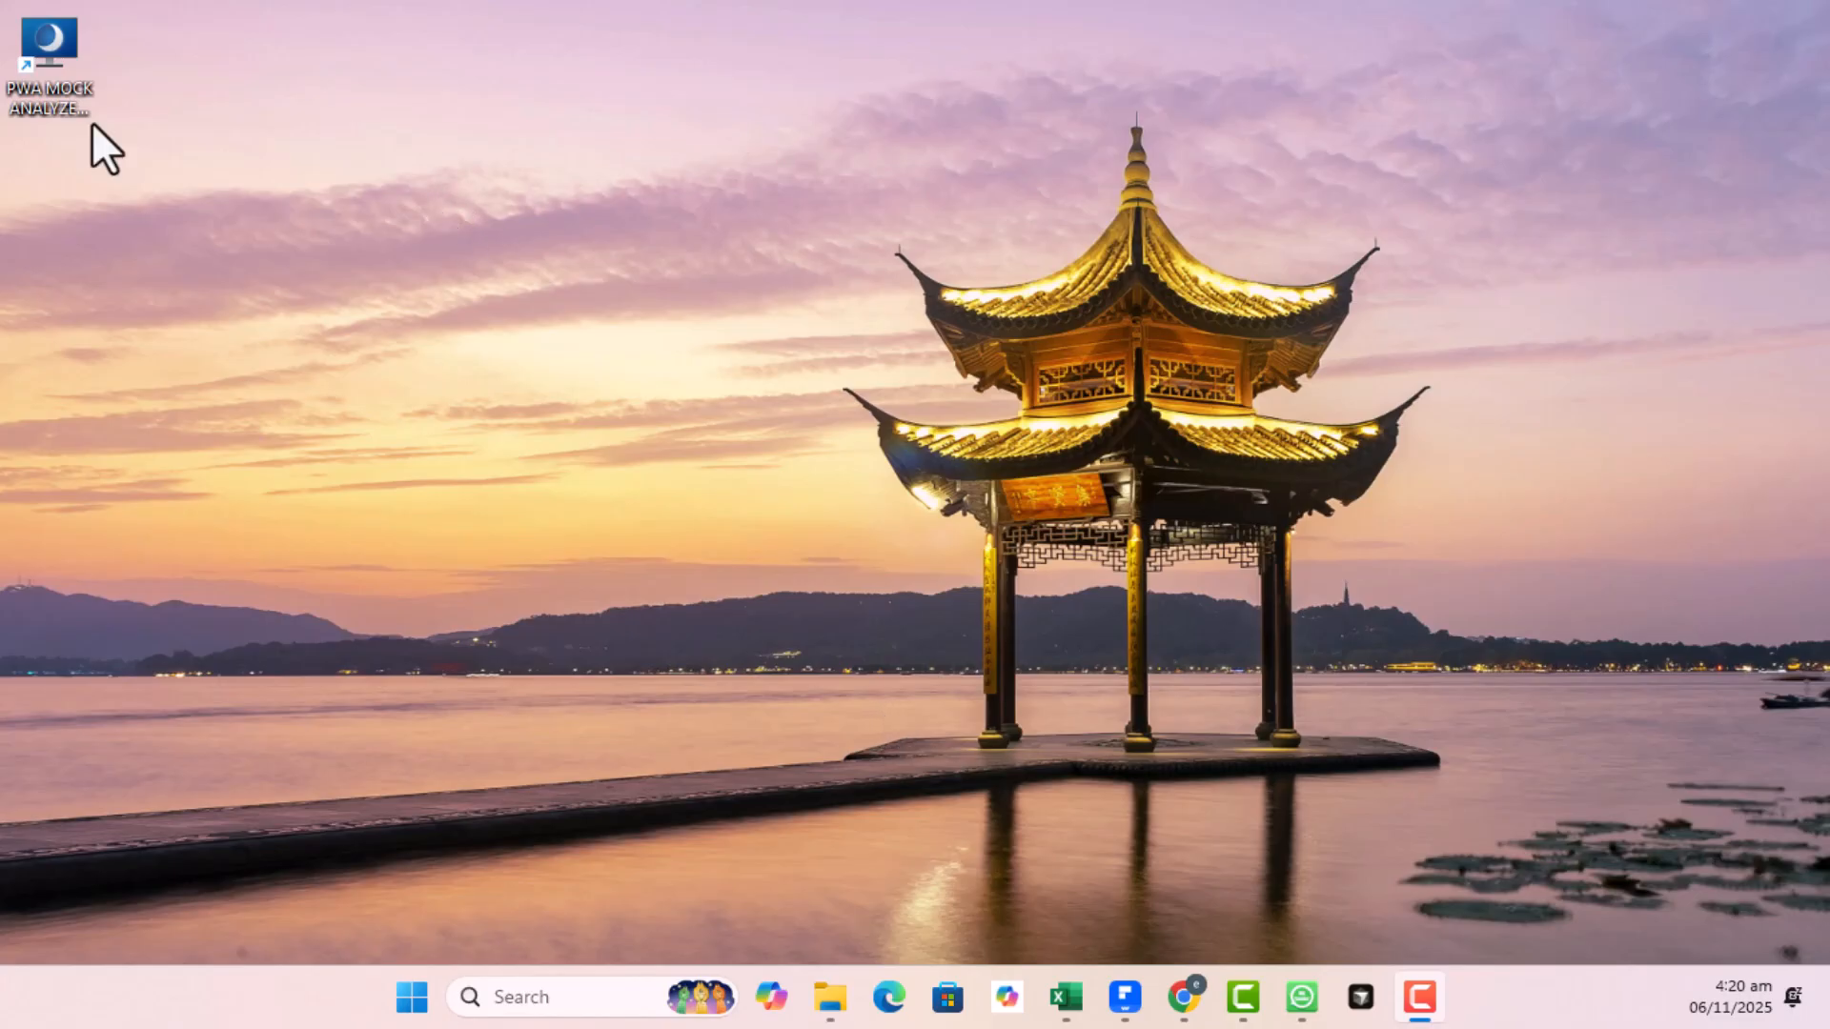
# Launch PWA Mock Analyzer Pro from the desktop and sign in as Teacher with the username eng and the account password
pyautogui.click(59, 55)
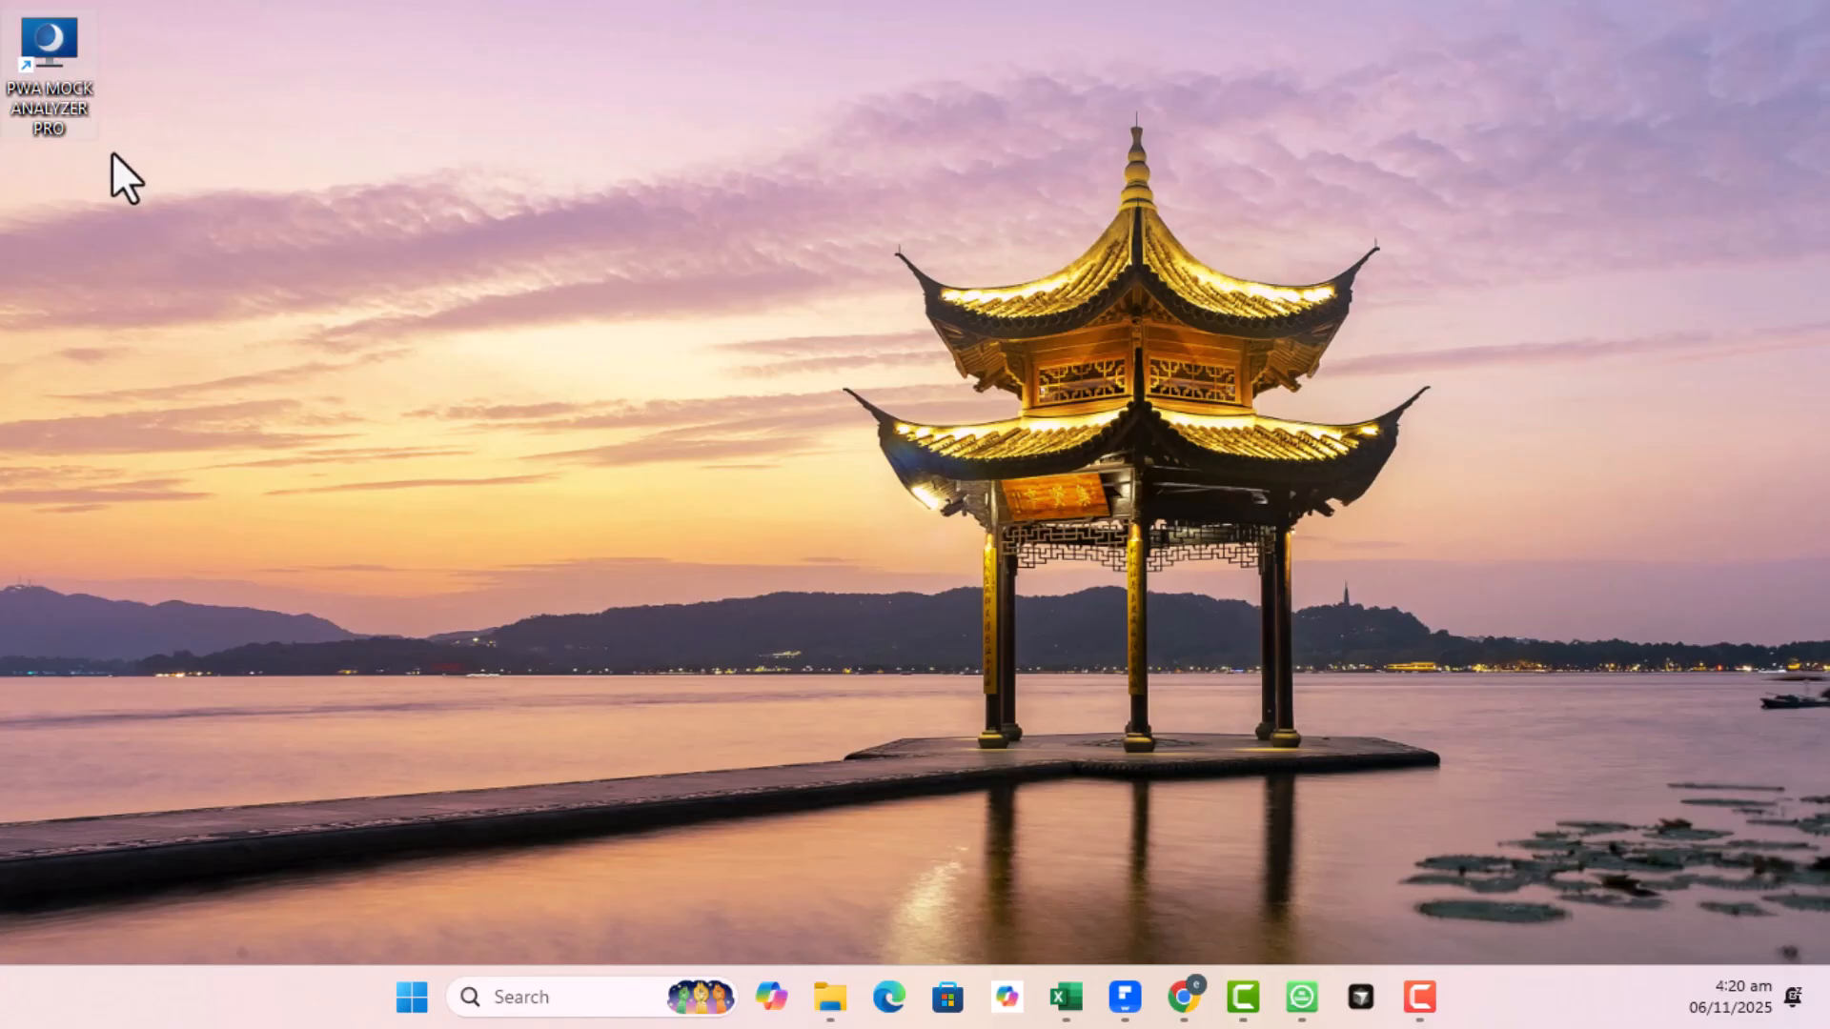
pyautogui.doubleClick(55, 67)
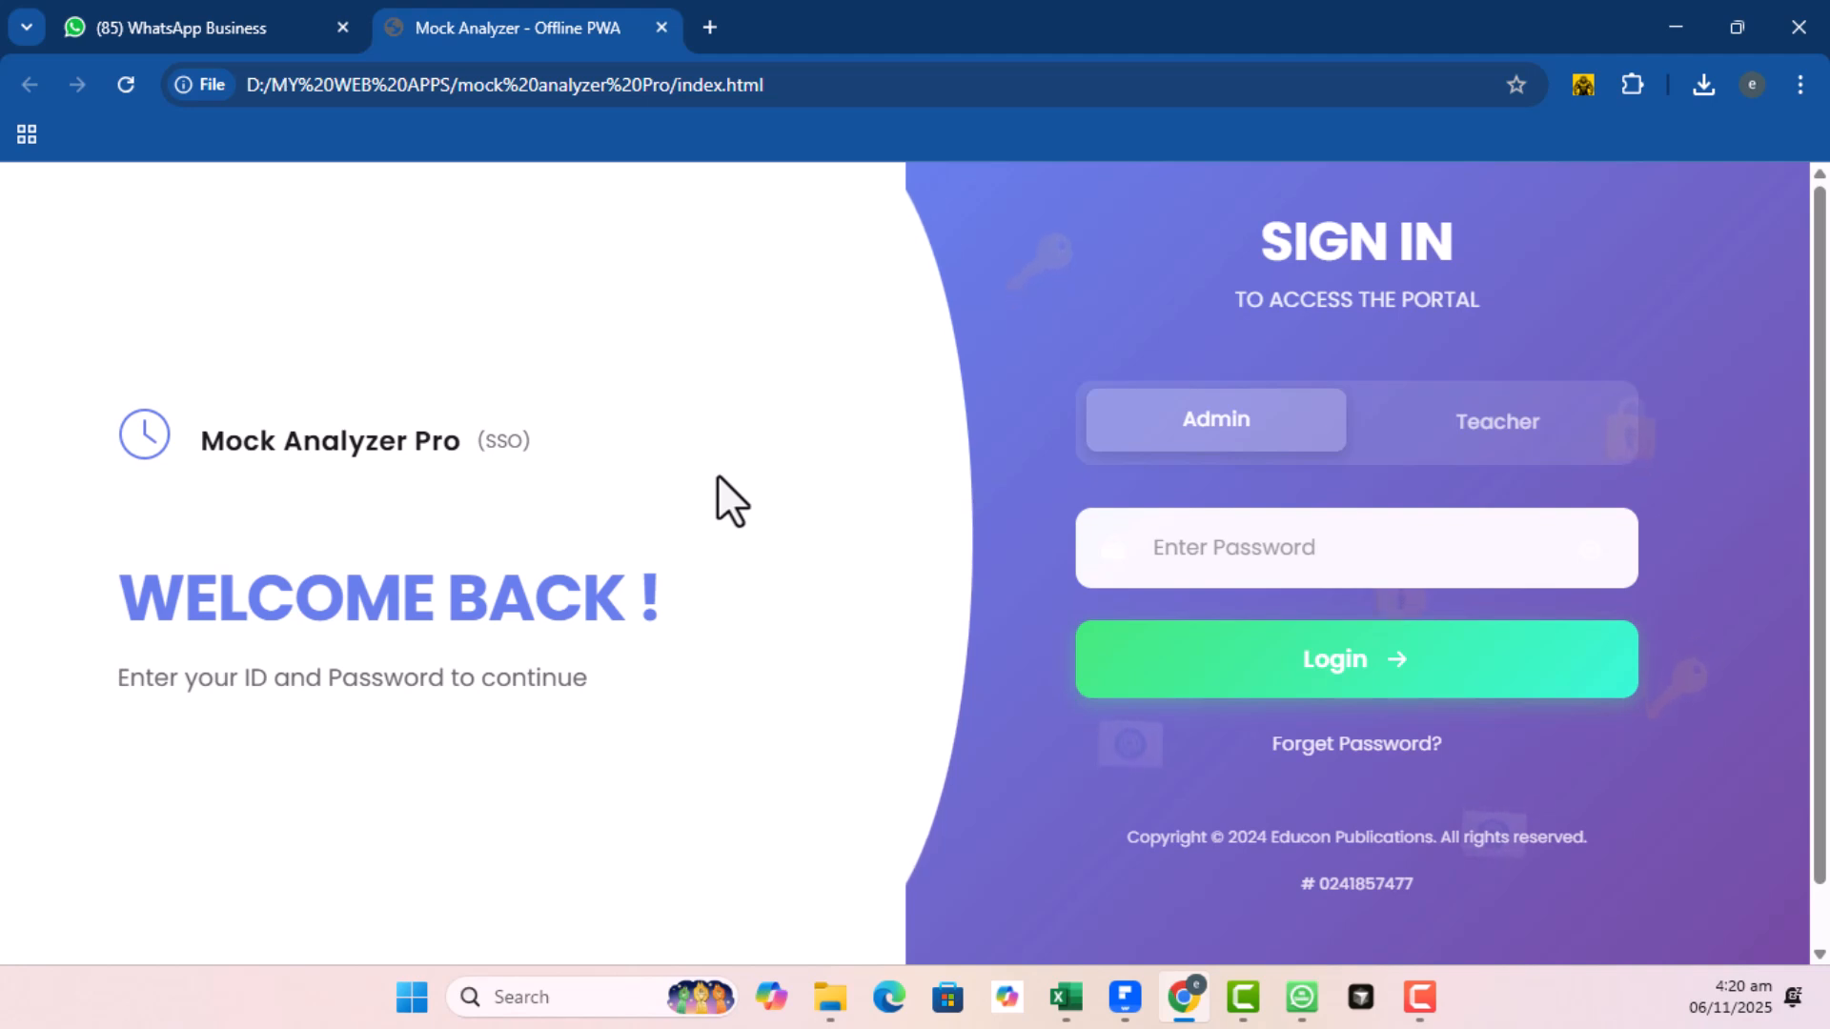
pyautogui.click(1521, 438)
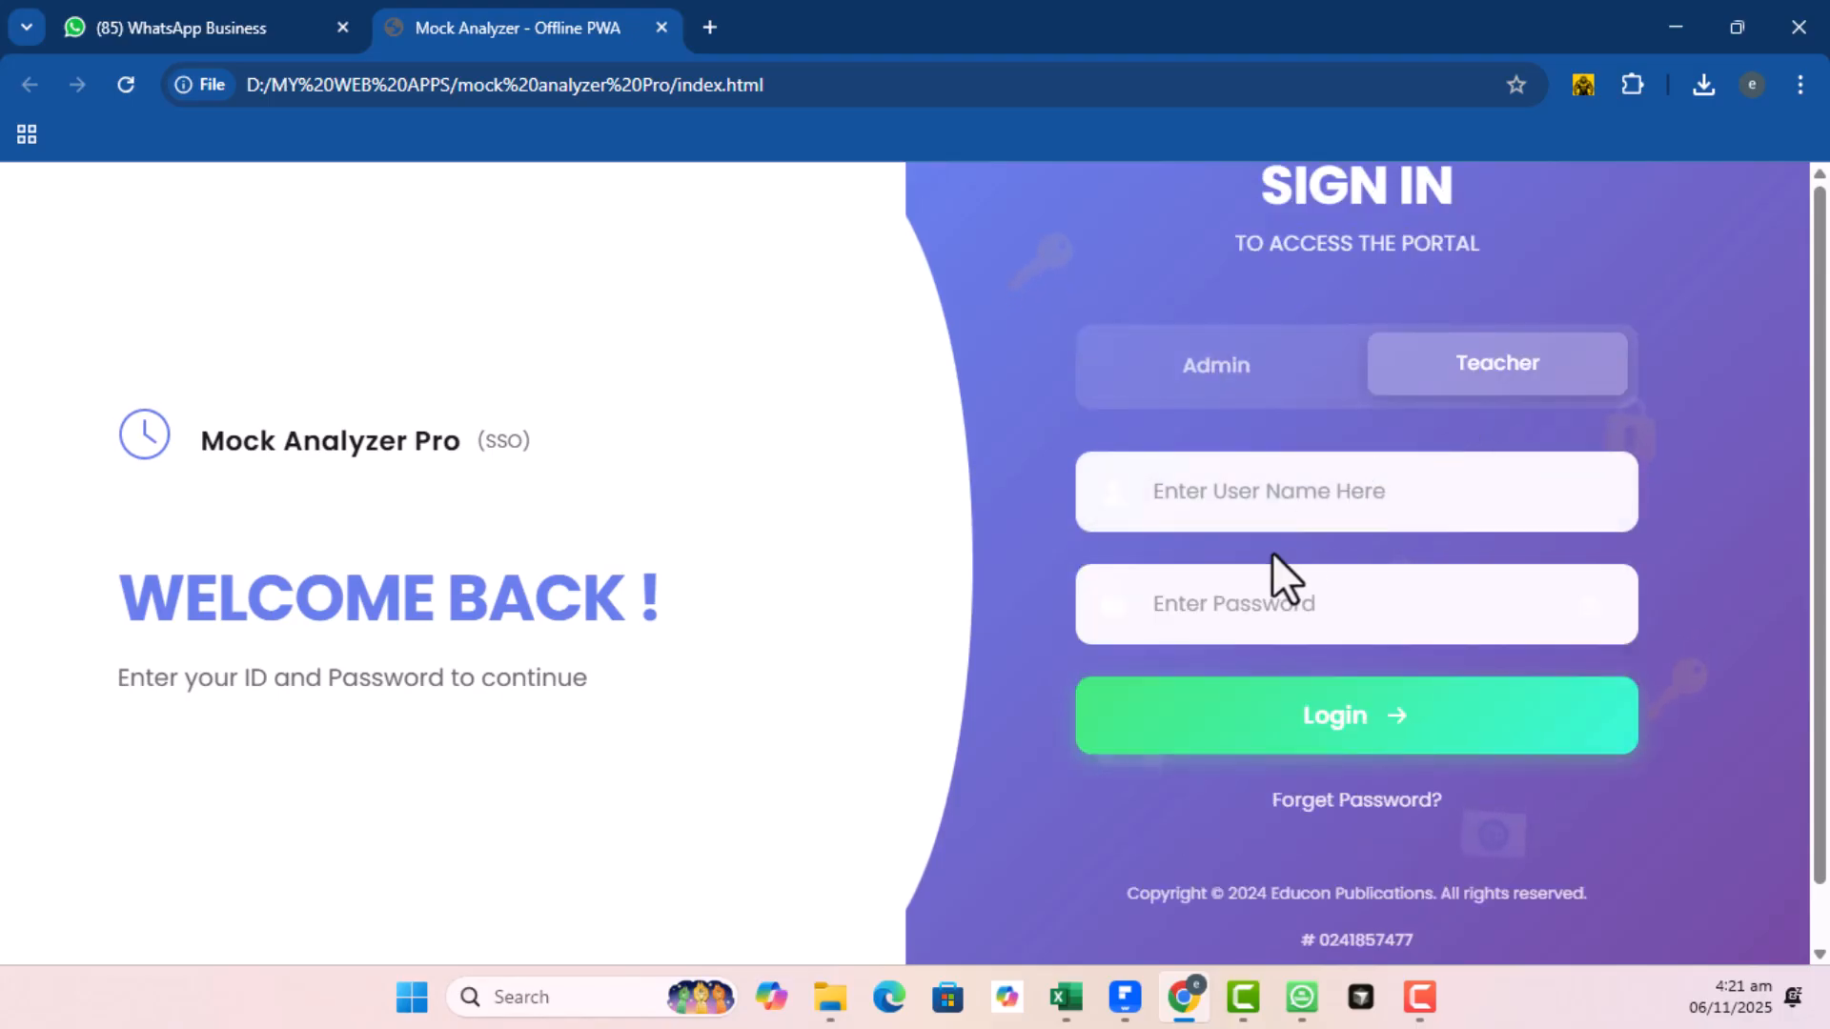
pyautogui.click(1239, 505)
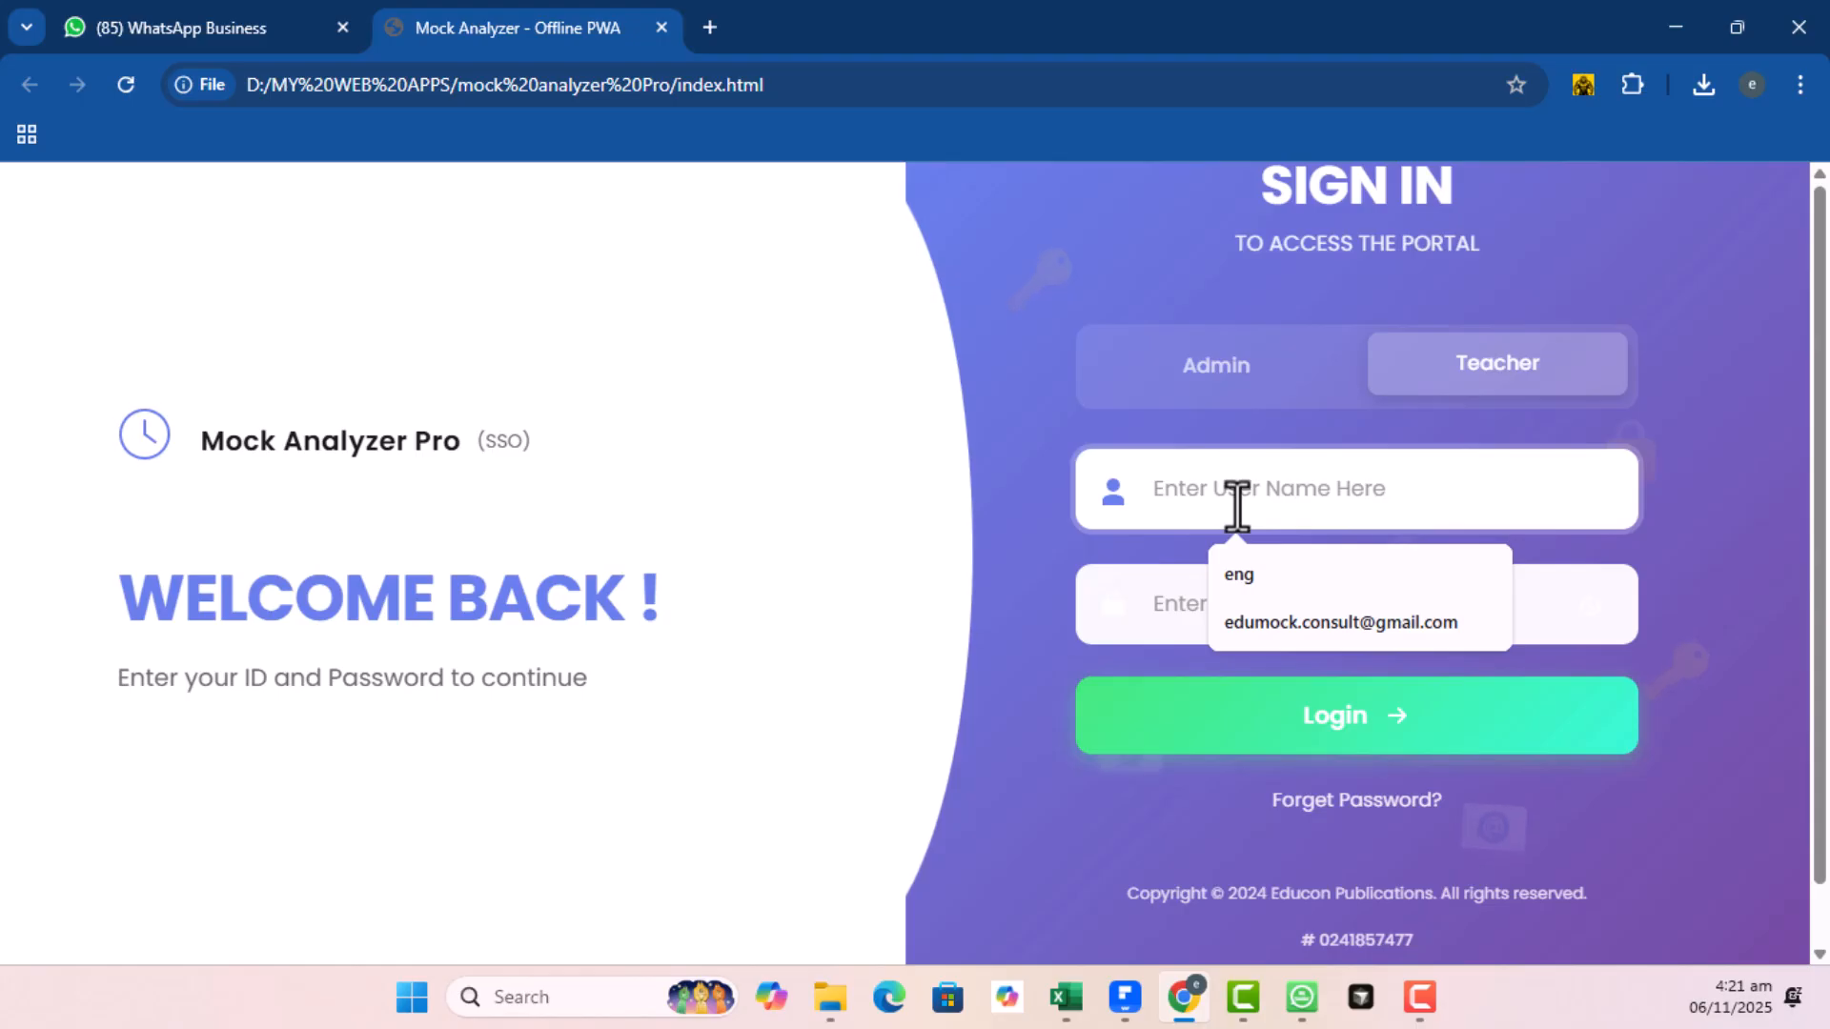
pyautogui.click(1250, 576)
pyautogui.click(1212, 601)
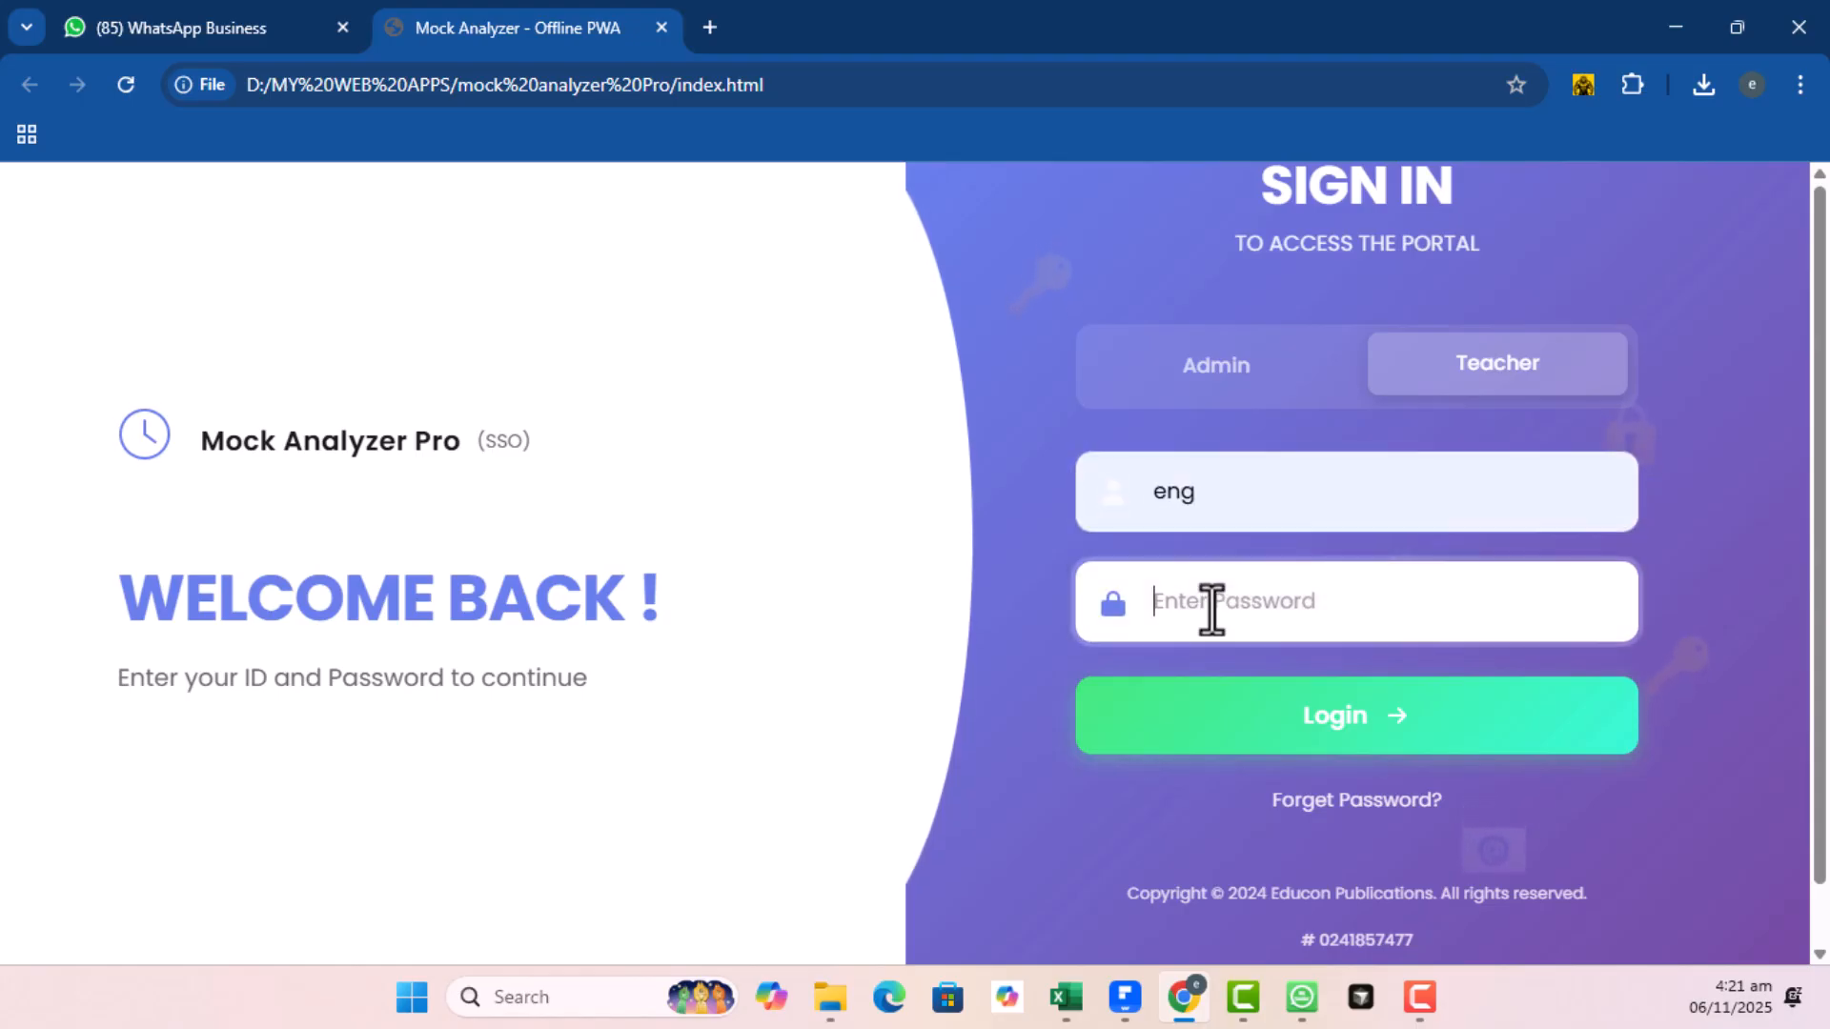
pyautogui.write('•••')
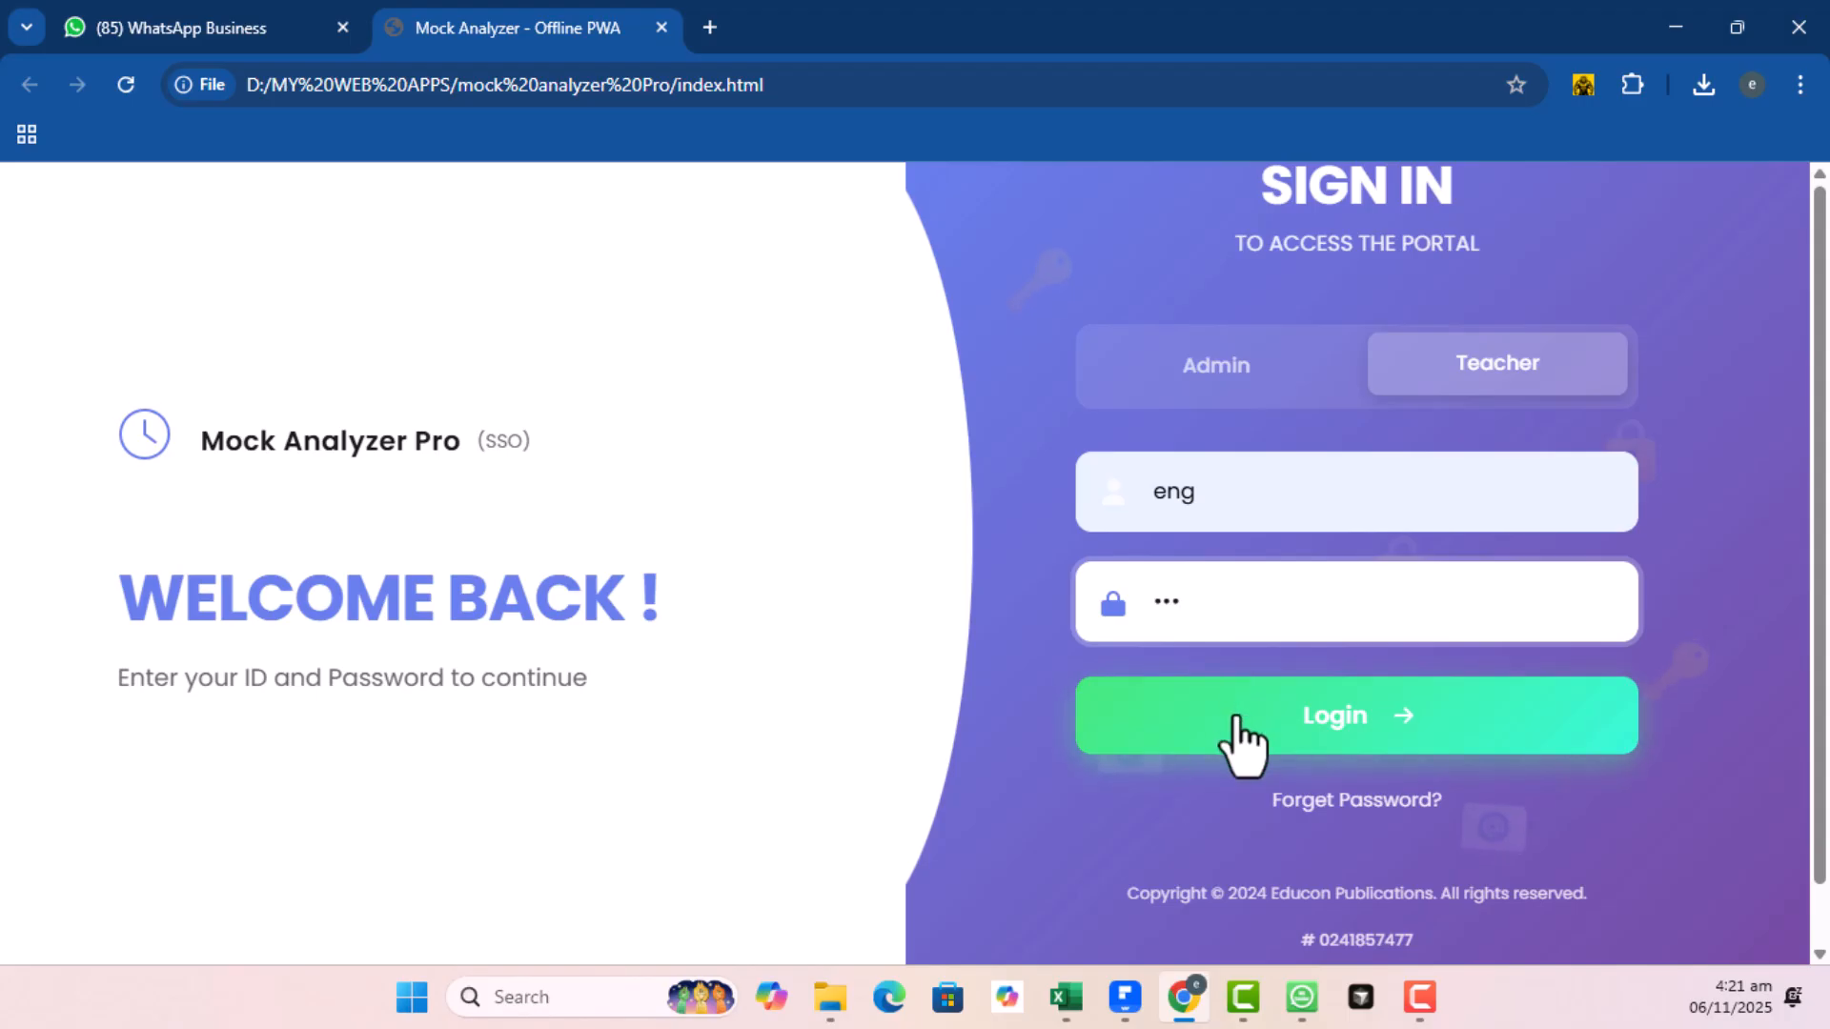
pyautogui.click(1235, 721)
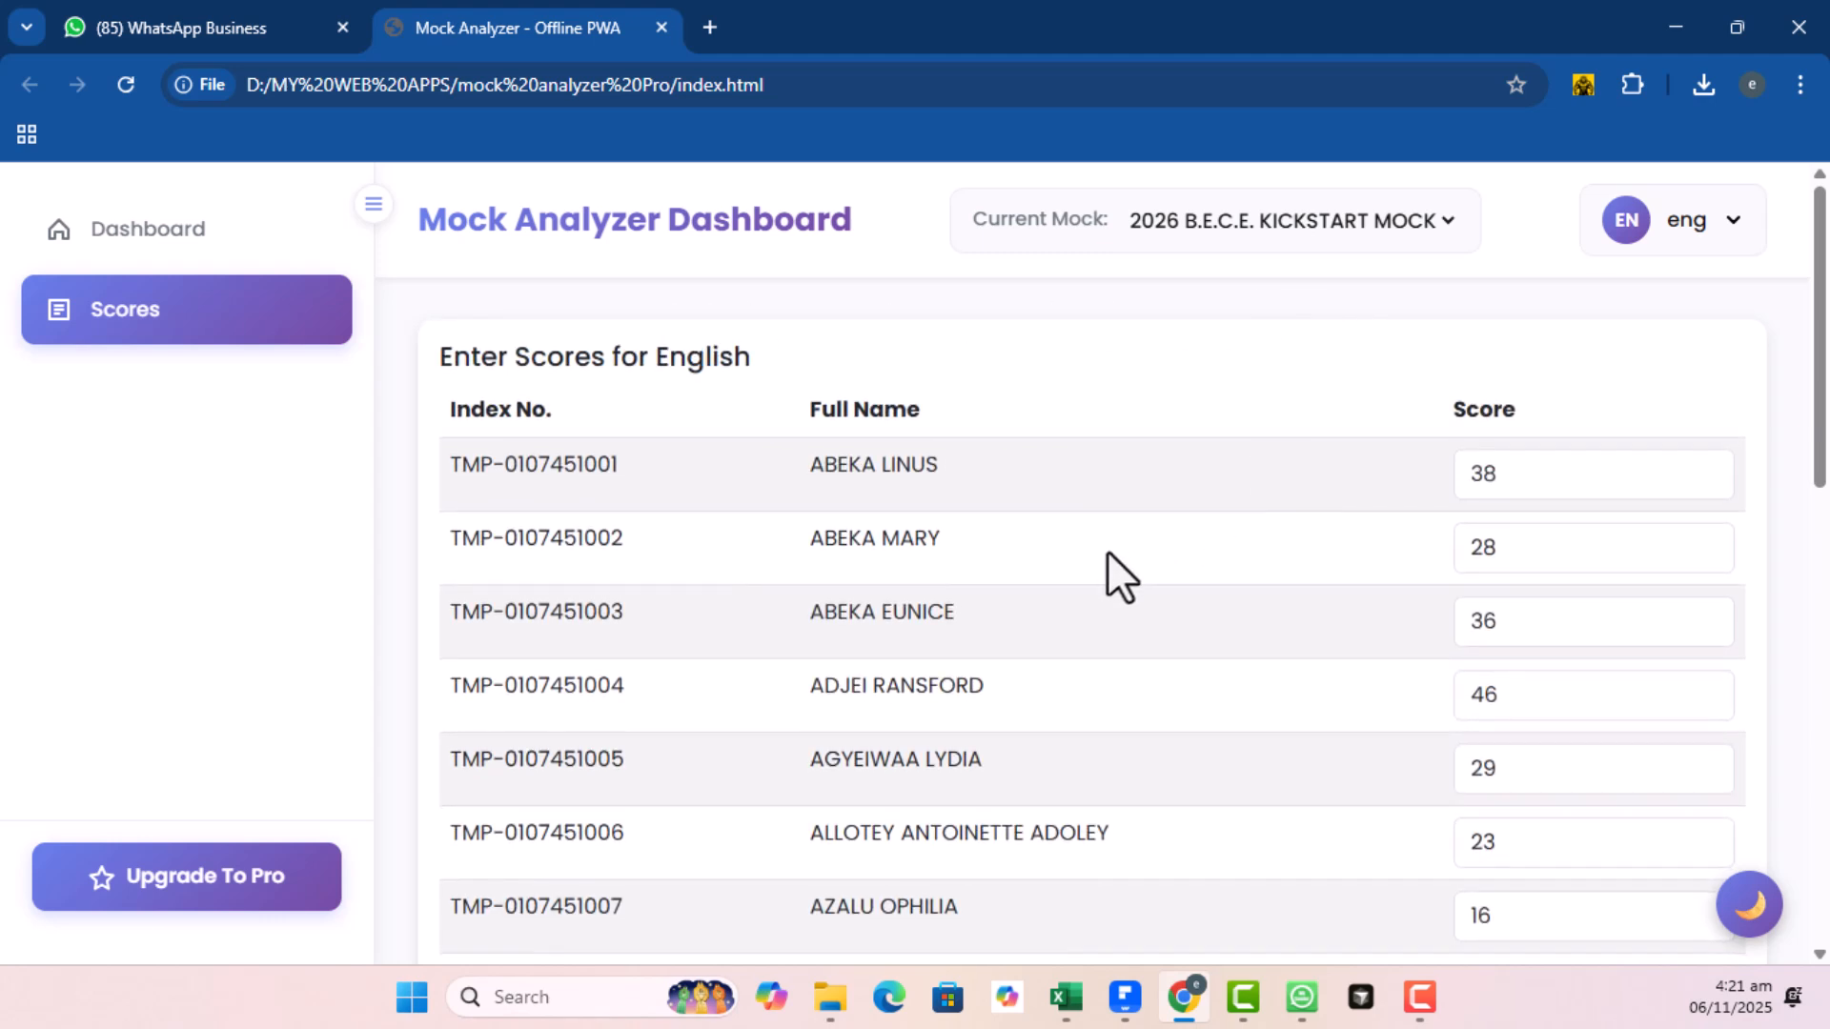
# Look through the teacher's Dashboard and English score entry page, including the choices for the current mock
pyautogui.click(186, 250)
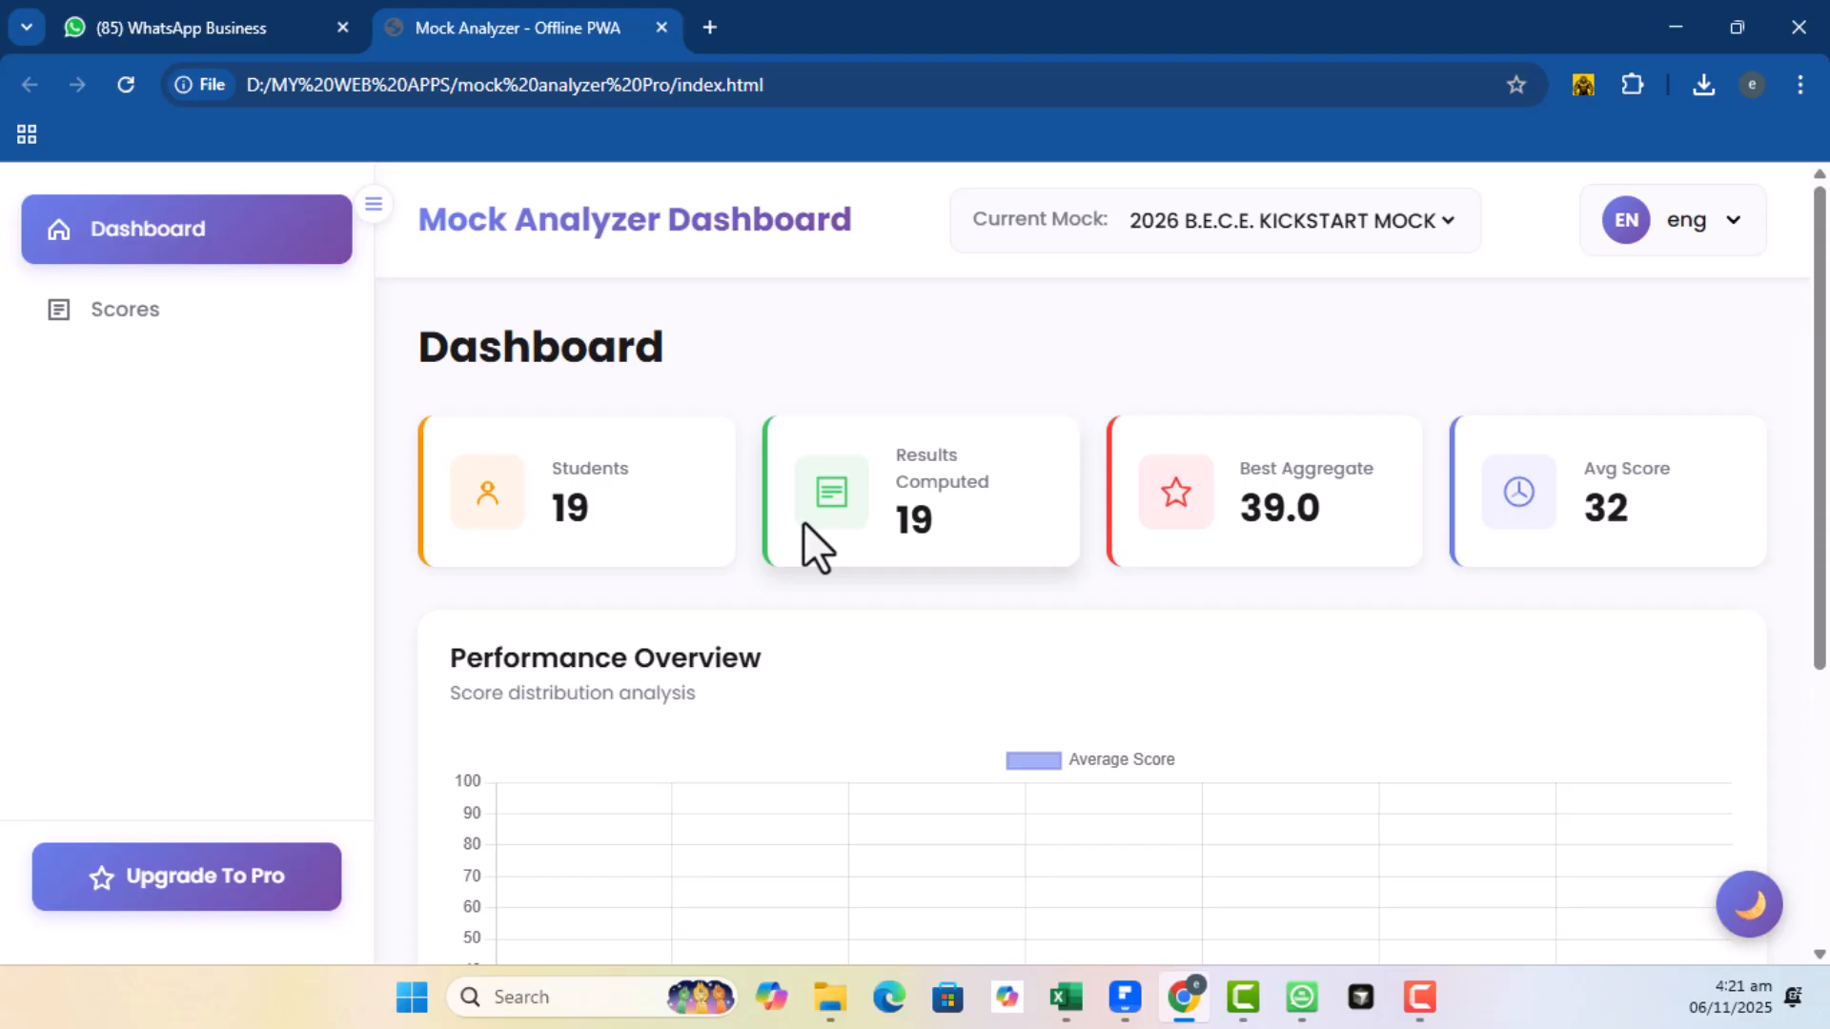
pyautogui.click(132, 334)
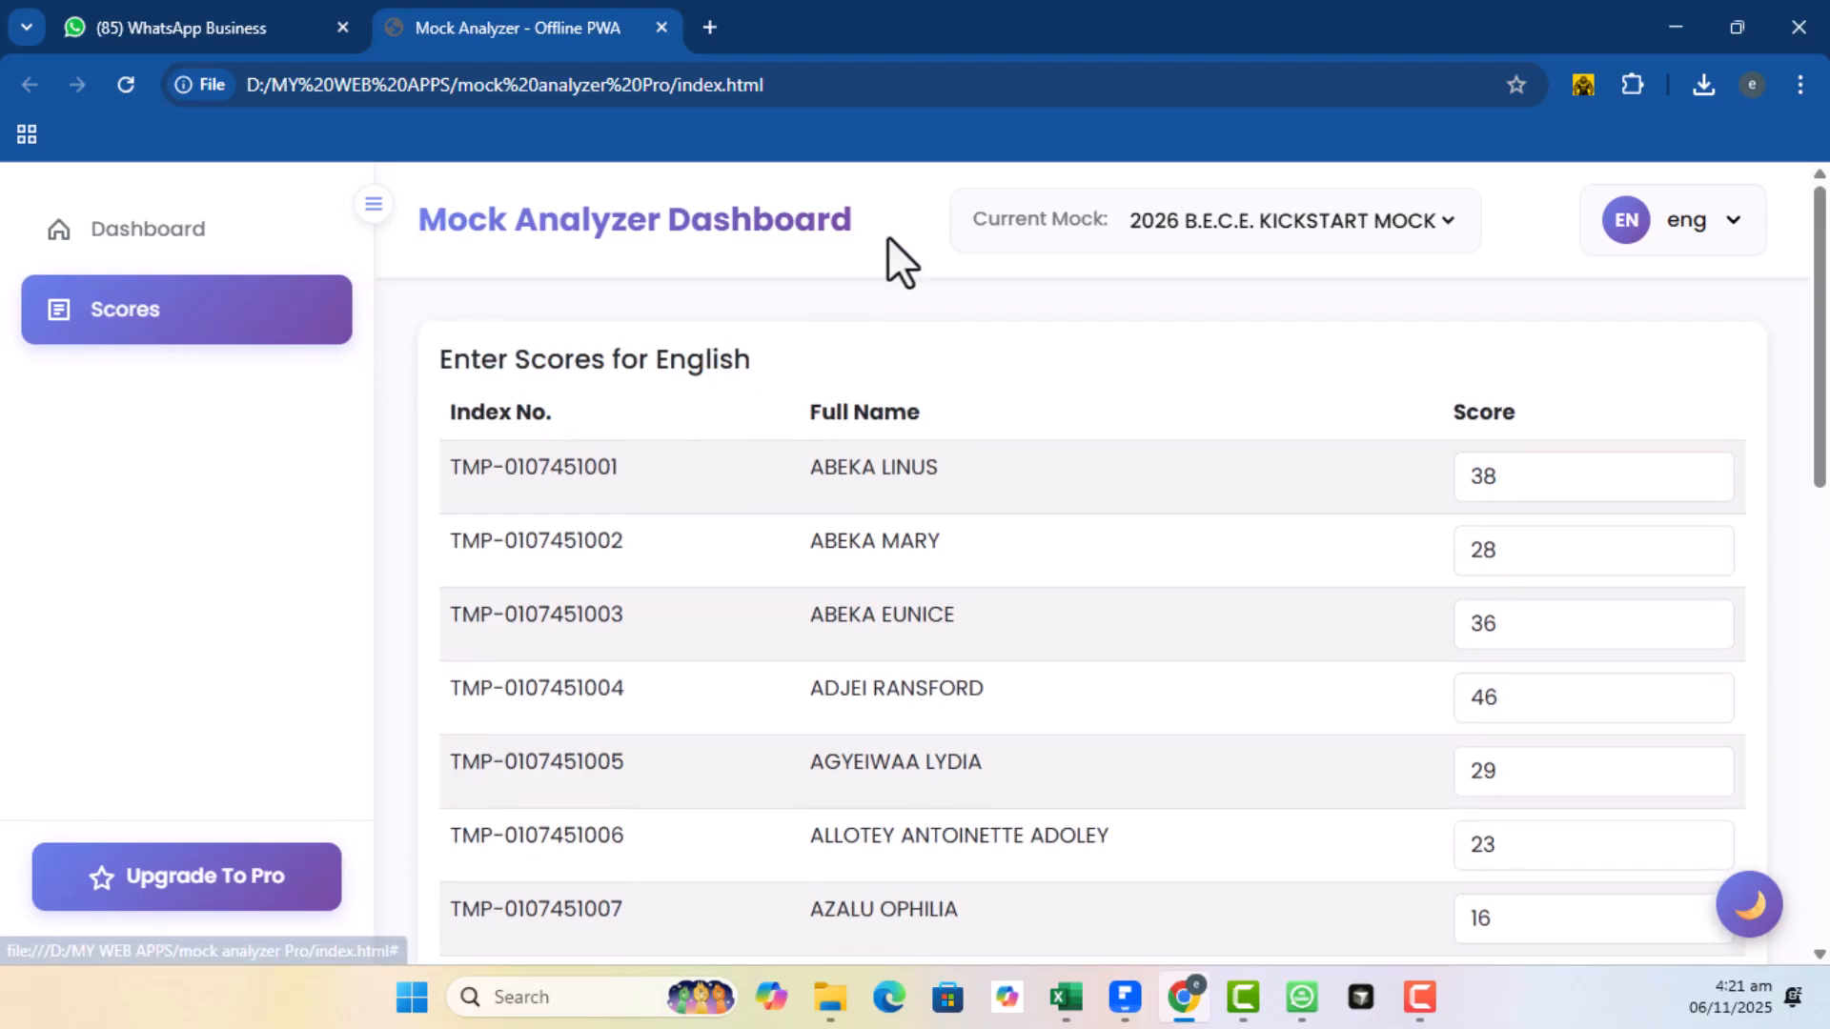
pyautogui.click(1315, 221)
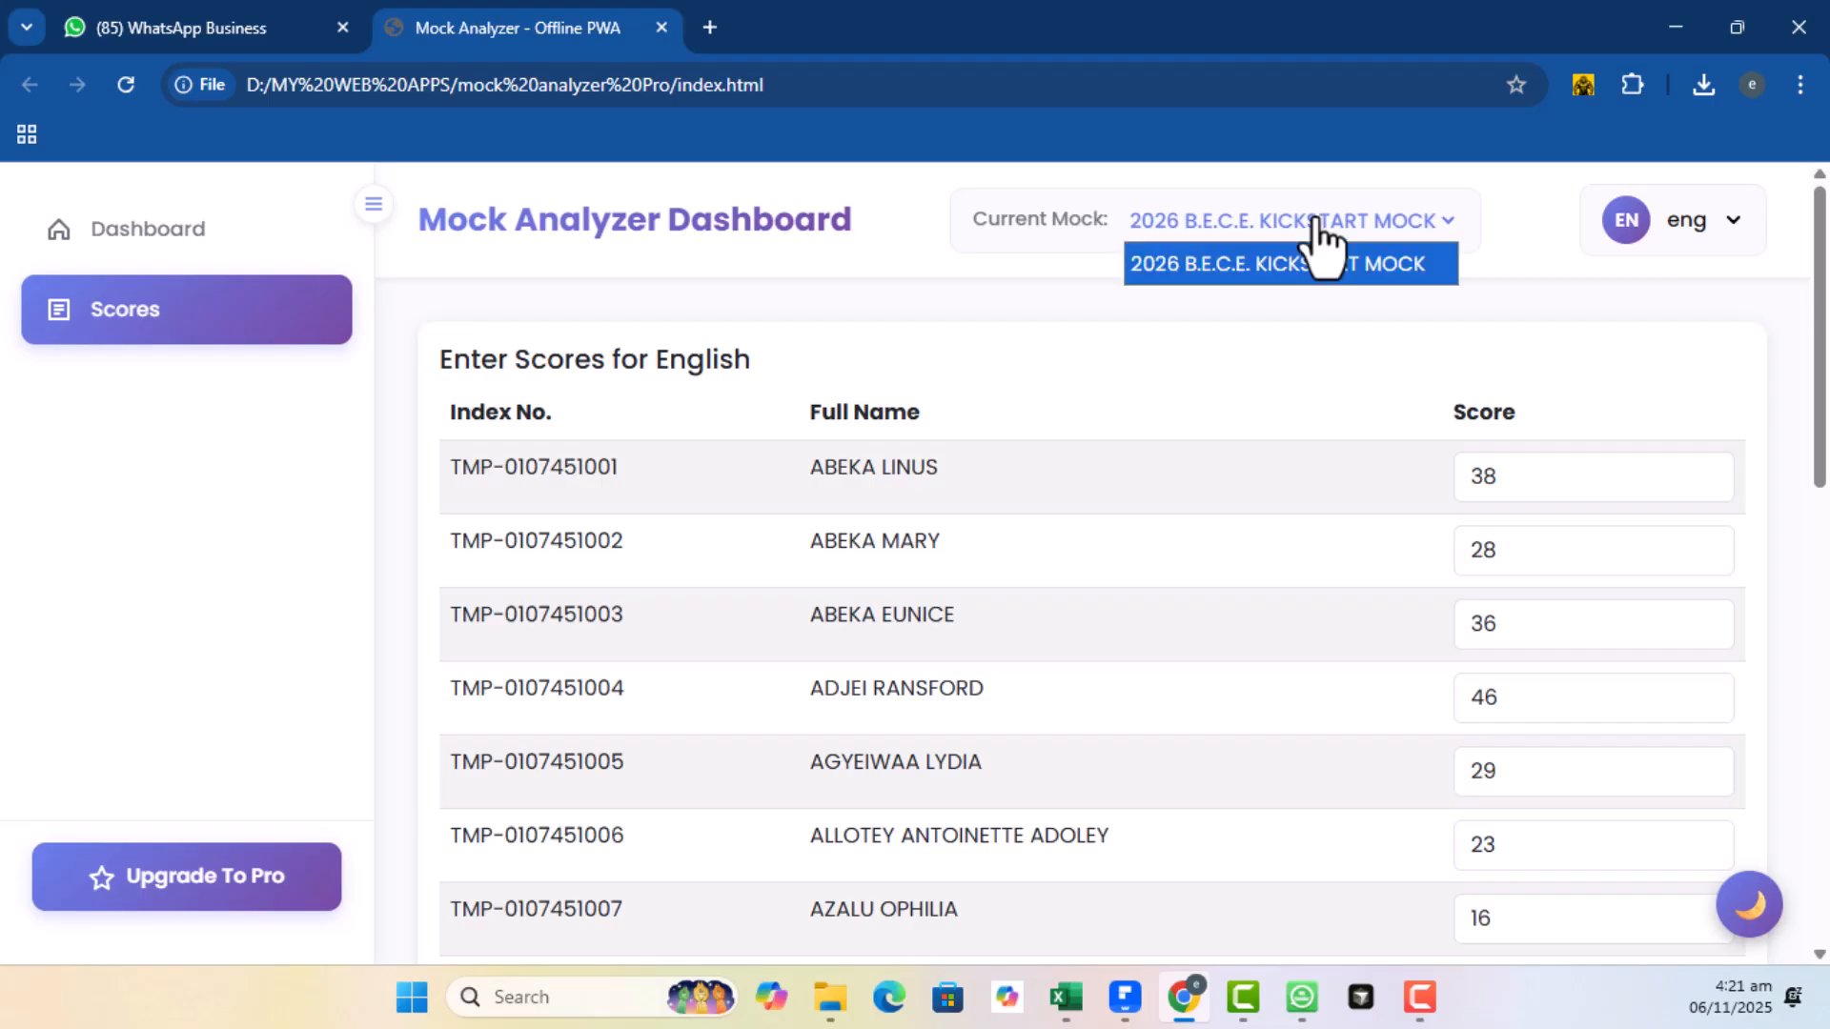
pyautogui.click(1316, 223)
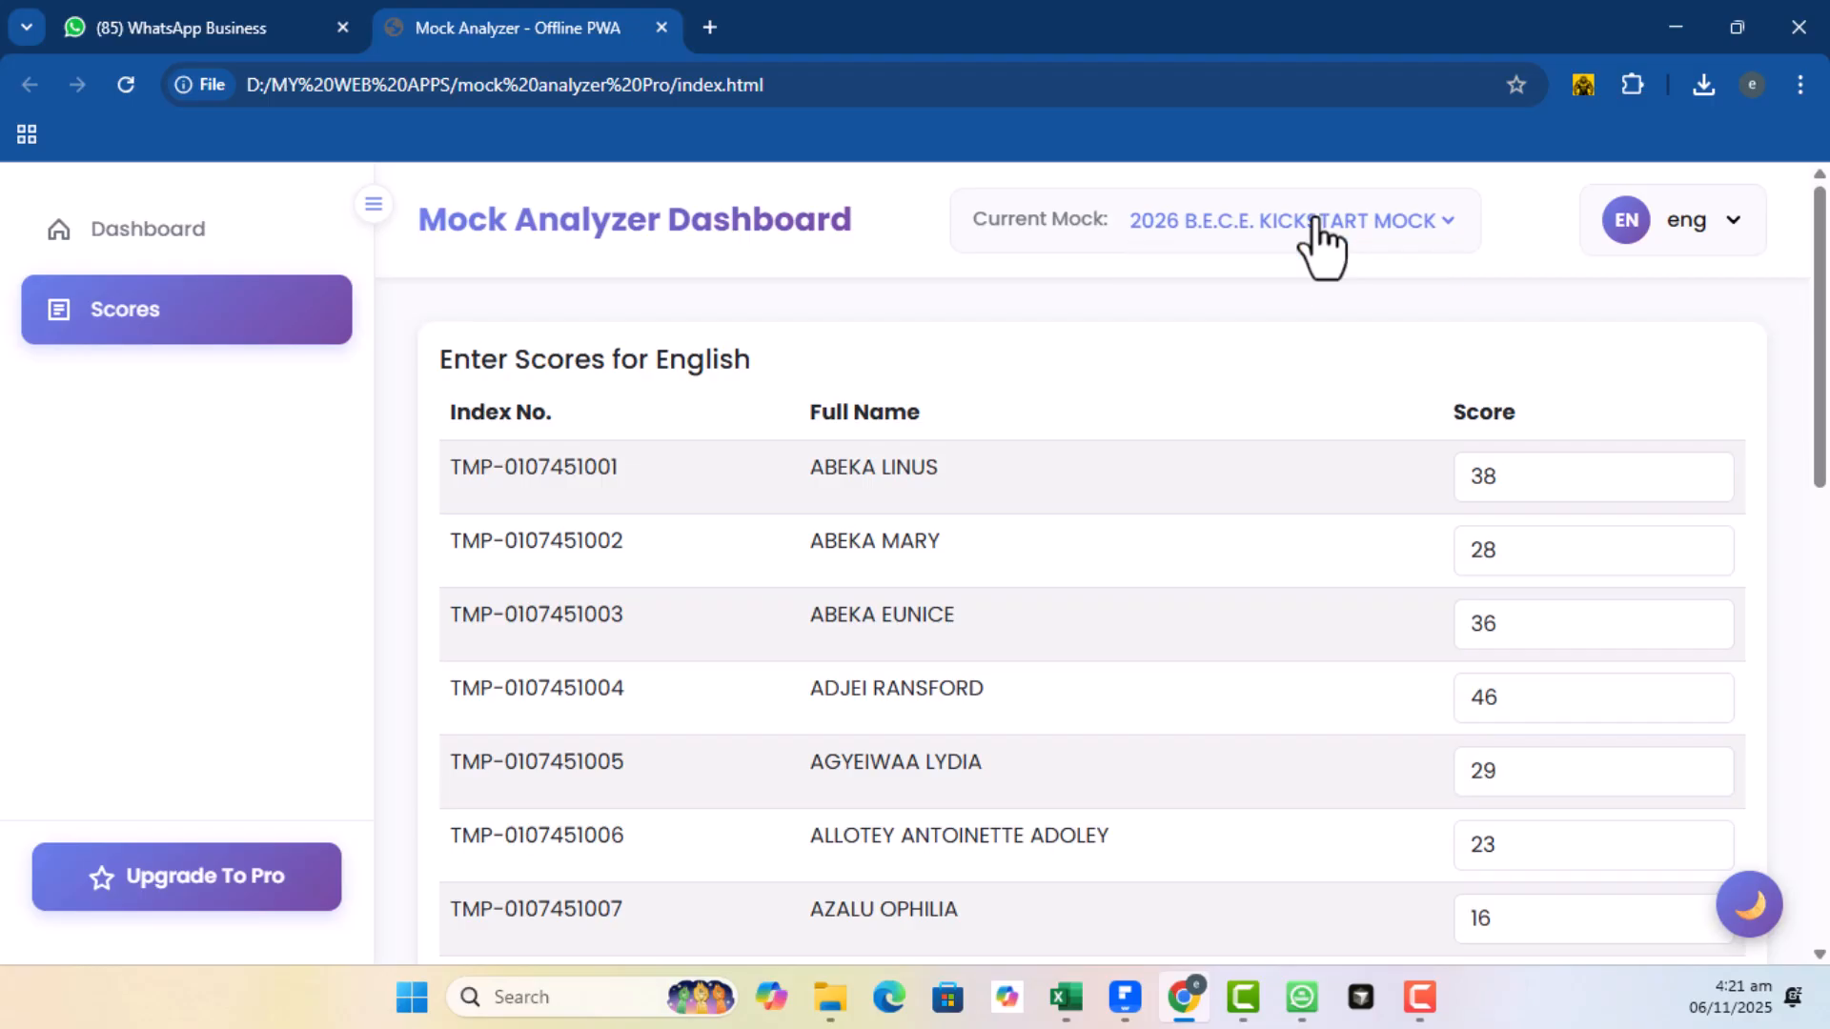
pyautogui.click(1316, 223)
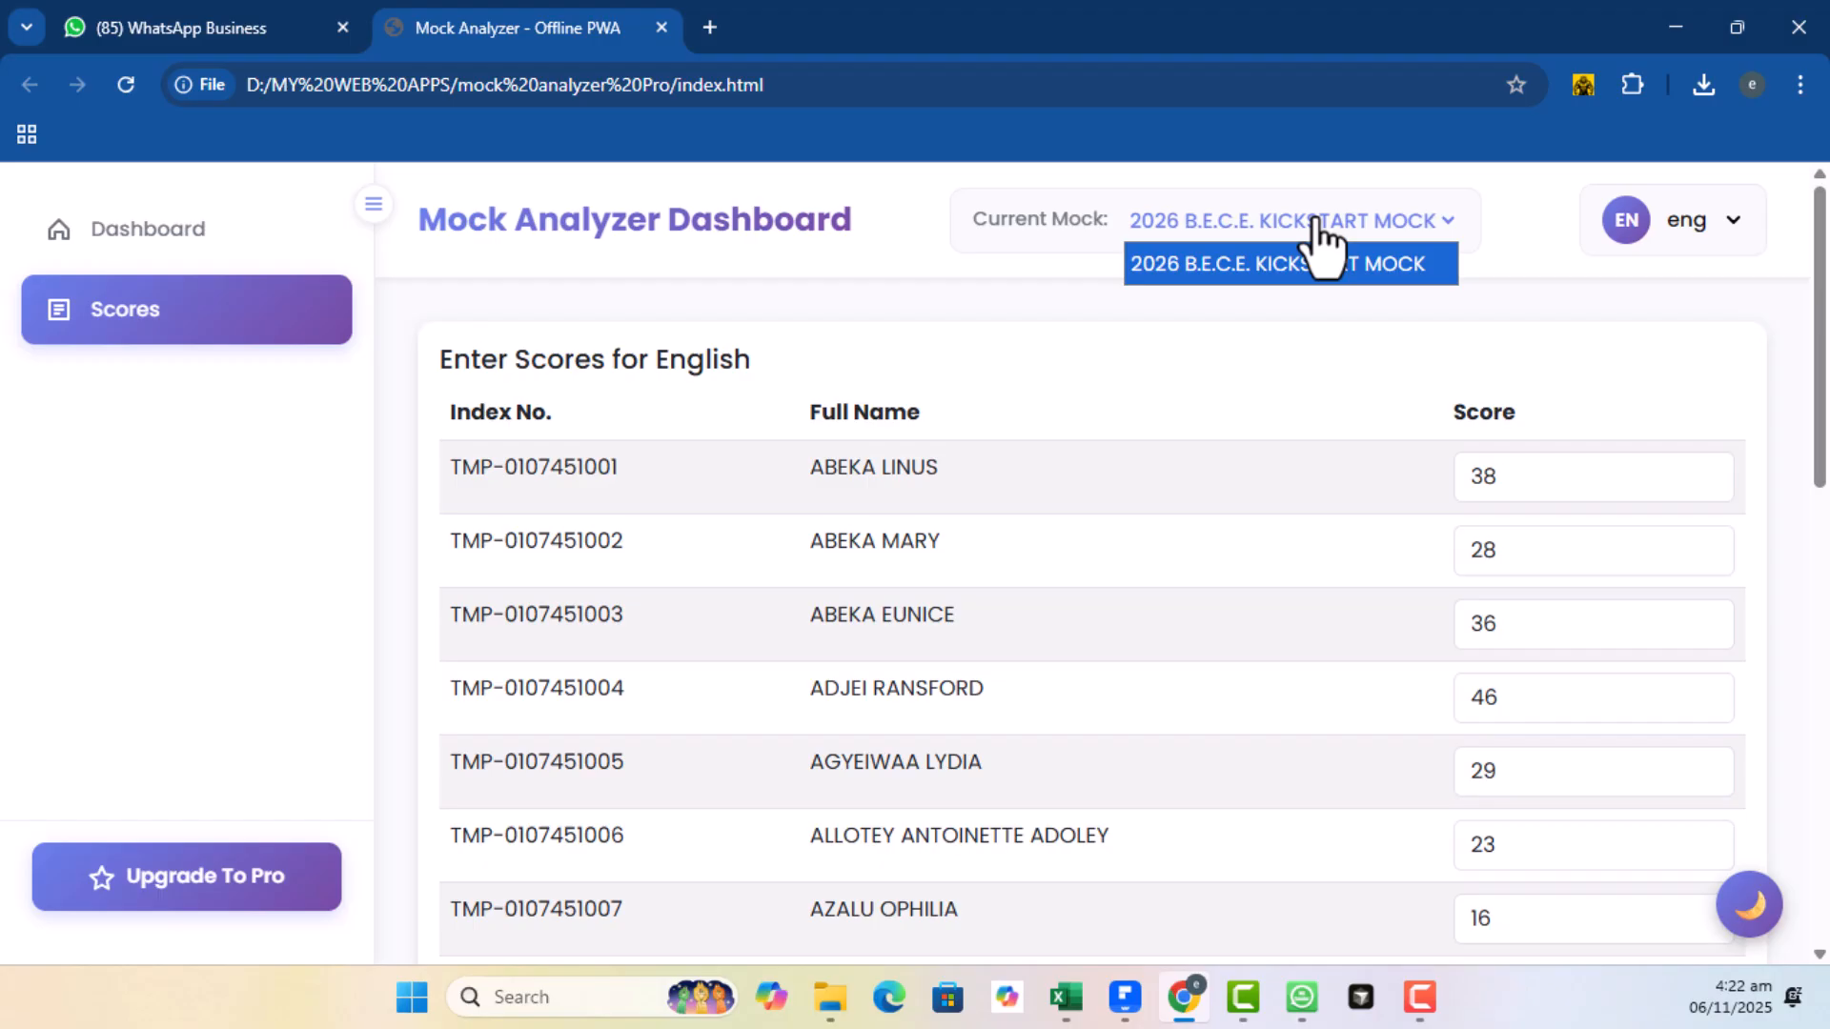
pyautogui.click(1316, 223)
pyautogui.click(1316, 223)
pyautogui.click(1315, 222)
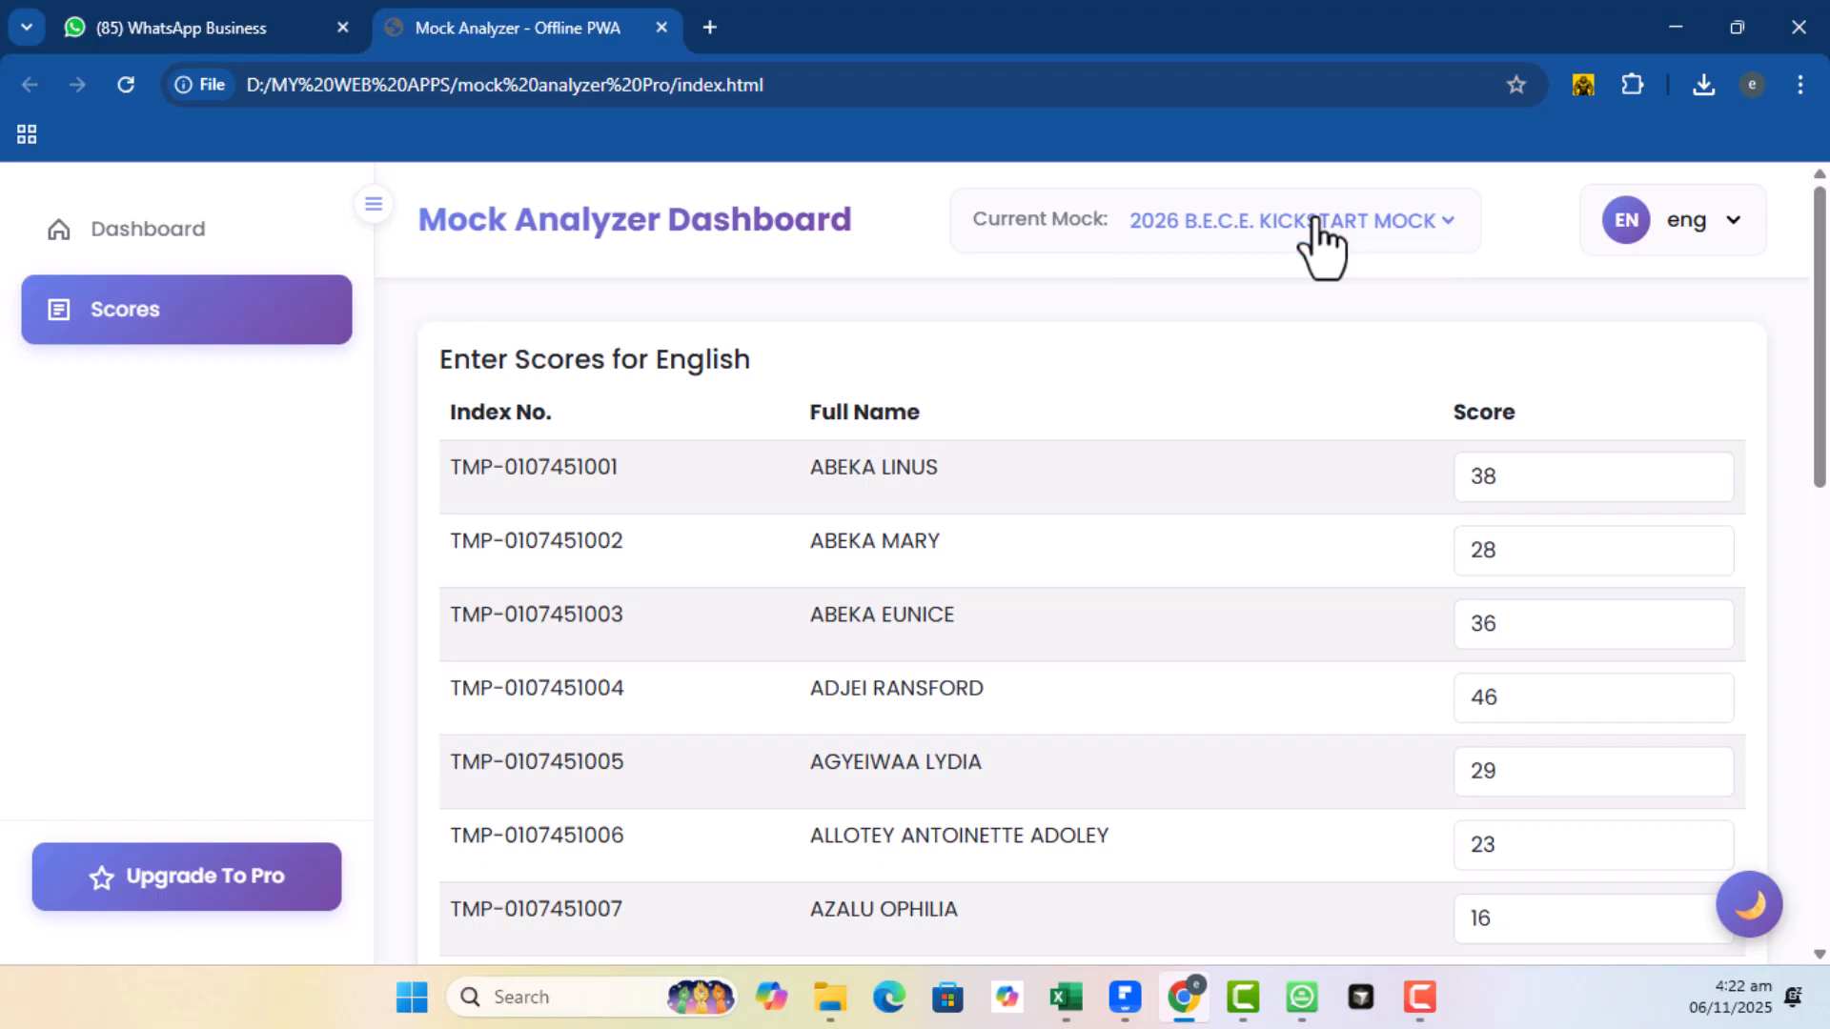
pyautogui.click(1315, 222)
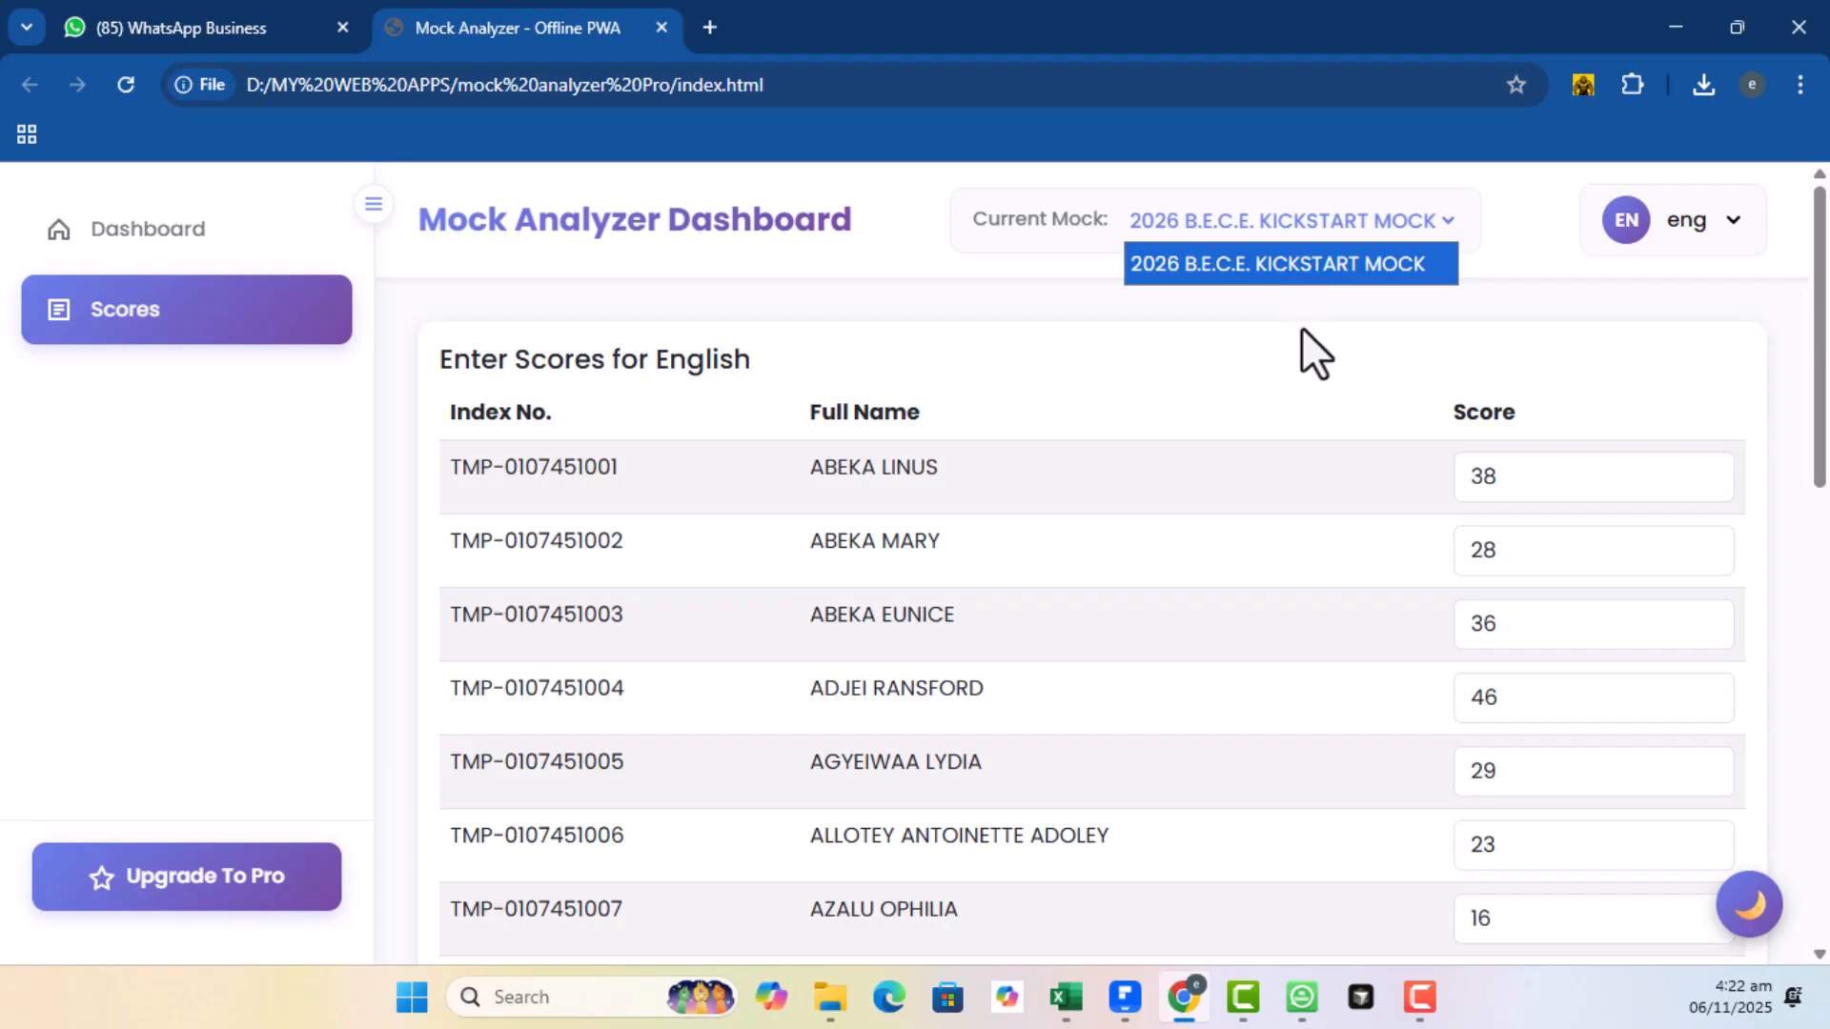
pyautogui.click(1442, 337)
pyautogui.scroll(-12, 1499, 804)
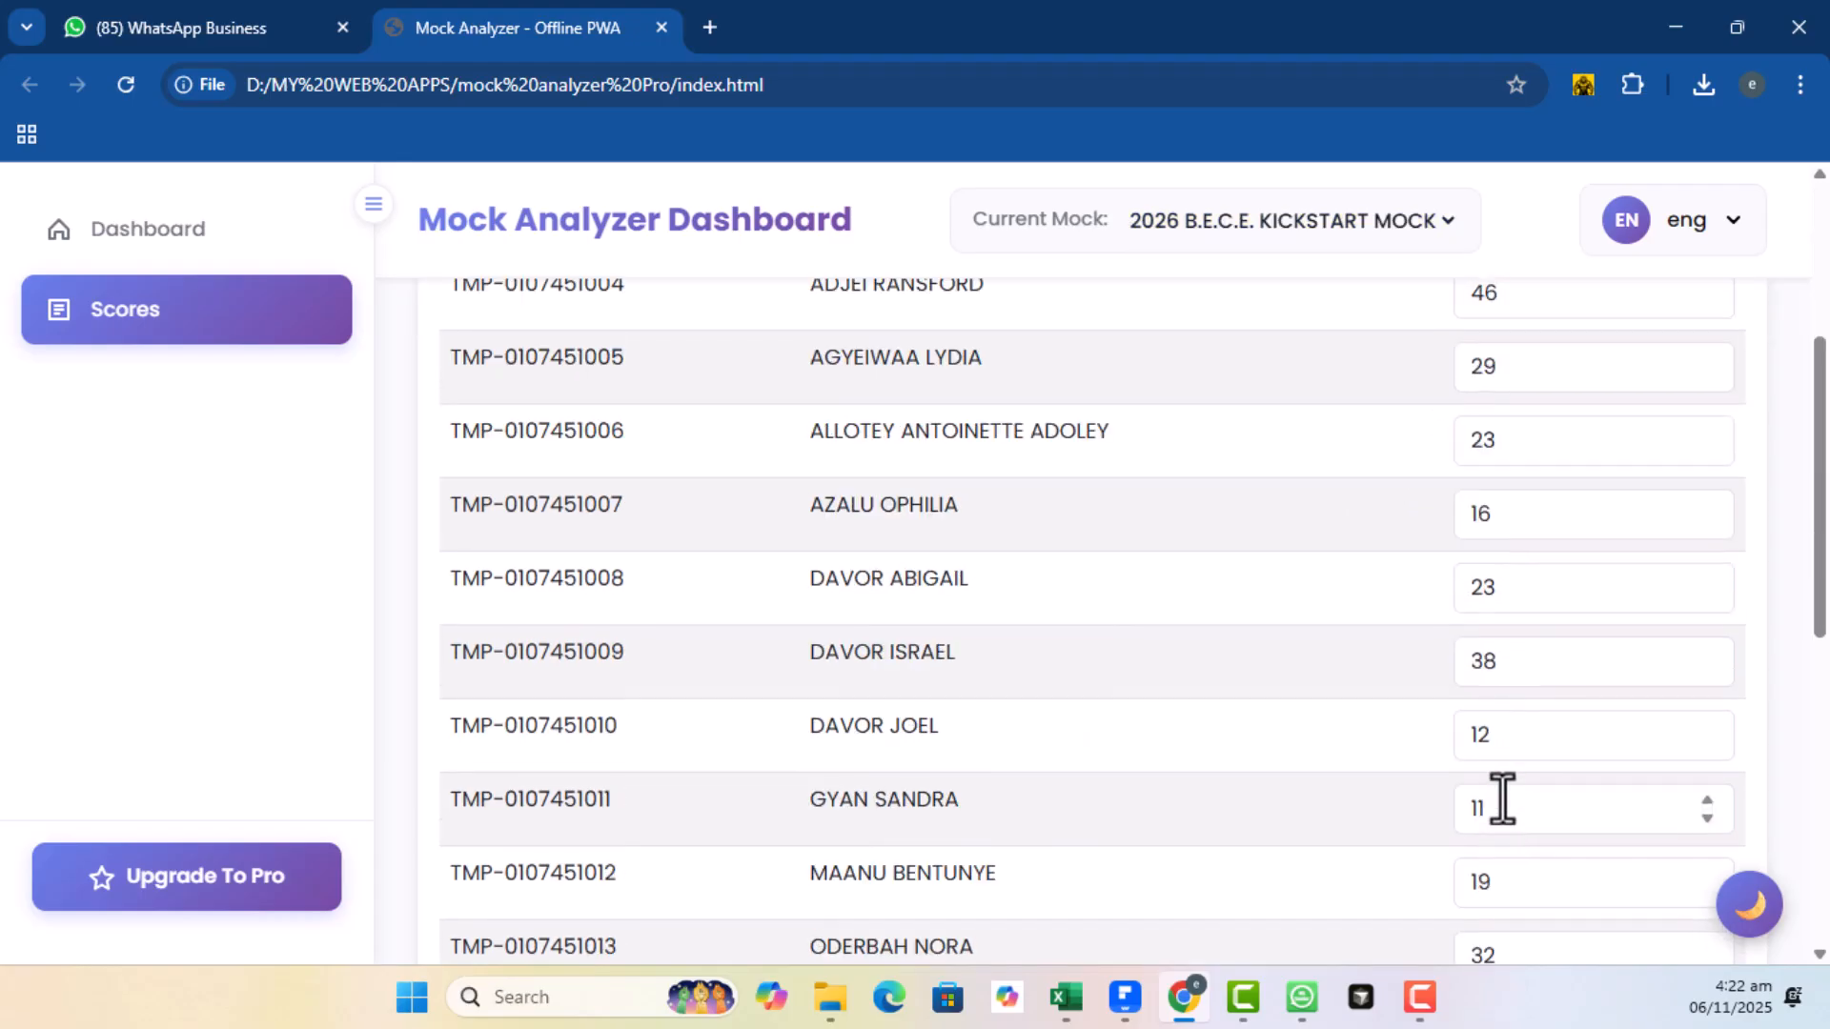
pyautogui.scroll(12, 1502, 796)
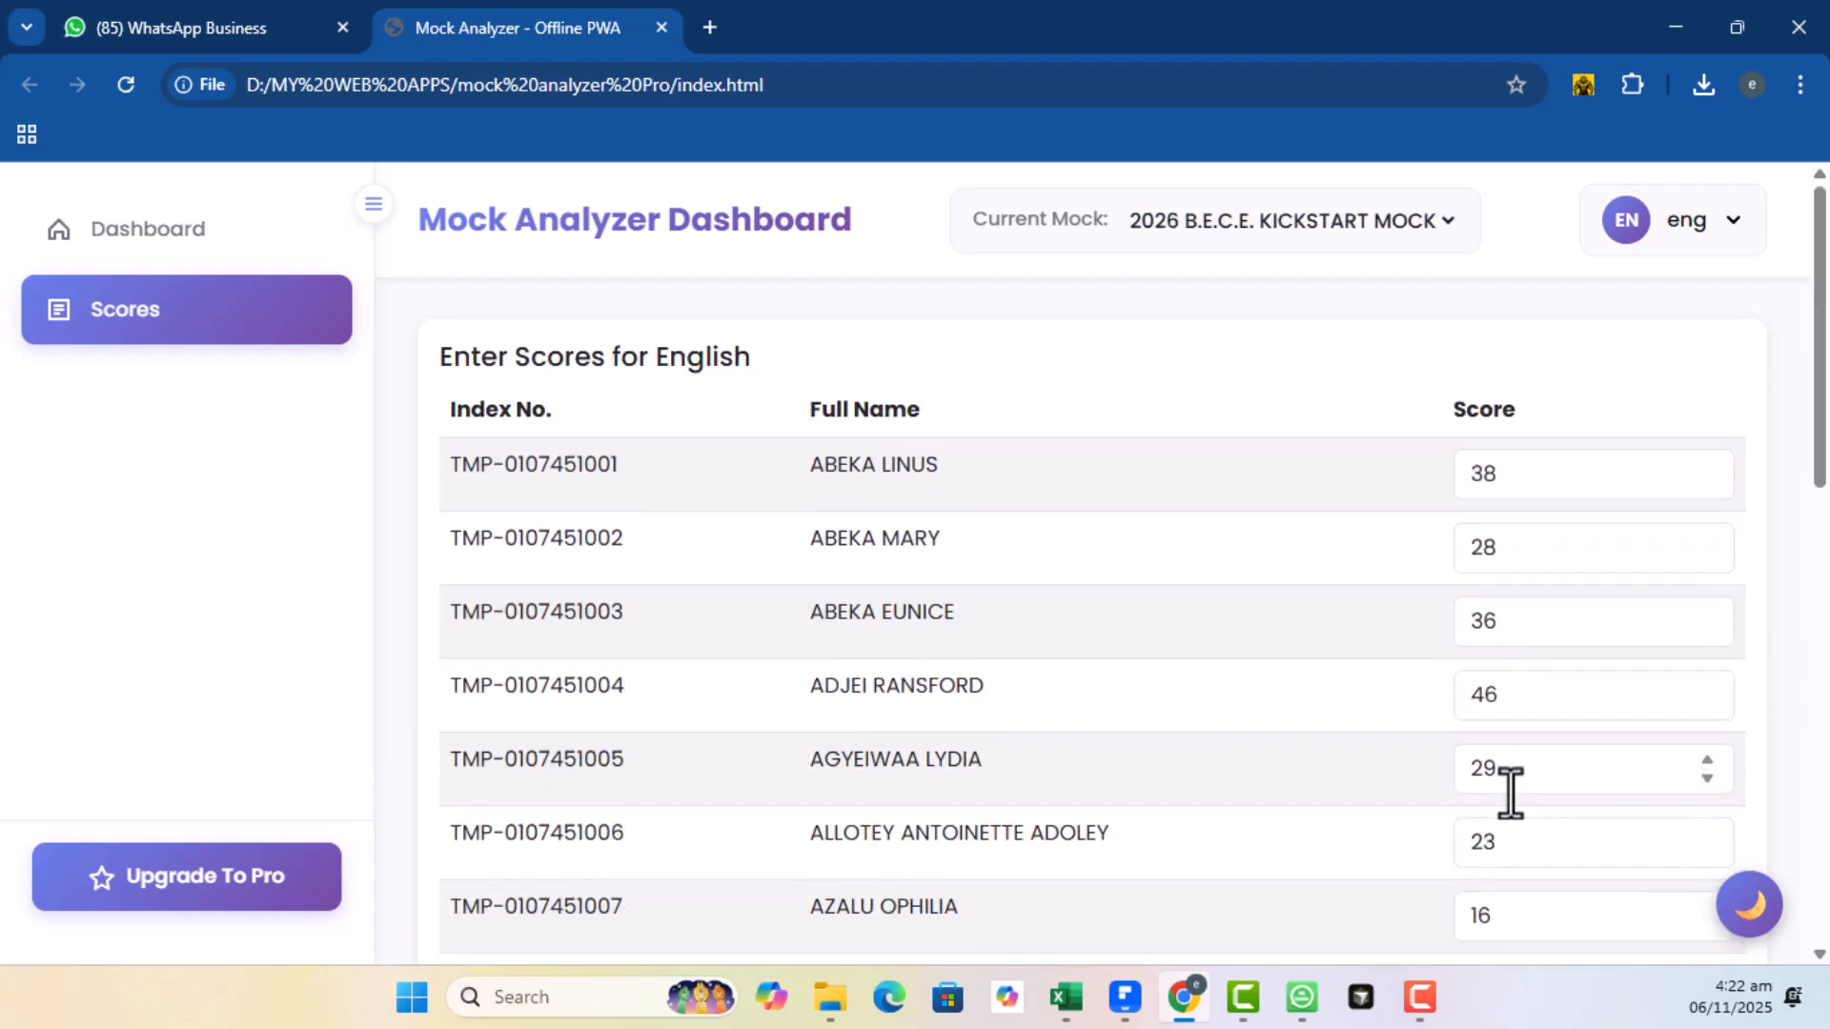
# Log out of the teacher account and confirm the logout
pyautogui.click(1641, 234)
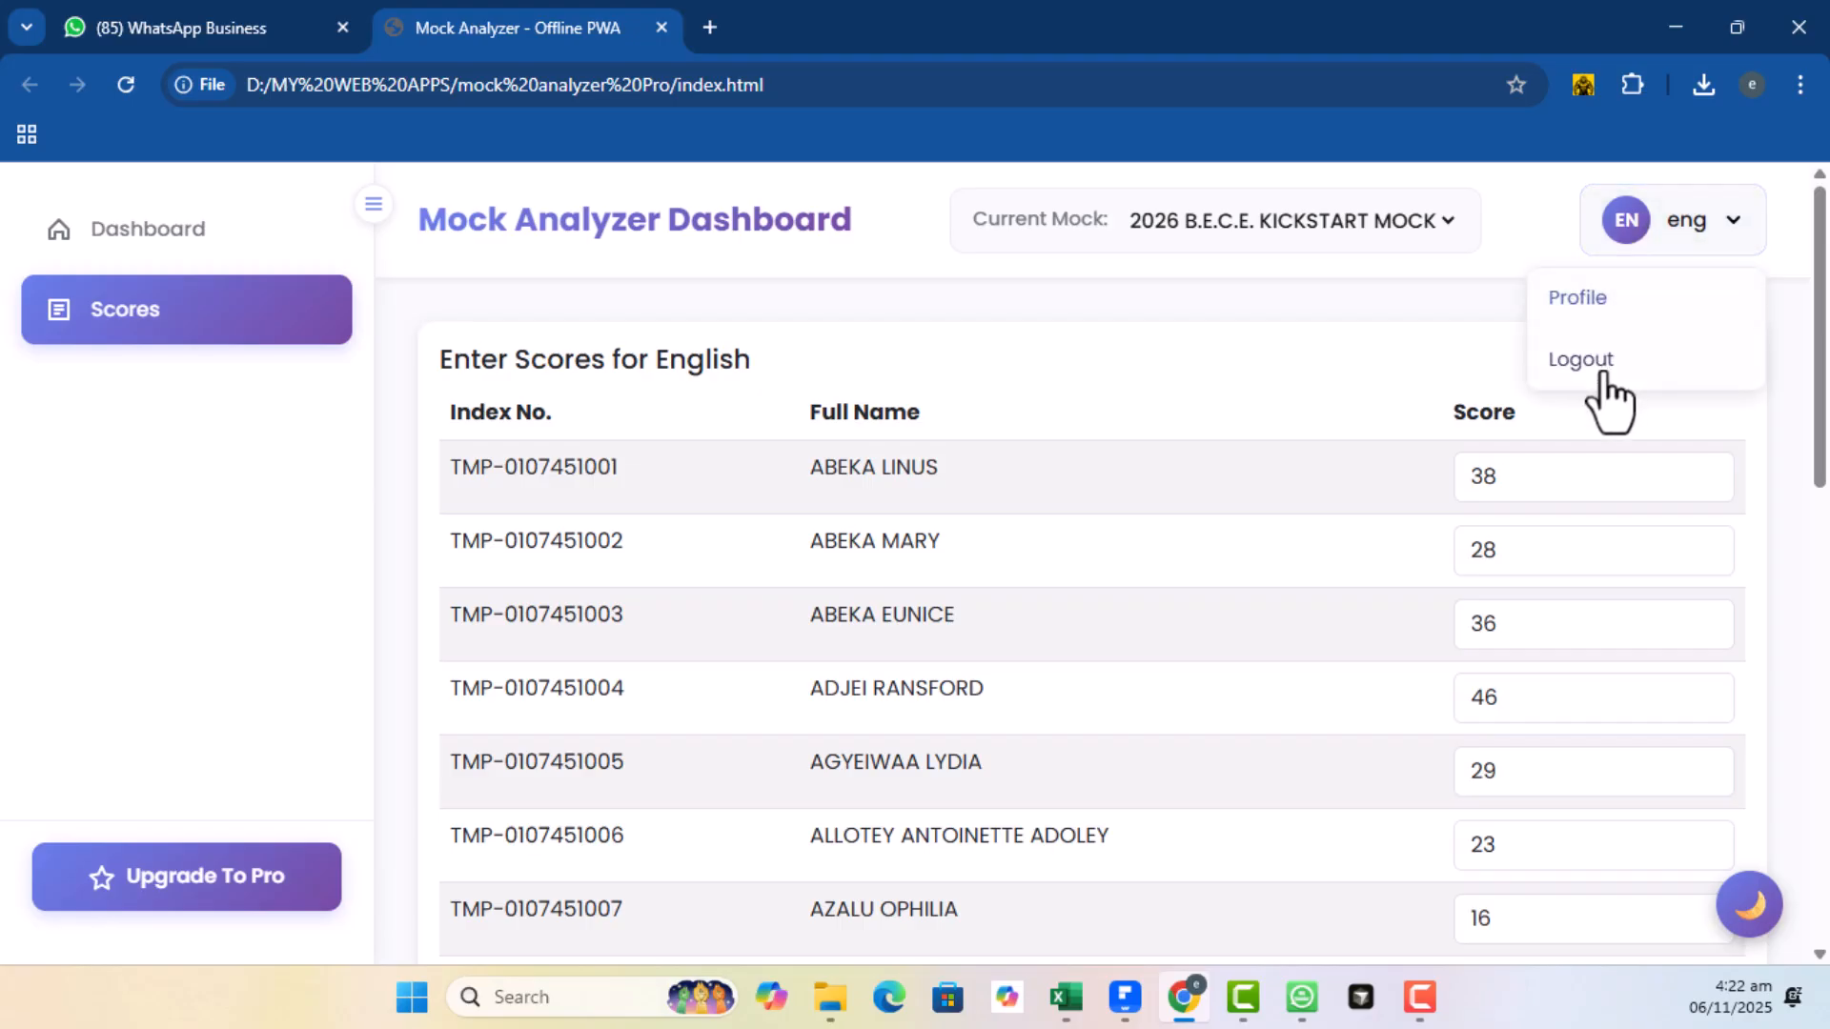
pyautogui.click(1577, 361)
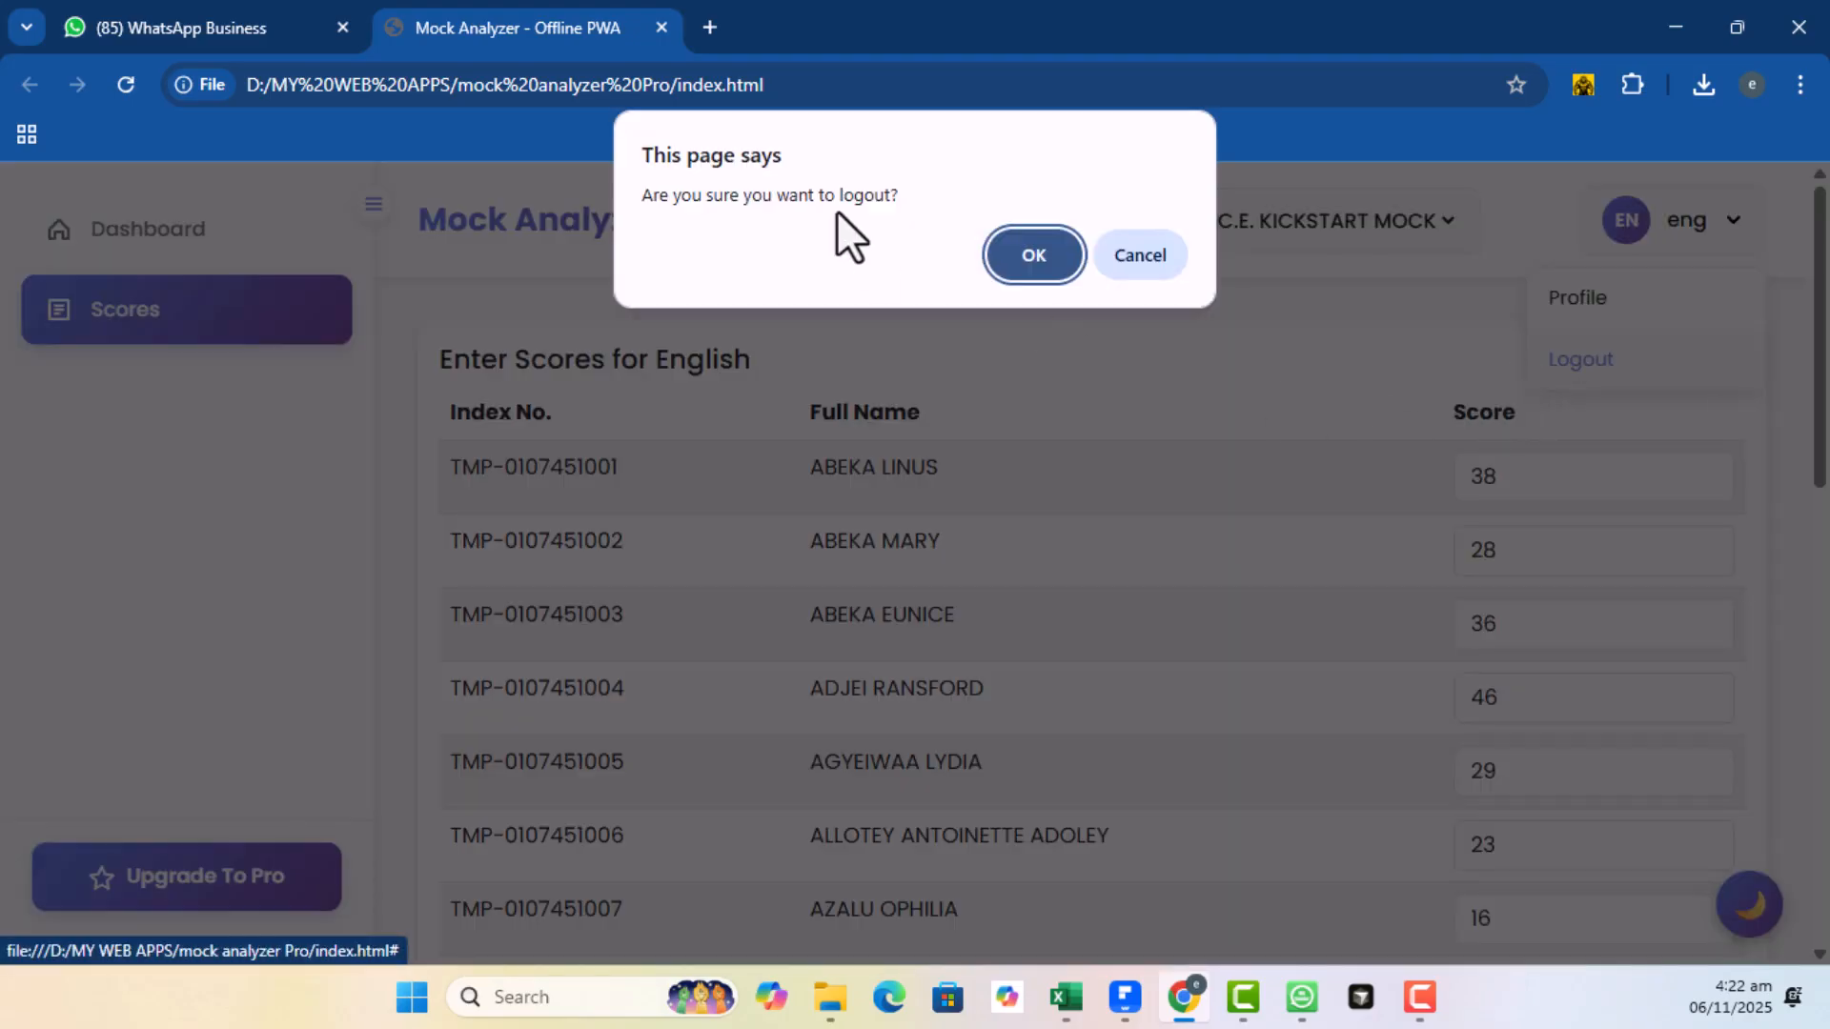
pyautogui.click(1027, 254)
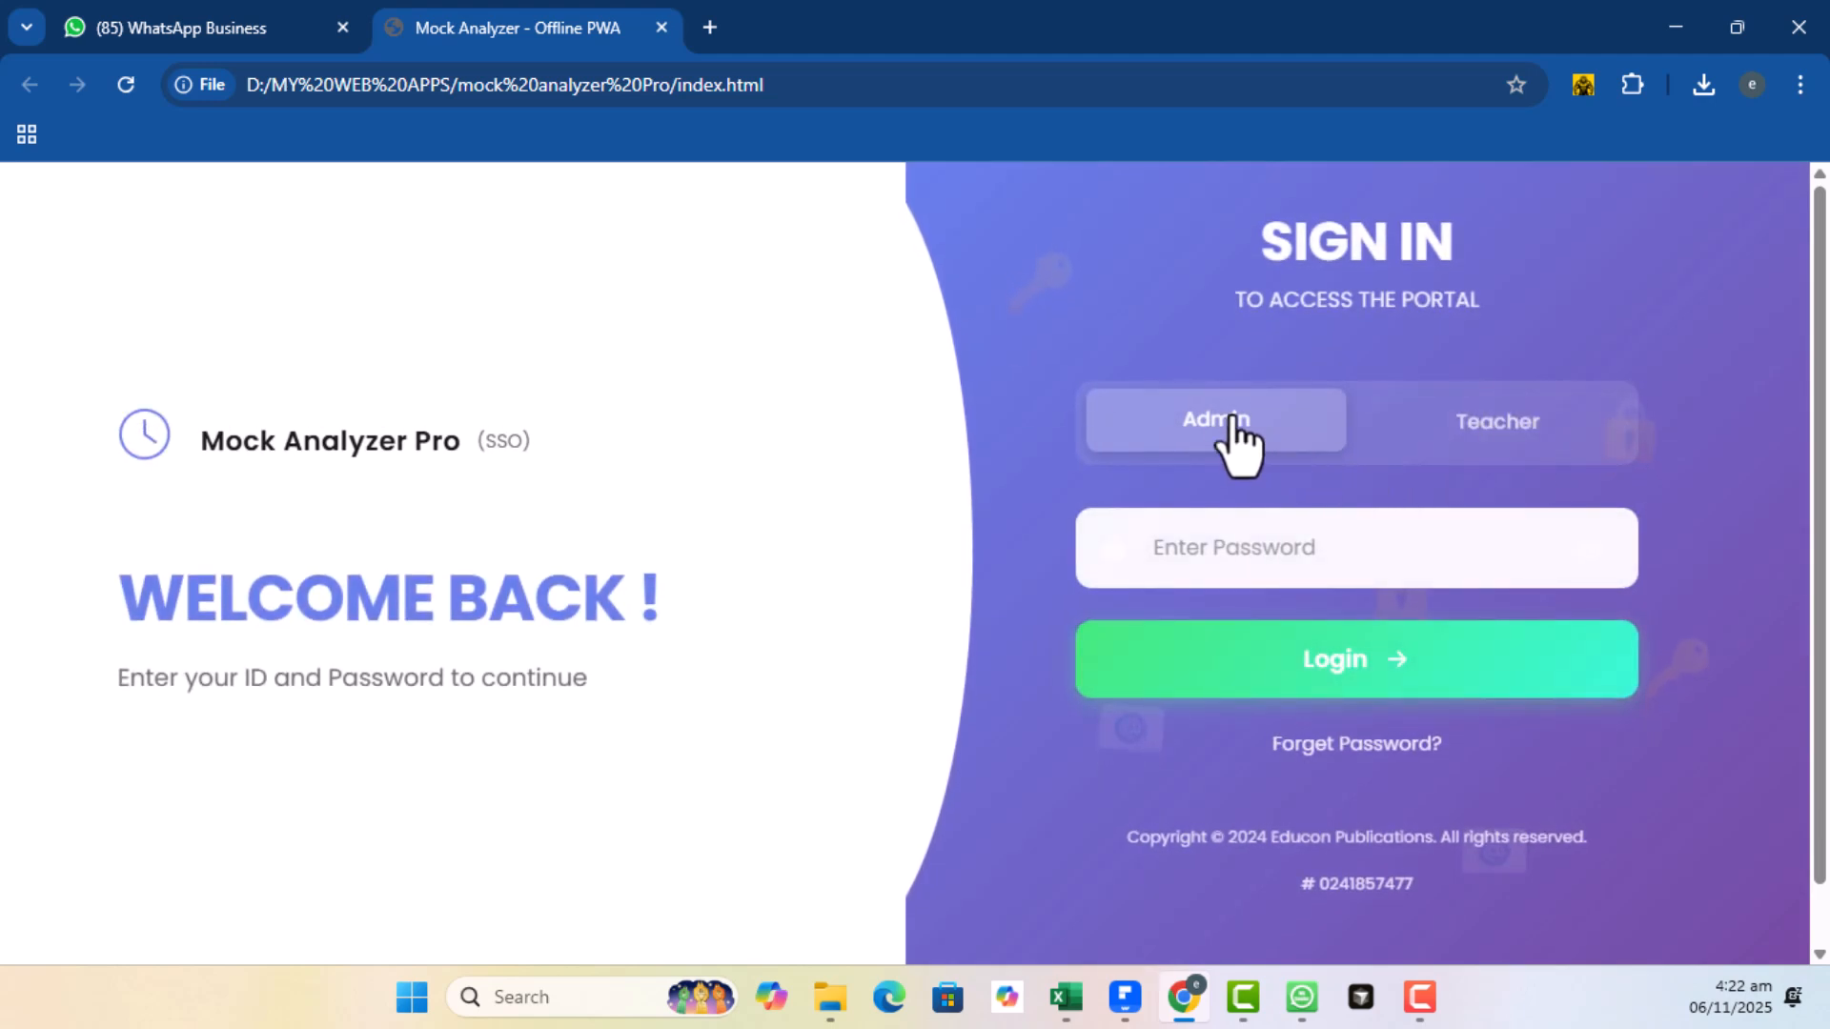
# Sign in to the portal as Admin with the administrator password
pyautogui.click(1203, 552)
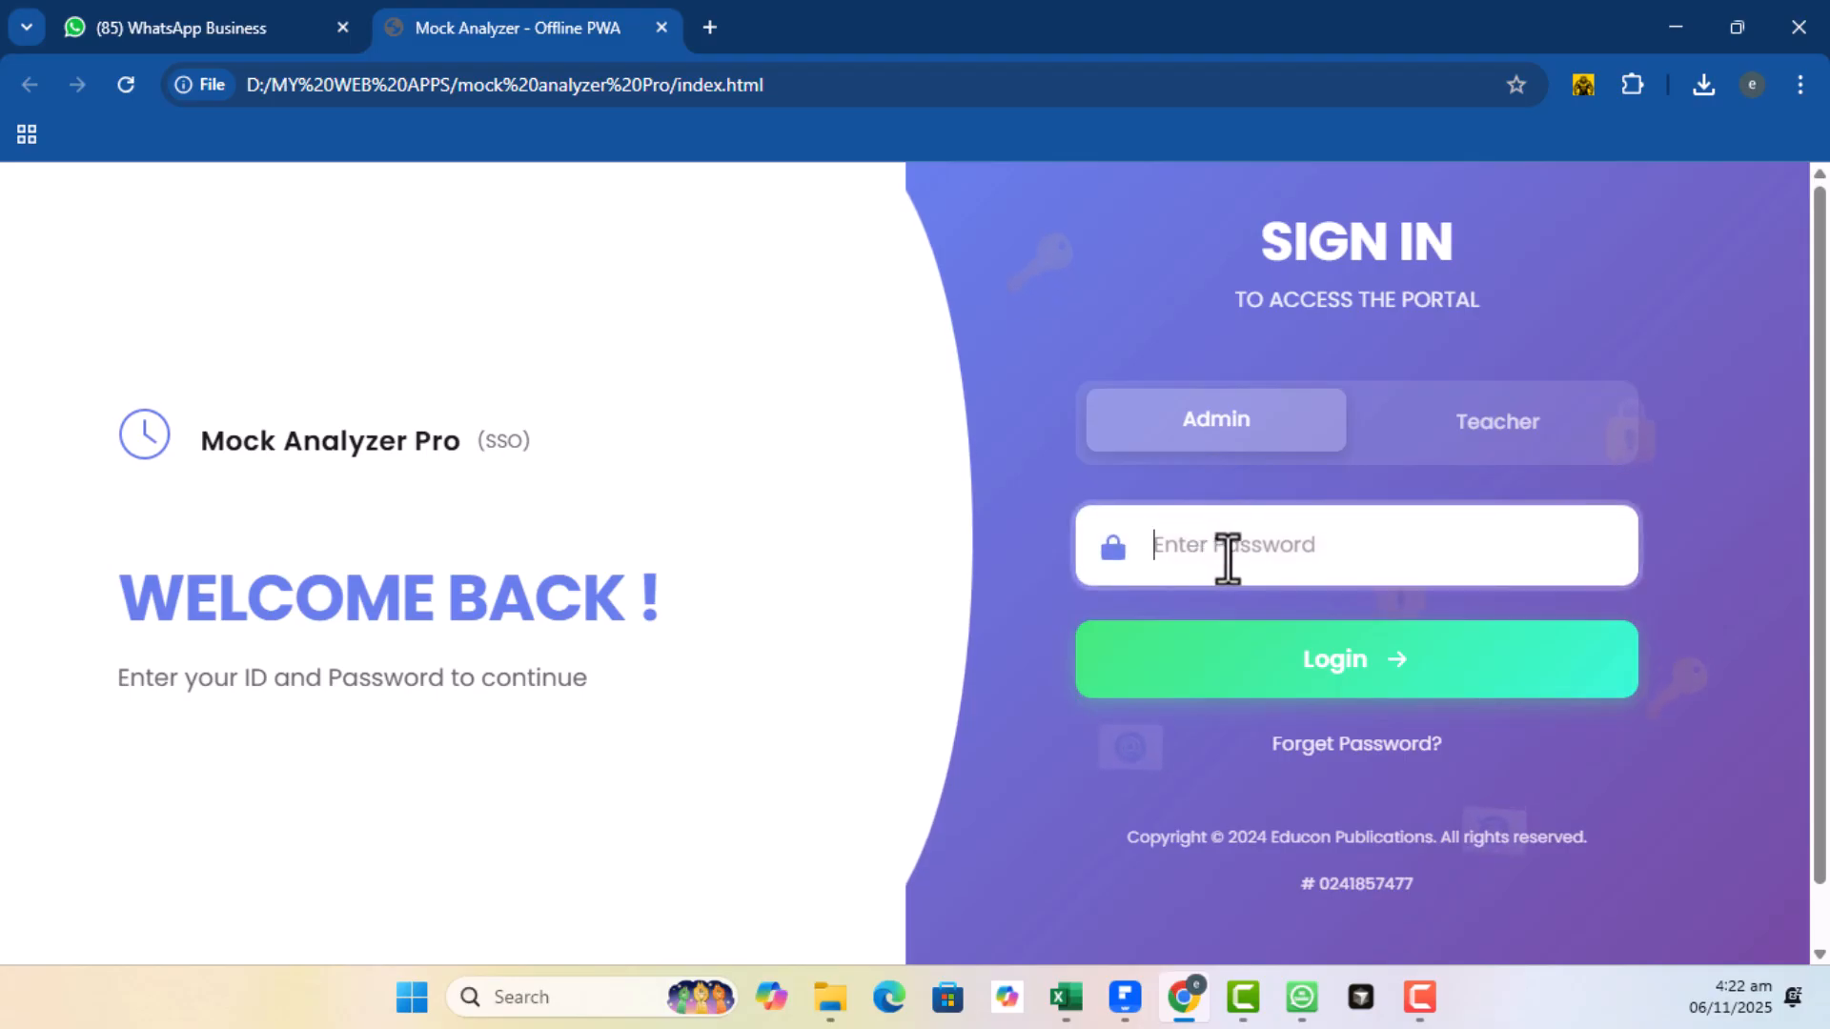
pyautogui.write('***')
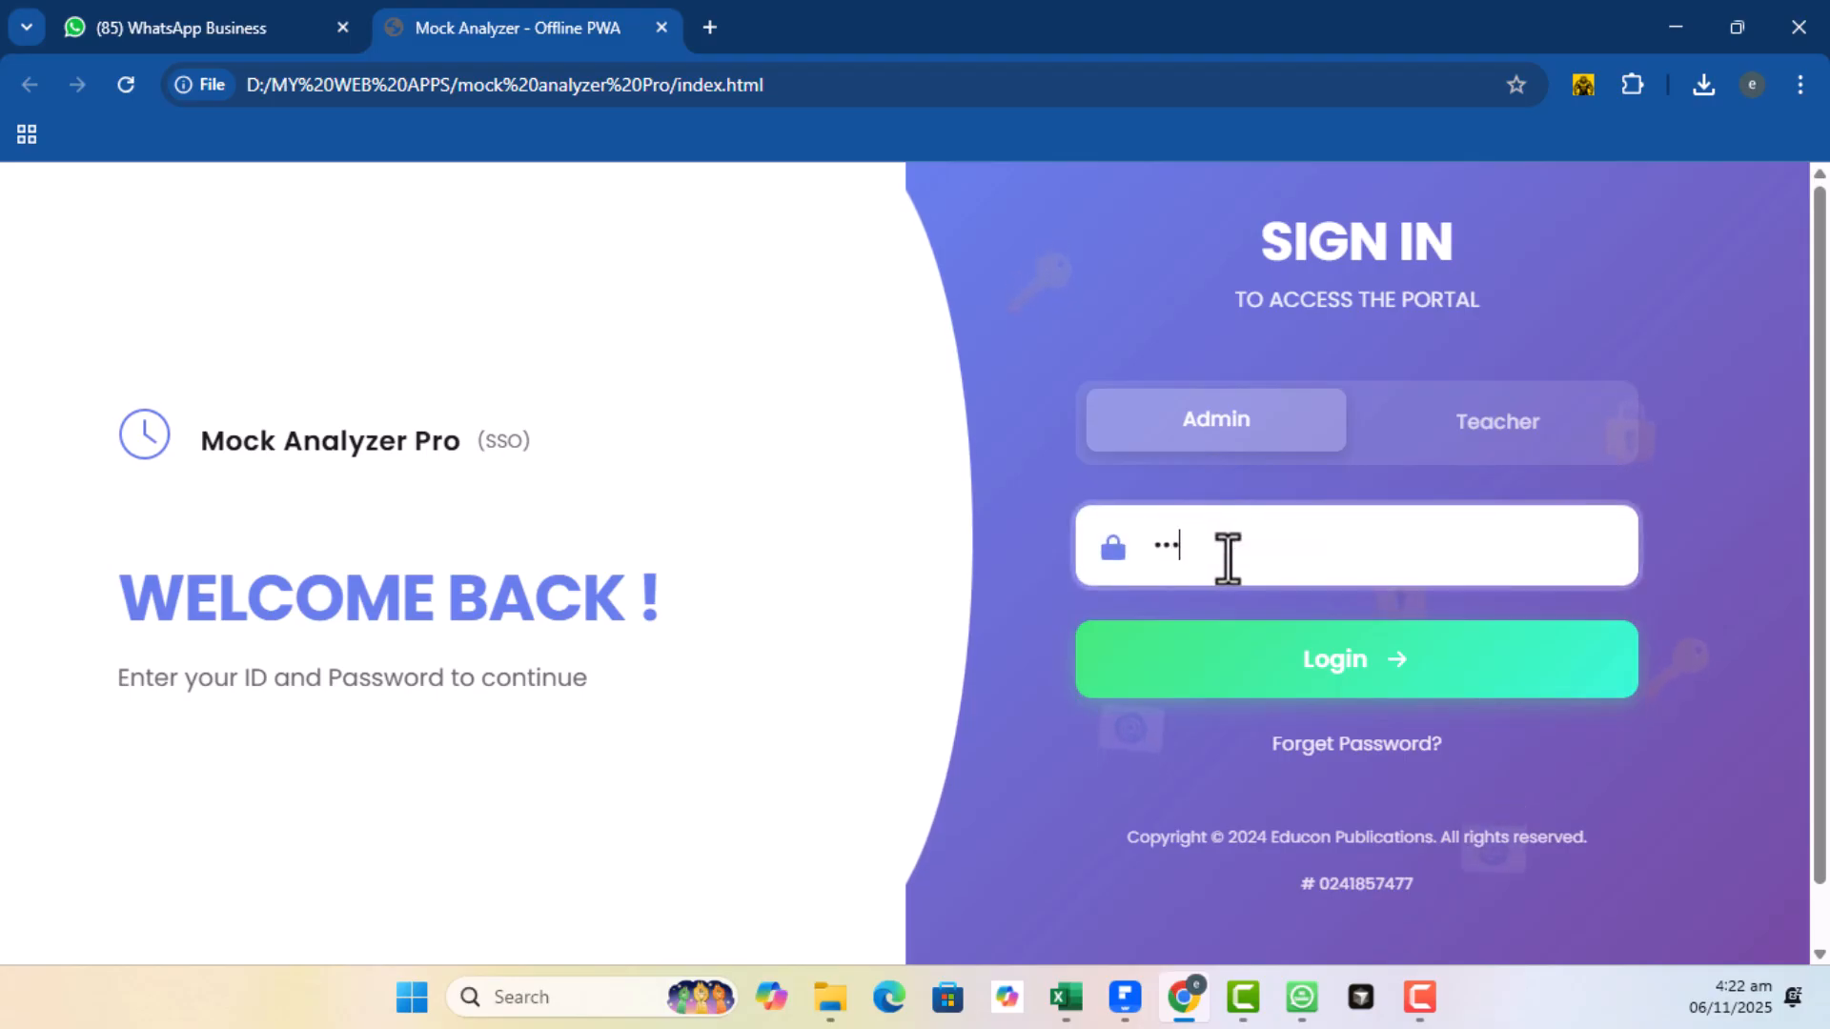
pyautogui.write('**')
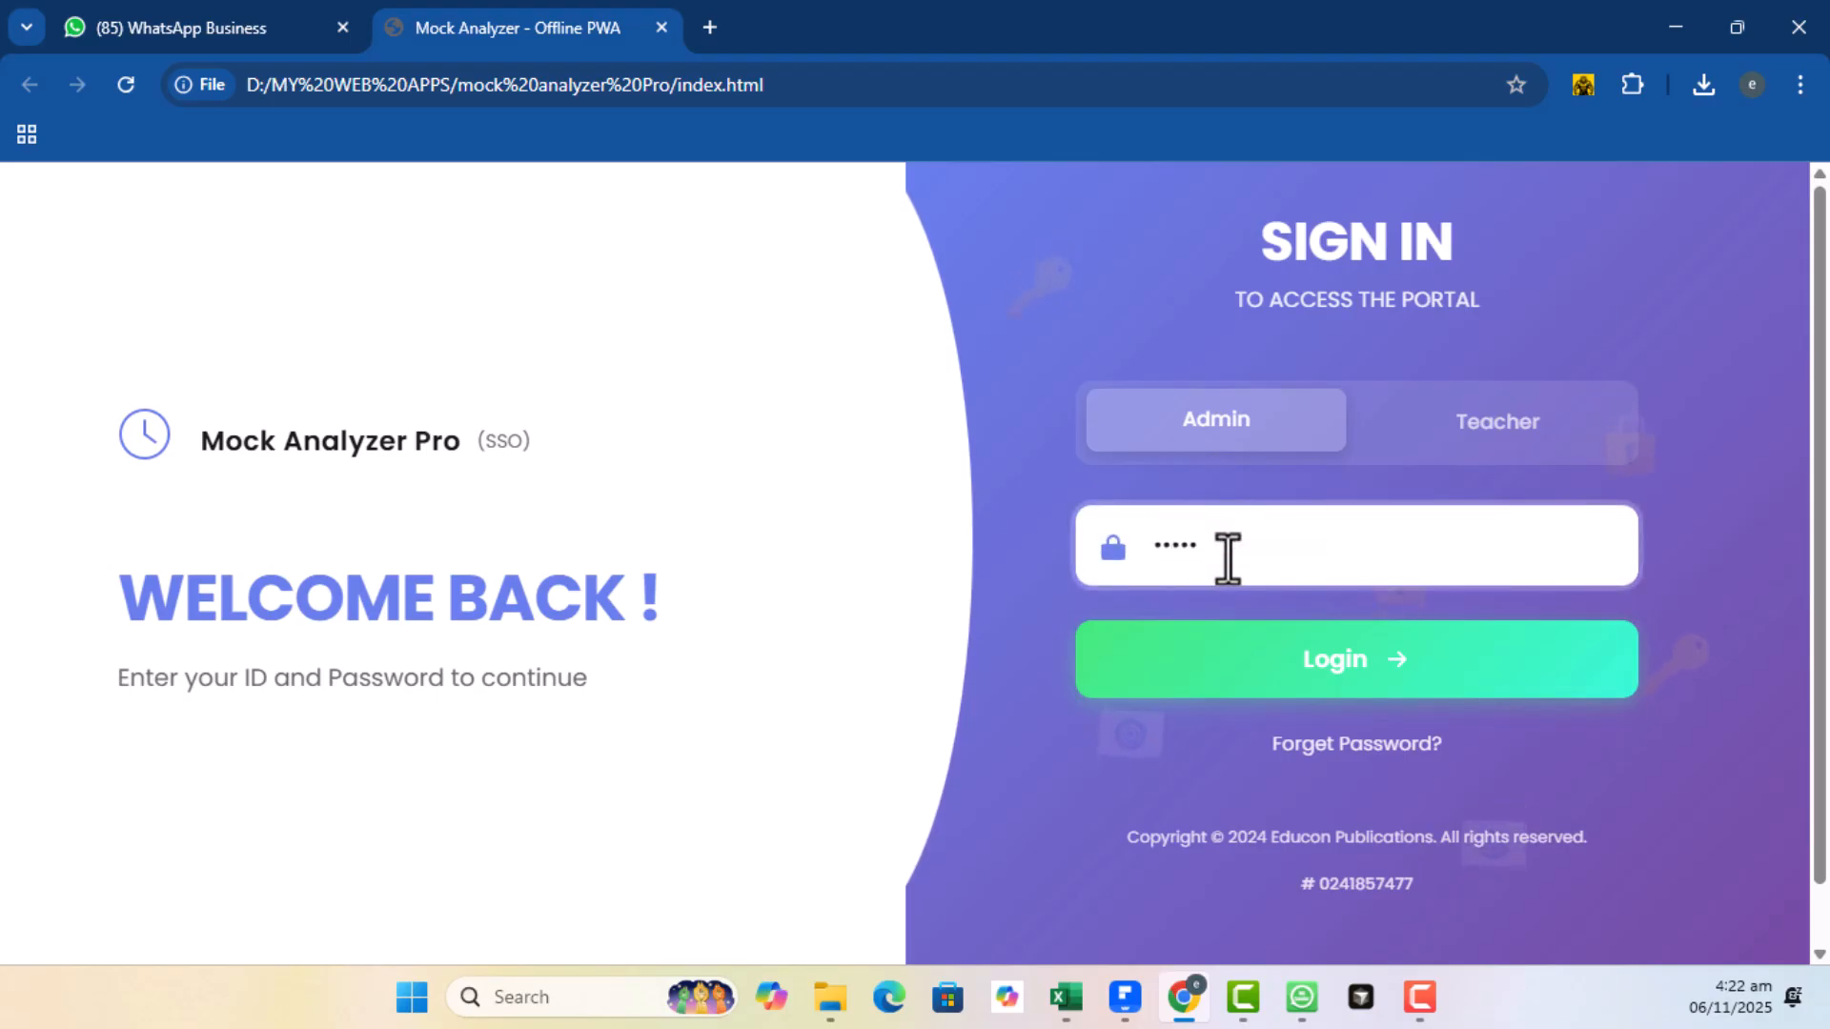
pyautogui.click(1221, 675)
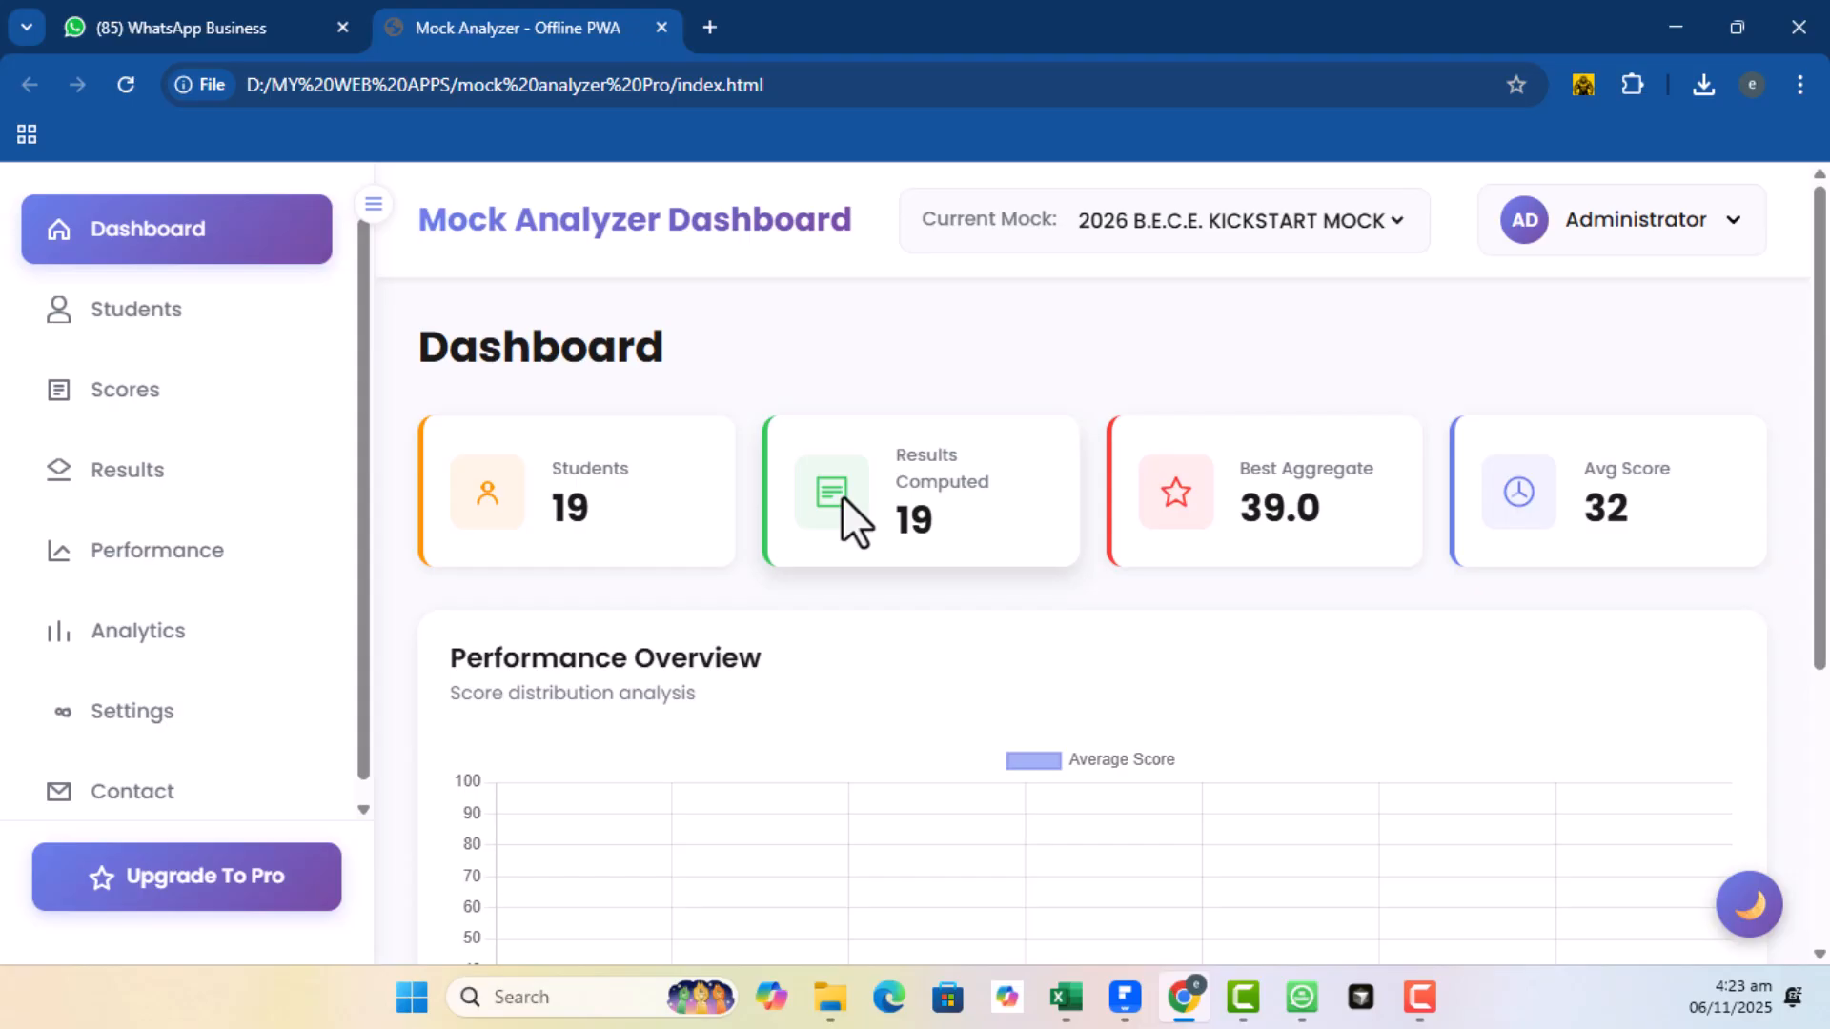
# Check the administrator's current mock choices and look through the list on the Students page
pyautogui.click(1229, 238)
pyautogui.click(1229, 250)
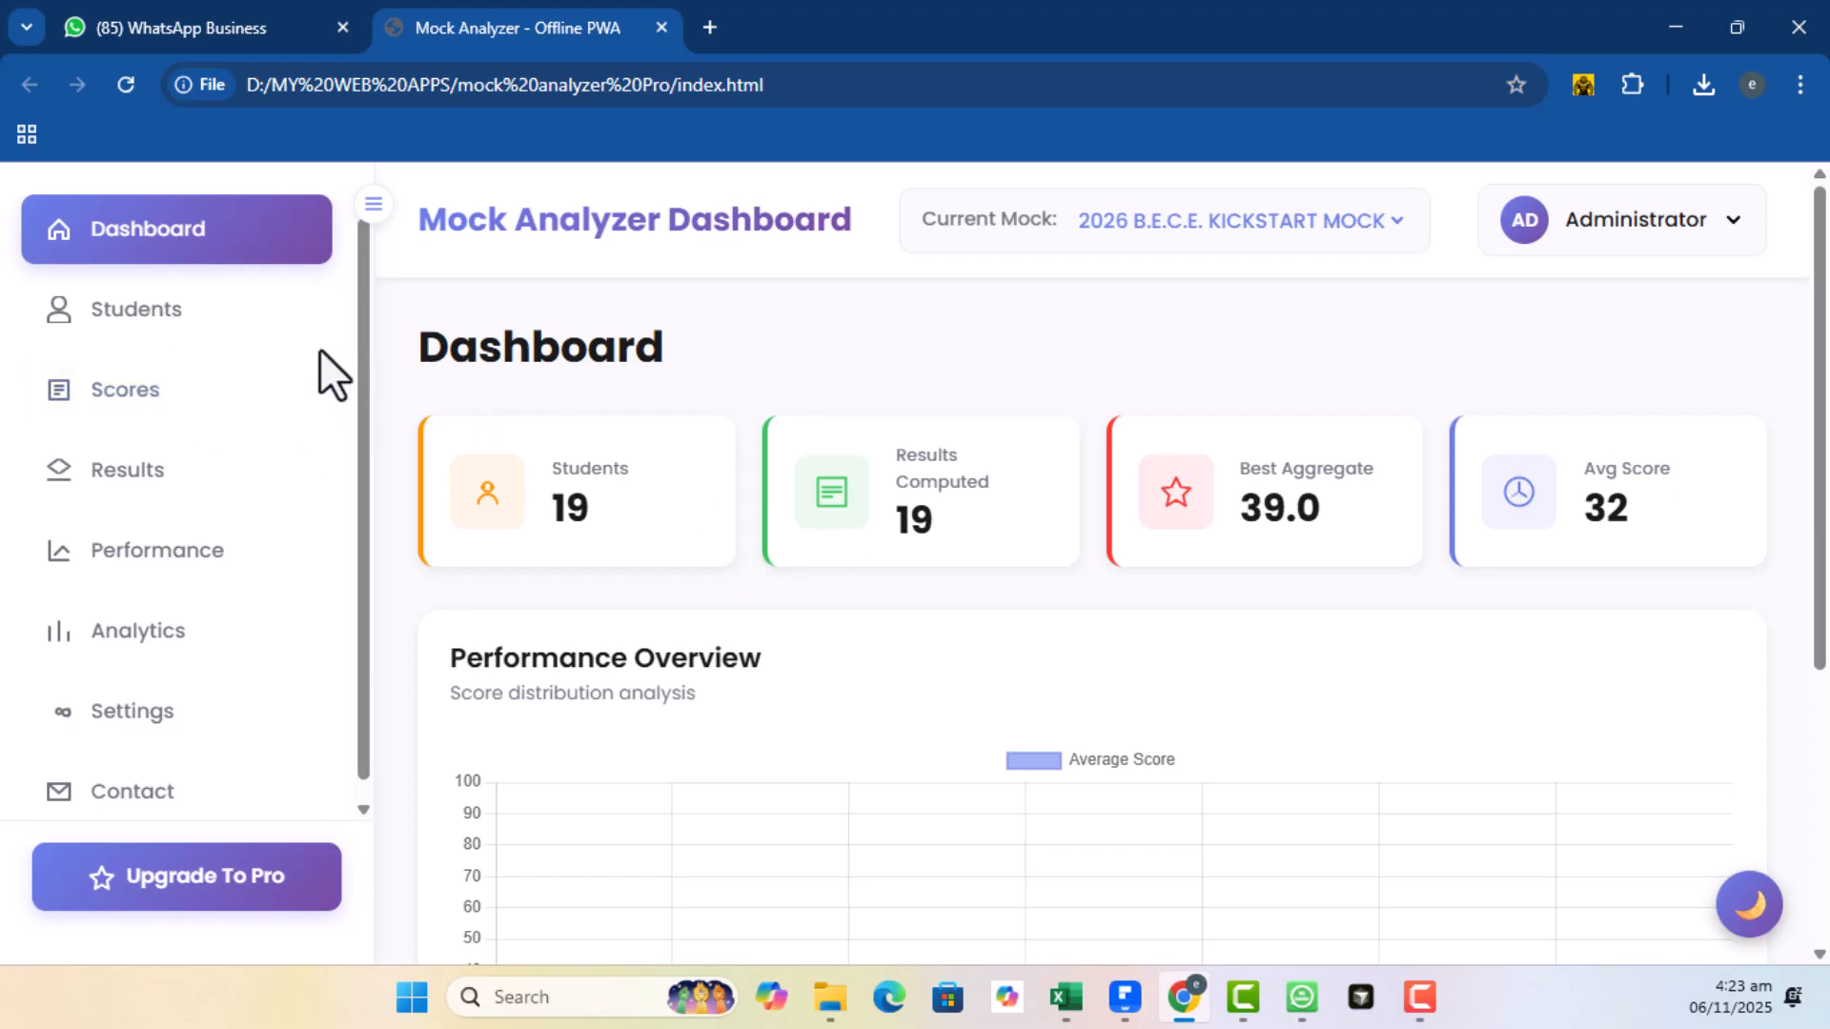
pyautogui.click(125, 324)
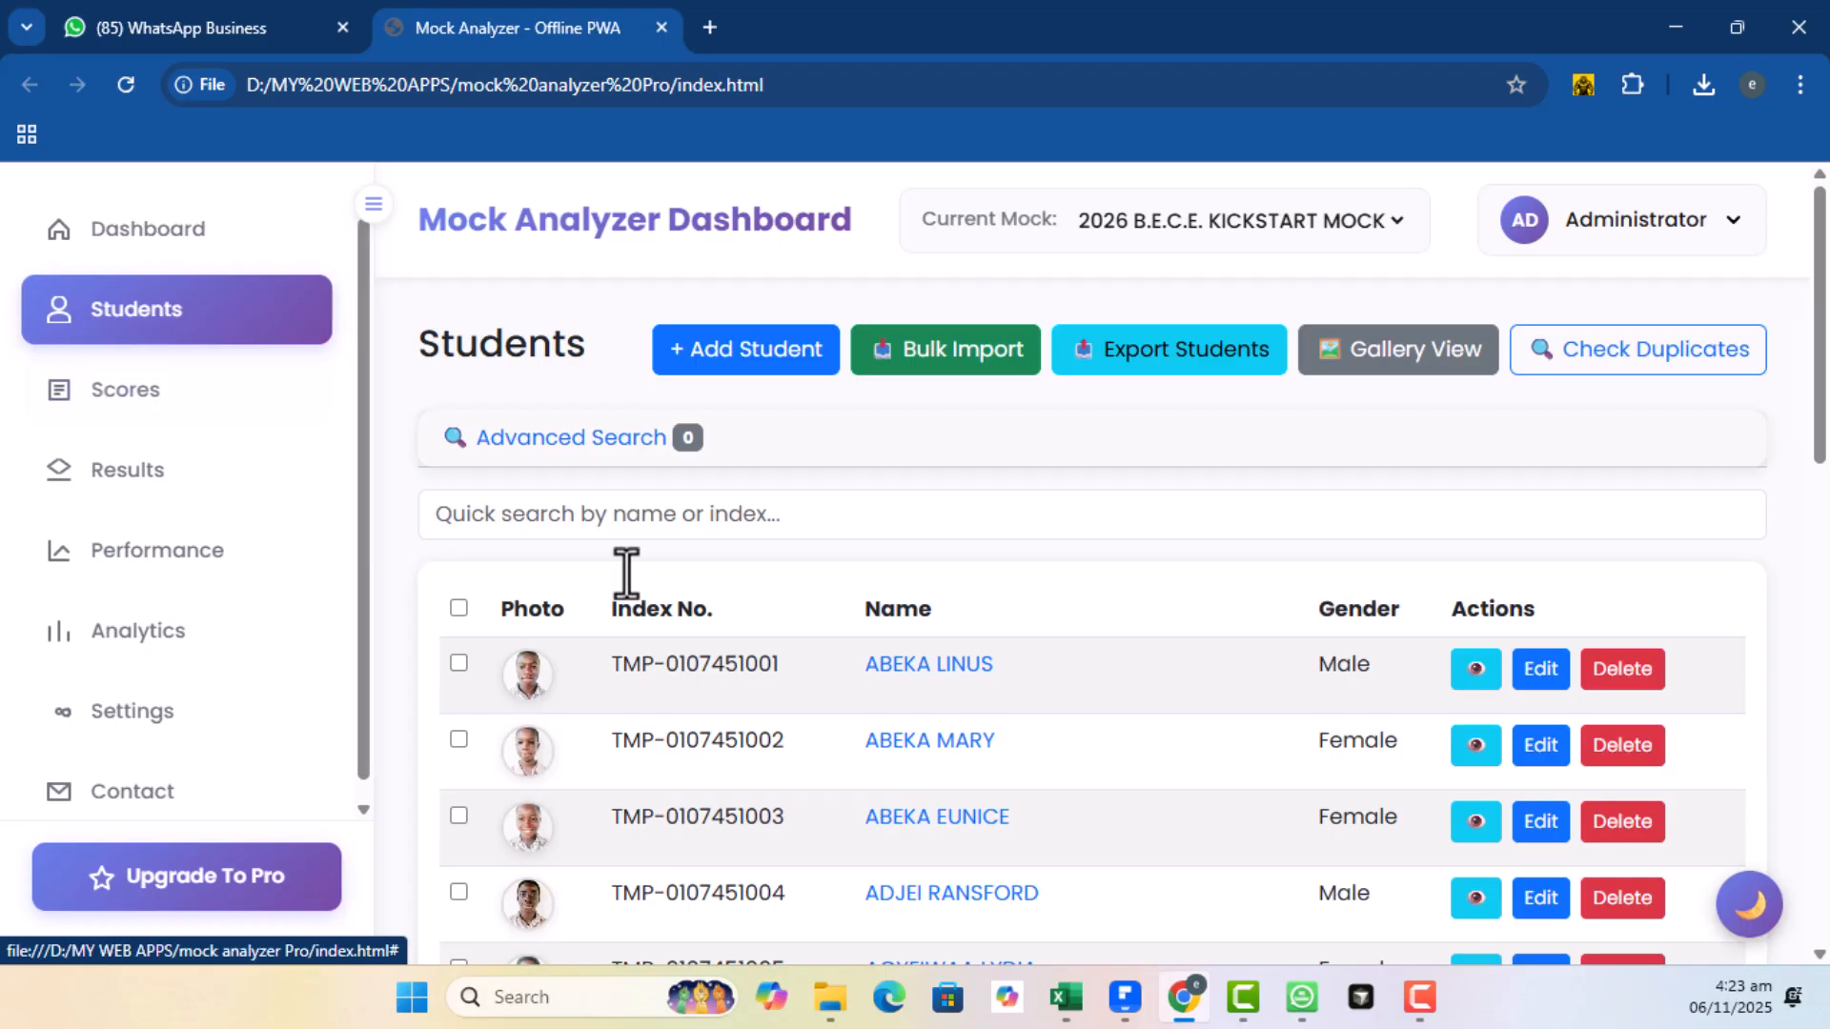
pyautogui.scroll(-5, 987, 658)
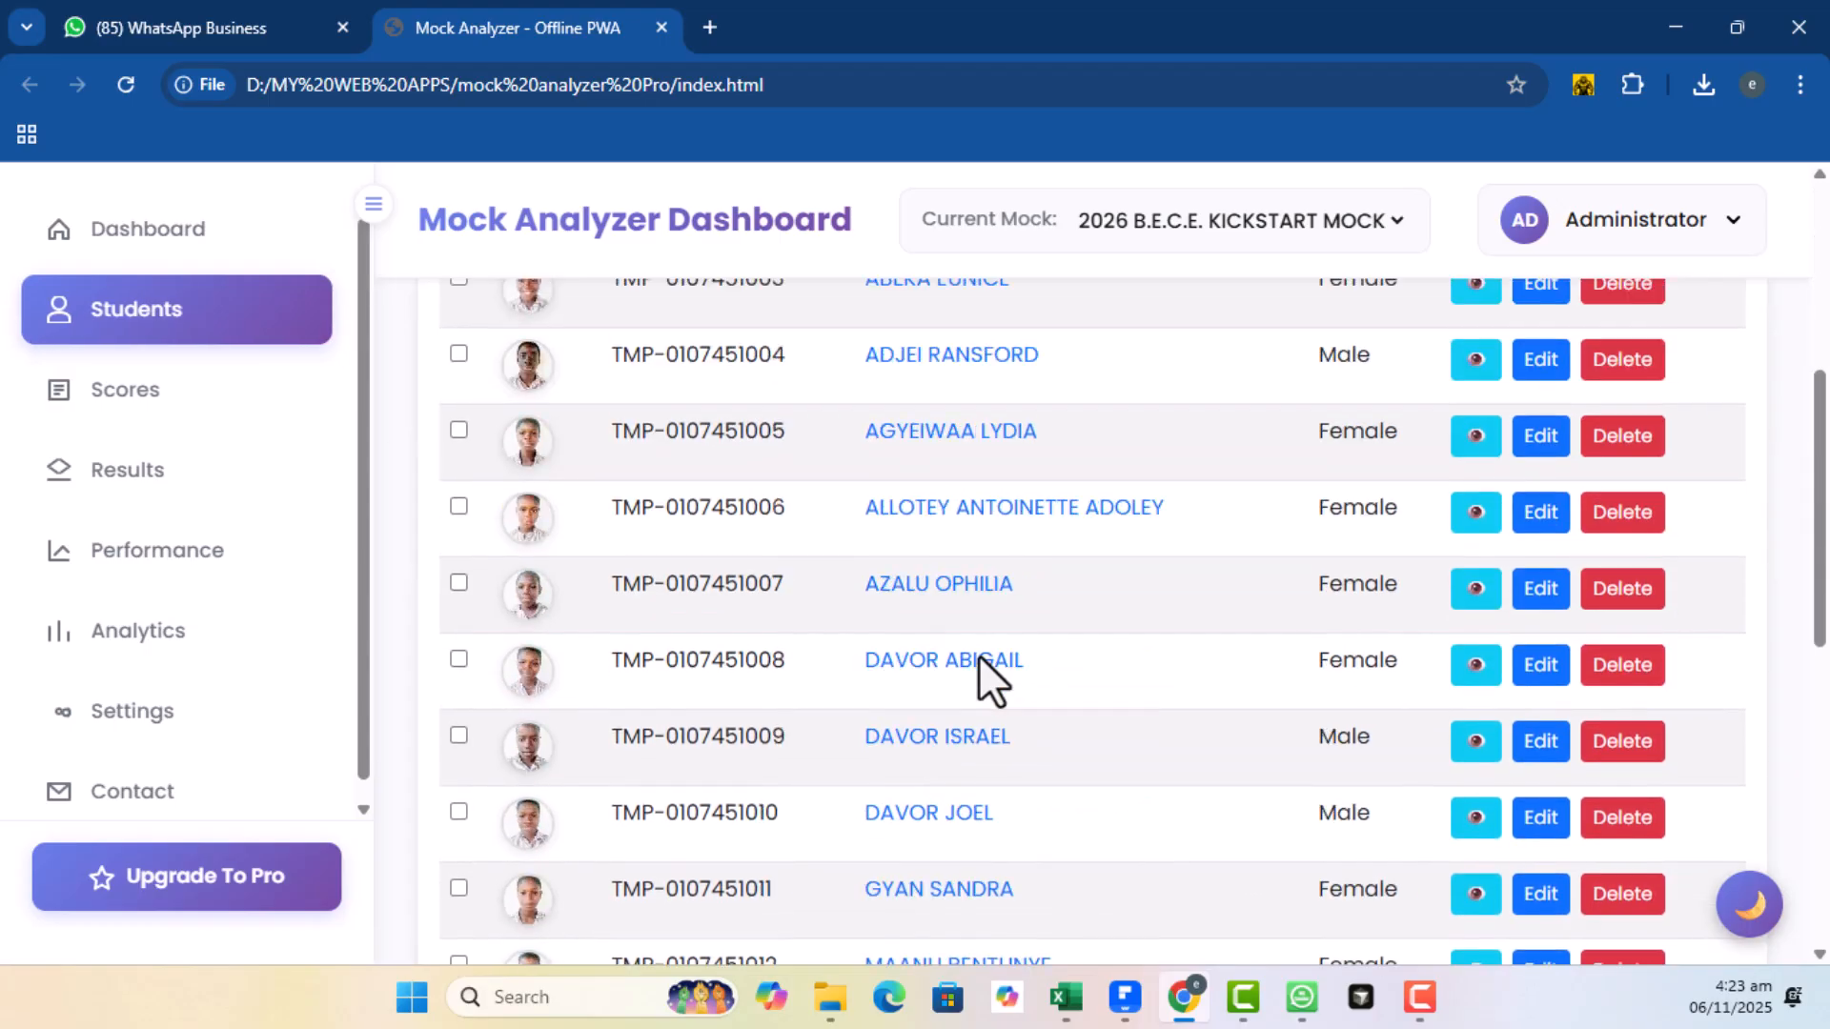
pyautogui.scroll(5, 977, 654)
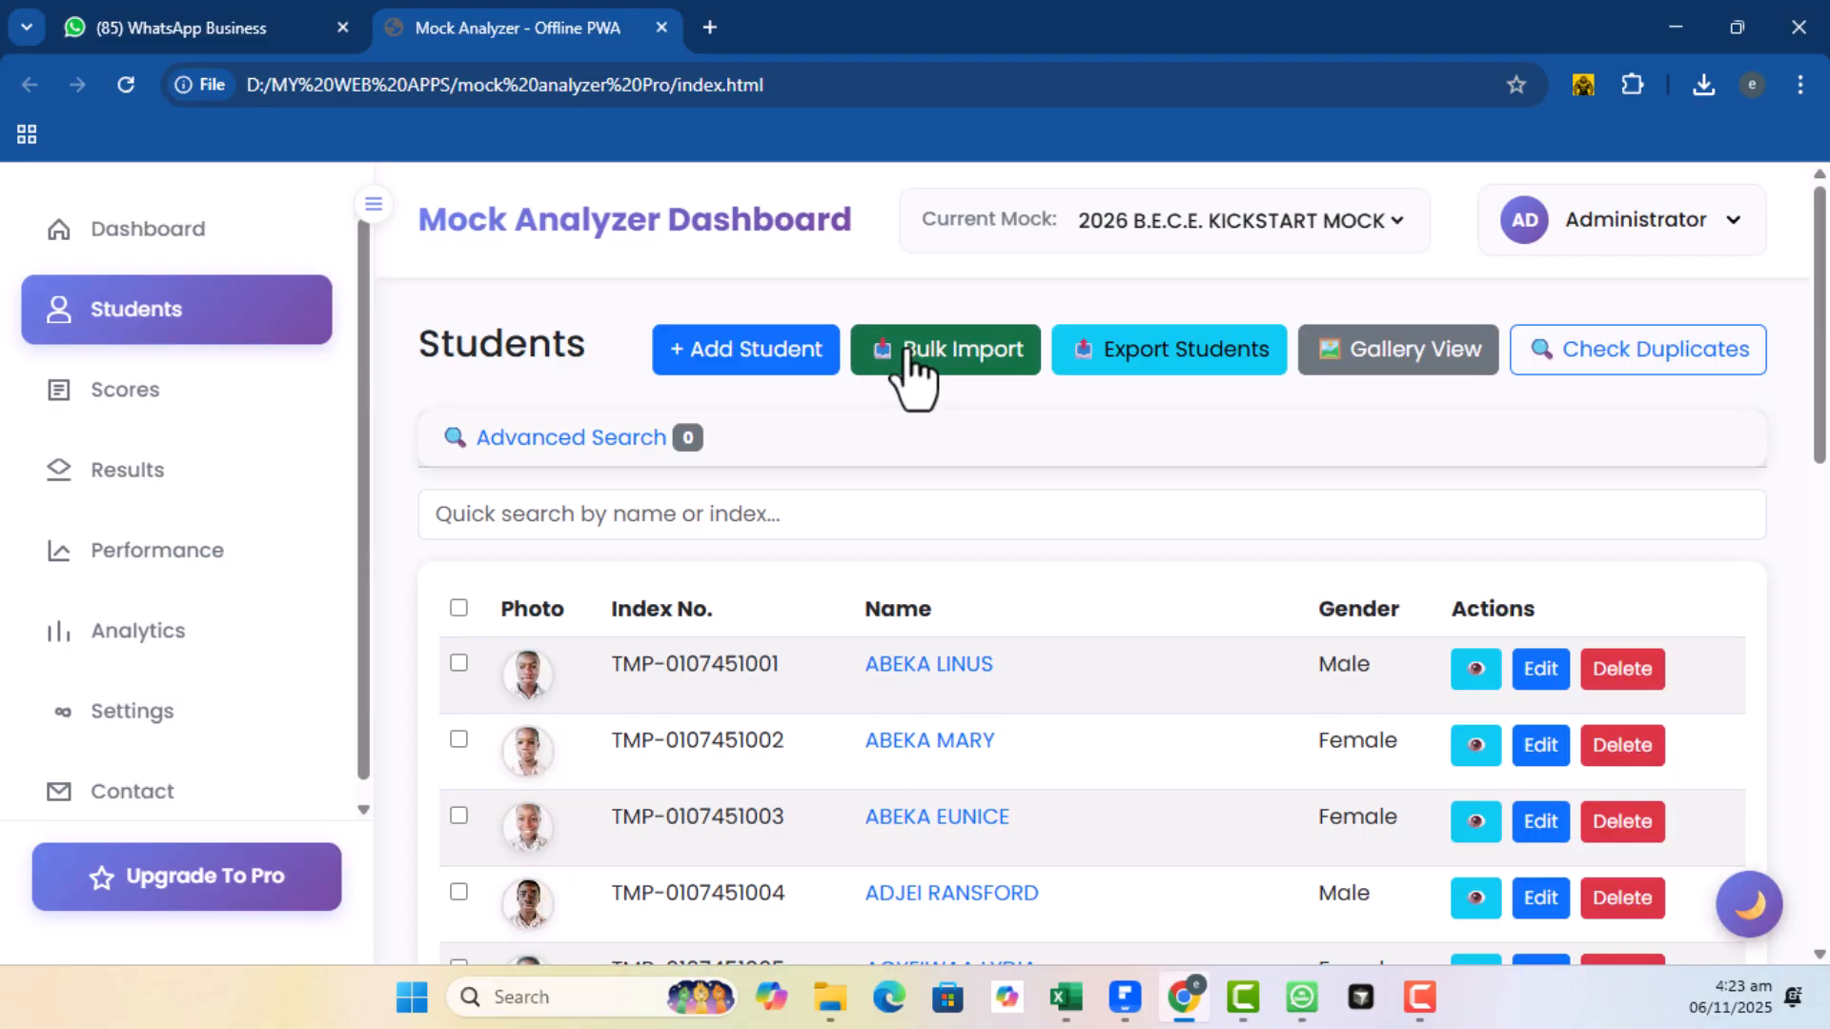
# Examine the Add Student form and the Bulk Import Students dialog, closing each without entering any data
pyautogui.click(746, 360)
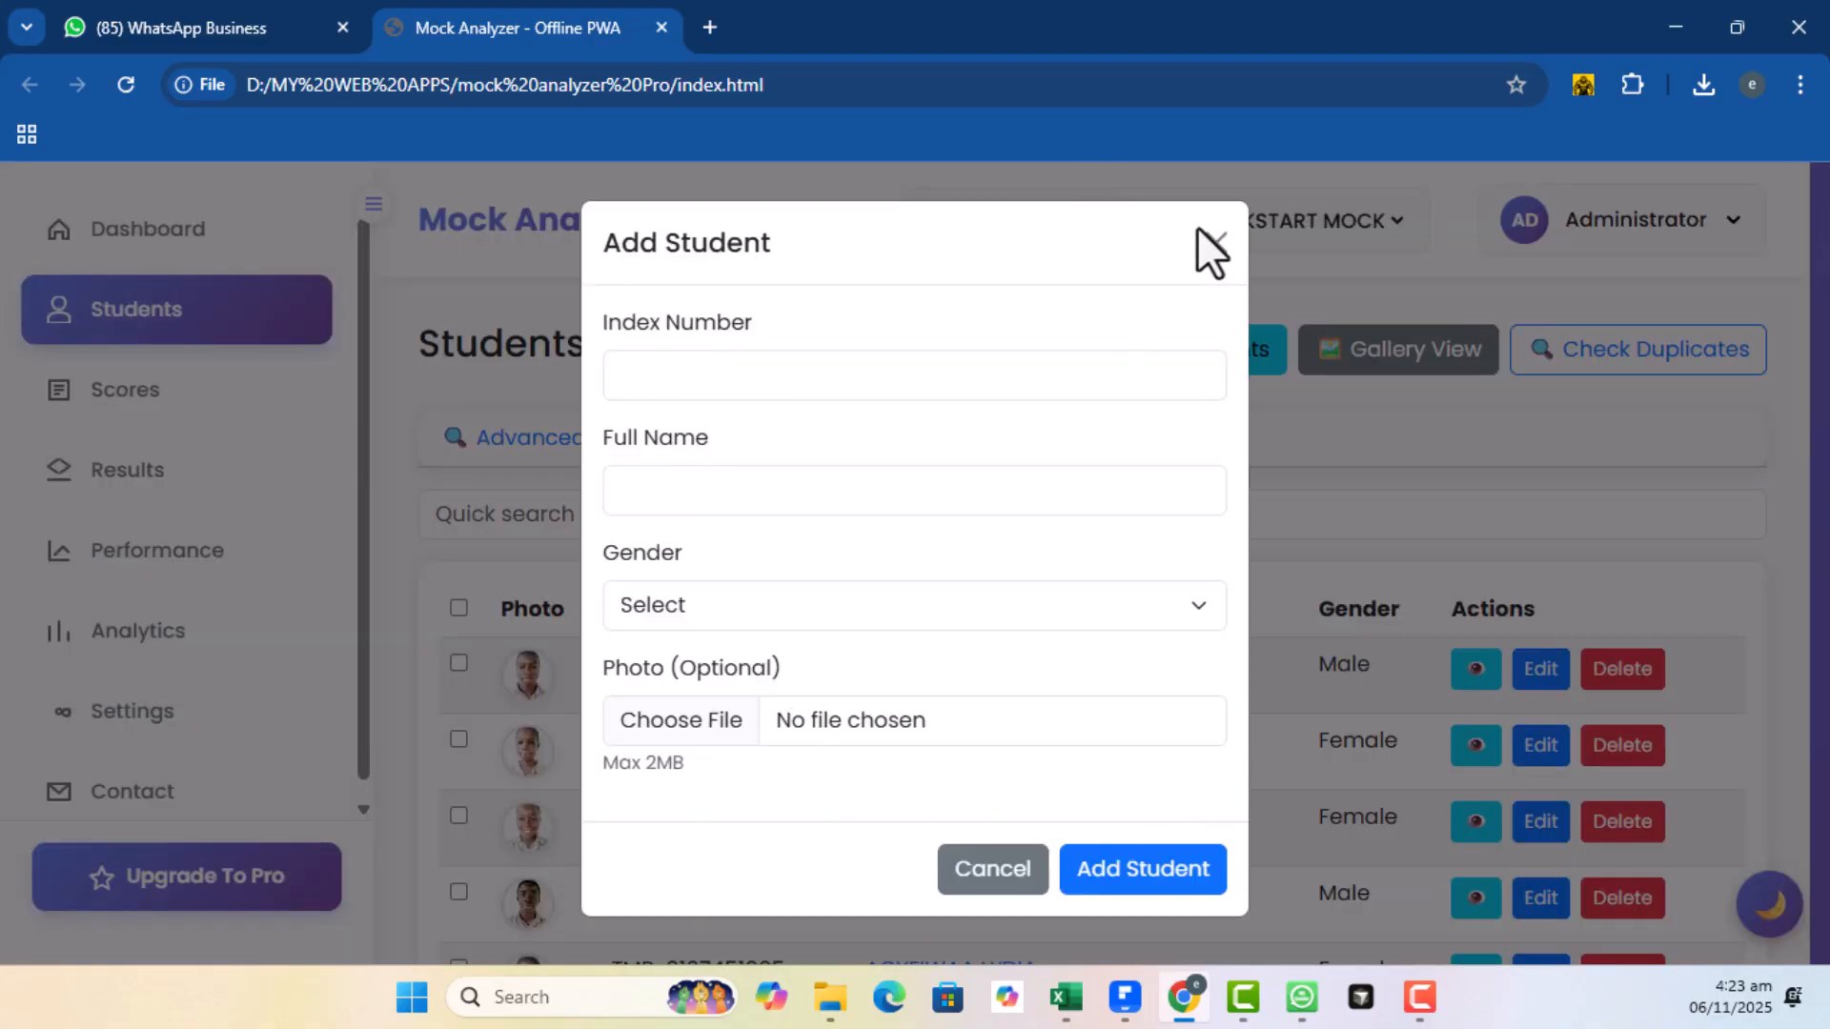
pyautogui.click(1214, 244)
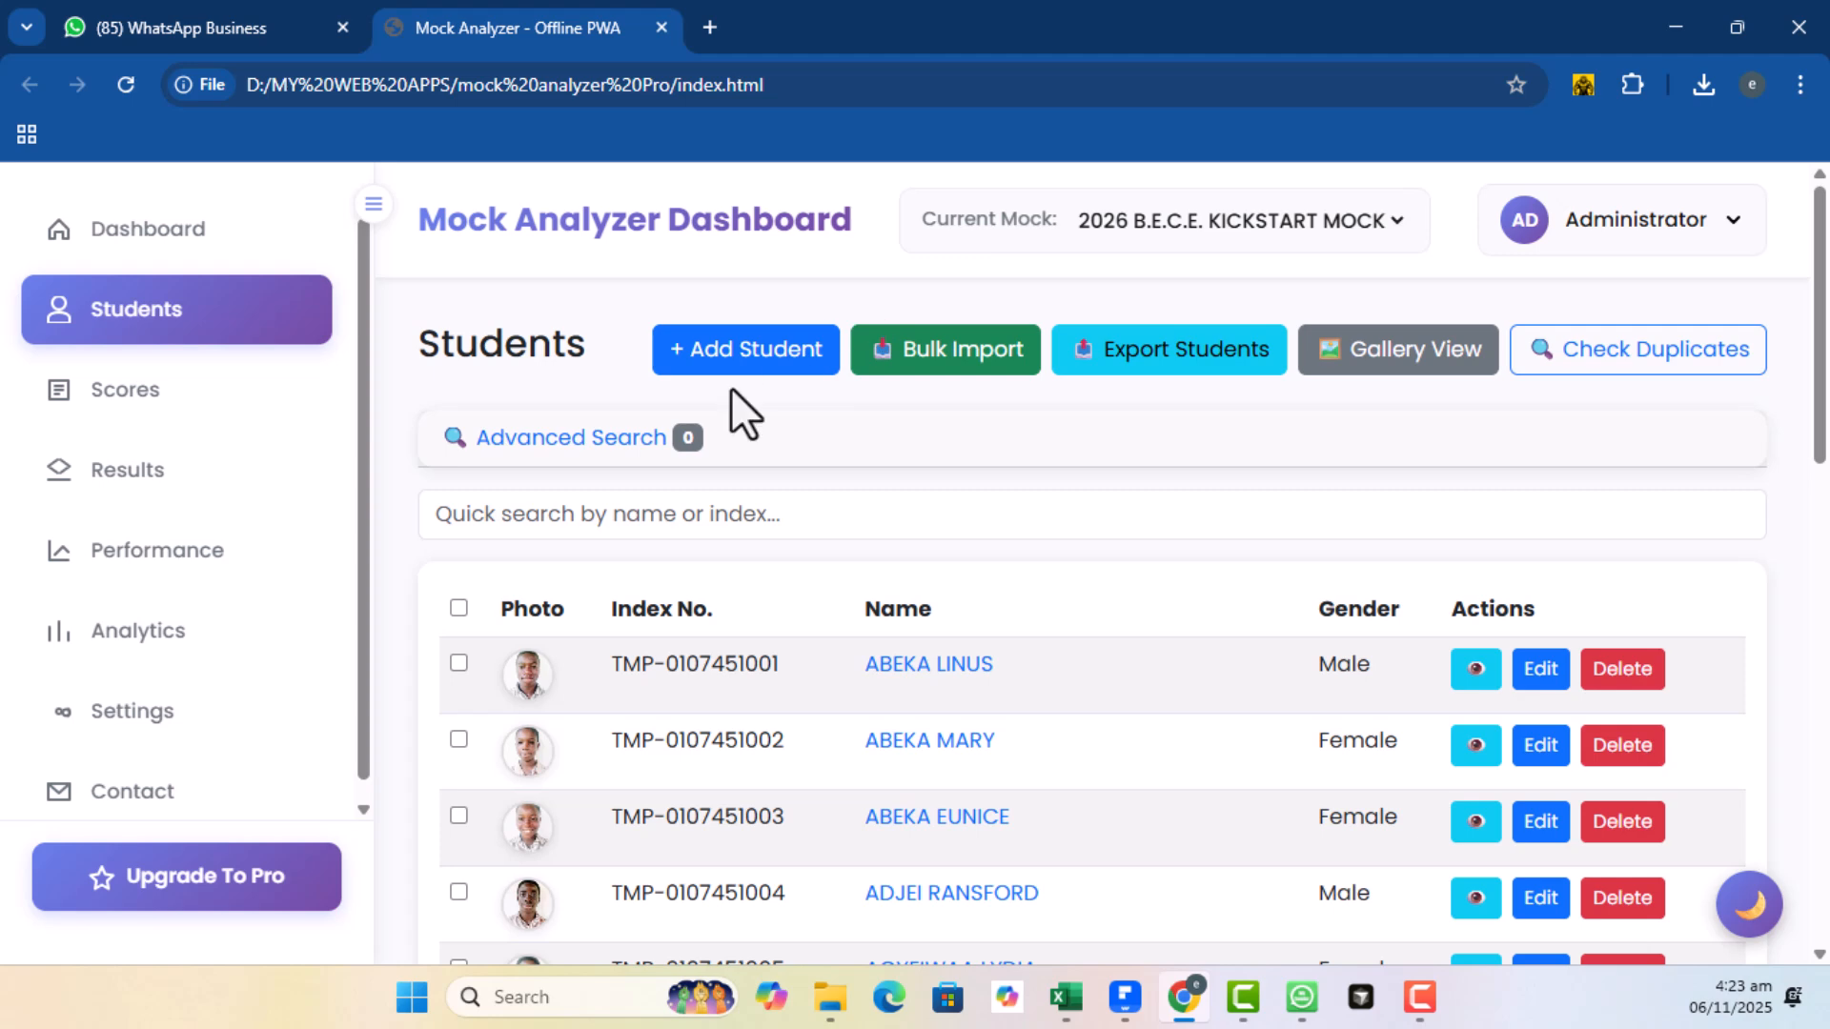
pyautogui.click(760, 379)
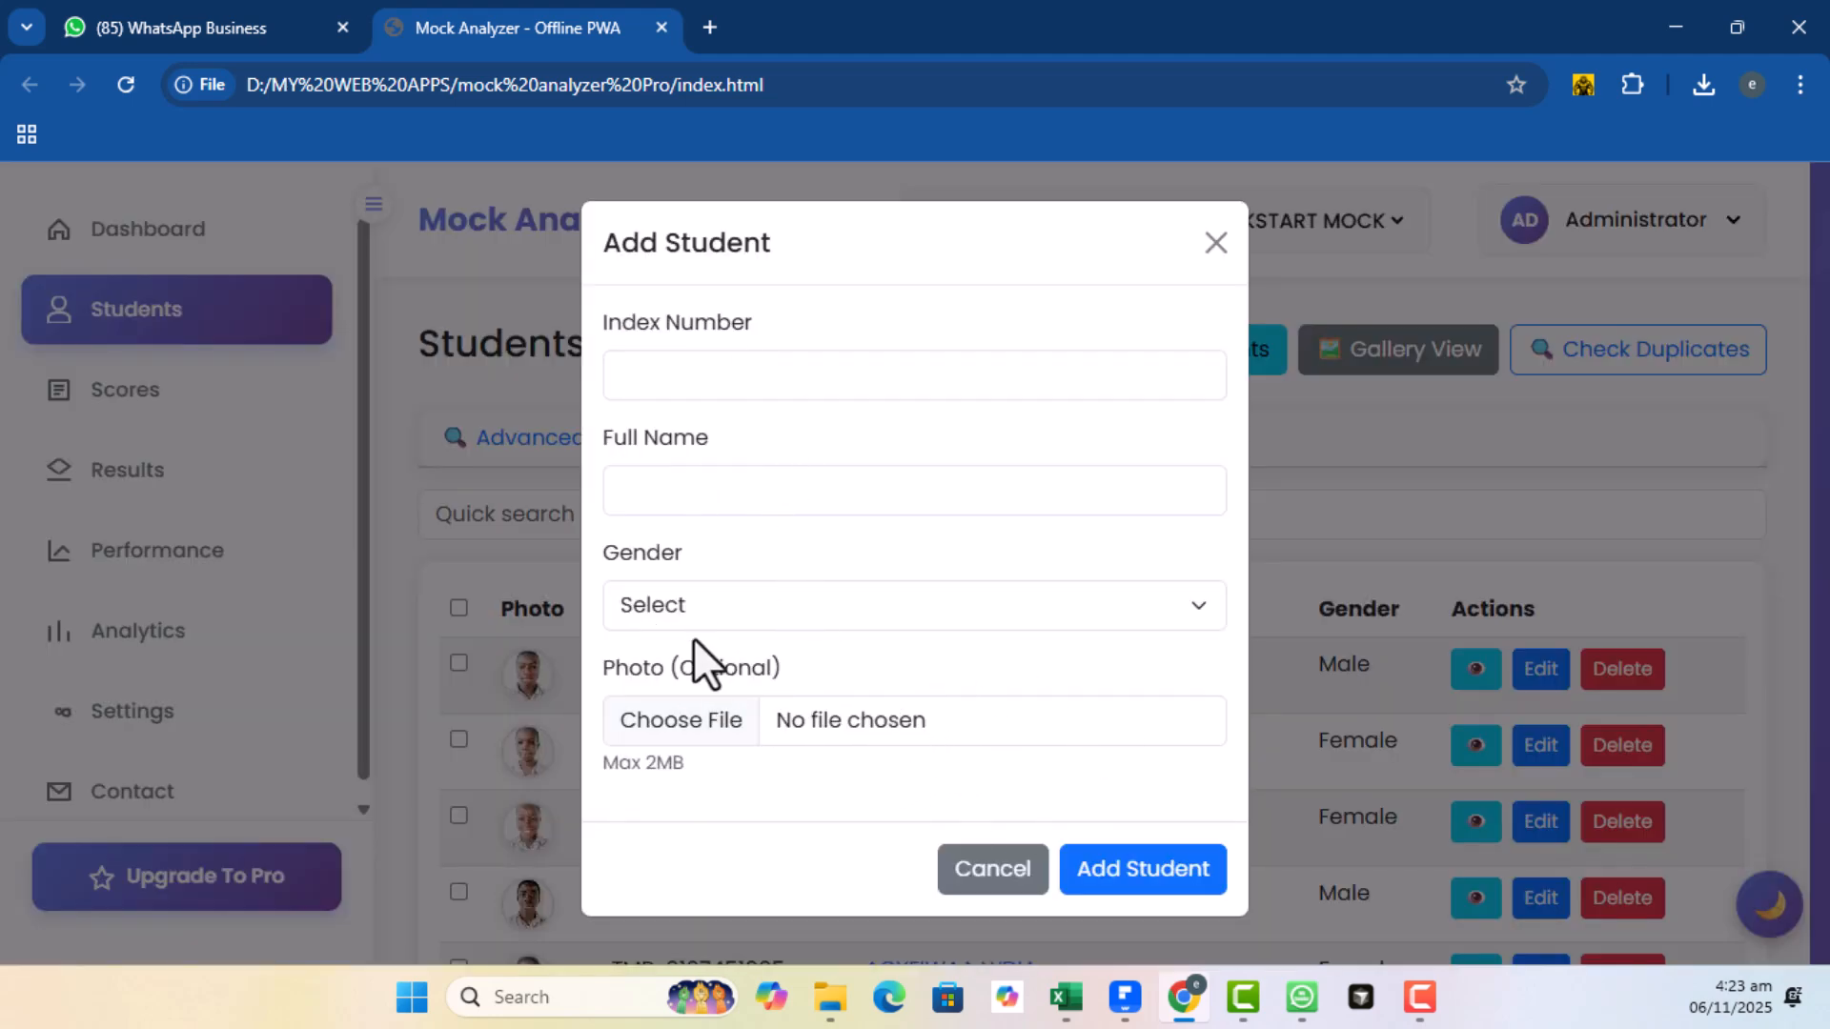
pyautogui.click(1215, 242)
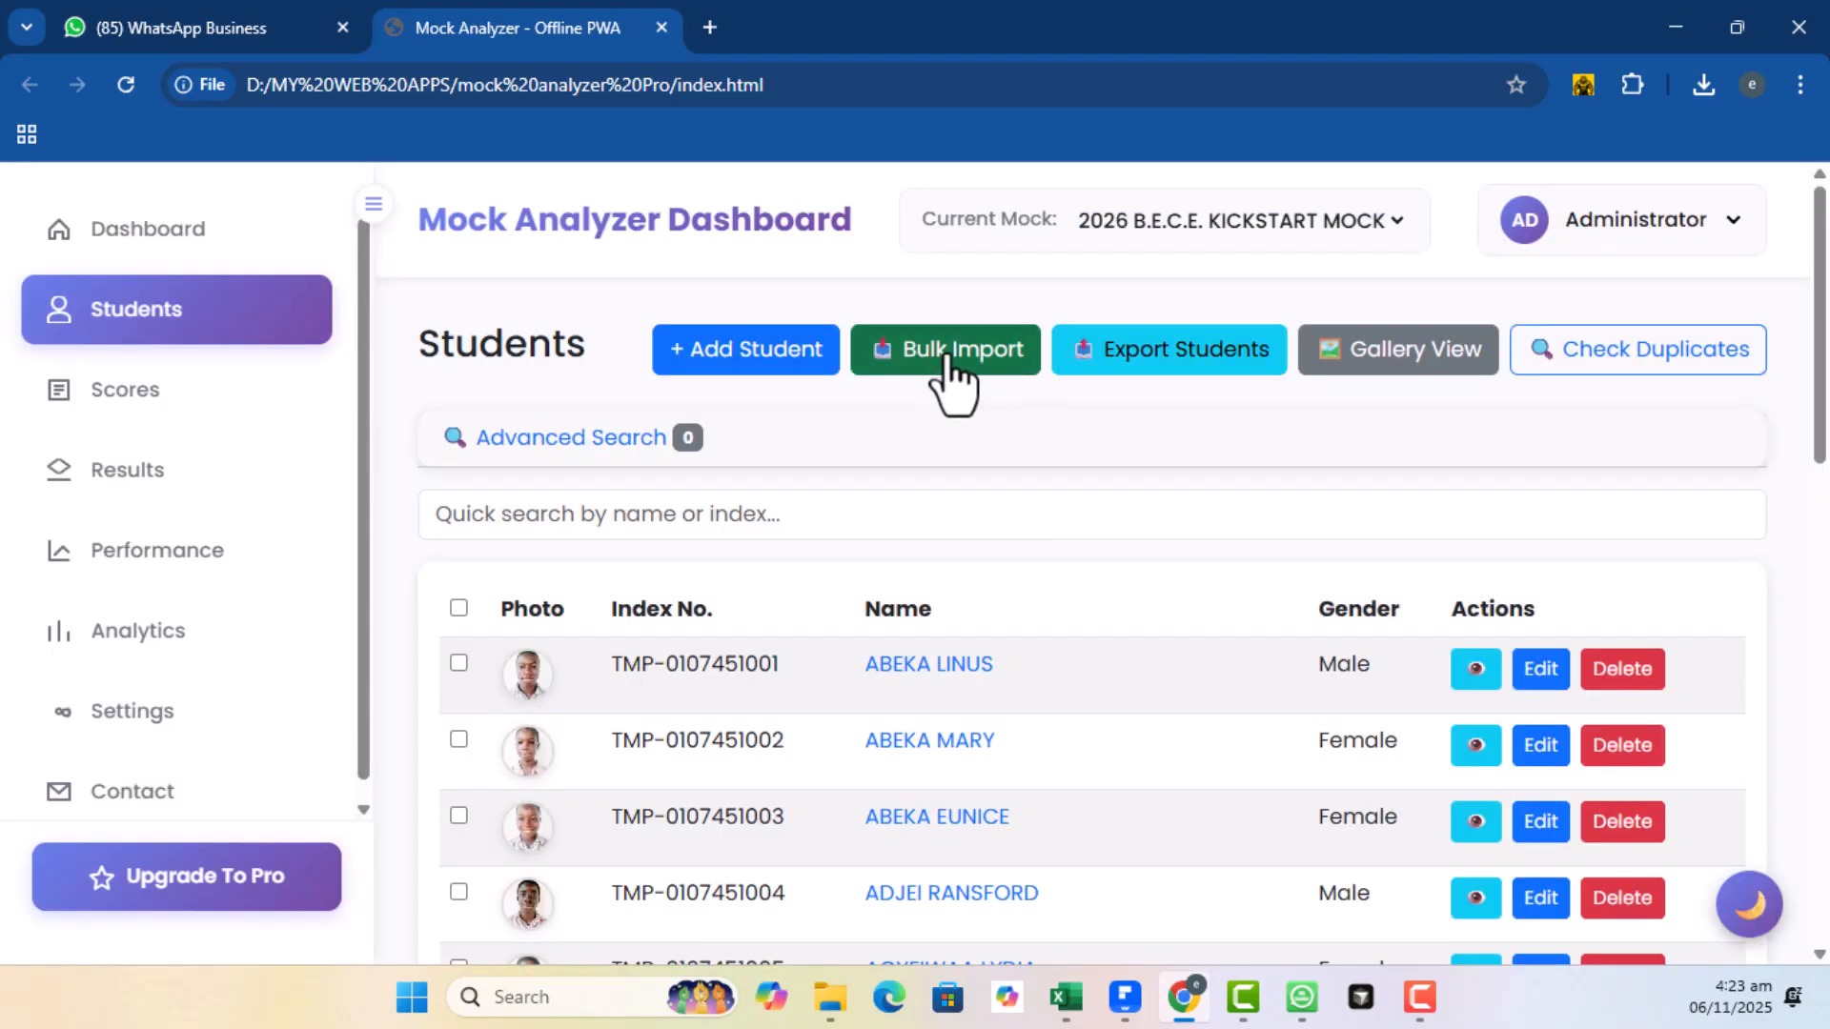
pyautogui.click(948, 358)
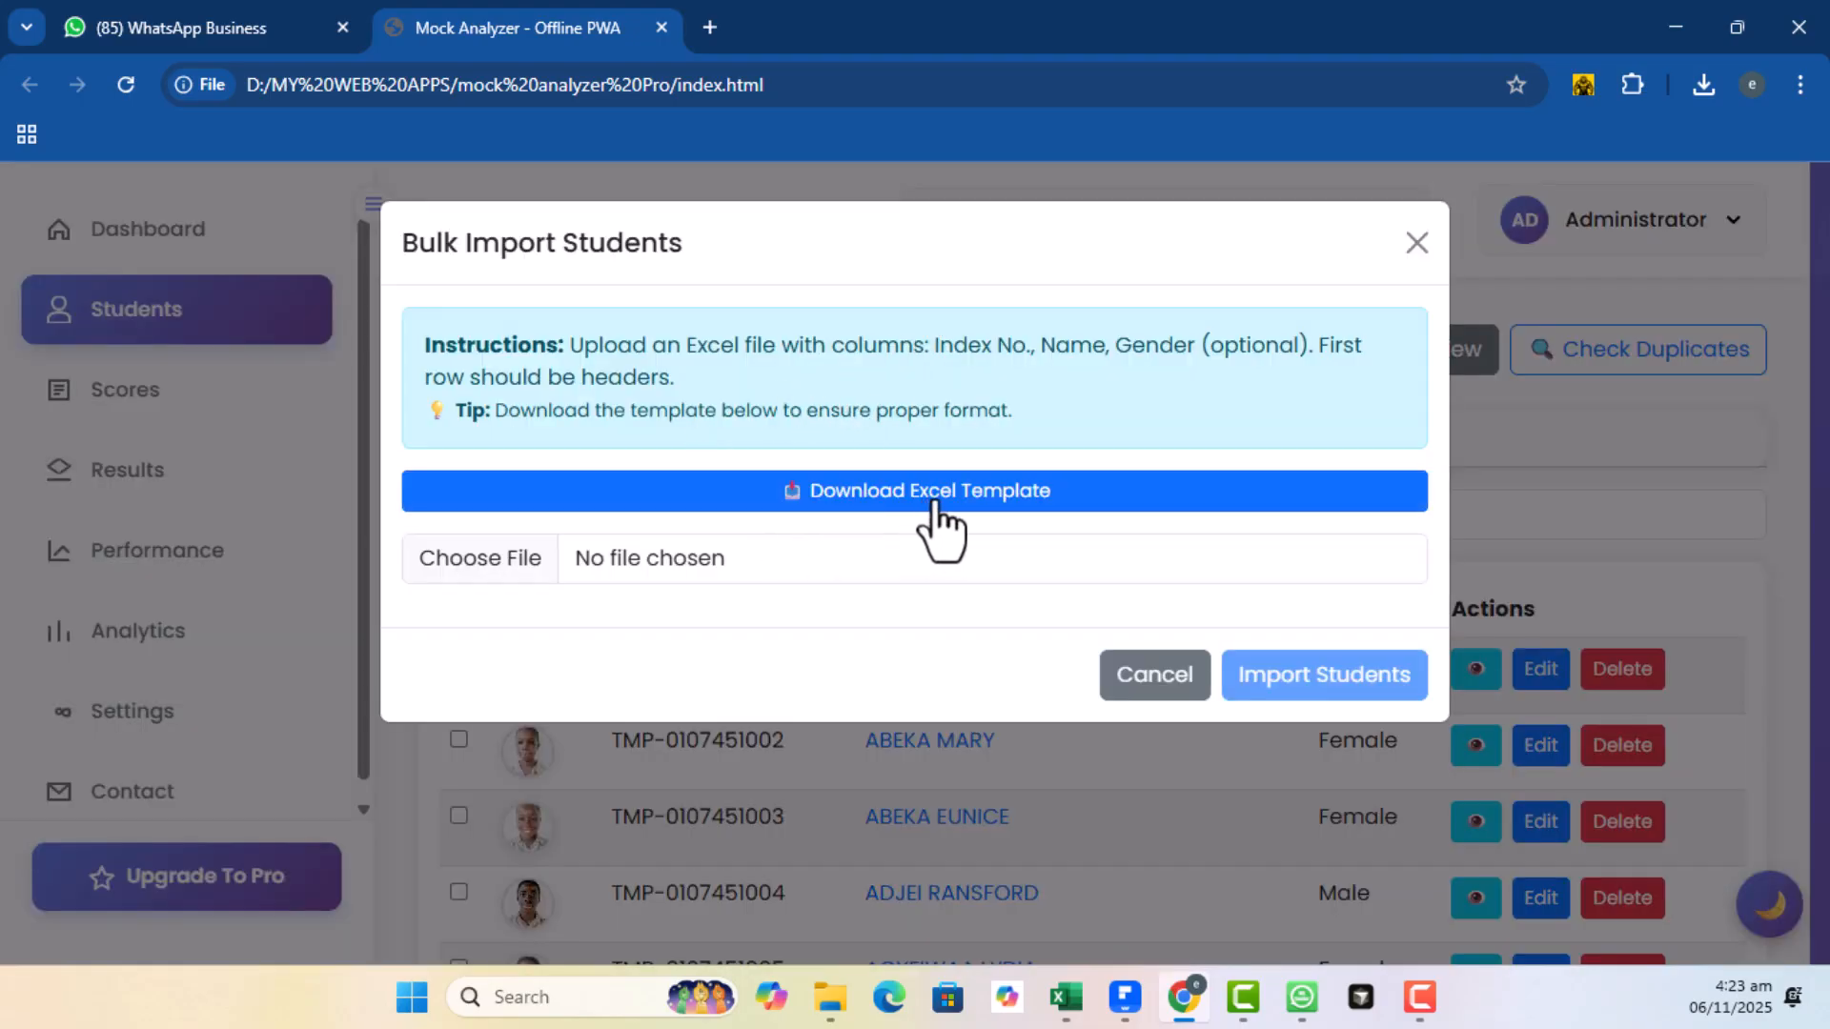
pyautogui.click(1414, 246)
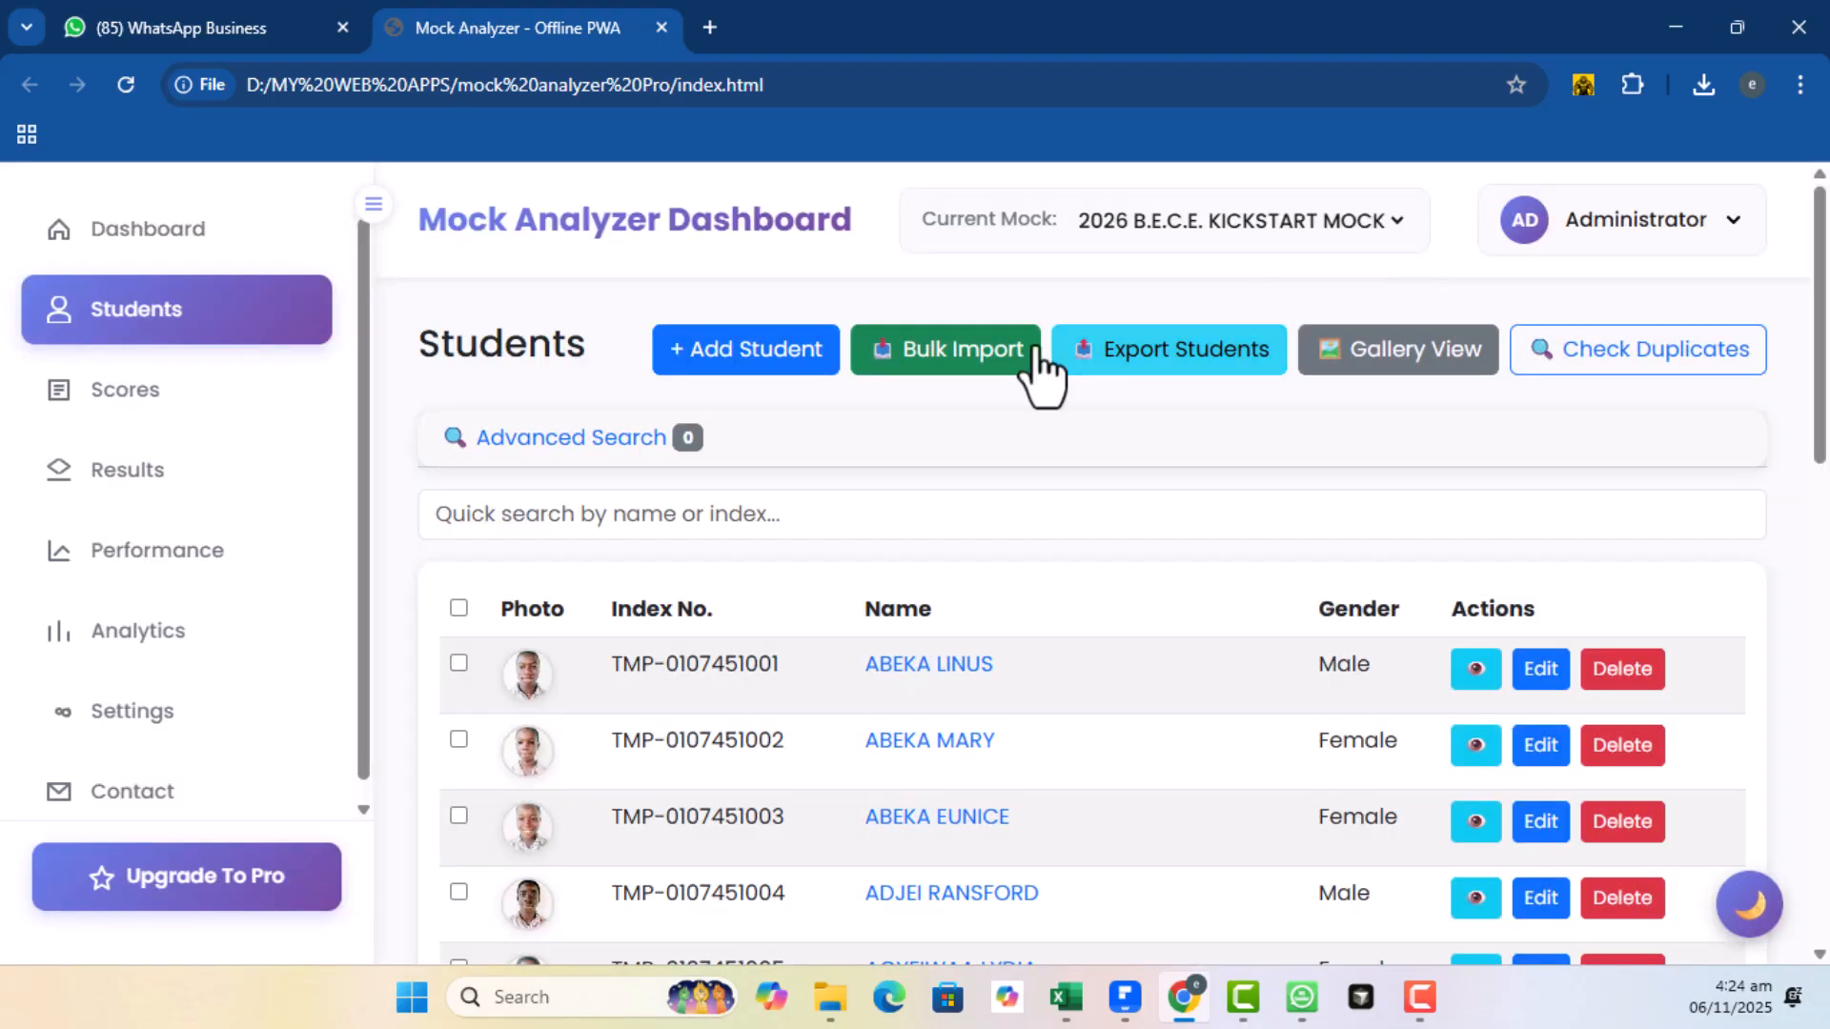
pyautogui.click(741, 350)
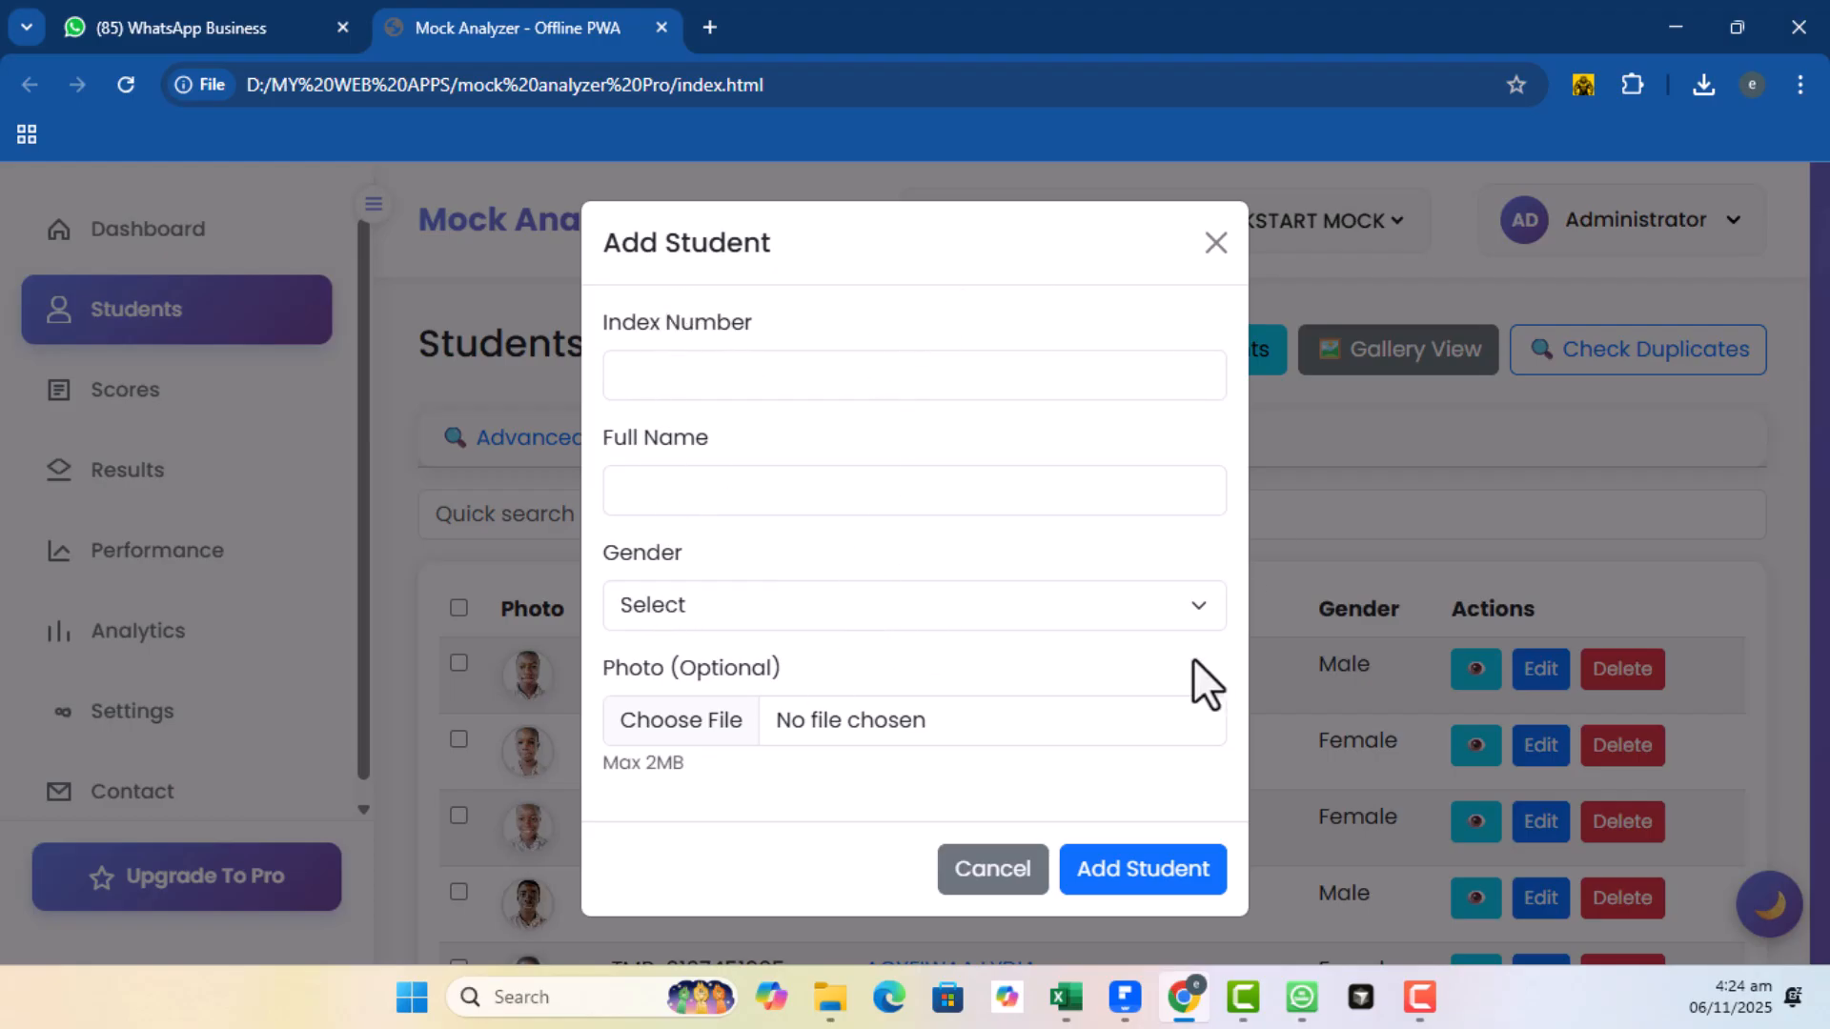
pyautogui.click(1215, 243)
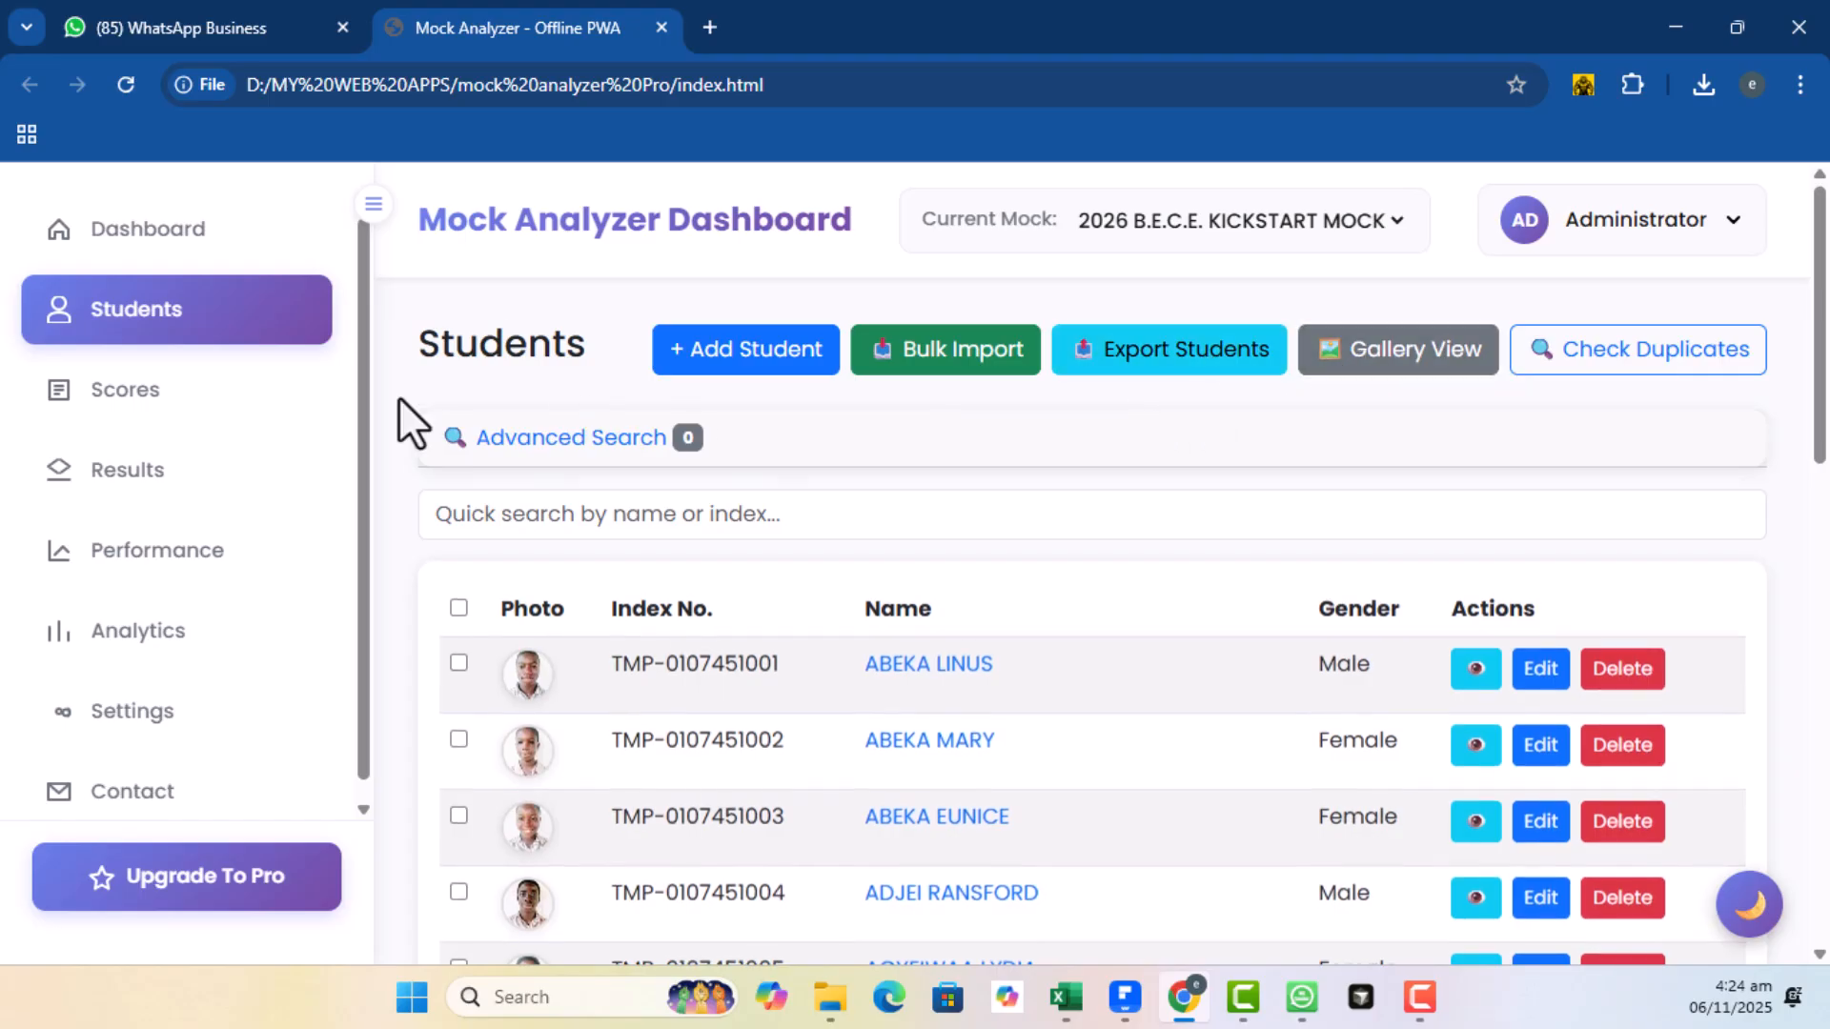
# Compare the gallery and table layouts of the student list, finishing in gallery view
pyautogui.click(1372, 366)
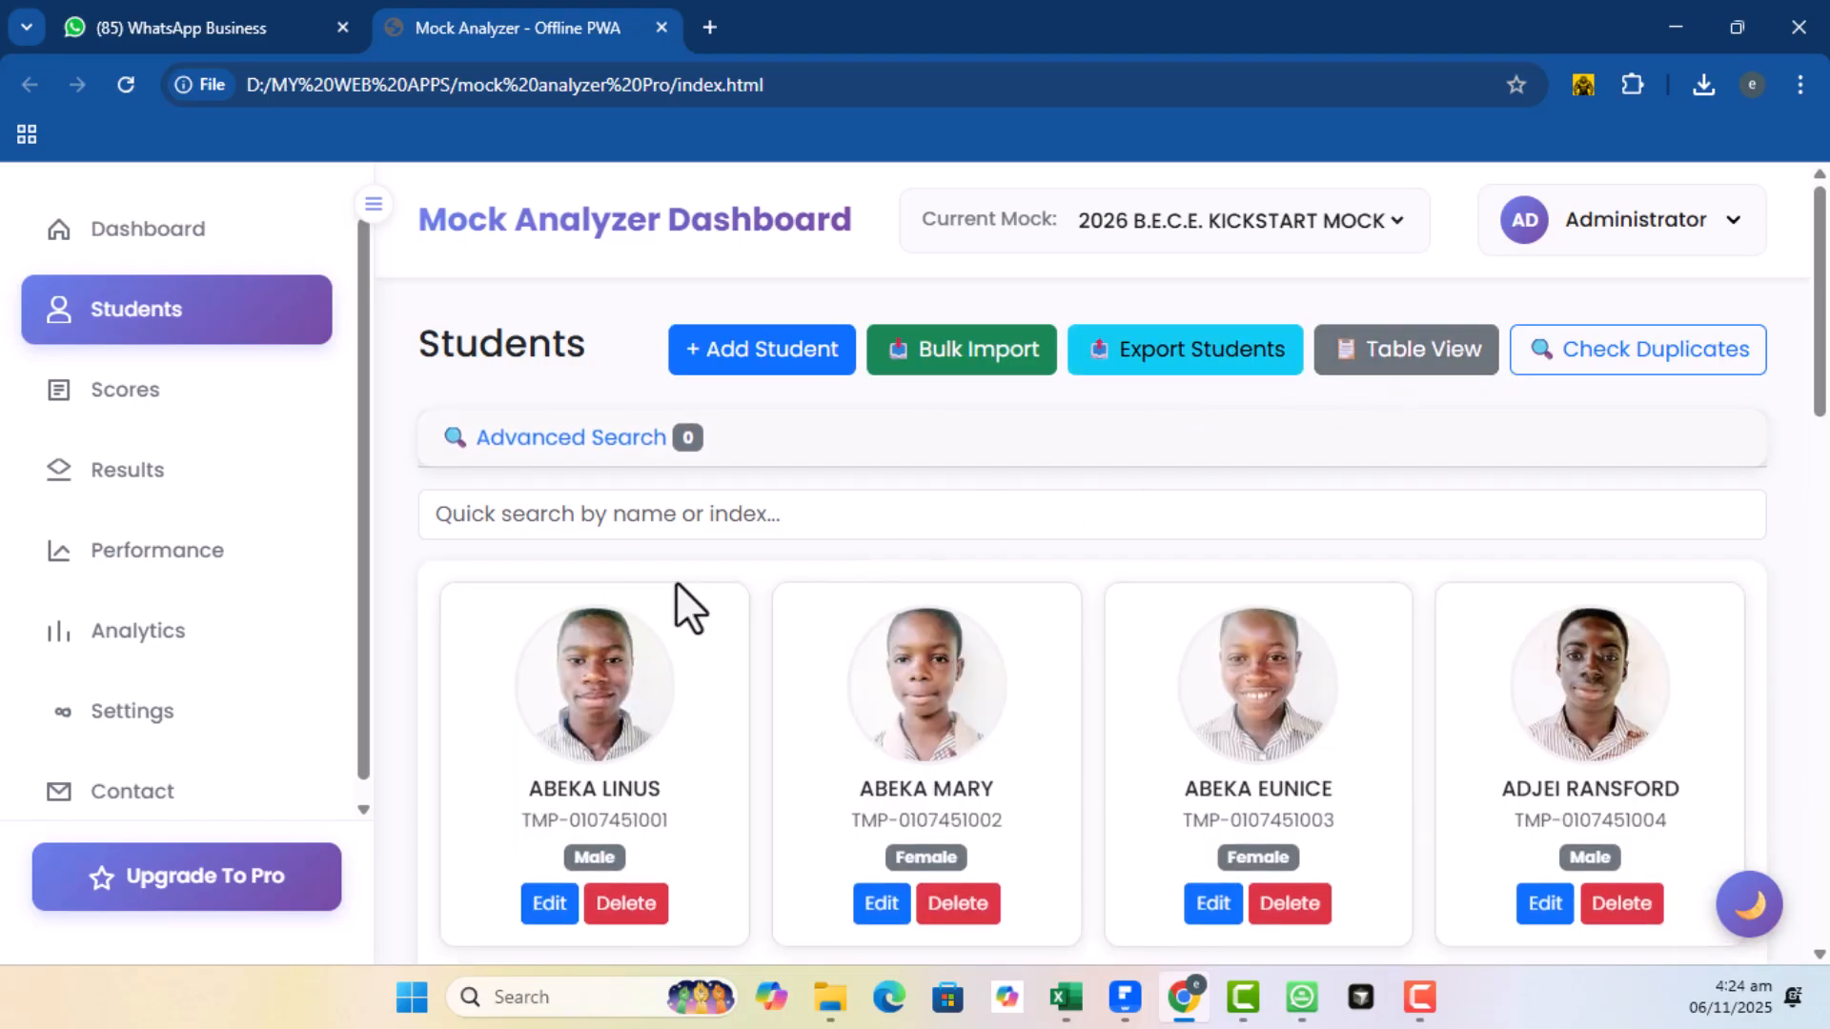
pyautogui.scroll(-10, 940, 703)
pyautogui.scroll(10, 942, 755)
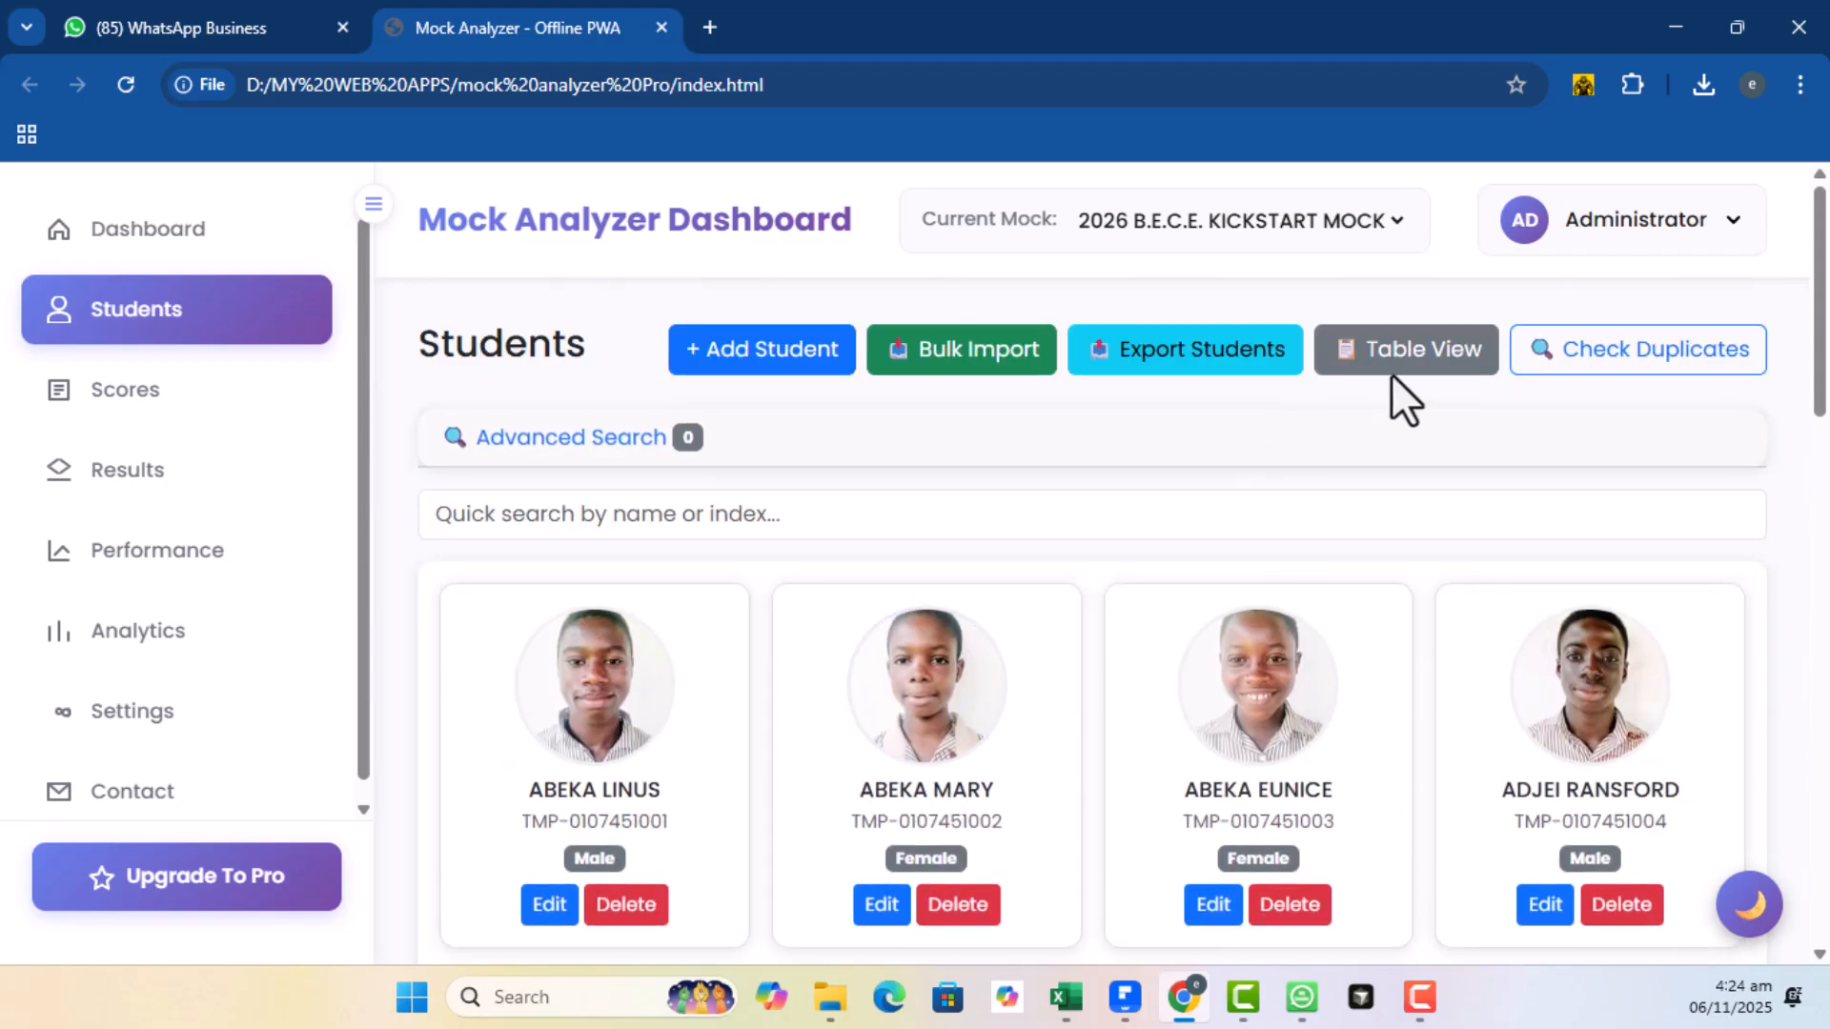
pyautogui.click(1391, 373)
pyautogui.scroll(-4, 808, 749)
pyautogui.scroll(4, 808, 749)
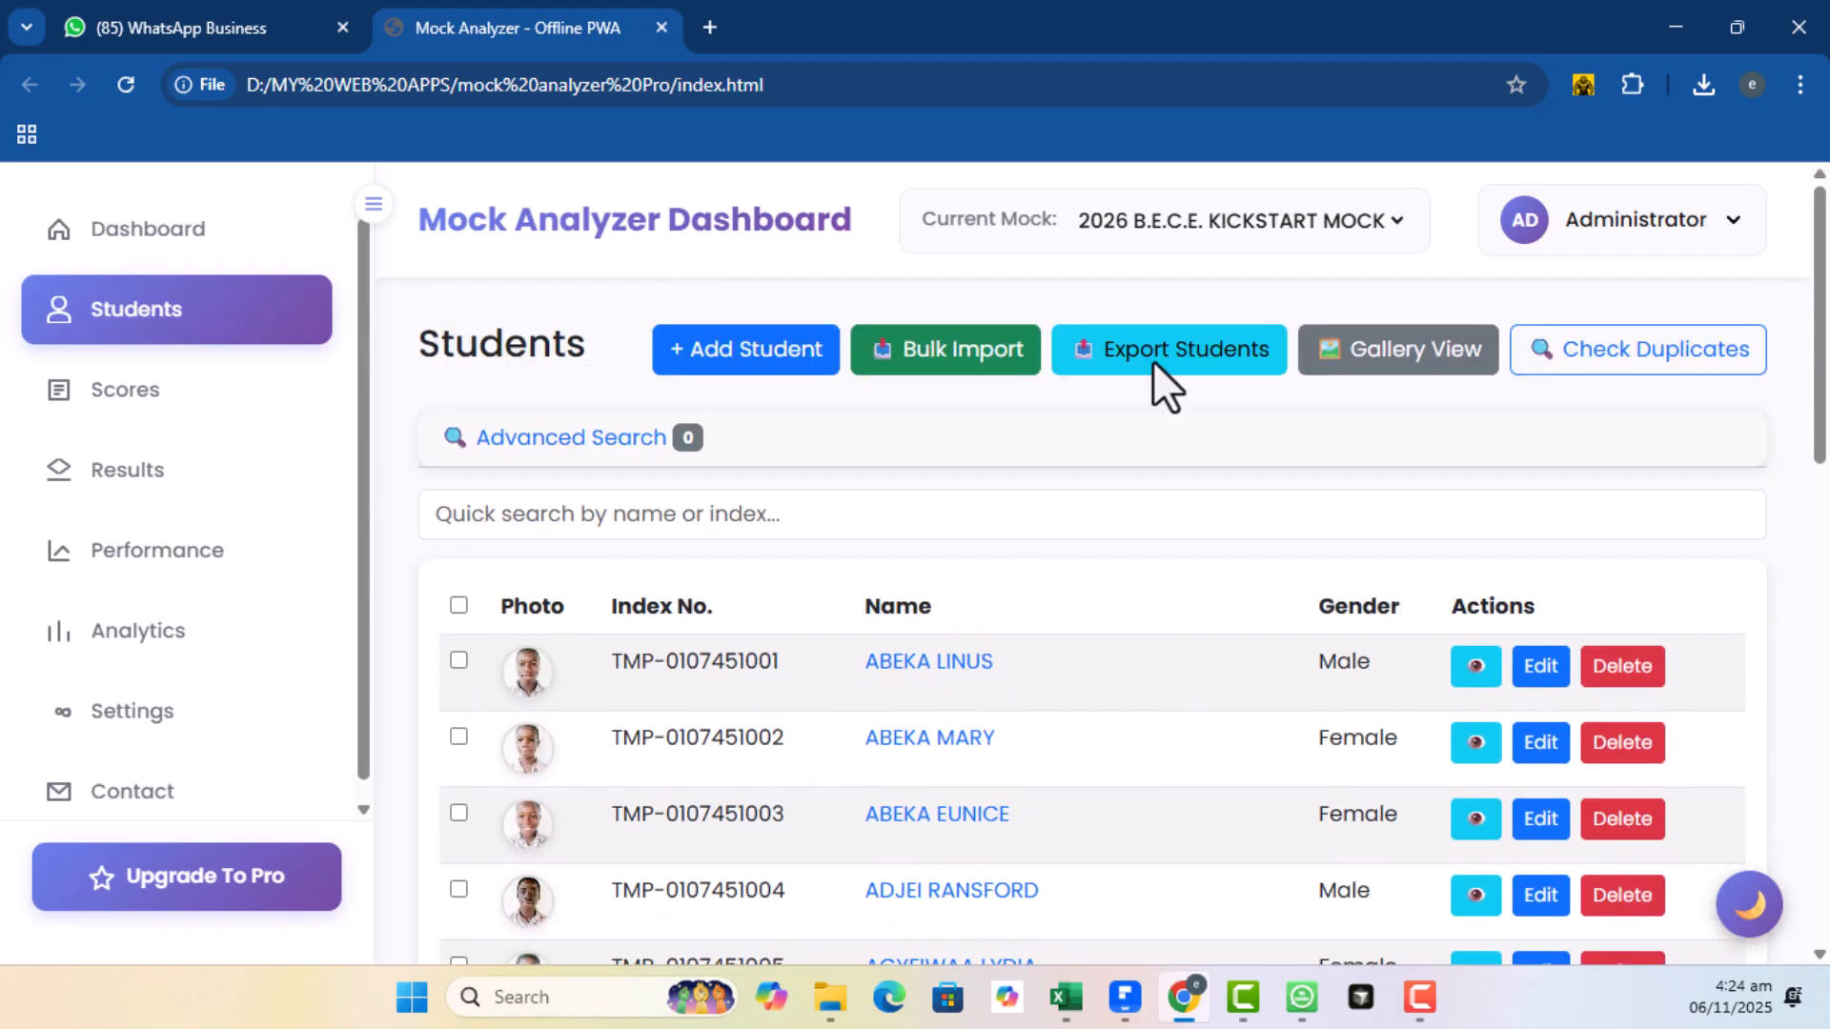
pyautogui.click(1391, 367)
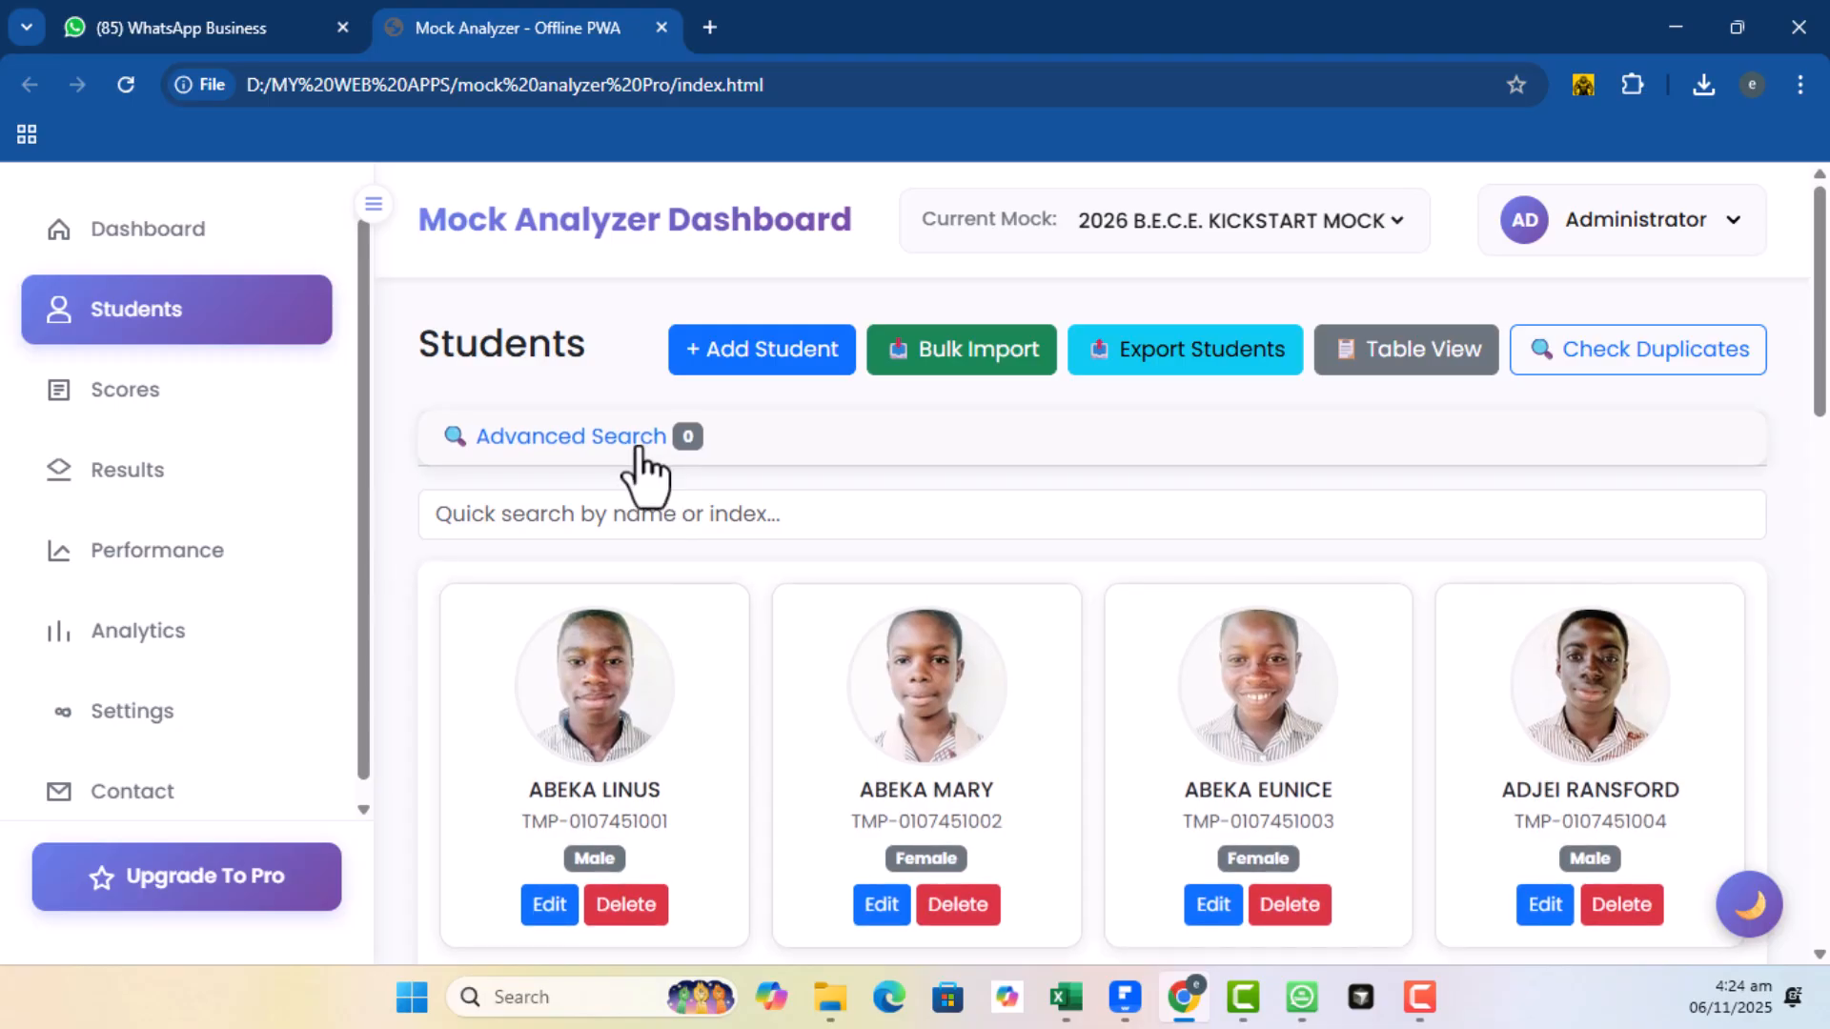
# Find a student by surname with the quick search and clear the search text
pyautogui.click(710, 516)
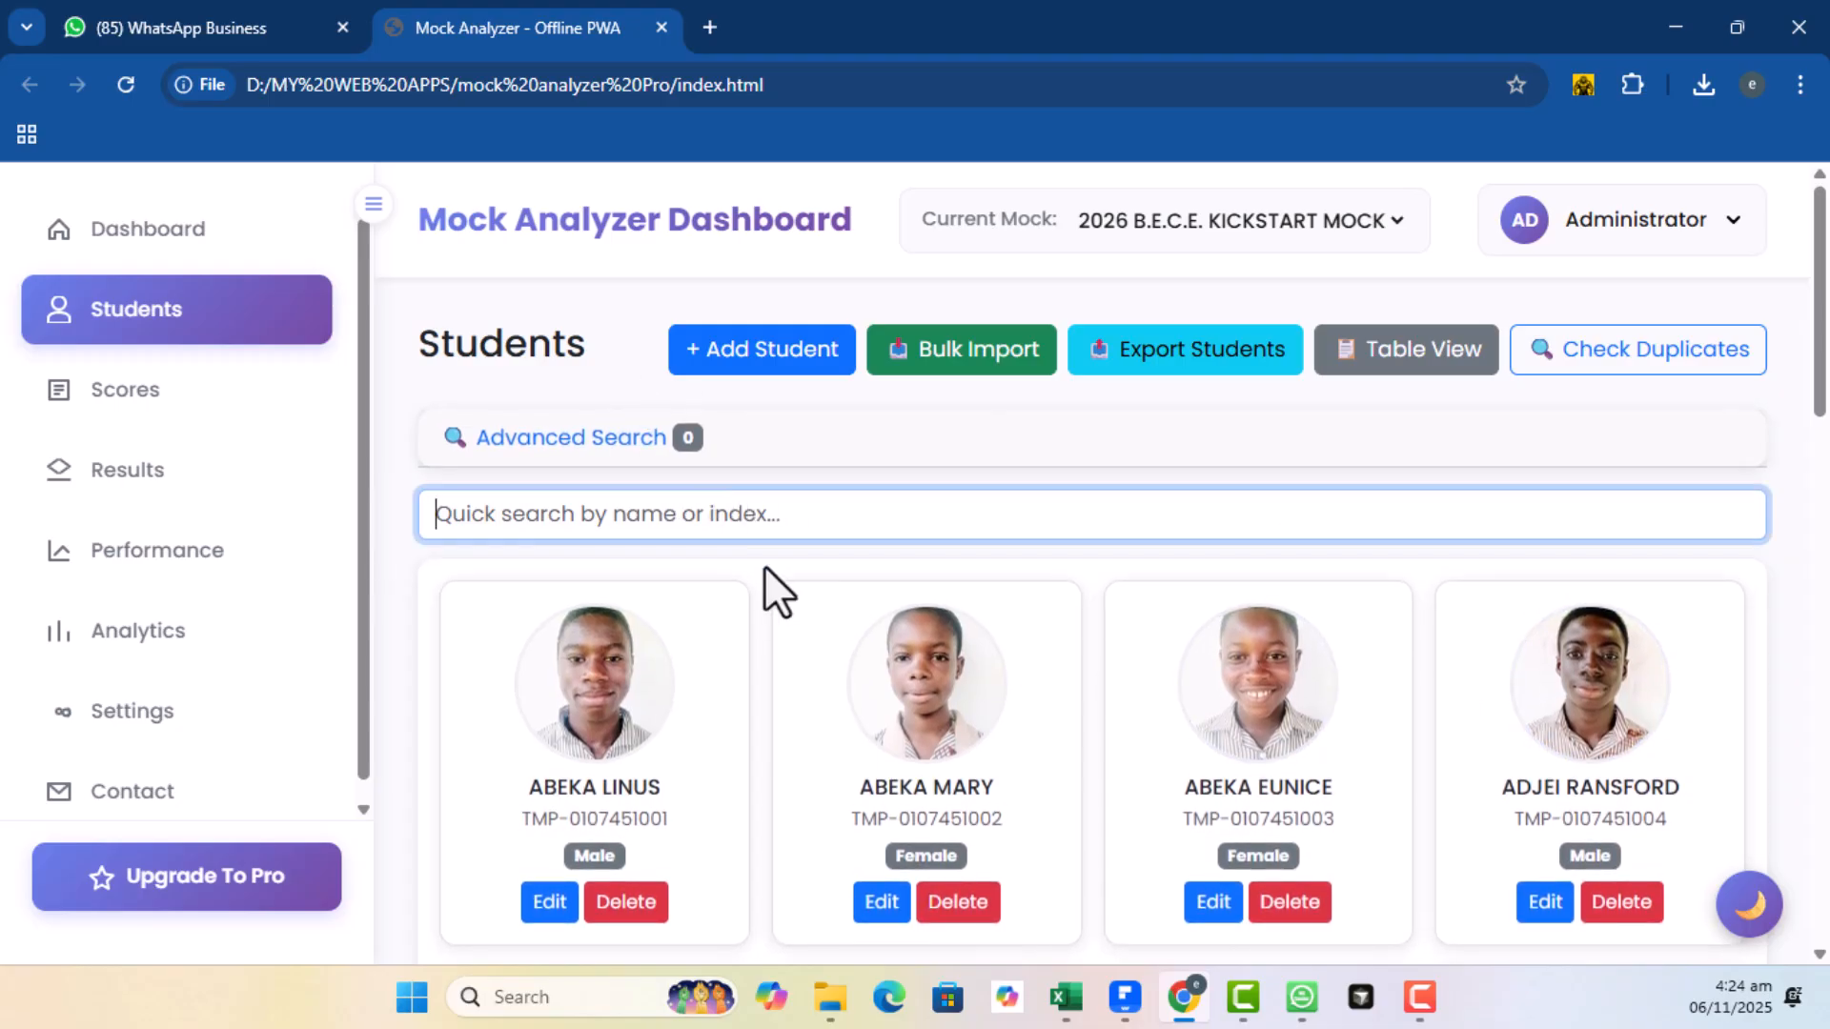
pyautogui.write('tofa')
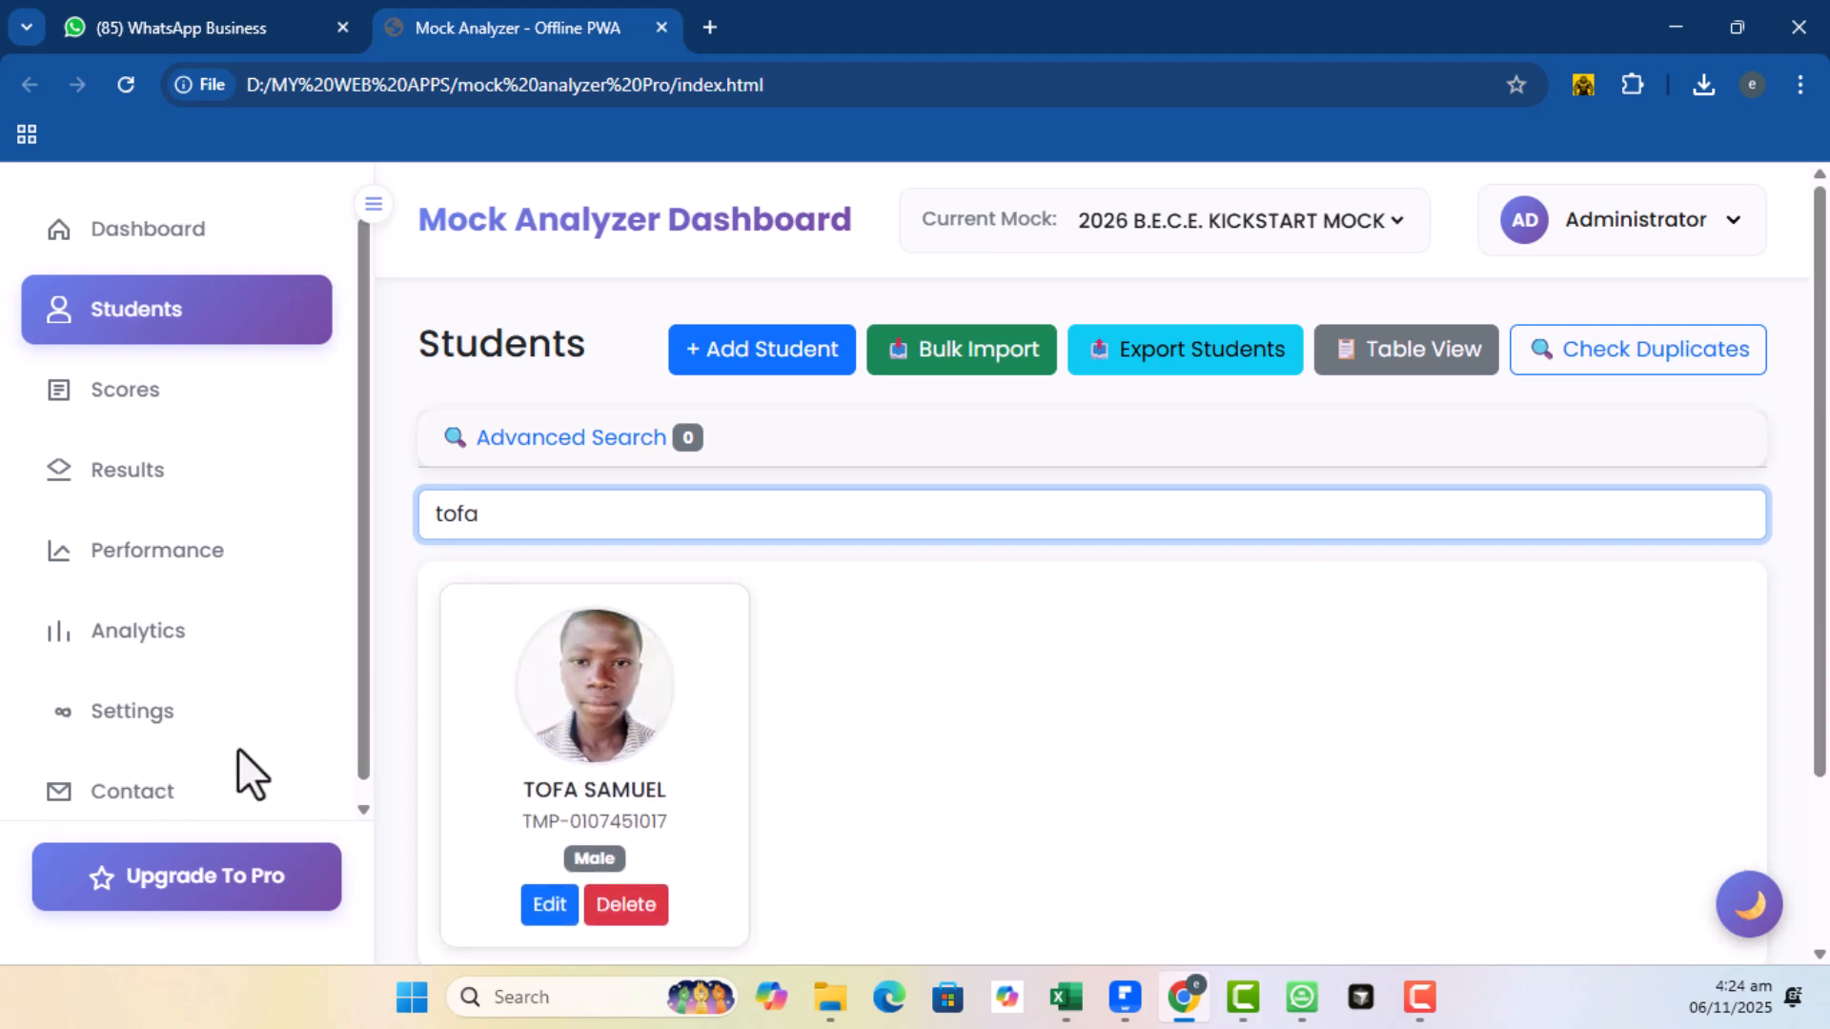
pyautogui.press('BackSpace')
pyautogui.press('BackSpace')
pyautogui.press('BackSpace')
pyautogui.press('BackSpace')
# Examine the Advanced Search filters for index number, name, gender and photo, clear them and collapse the section
pyautogui.click(534, 438)
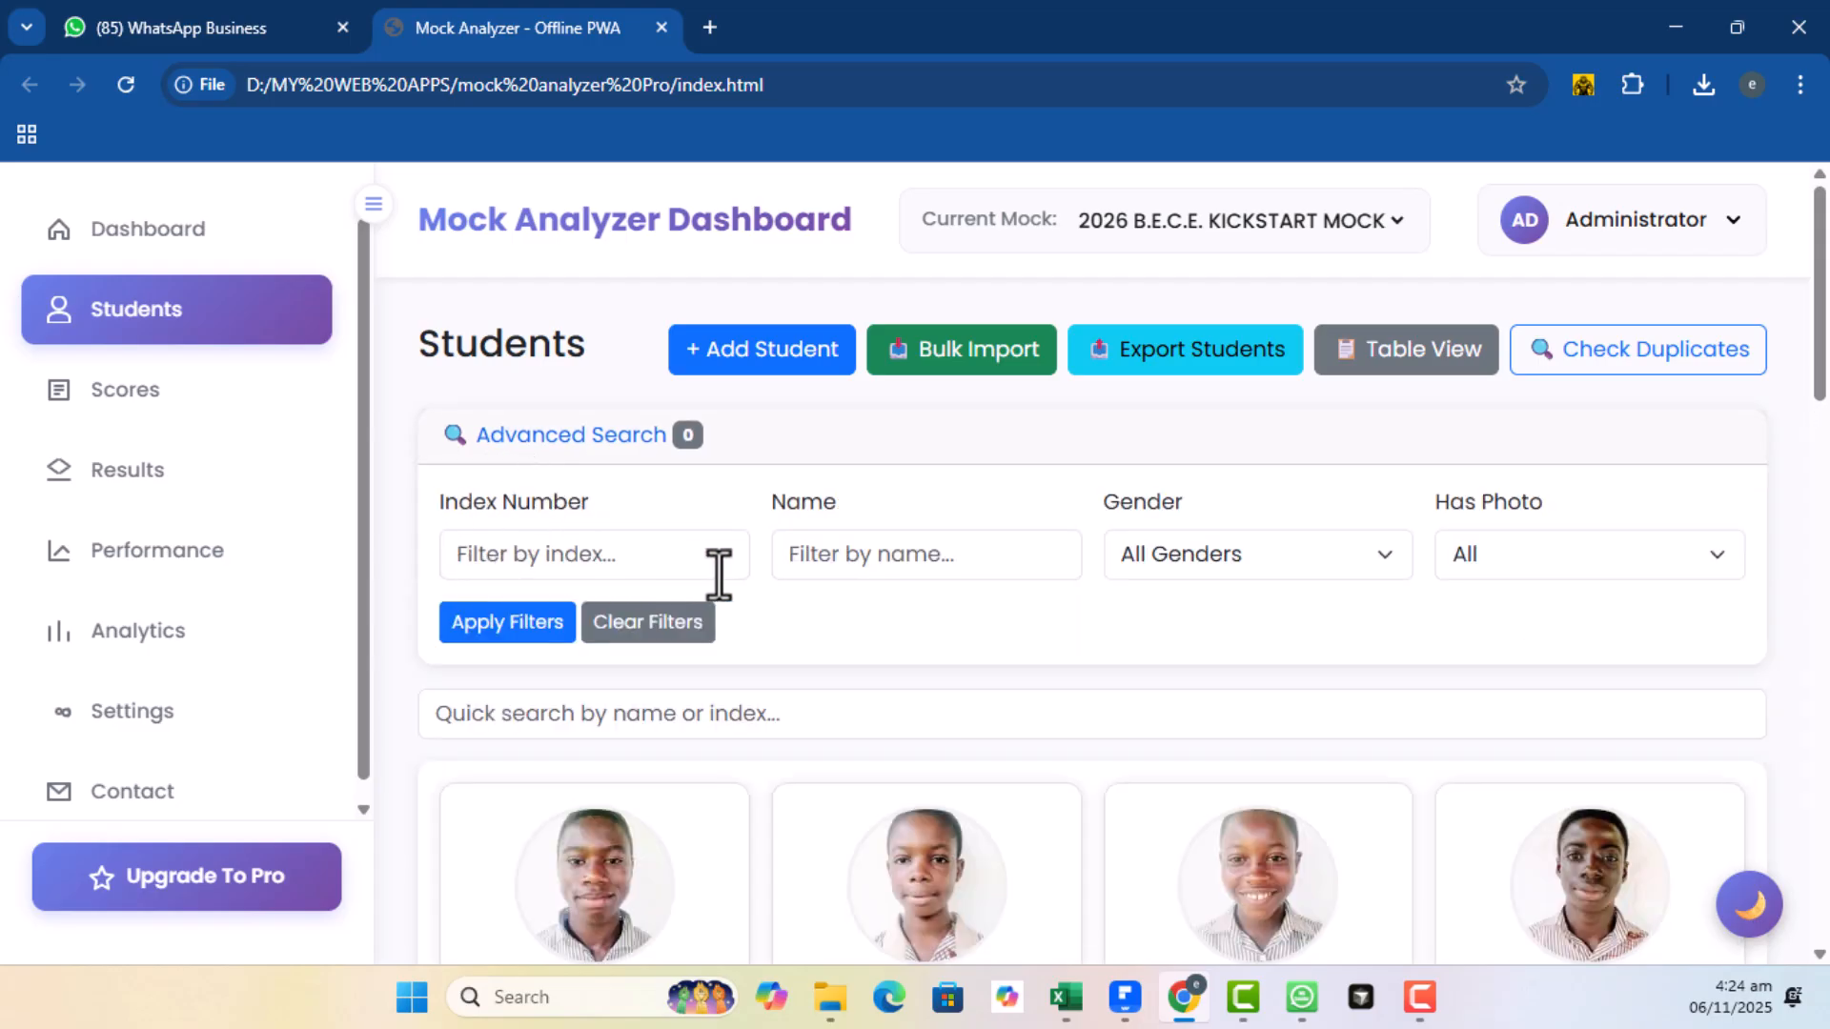
pyautogui.click(1261, 555)
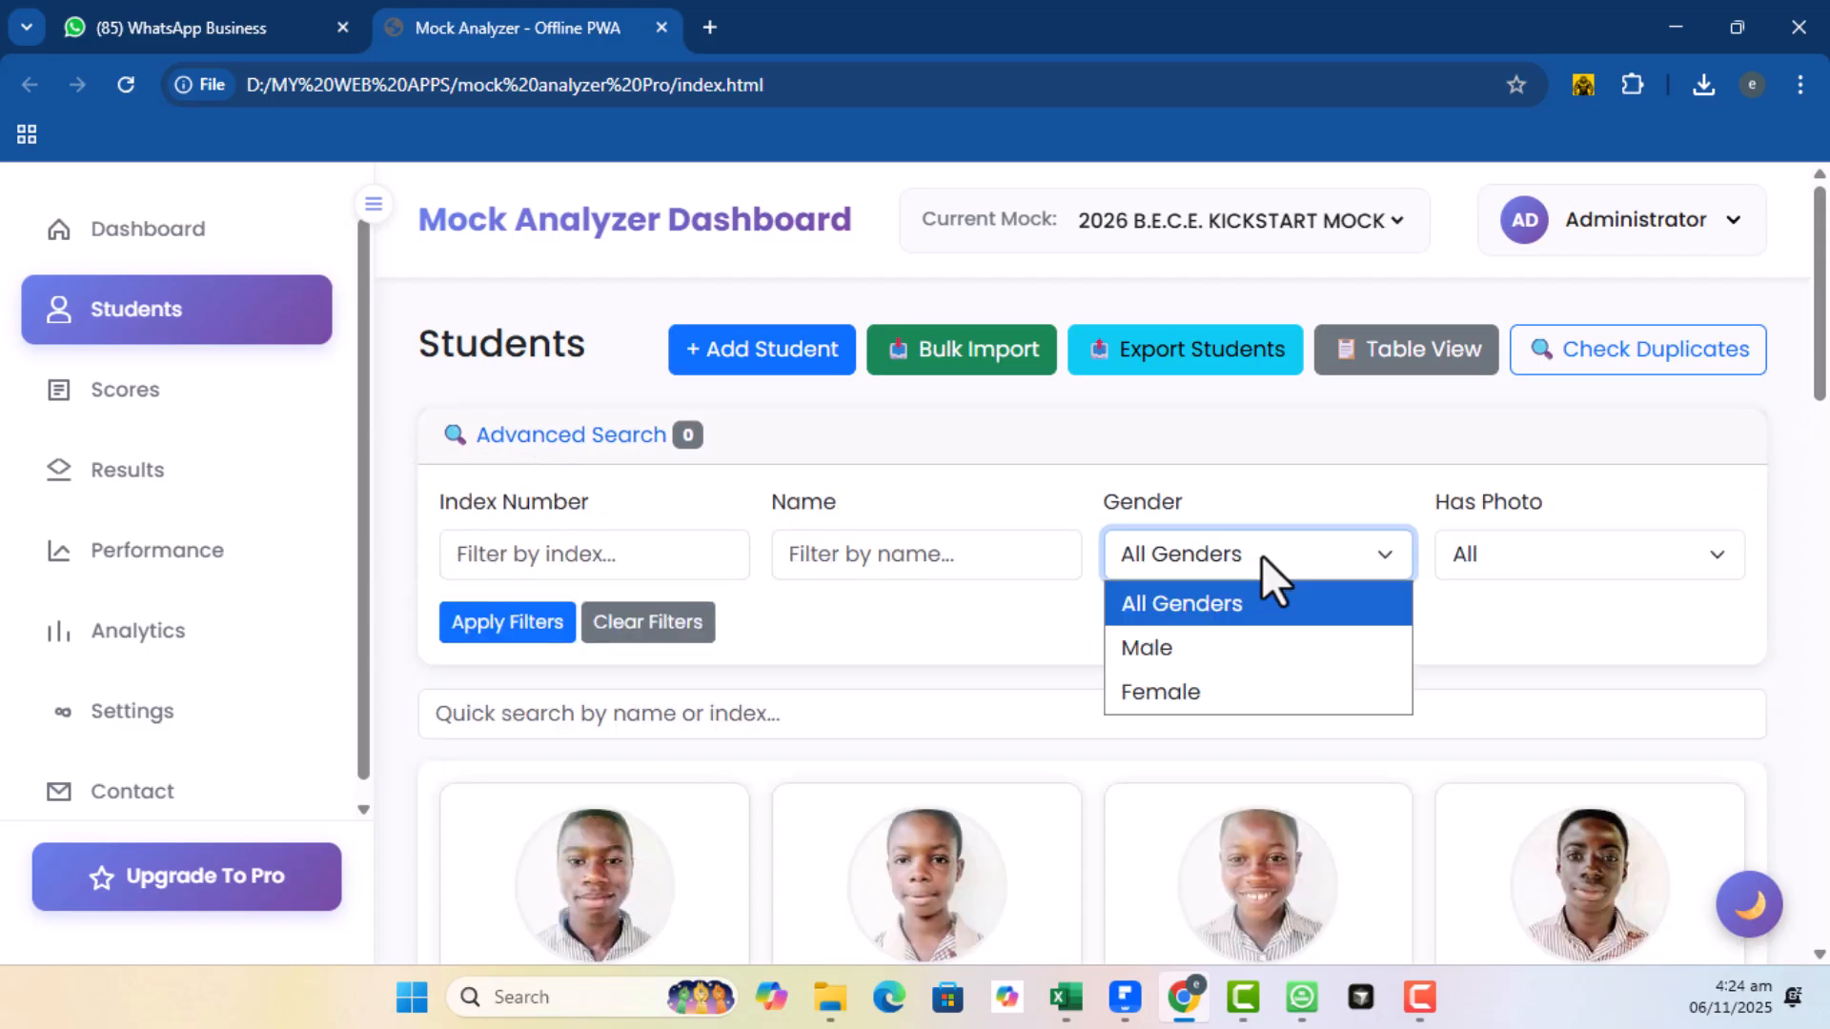
pyautogui.click(1261, 554)
pyautogui.click(1531, 559)
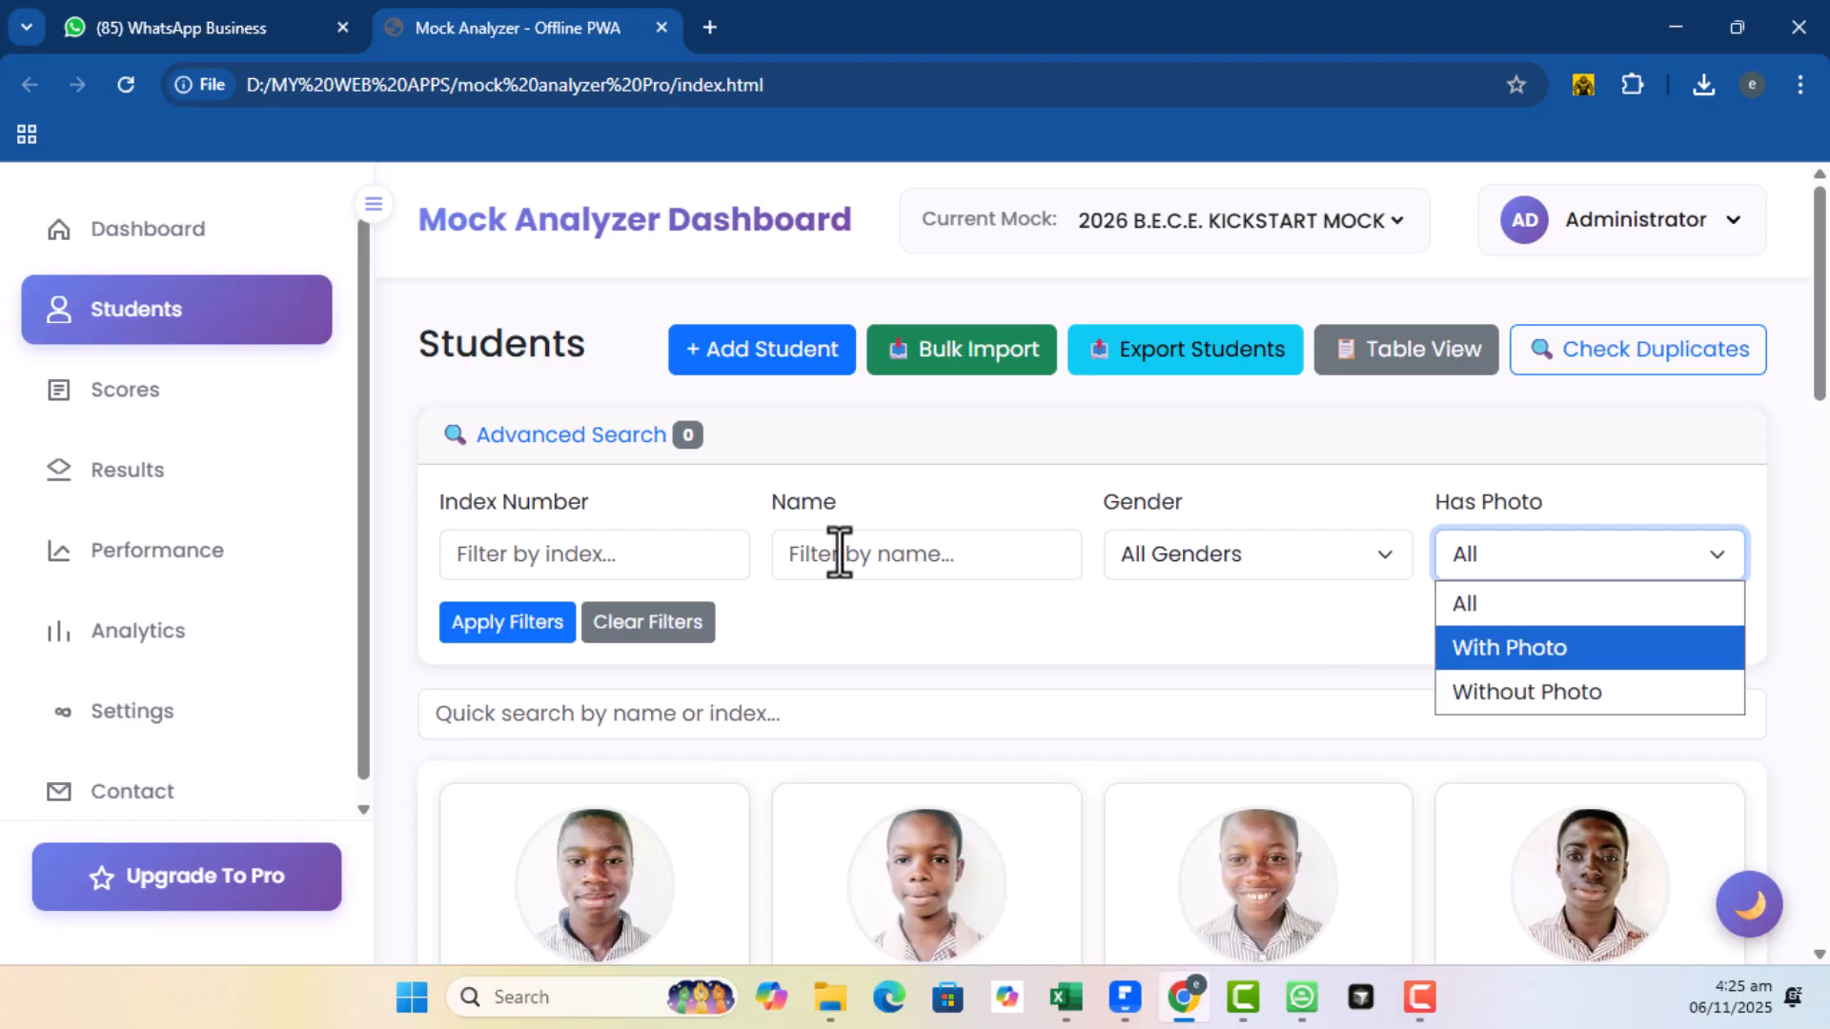
pyautogui.click(613, 553)
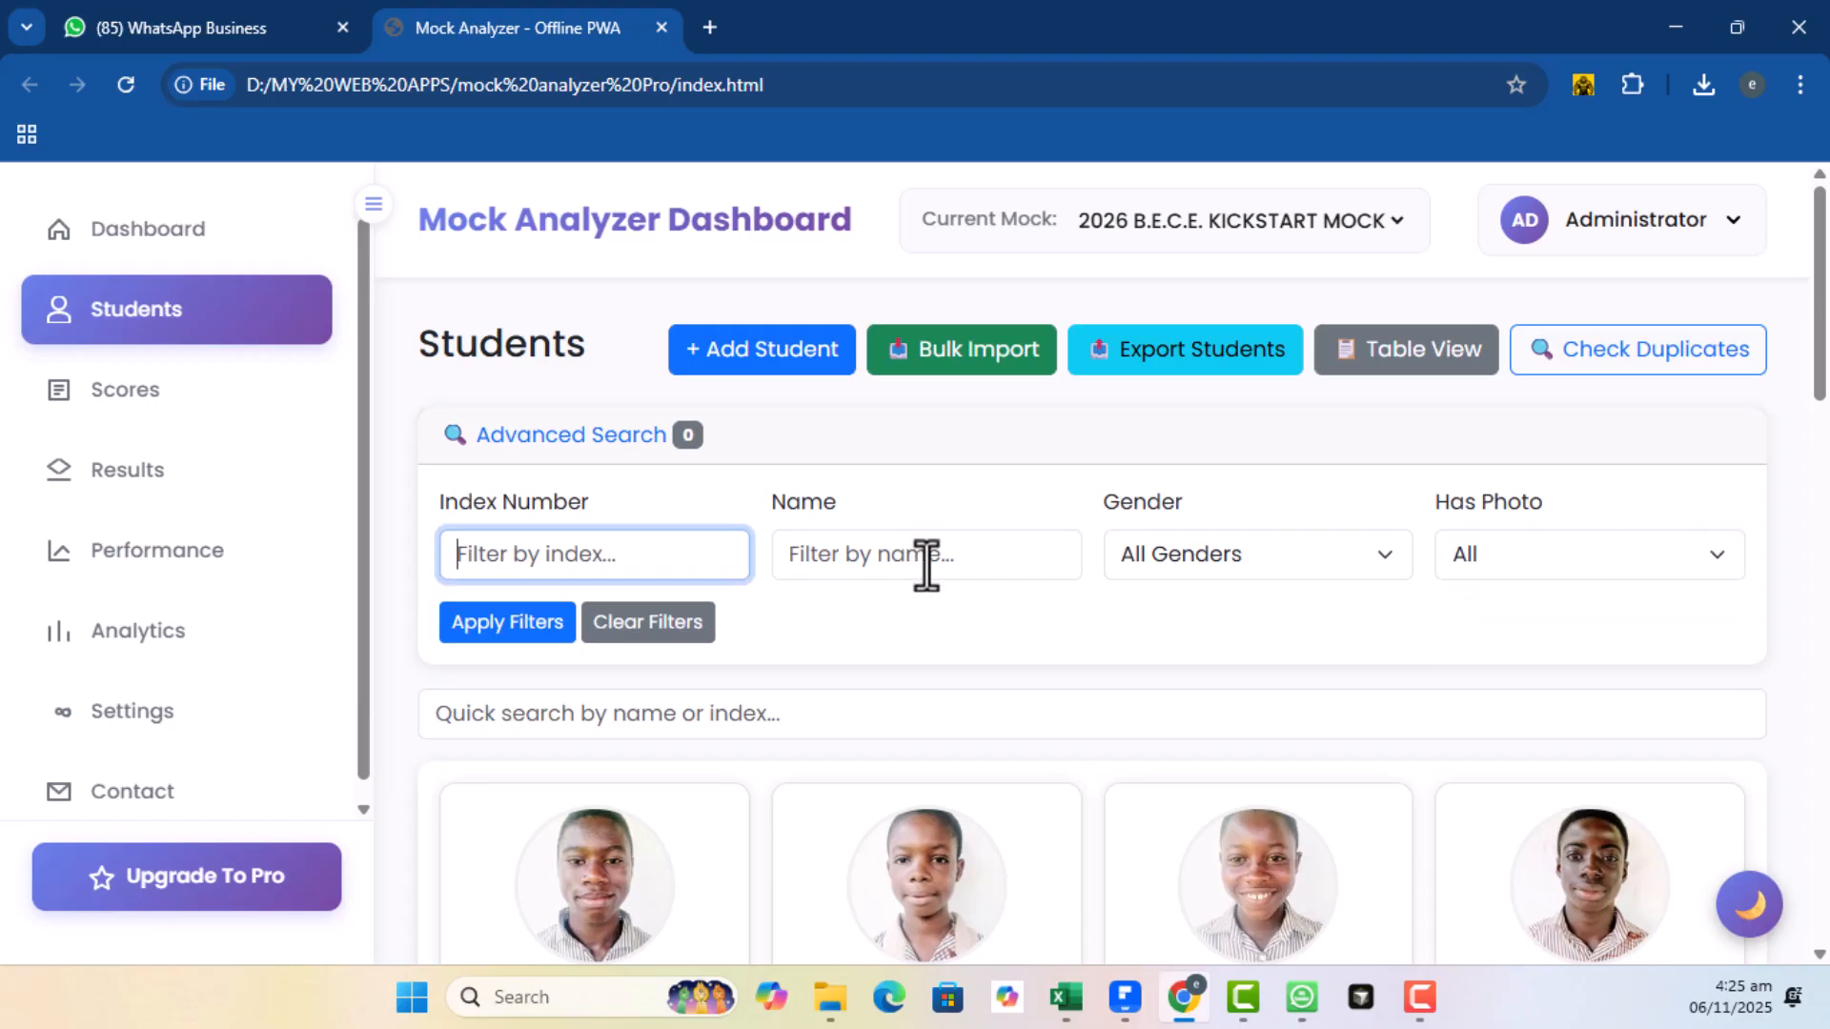
pyautogui.click(648, 632)
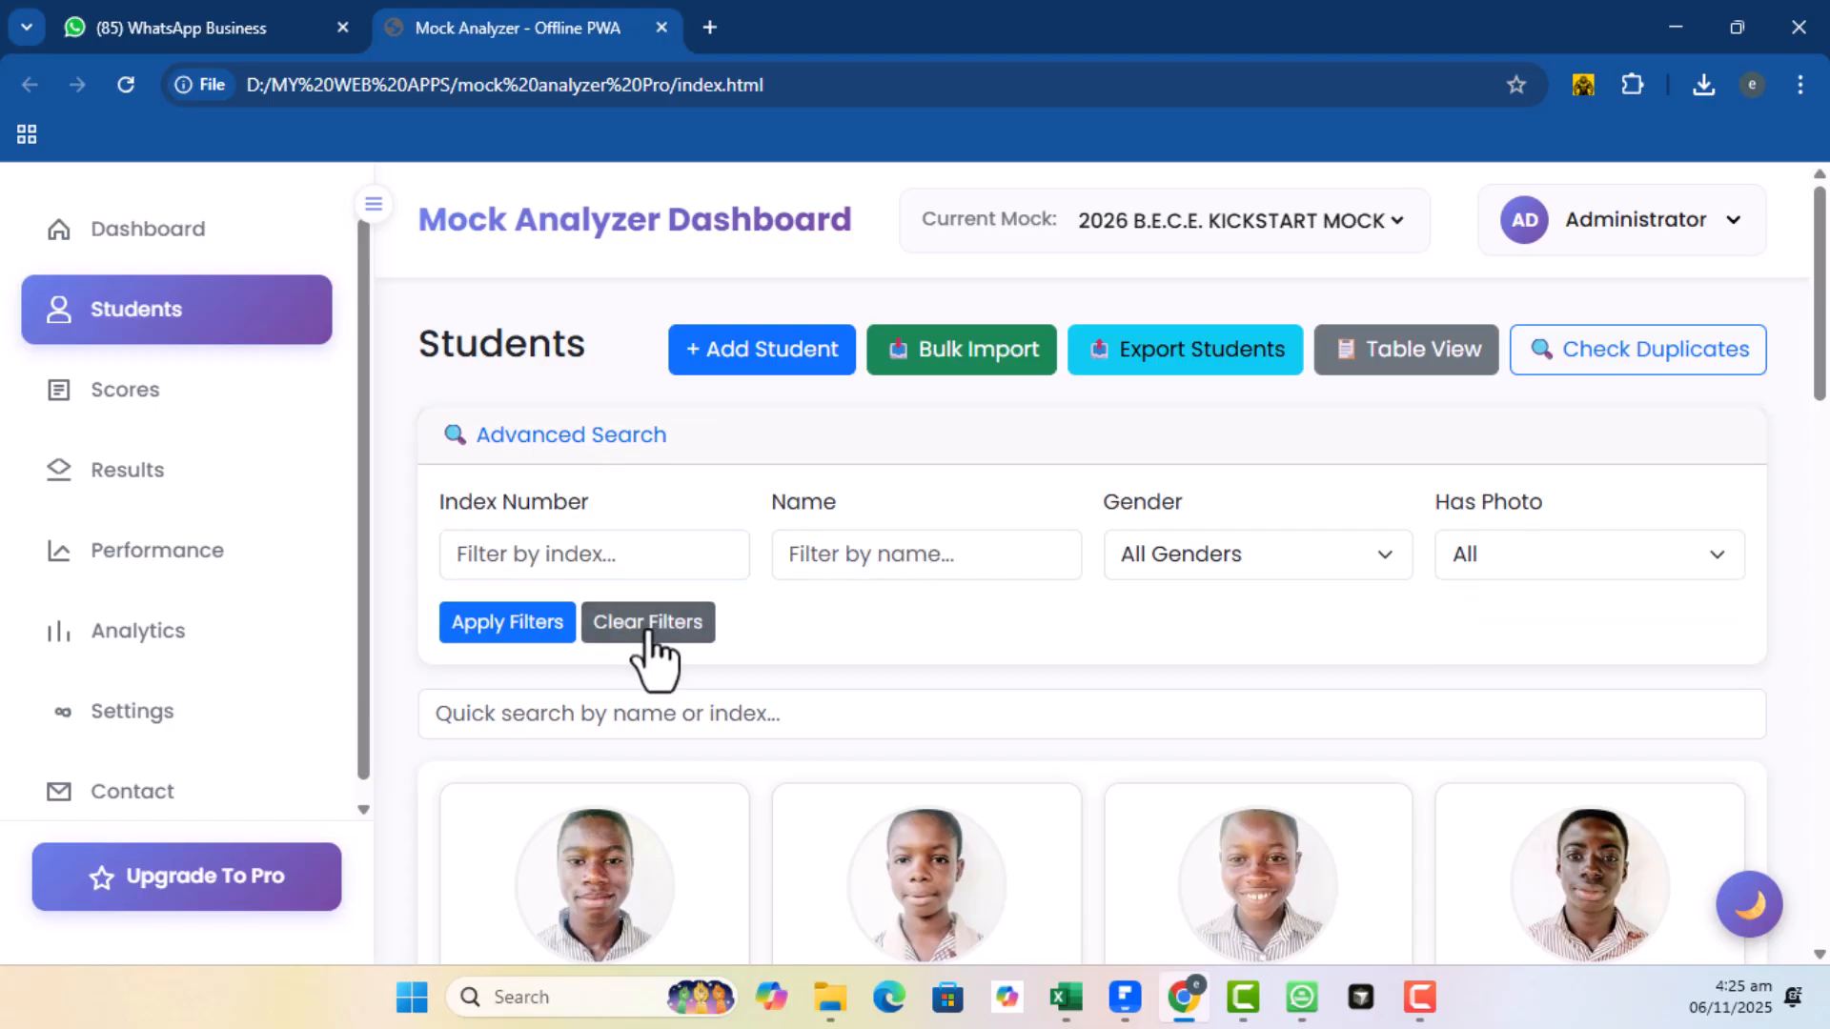
pyautogui.click(539, 436)
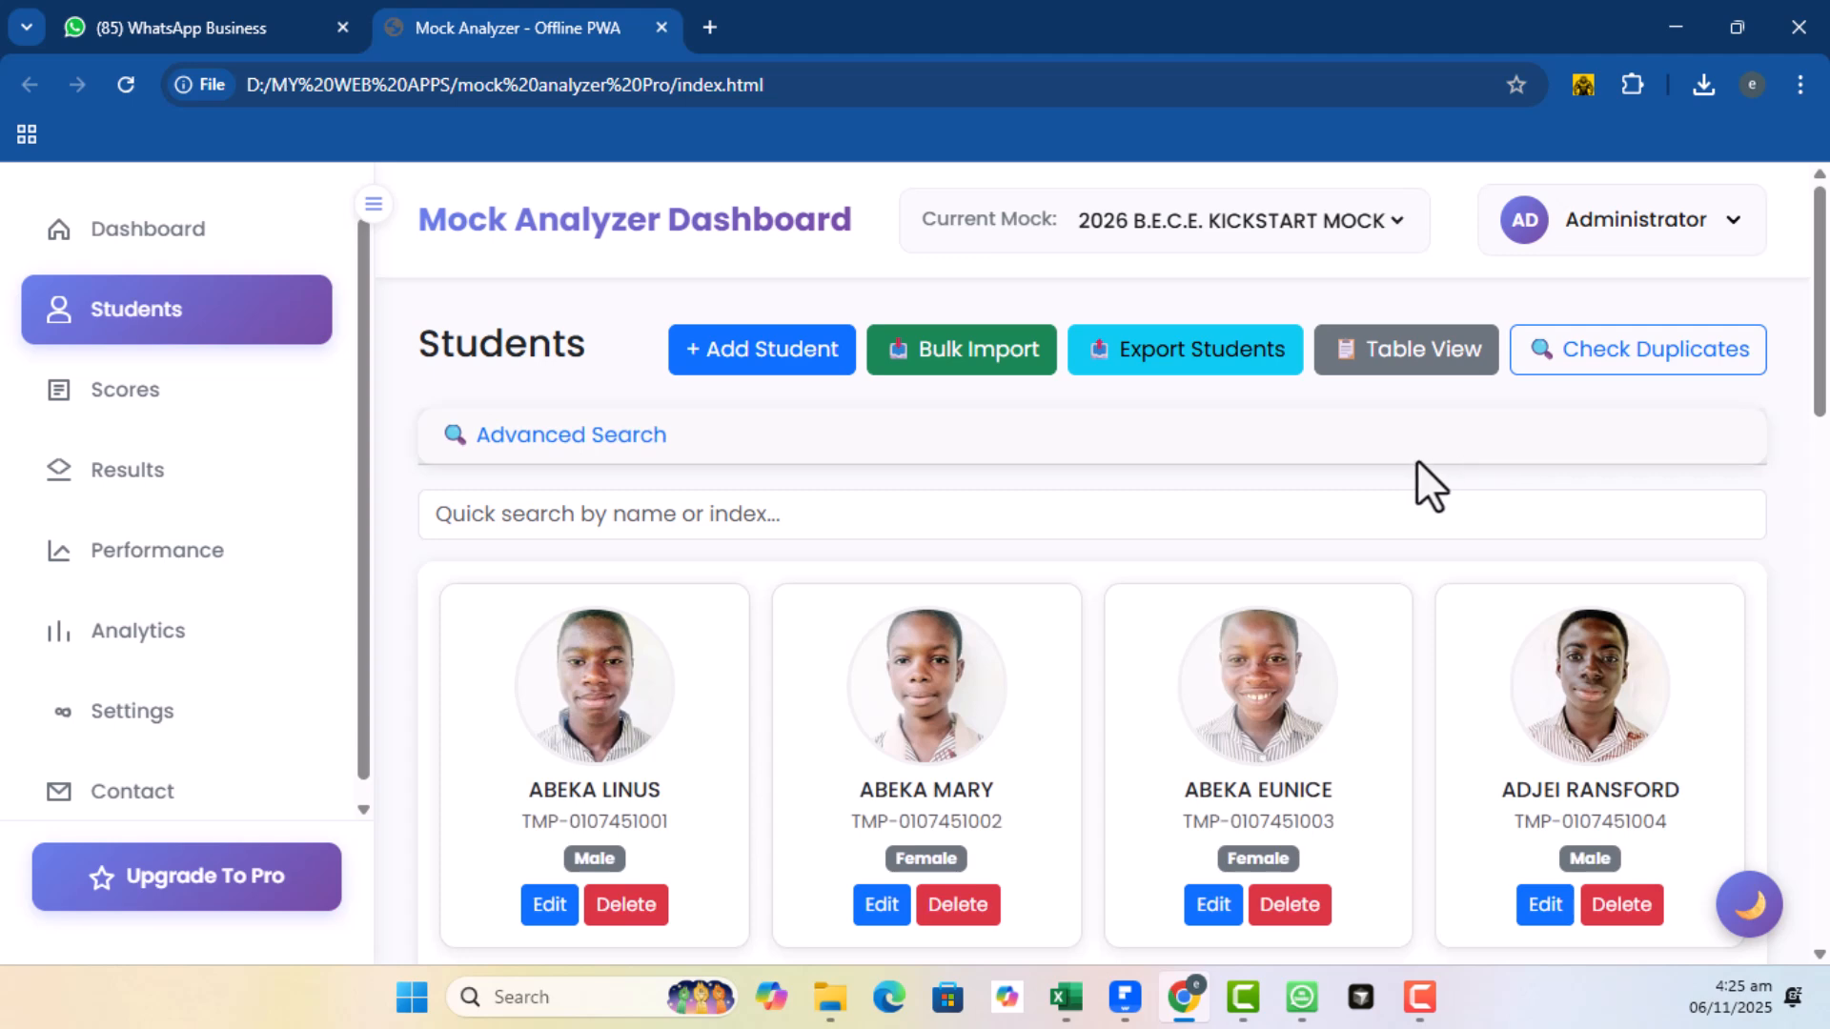
# Check the student list for duplicates, and view the first student's profile and edit form without saving changes
pyautogui.click(1581, 362)
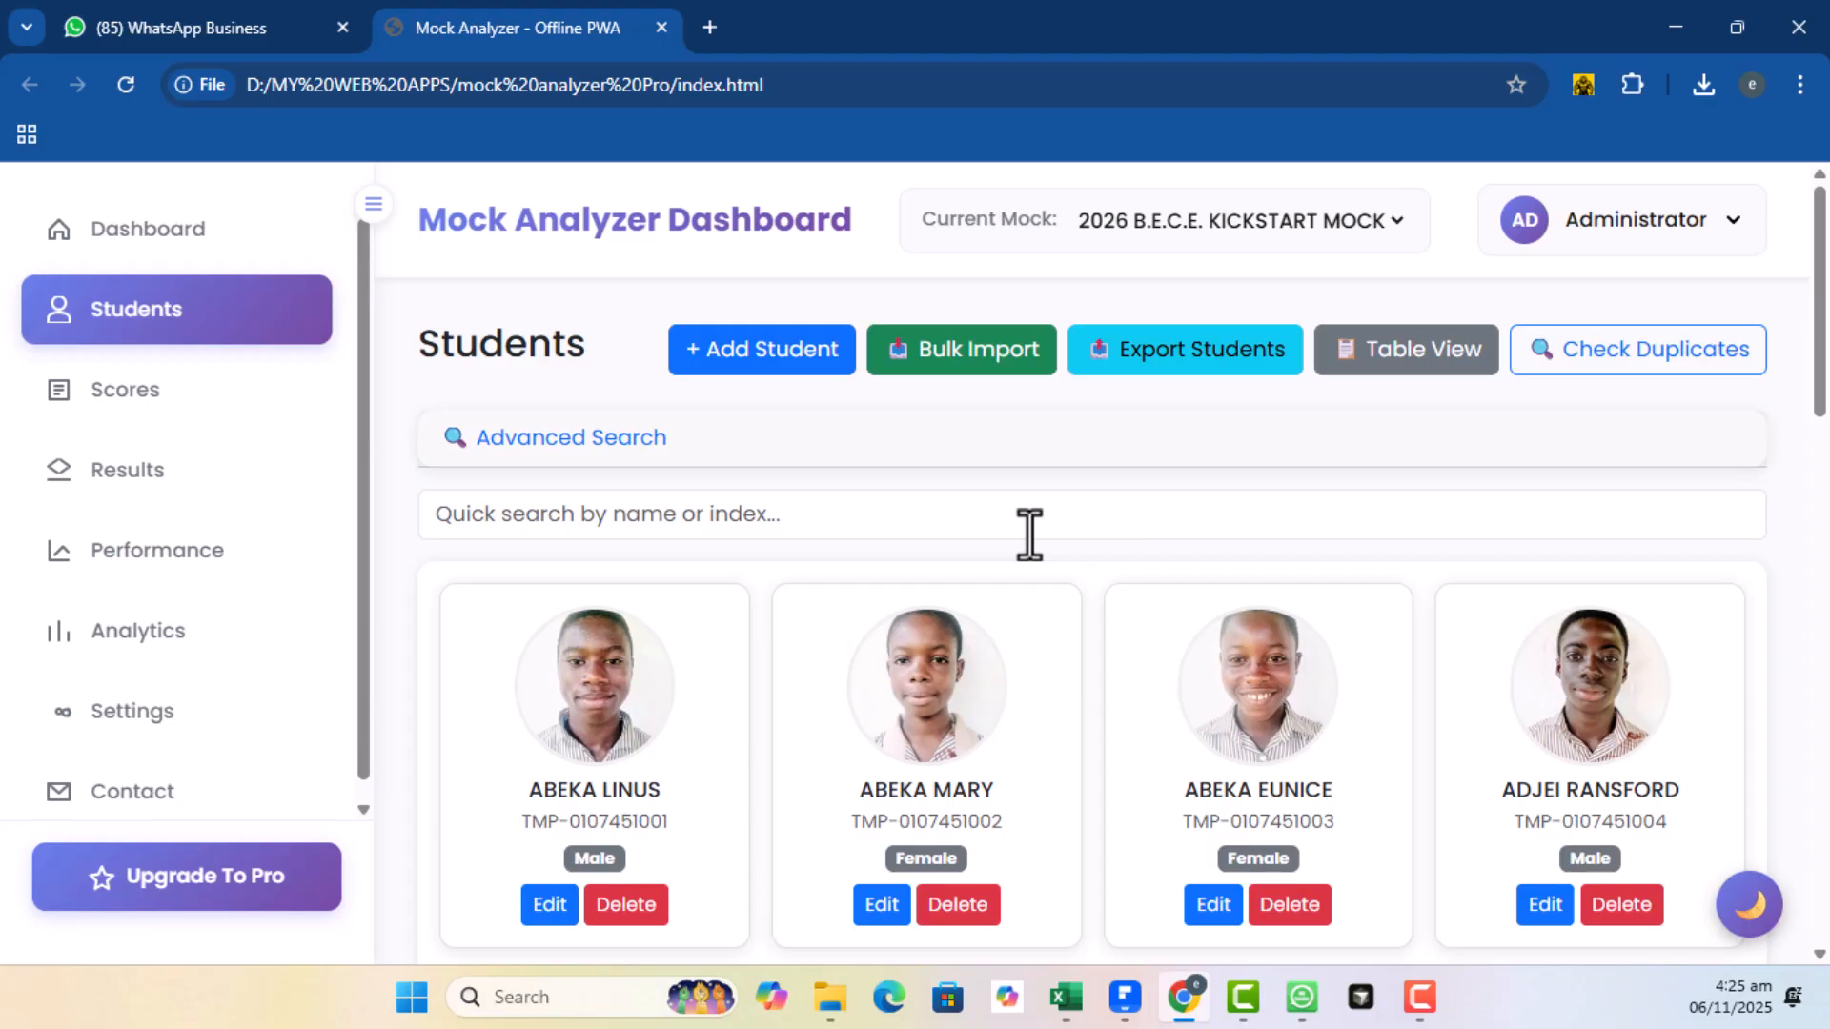
pyautogui.scroll(-1, 1022, 534)
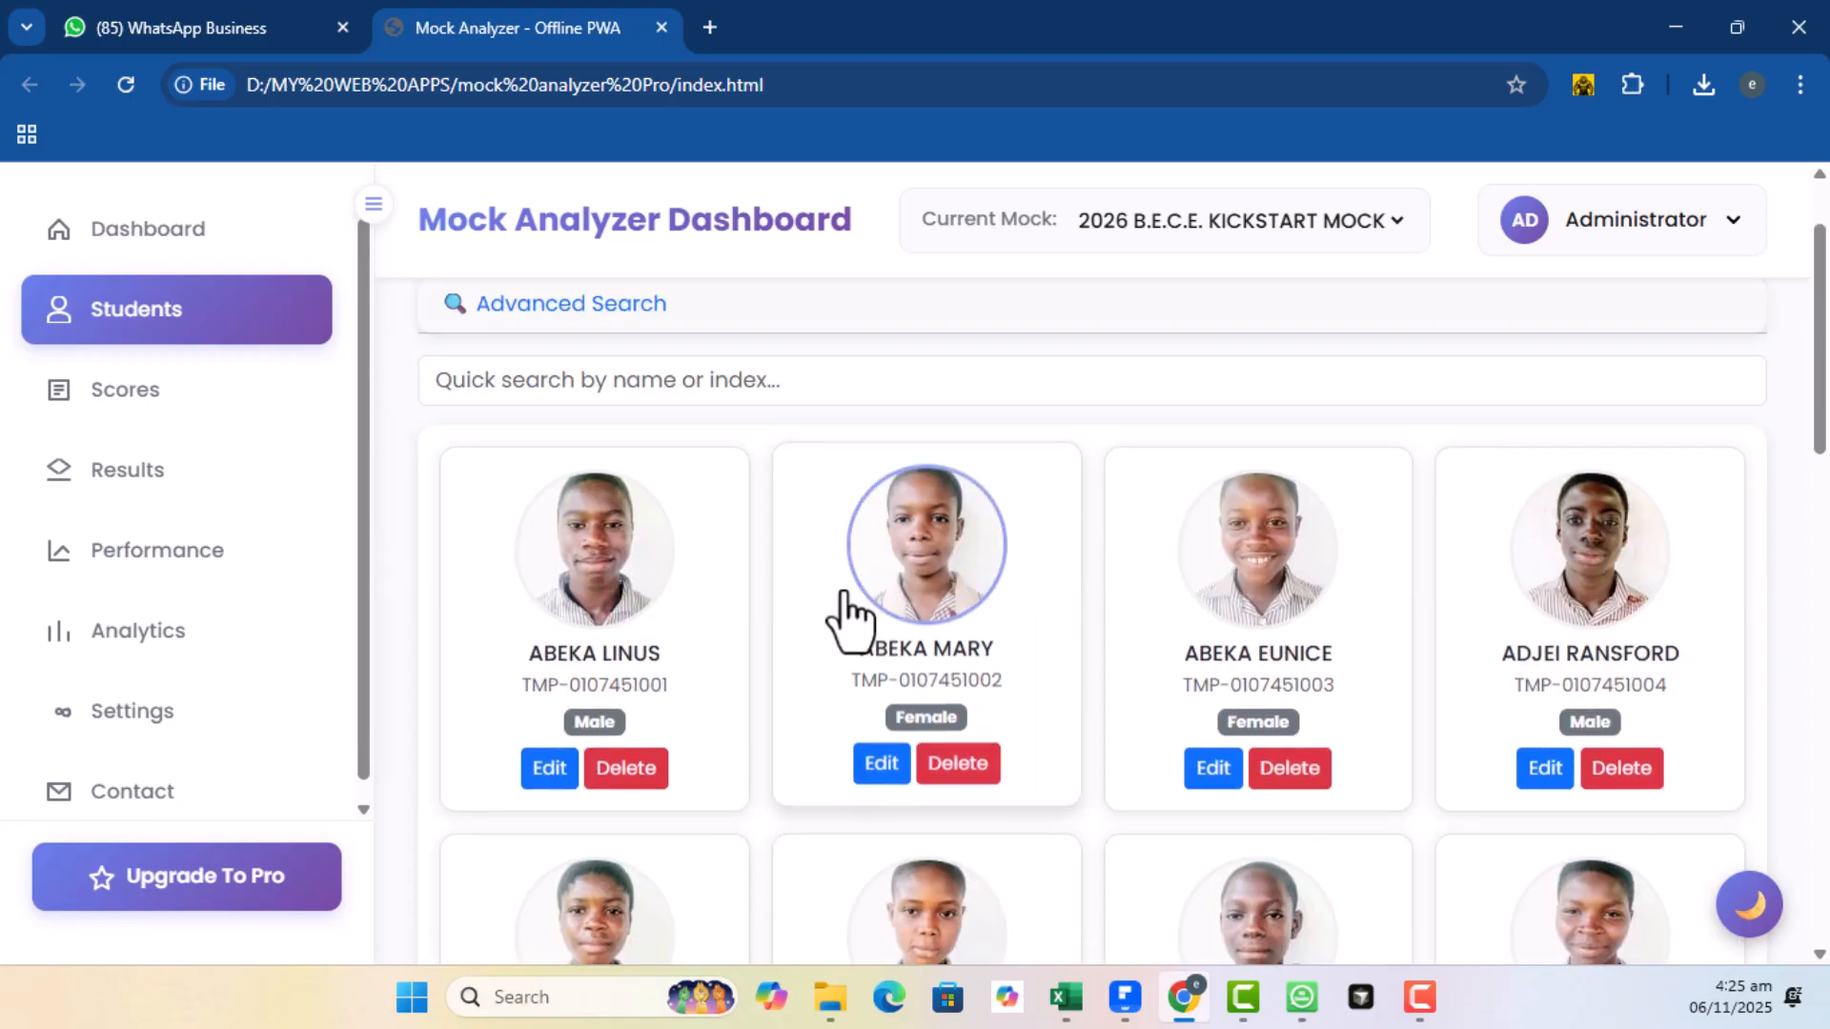
pyautogui.click(672, 667)
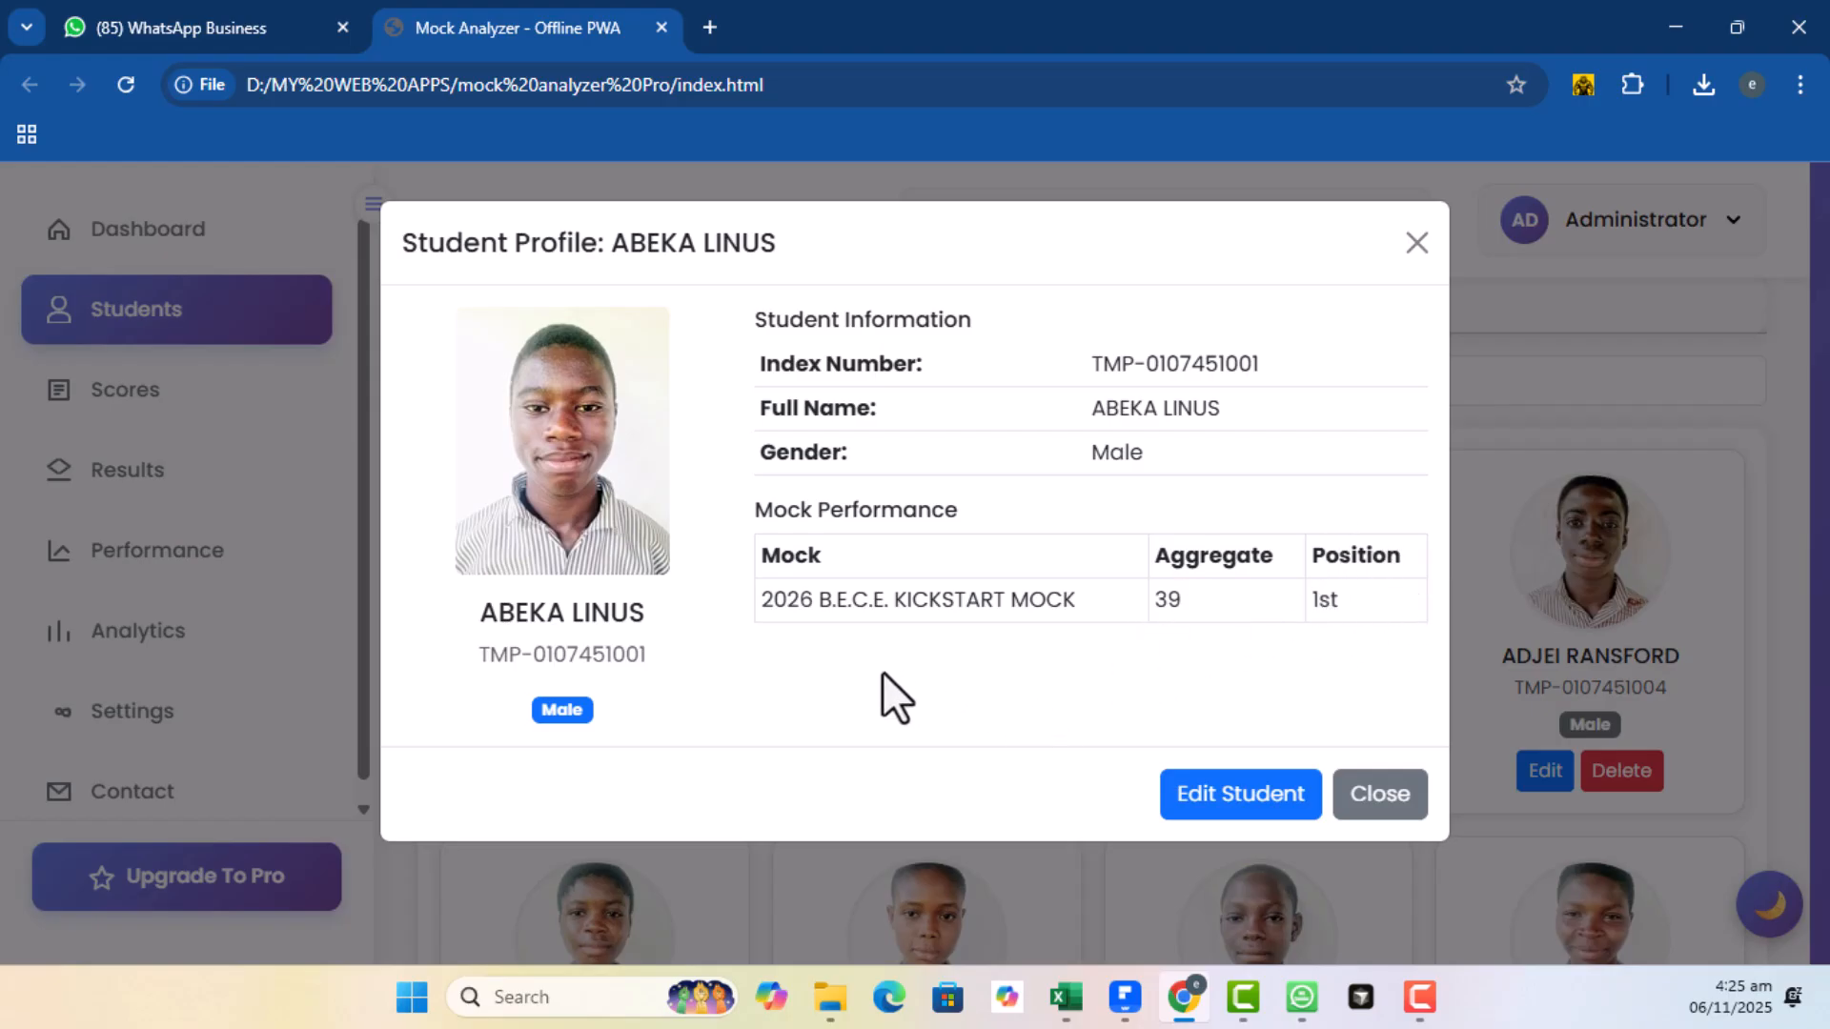
pyautogui.click(1227, 805)
pyautogui.scroll(-1, 982, 572)
pyautogui.scroll(1, 985, 654)
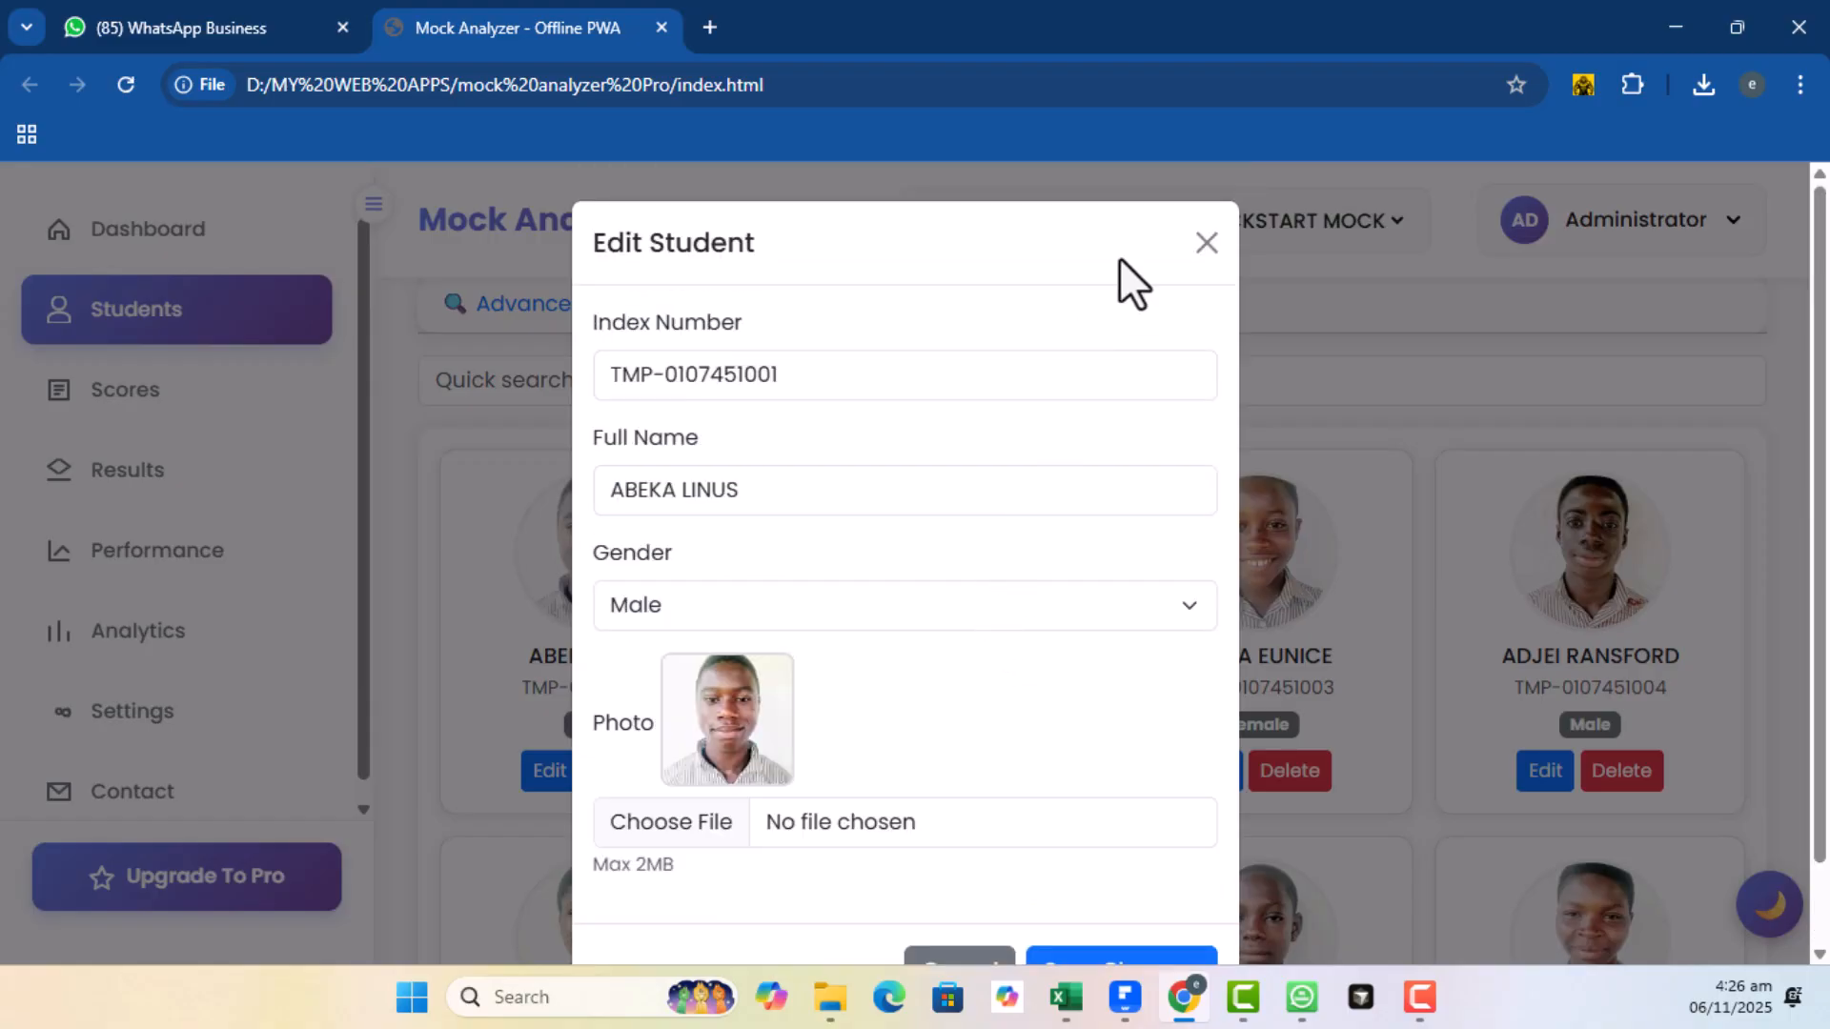
pyautogui.click(1206, 243)
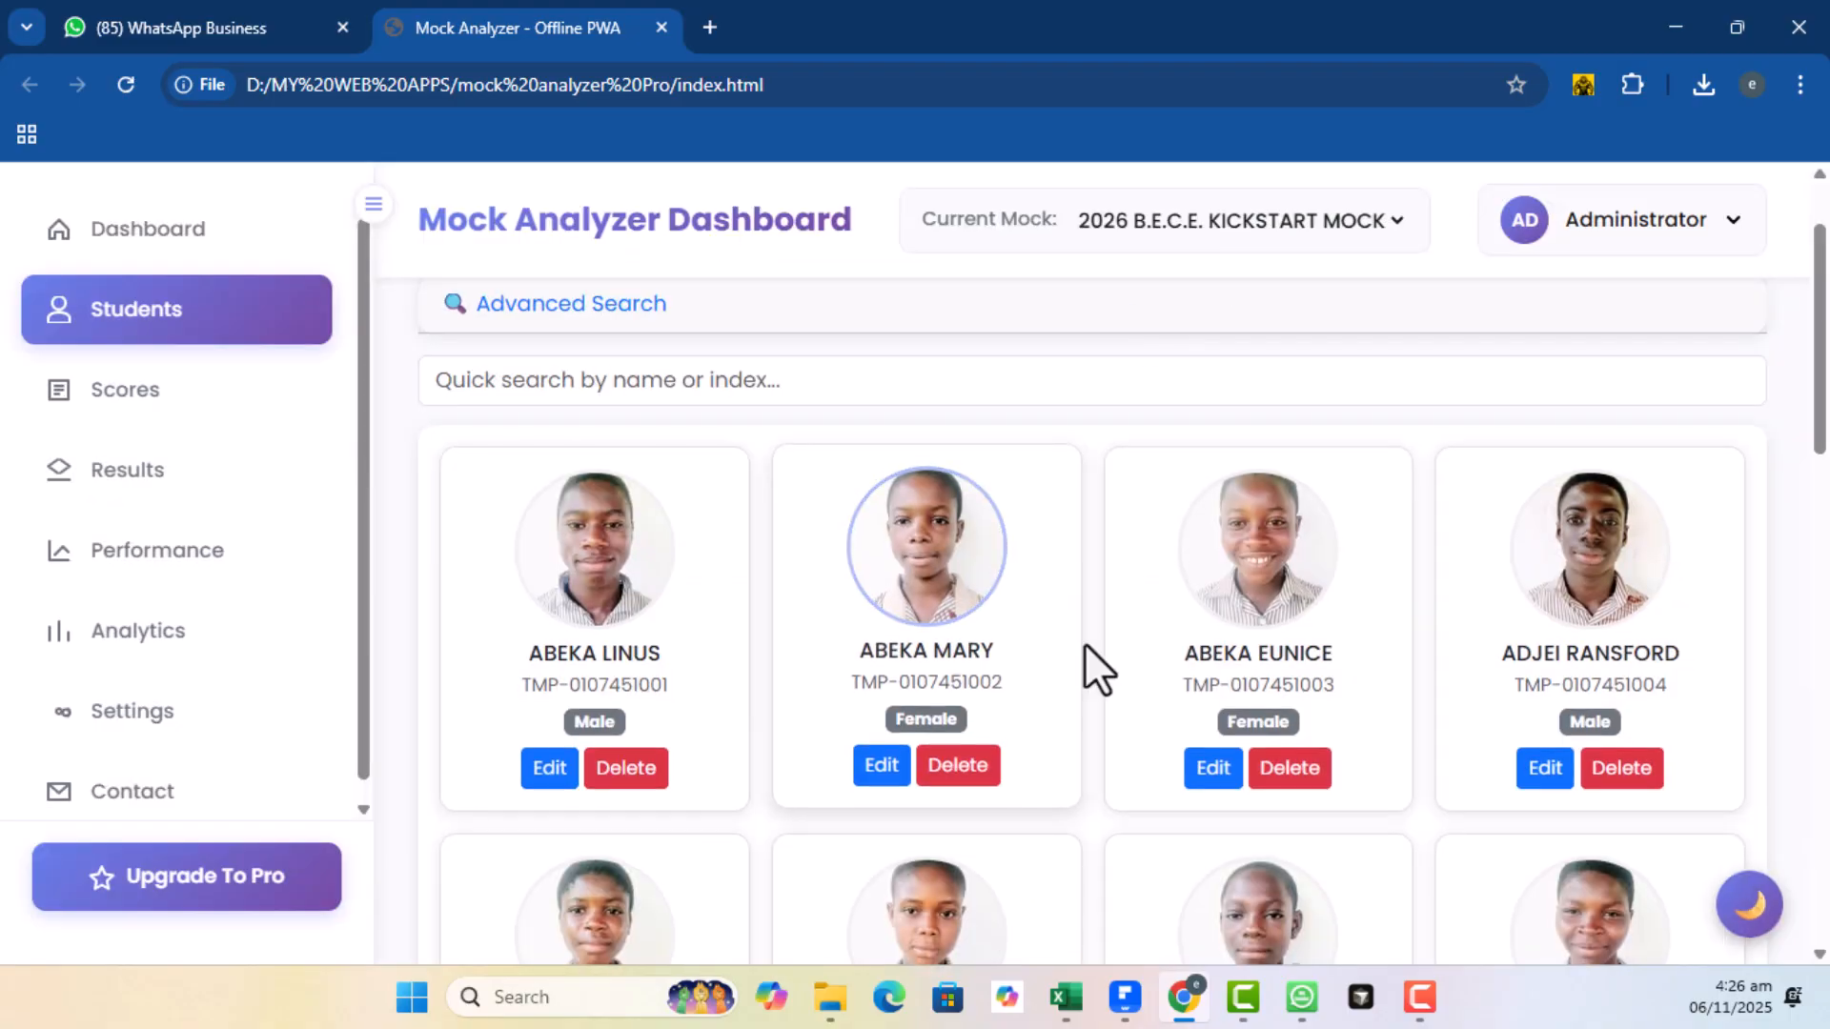
pyautogui.scroll(-3, 1070, 735)
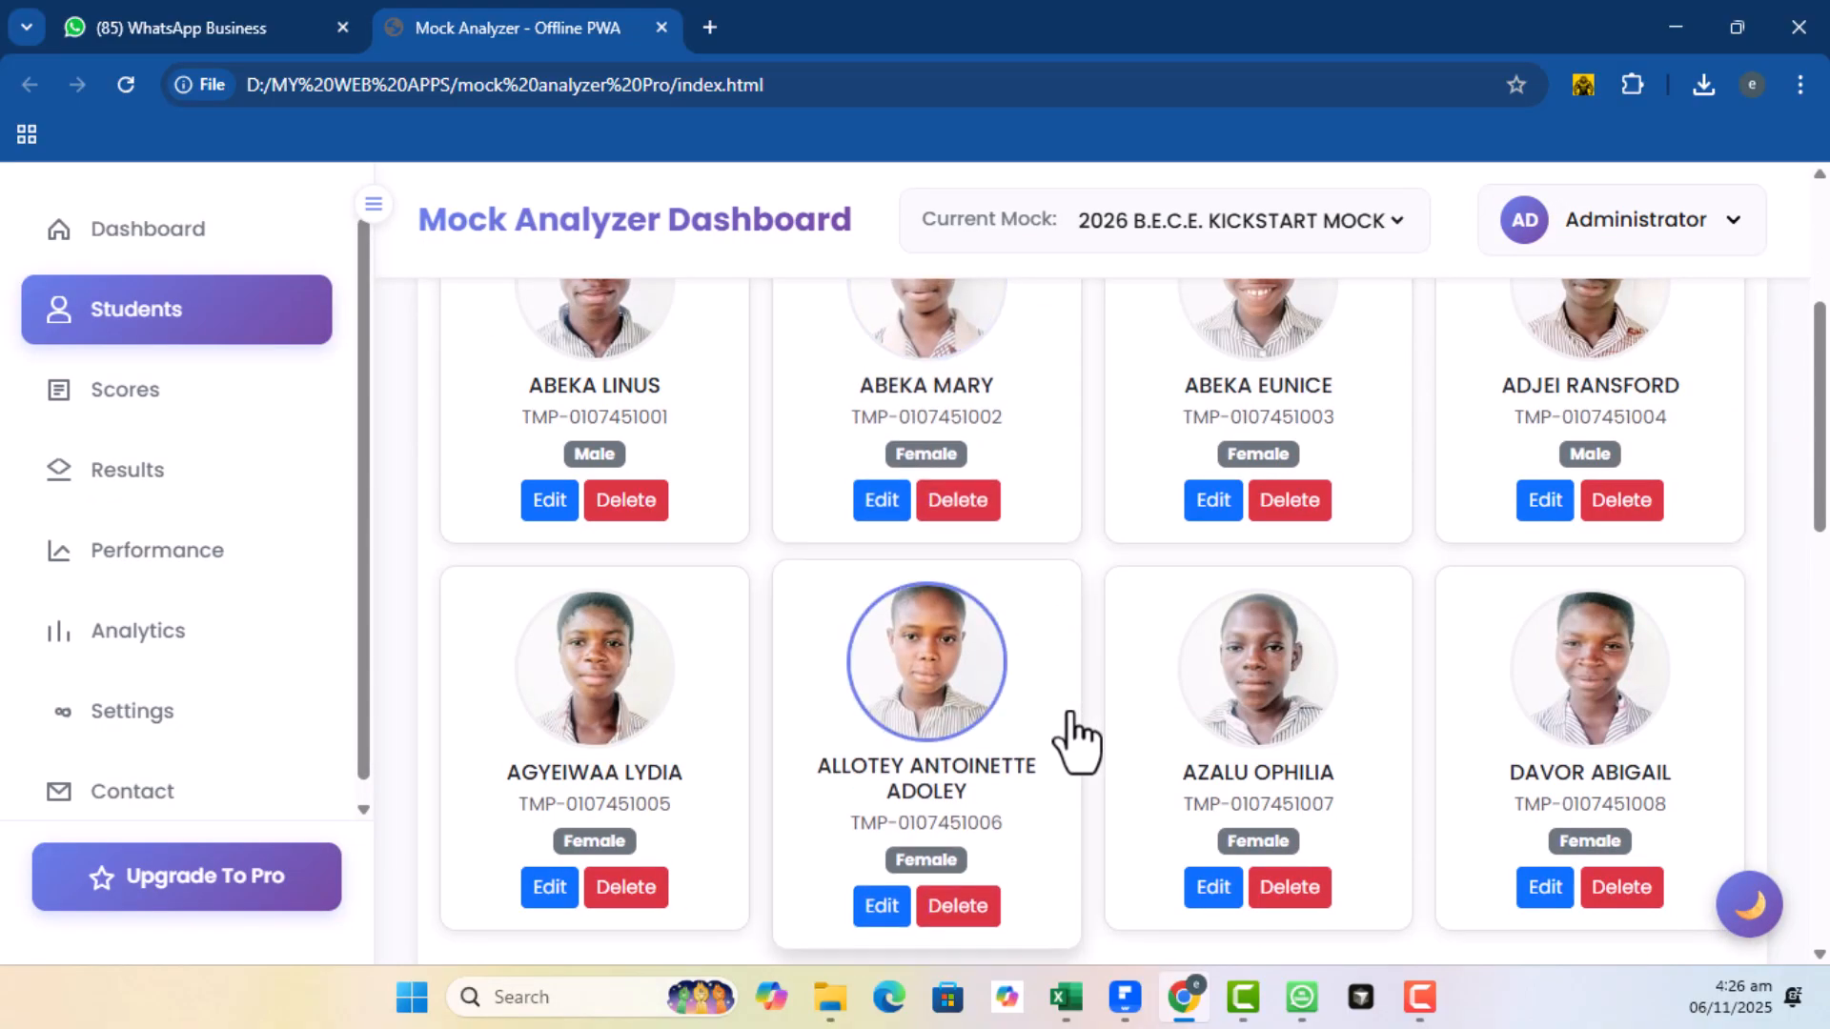
pyautogui.scroll(4, 1072, 736)
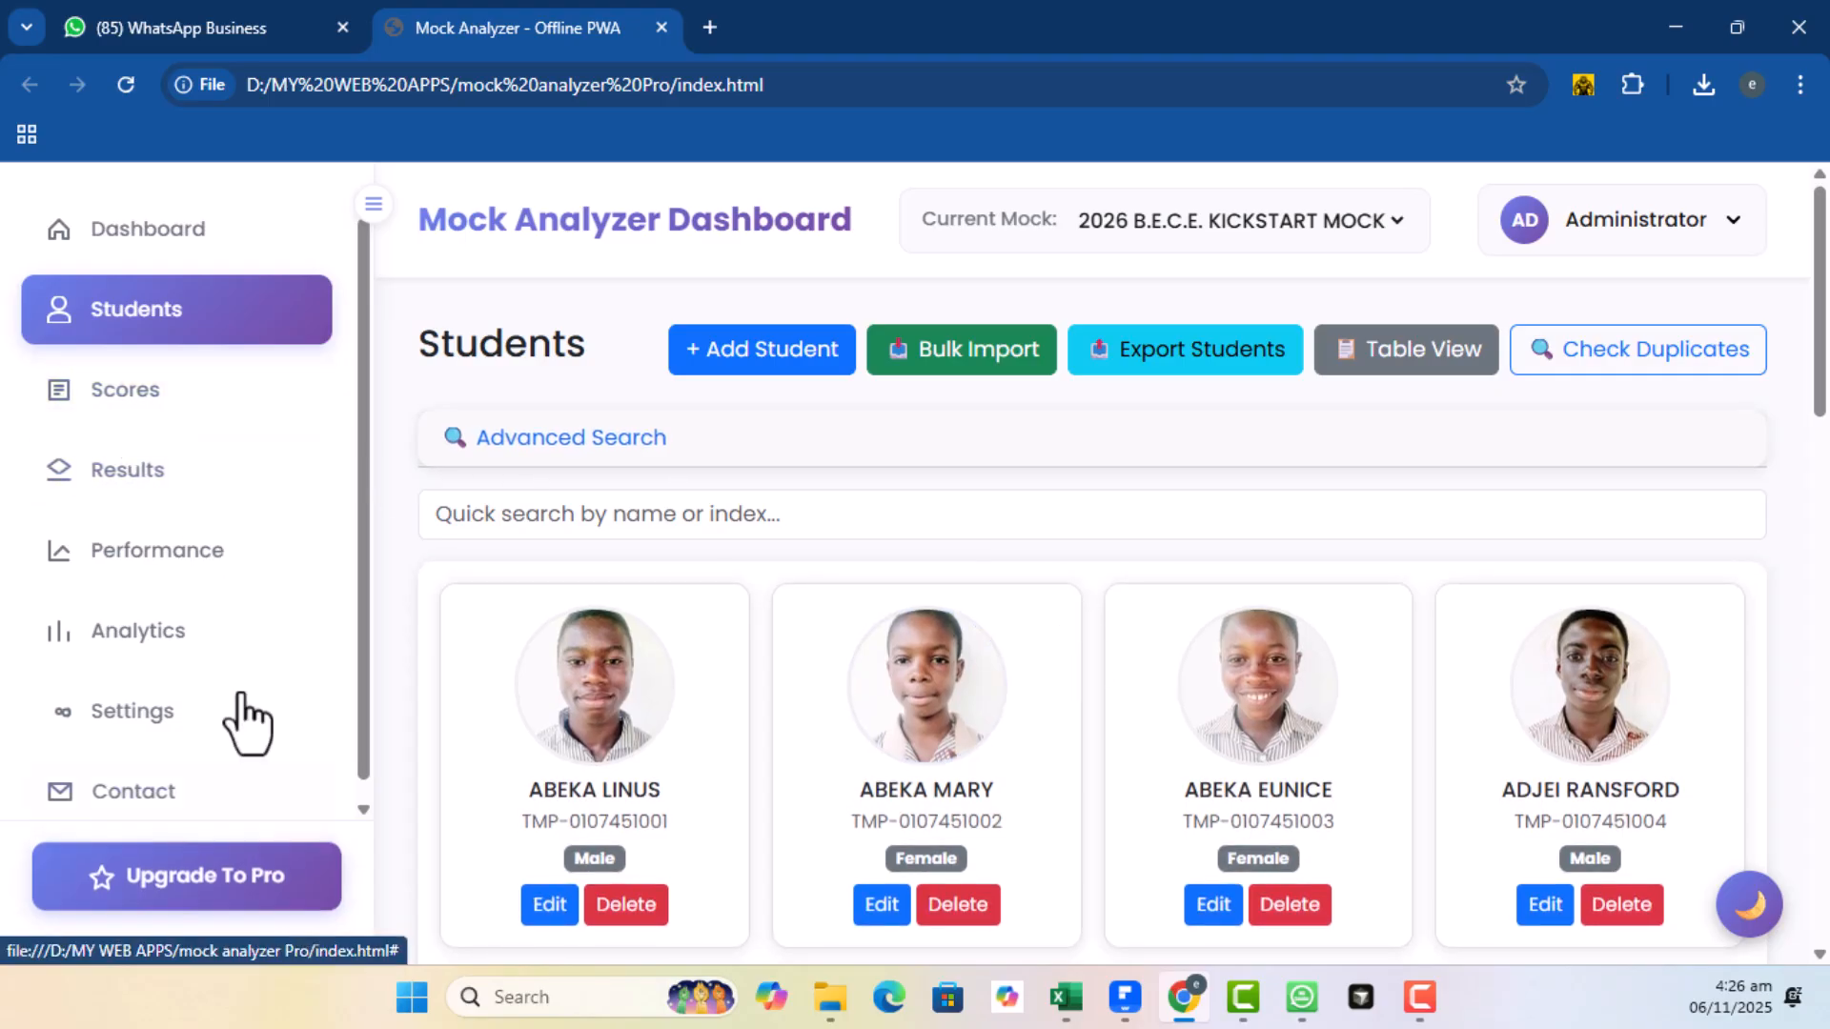
# Review the school details and the logo and signature assets in the School Info settings
pyautogui.scroll(-1, 252, 753)
pyautogui.click(118, 710)
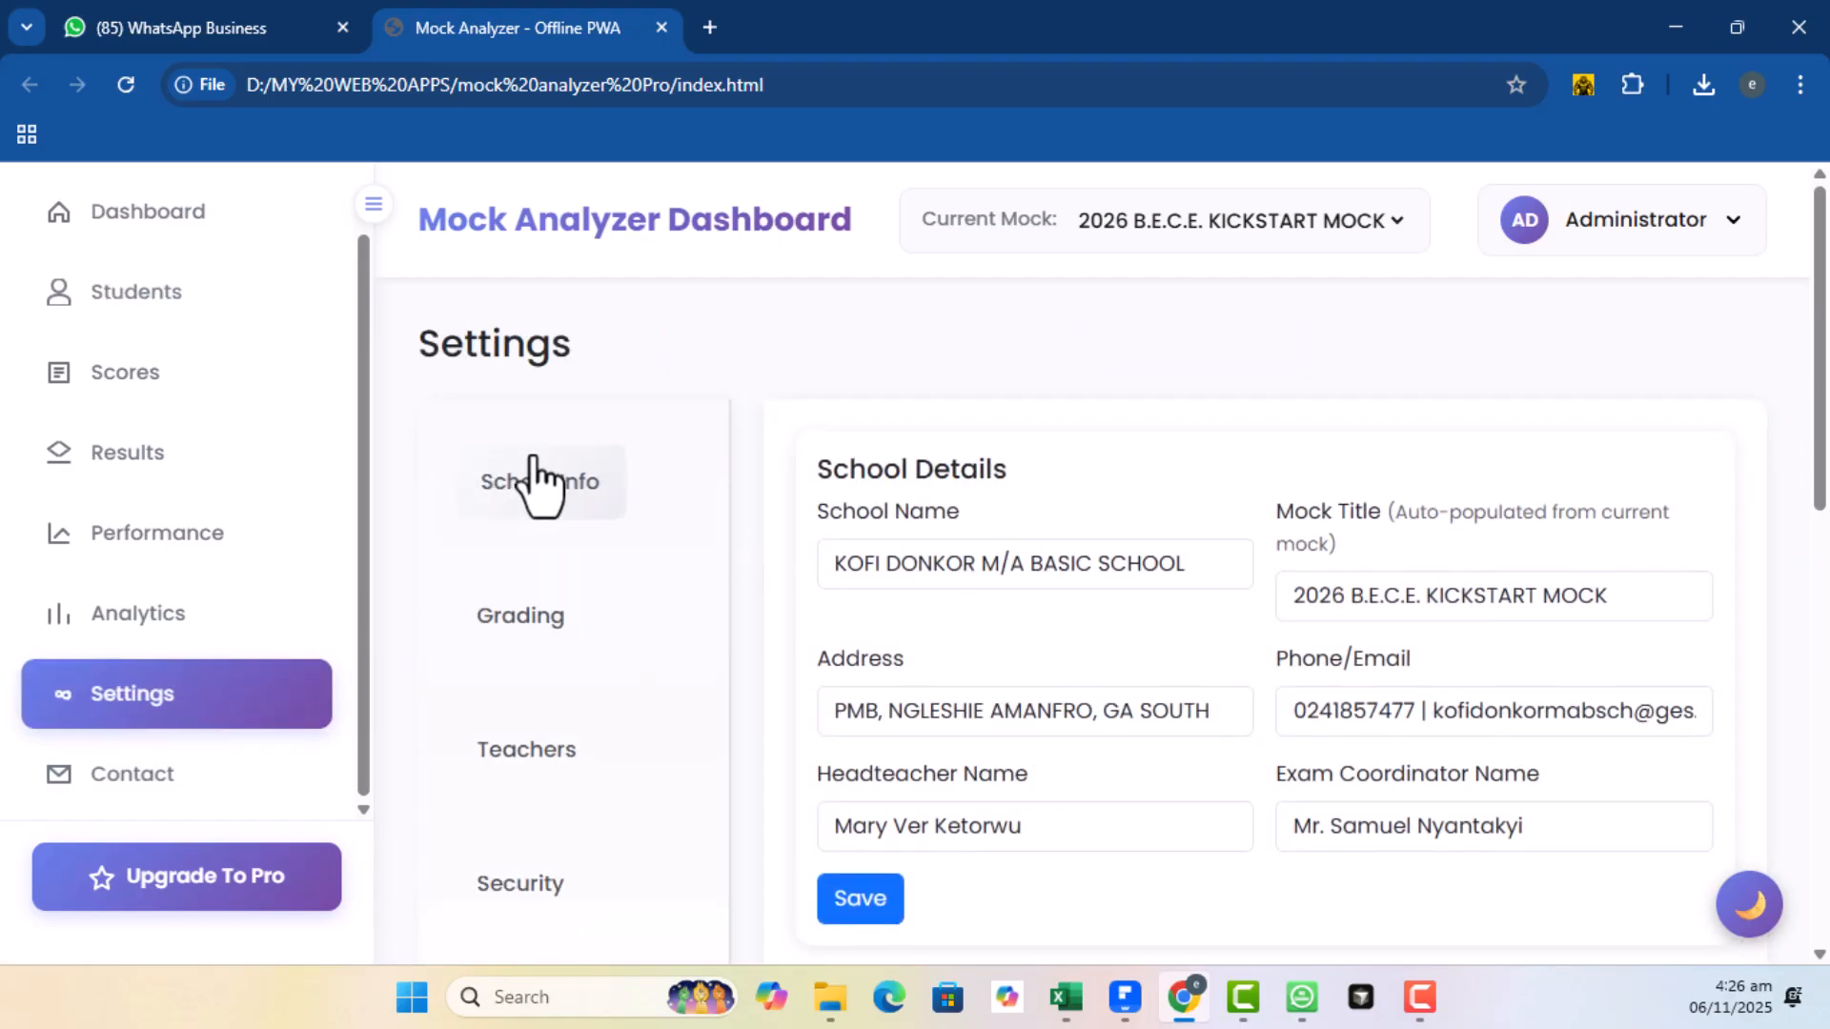
pyautogui.click(503, 496)
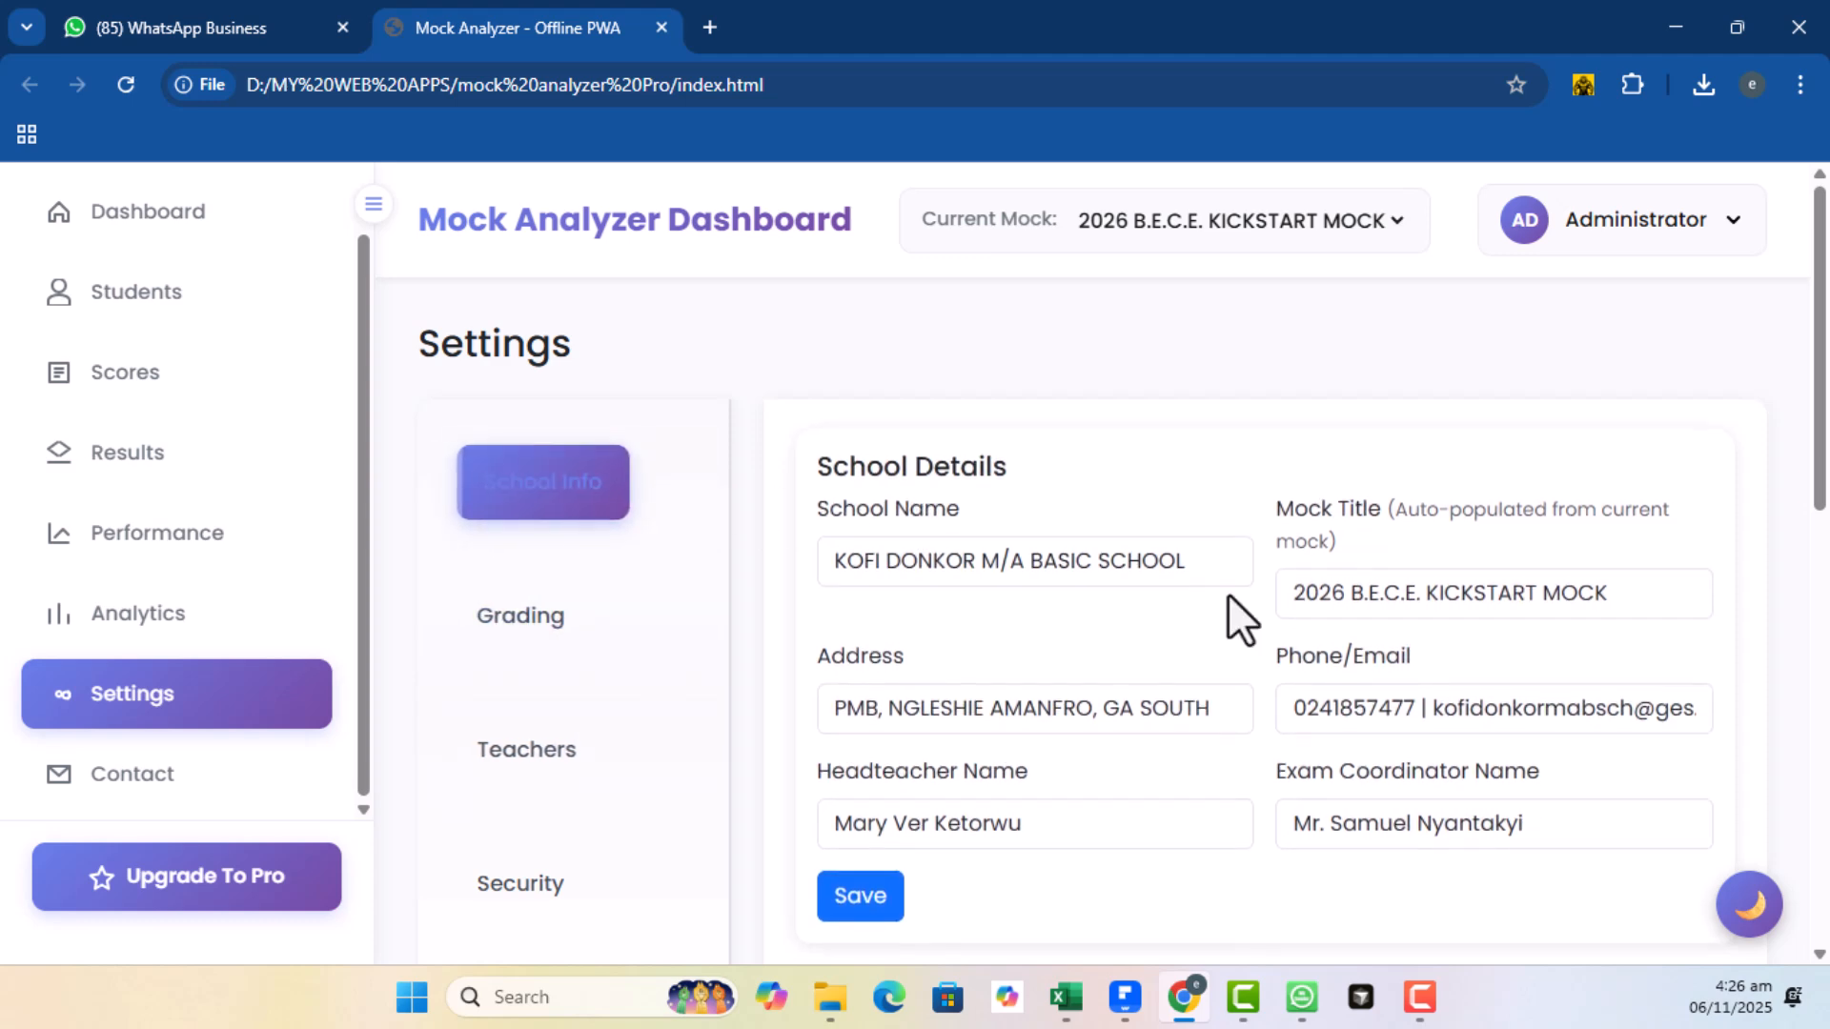
pyautogui.scroll(-1, 1227, 593)
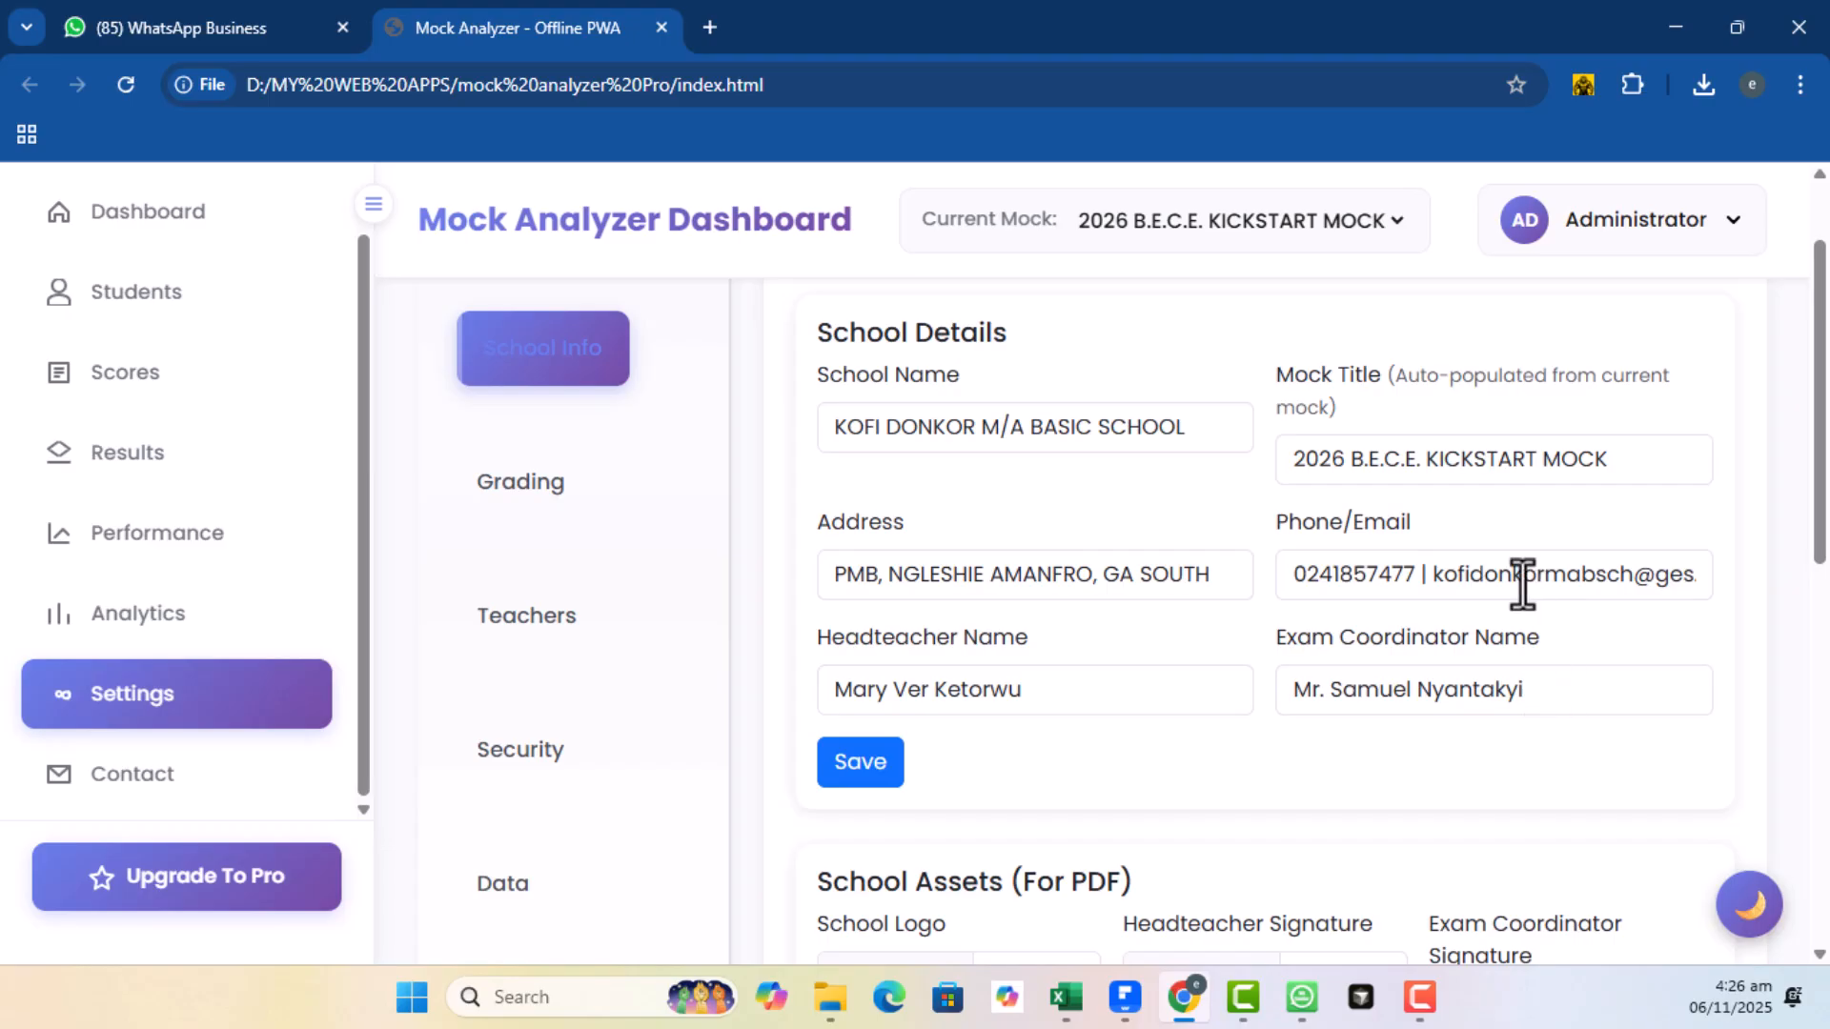
pyautogui.scroll(-3, 1426, 604)
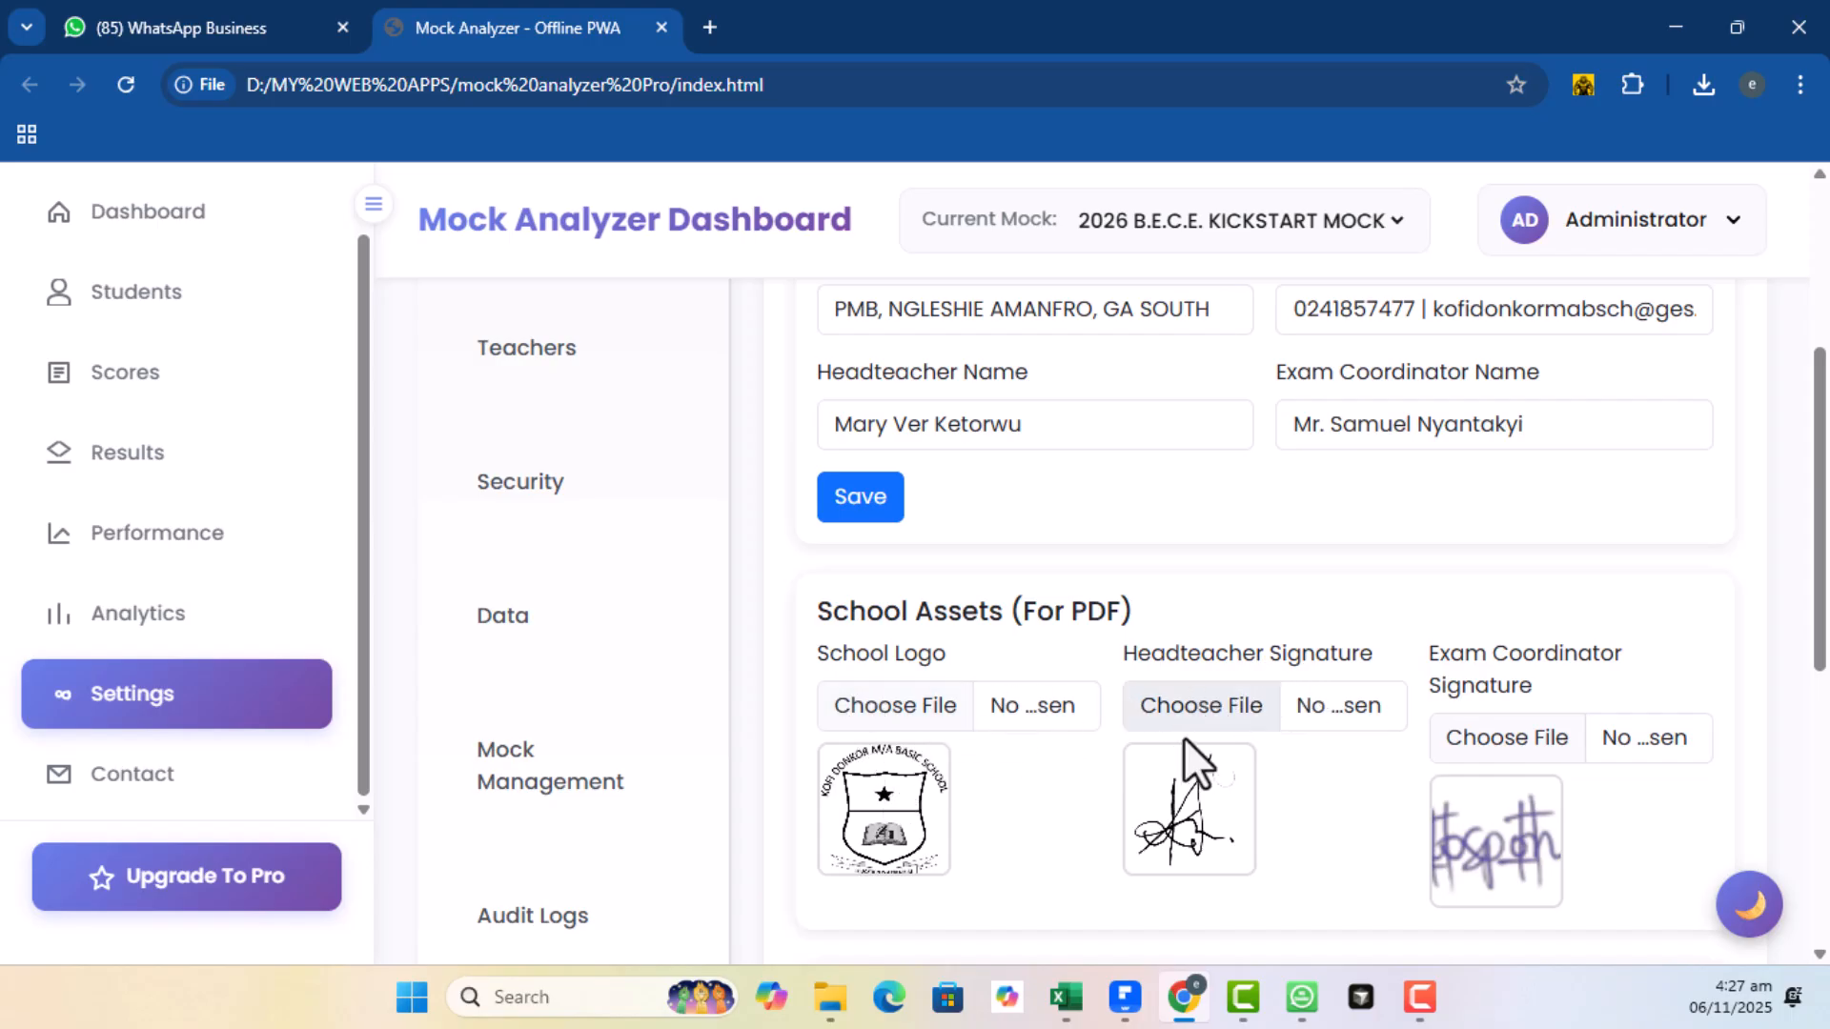
pyautogui.scroll(-4, 1553, 736)
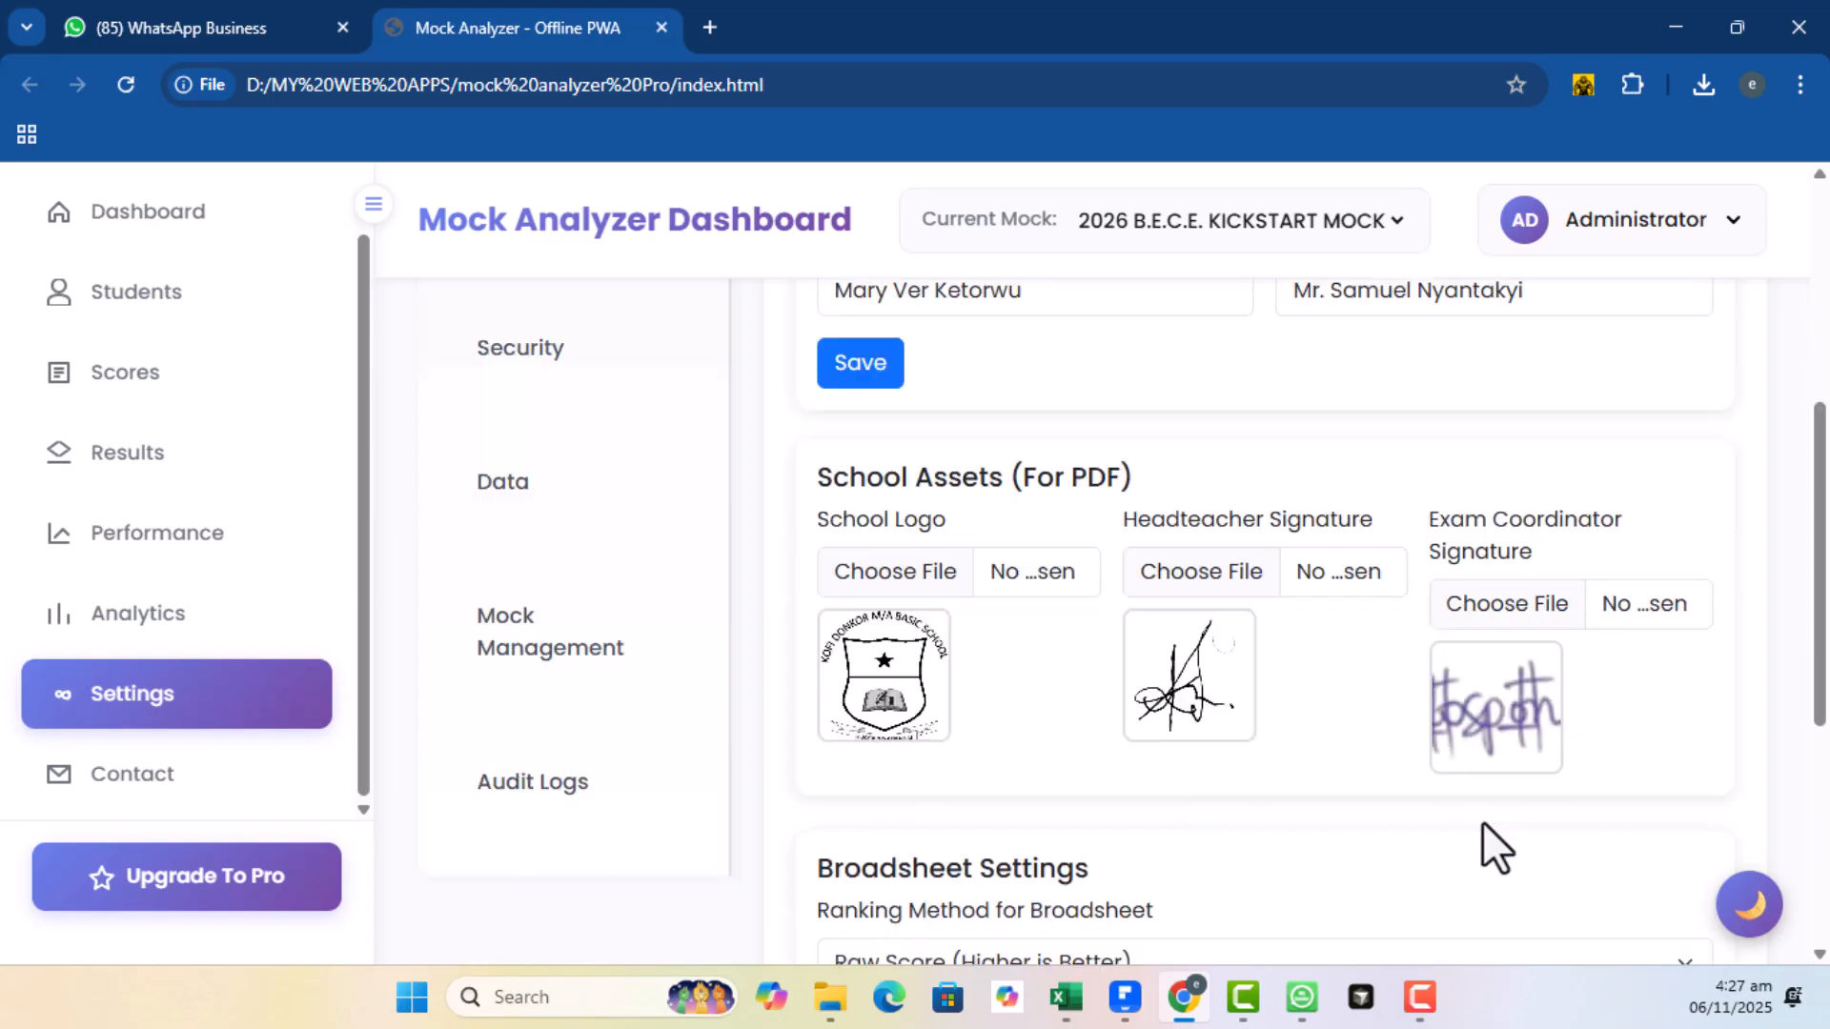
pyautogui.scroll(2, 1008, 520)
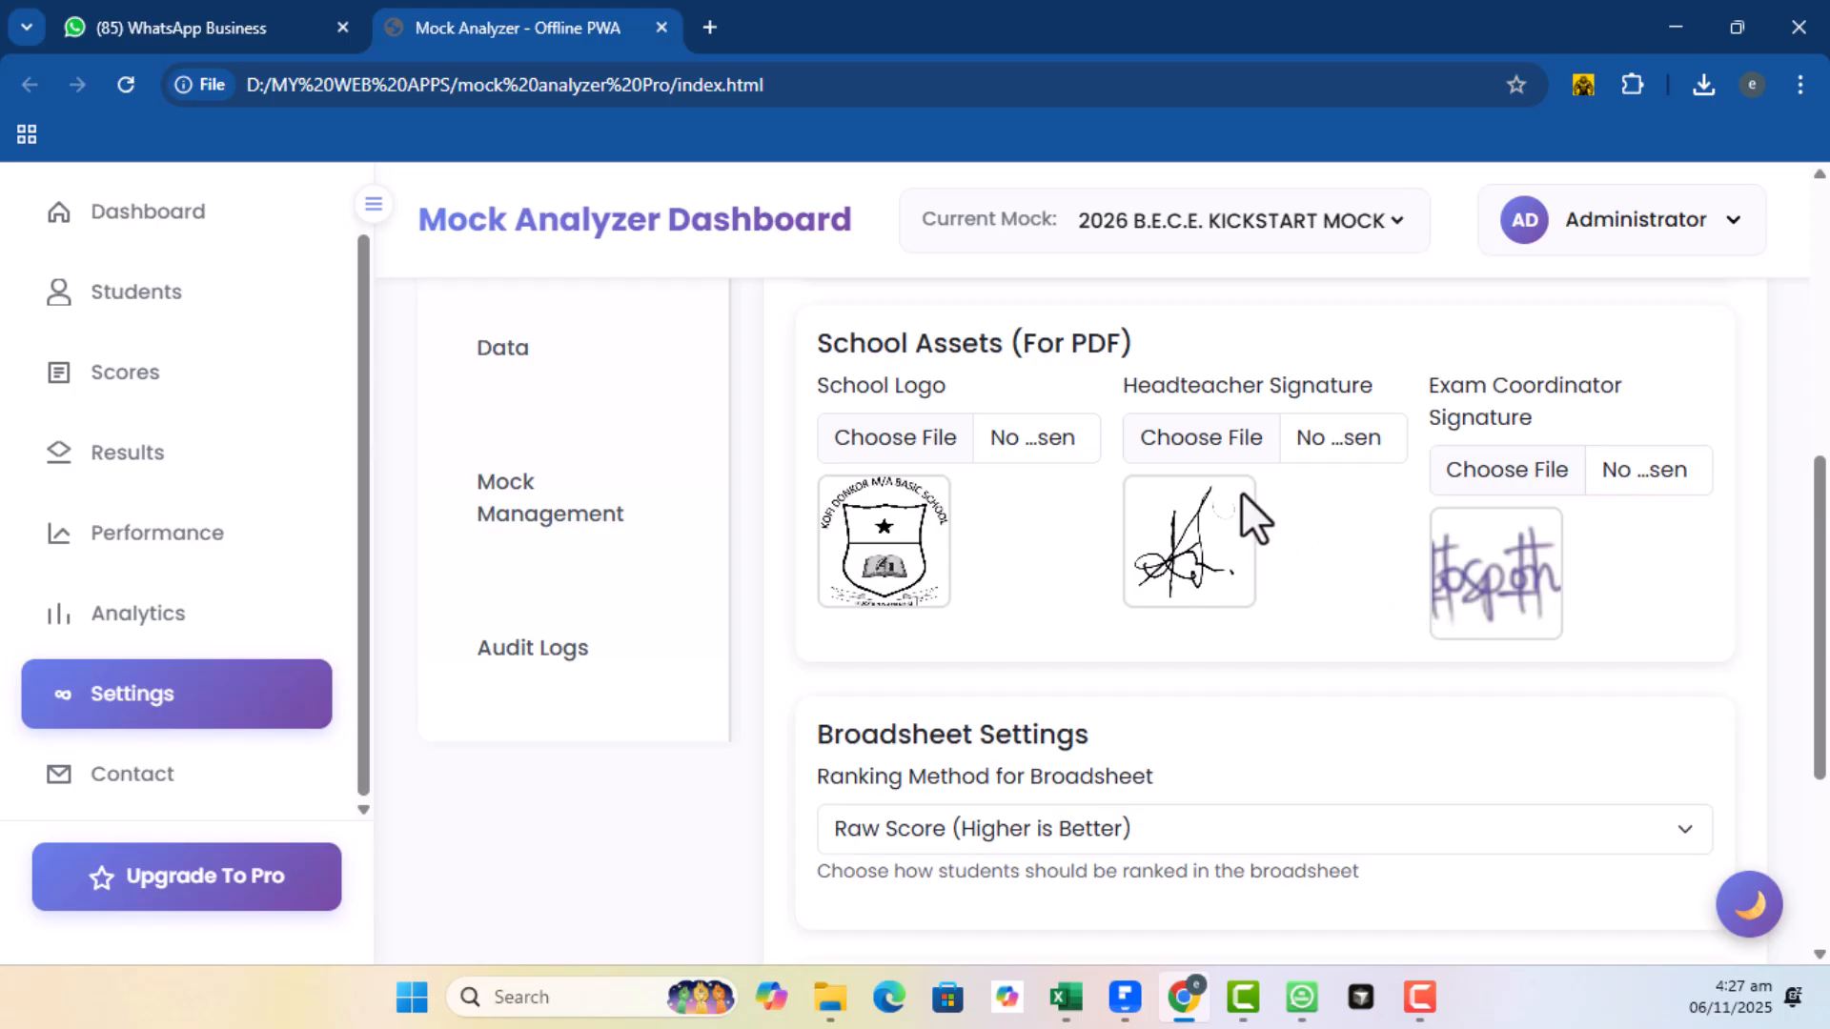
# Look at the Administrator account options, including Profile, and close them
pyautogui.click(1734, 227)
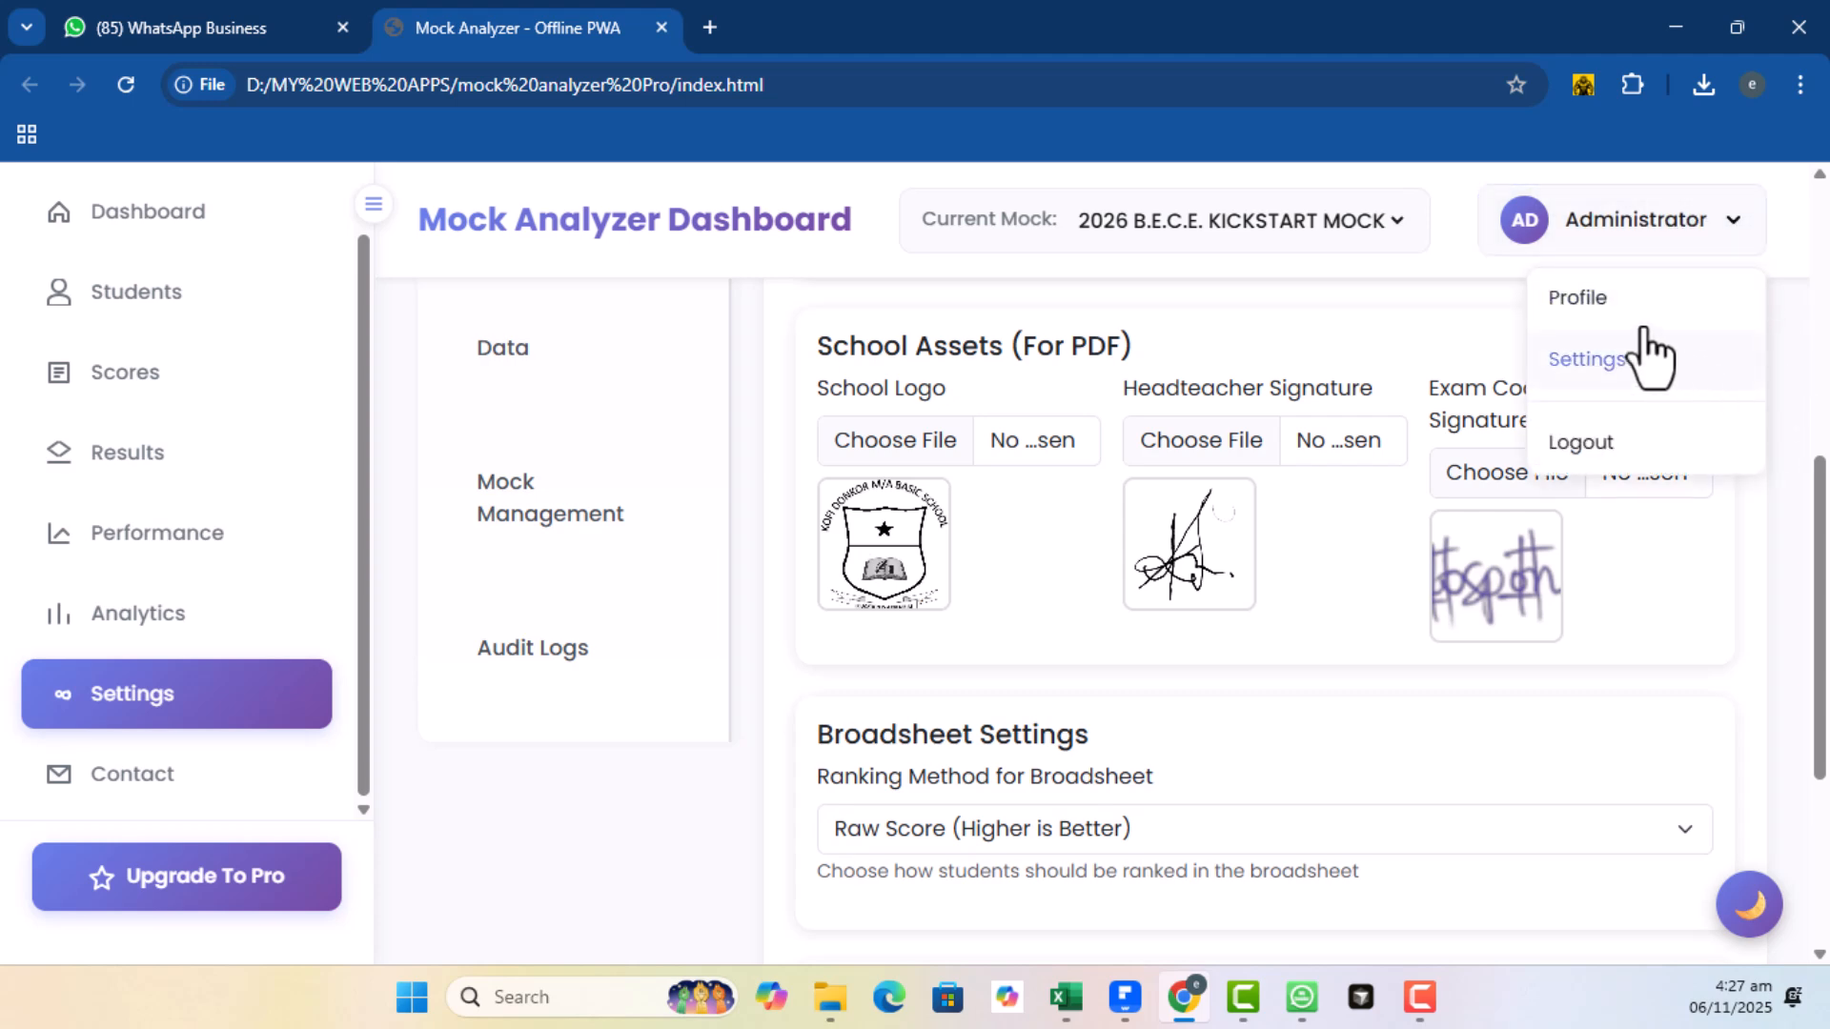
pyautogui.click(1587, 307)
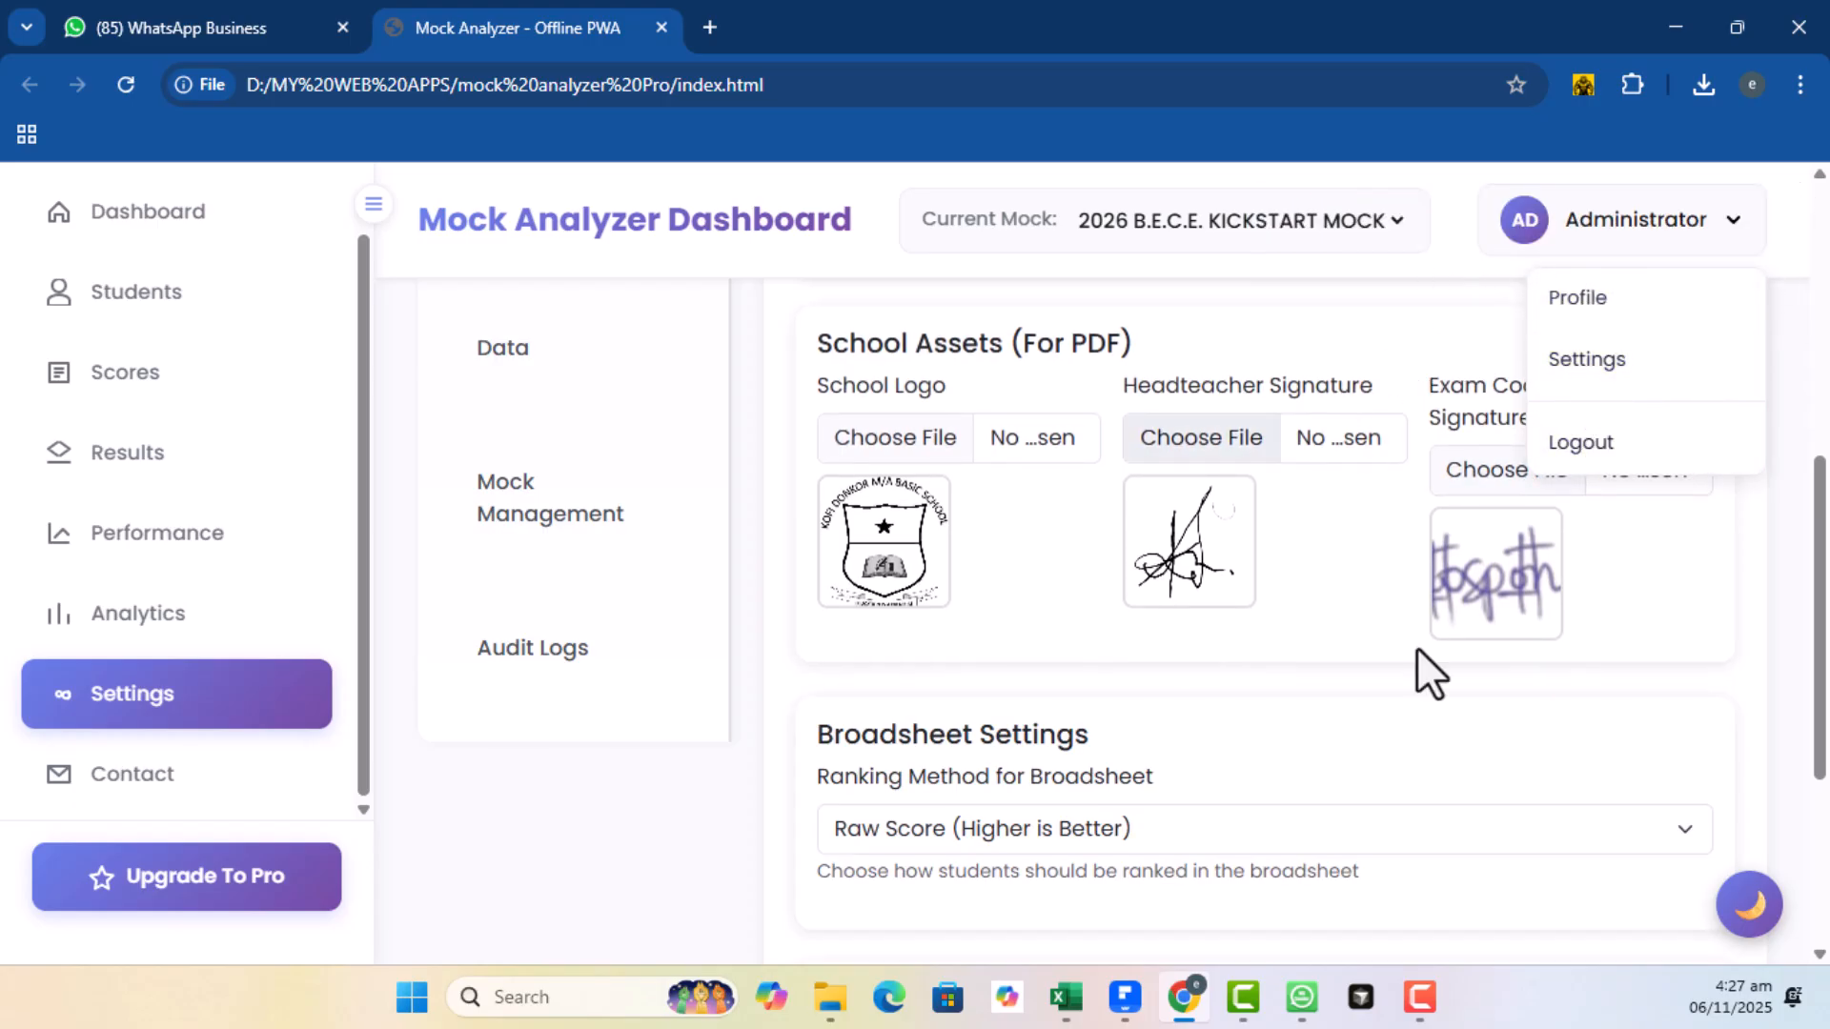
pyautogui.click(1773, 577)
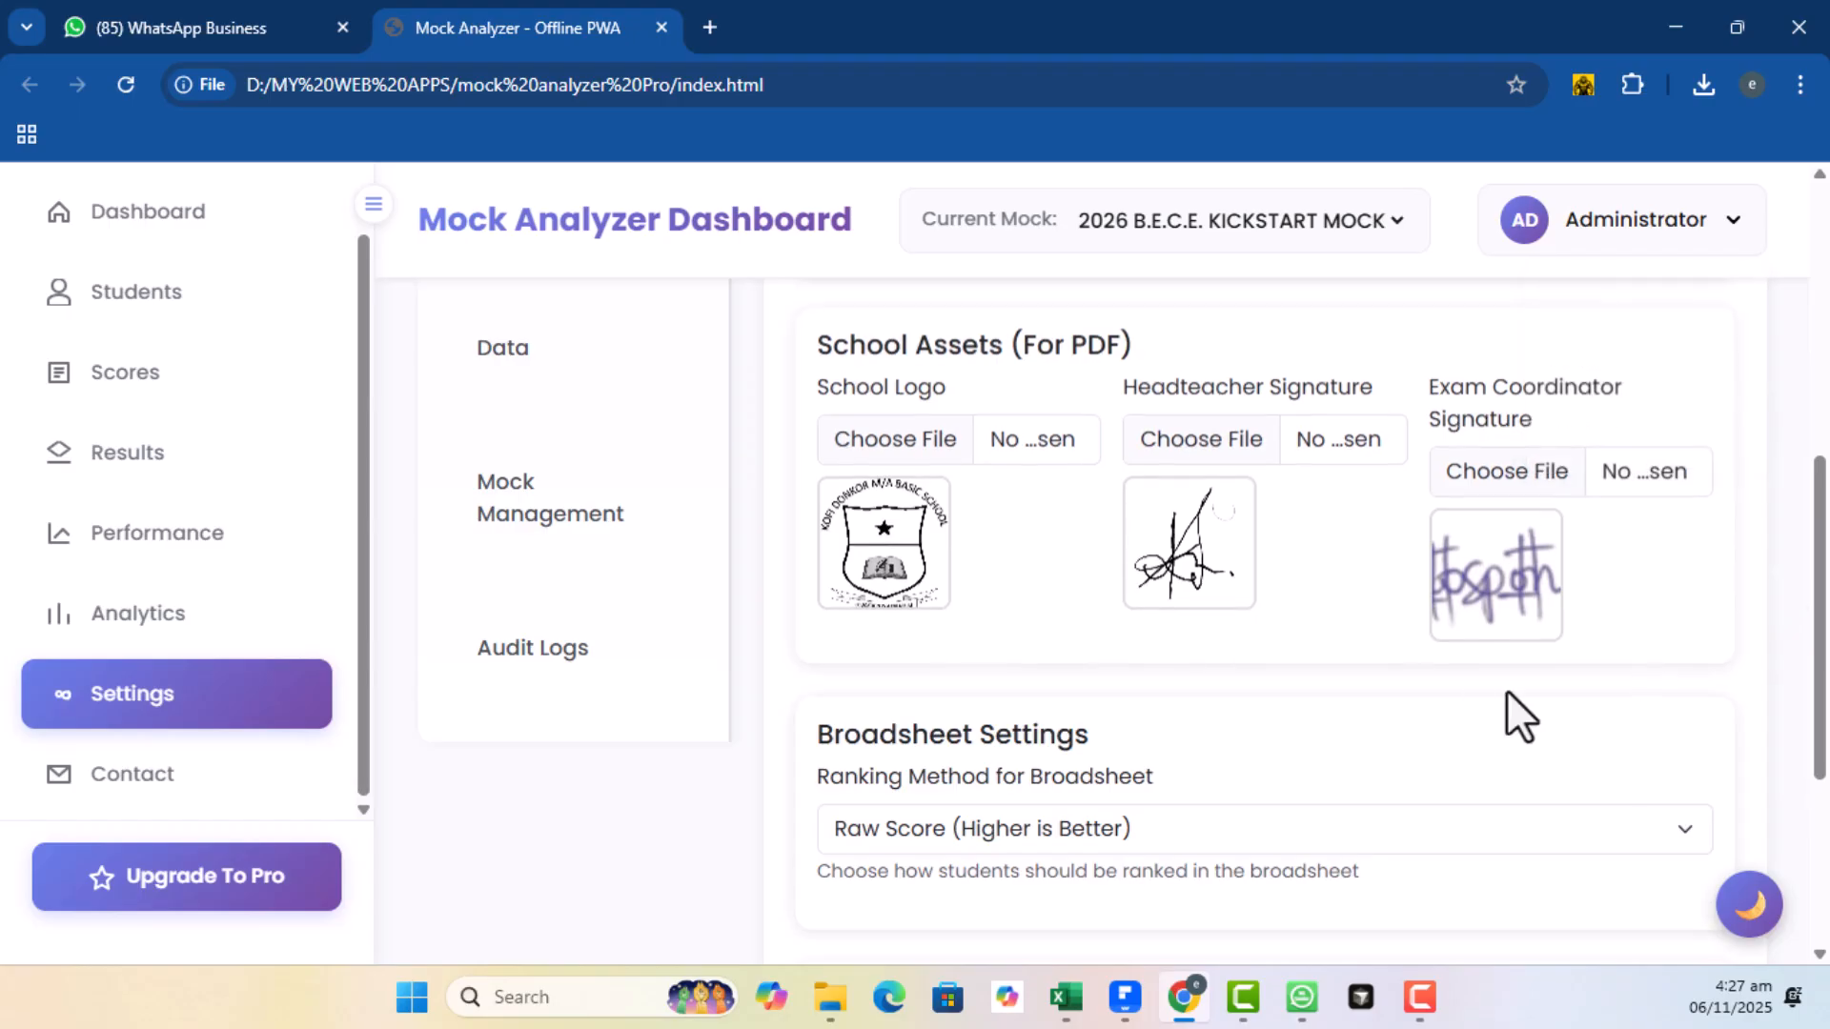
# Try the Aggregate (Lower is Better) ranking method for the broadsheet and set it back to Raw Score (Higher is Better)
pyautogui.scroll(-1, 1096, 705)
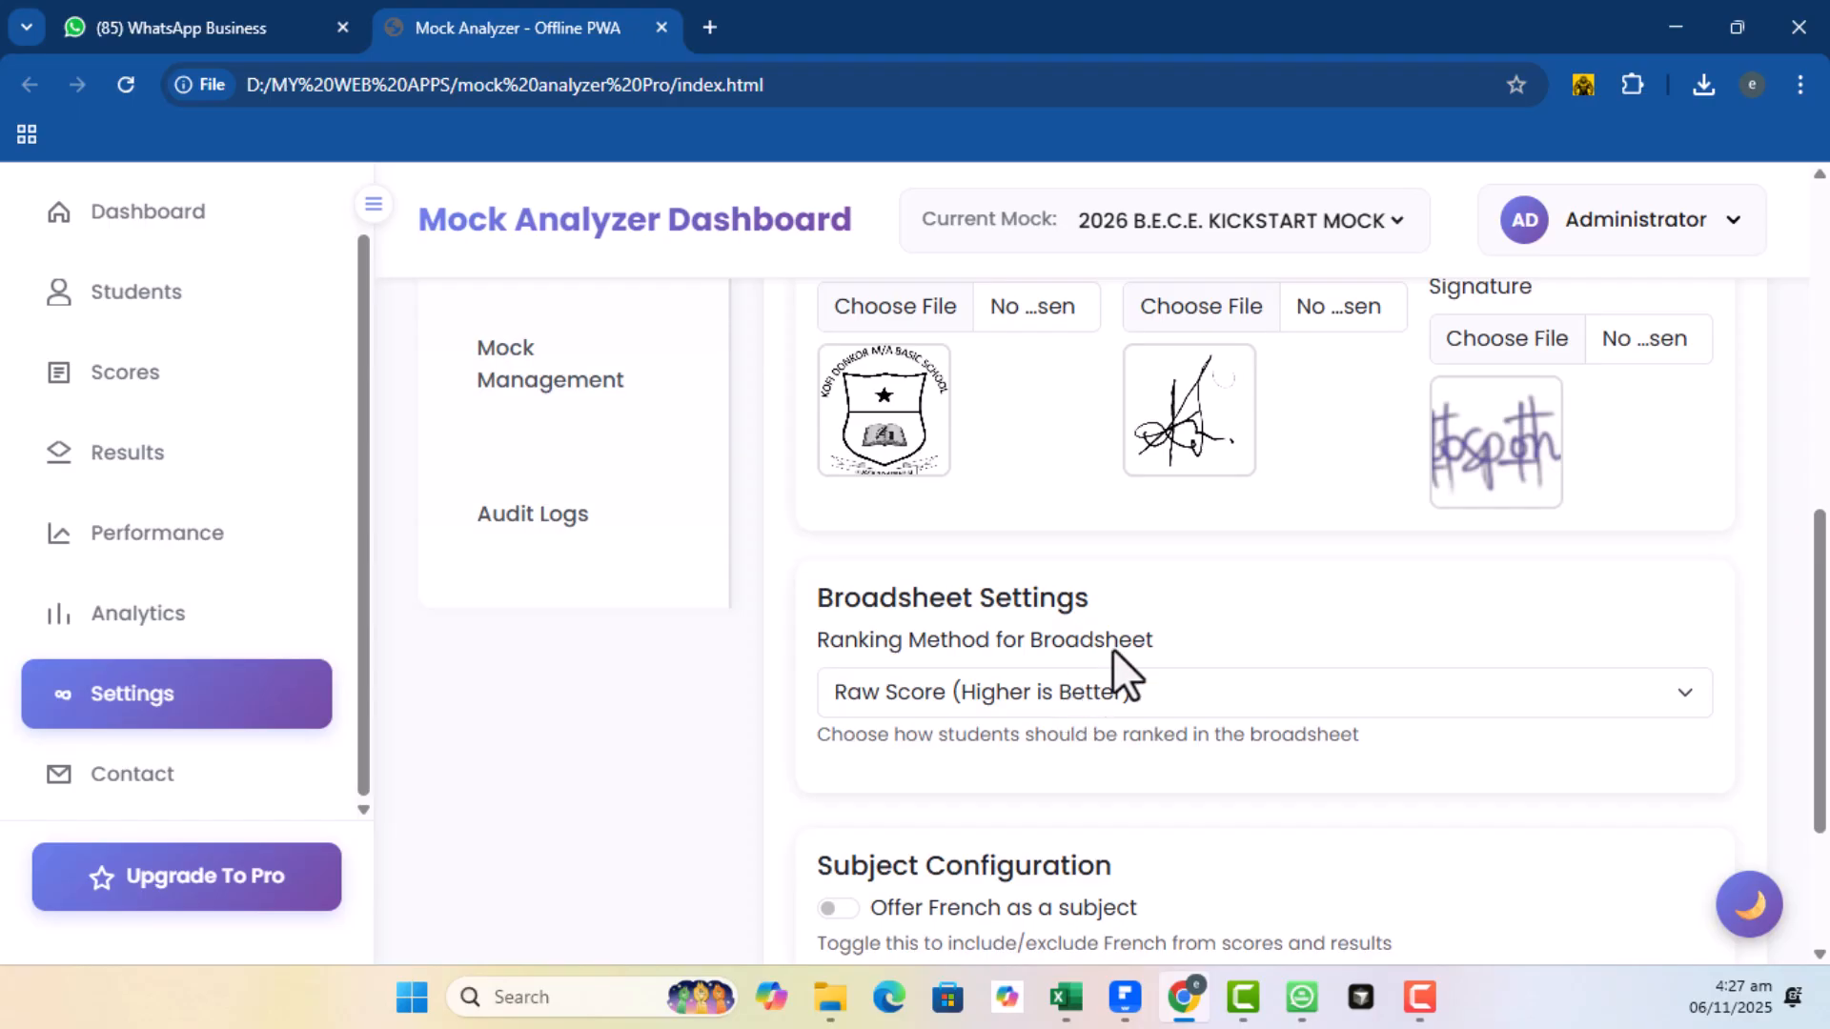
pyautogui.click(1139, 694)
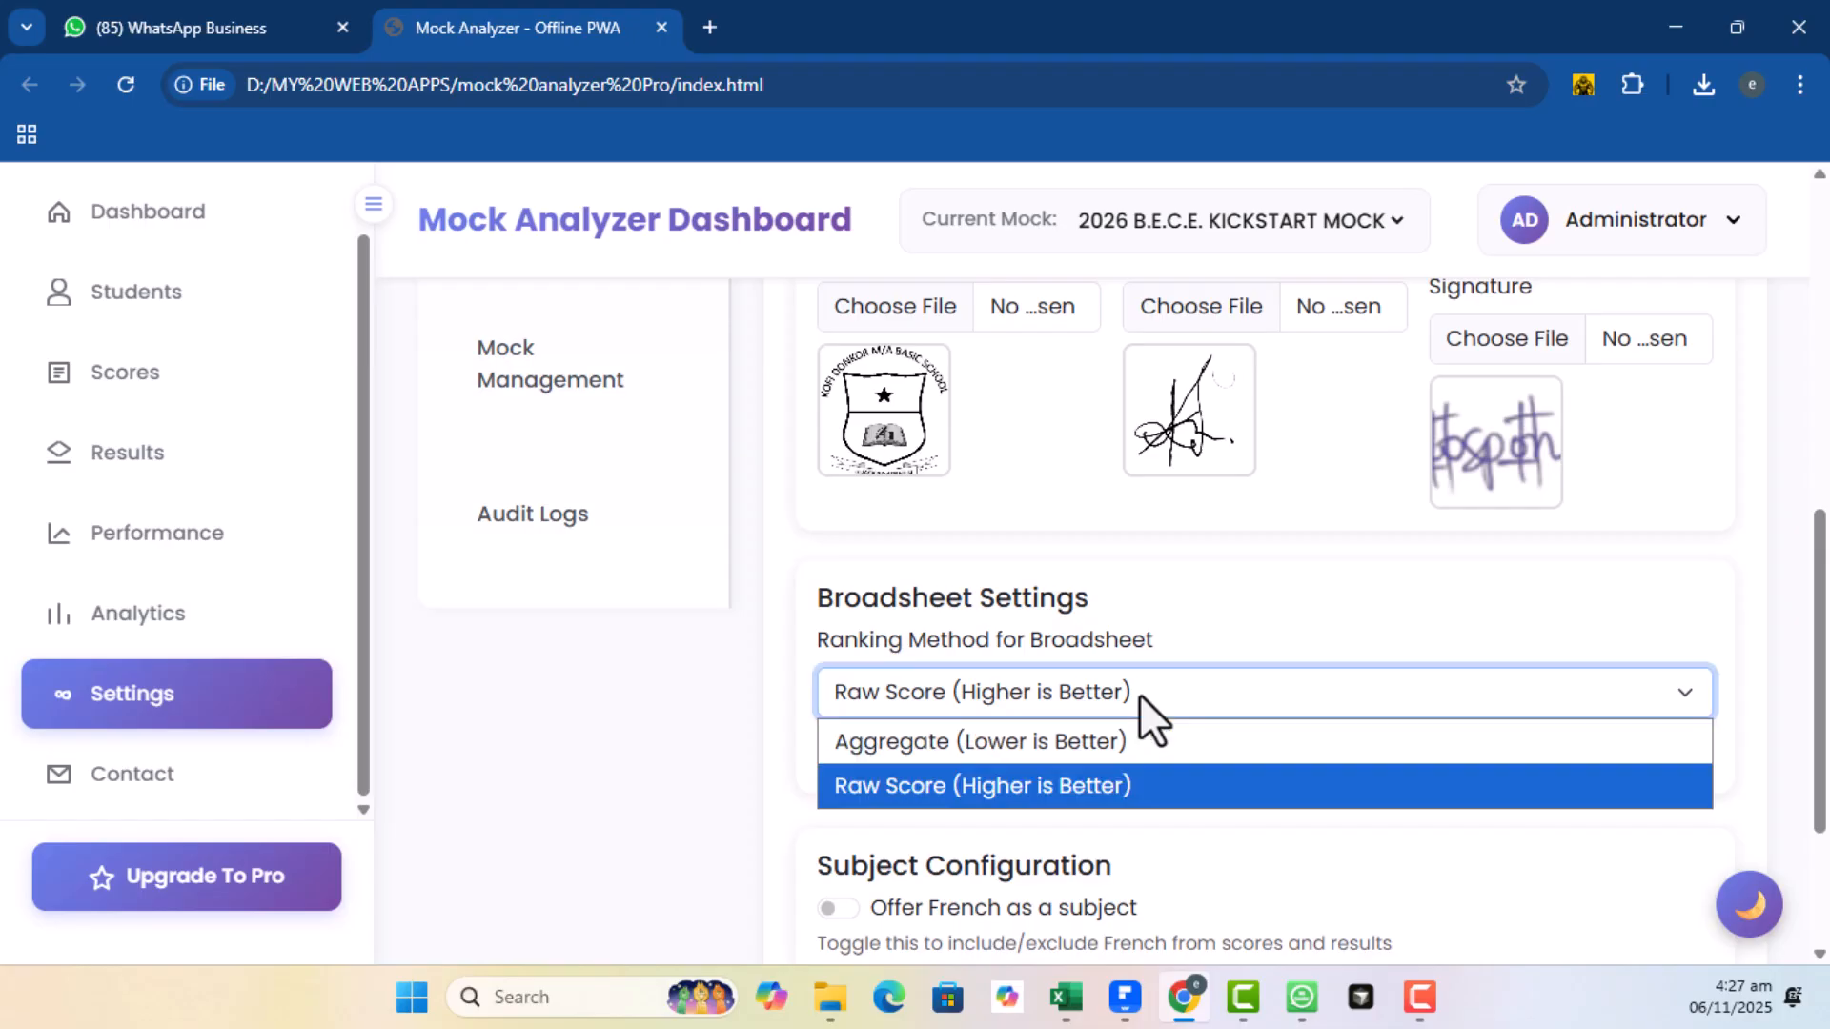
pyautogui.click(1033, 751)
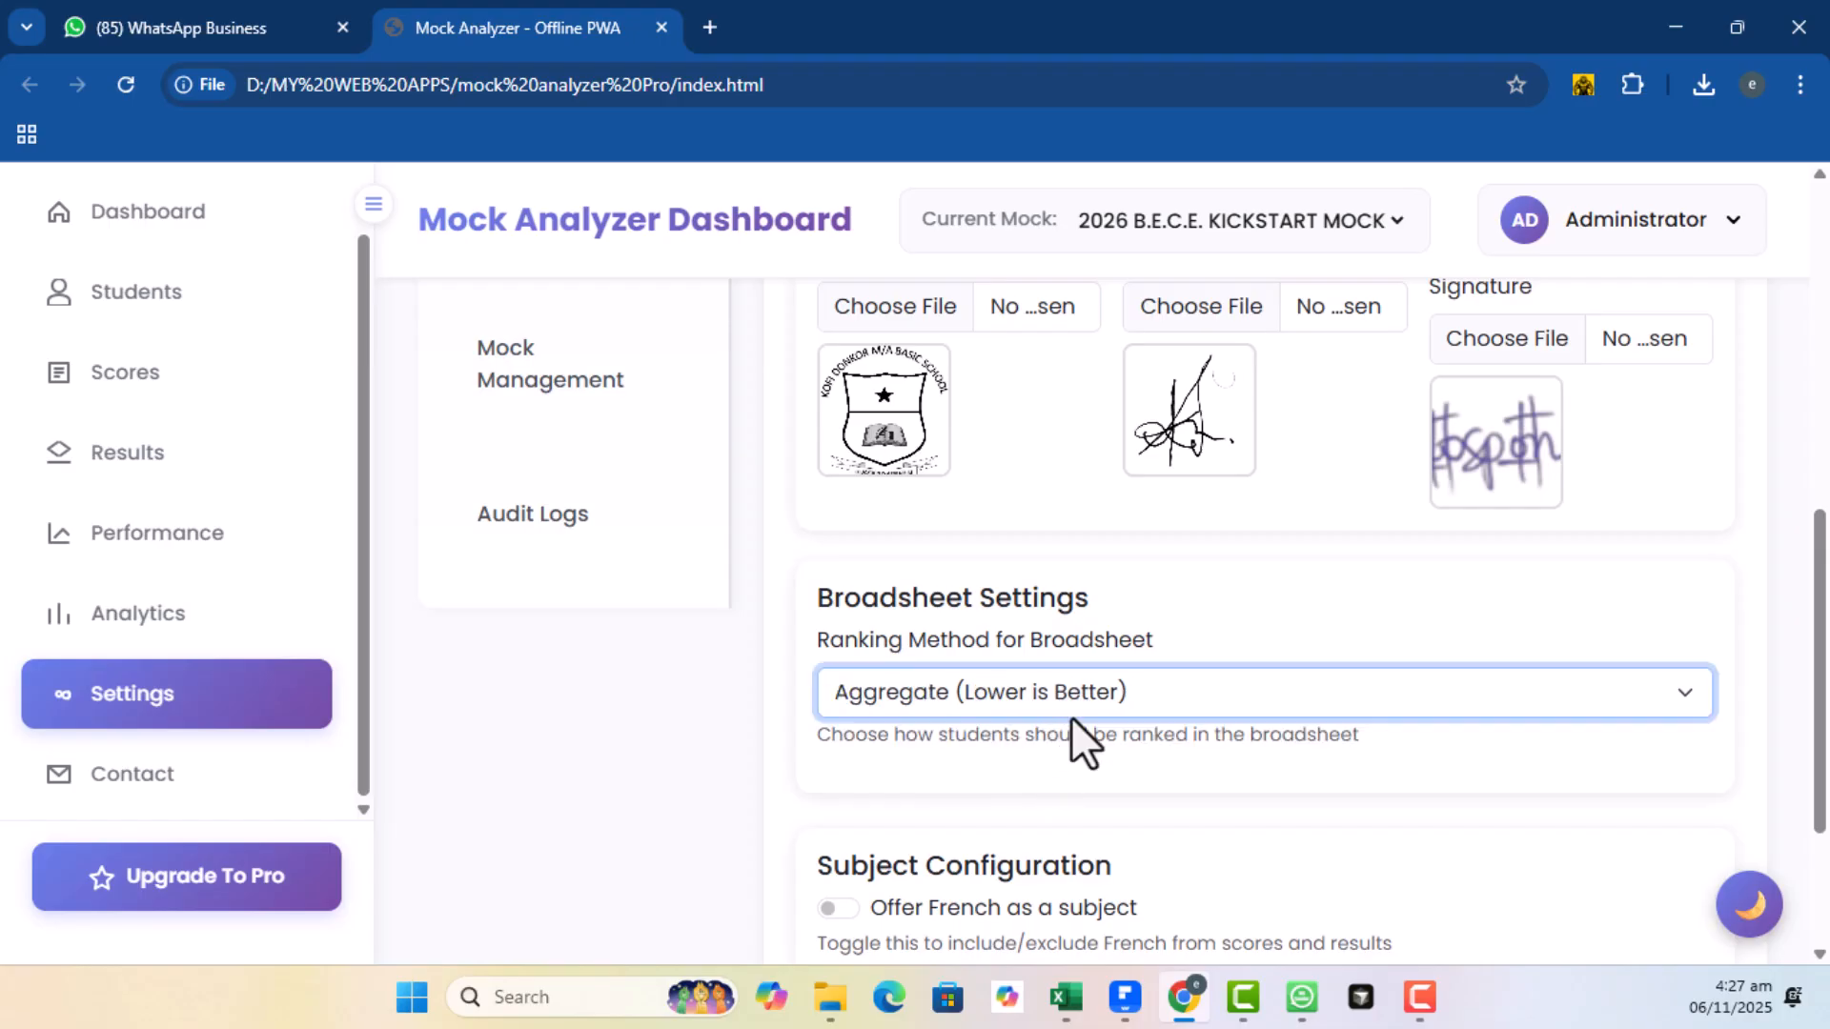
pyautogui.click(996, 711)
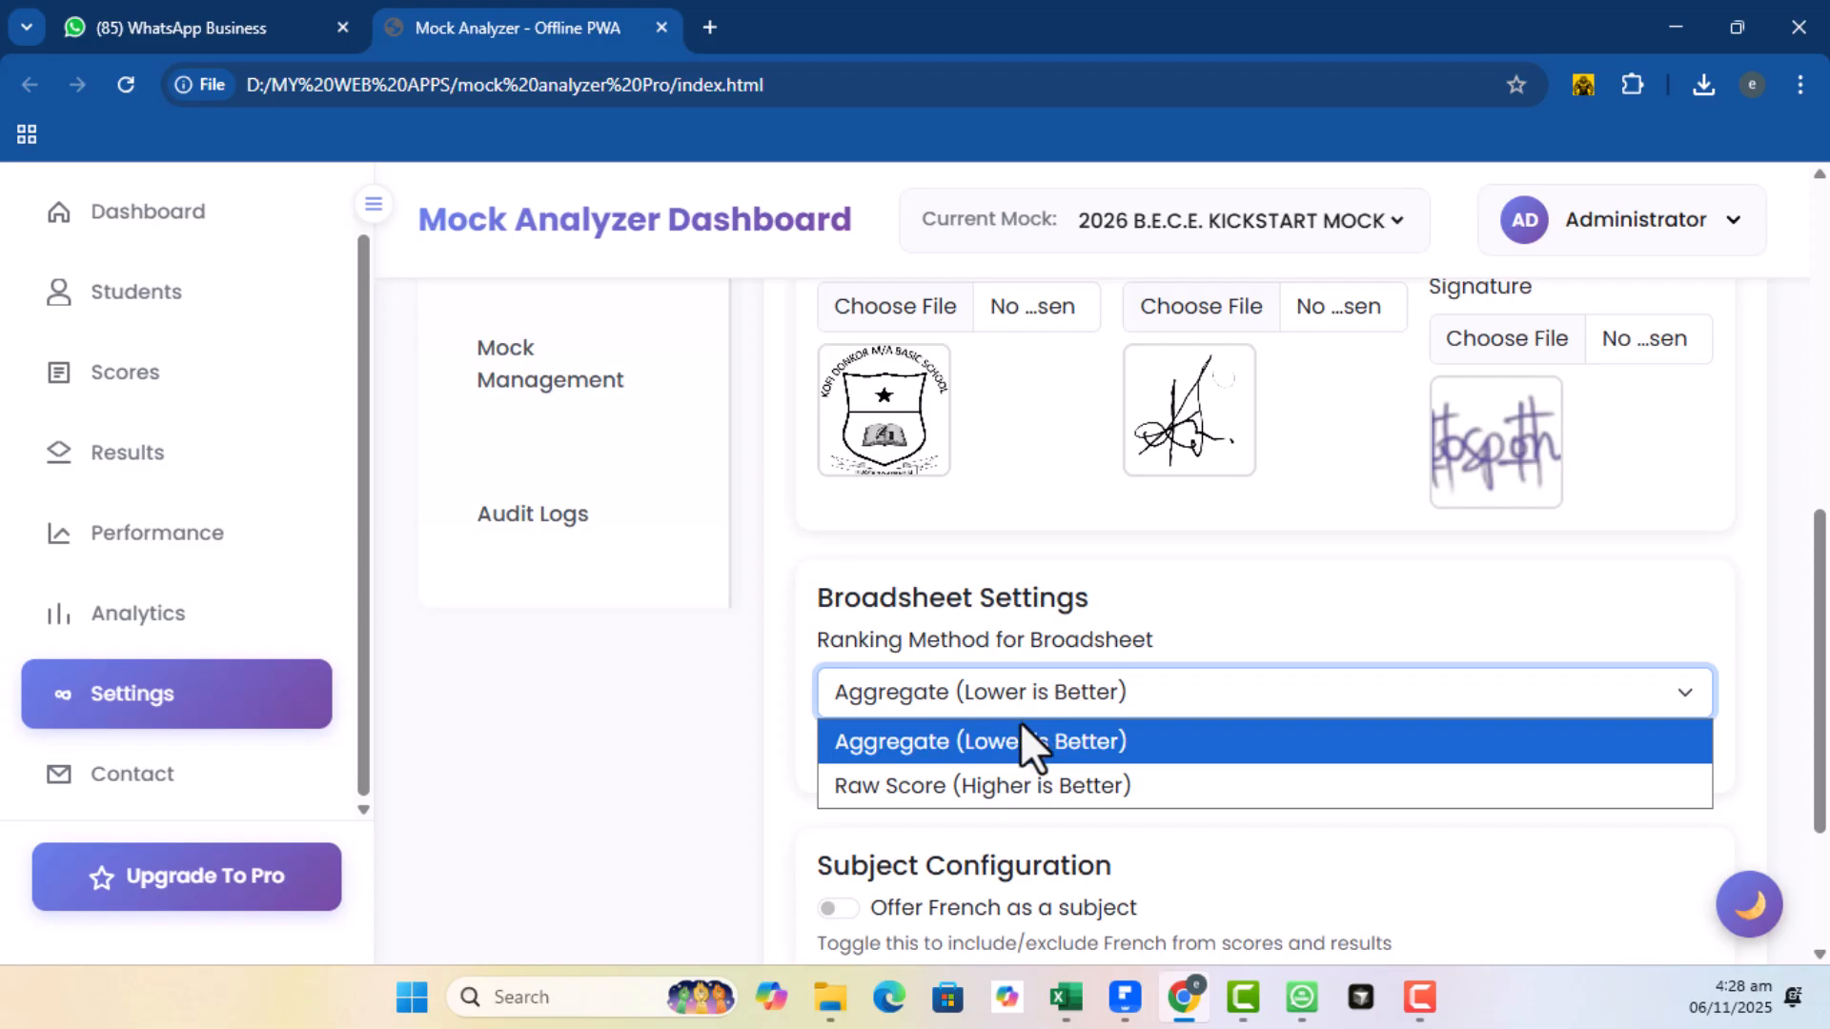
pyautogui.click(1004, 791)
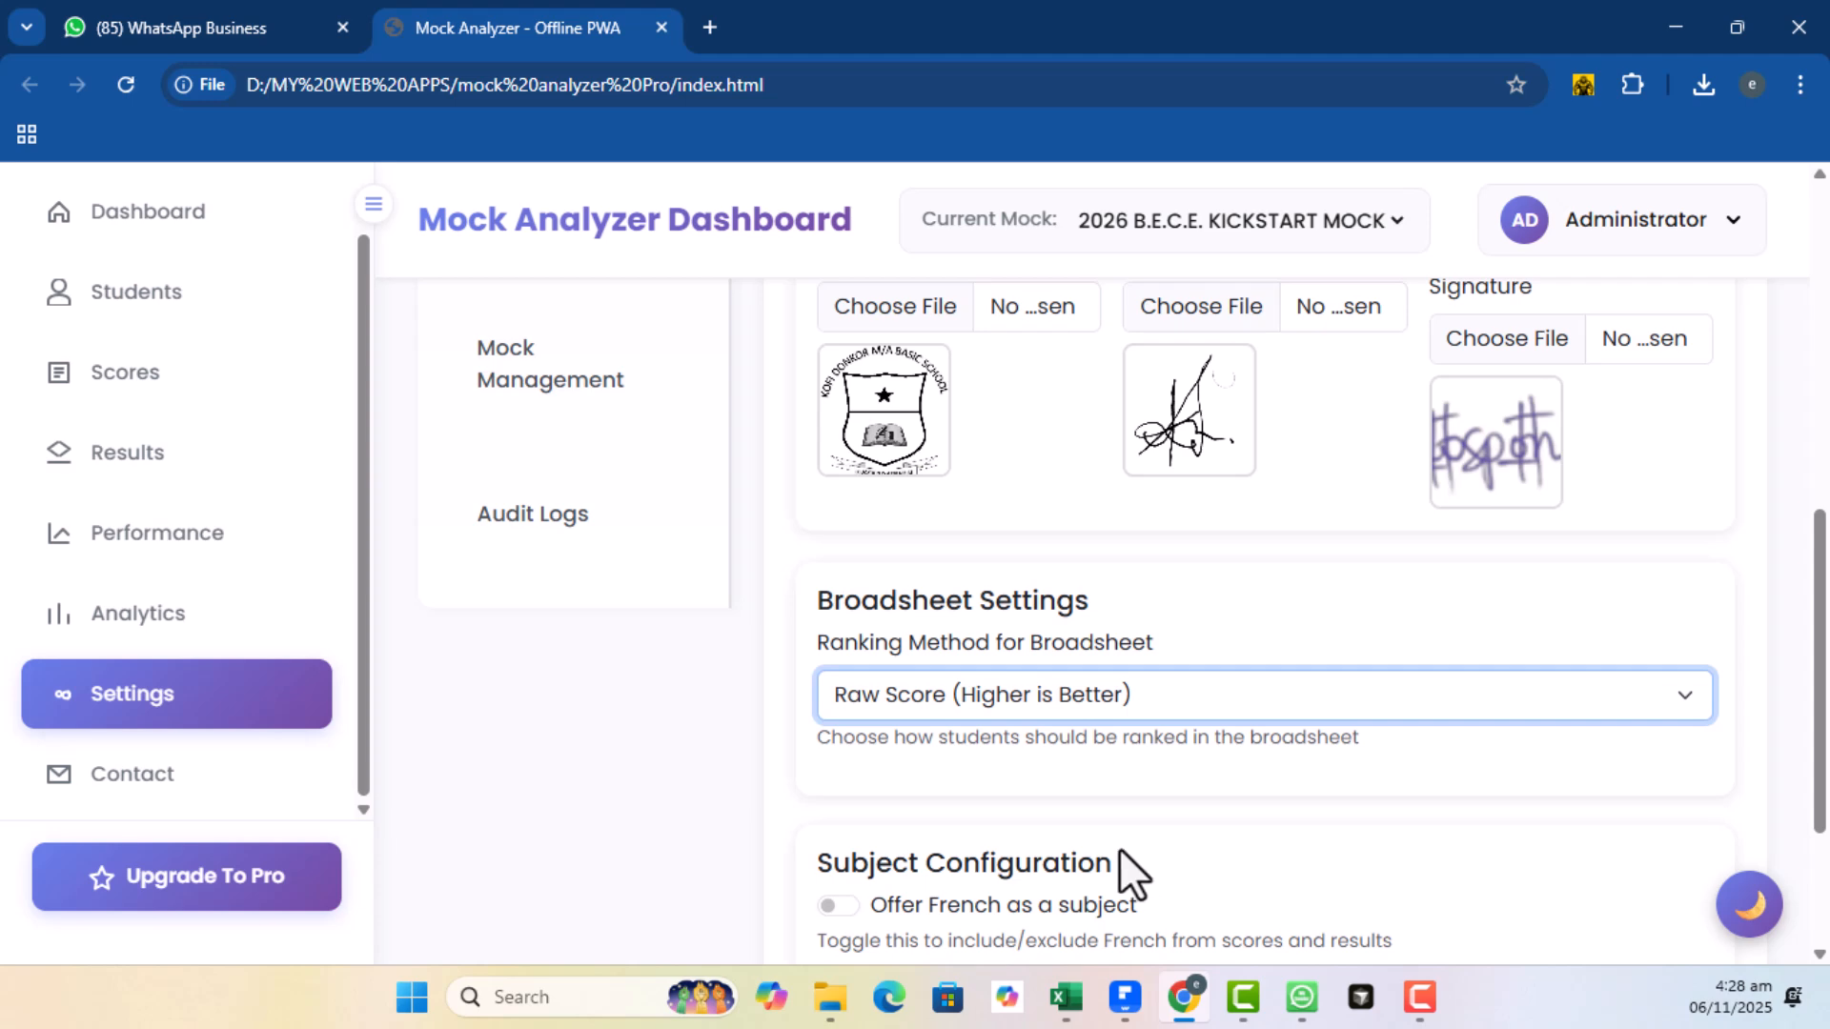
# Enable offering French as a subject in the Subject Configuration
pyautogui.scroll(-2, 1058, 735)
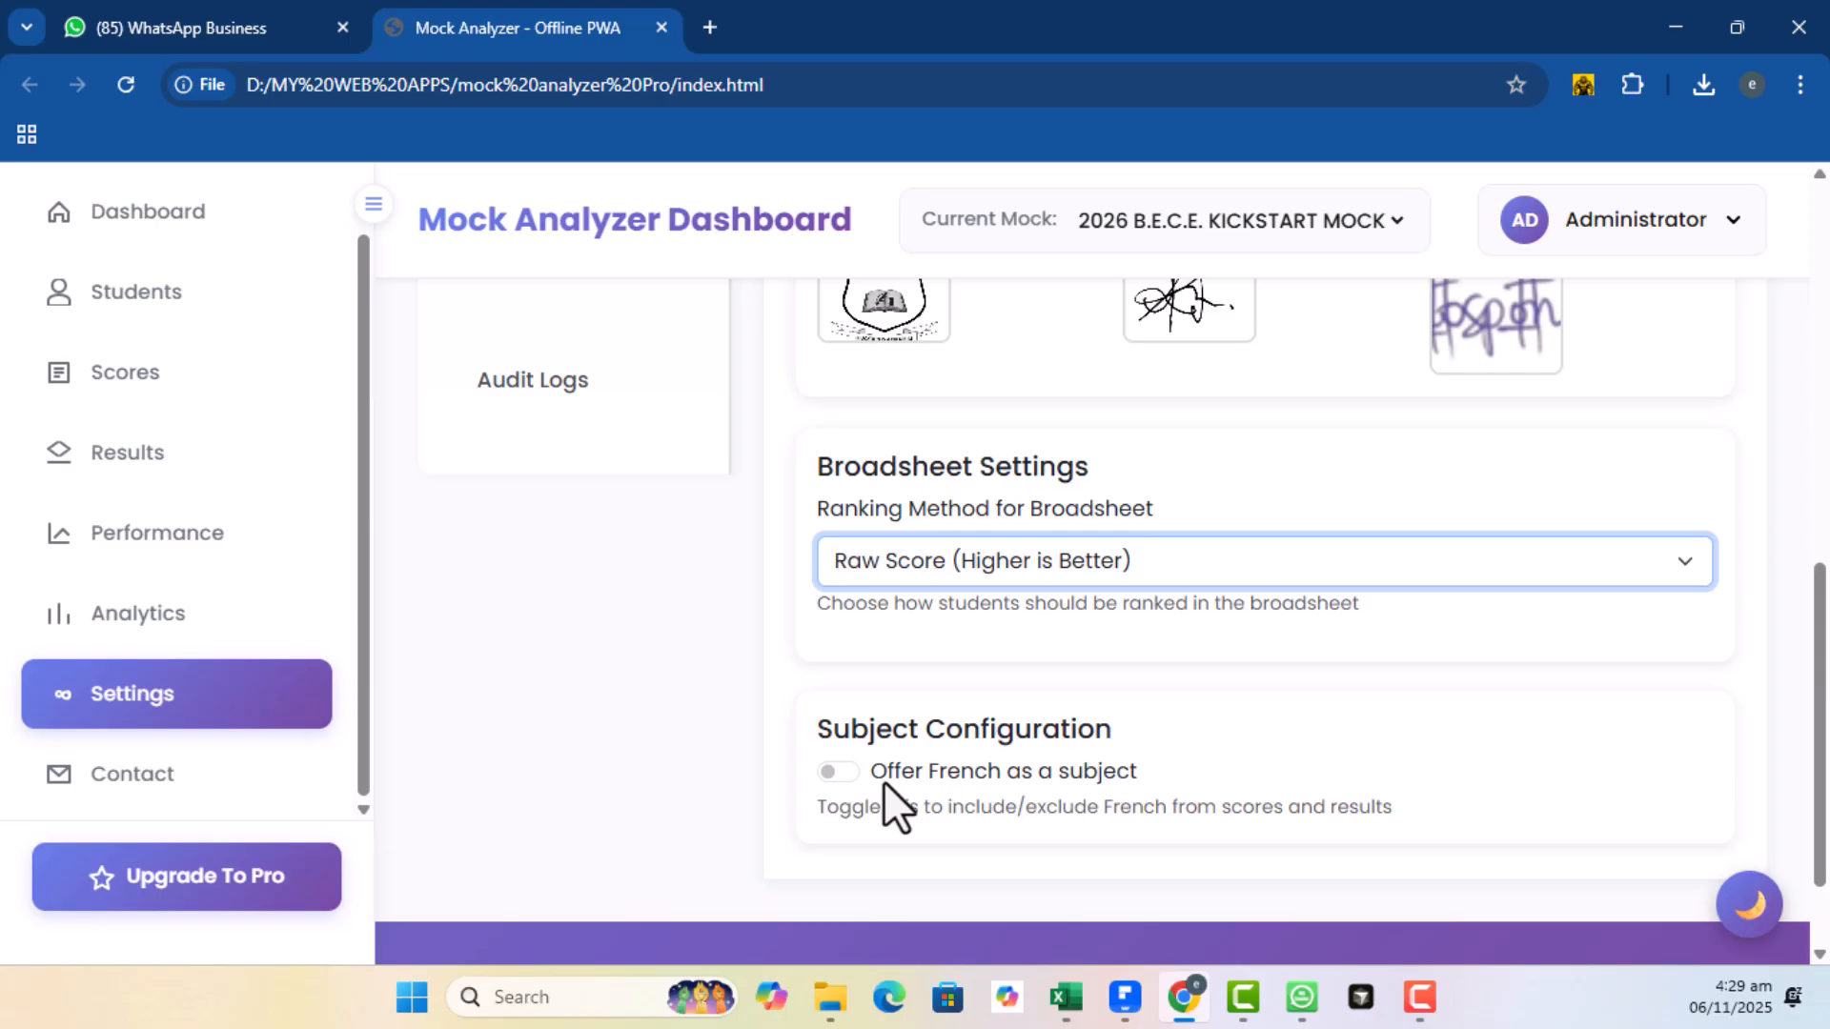
pyautogui.click(829, 770)
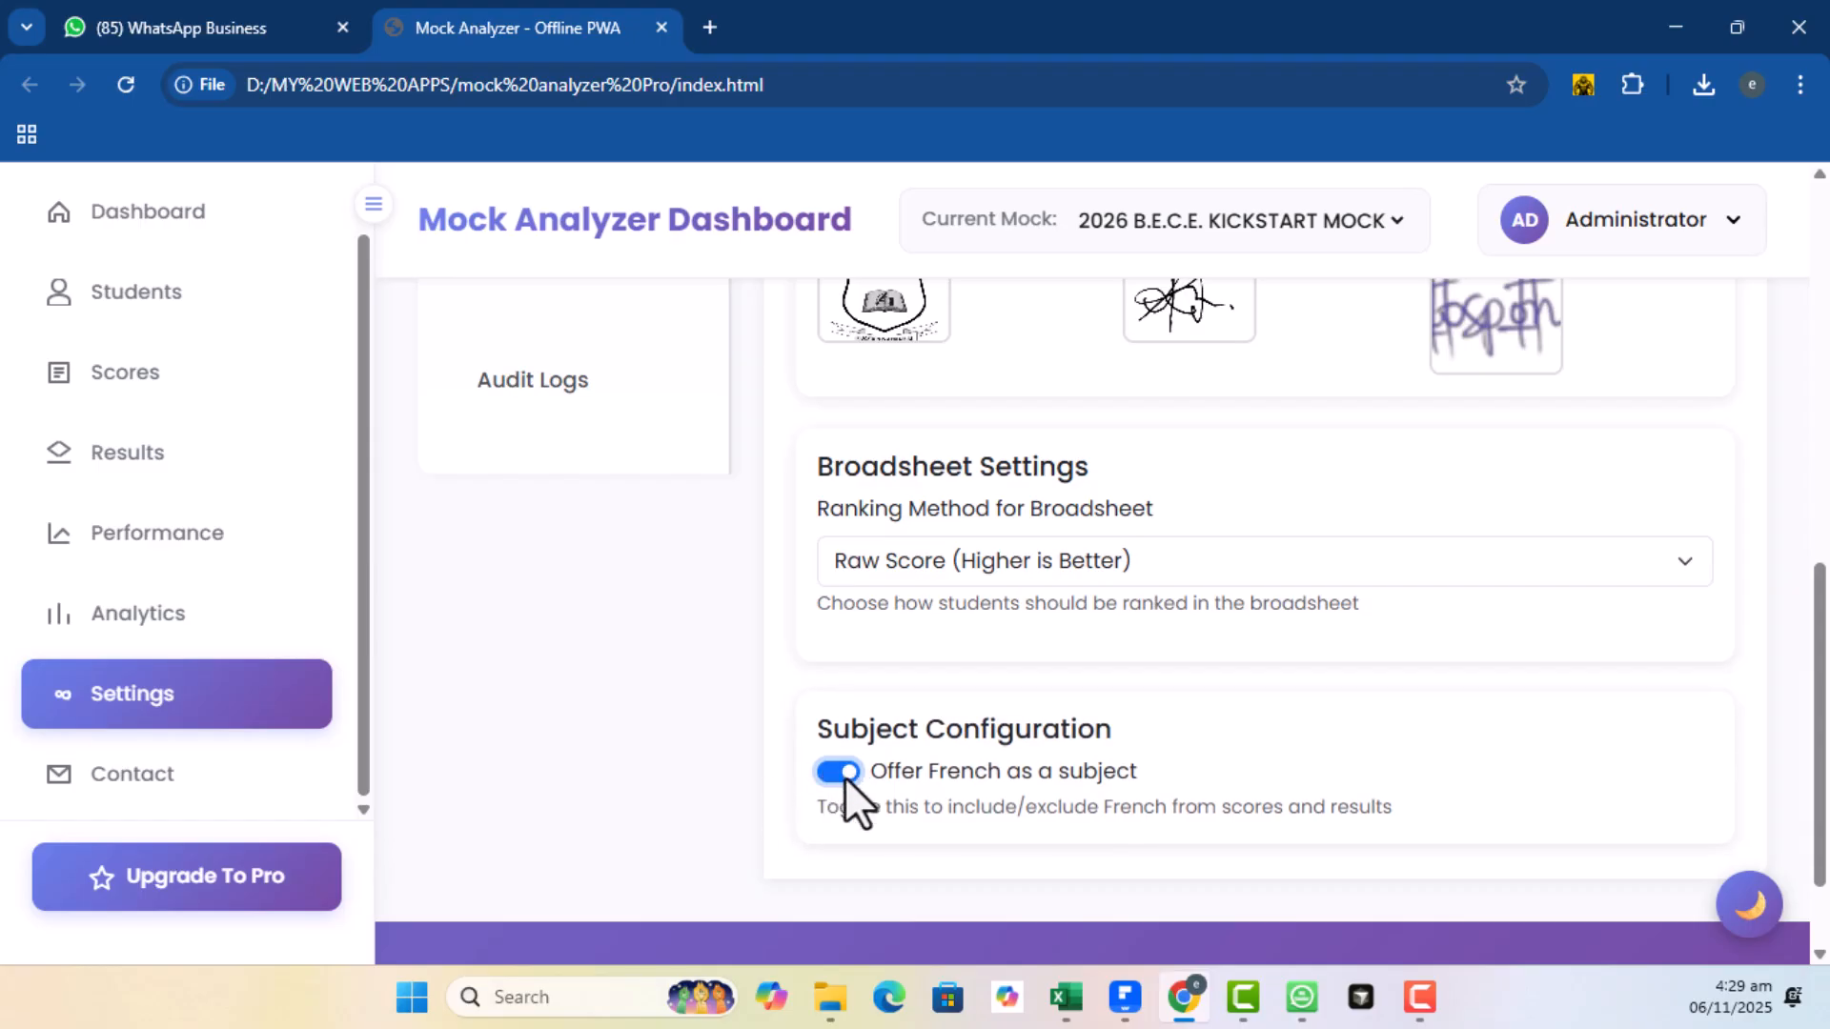
# Turn off offering French as a subject in the Subject Configuration and look back over the School Info settings
pyautogui.click(841, 772)
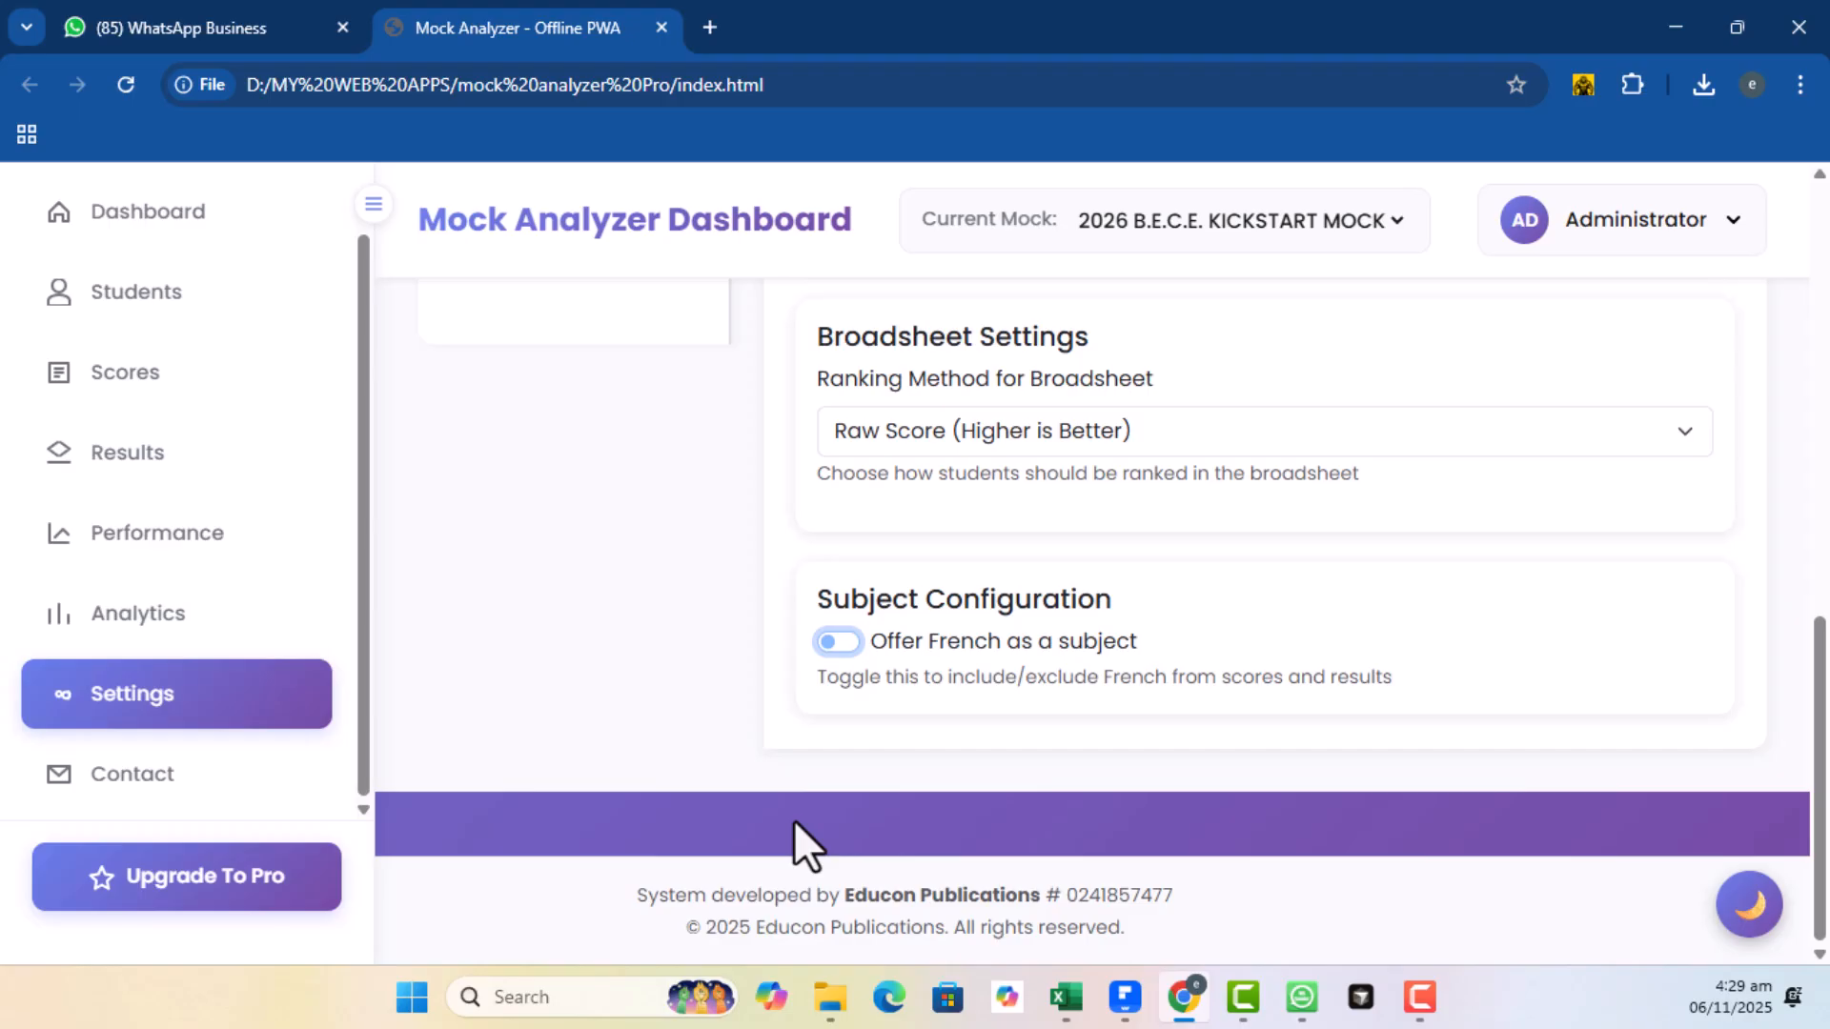
pyautogui.scroll(8, 794, 822)
pyautogui.scroll(3, 793, 820)
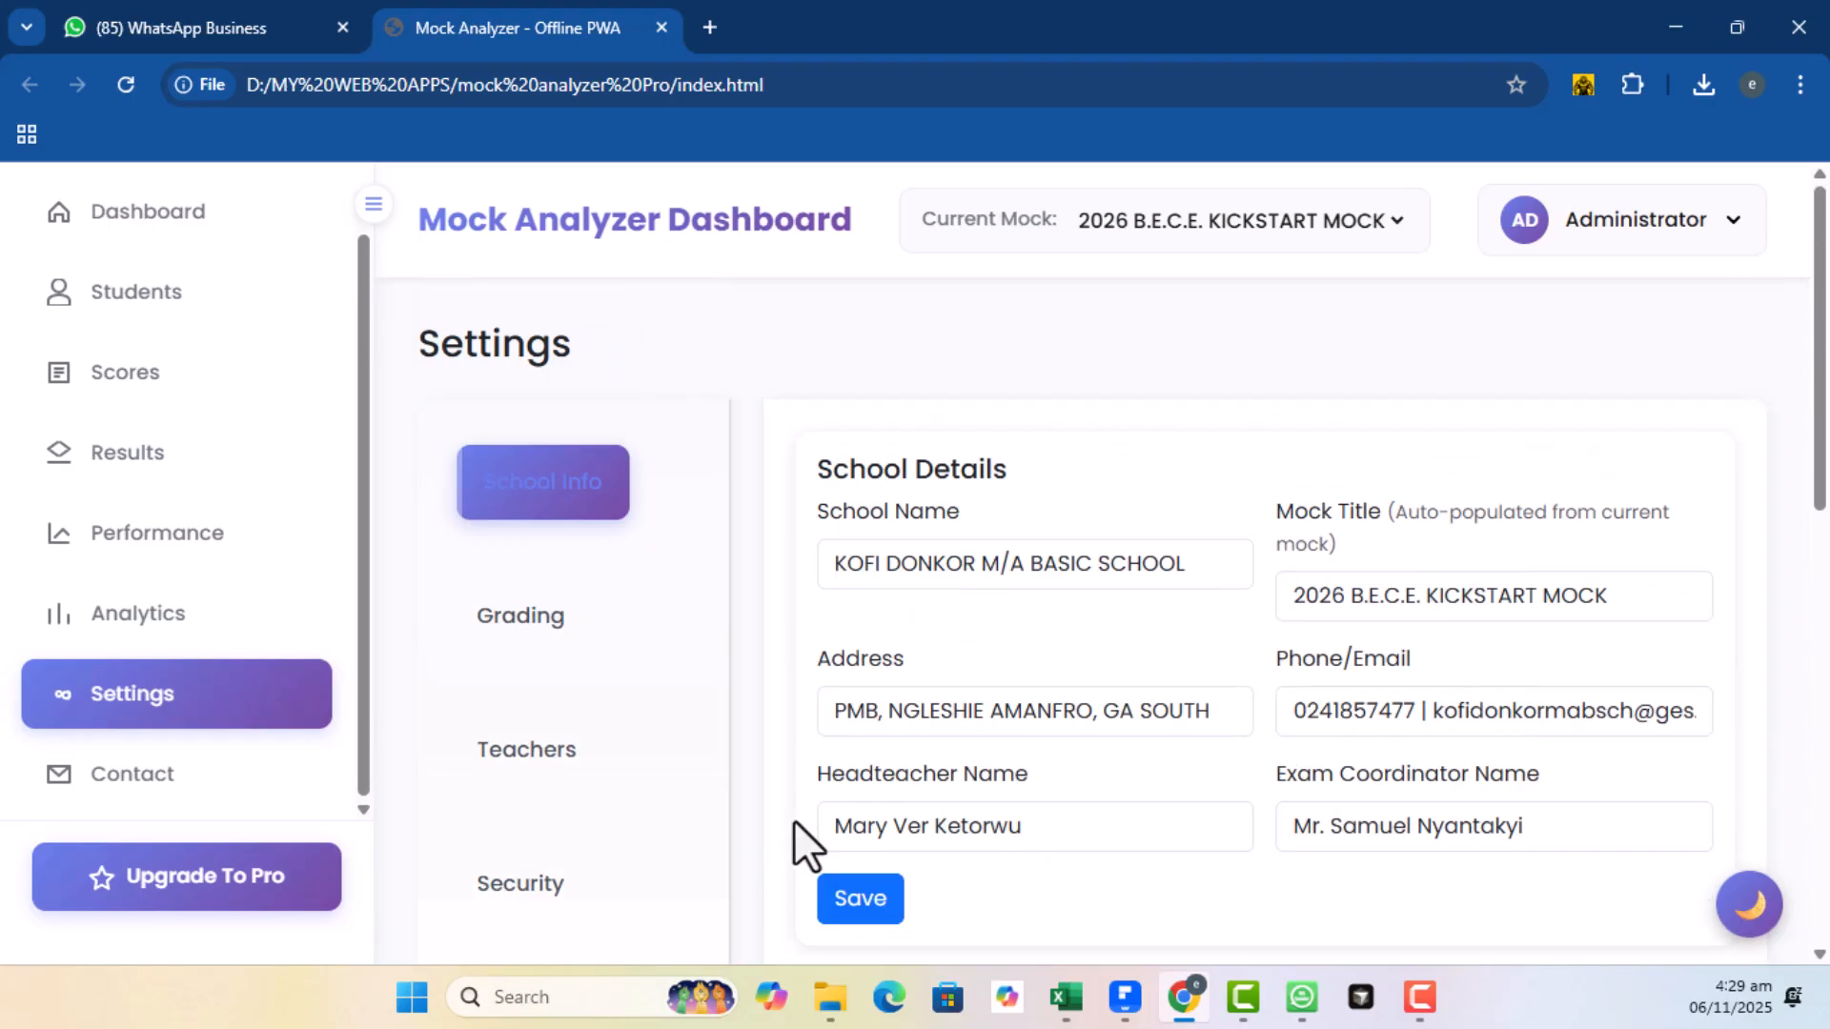
pyautogui.scroll(-10, 1233, 943)
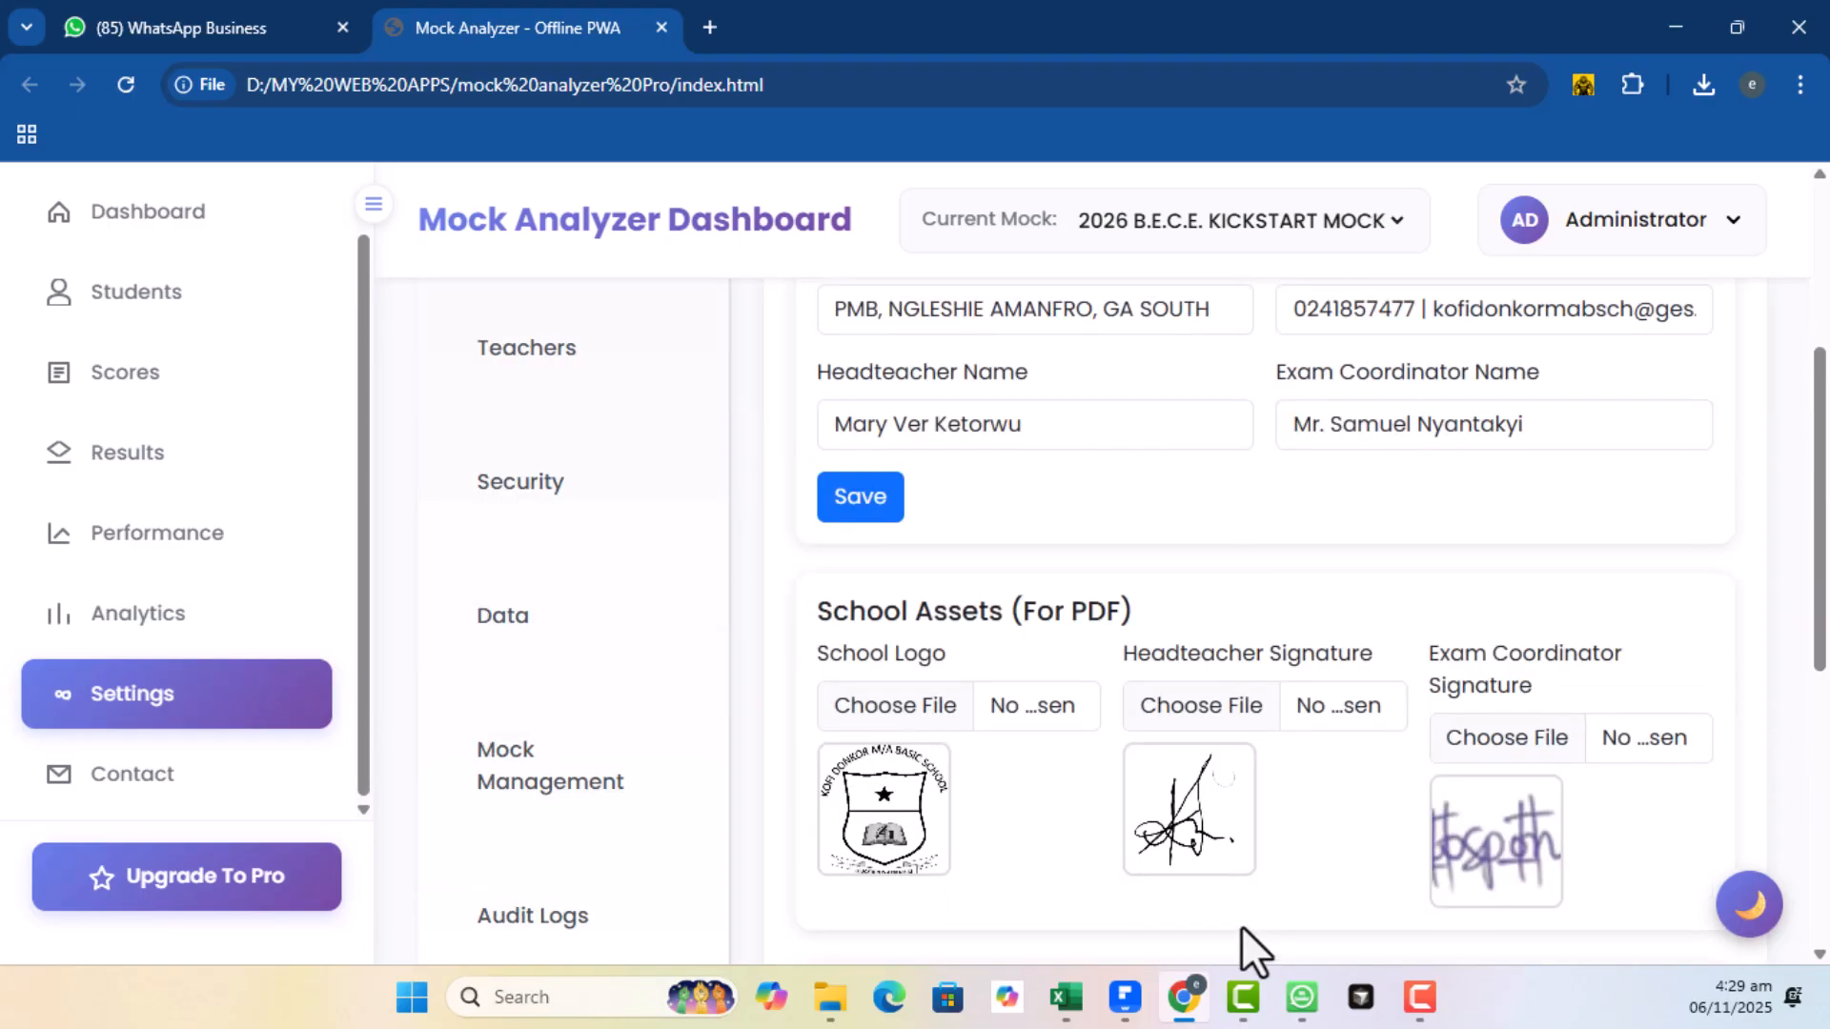
pyautogui.scroll(10, 1220, 819)
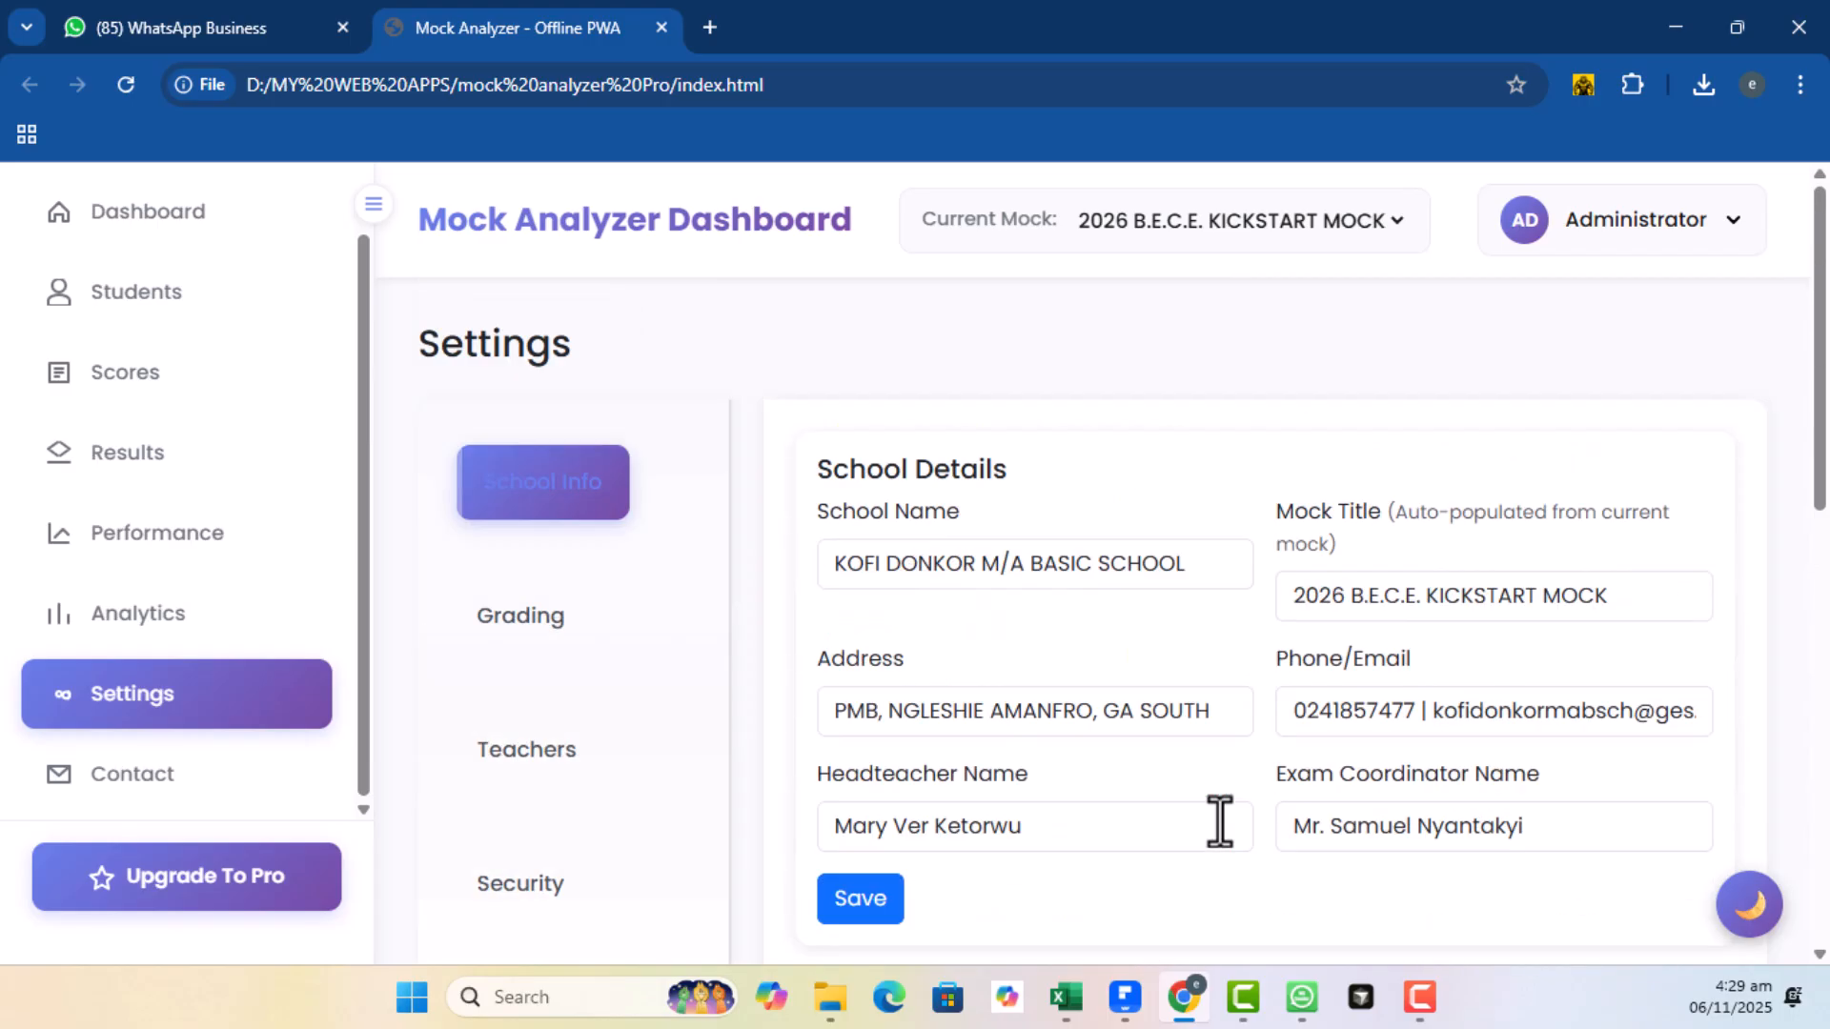
# Open the Grading settings and look through the available Pass Grade options without changing the selection
pyautogui.click(514, 619)
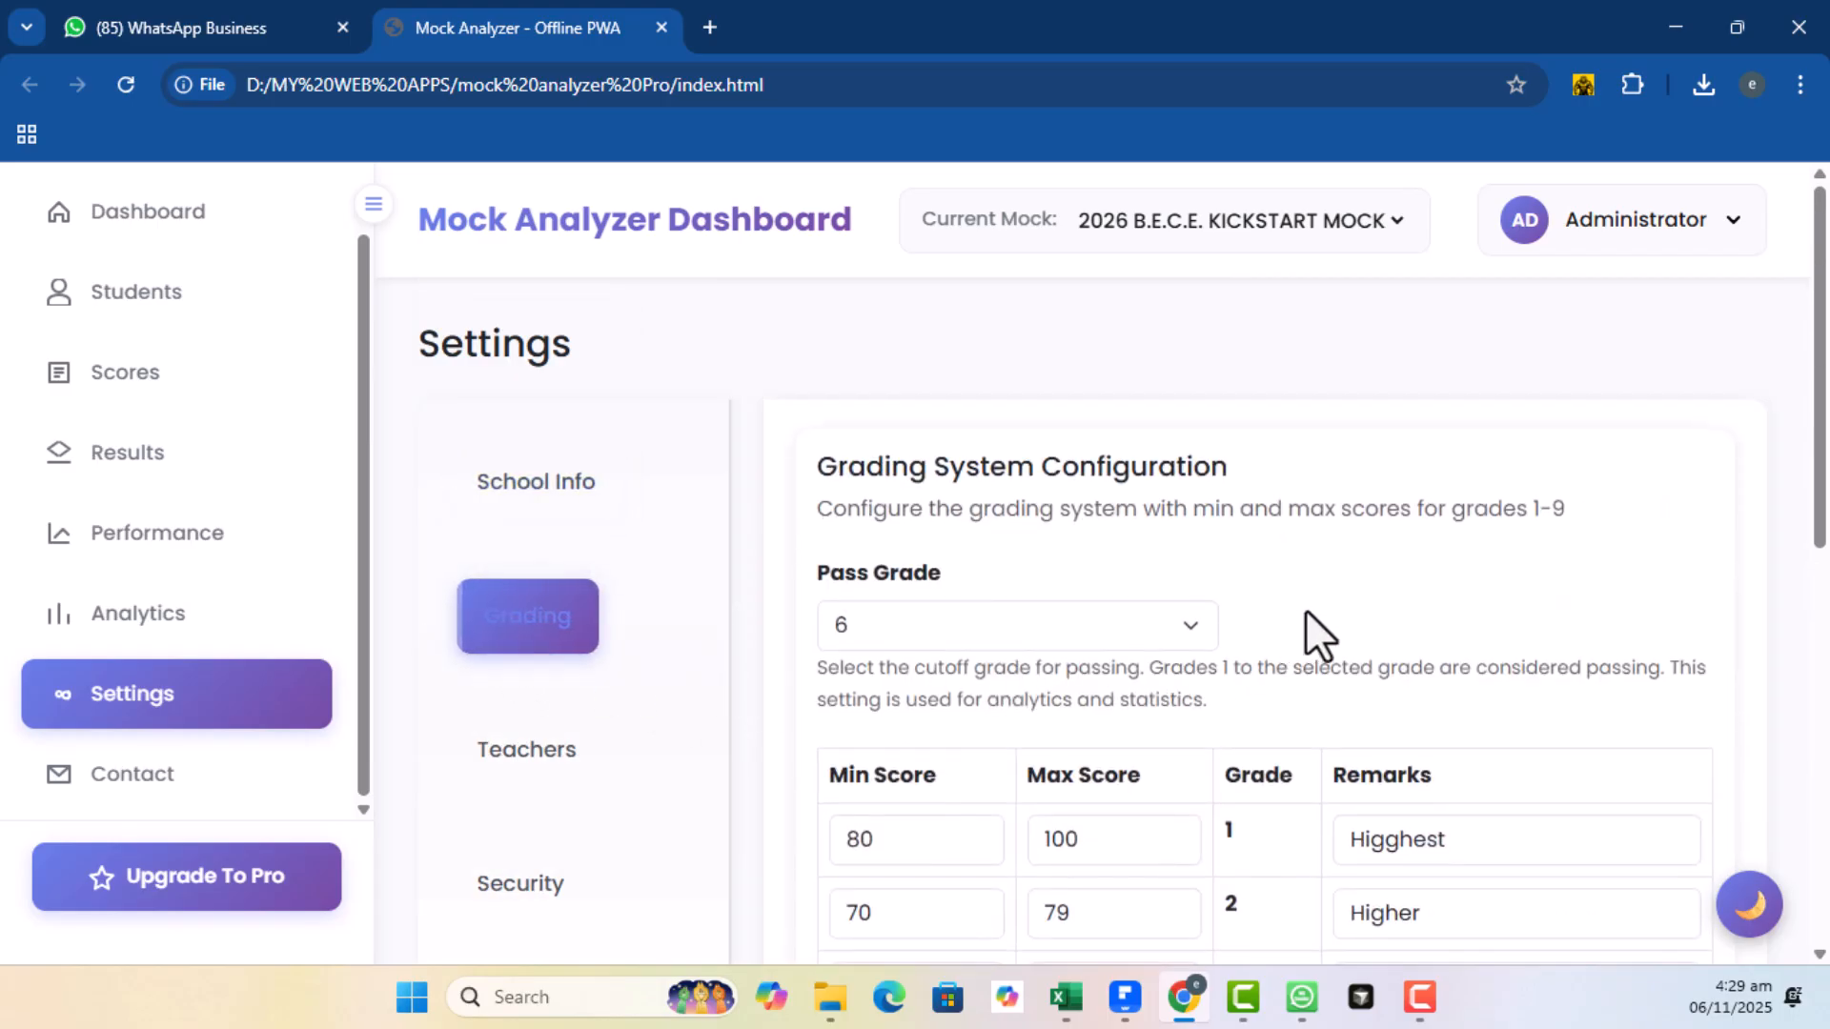
pyautogui.scroll(-1, 1336, 601)
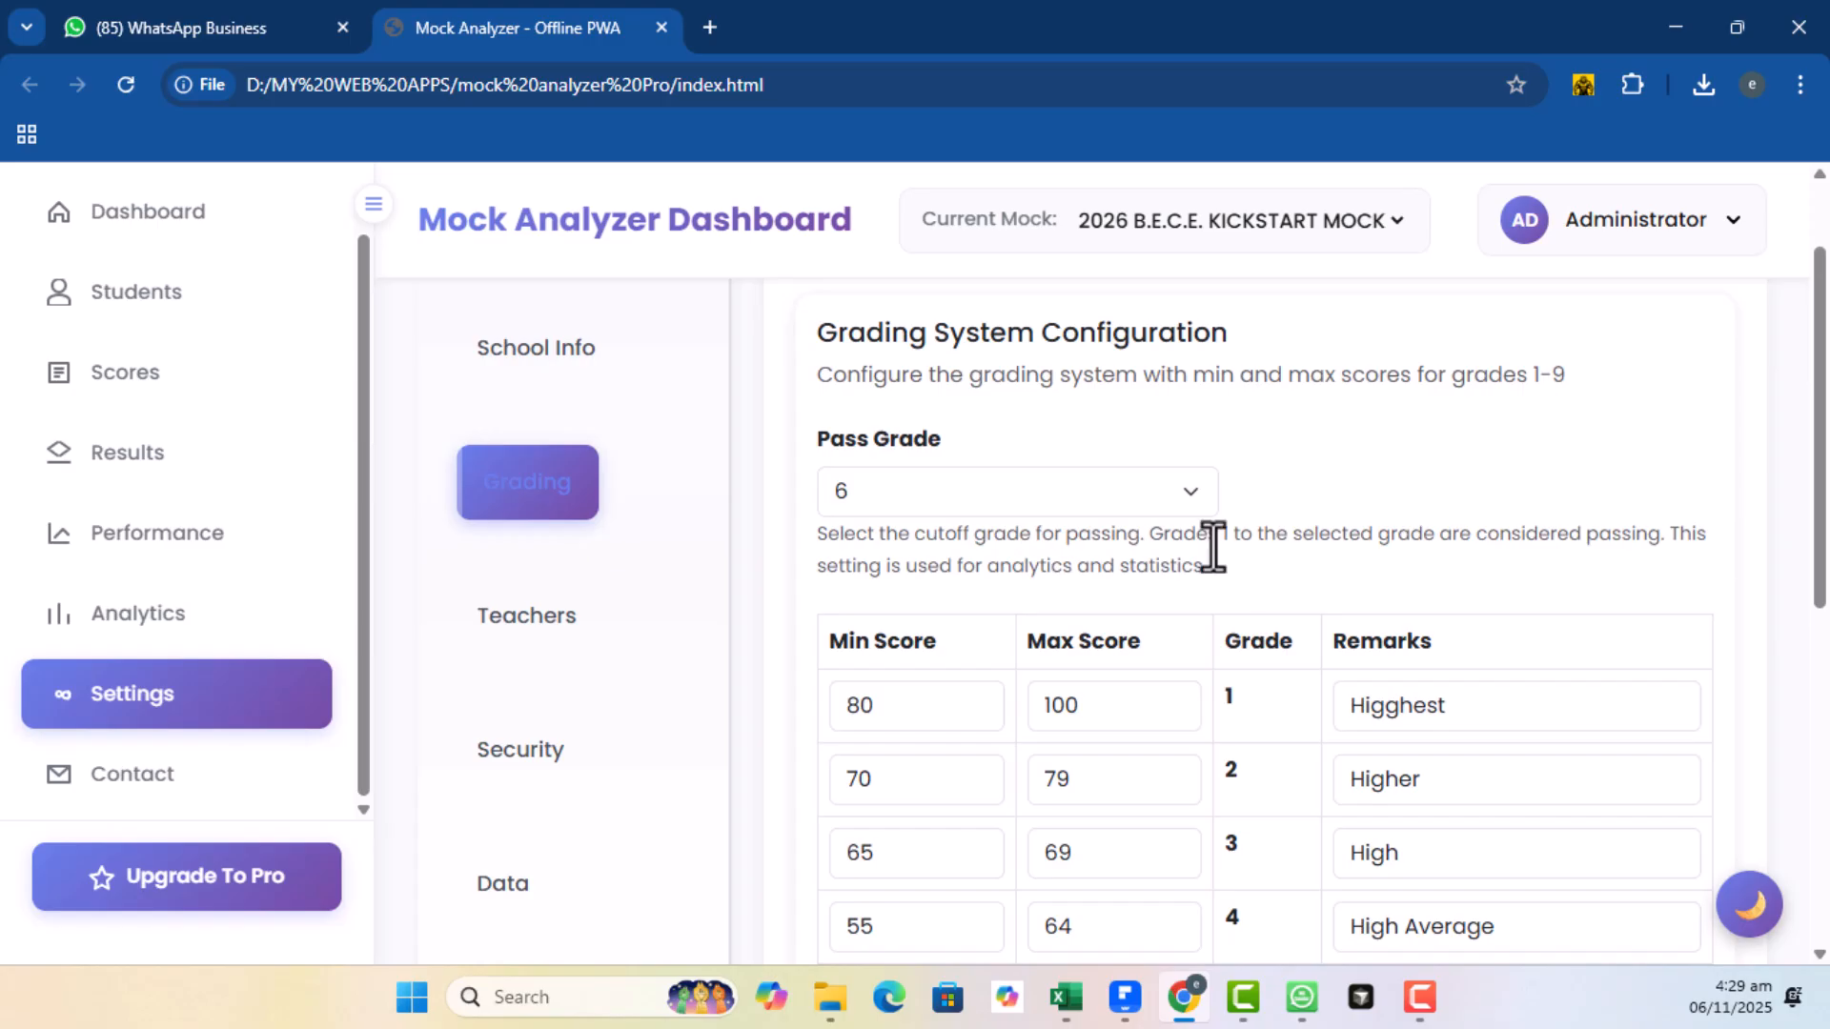
pyautogui.click(1188, 491)
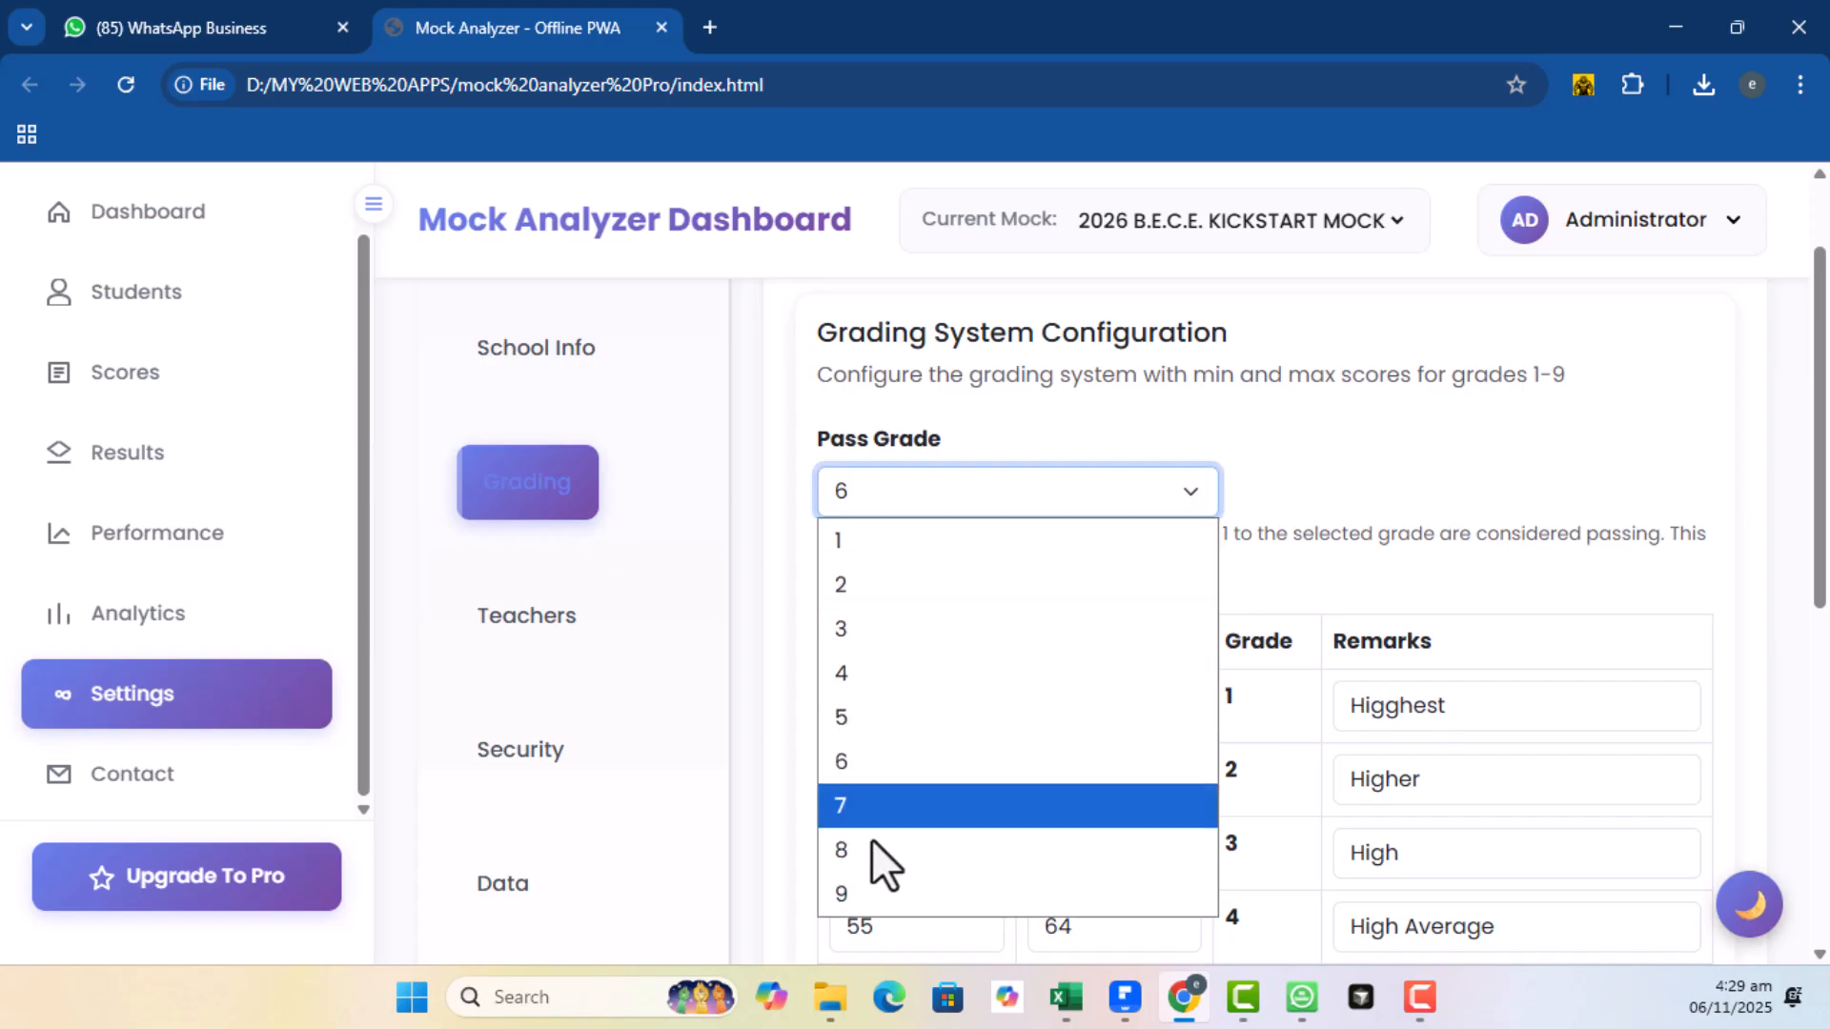
pyautogui.click(1278, 471)
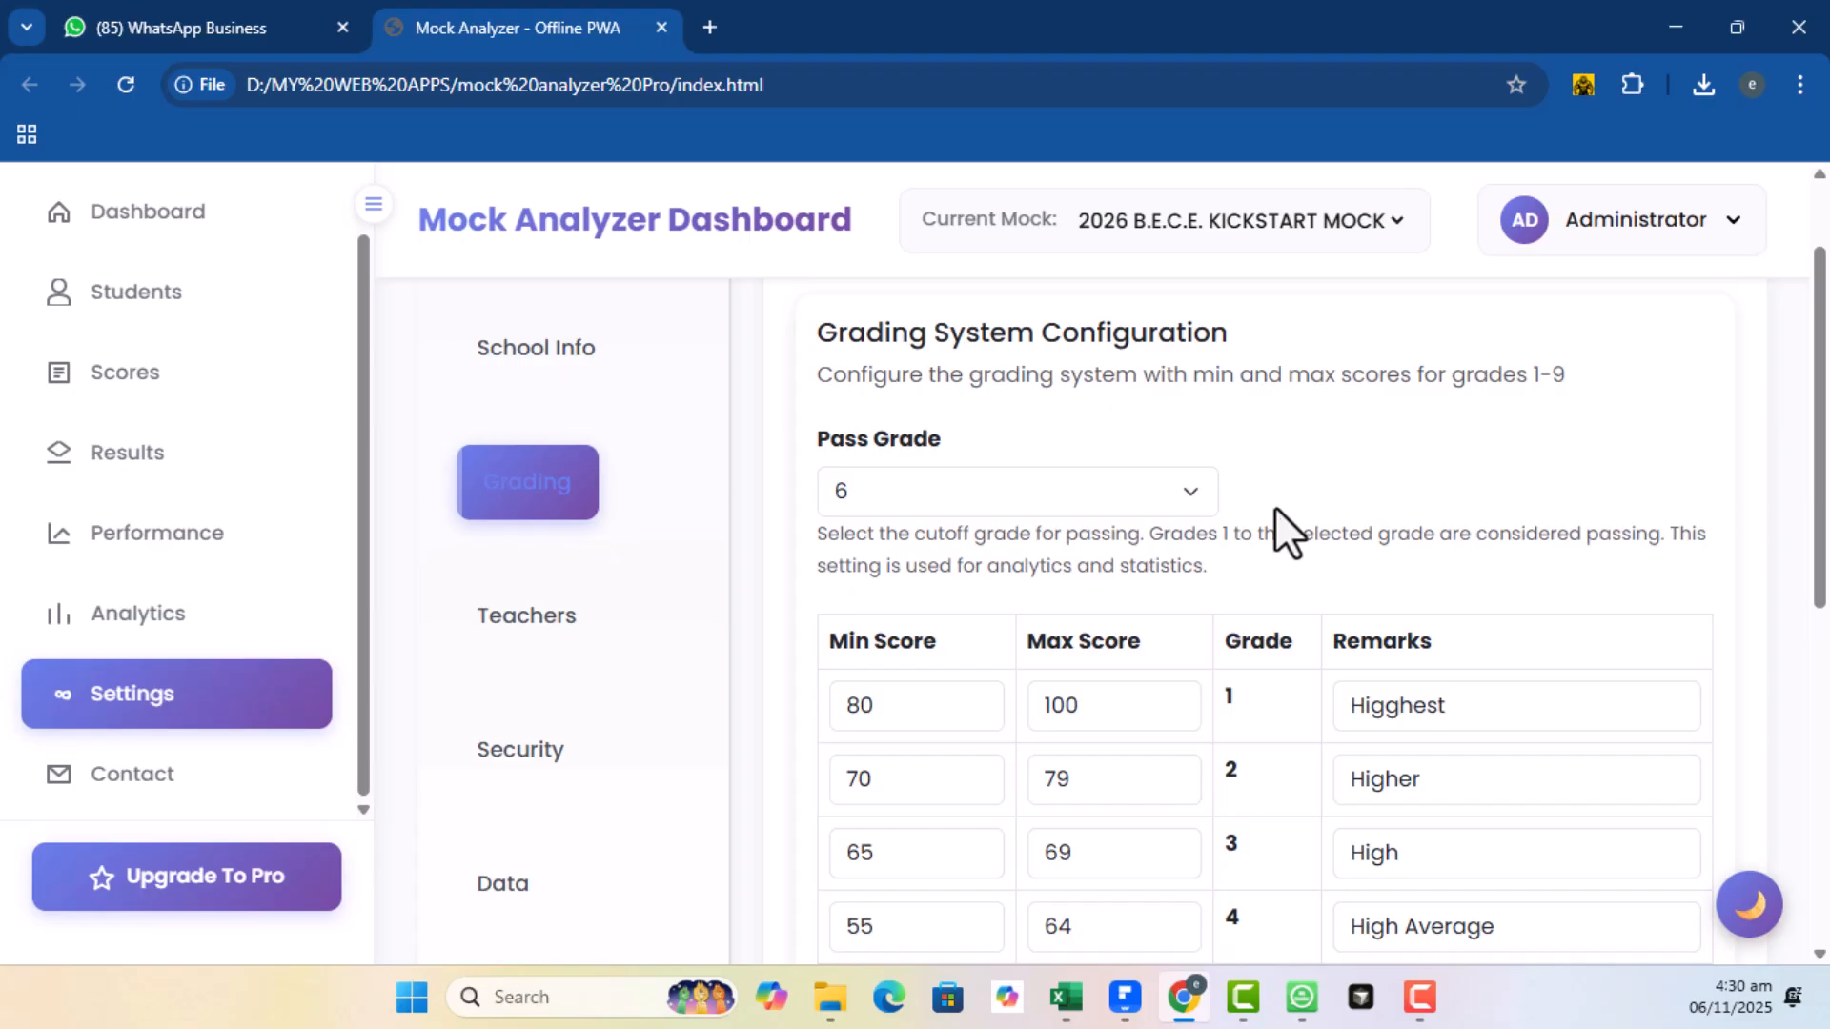
# Try 5 as the Pass Grade cutoff and set it back to 6
pyautogui.click(1208, 484)
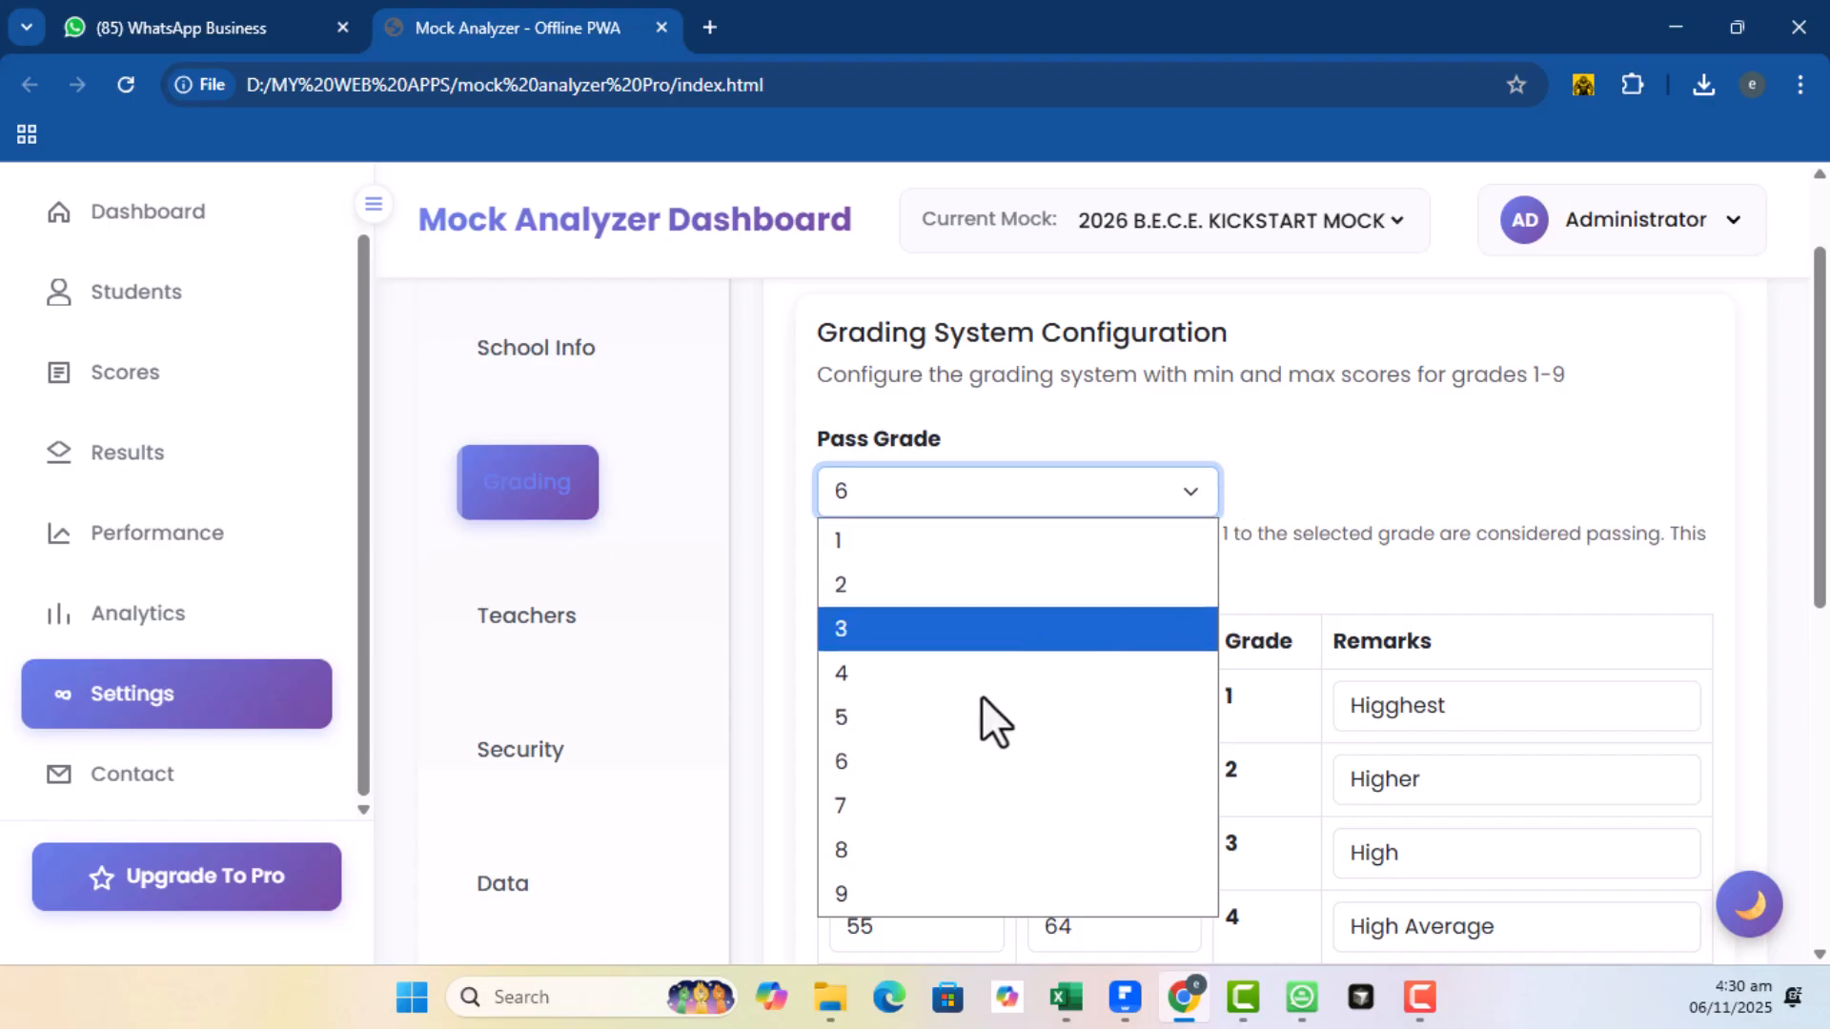
pyautogui.click(982, 729)
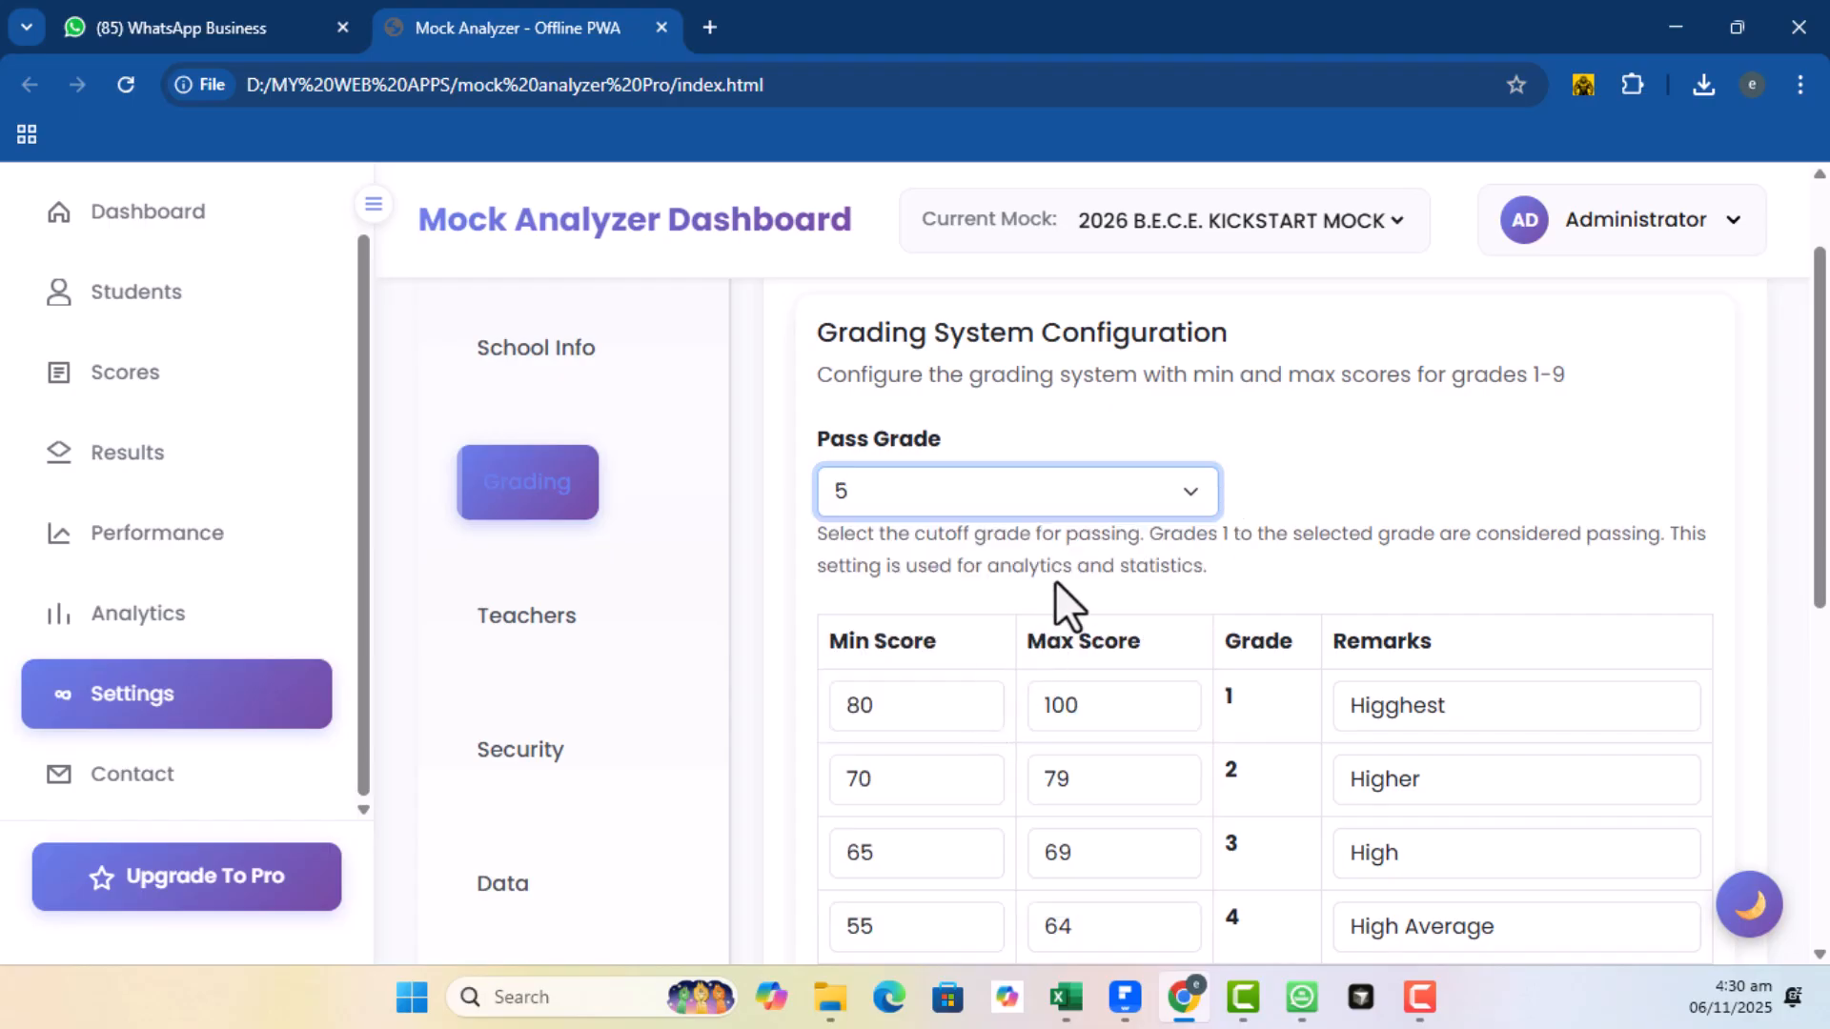
pyautogui.click(1139, 495)
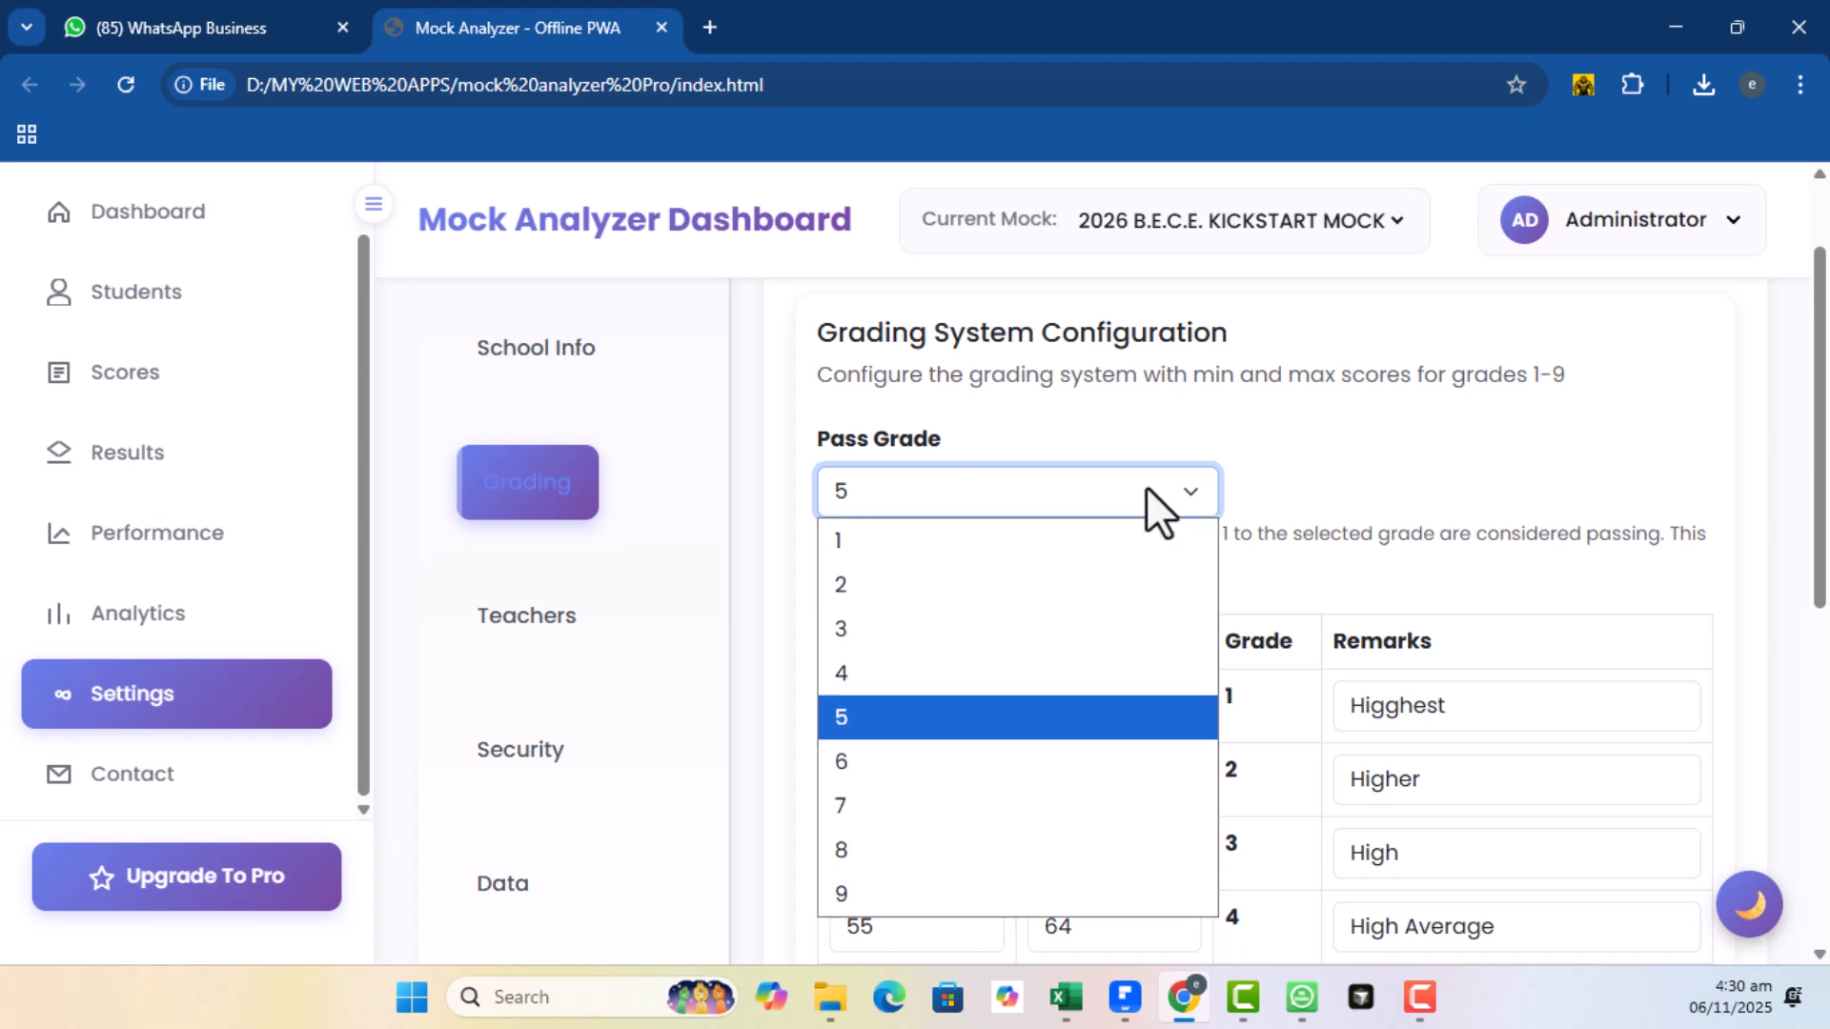
pyautogui.click(957, 760)
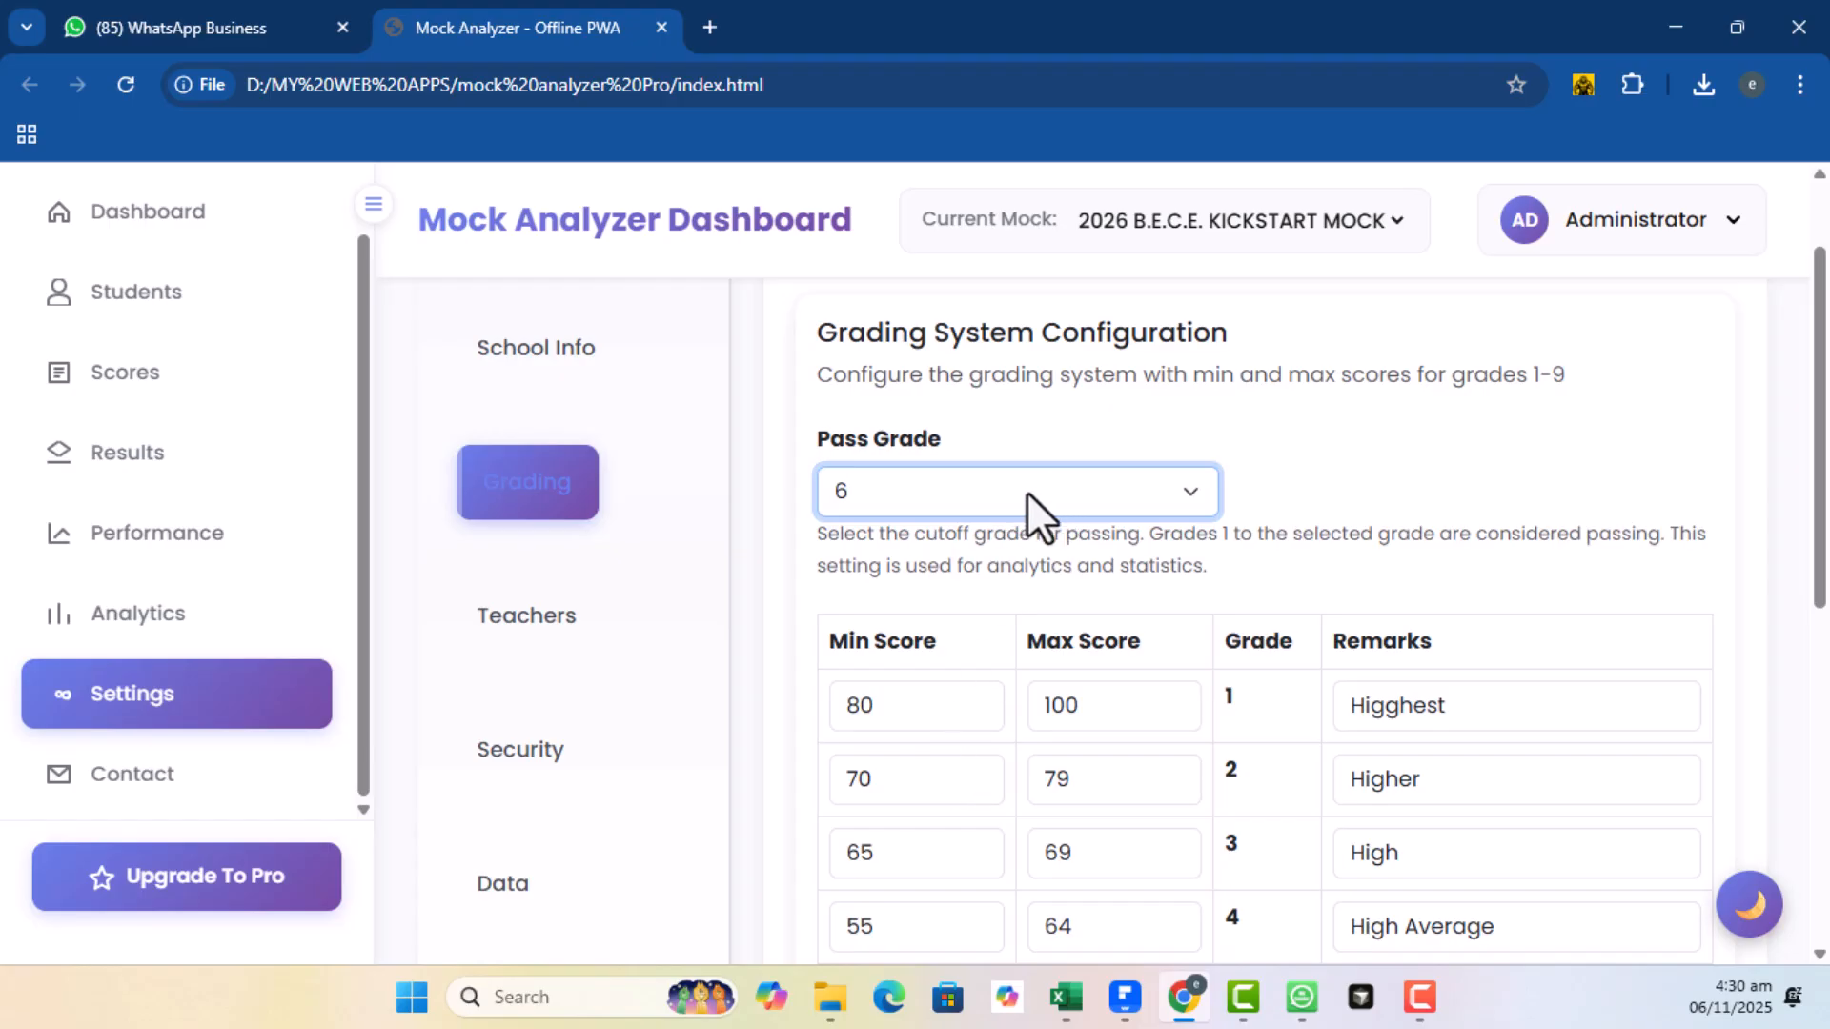
# Examine the grading table's minimum scores, maximum scores and remarks for grades 1 to 9
pyautogui.scroll(-3, 1130, 603)
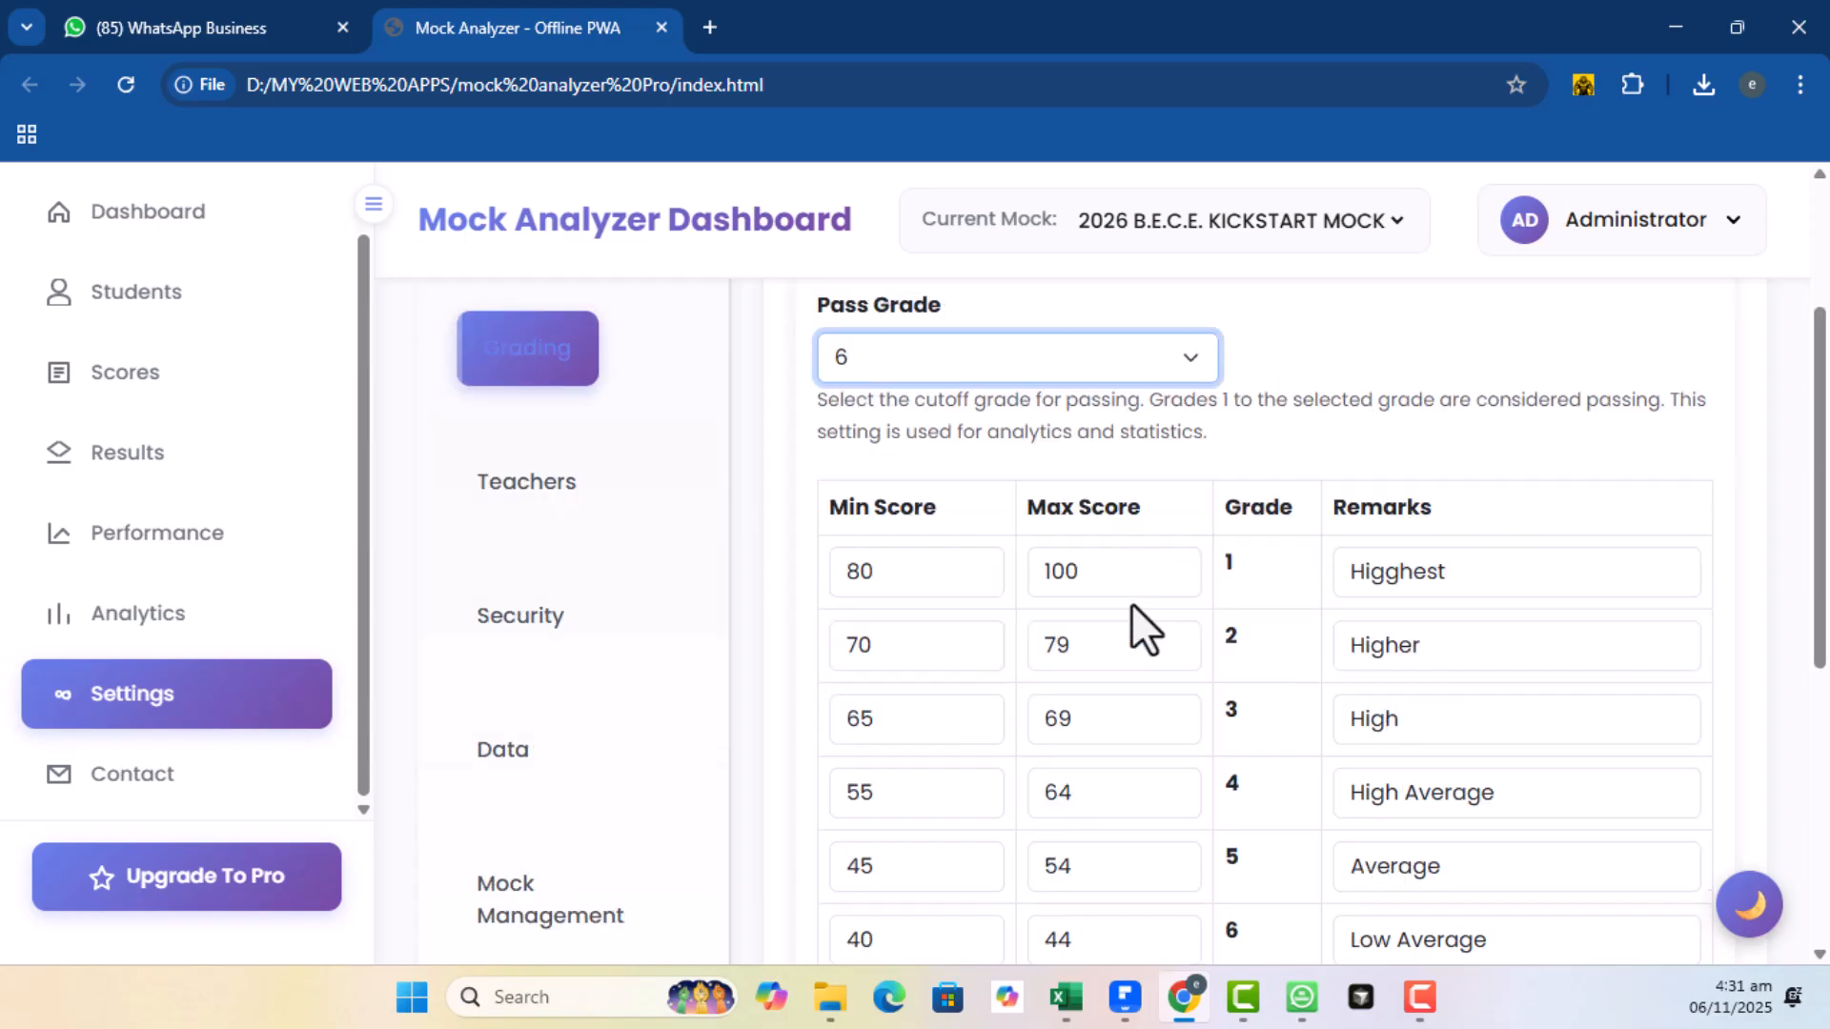
pyautogui.scroll(-2, 991, 529)
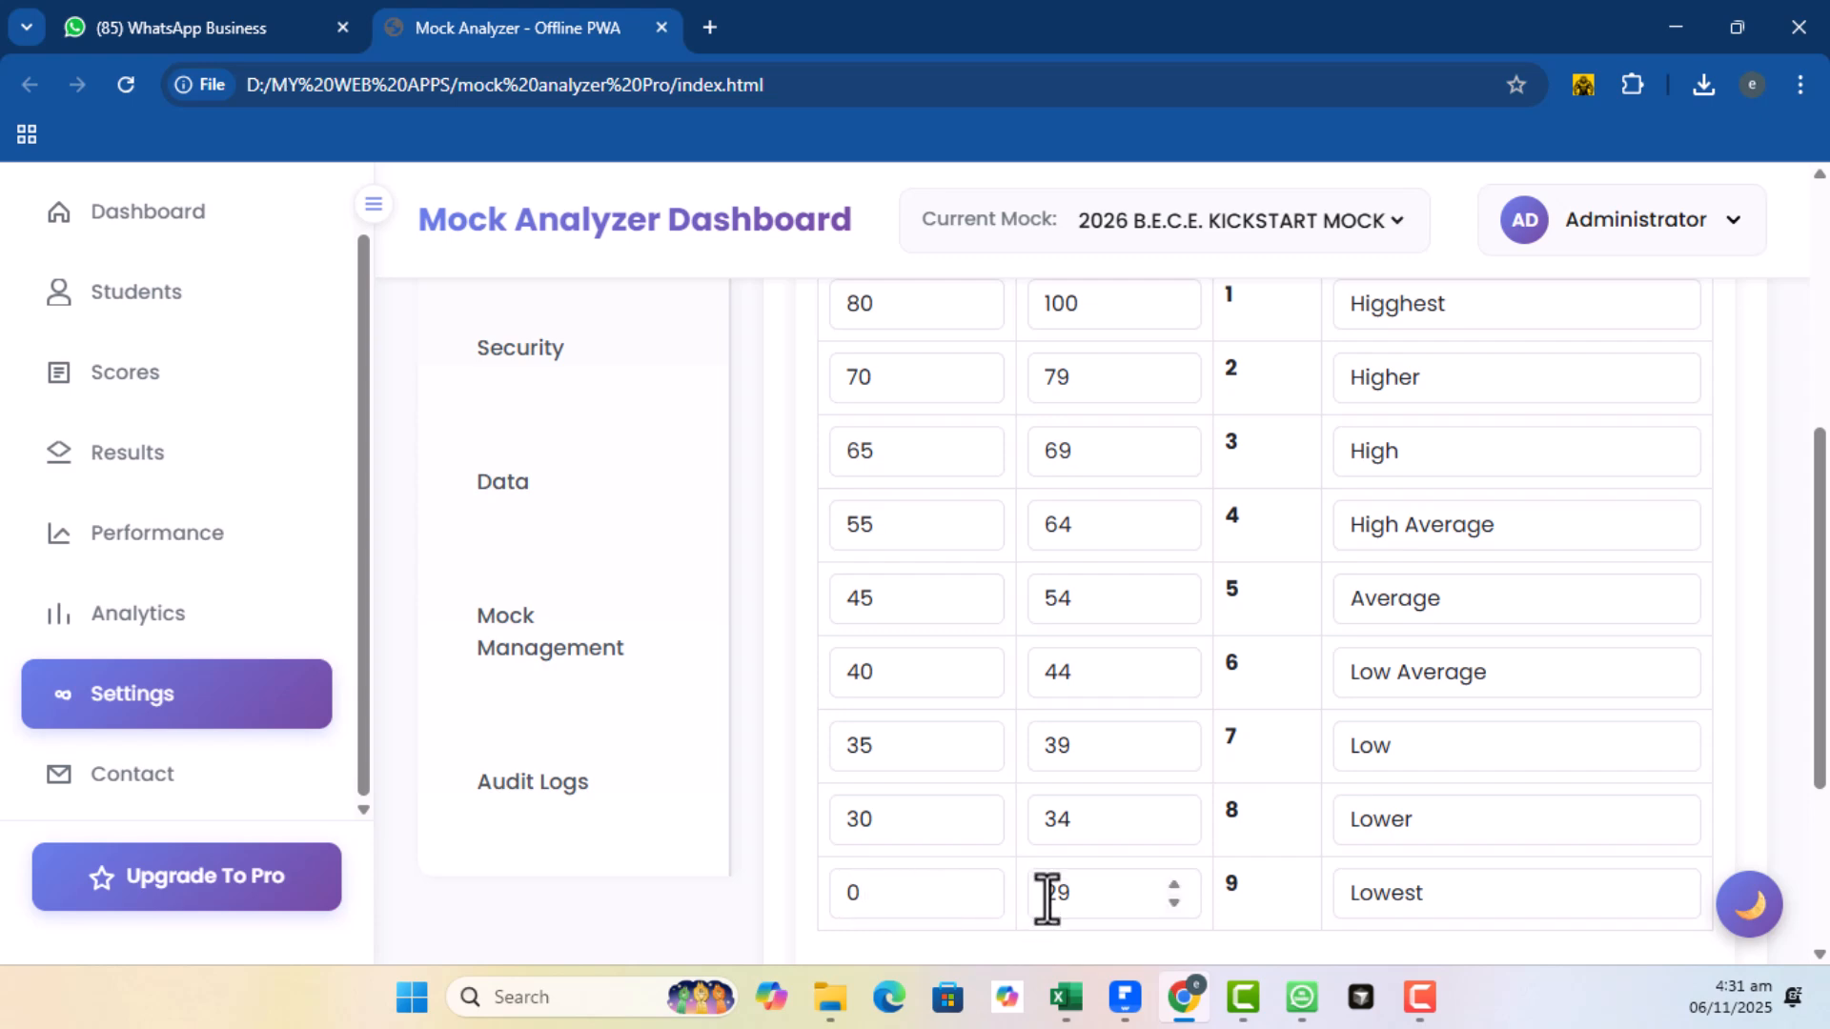
pyautogui.scroll(3, 1015, 806)
pyautogui.scroll(-1, 1016, 806)
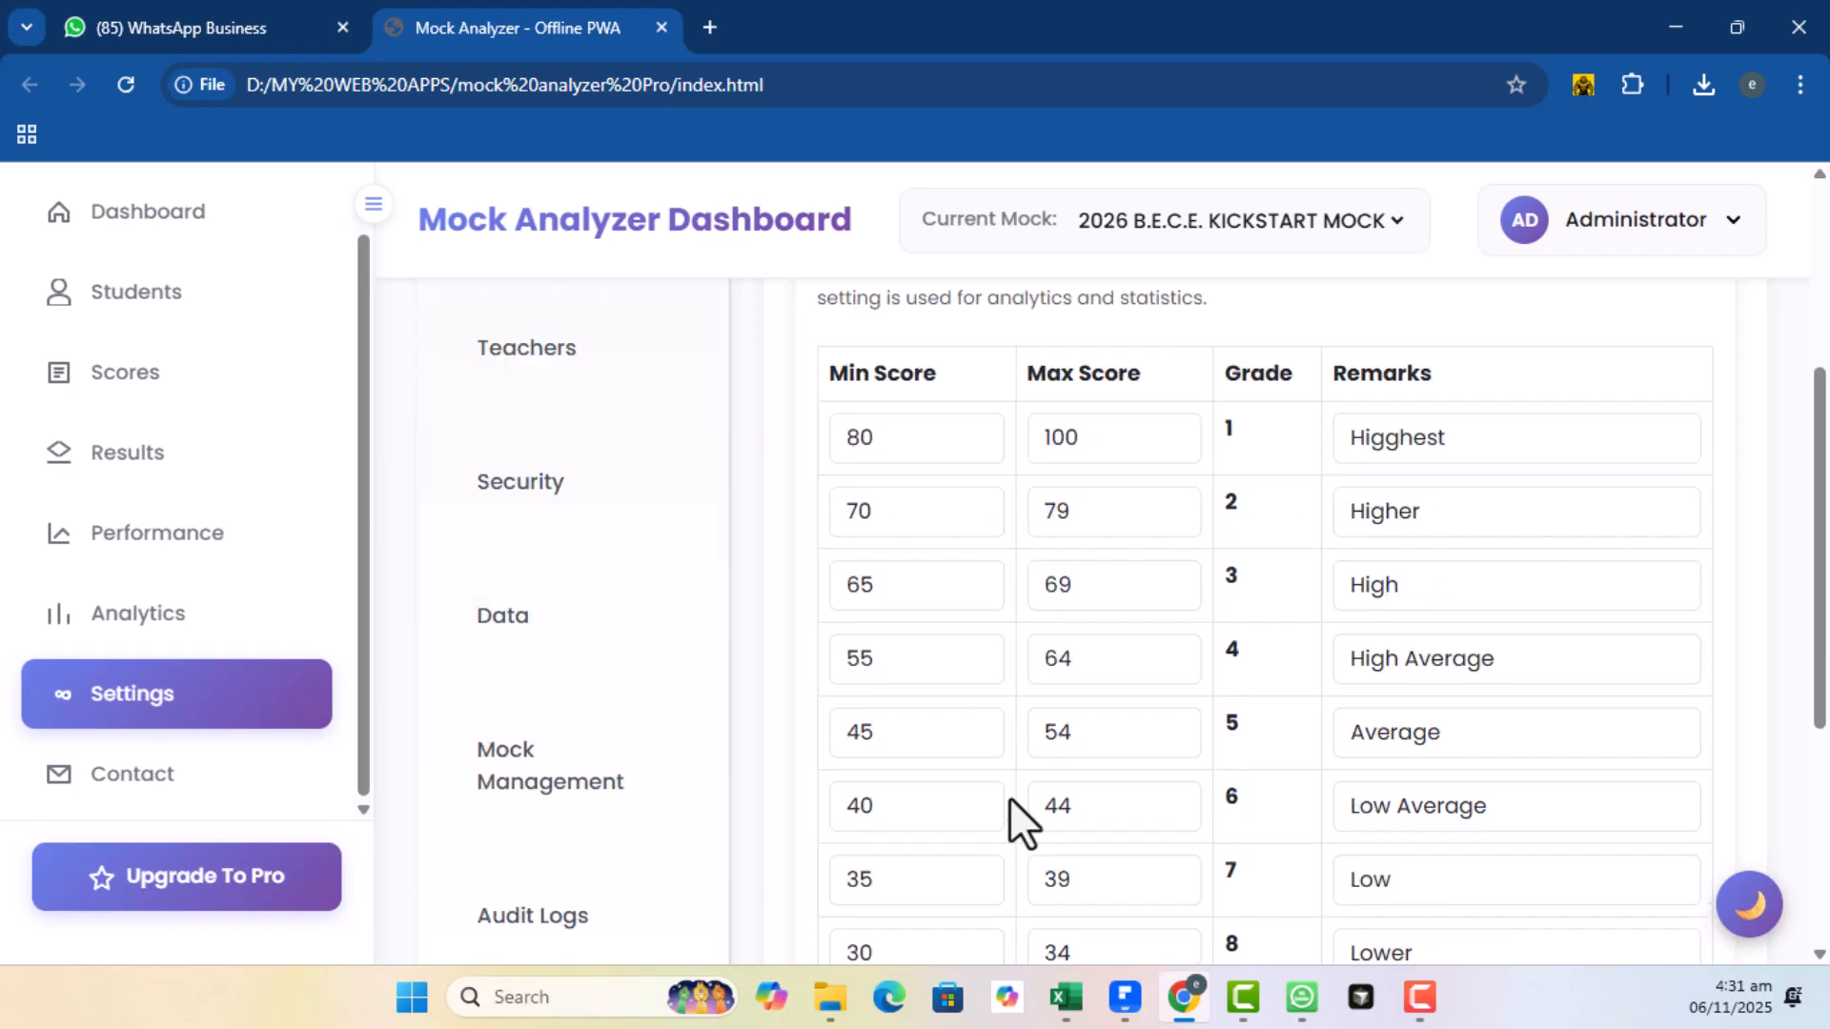
pyautogui.scroll(-1, 1016, 806)
pyautogui.scroll(3, 972, 724)
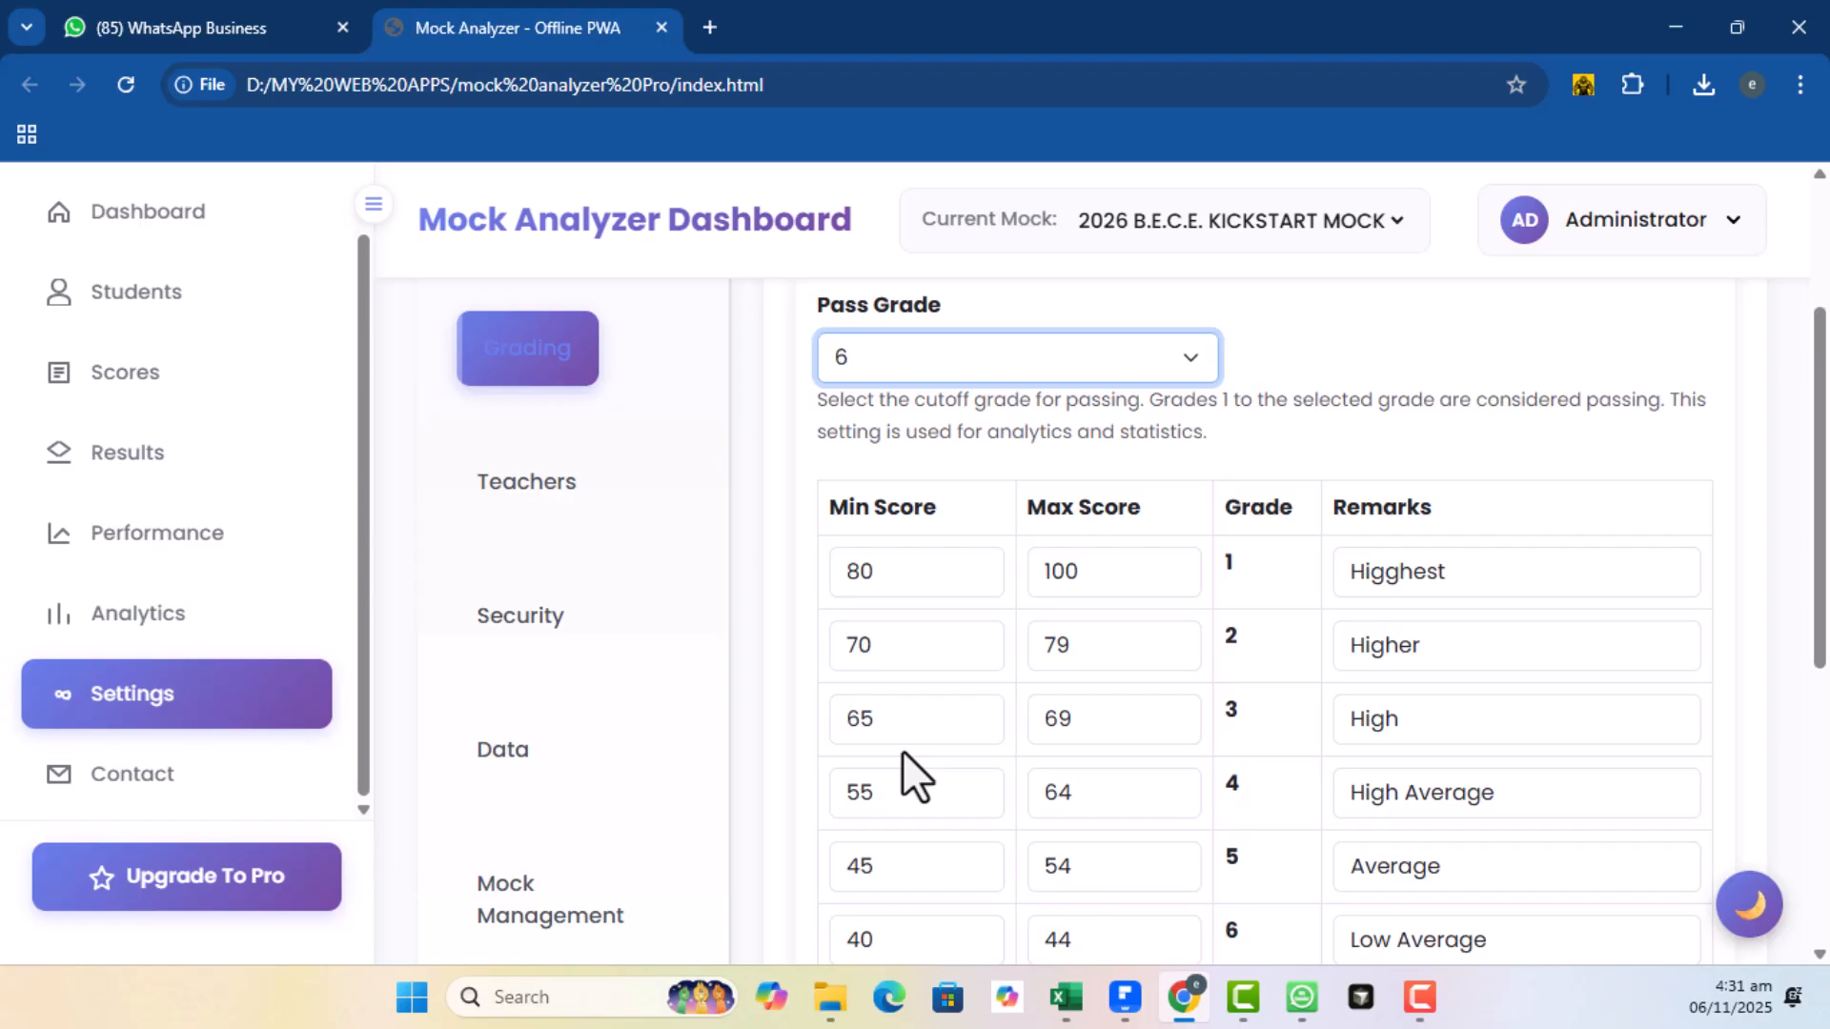
pyautogui.scroll(1, 902, 751)
pyautogui.scroll(-3, 902, 751)
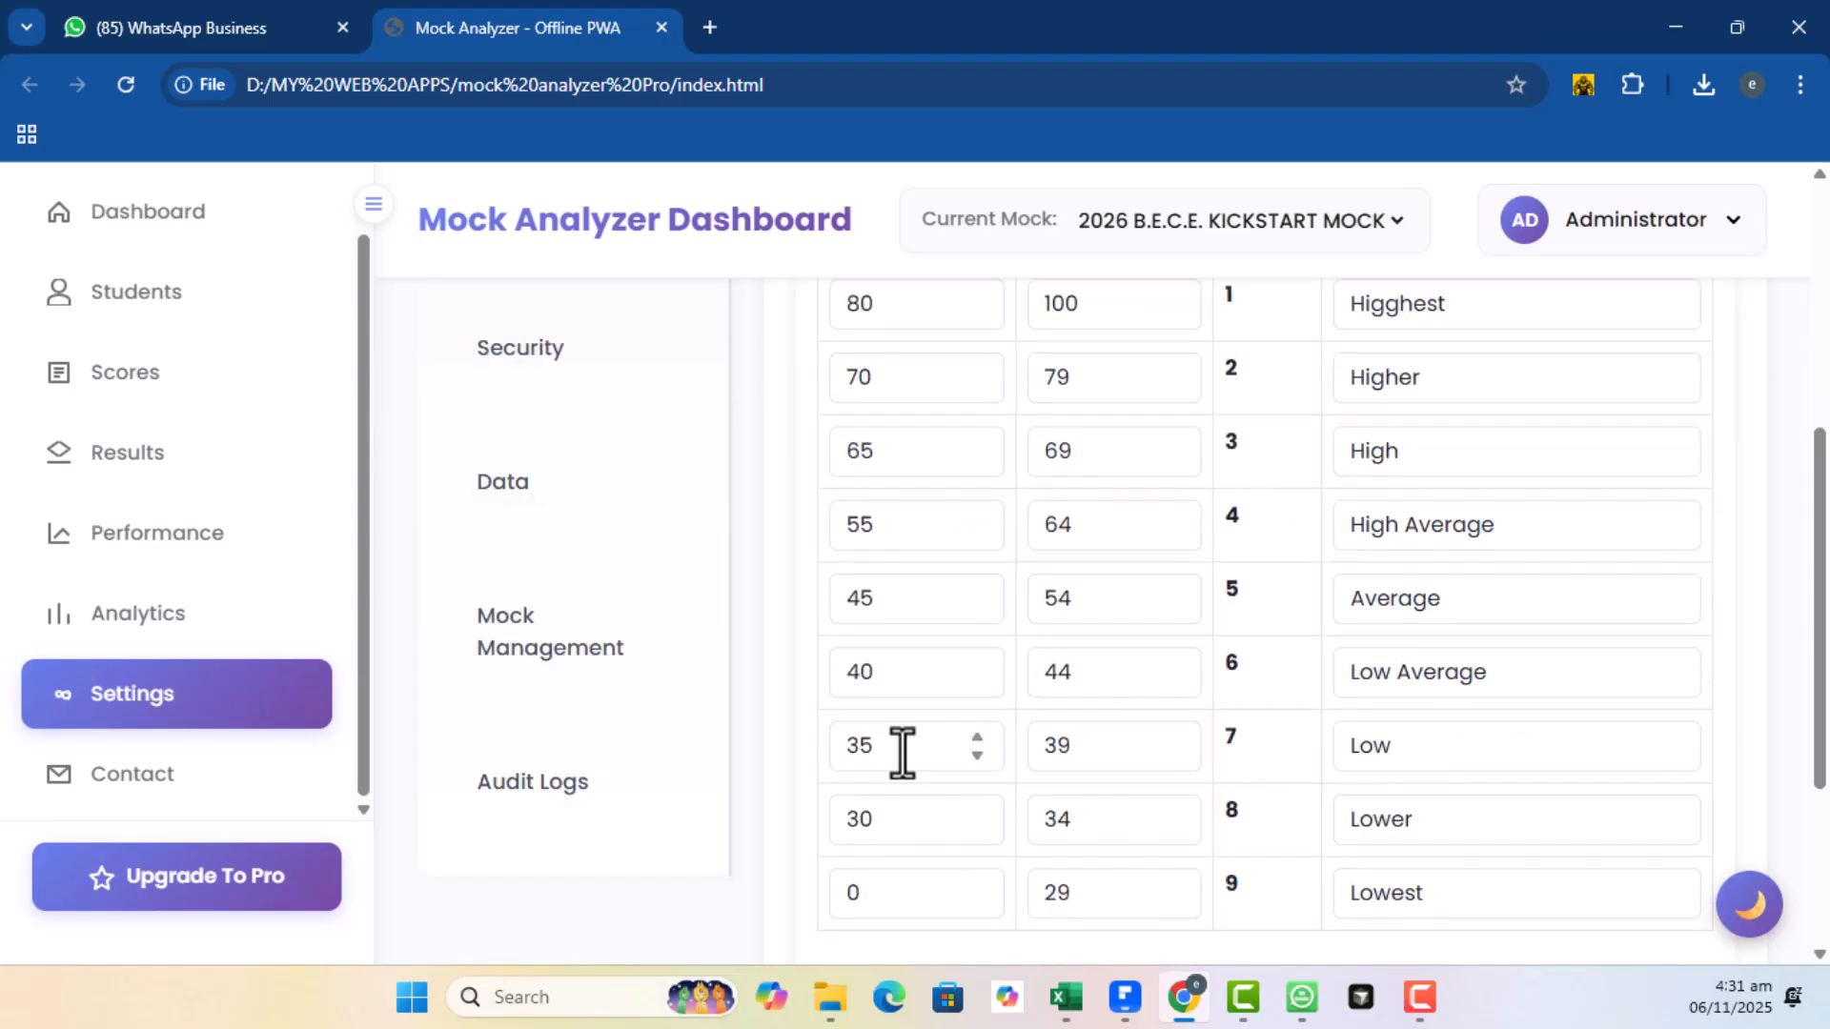
pyautogui.scroll(5, 901, 750)
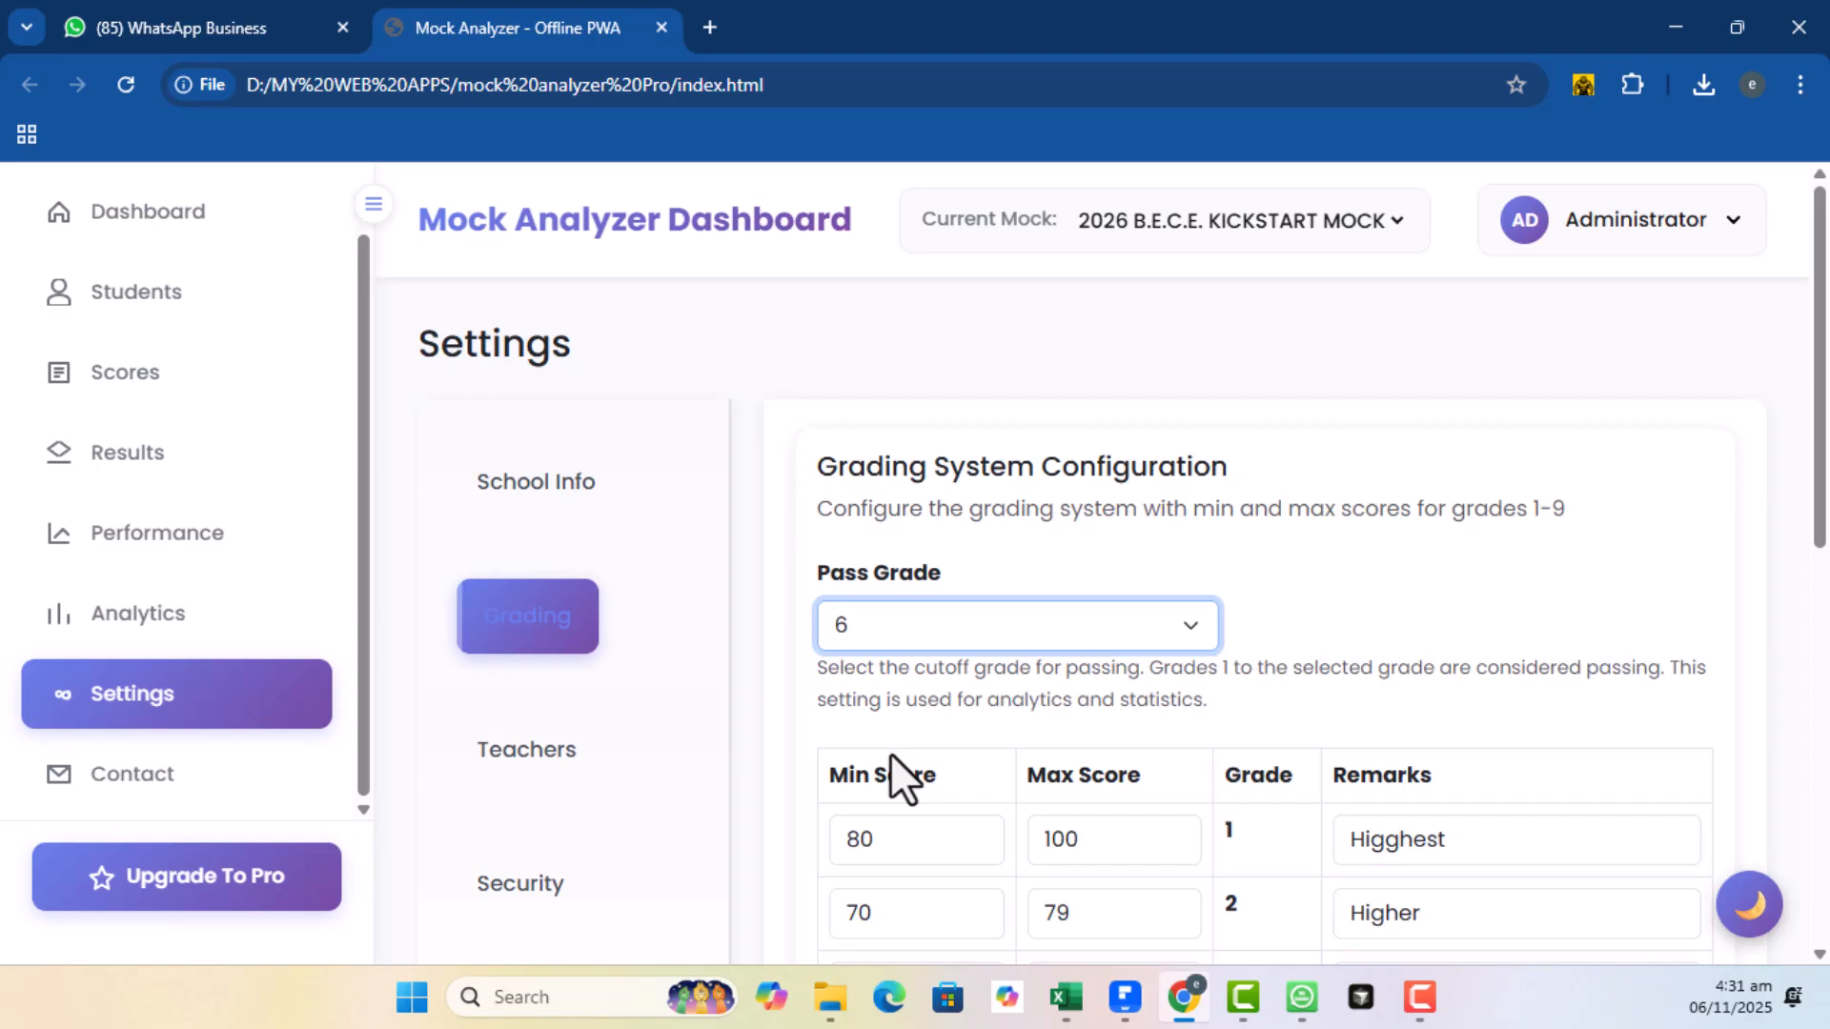
# Save the grading system and dismiss the confirmation
pyautogui.scroll(-8, 890, 753)
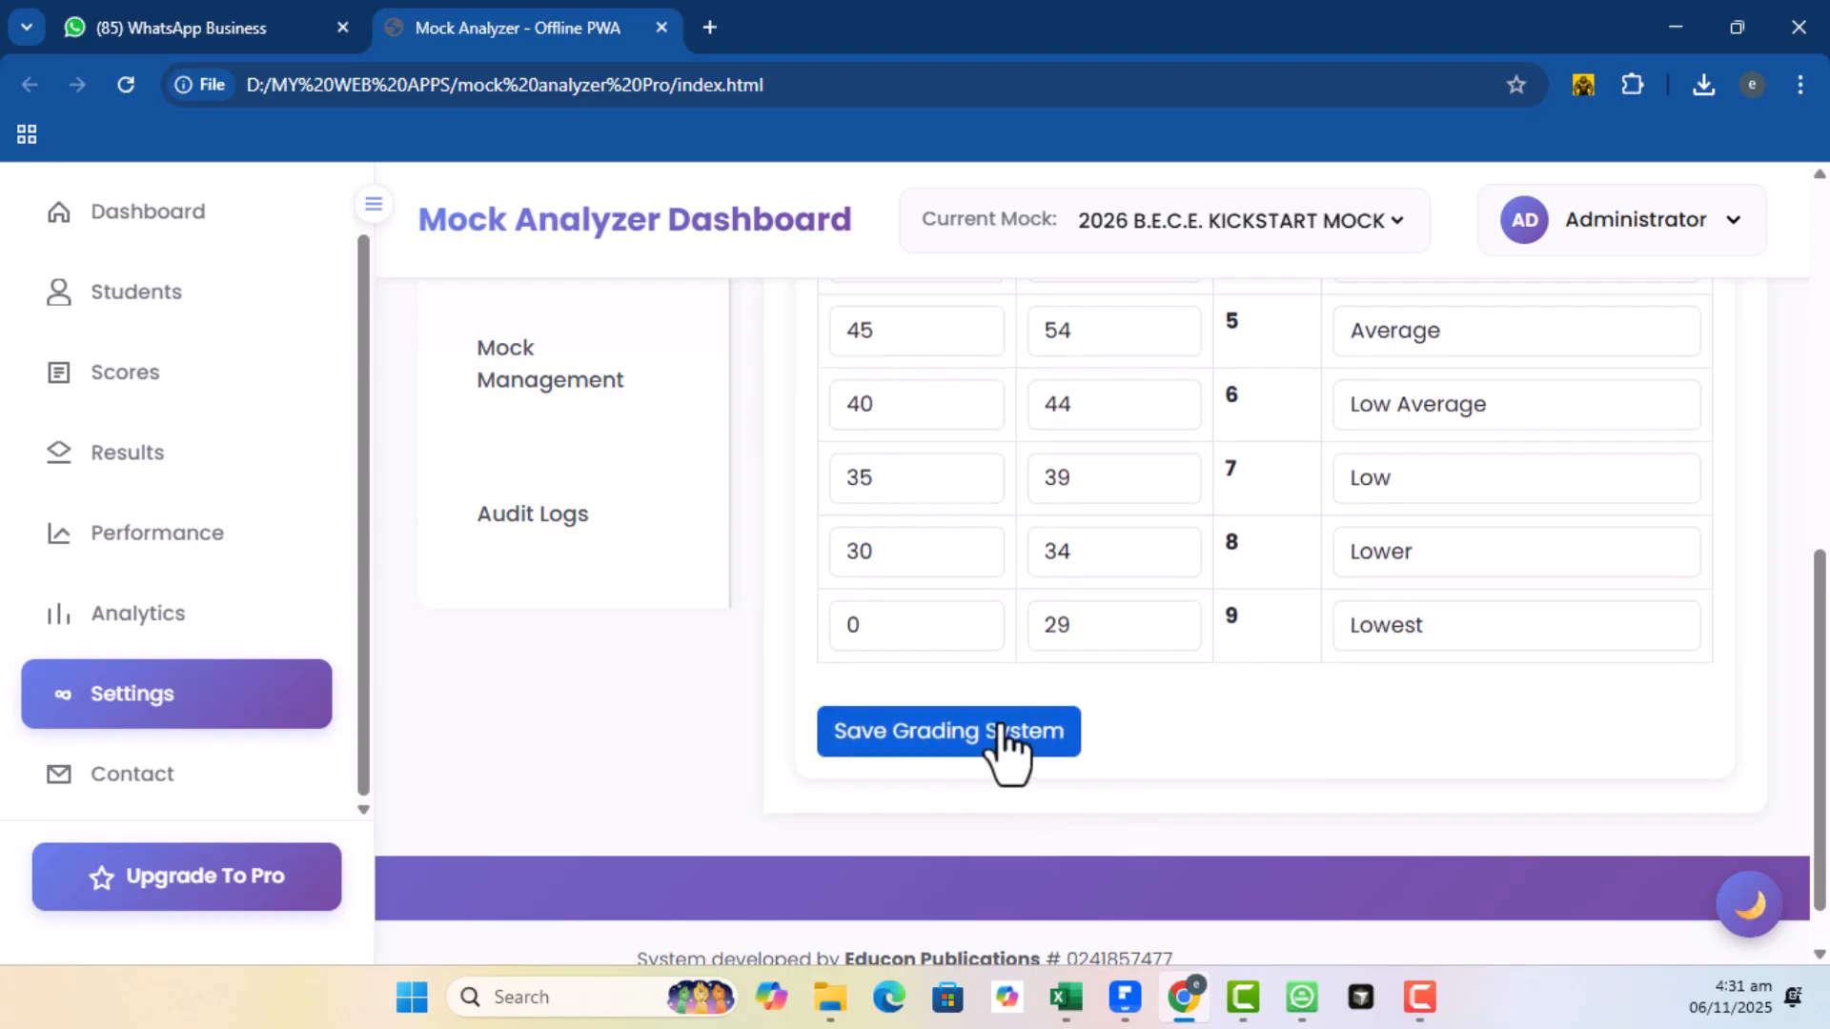
pyautogui.click(972, 745)
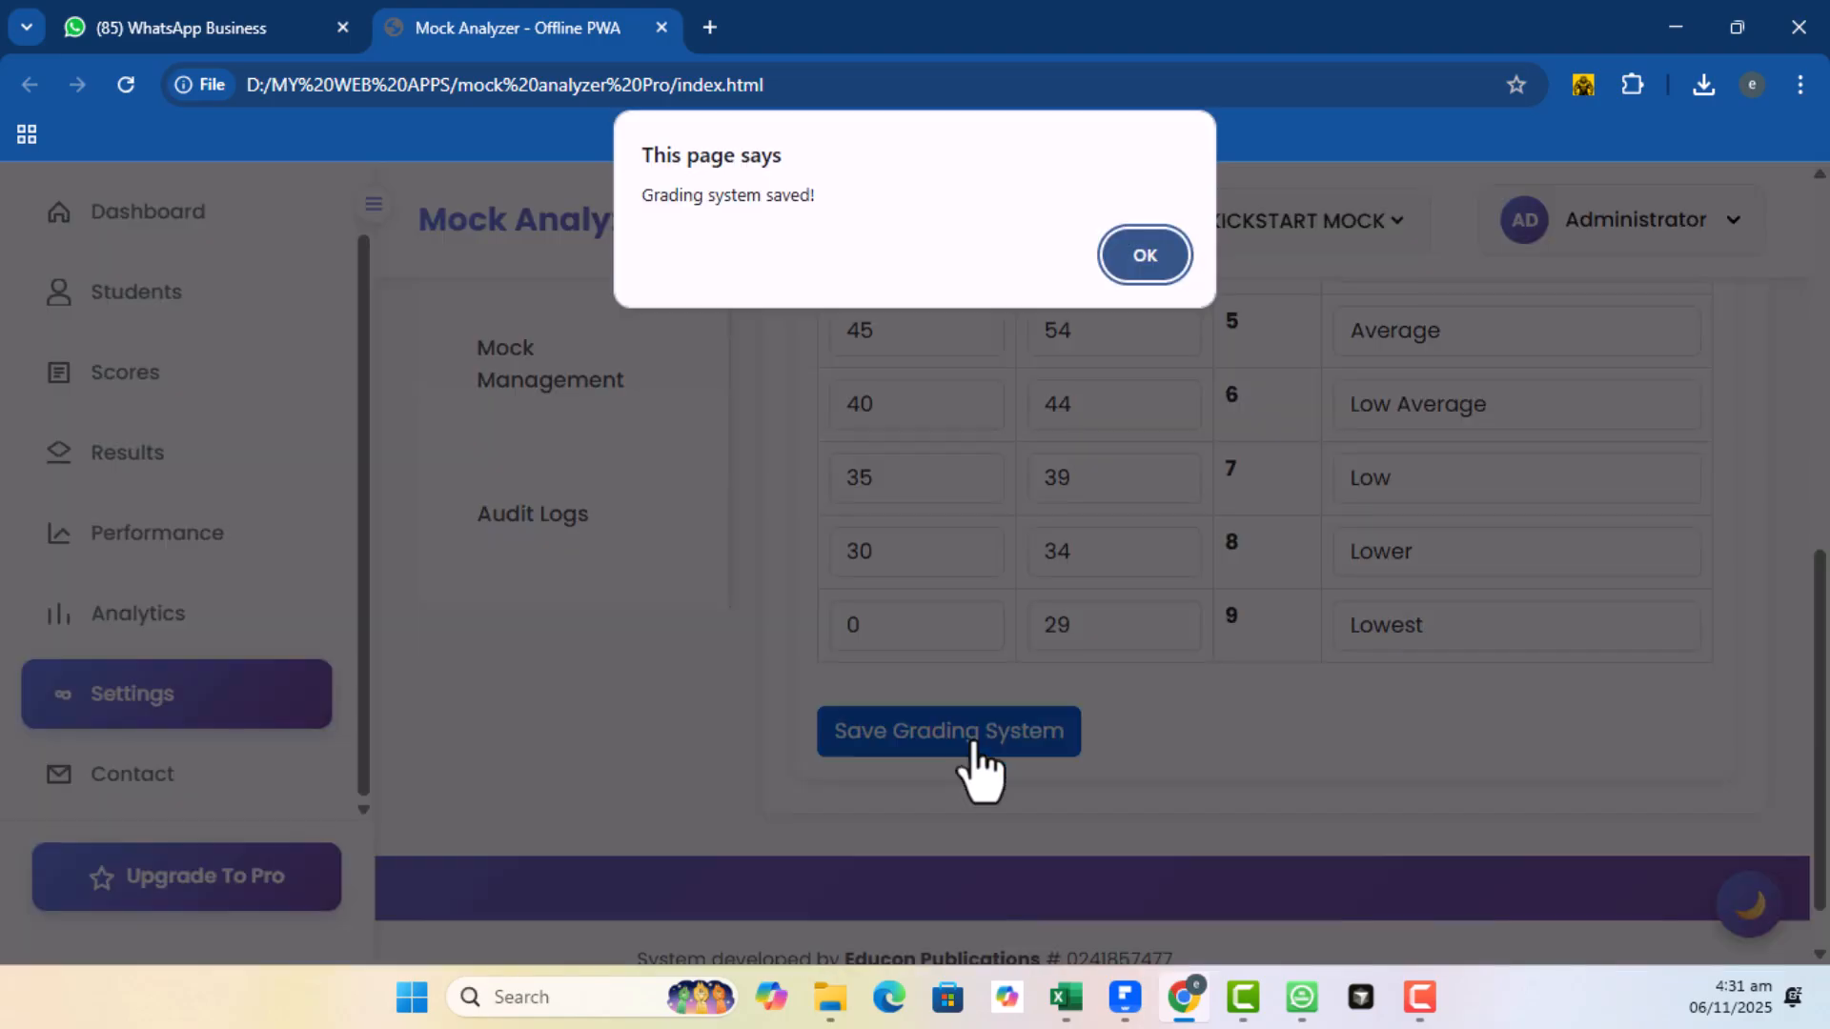
pyautogui.click(1146, 255)
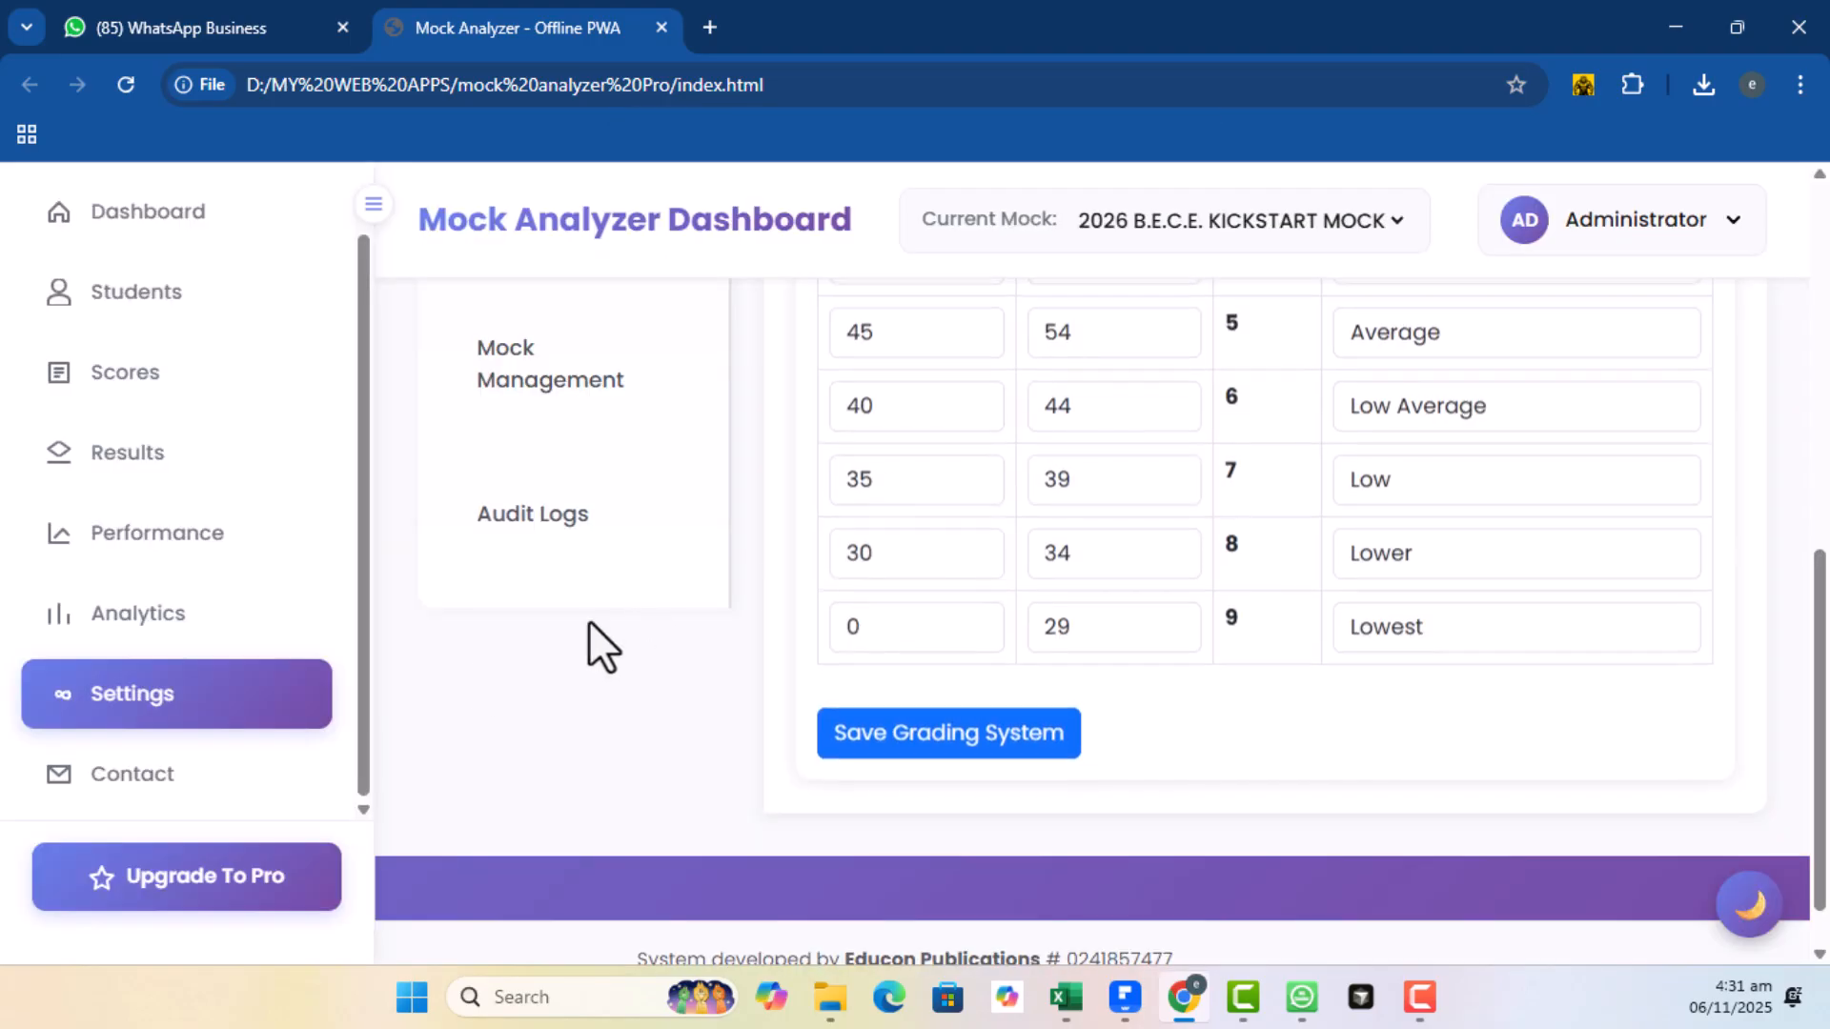
# Open the Teachers settings and look at the list of teachers and the username and password fields for adding one
pyautogui.scroll(4, 478, 667)
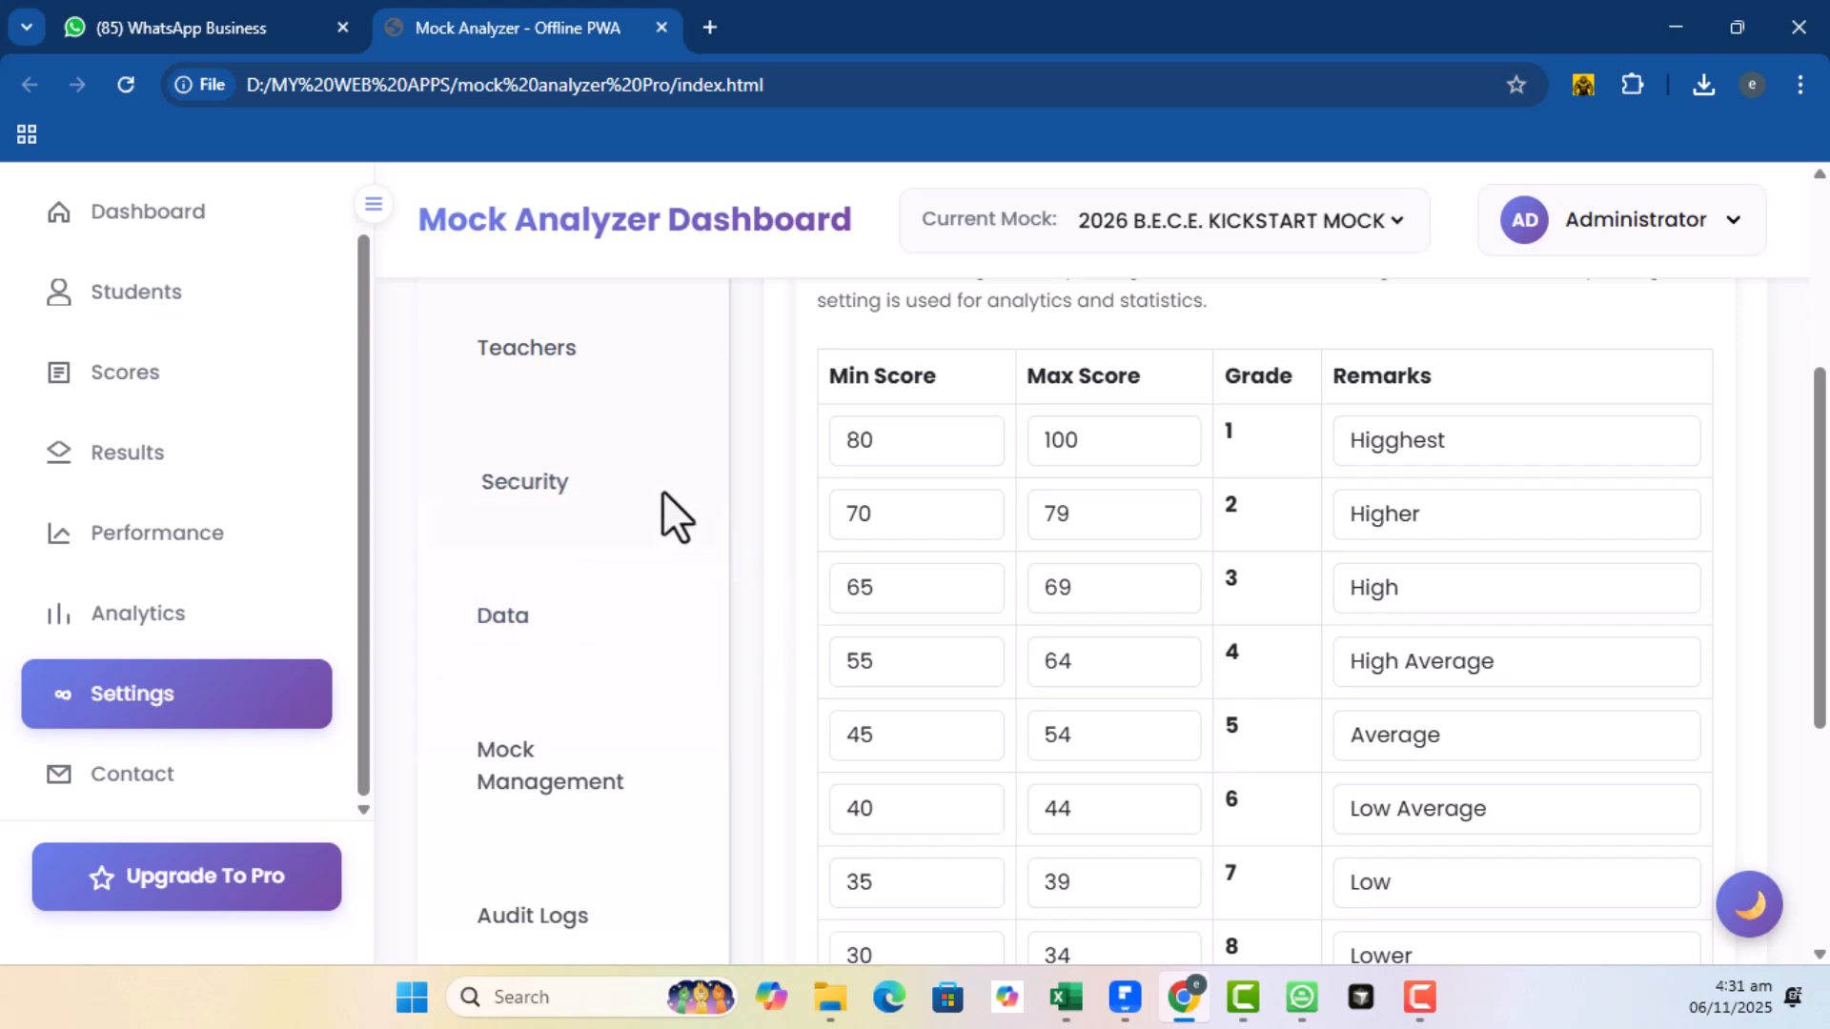
pyautogui.scroll(2, 667, 500)
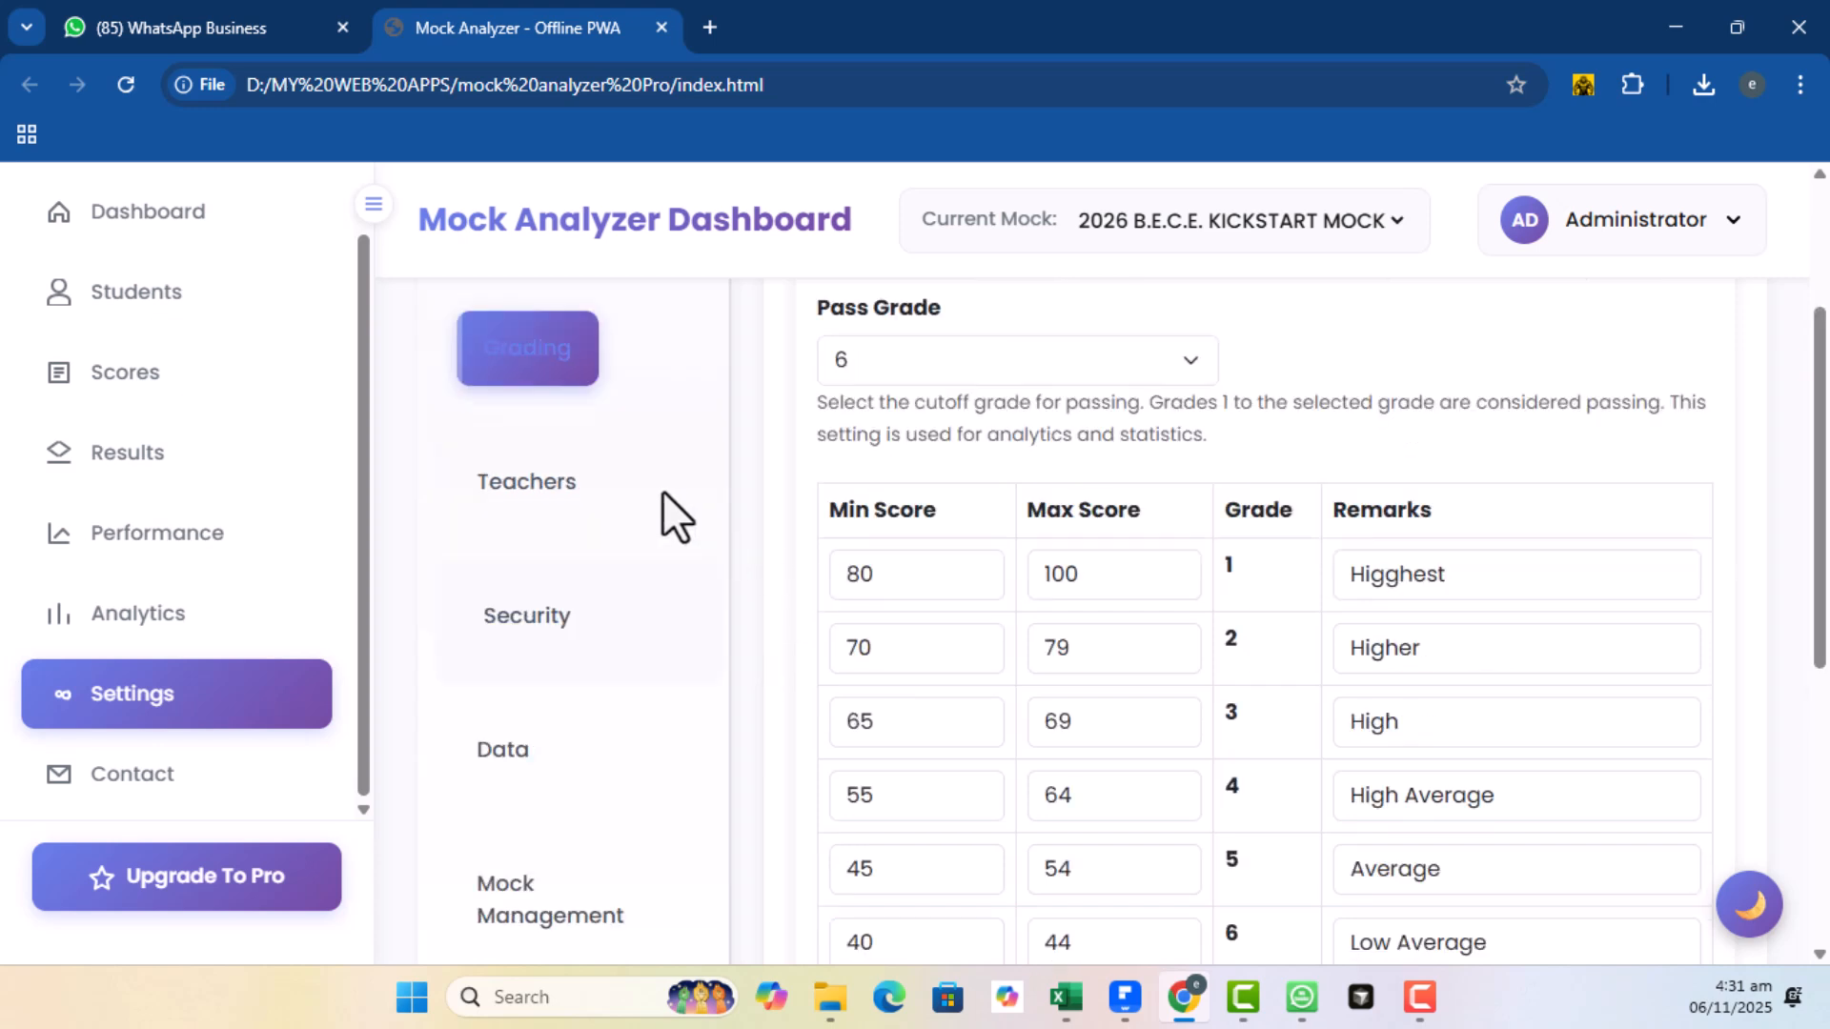
pyautogui.click(522, 498)
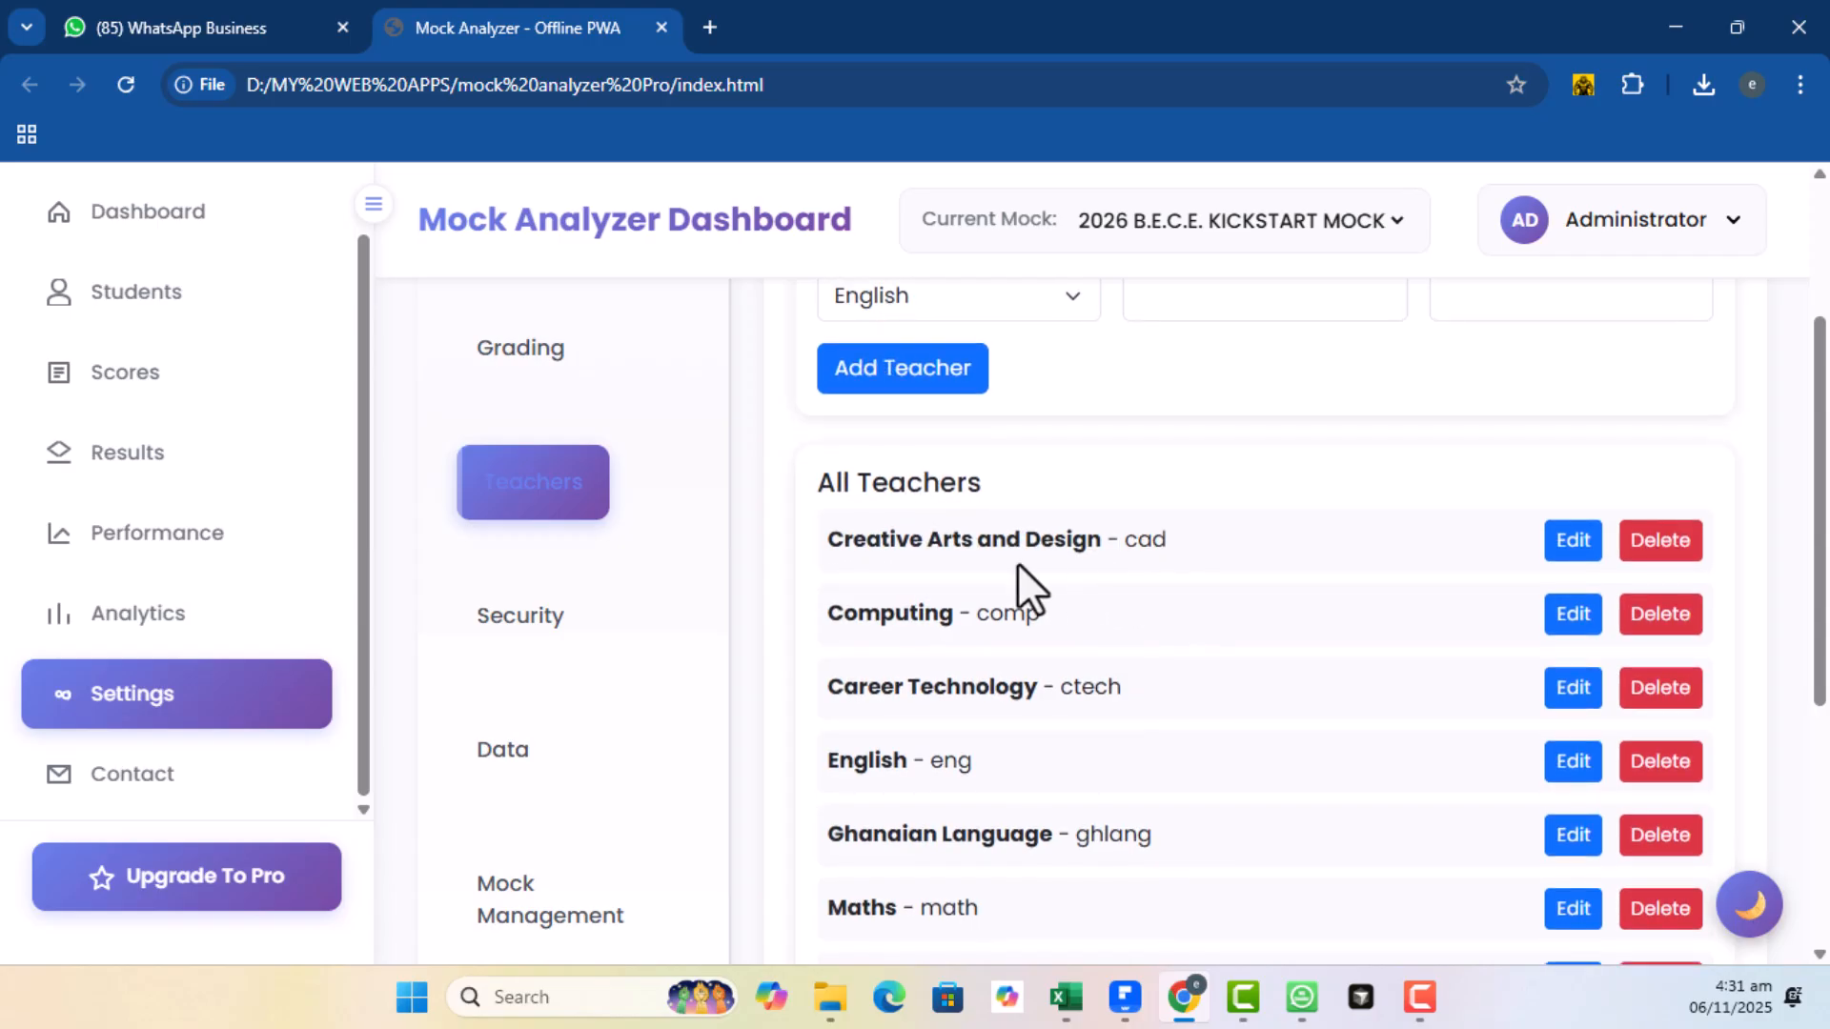
pyautogui.moveTo(828, 550); pyautogui.dragTo(1082, 531)
pyautogui.scroll(1, 1083, 530)
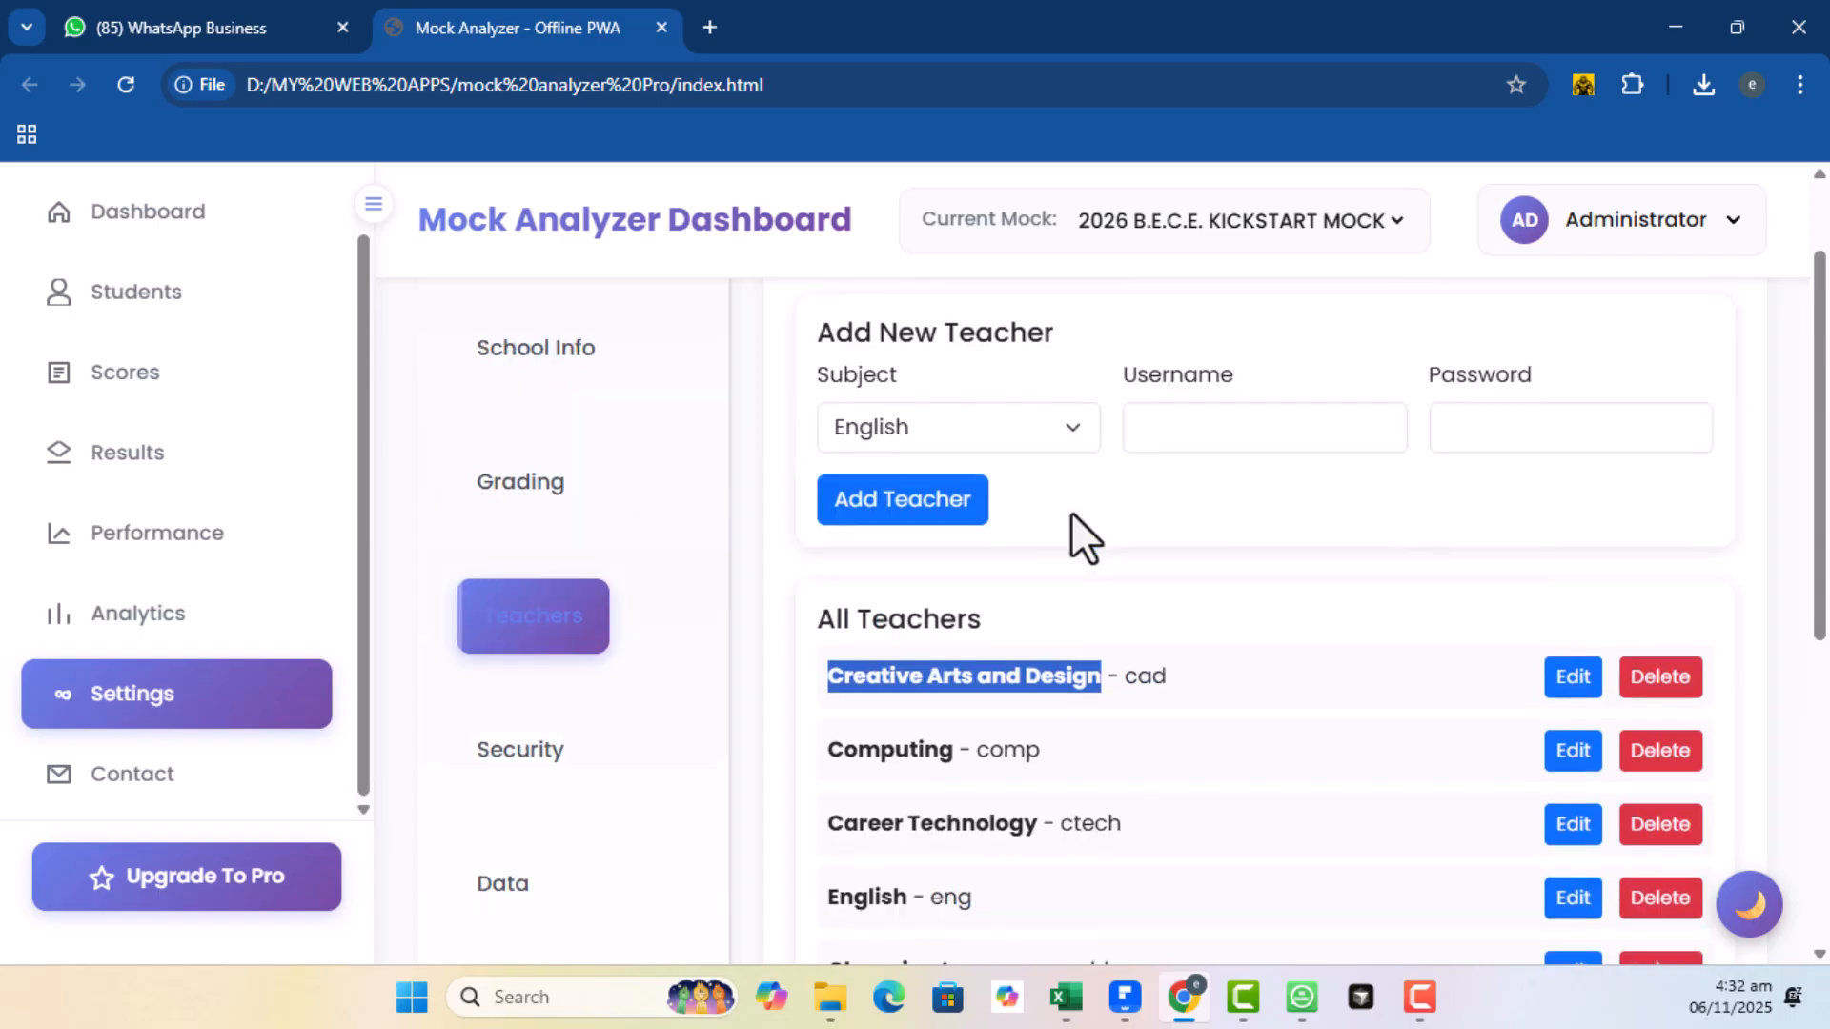
pyautogui.click(1165, 433)
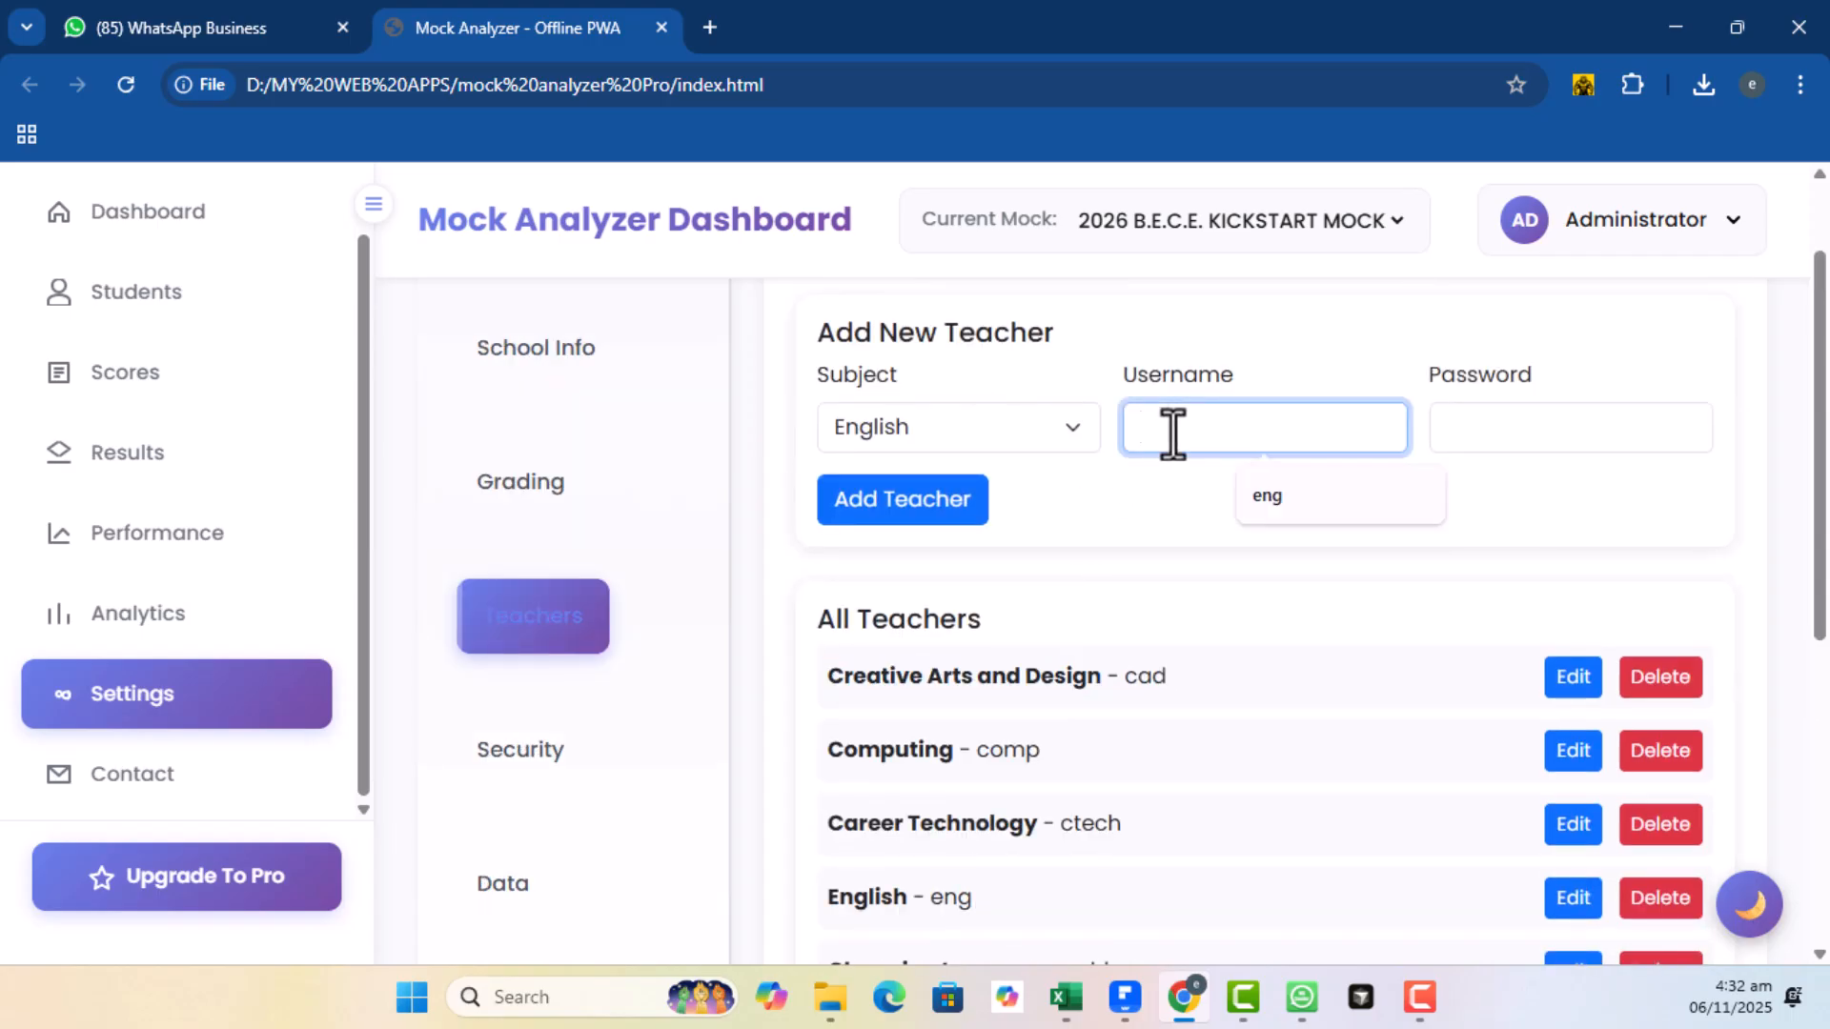
pyautogui.click(1522, 438)
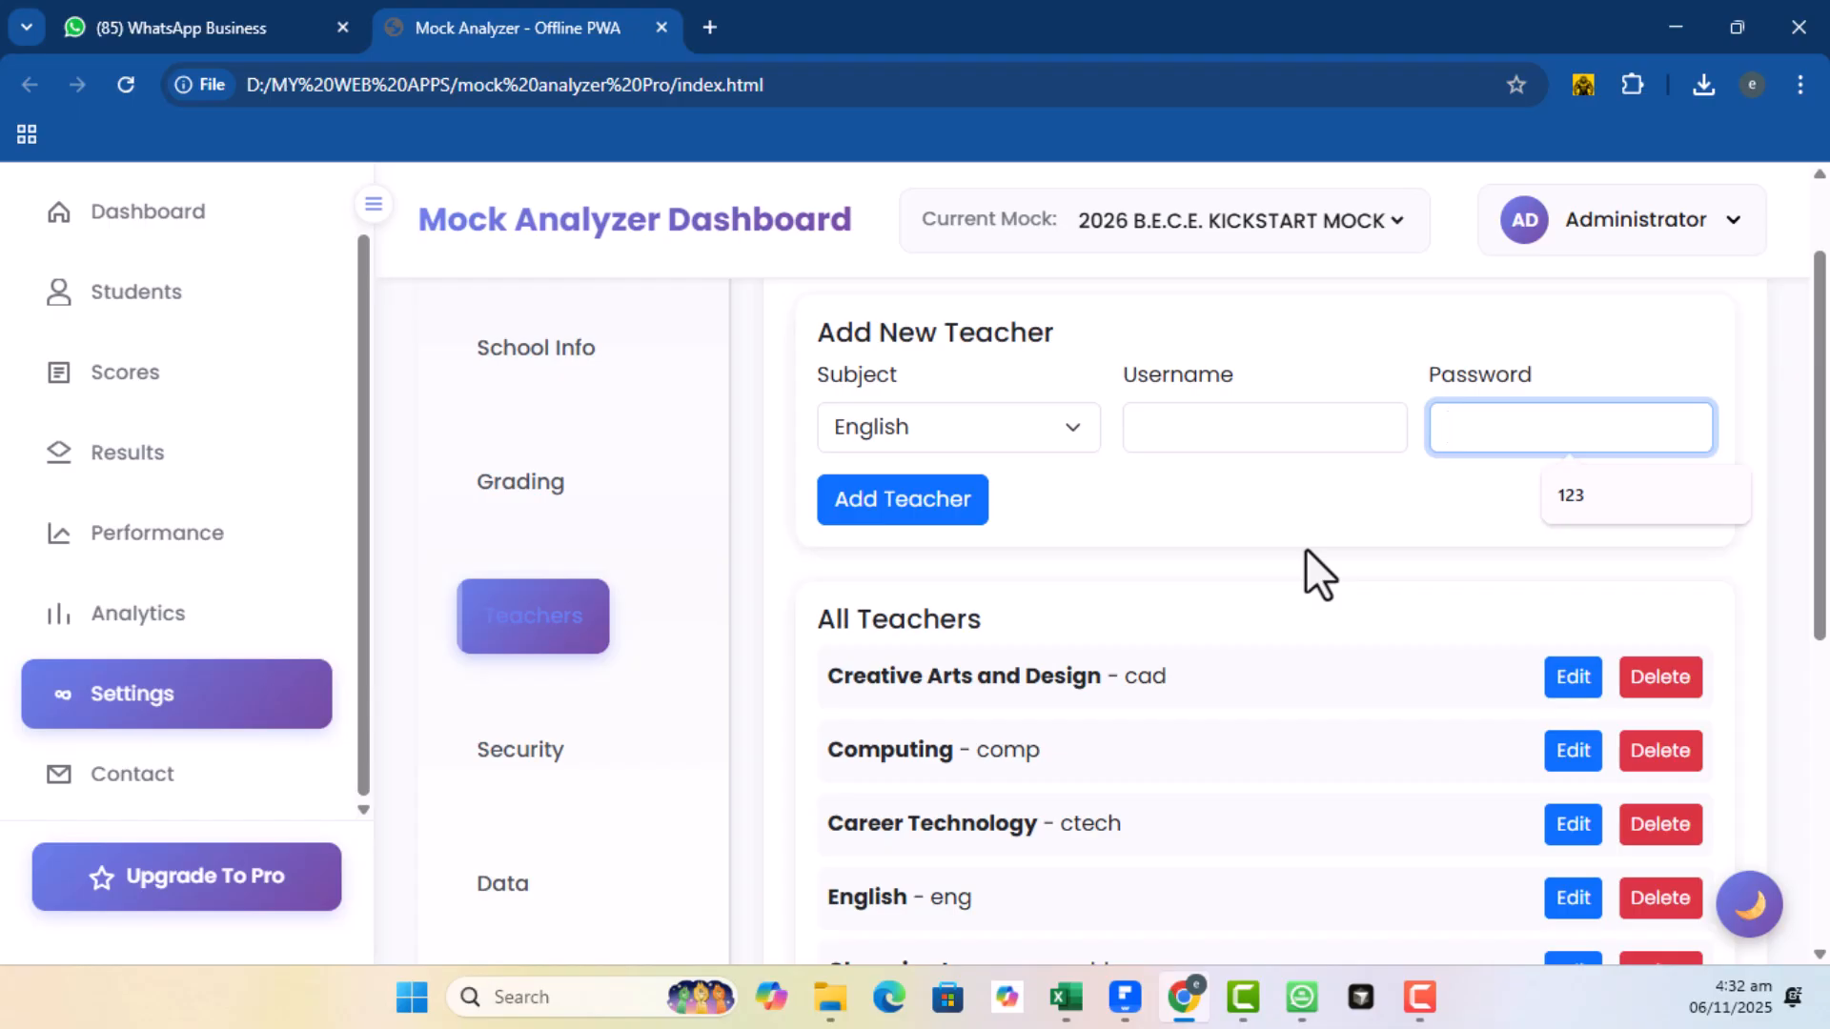
# Check the Profile option in the Administrator account options and close them
pyautogui.click(1674, 233)
pyautogui.click(1574, 307)
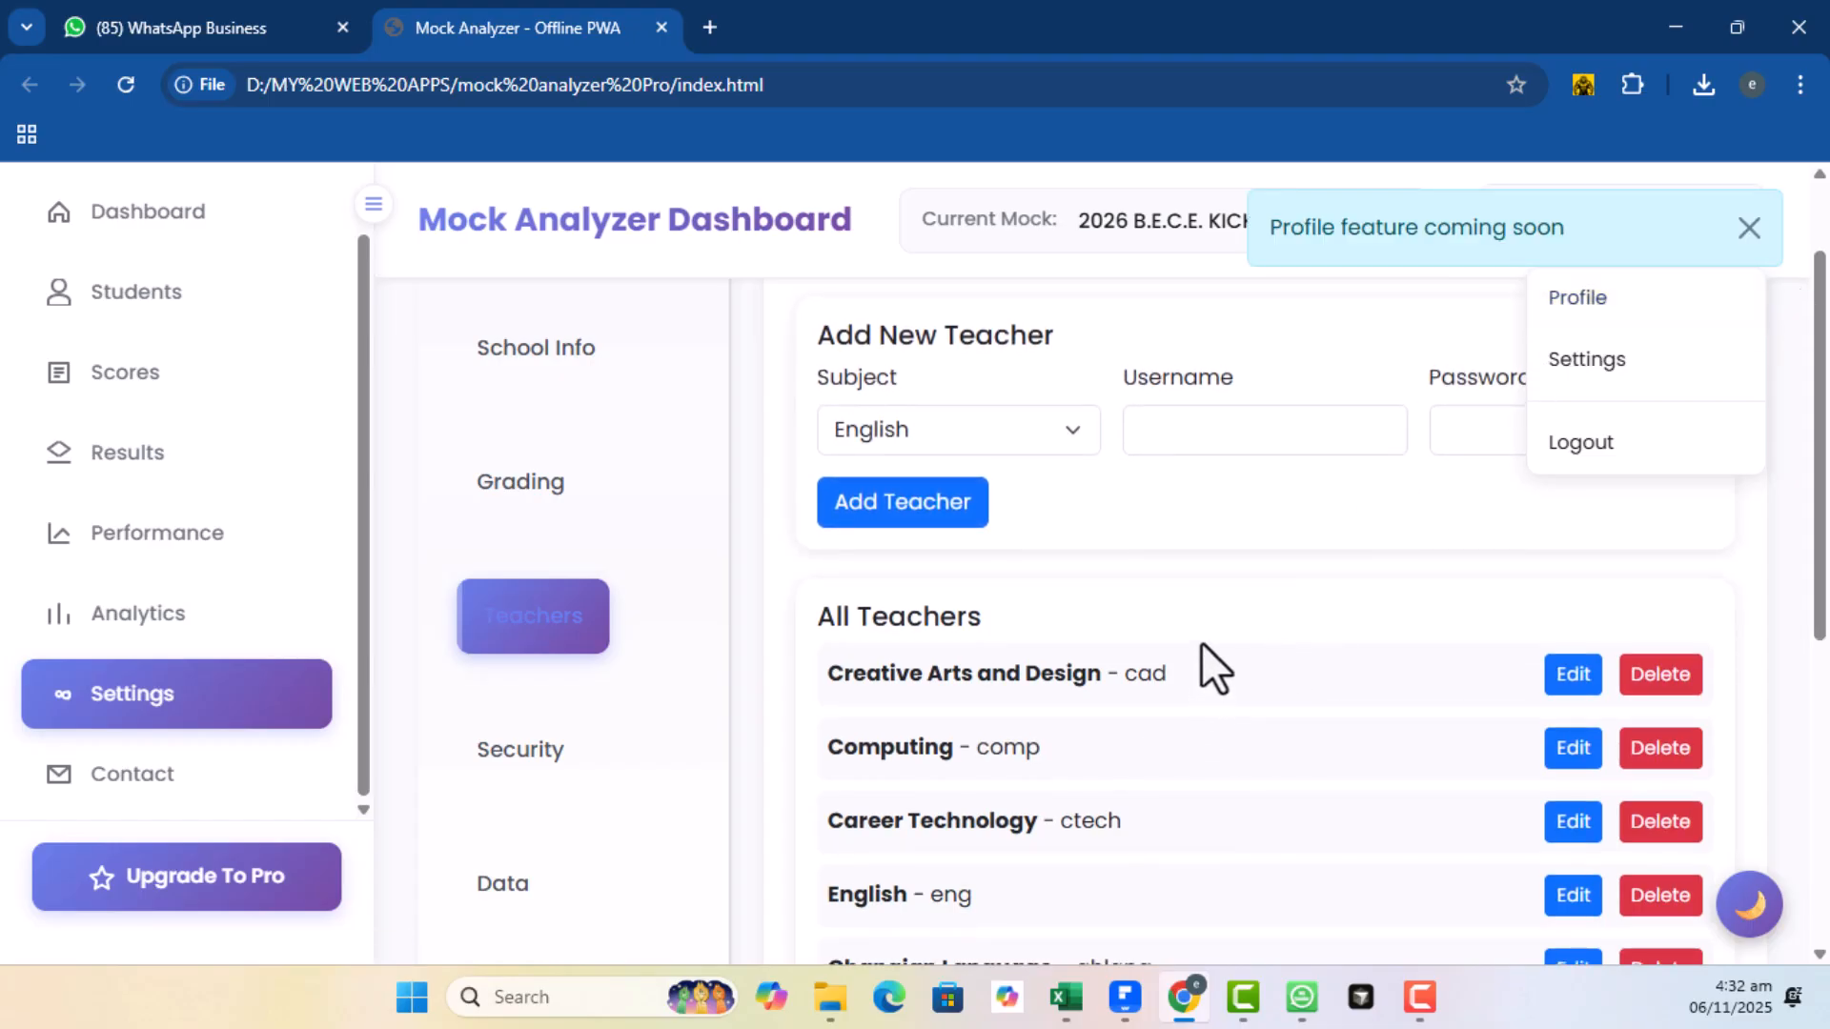
pyautogui.click(1396, 499)
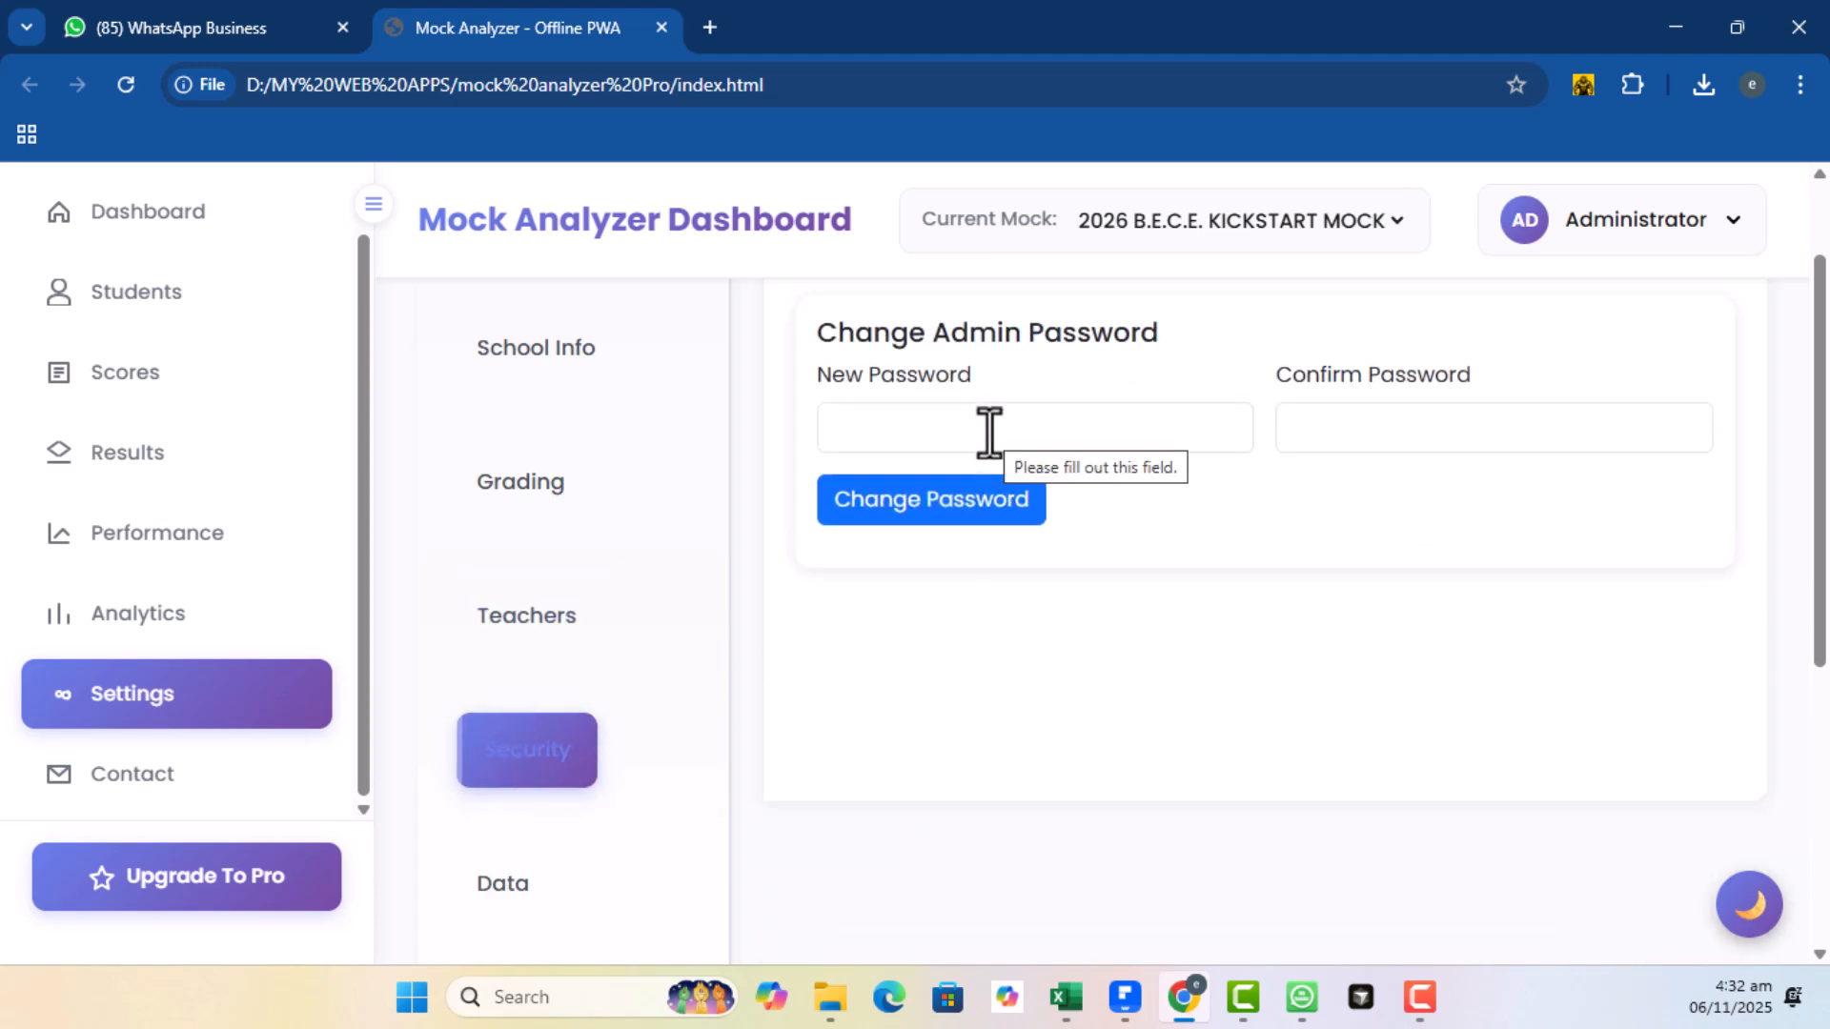
# Open the Data settings and look at the export, import and clear options under Data Management
pyautogui.click(529, 899)
pyautogui.scroll(2, 1254, 644)
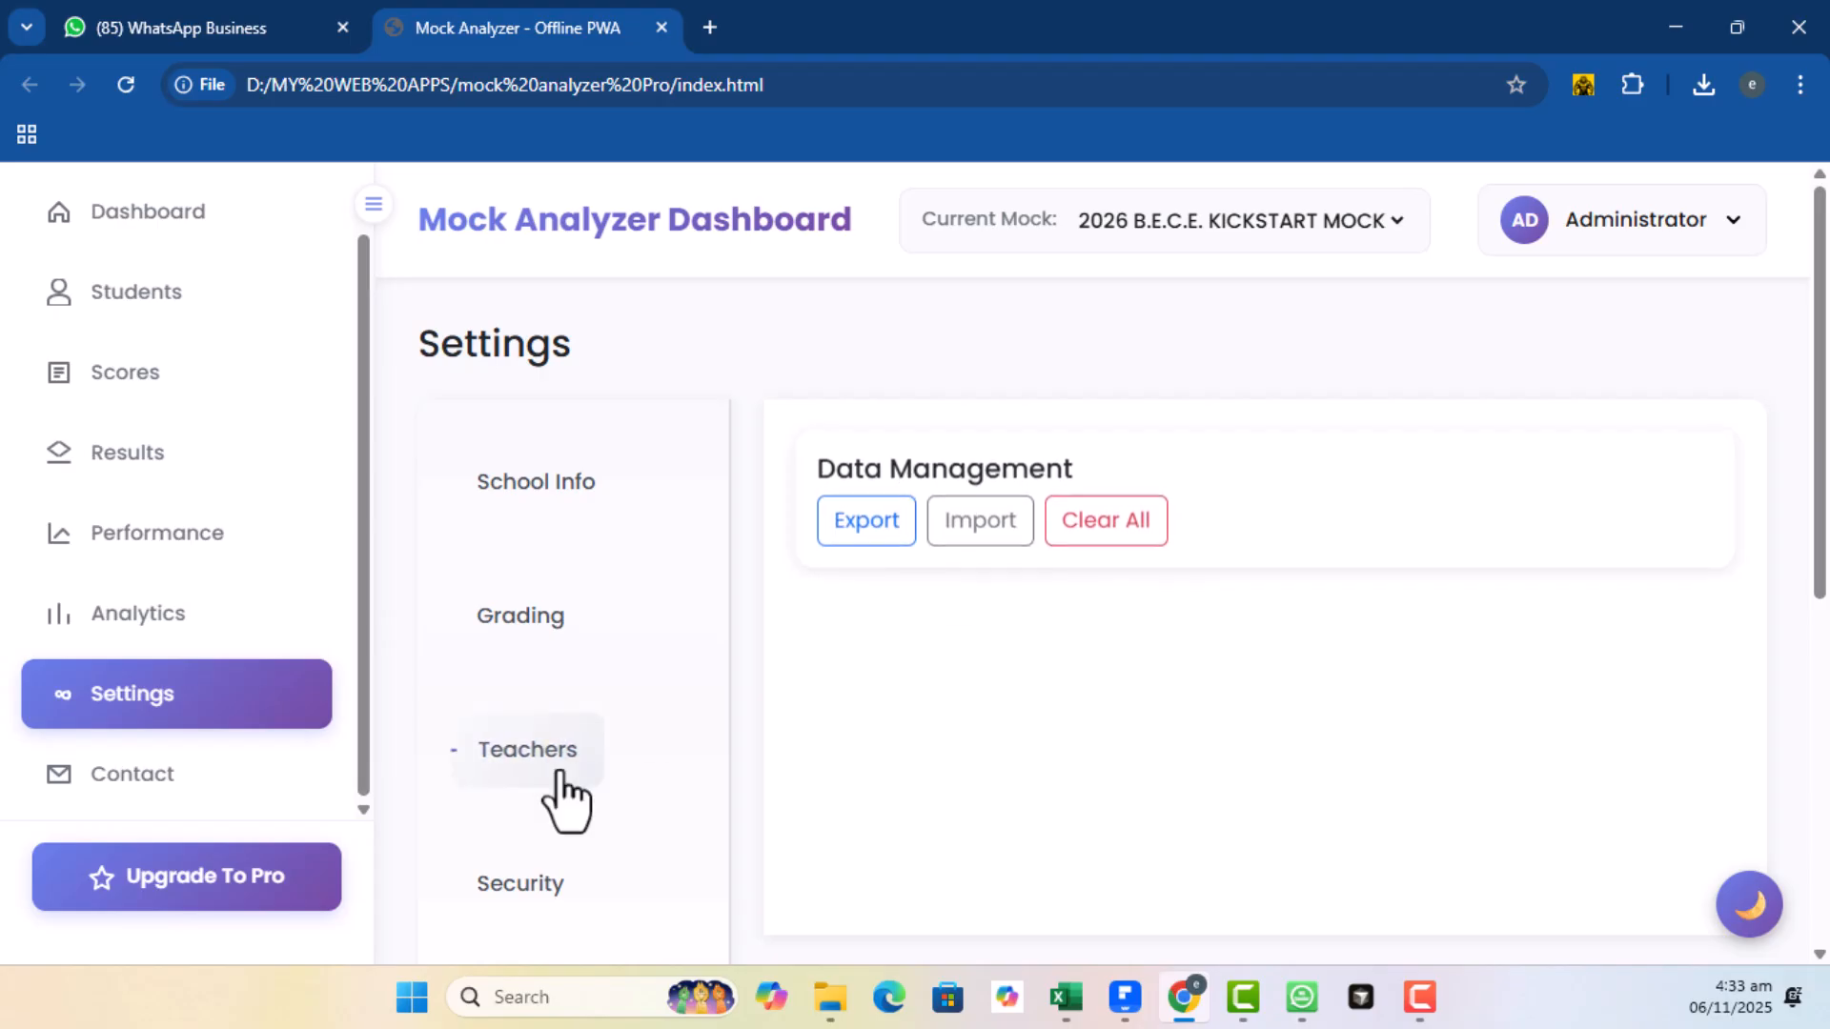
# Open the Mock Management settings and look at the Create New Mock Exam form and the existing 2026 B.E.C.E. KICKSTART MOCK entry
pyautogui.scroll(-4, 566, 817)
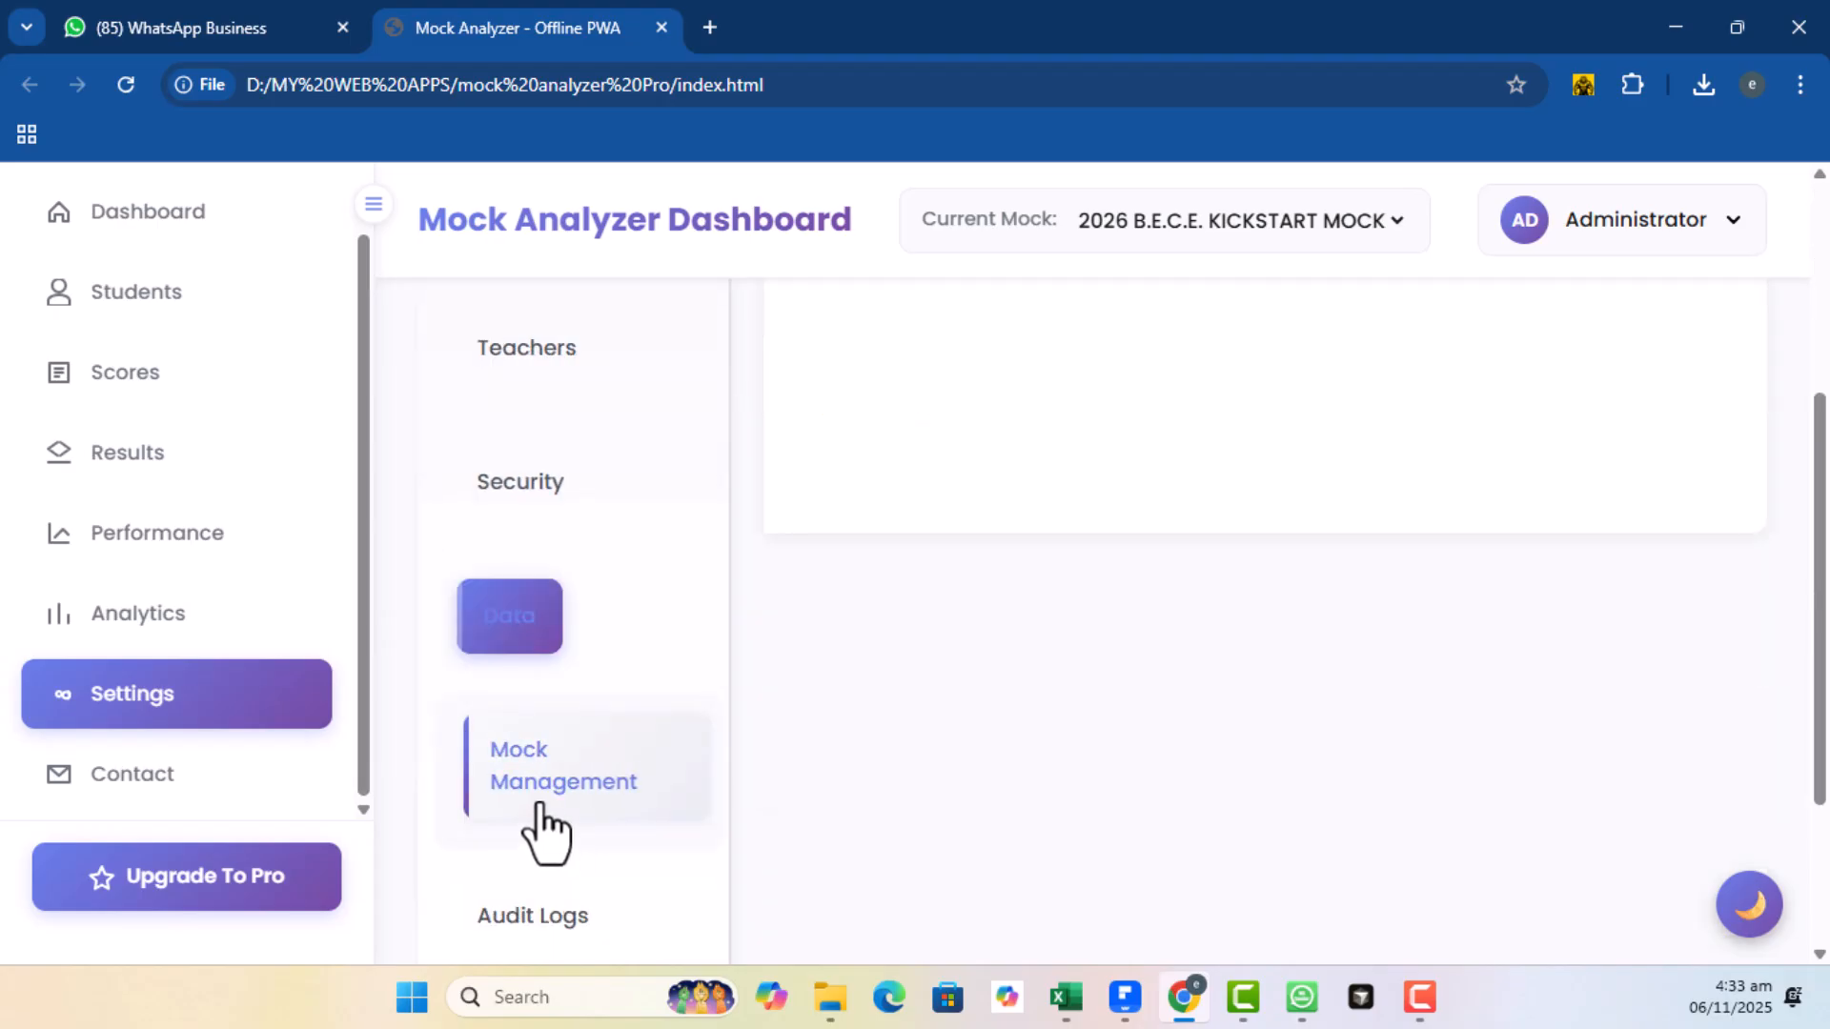
pyautogui.click(540, 810)
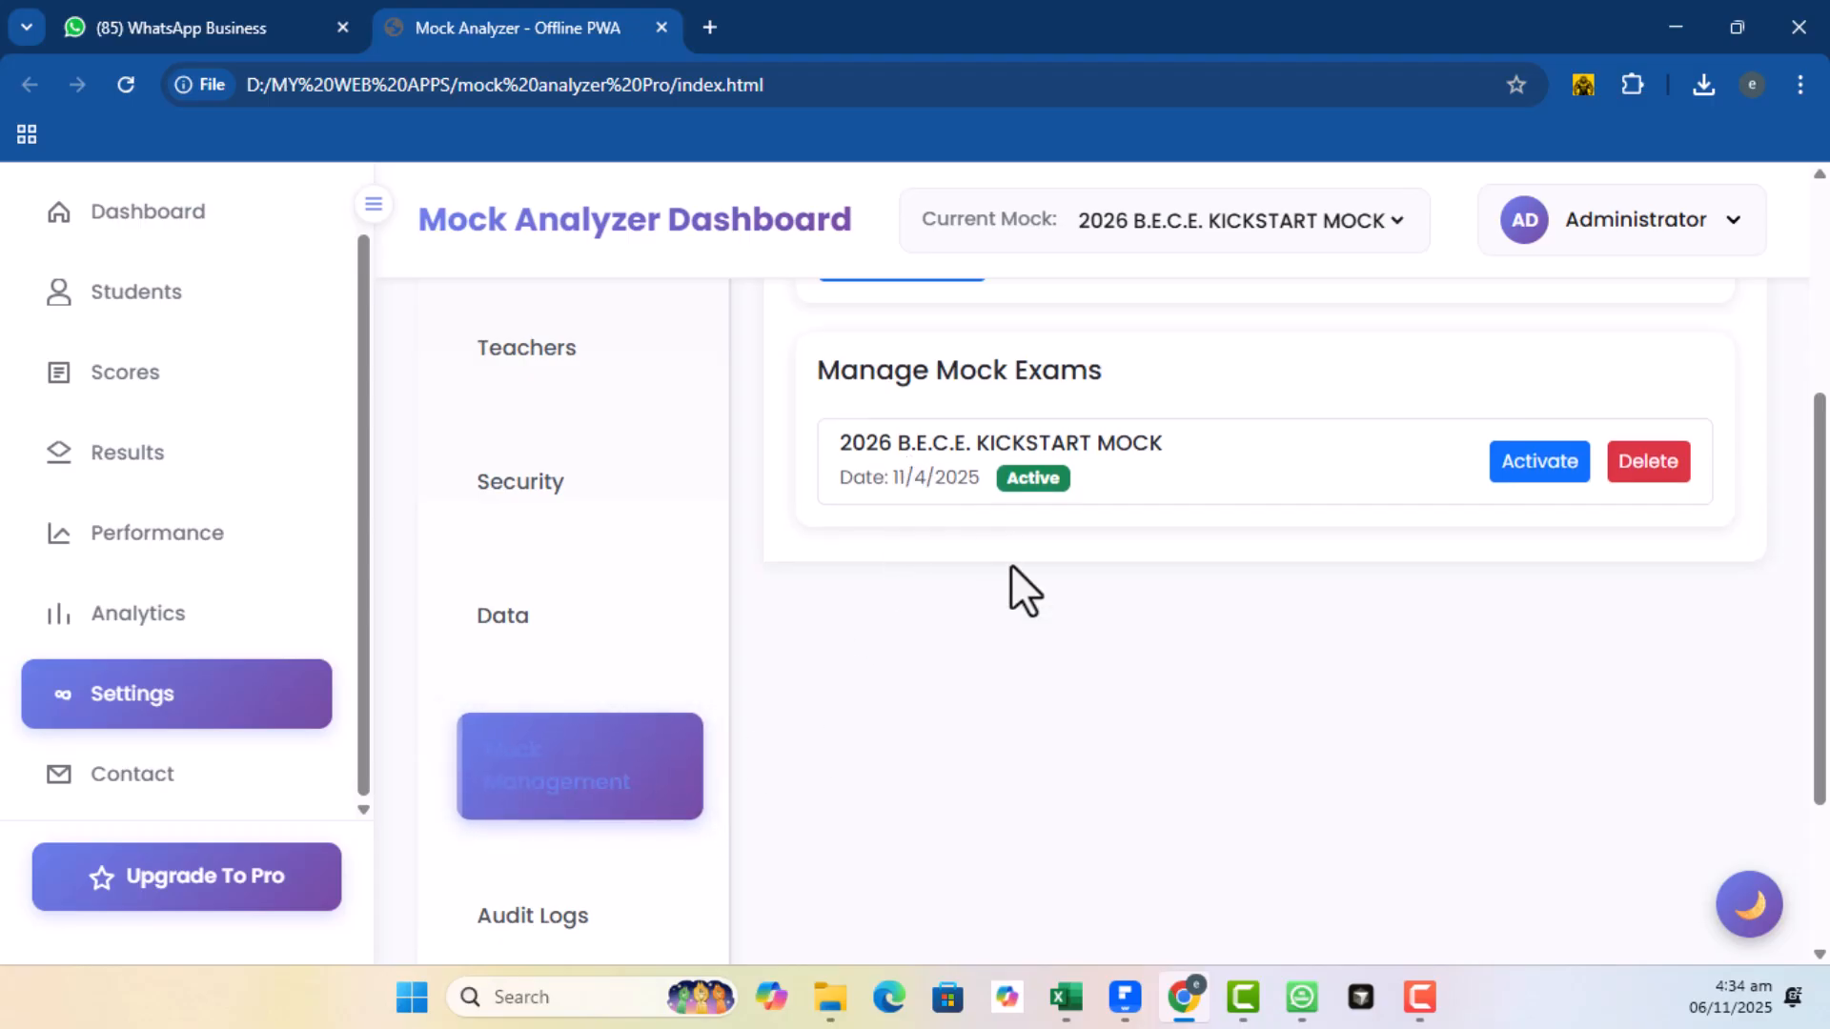
pyautogui.scroll(3, 1013, 571)
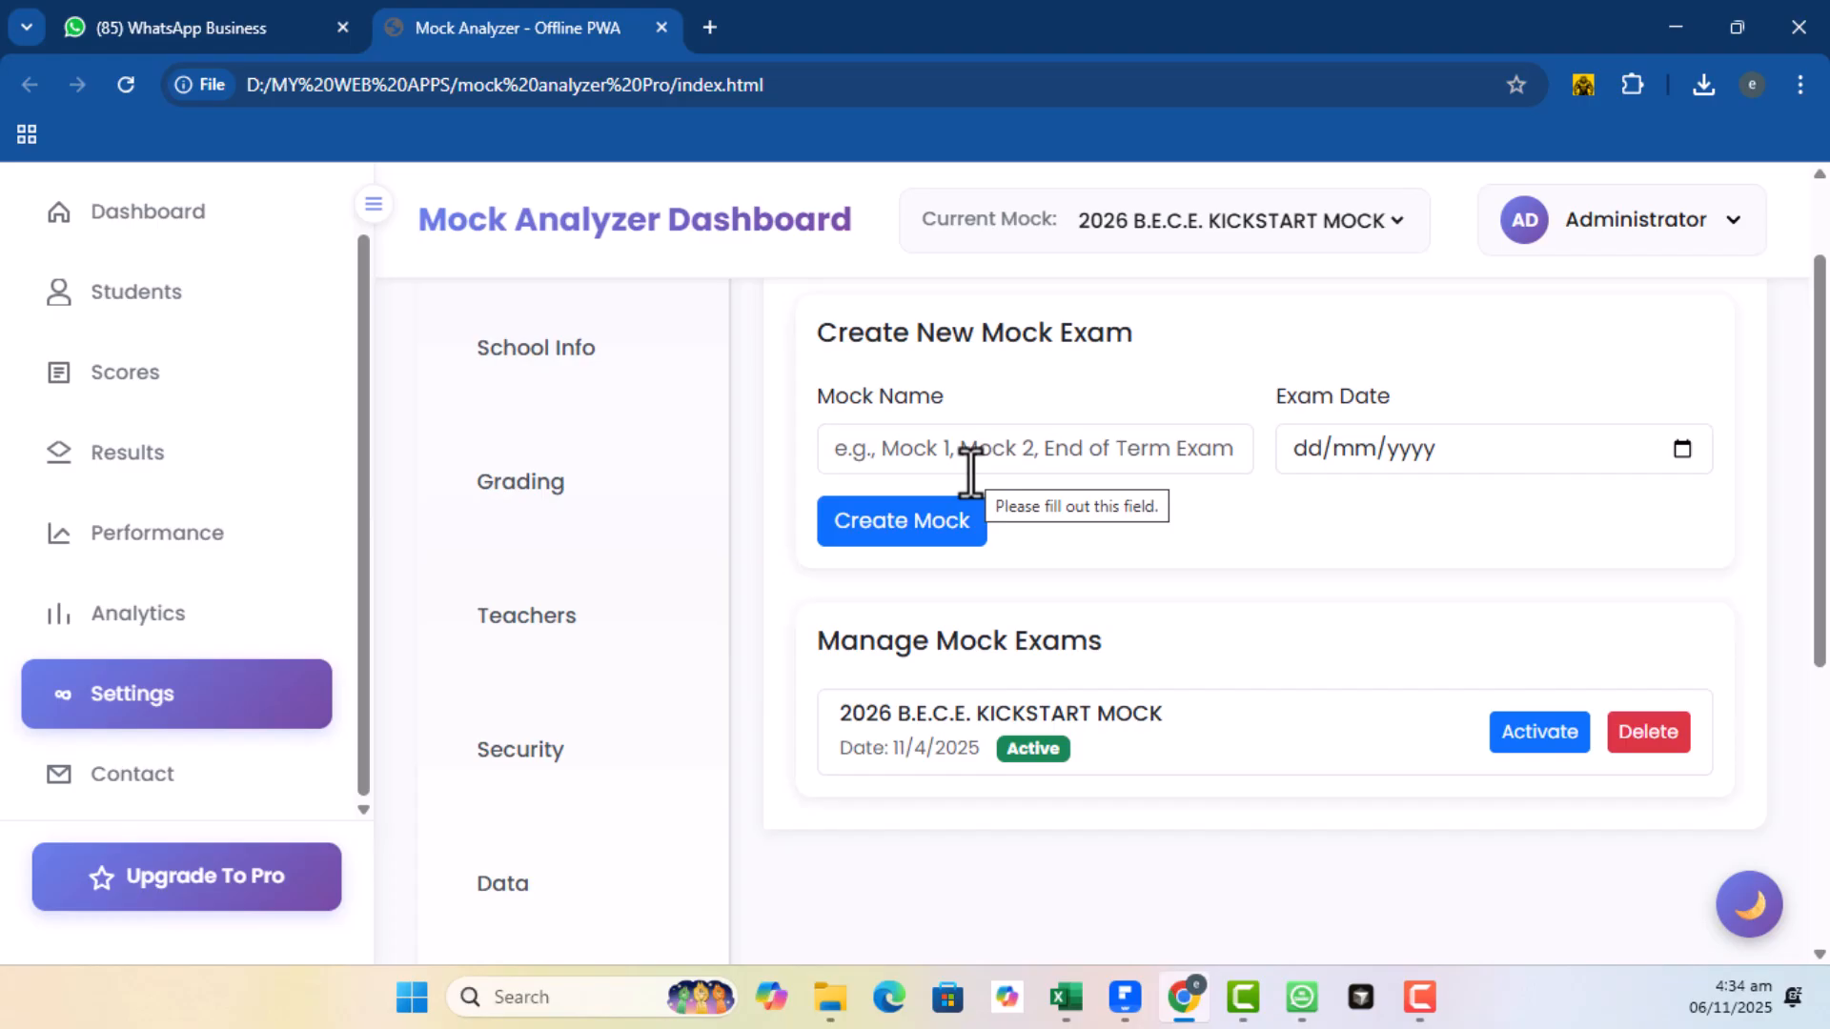
pyautogui.click(970, 469)
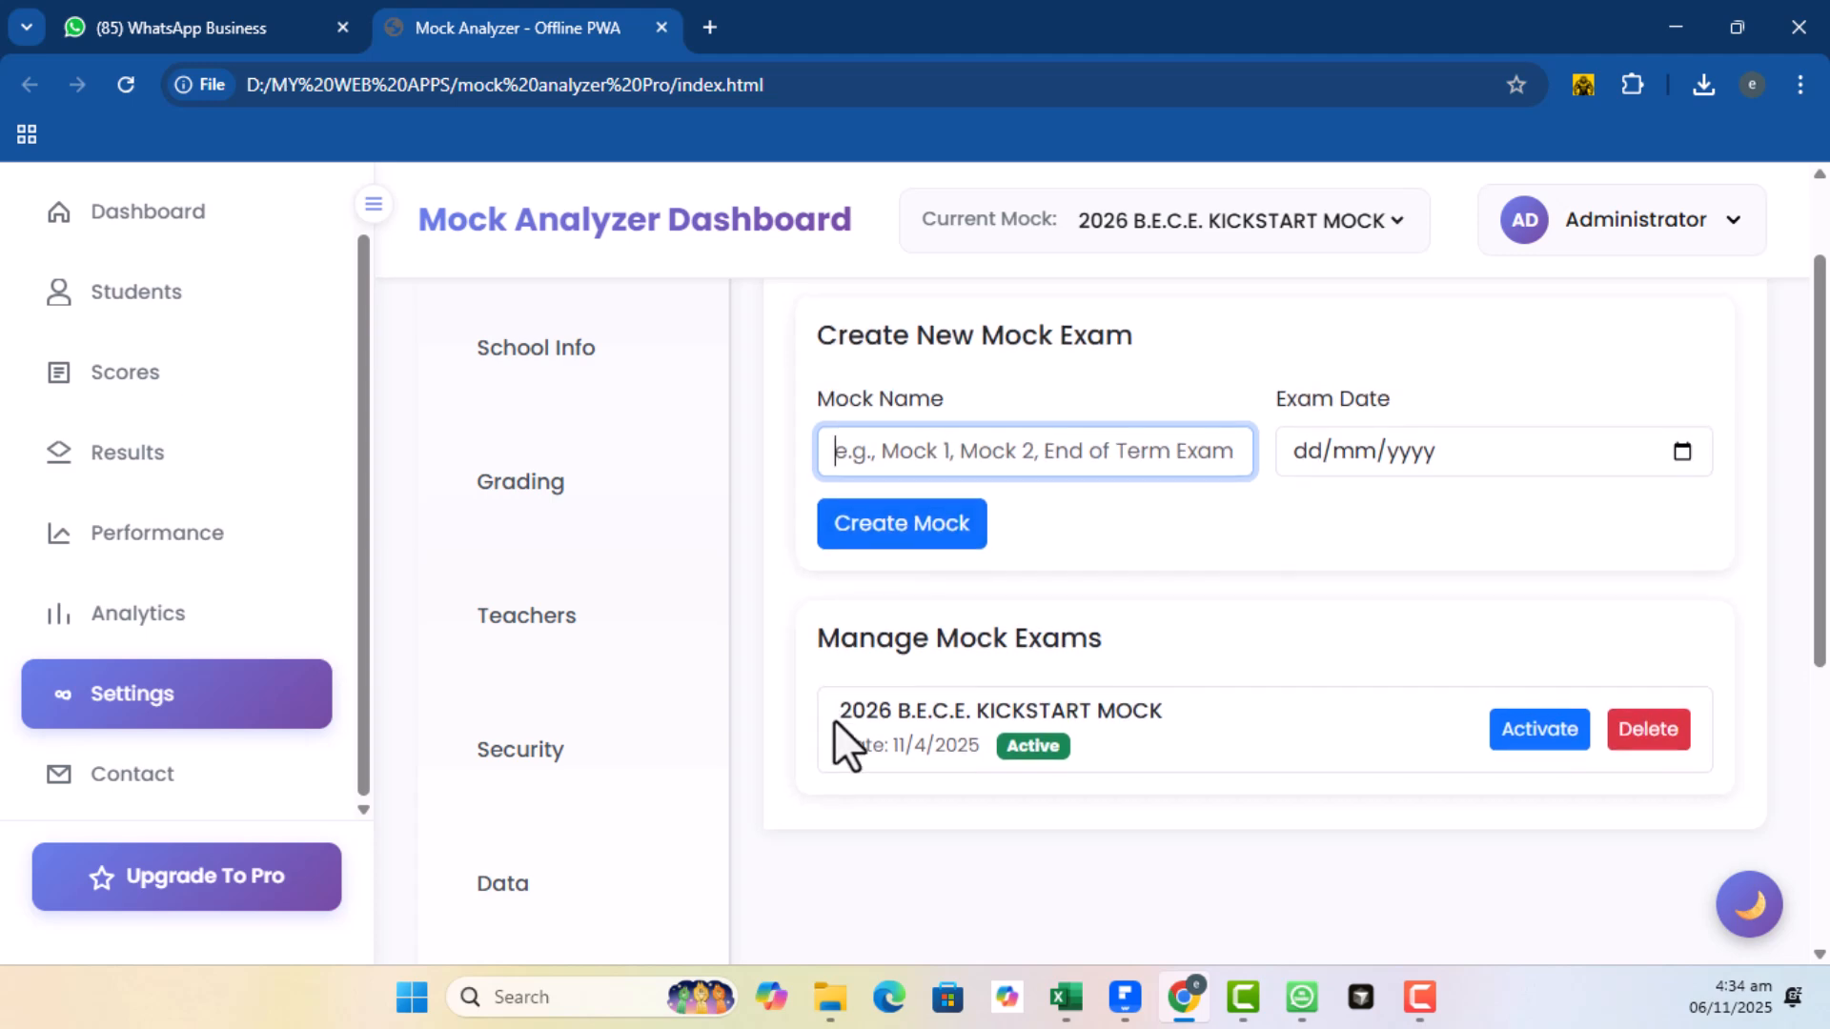
pyautogui.moveTo(839, 710); pyautogui.dragTo(1209, 703)
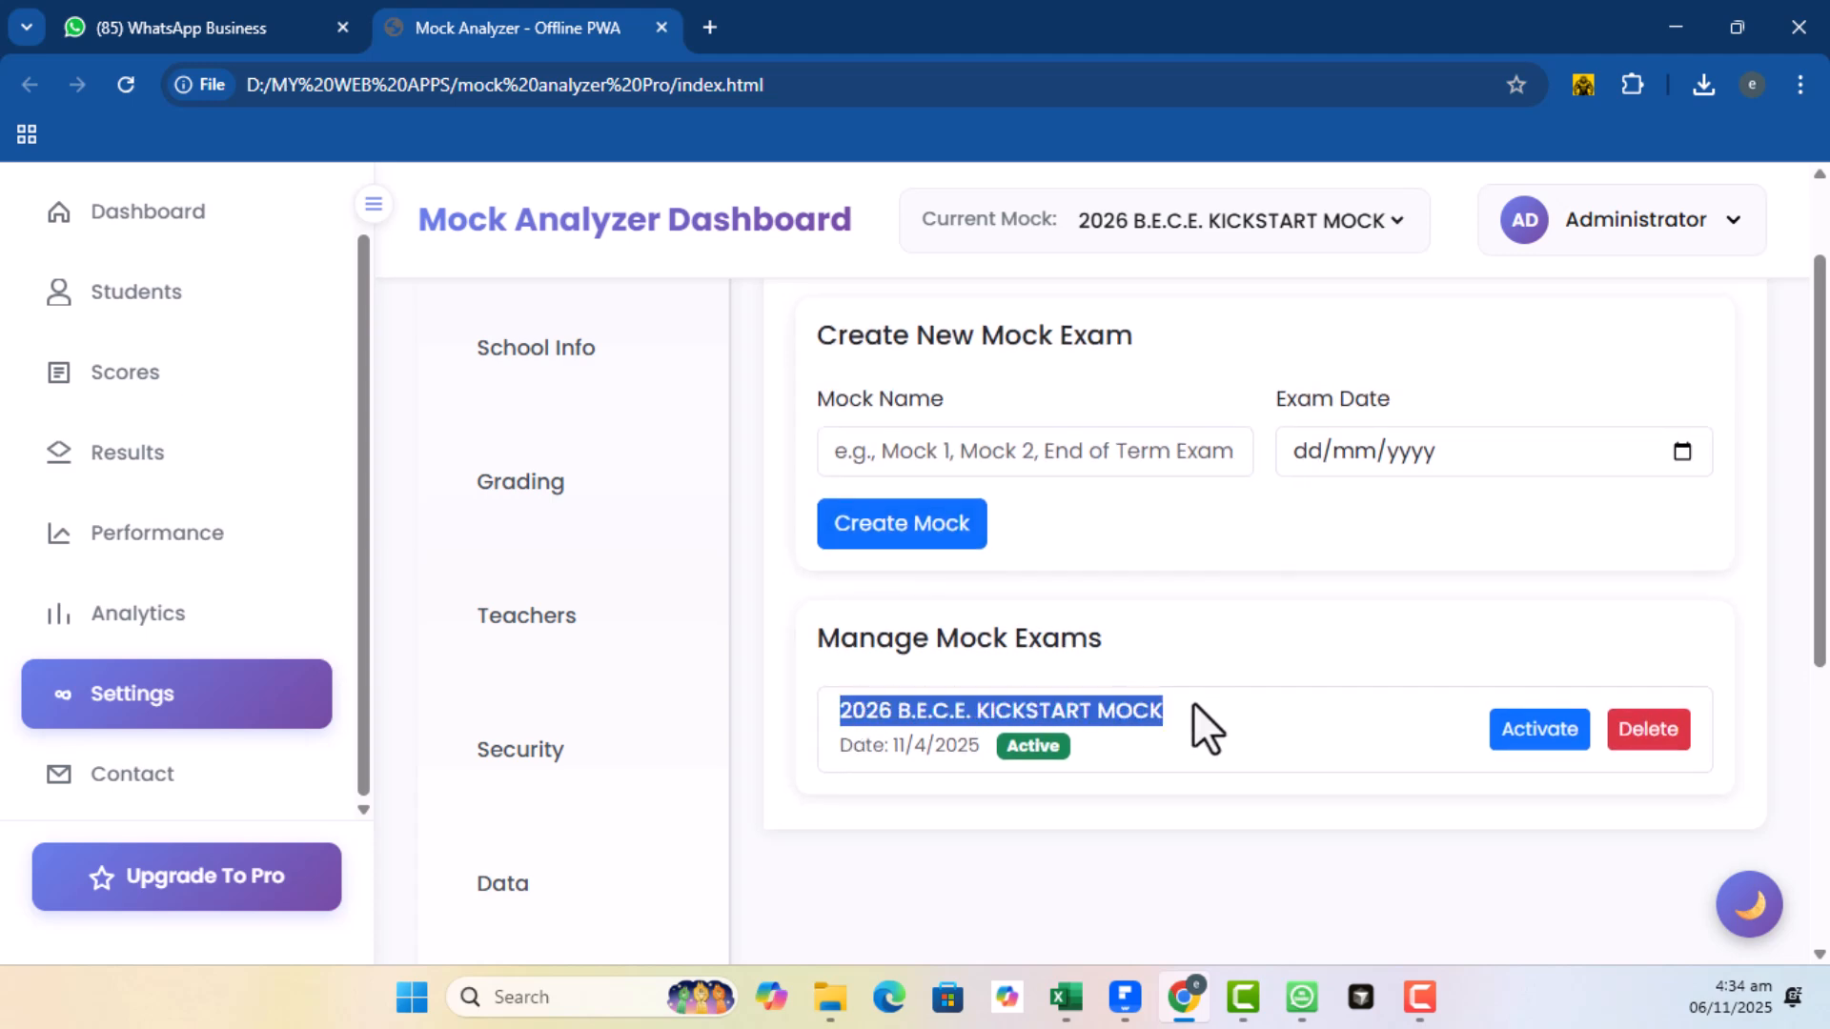
# Fill in the new mock exam with the name 2026 B.E.C.E. MOMENTUM MOCK and the exam date 10/11/2025
pyautogui.click(868, 438)
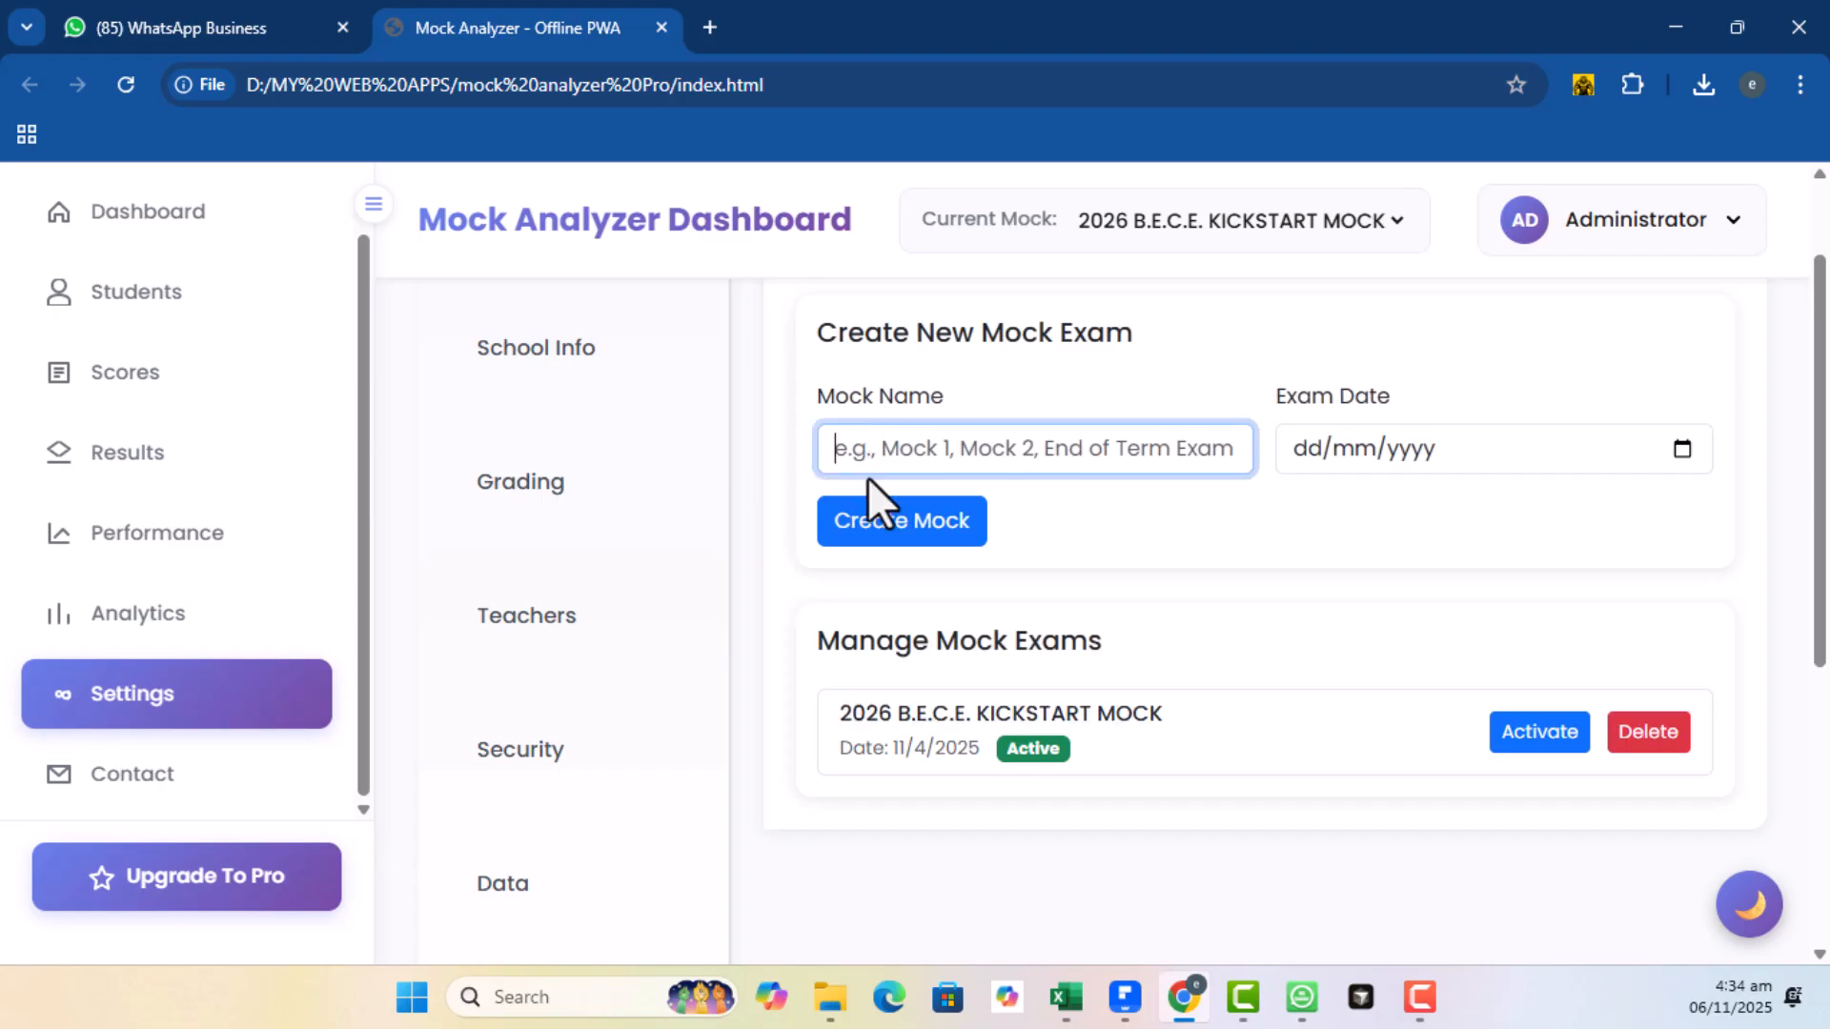
pyautogui.write('2026 B.E.C.E. KICKSTART MOCK')
pyautogui.doubleClick(996, 454)
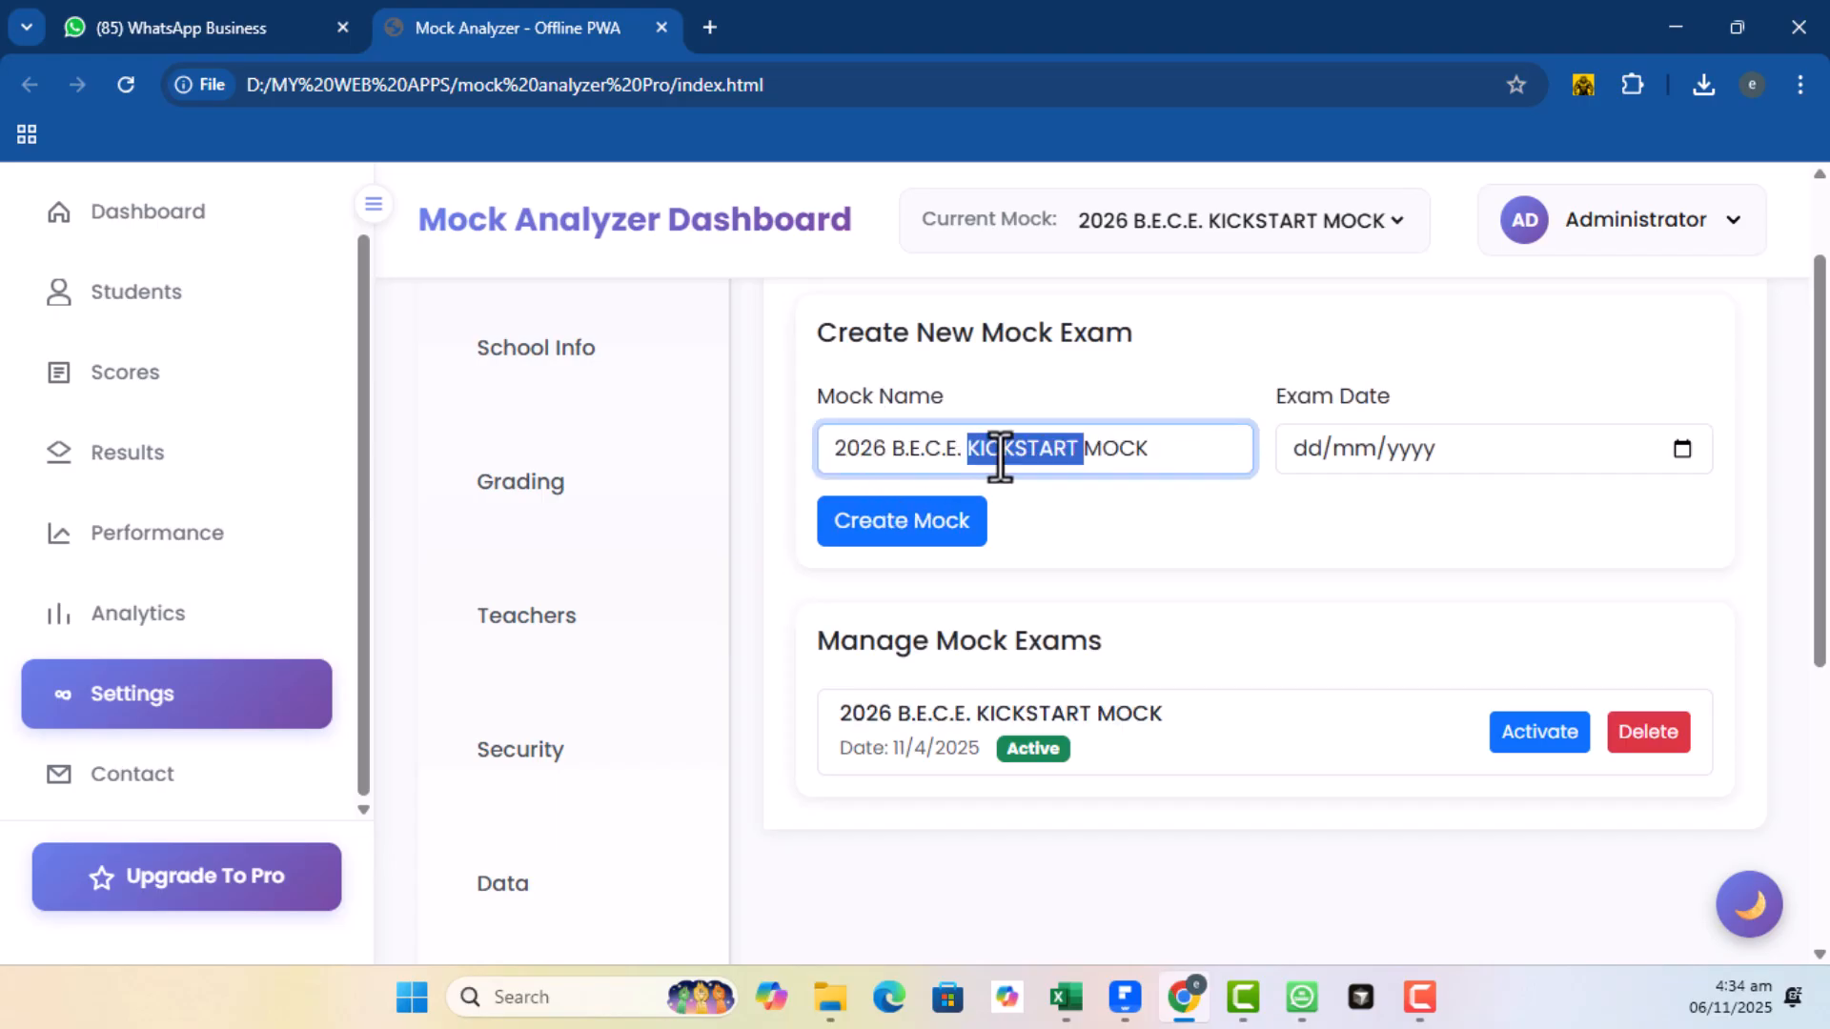
pyautogui.write('momen')
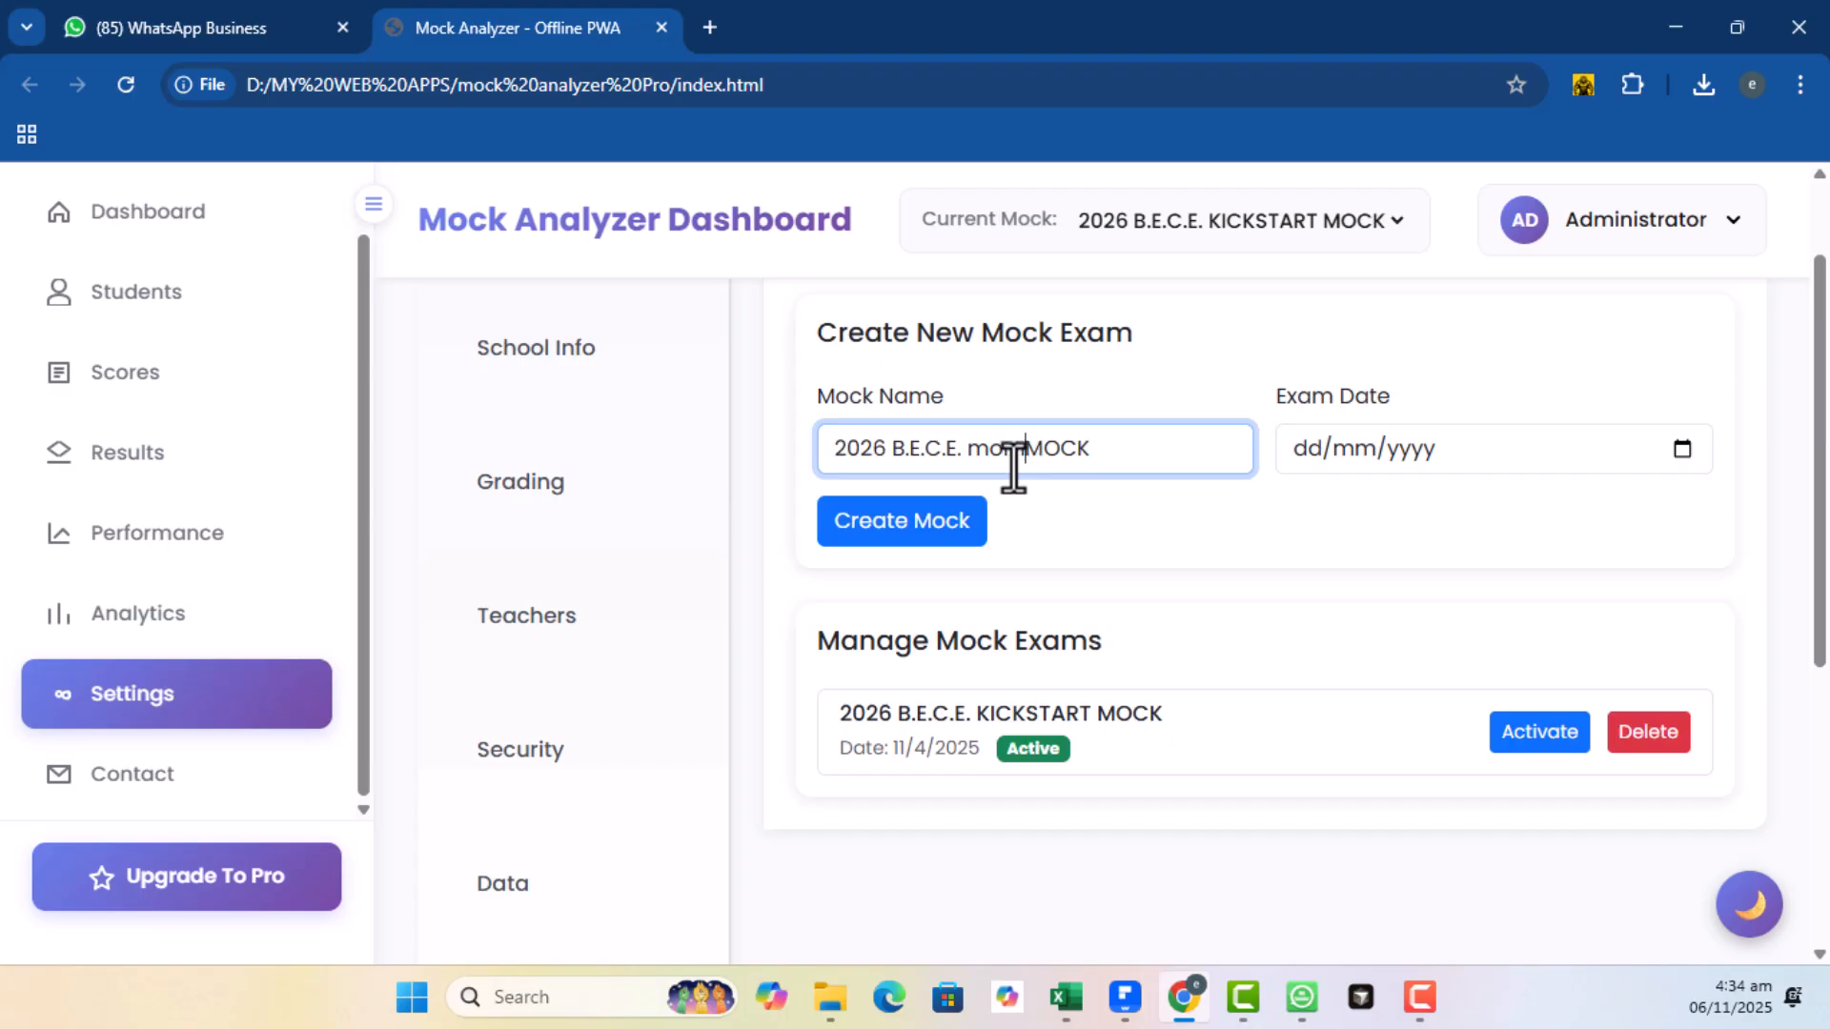
pyautogui.write('tum')
pyautogui.press('BackSpace')
pyautogui.press('BackSpace')
pyautogui.press('BackSpace')
pyautogui.press('BackSpace')
pyautogui.press('BackSpace')
pyautogui.press('BackSpace')
pyautogui.press('BackSpace')
pyautogui.press('BackSpace')
pyautogui.write('MOMENTUM')
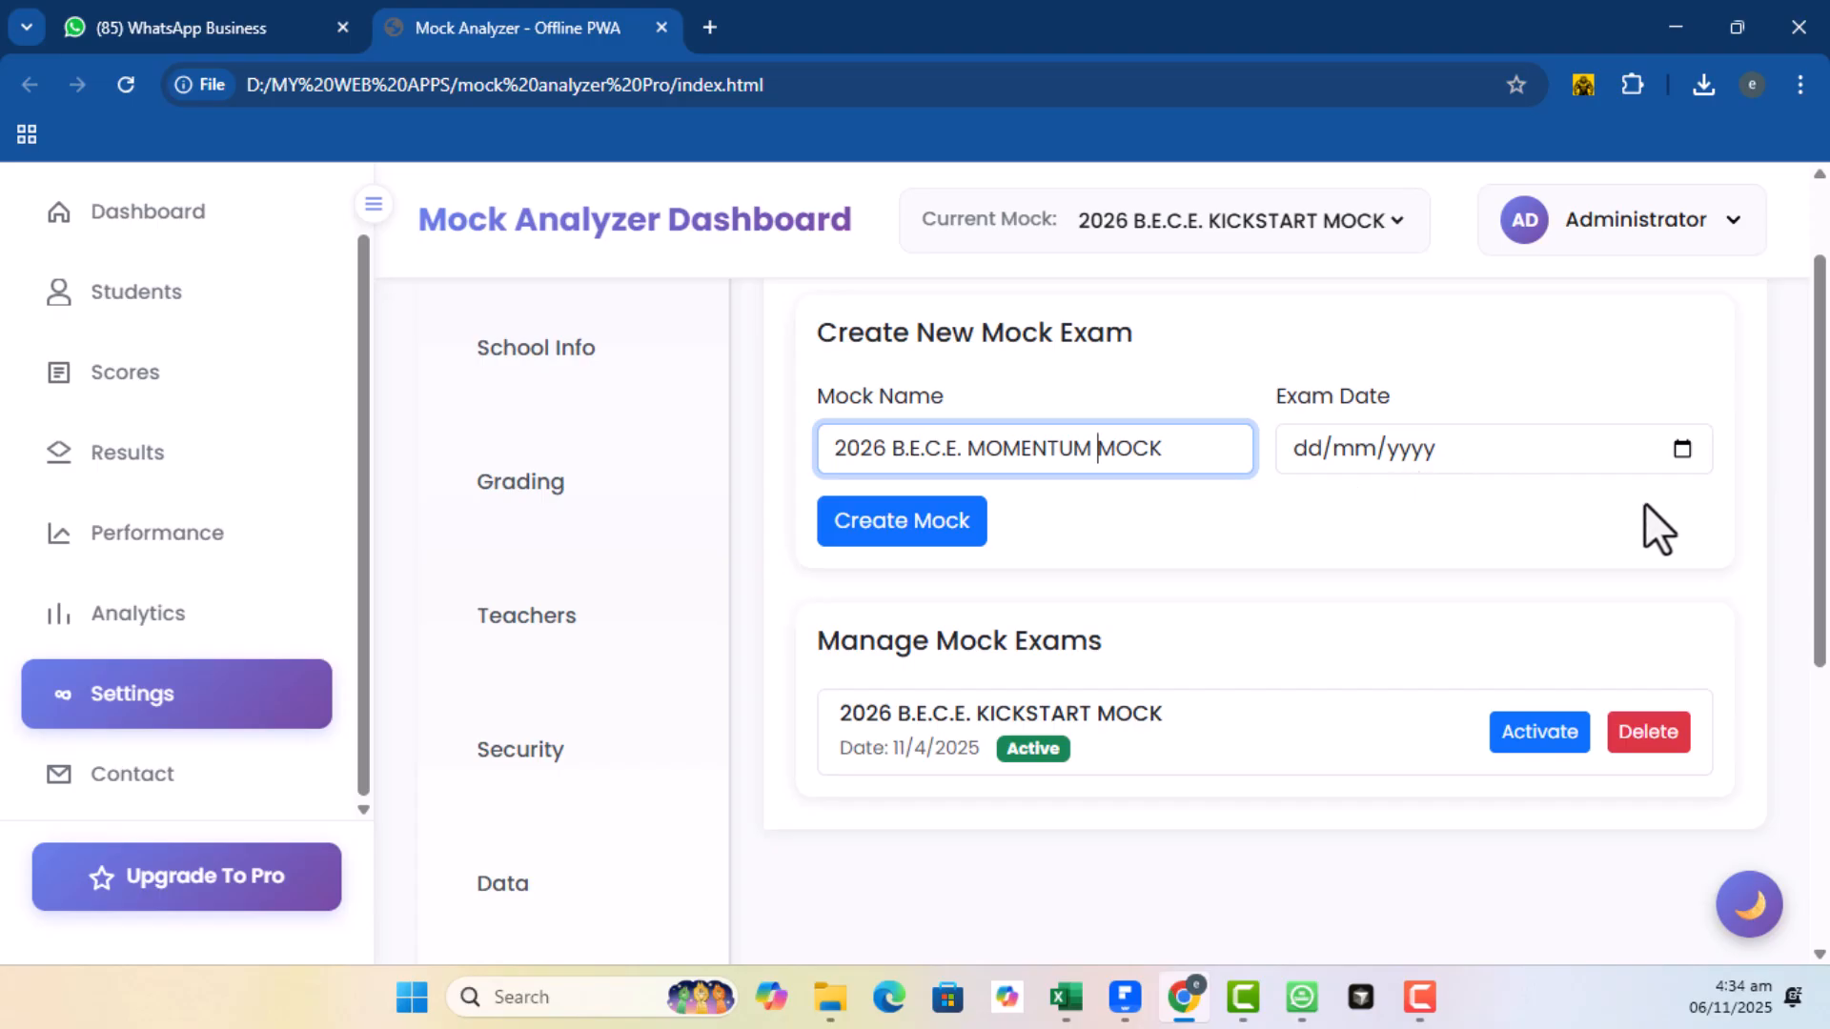
pyautogui.click(1684, 452)
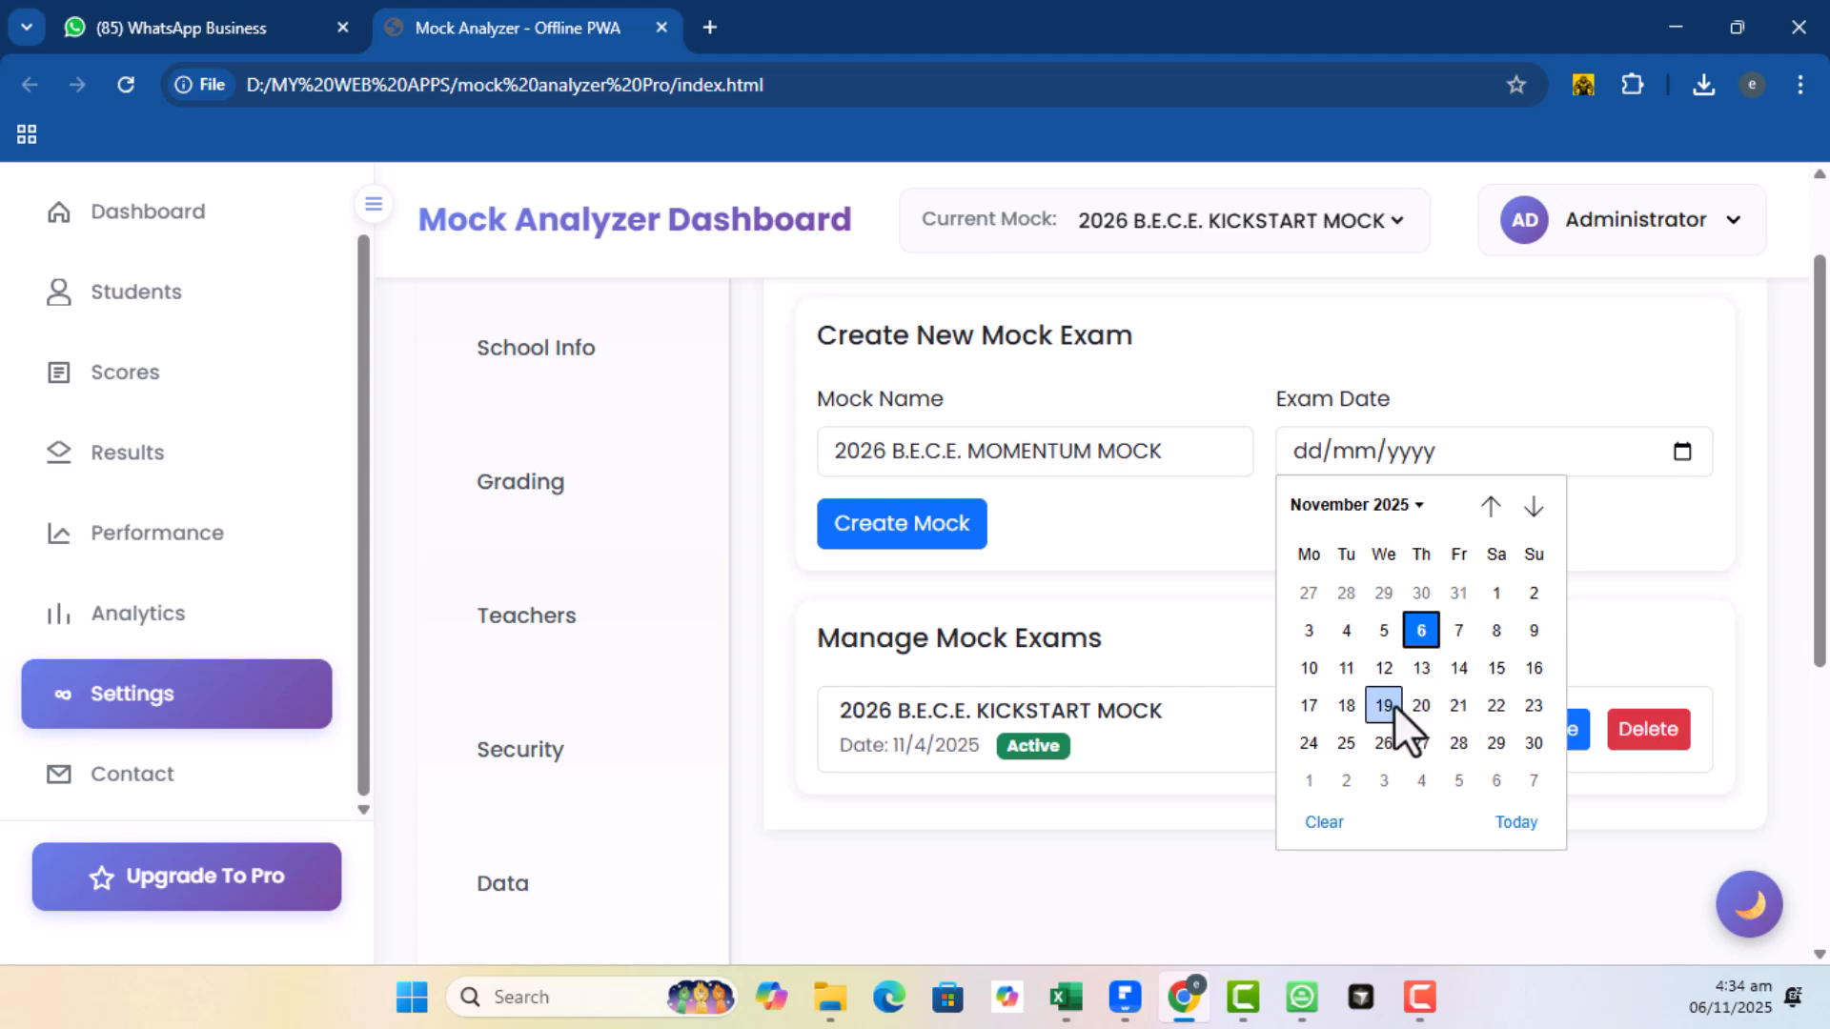
pyautogui.click(1310, 668)
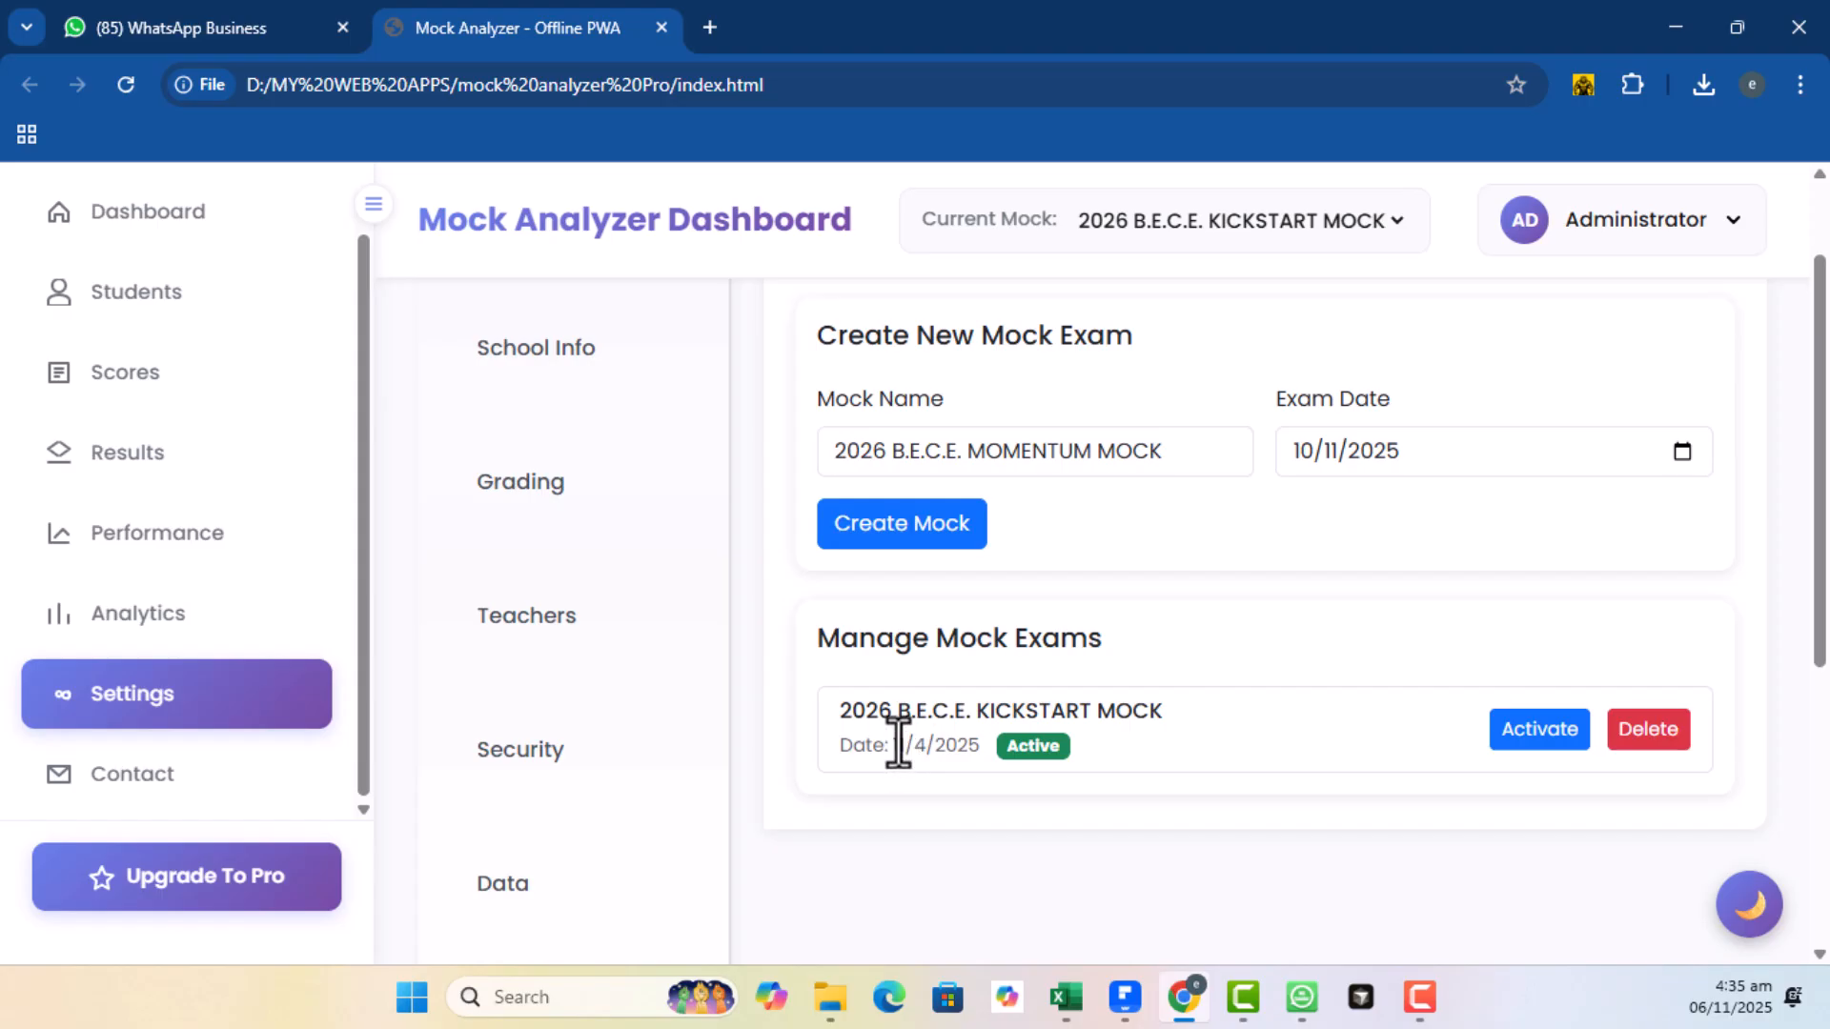
# Activate the existing 2026 B.E.C.E. KICKSTART MOCK in the mock exam list
pyautogui.click(1534, 731)
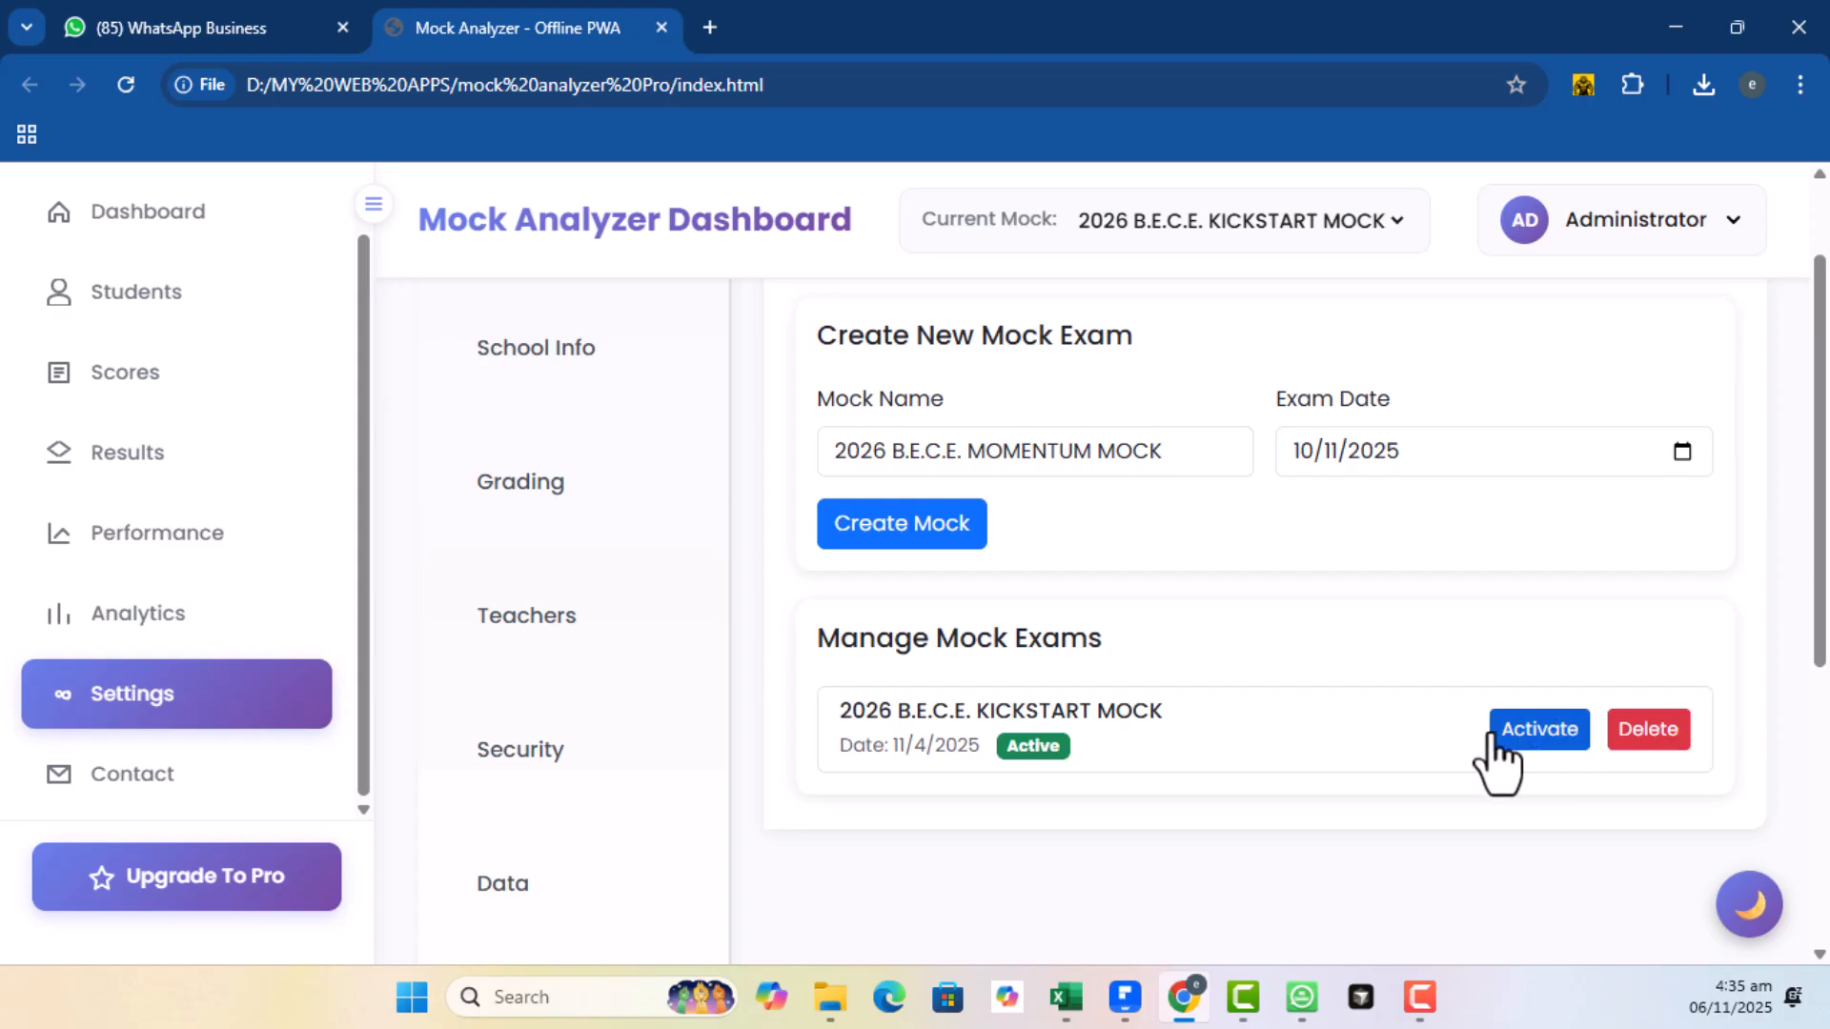
pyautogui.click(1532, 734)
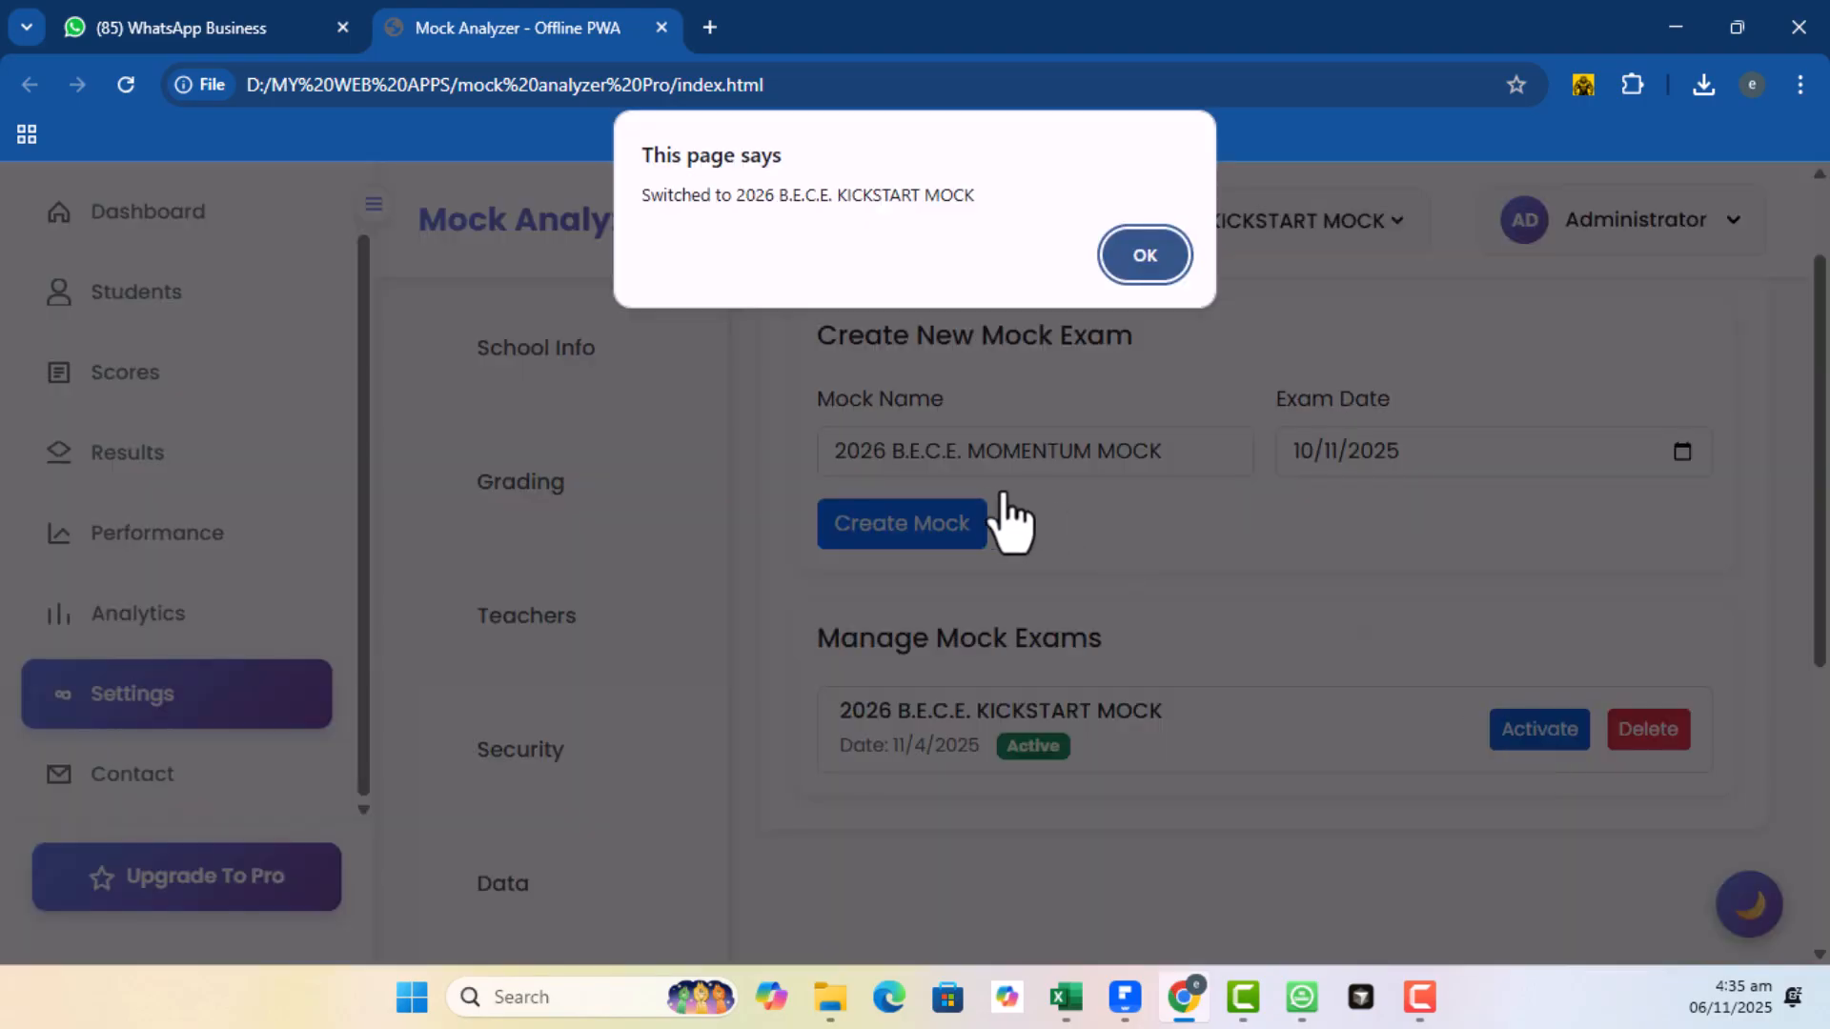
pyautogui.click(1163, 257)
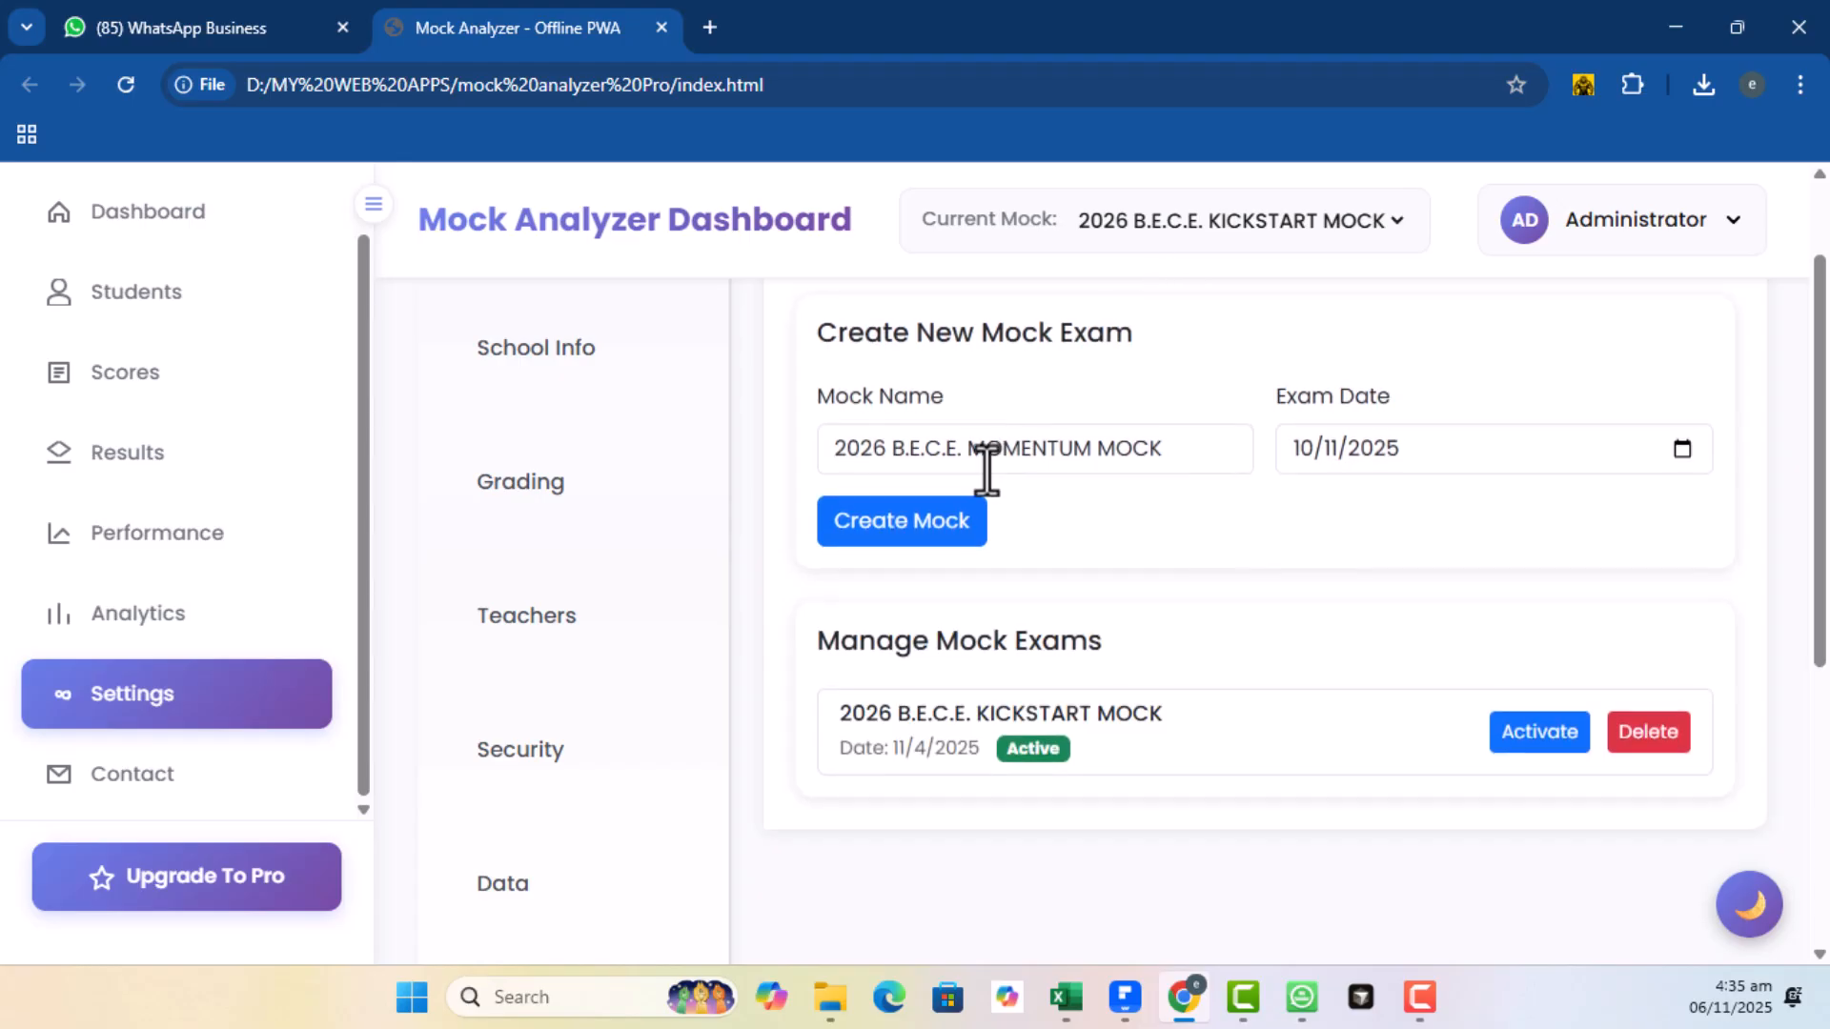
# Create the 2026 B.E.C.E. MOMENTUM MOCK from the completed form and activate it
pyautogui.click(911, 536)
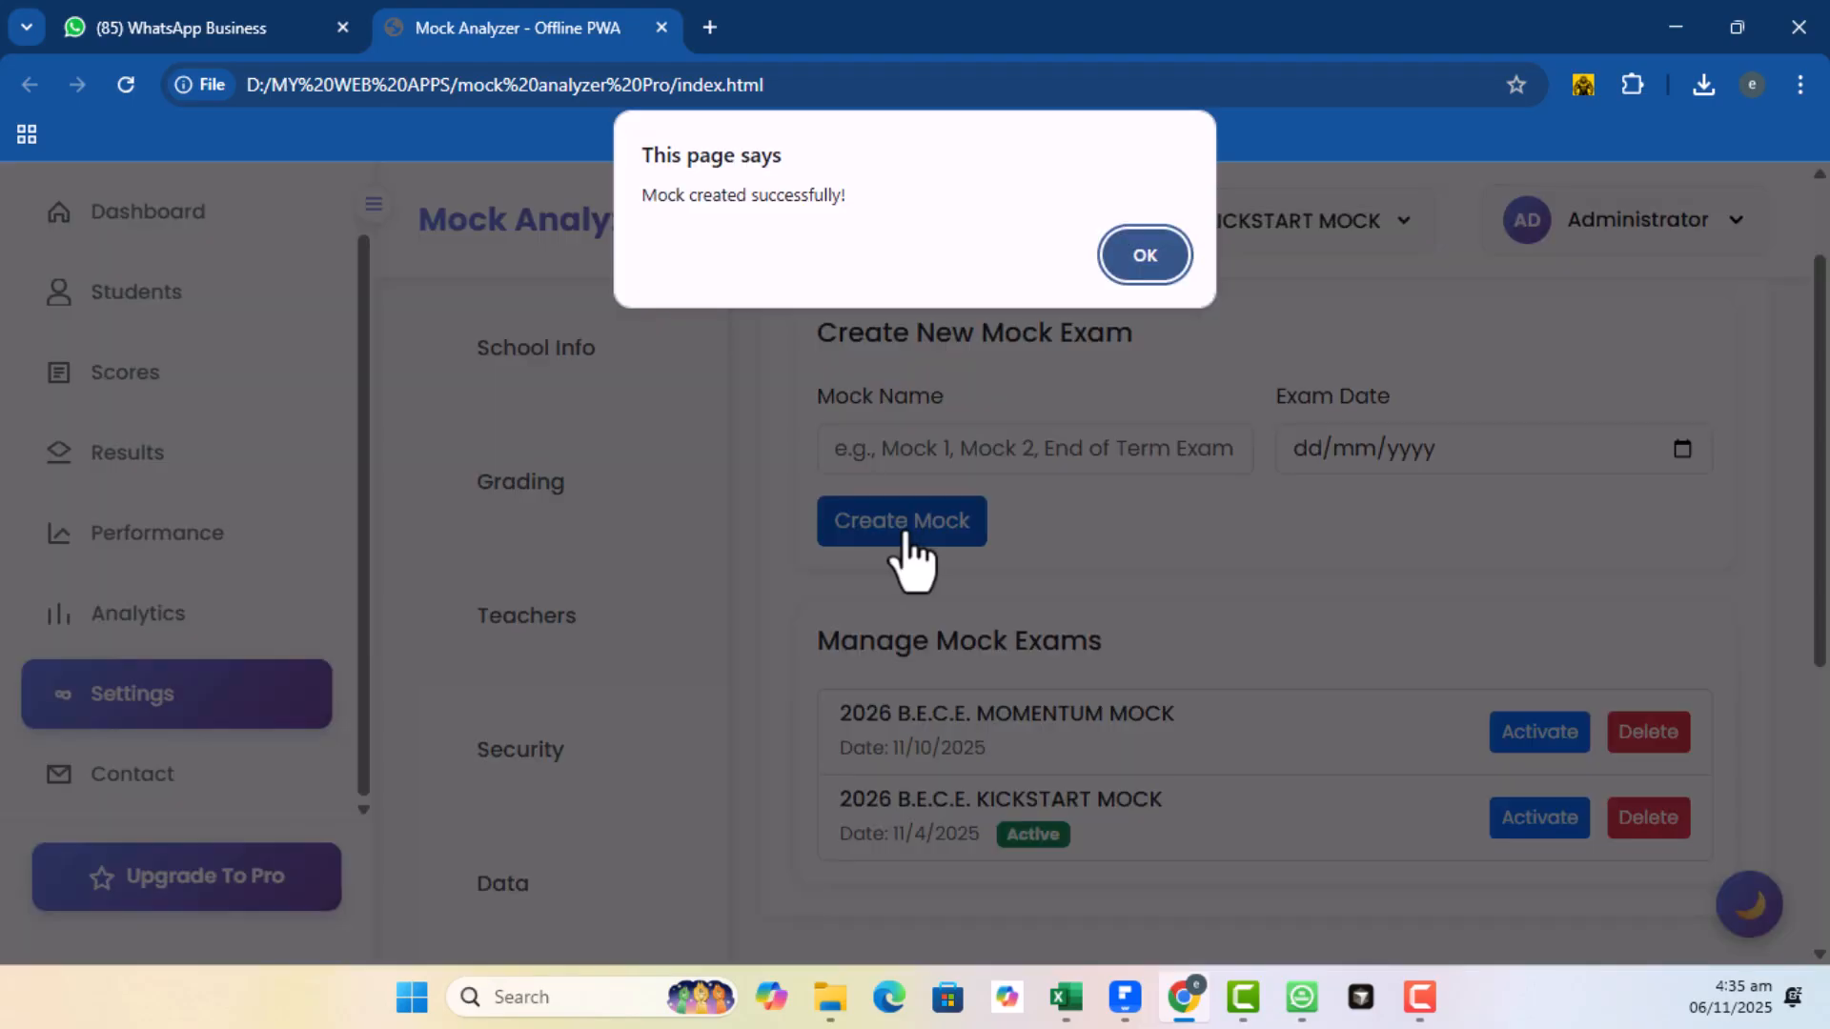
pyautogui.click(1151, 259)
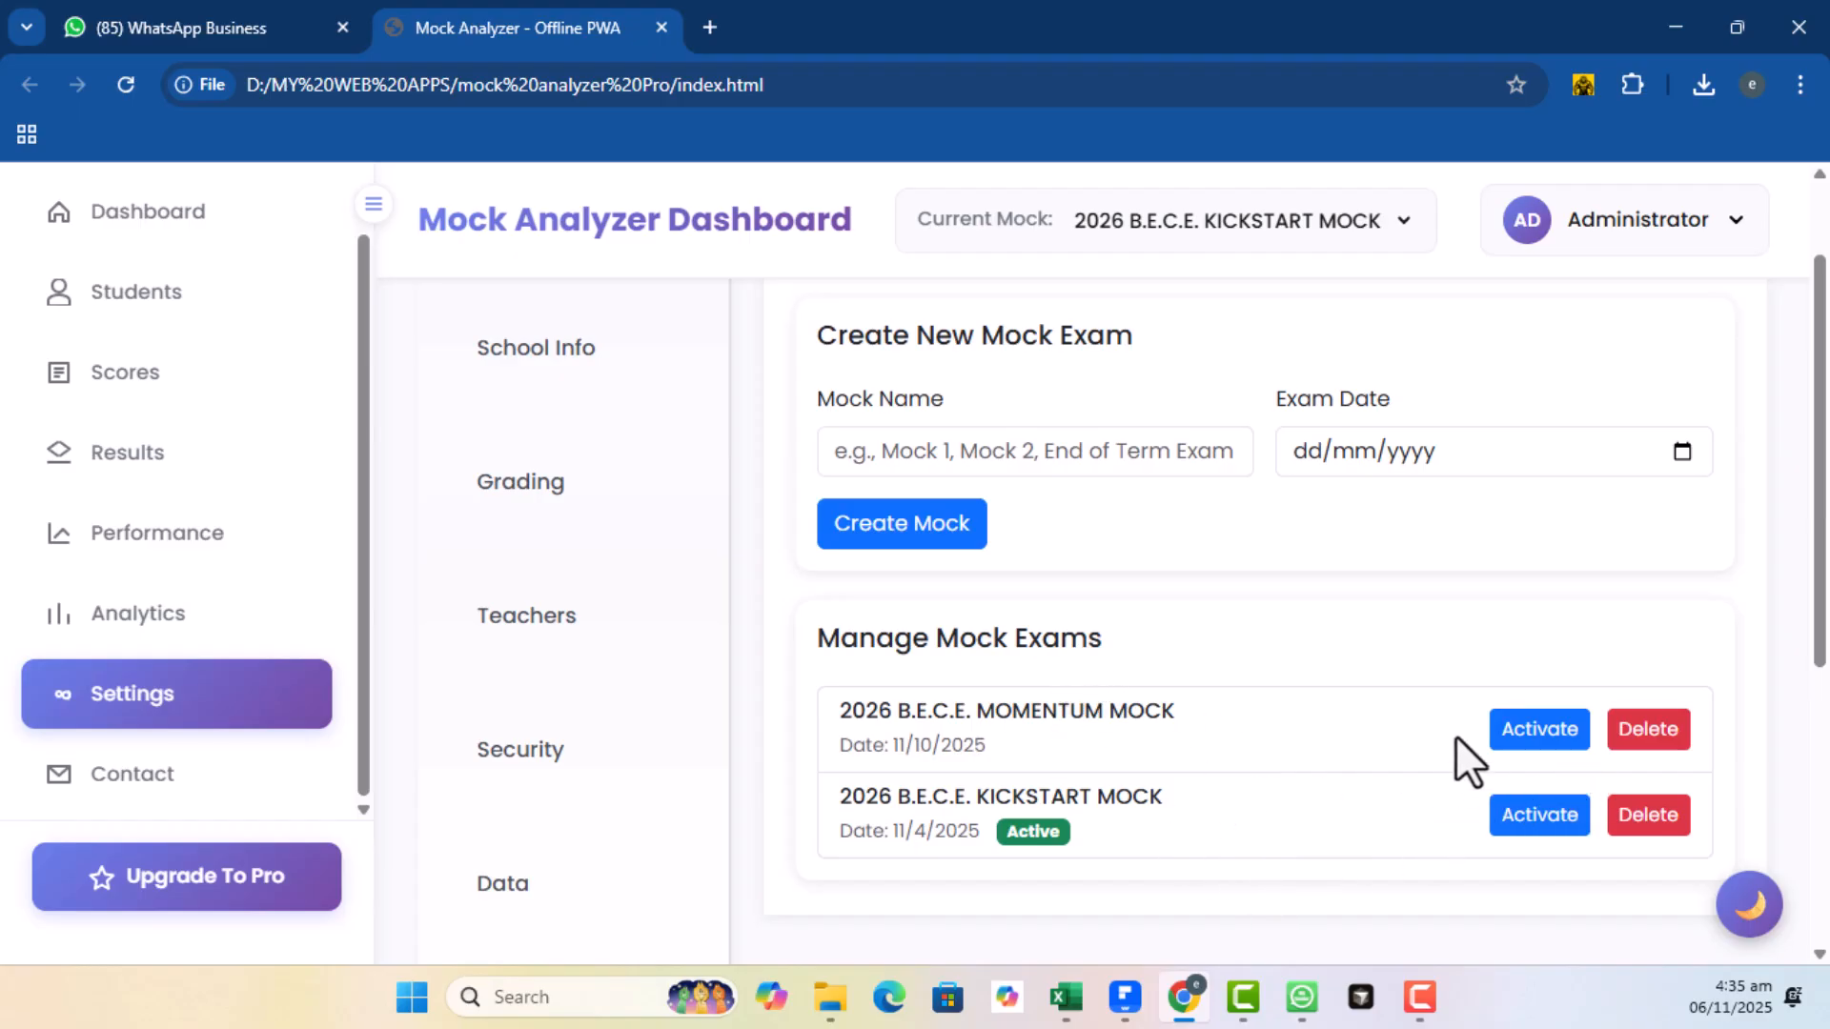
pyautogui.click(1532, 736)
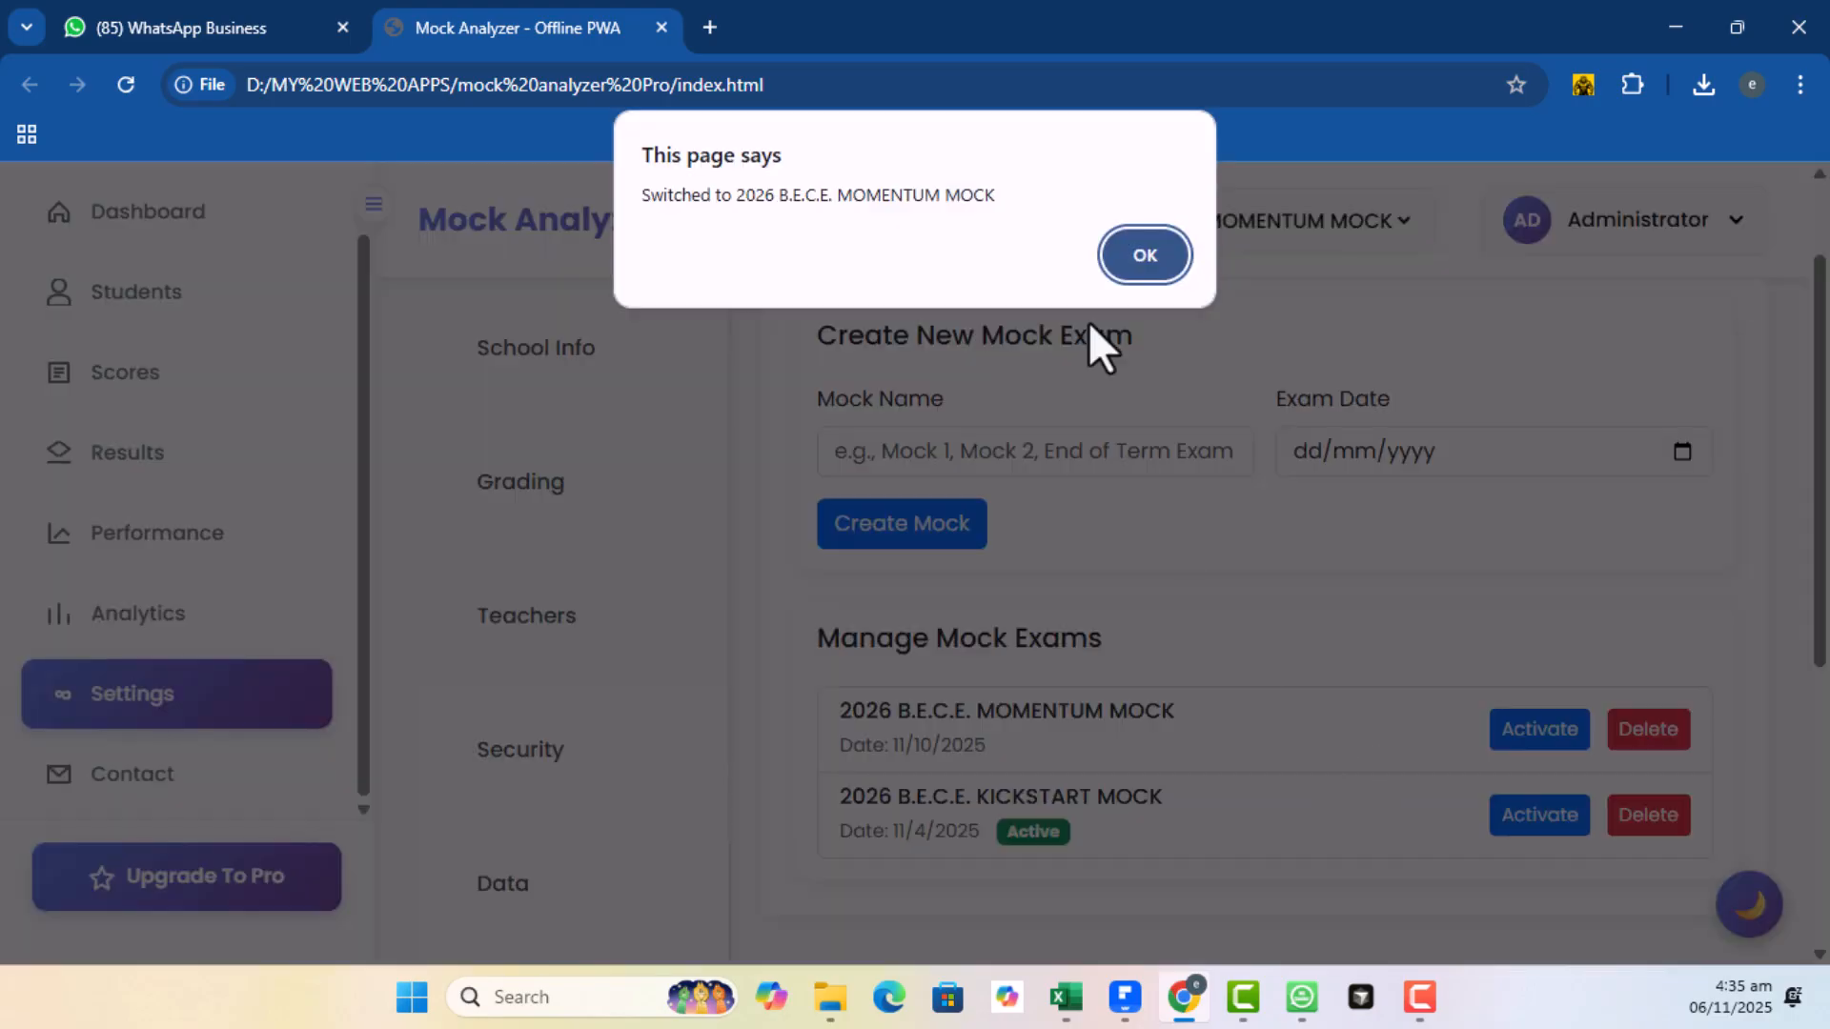
pyautogui.click(1148, 272)
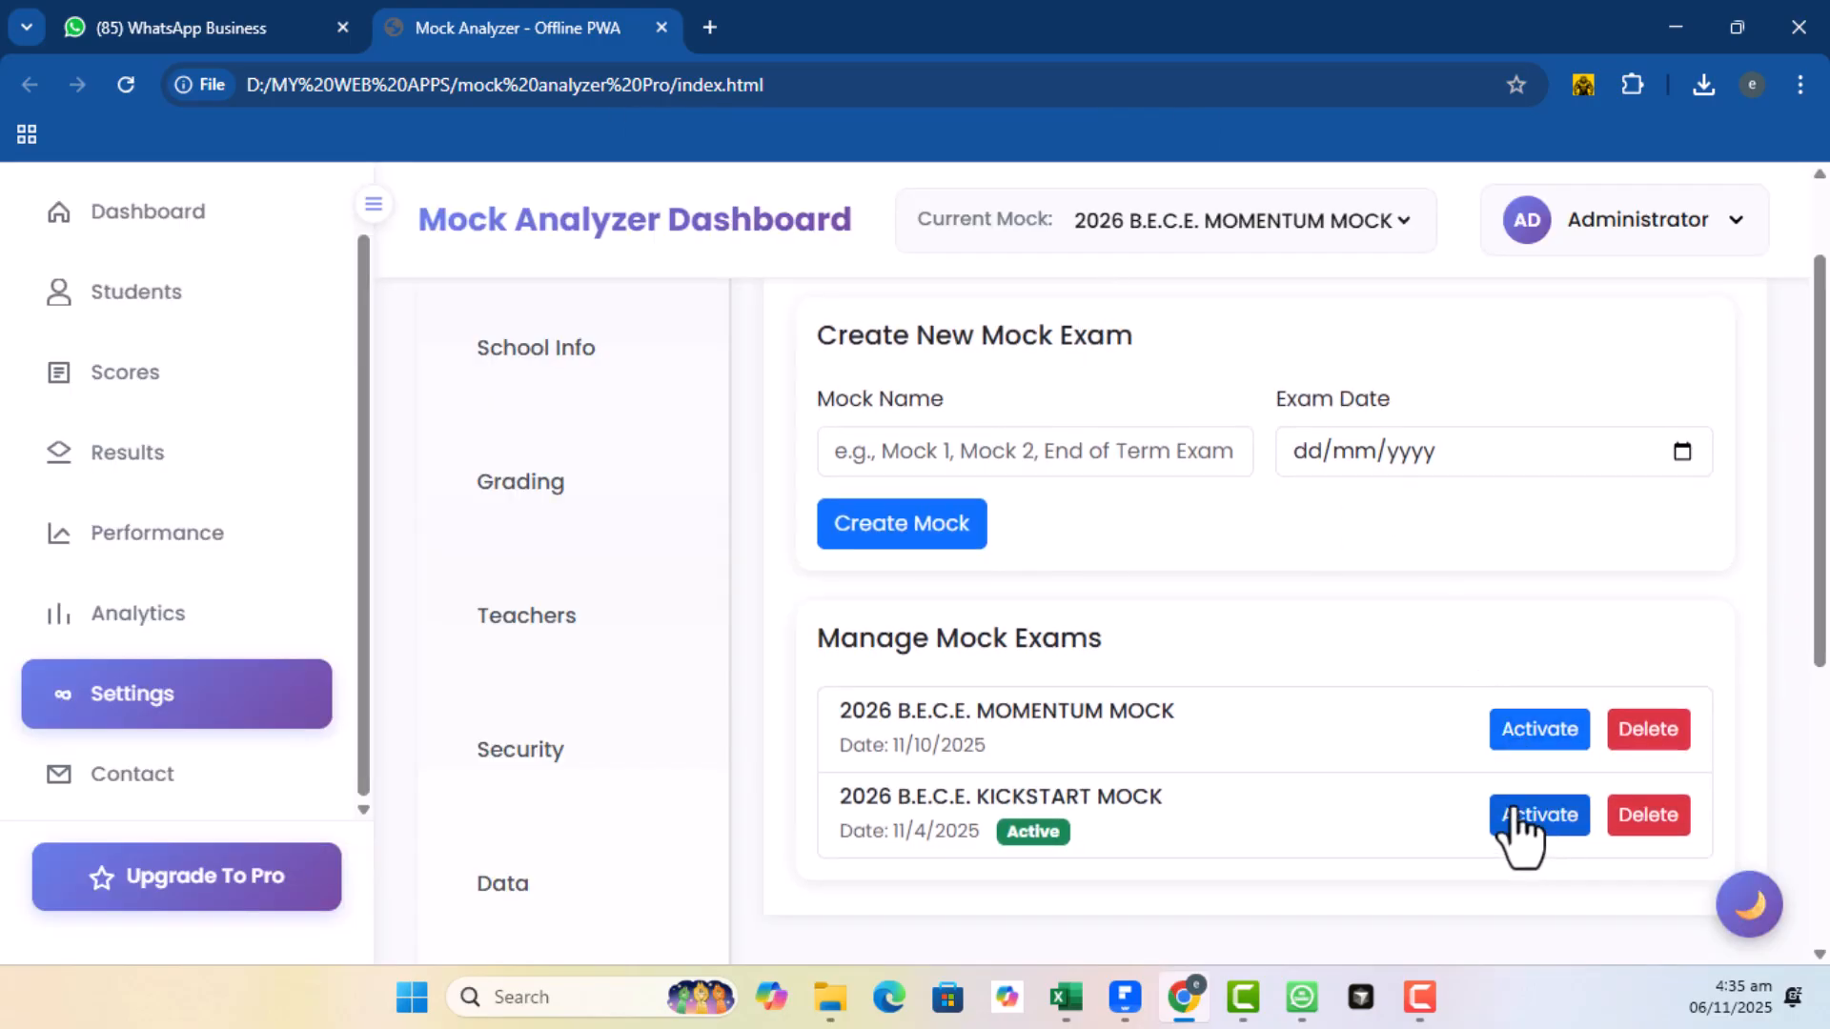
# Try twice more to activate the 2026 B.E.C.E. MOMENTUM MOCK in the mock exam list
pyautogui.click(1534, 732)
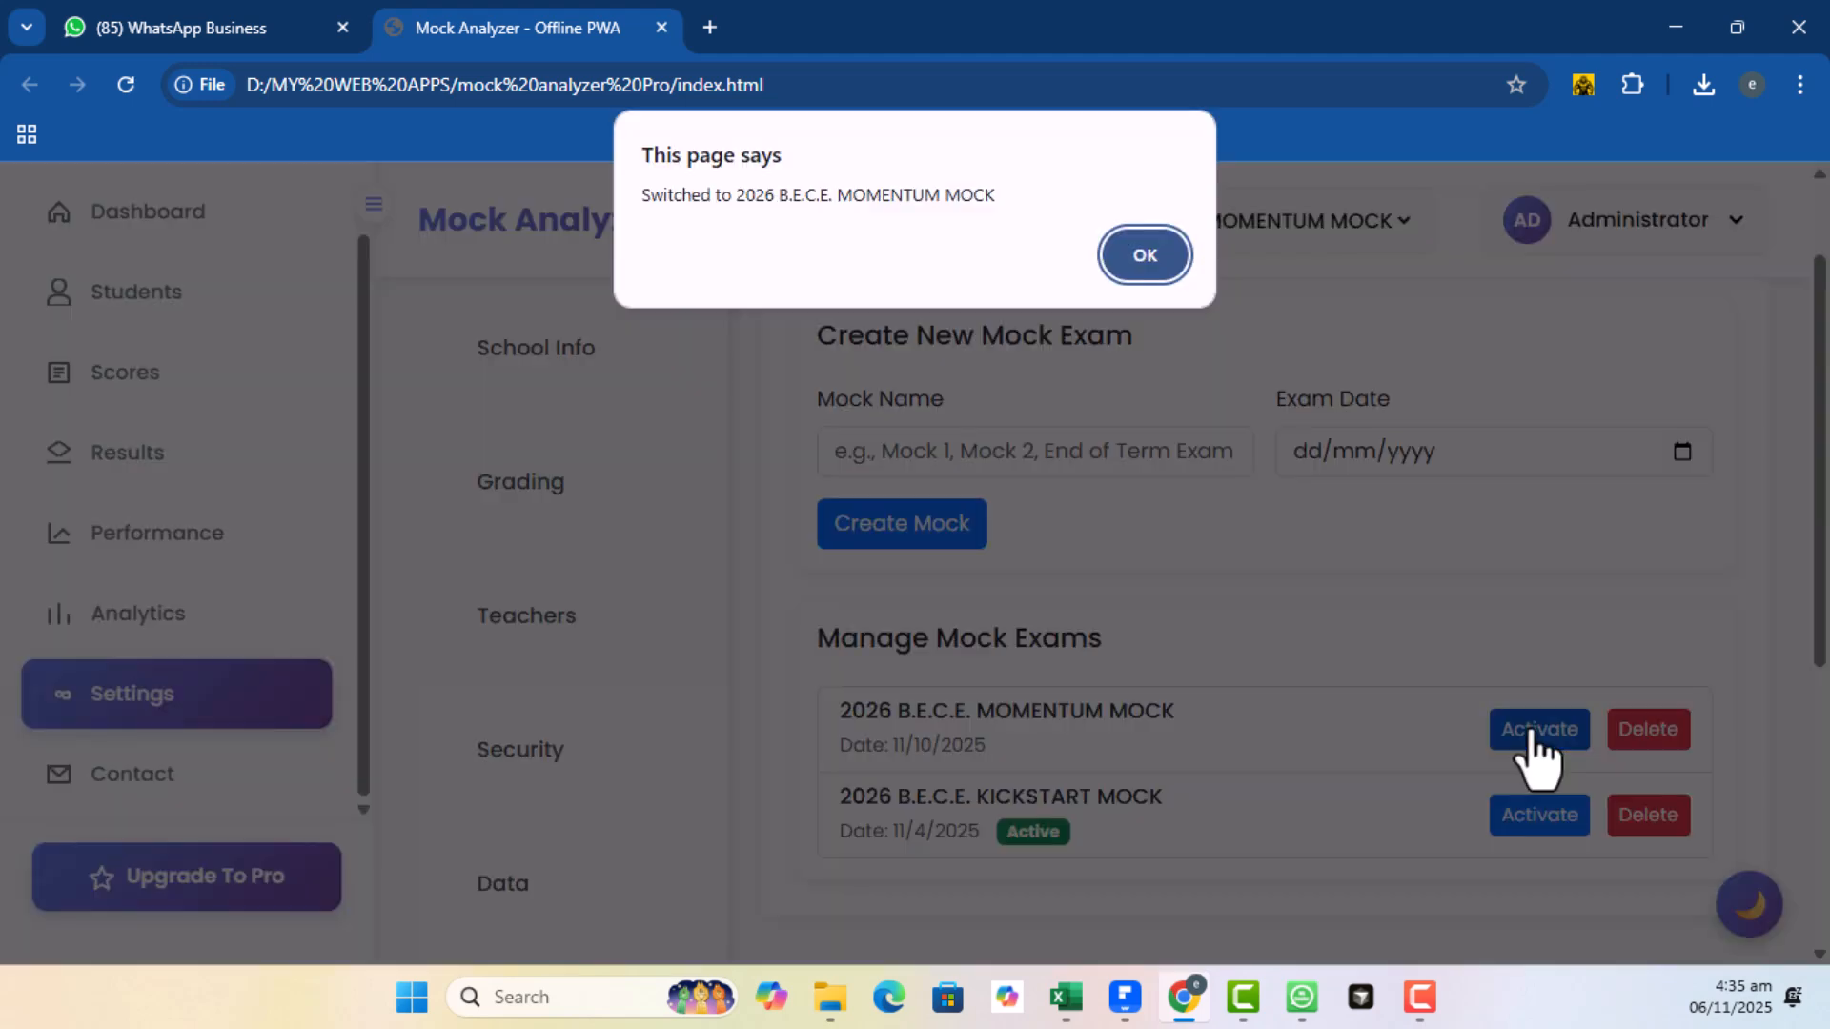
pyautogui.click(1145, 257)
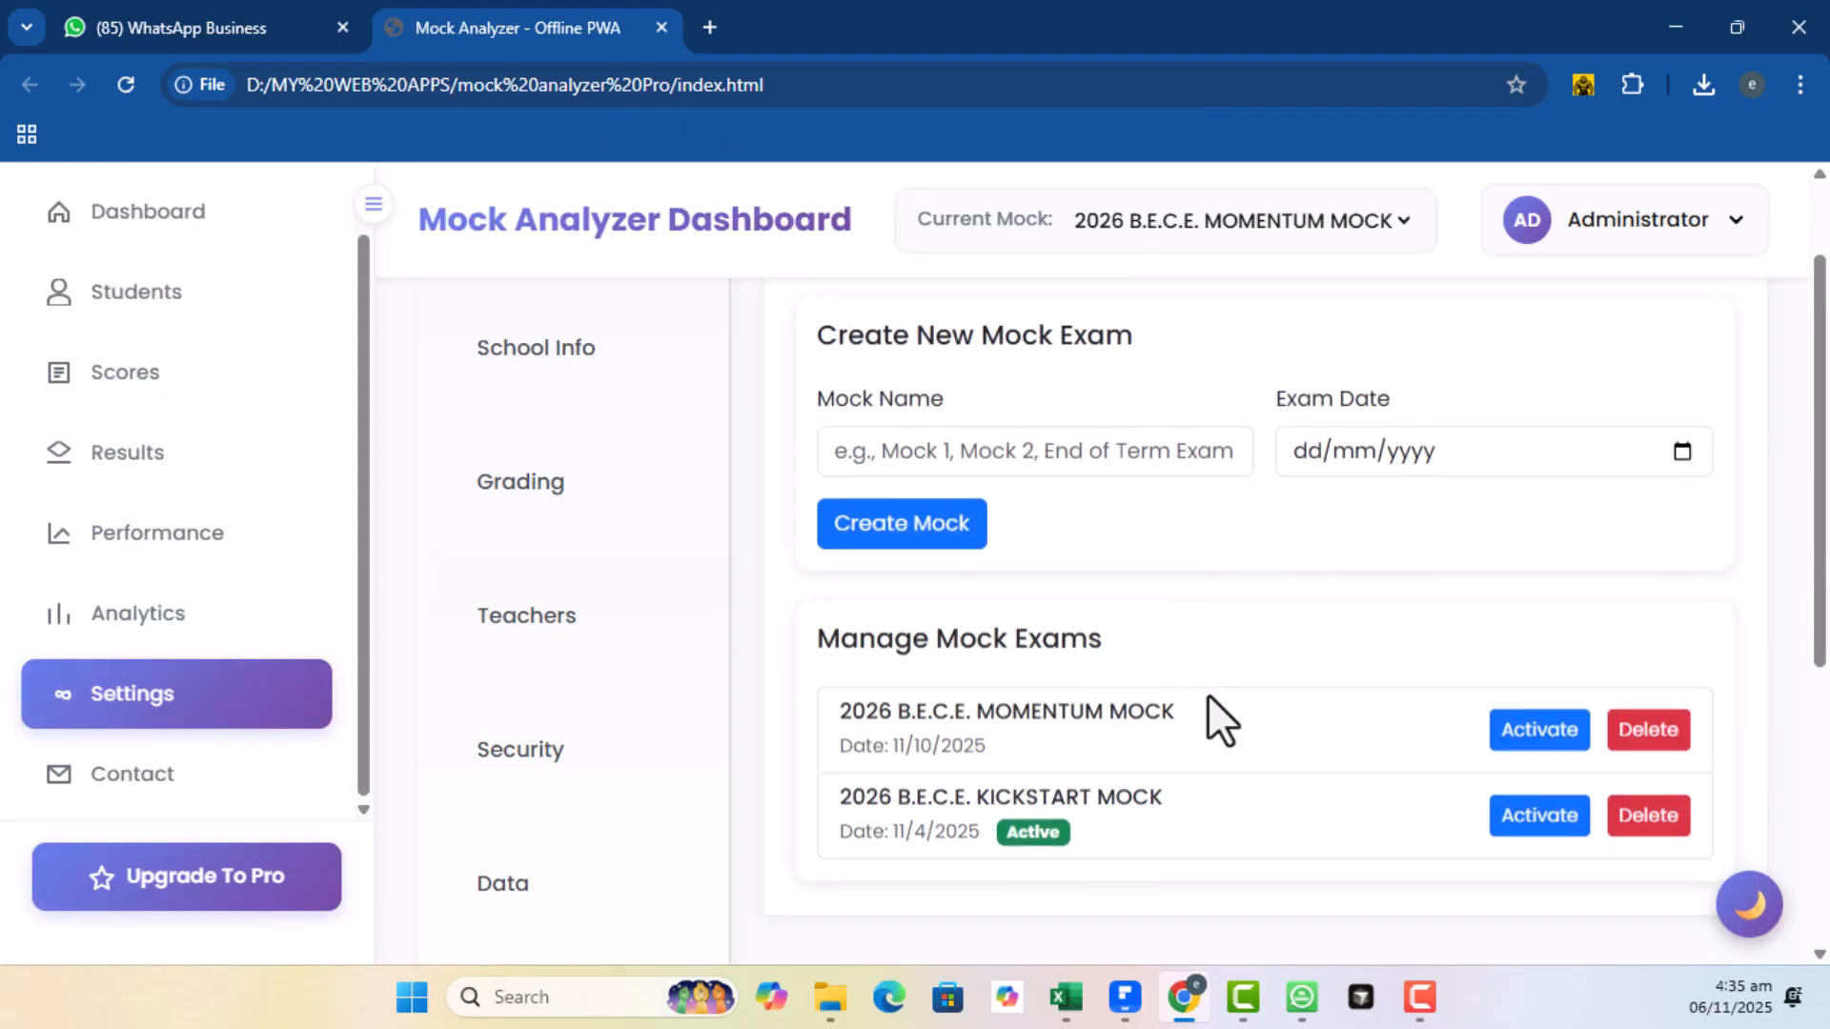
pyautogui.click(1553, 738)
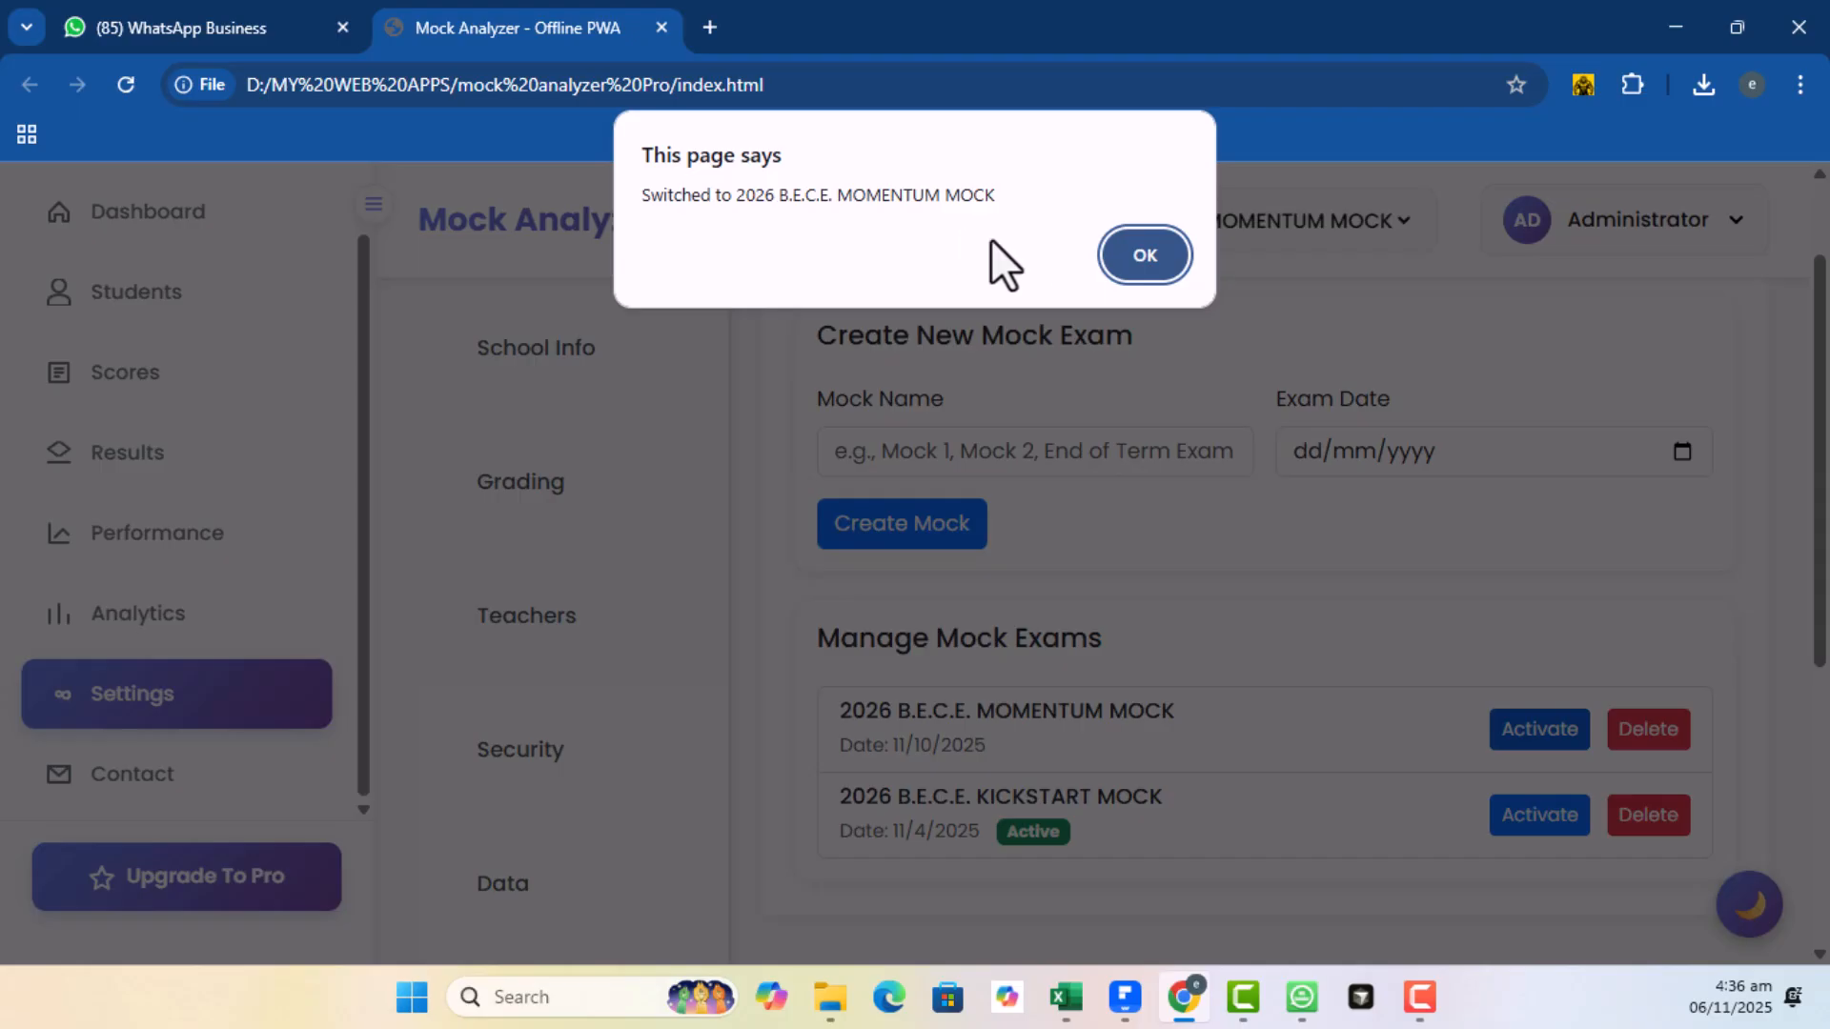
pyautogui.click(1129, 269)
# Activate the 2026 B.E.C.E. KICKSTART MOCK, then switch back to the 2026 B.E.C.E. MOMENTUM MOCK
pyautogui.scroll(-5, 932, 544)
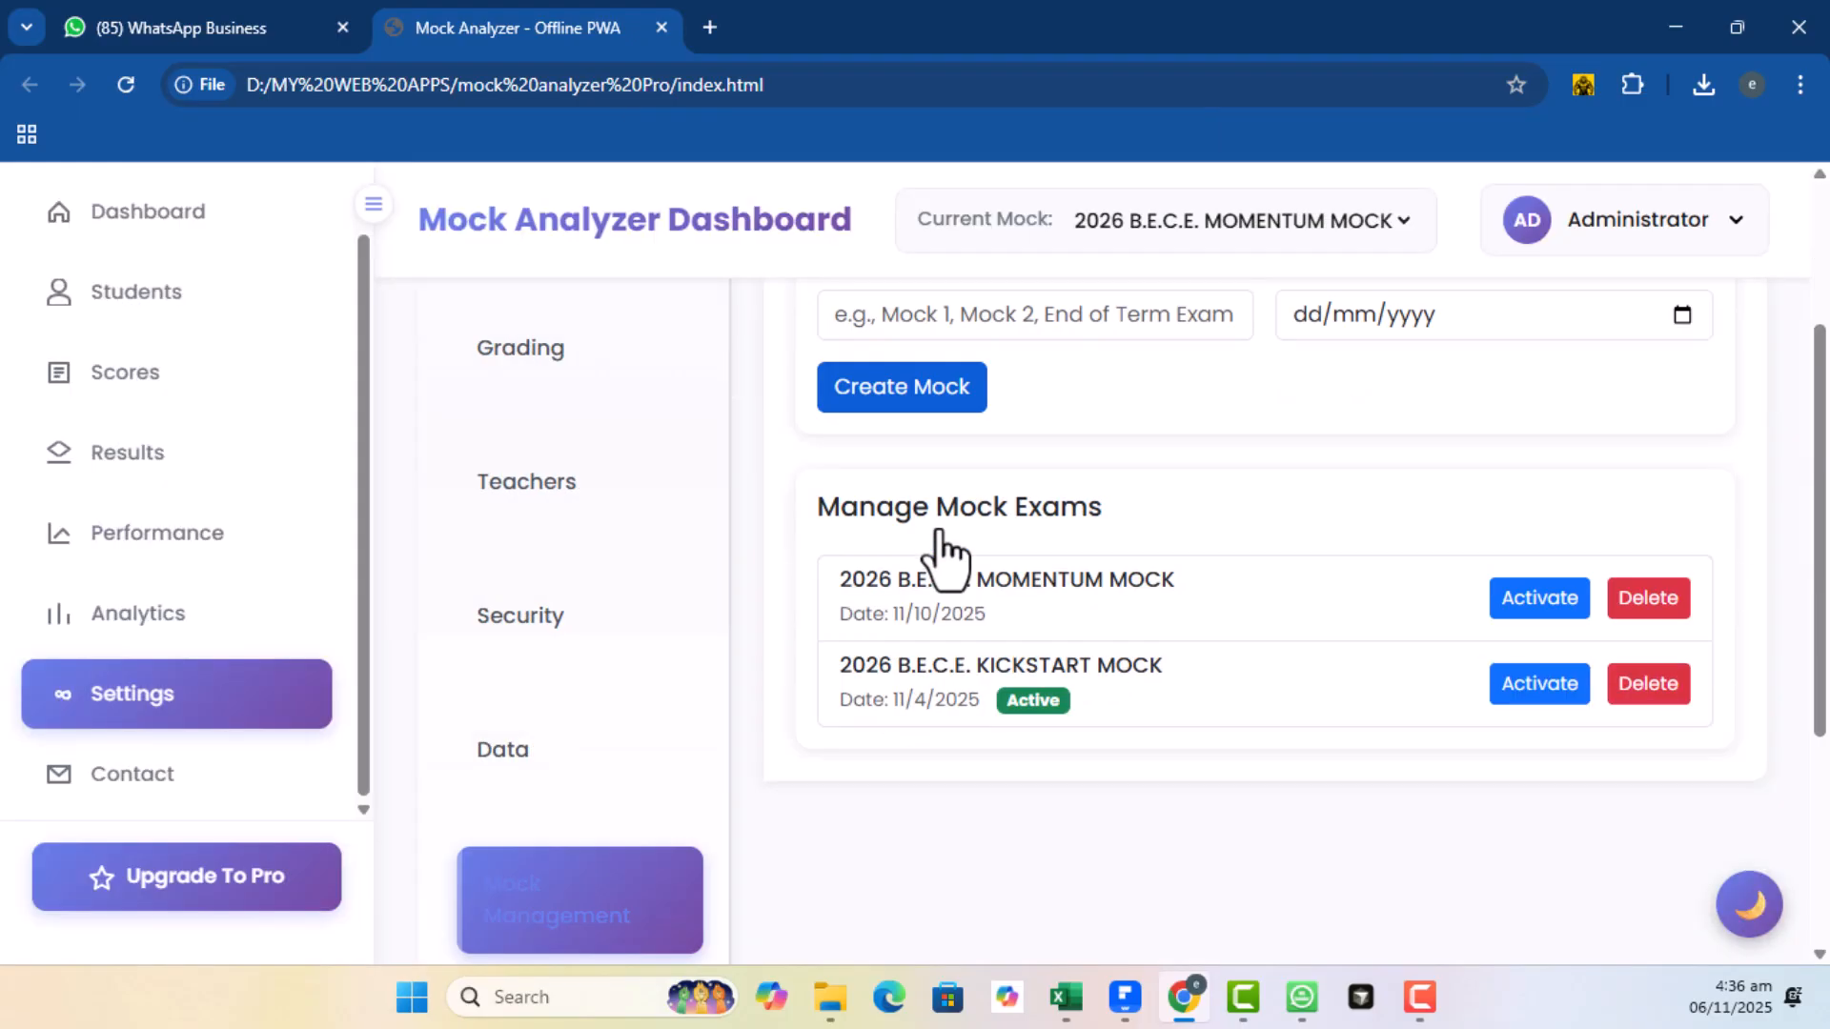
pyautogui.scroll(3, 913, 550)
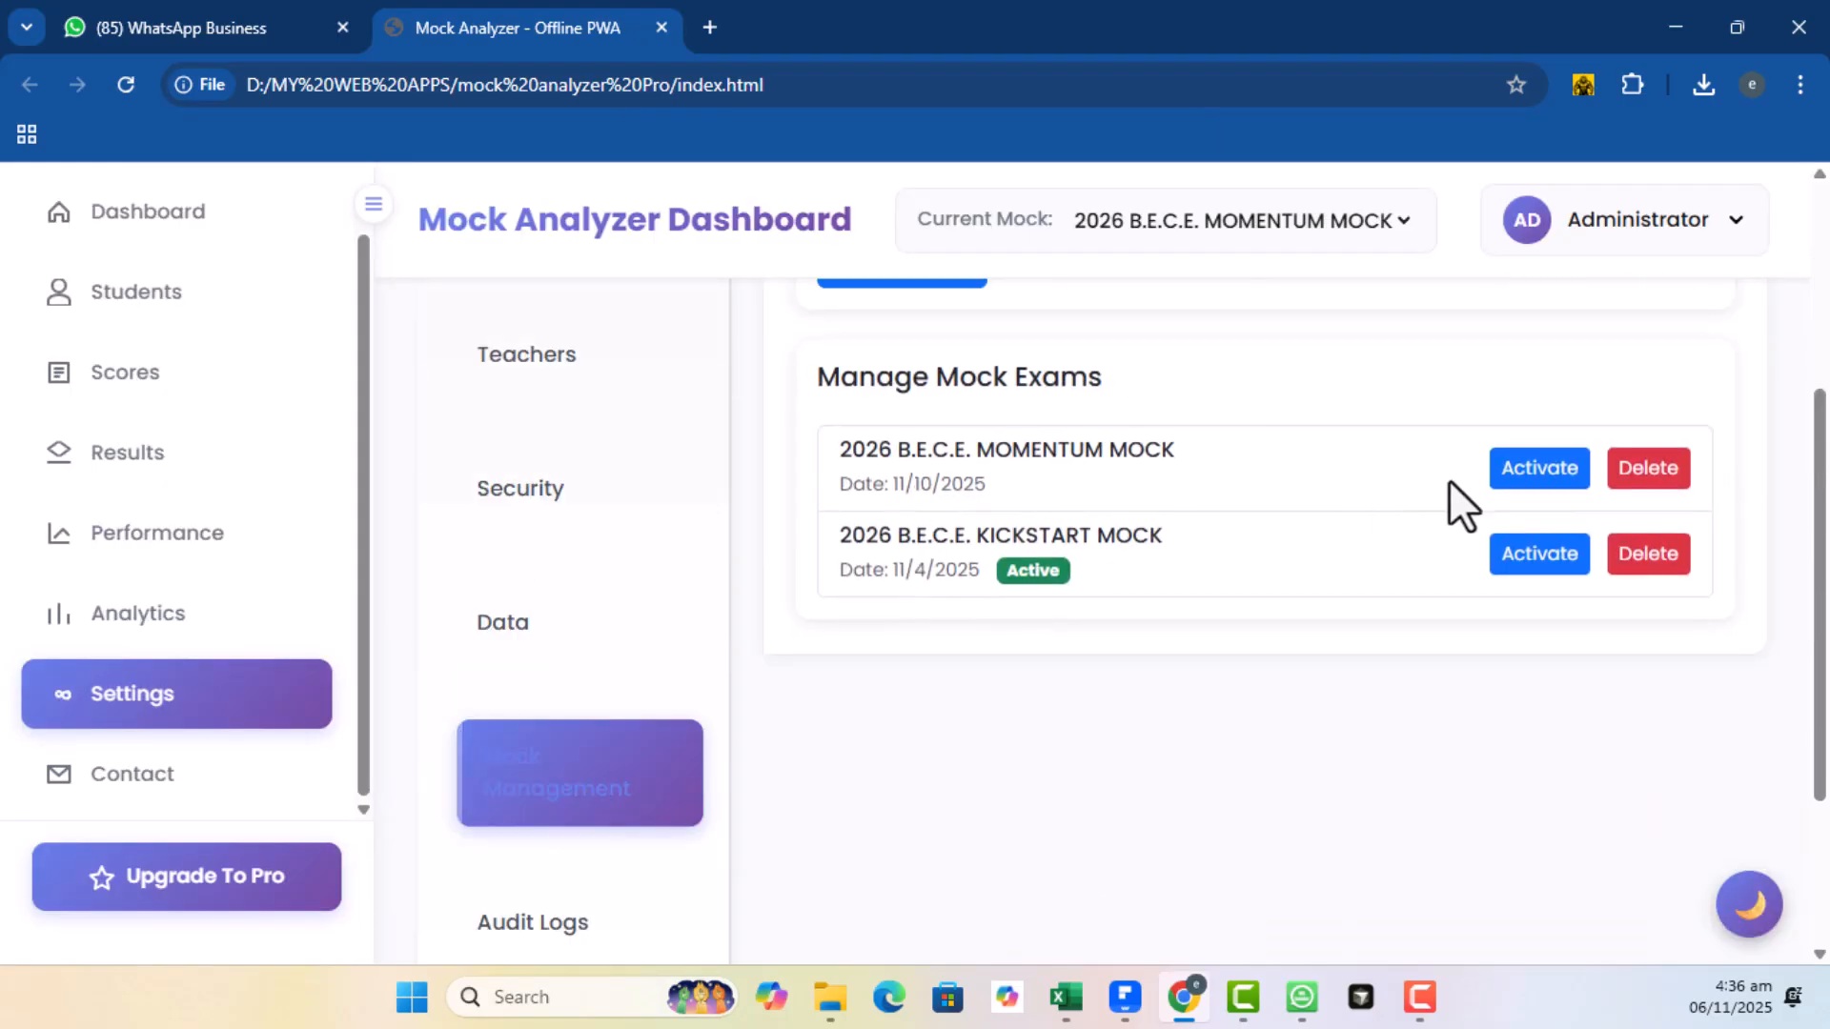
pyautogui.click(1532, 575)
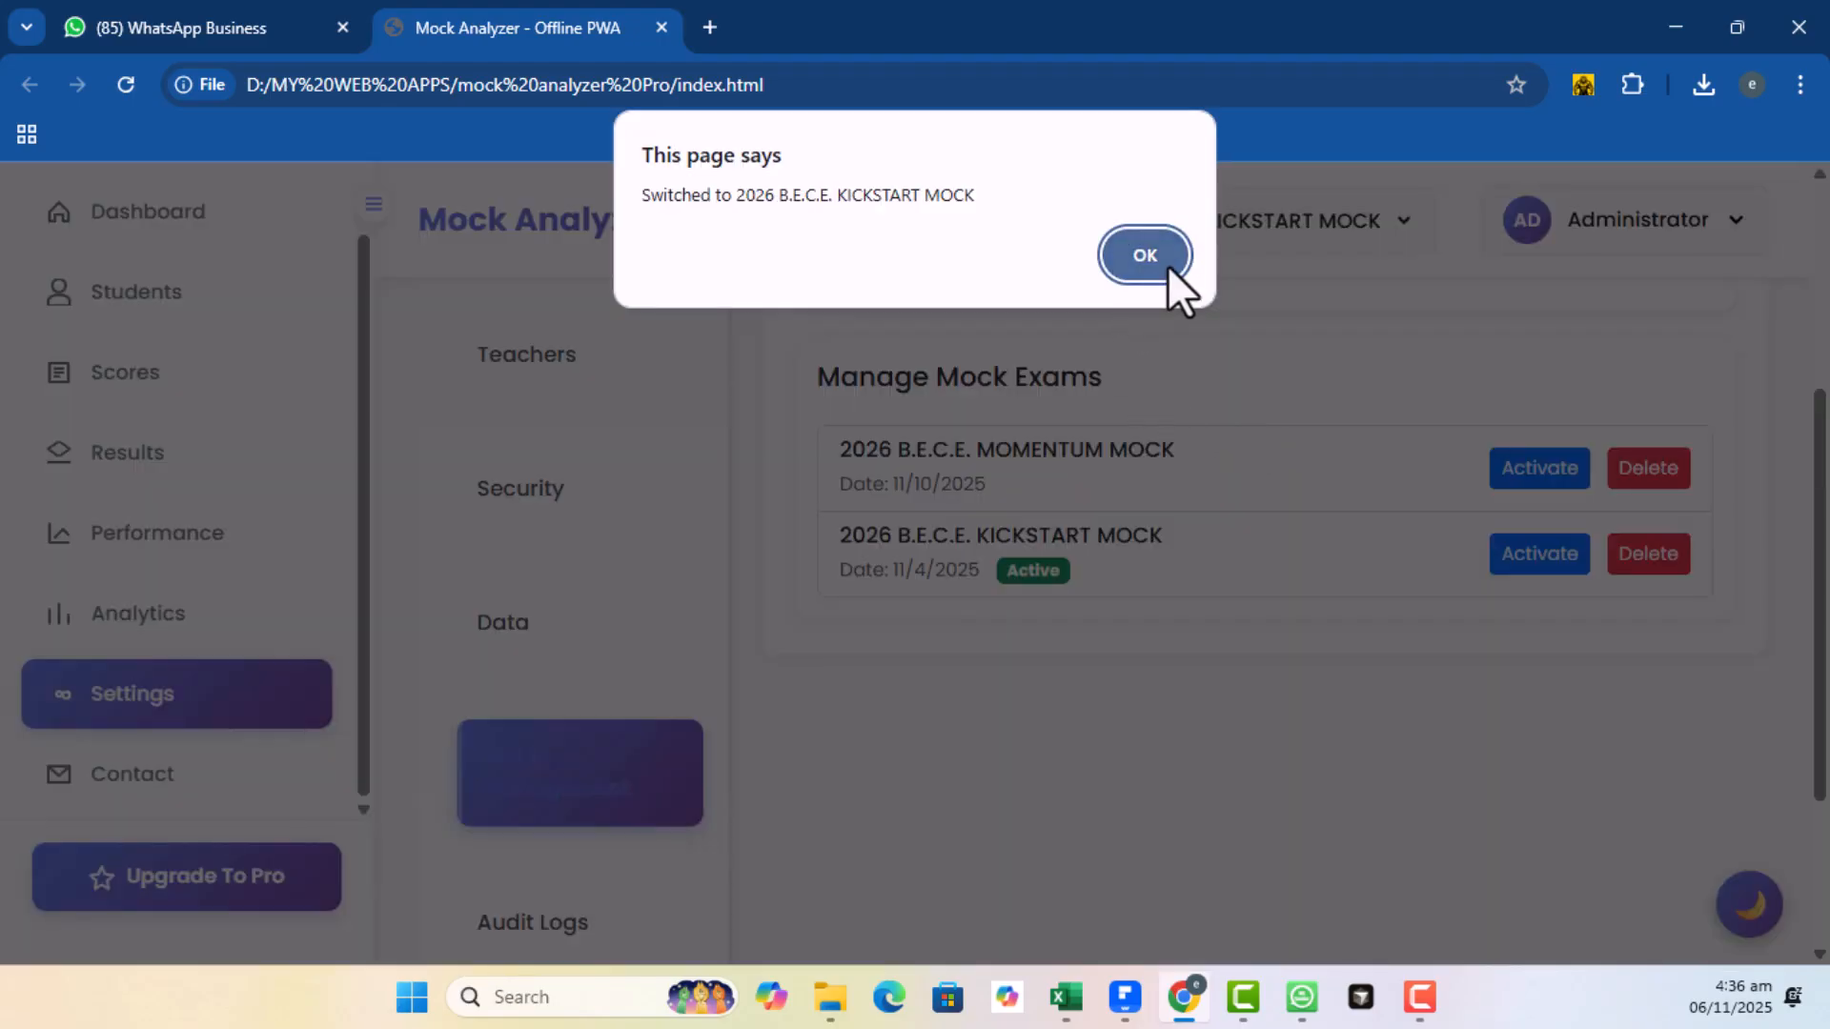
pyautogui.click(1168, 267)
pyautogui.click(1536, 469)
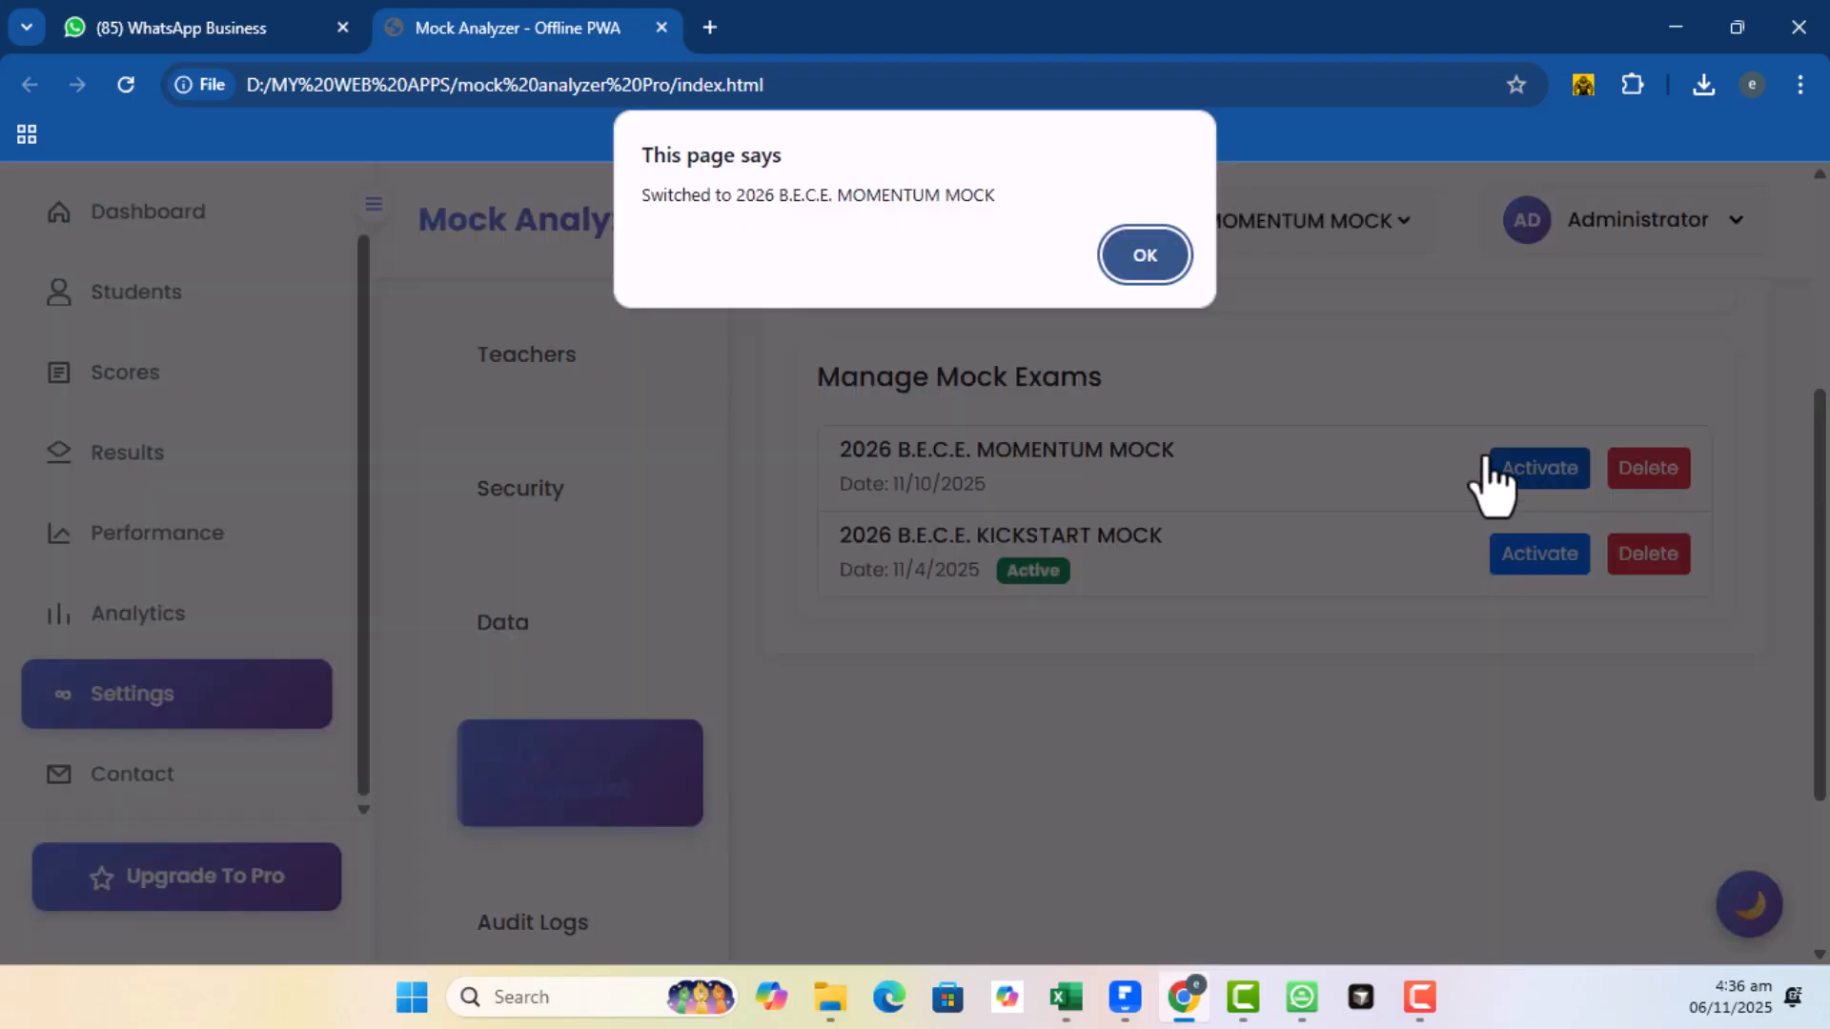
pyautogui.click(1142, 257)
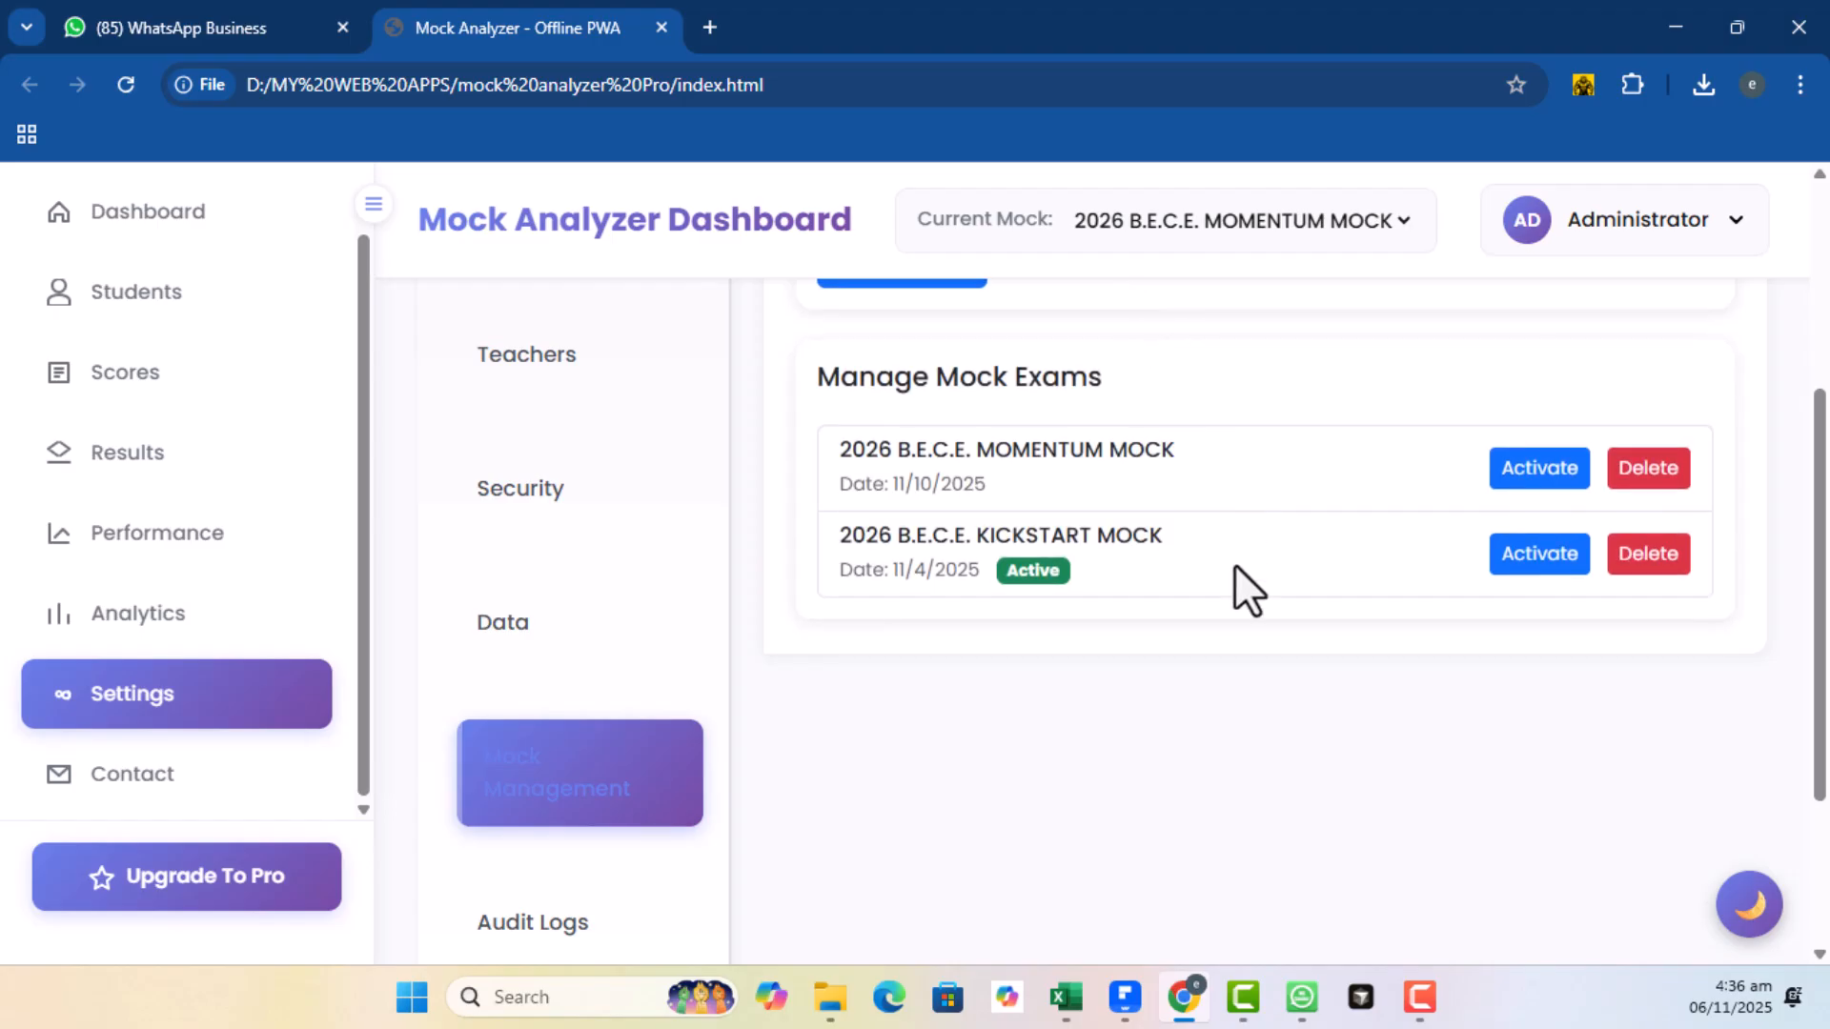
# Check the current mock selection against the entries listed under Manage Mock Exams
pyautogui.scroll(1, 1233, 564)
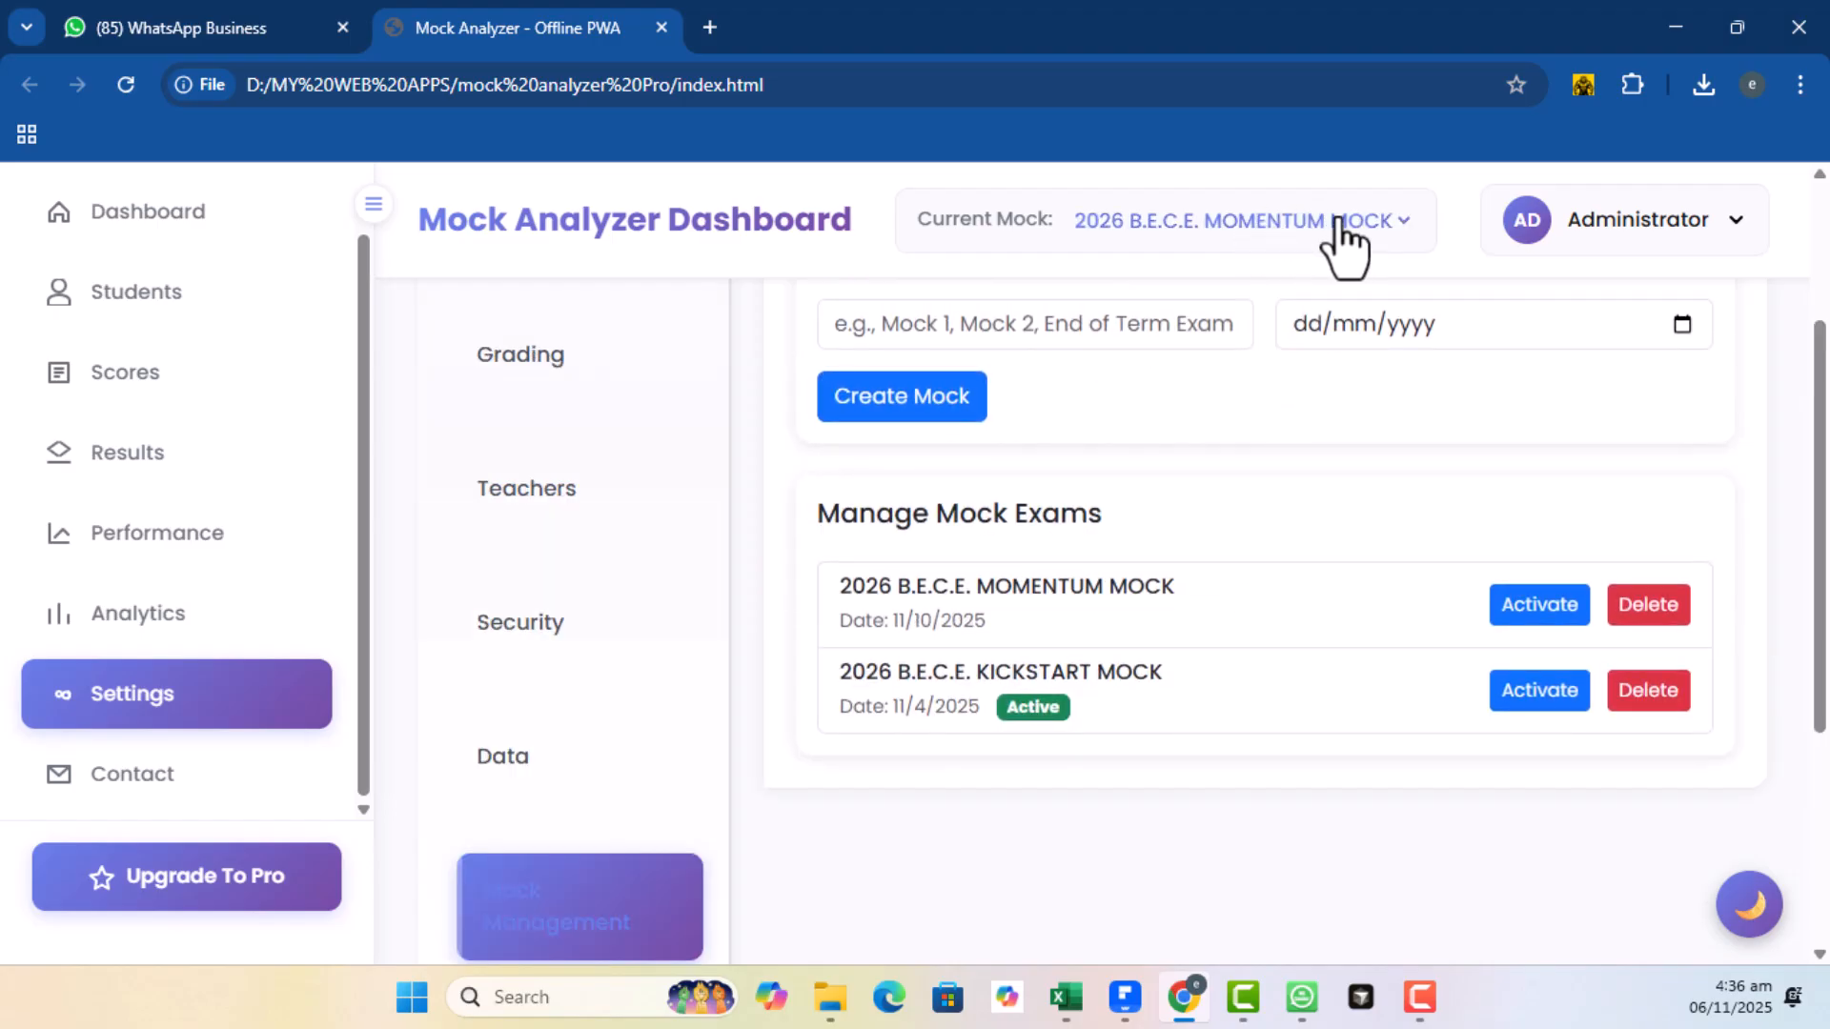
pyautogui.click(1272, 223)
pyautogui.click(1272, 223)
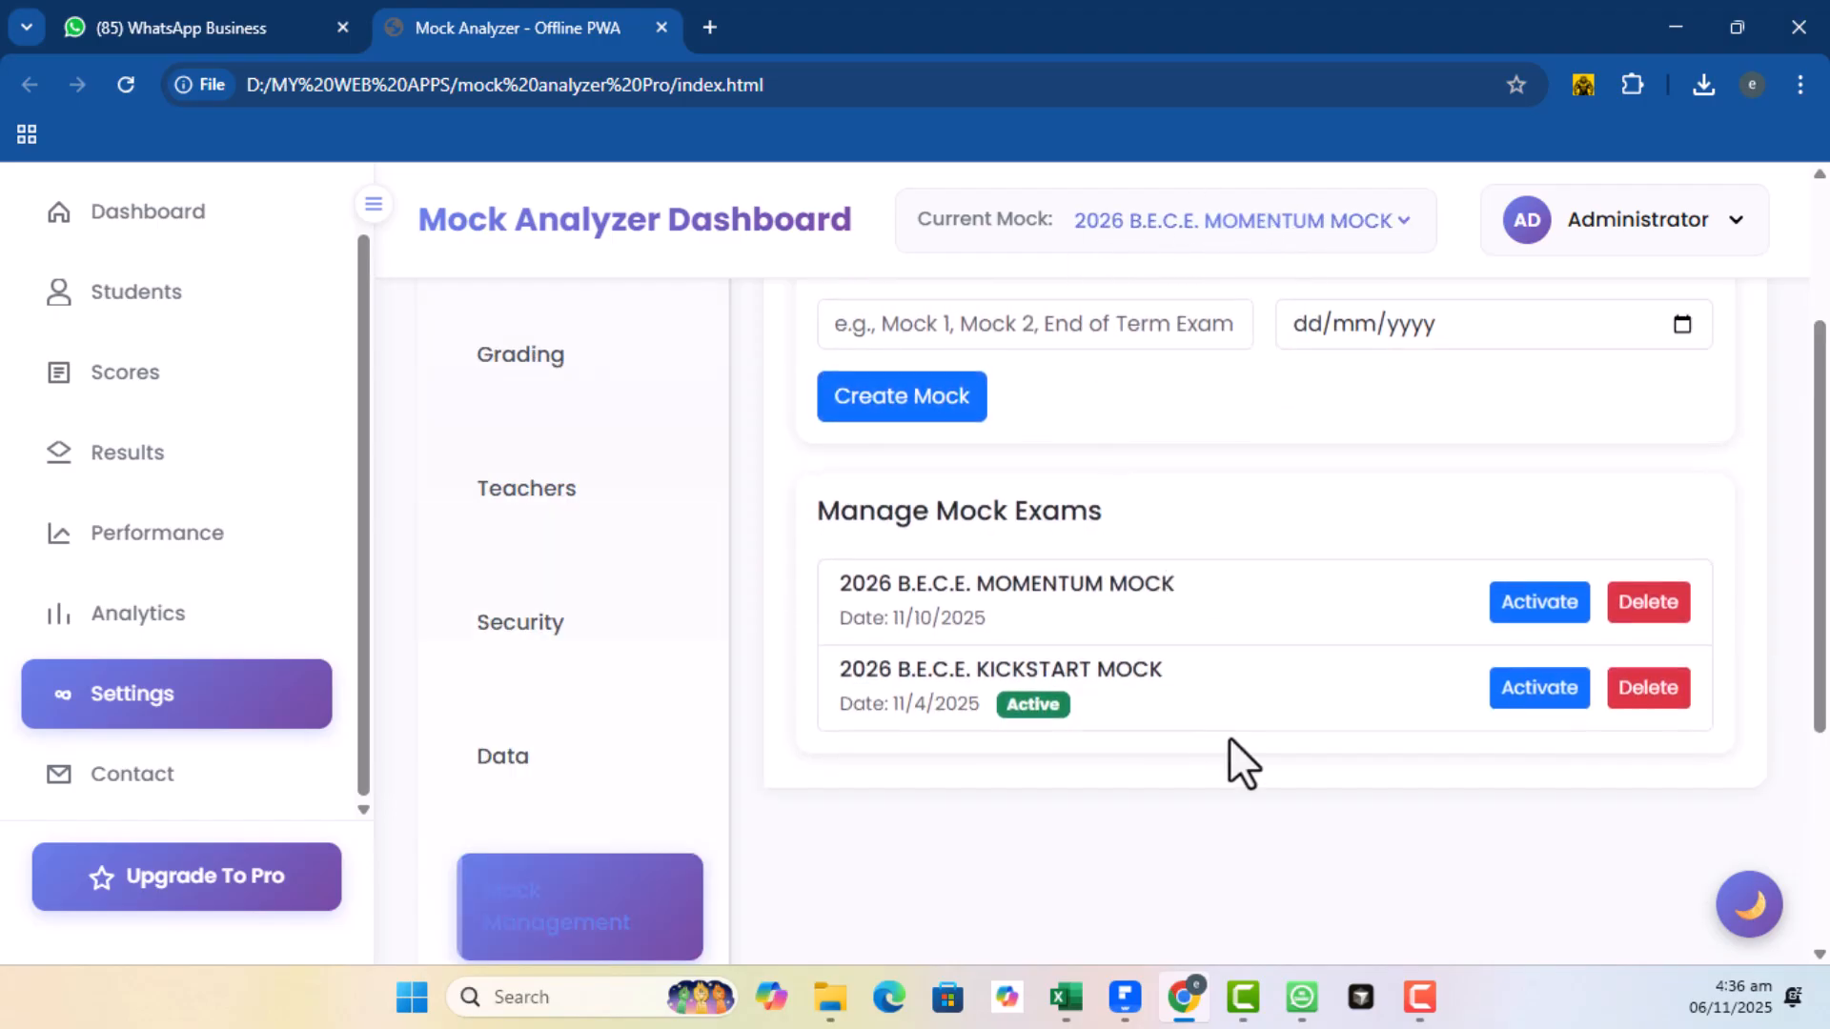
pyautogui.scroll(-2, 576, 714)
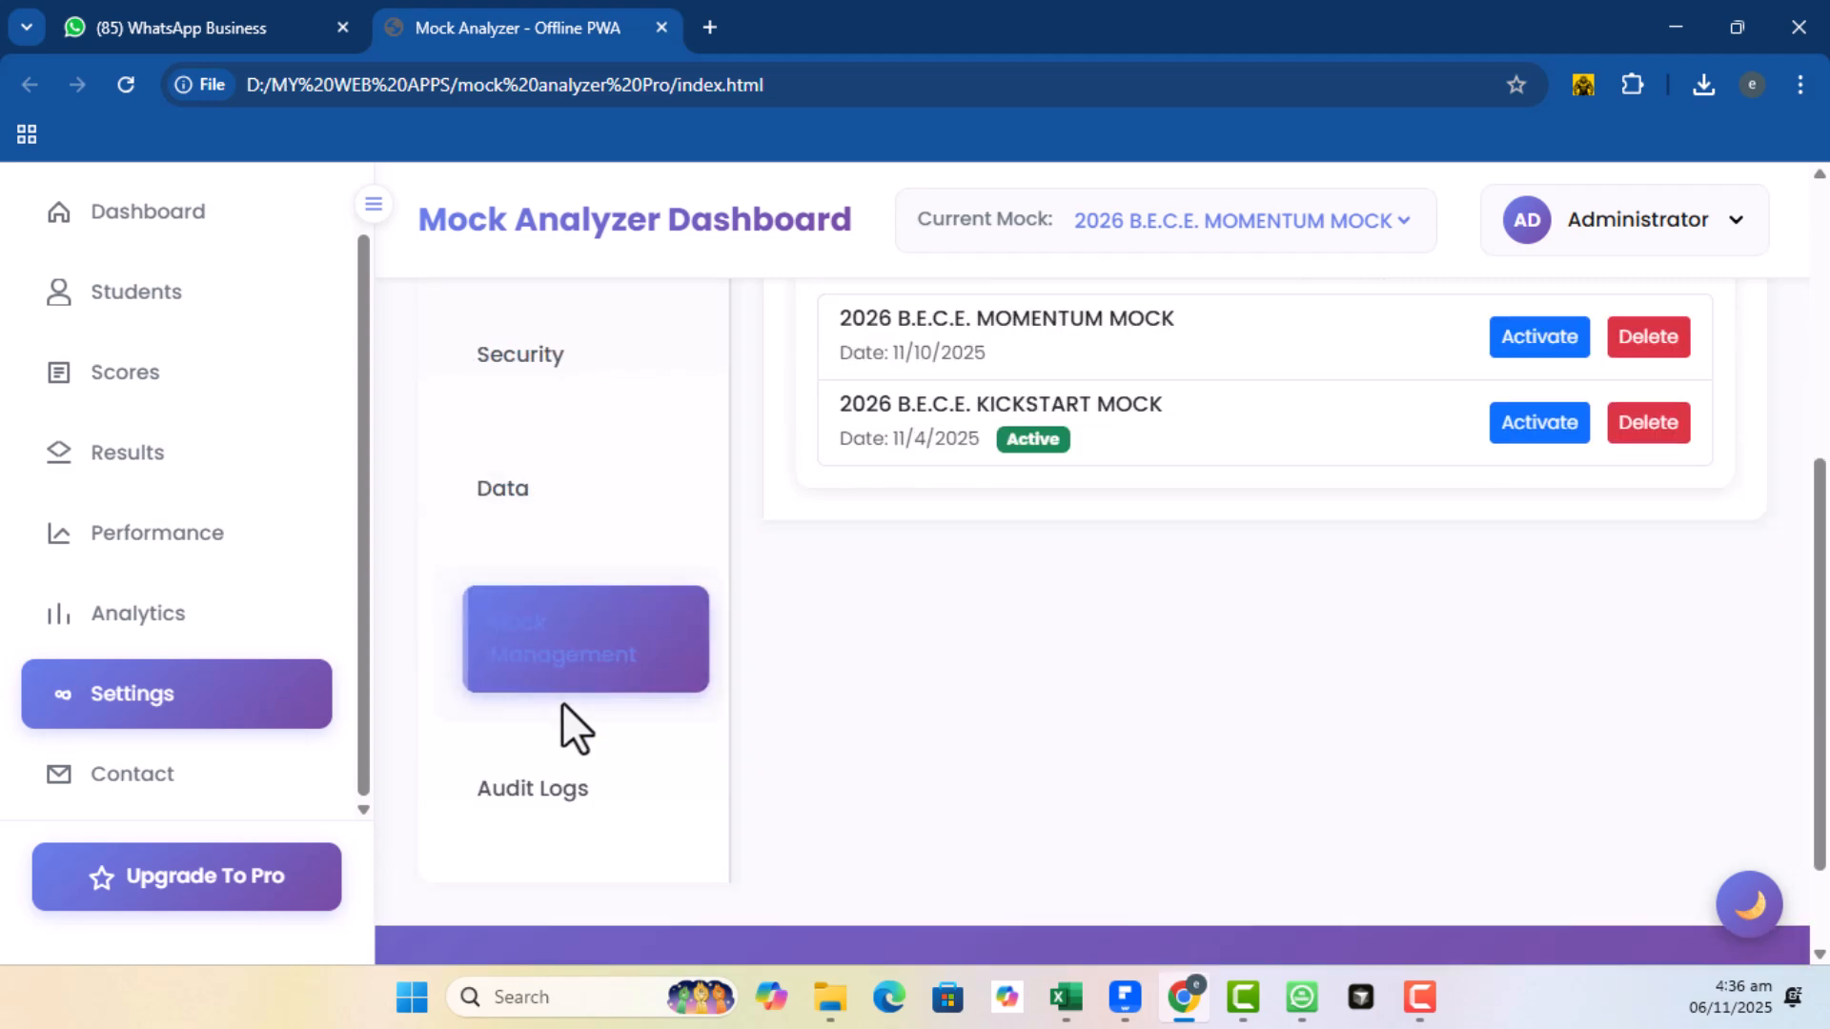
pyautogui.scroll(2, 510, 641)
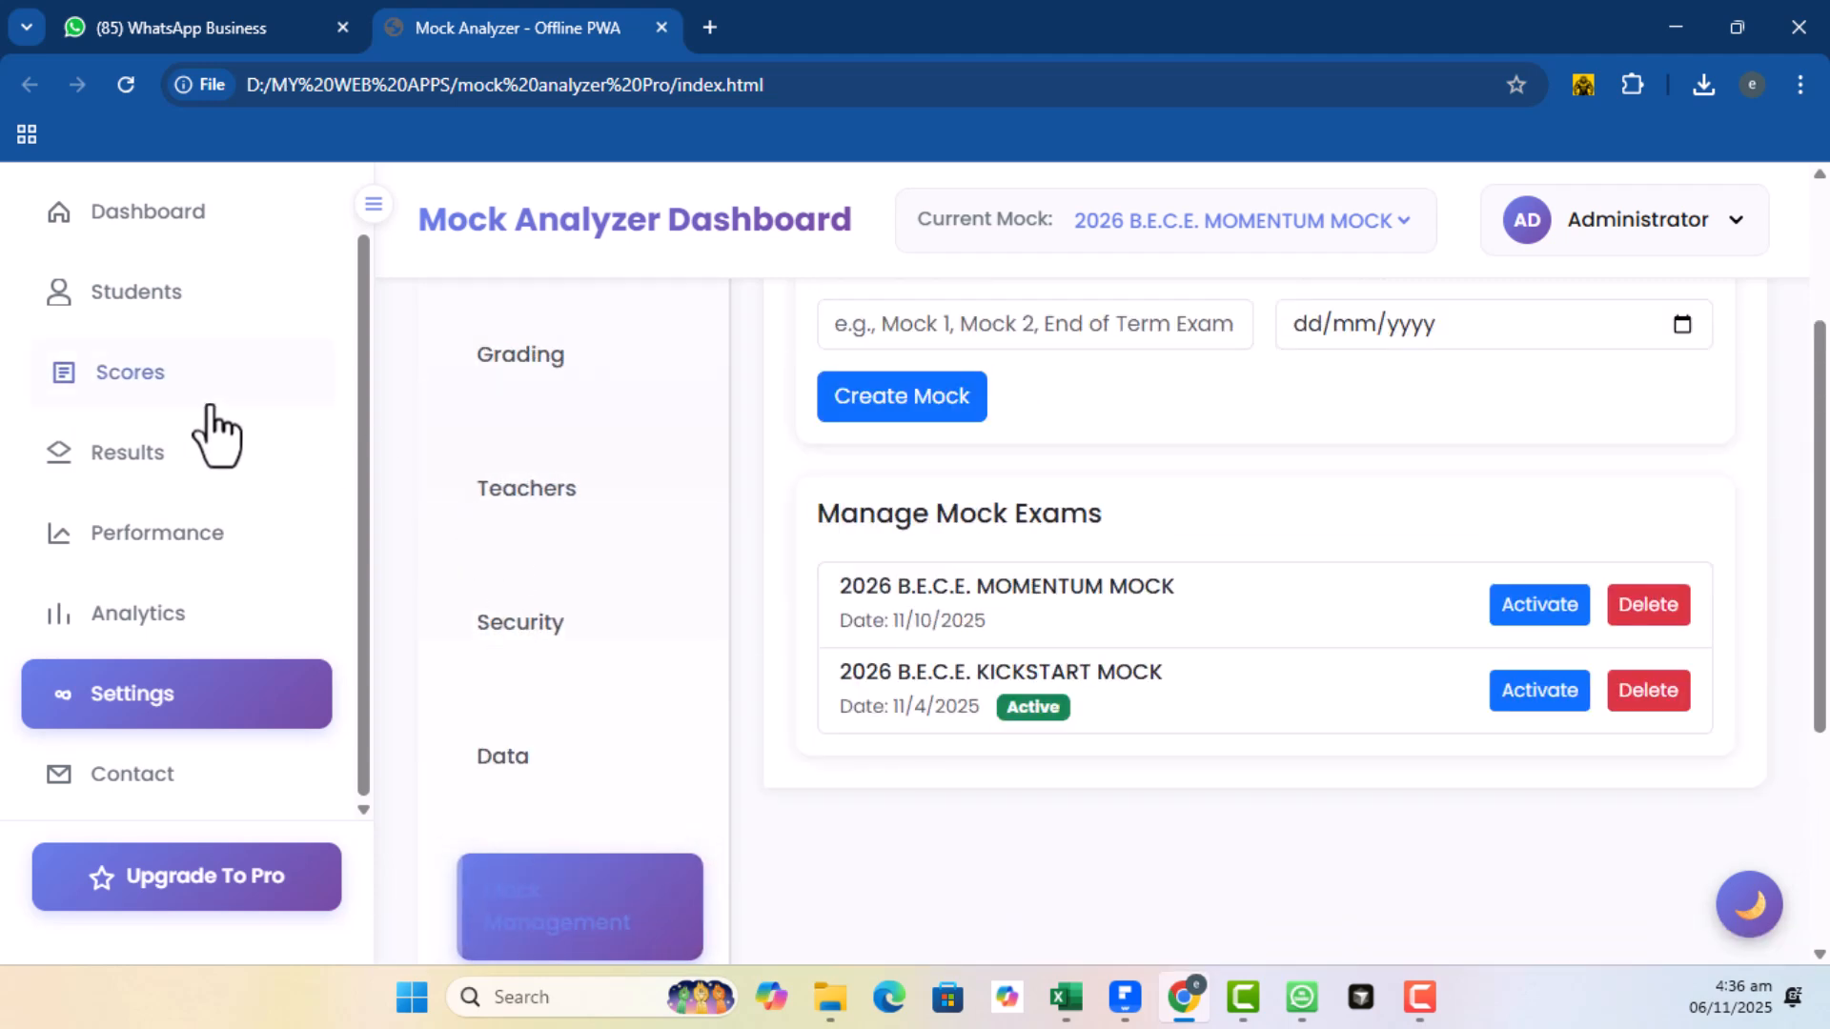
# Open the Scores page and examine the completion status of each subject for the 2026 B.E.C.E. MOMENTUM MOCK
pyautogui.click(164, 381)
pyautogui.scroll(-4, 907, 728)
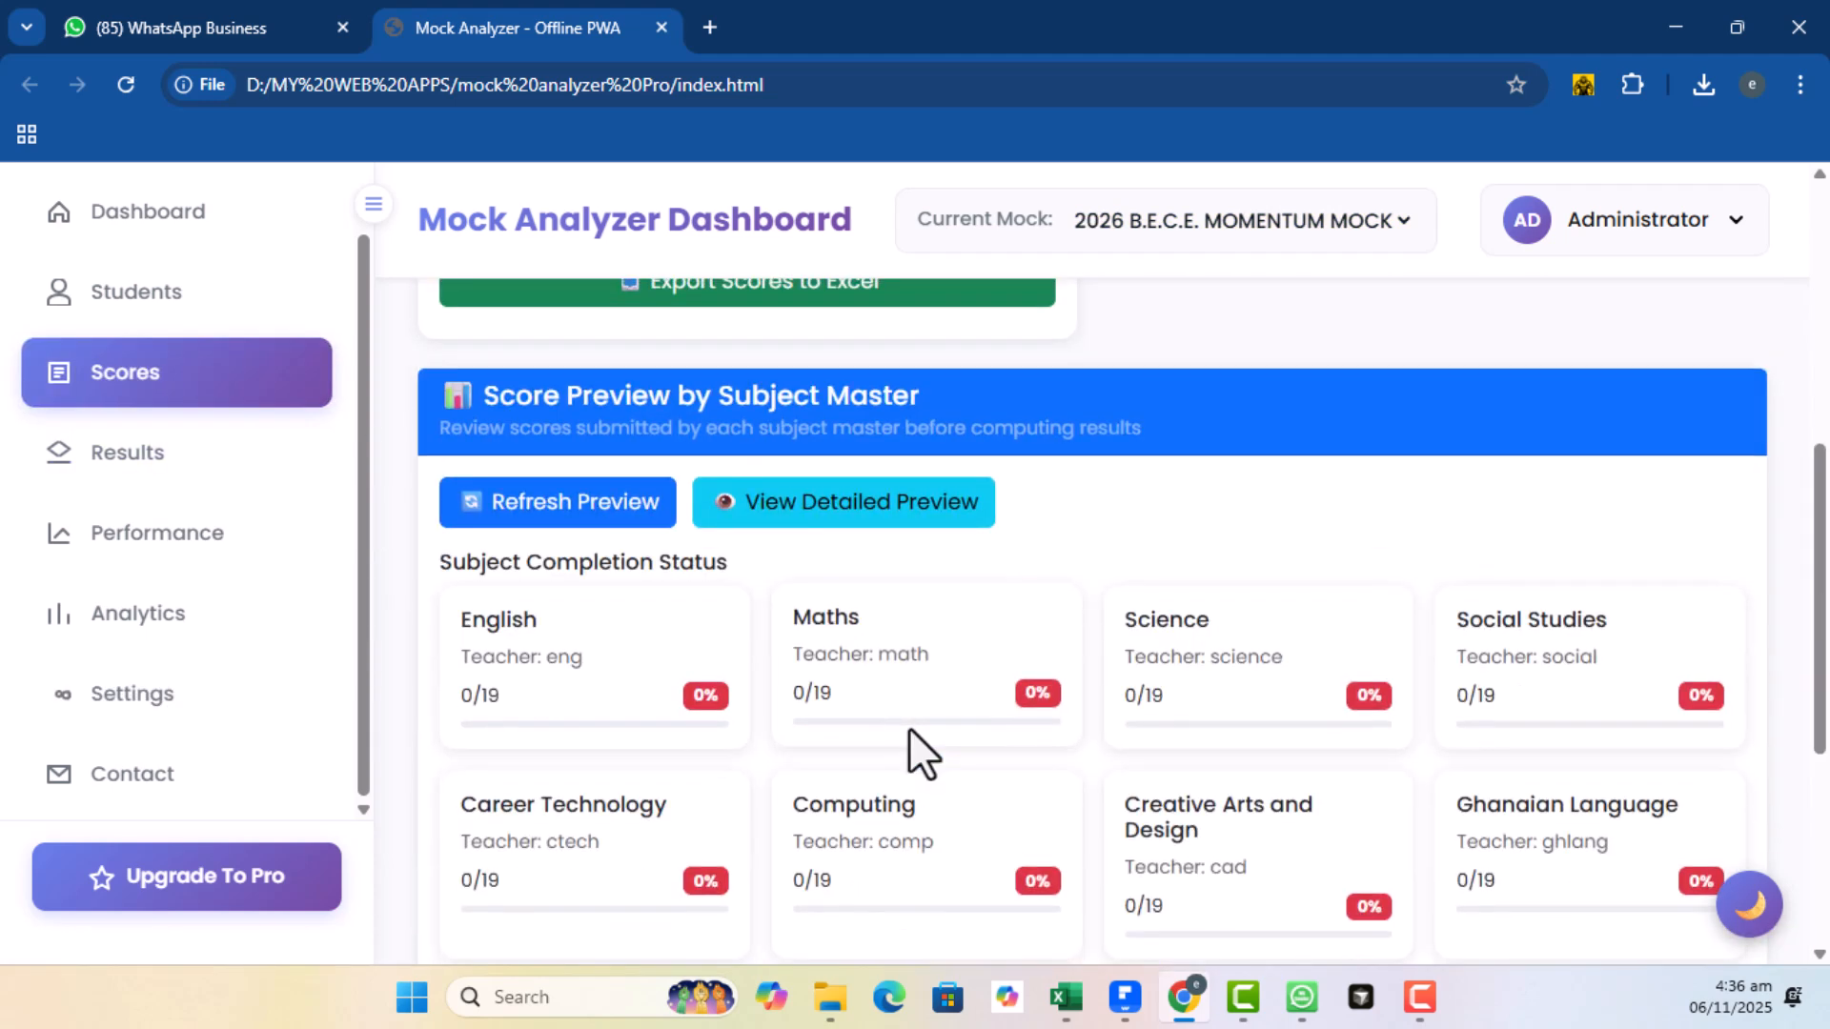
pyautogui.scroll(7, 904, 719)
pyautogui.scroll(-10, 898, 684)
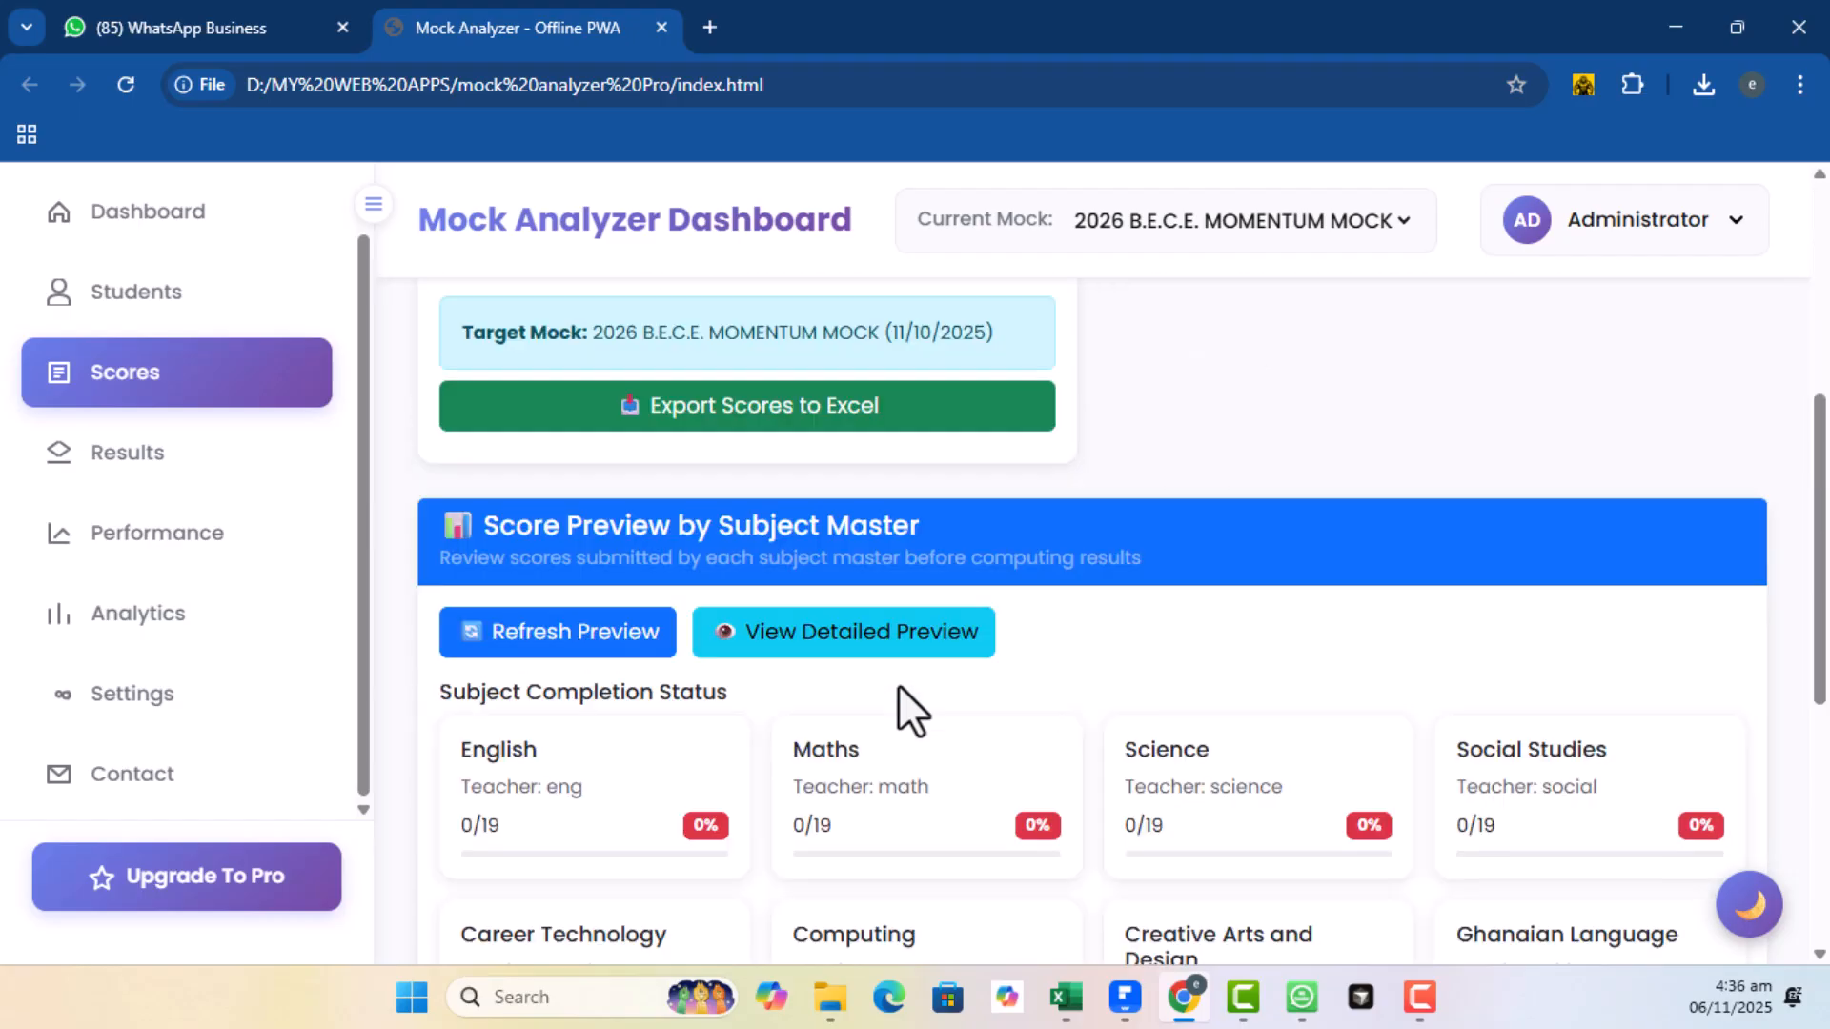
pyautogui.scroll(-1, 890, 727)
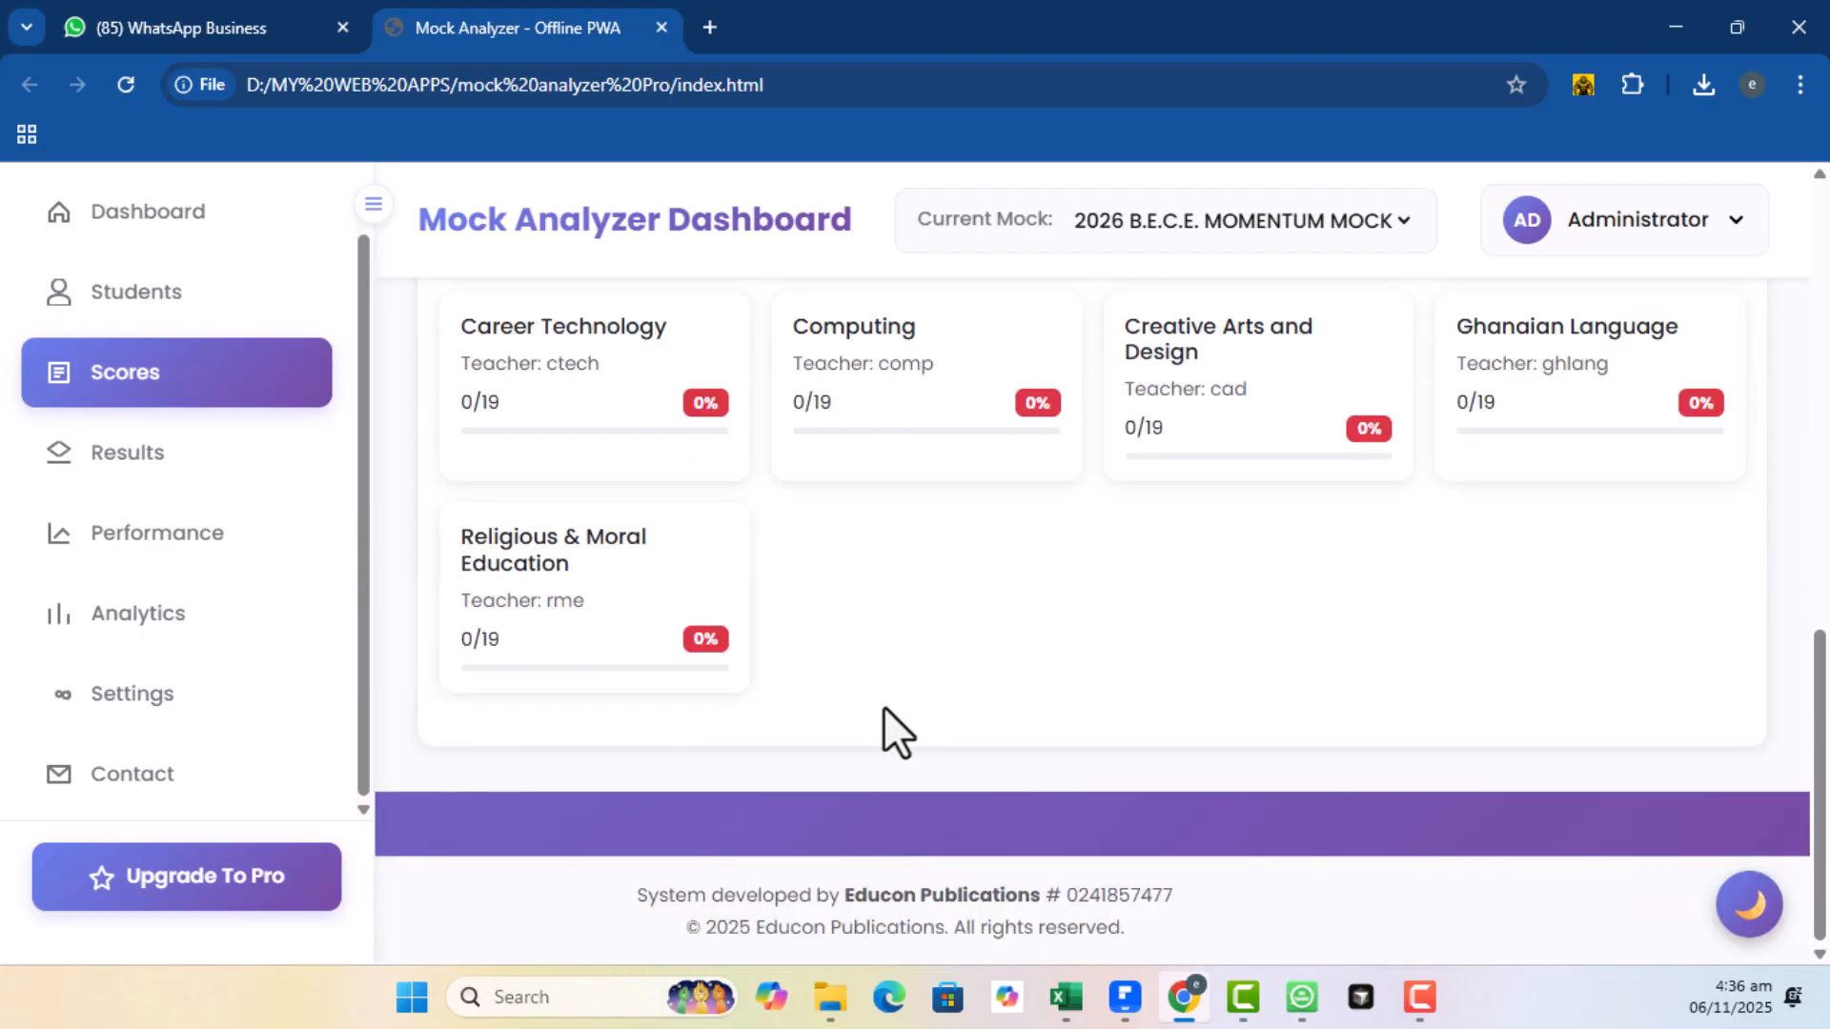
pyautogui.scroll(8, 883, 706)
pyautogui.scroll(-3, 883, 706)
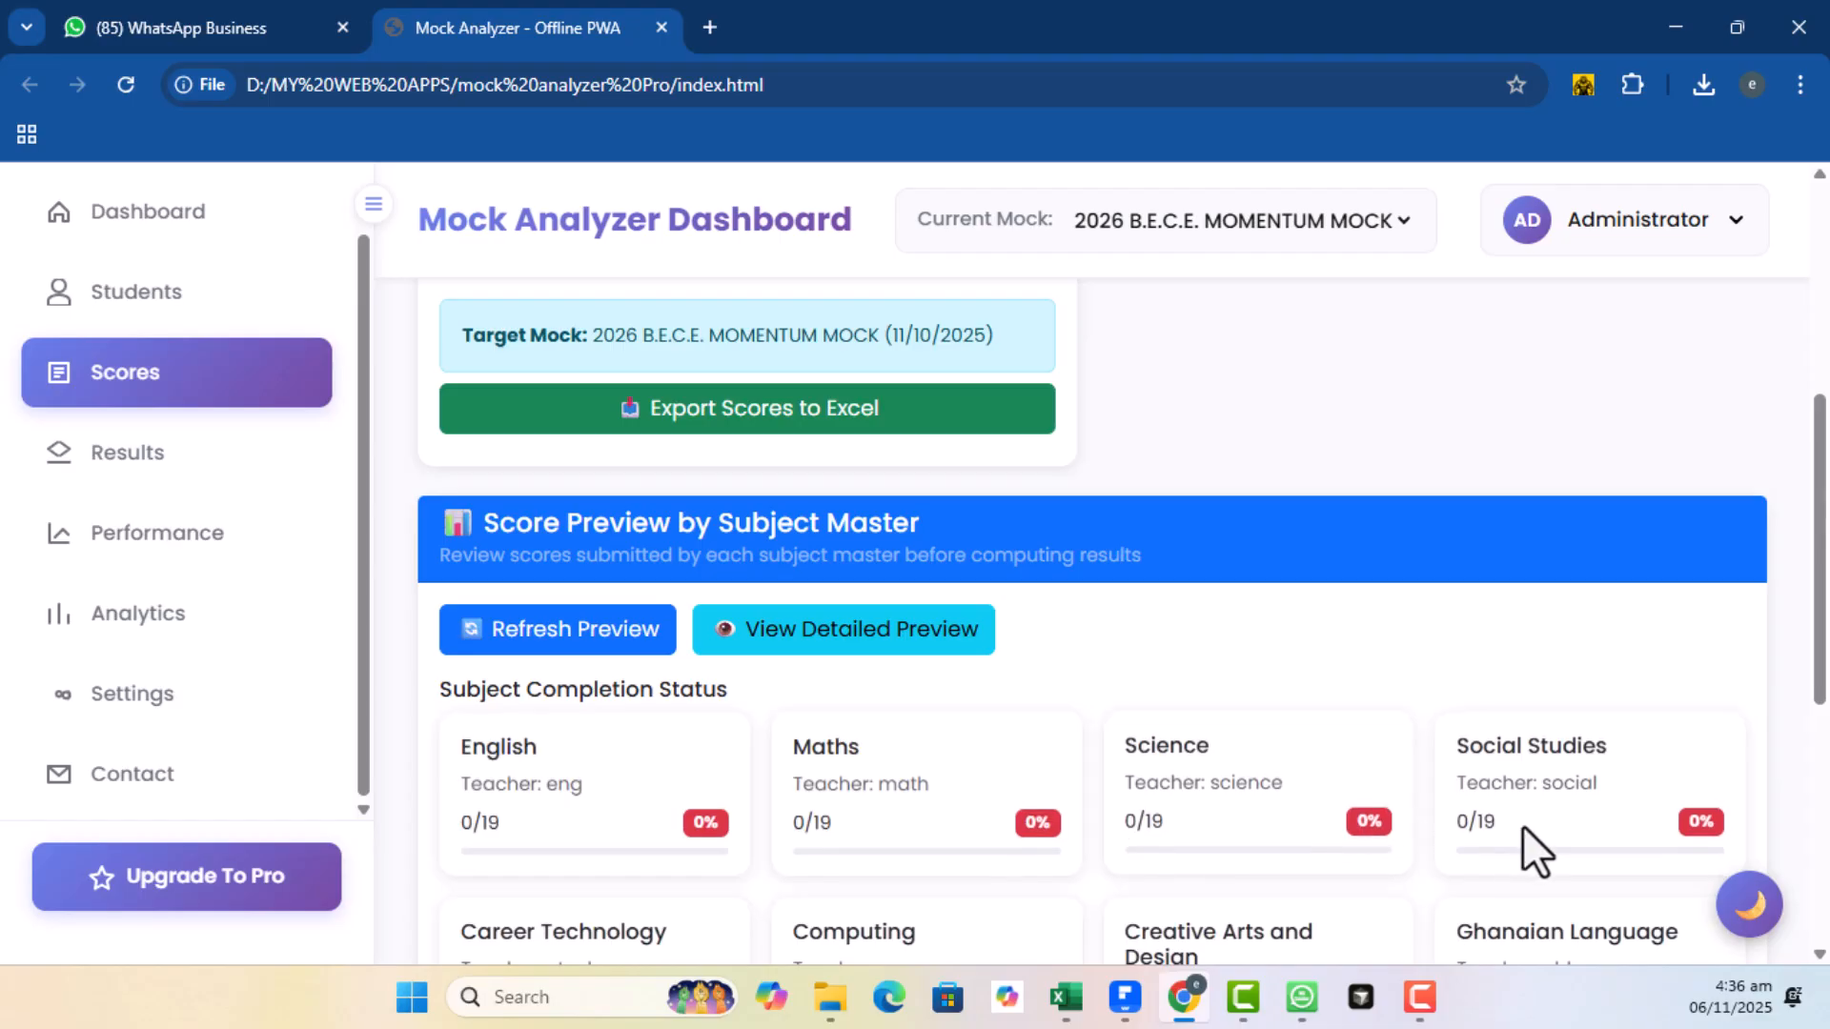
pyautogui.scroll(-5, 1522, 825)
pyautogui.scroll(7, 1279, 796)
pyautogui.scroll(-4, 1048, 762)
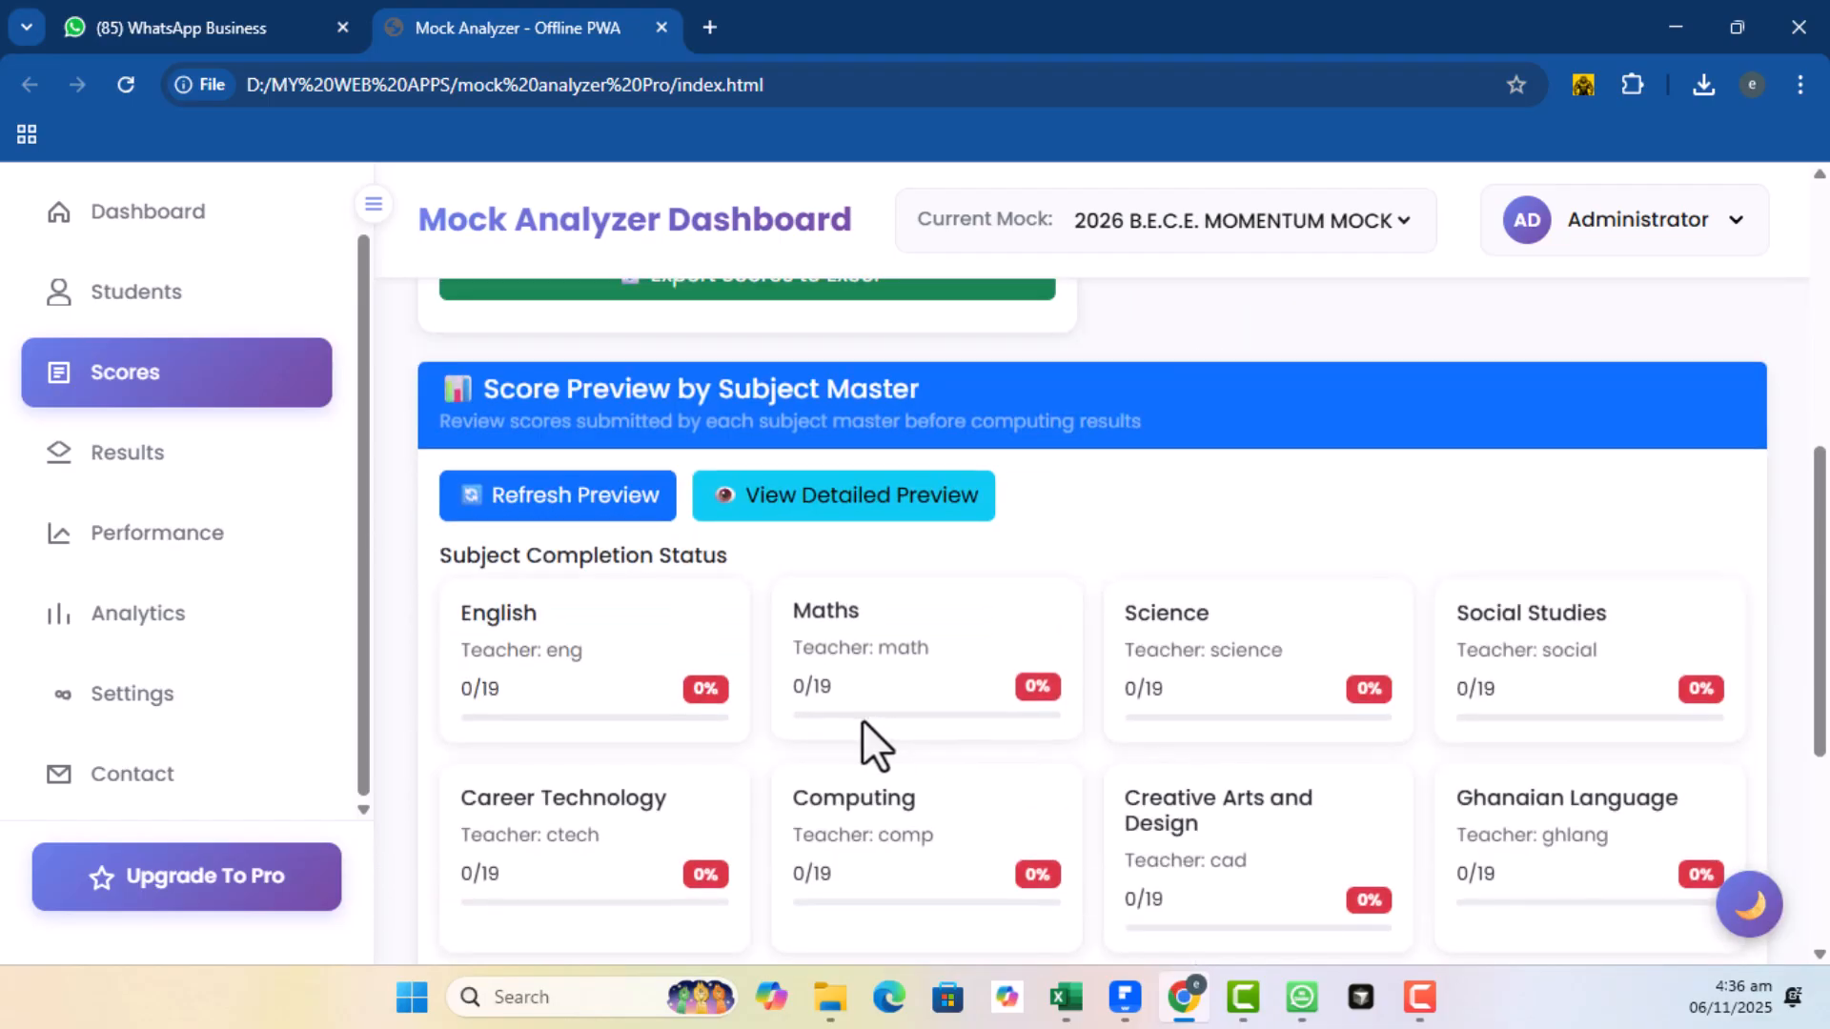
pyautogui.scroll(1, 953, 729)
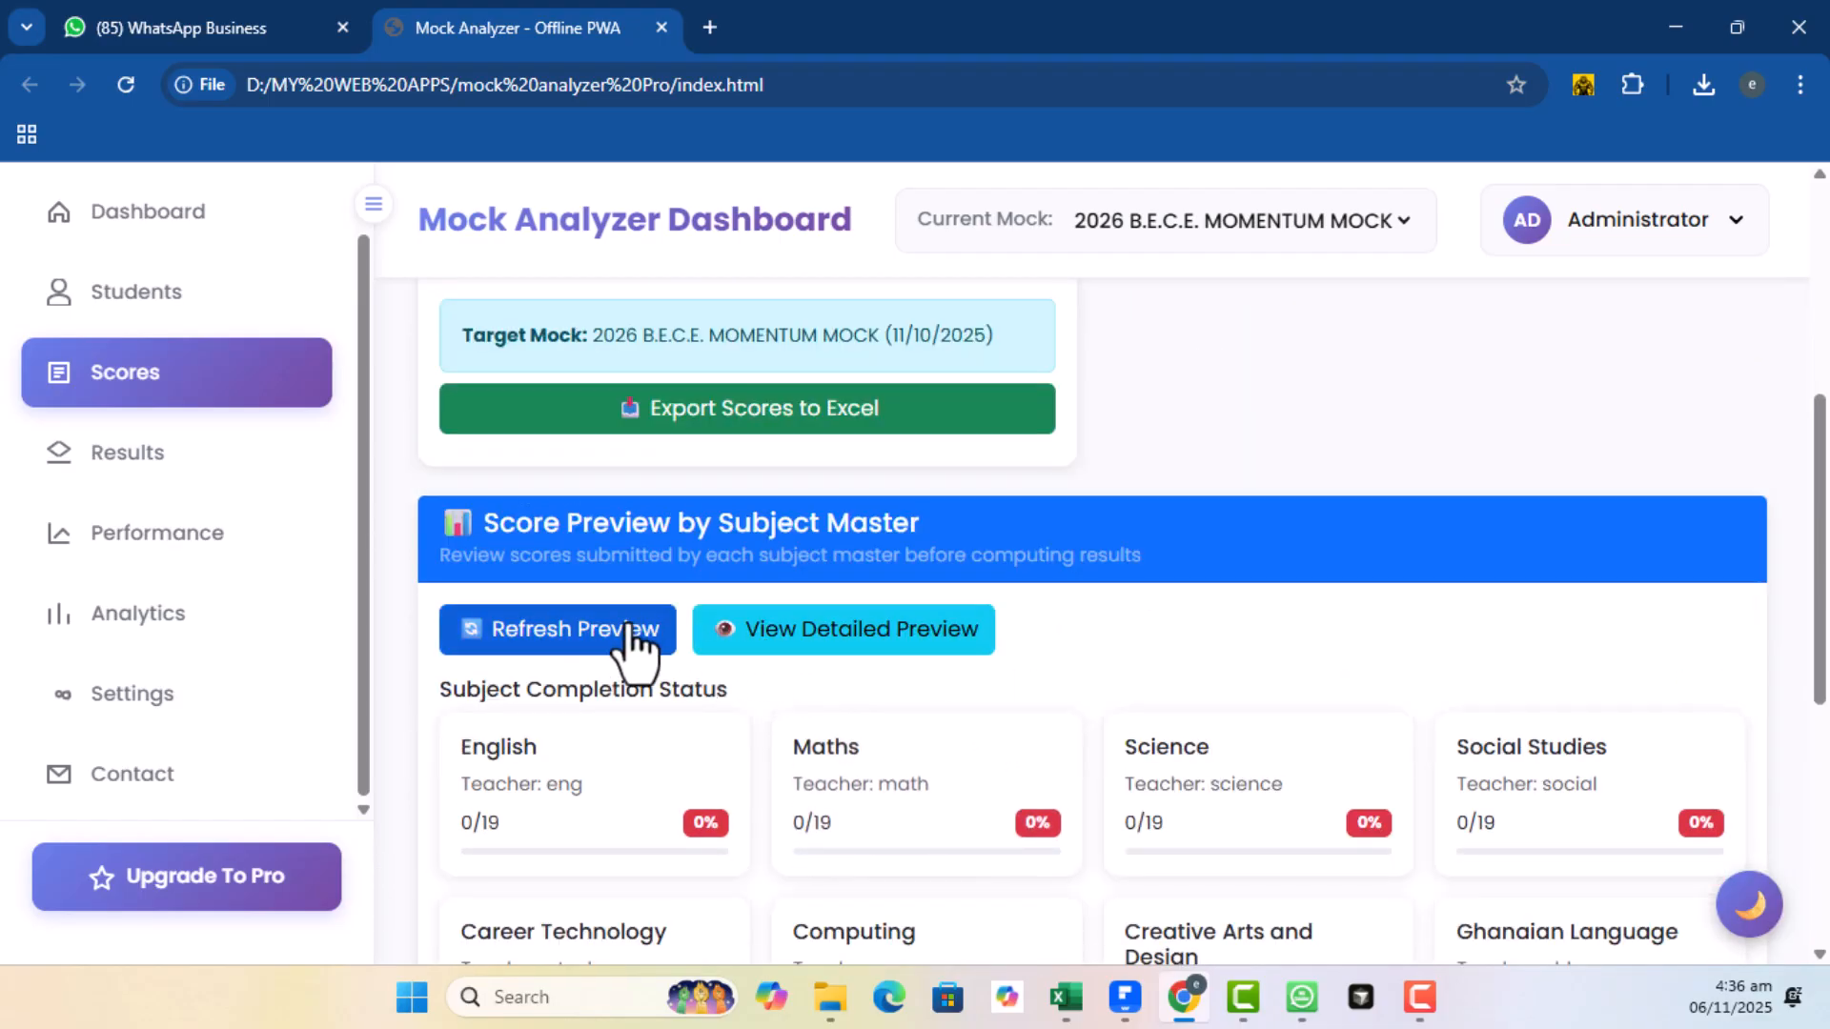
# Open the detailed score preview and look through the students' scores in every subject
pyautogui.click(843, 634)
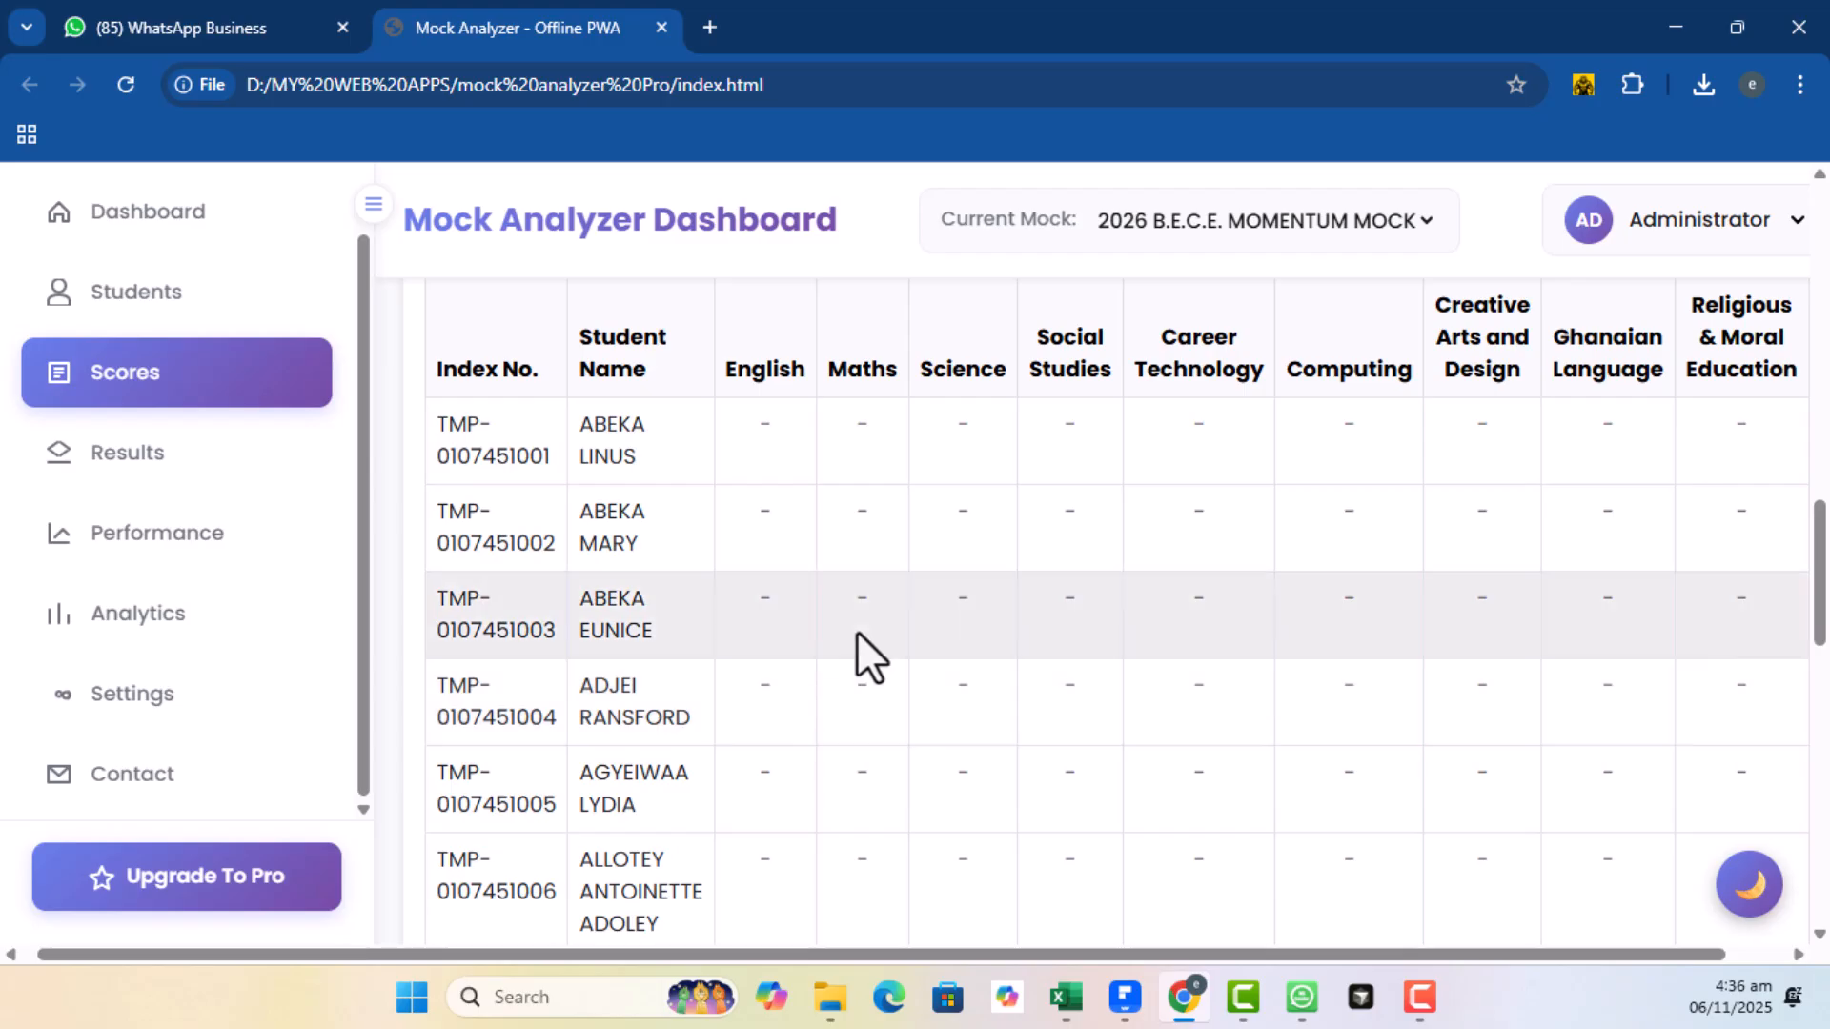
pyautogui.scroll(-10, 854, 658)
pyautogui.scroll(20, 852, 665)
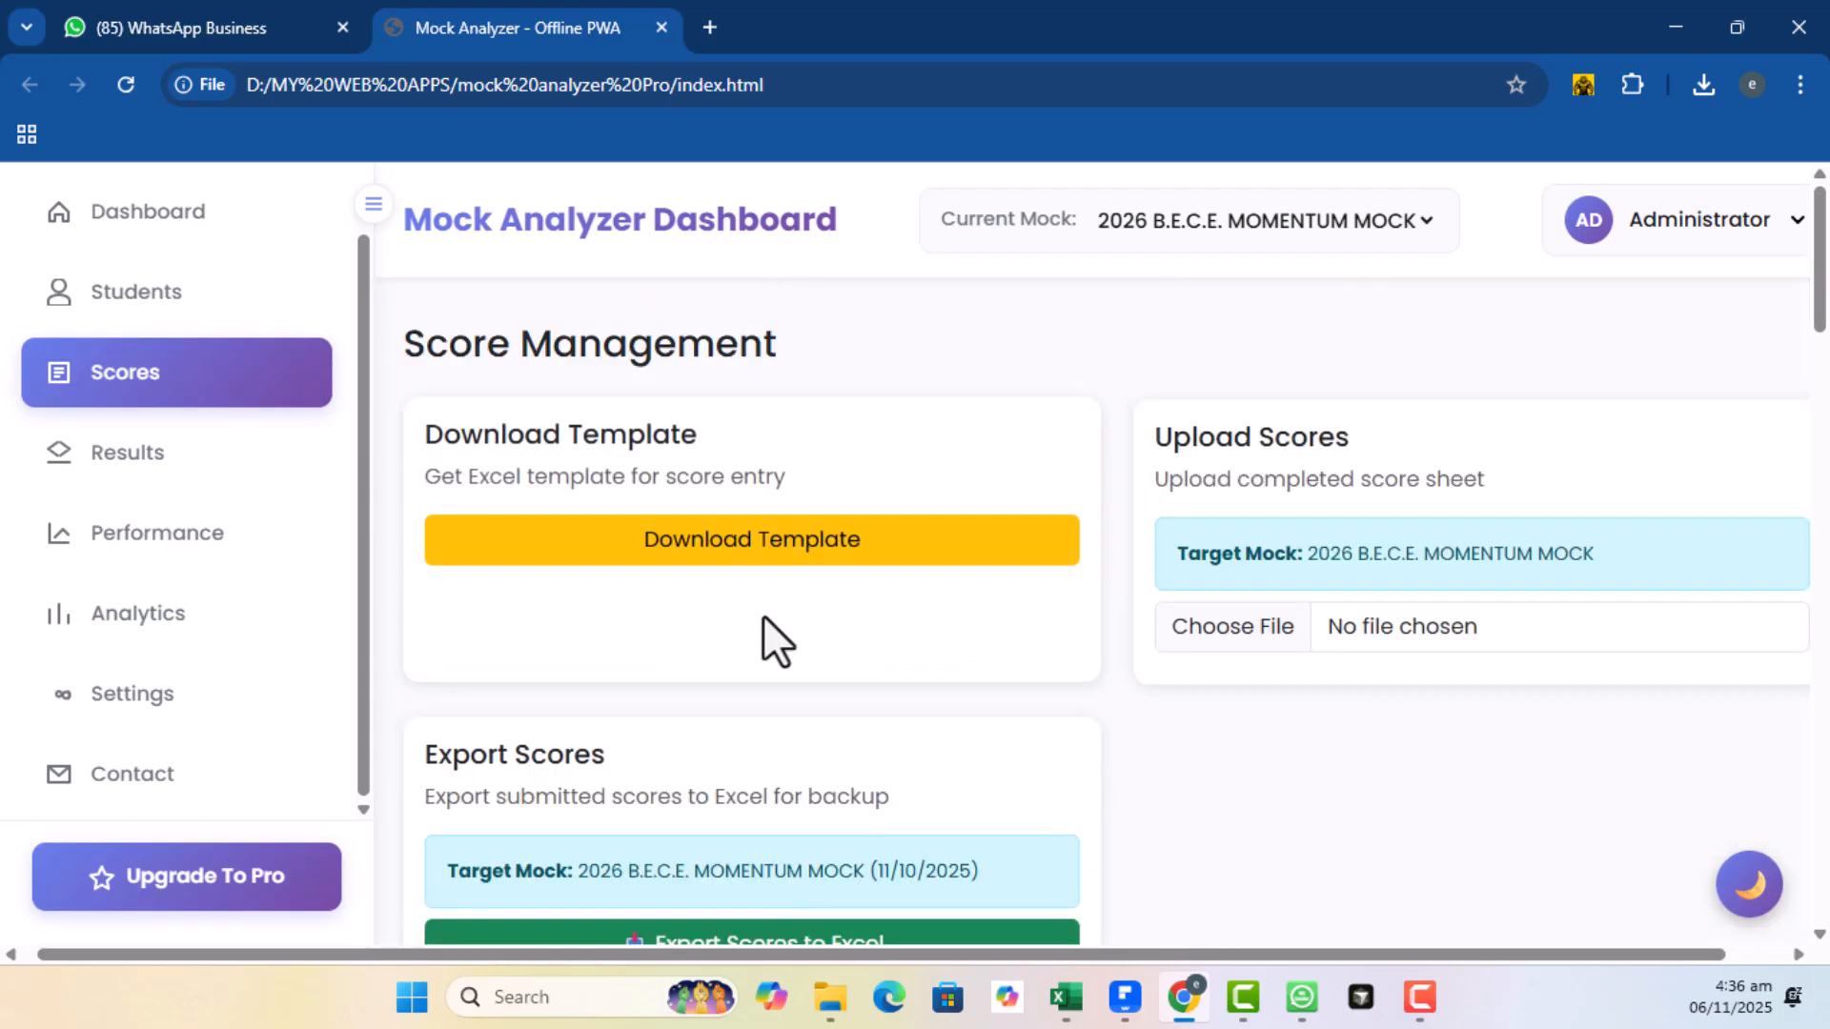
# Open the Results page and switch the current mock to 2026 B.E.C.E. KICKSTART MOCK
pyautogui.click(156, 461)
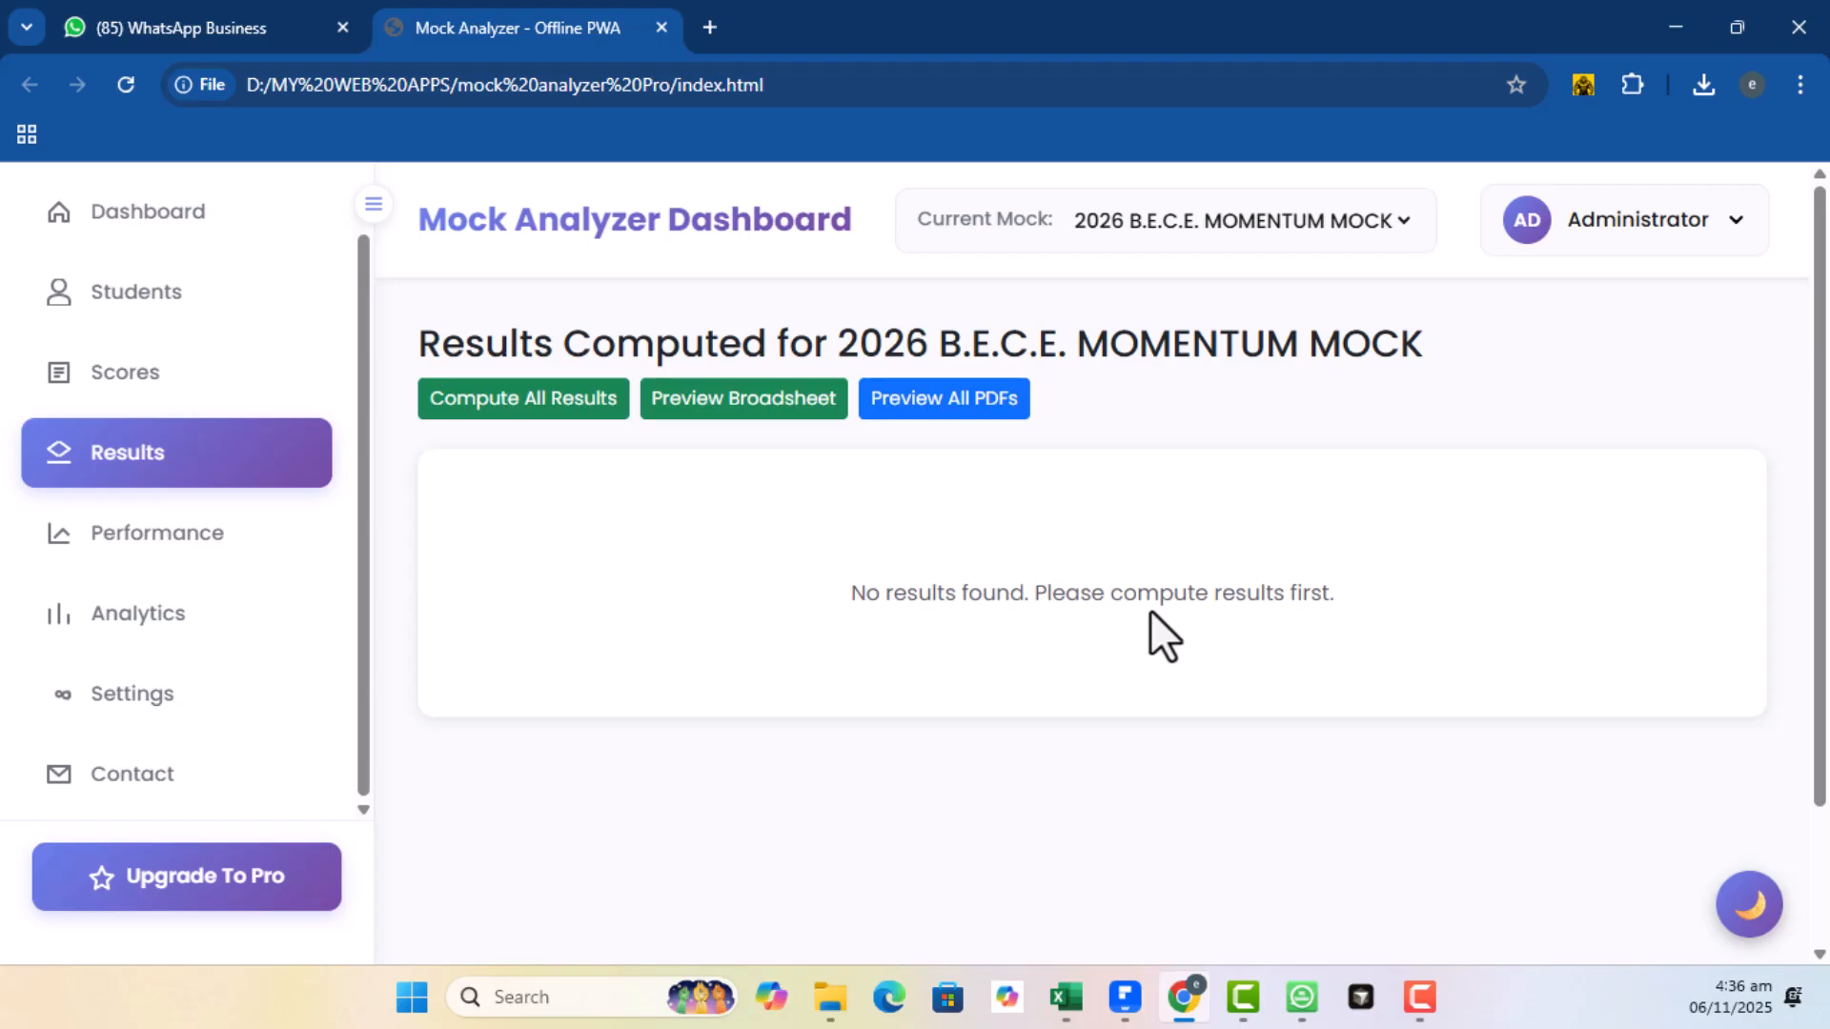
pyautogui.click(1214, 221)
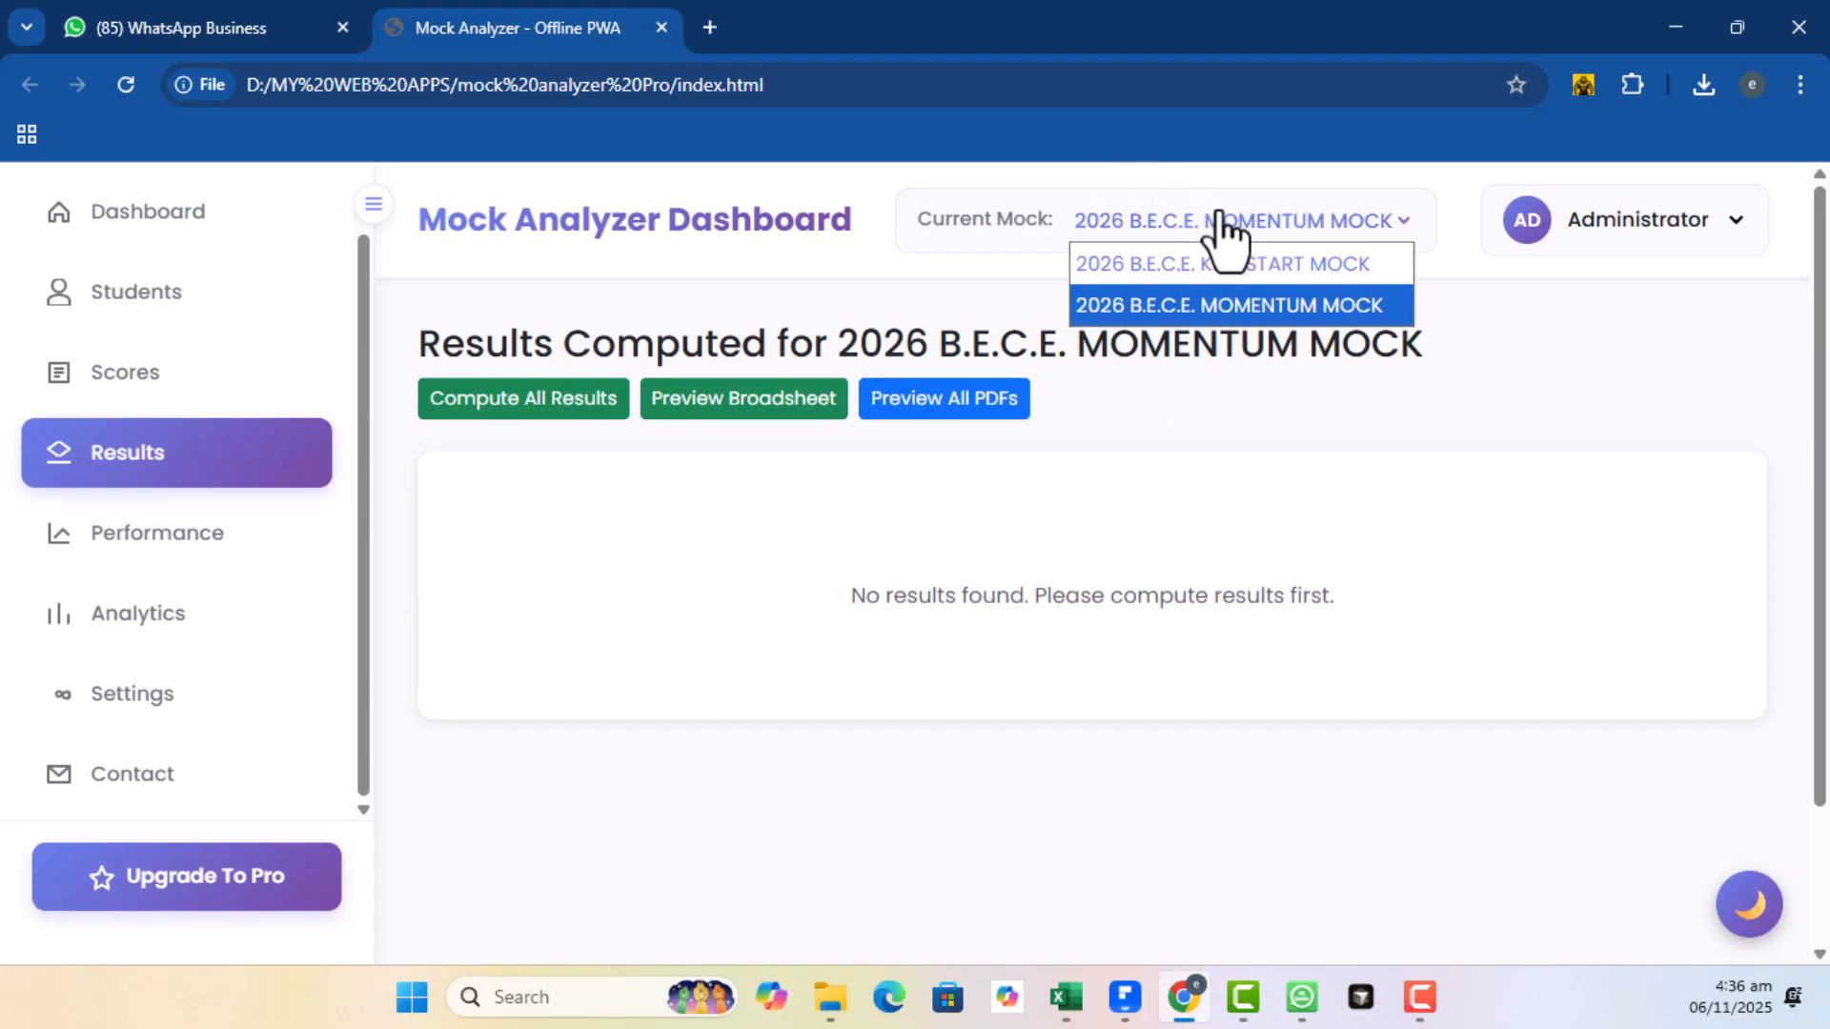
pyautogui.click(1255, 276)
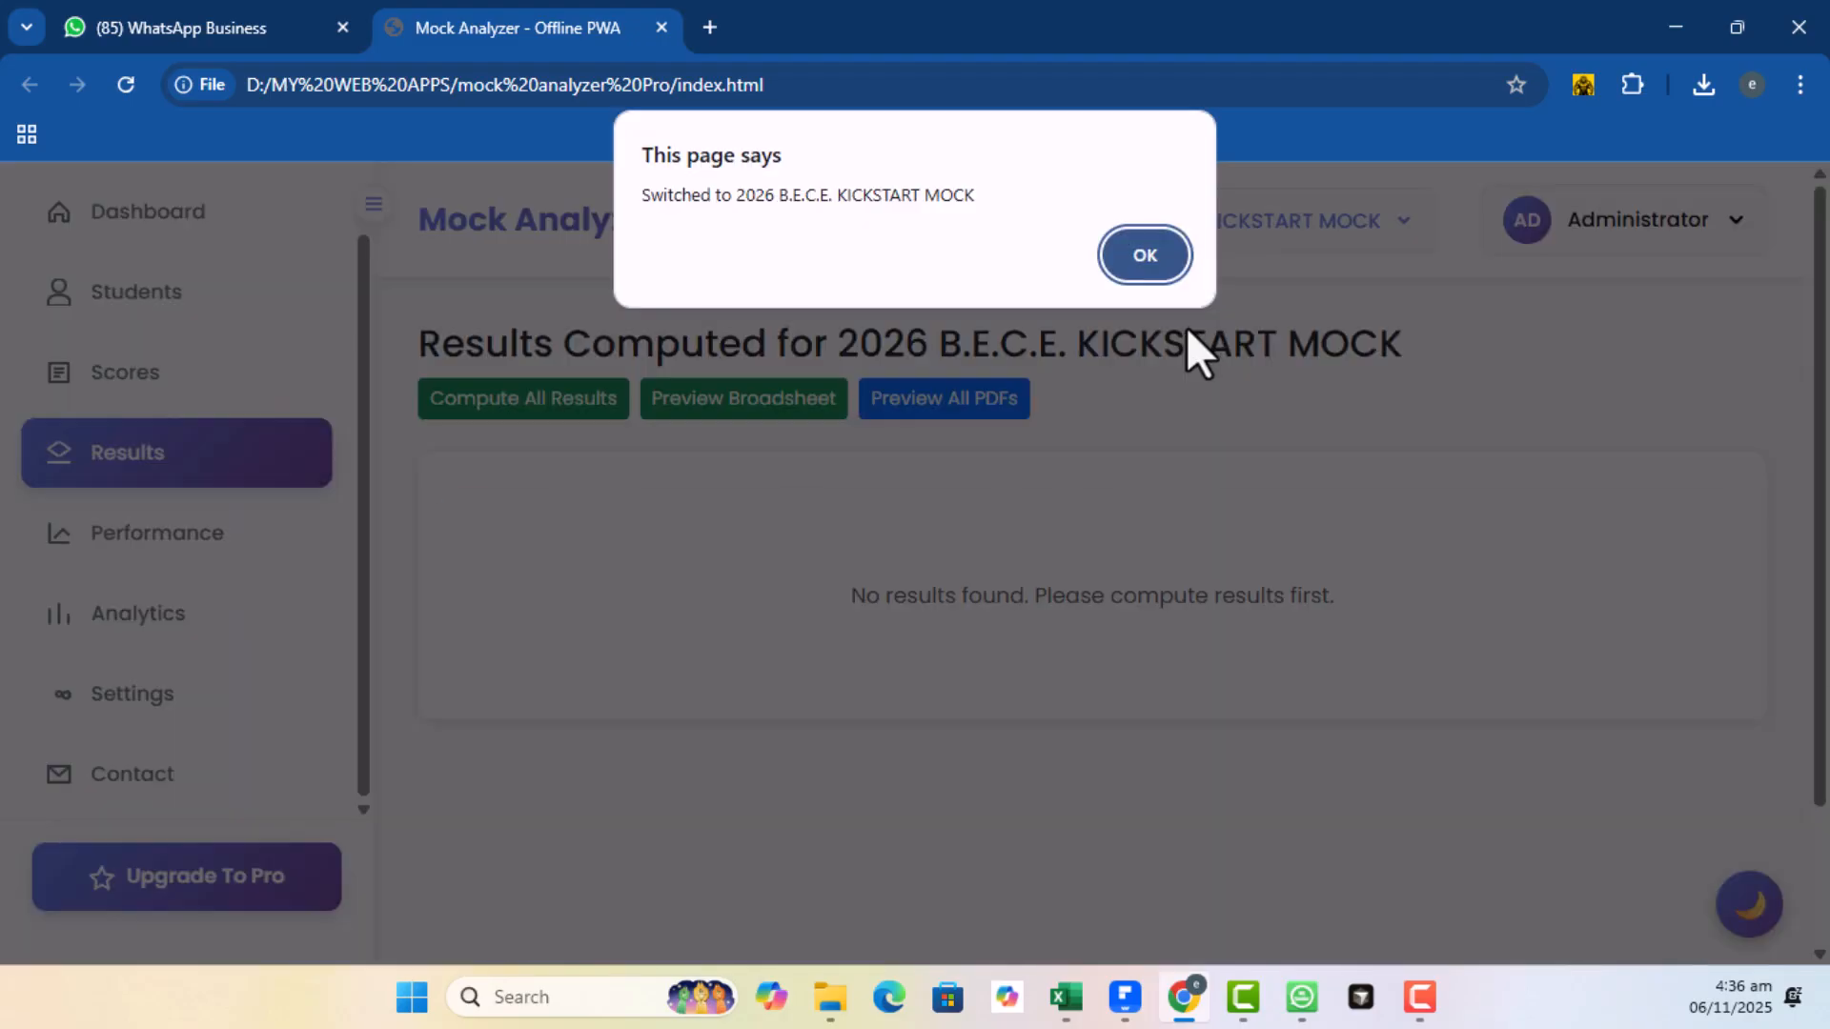
pyautogui.click(1143, 250)
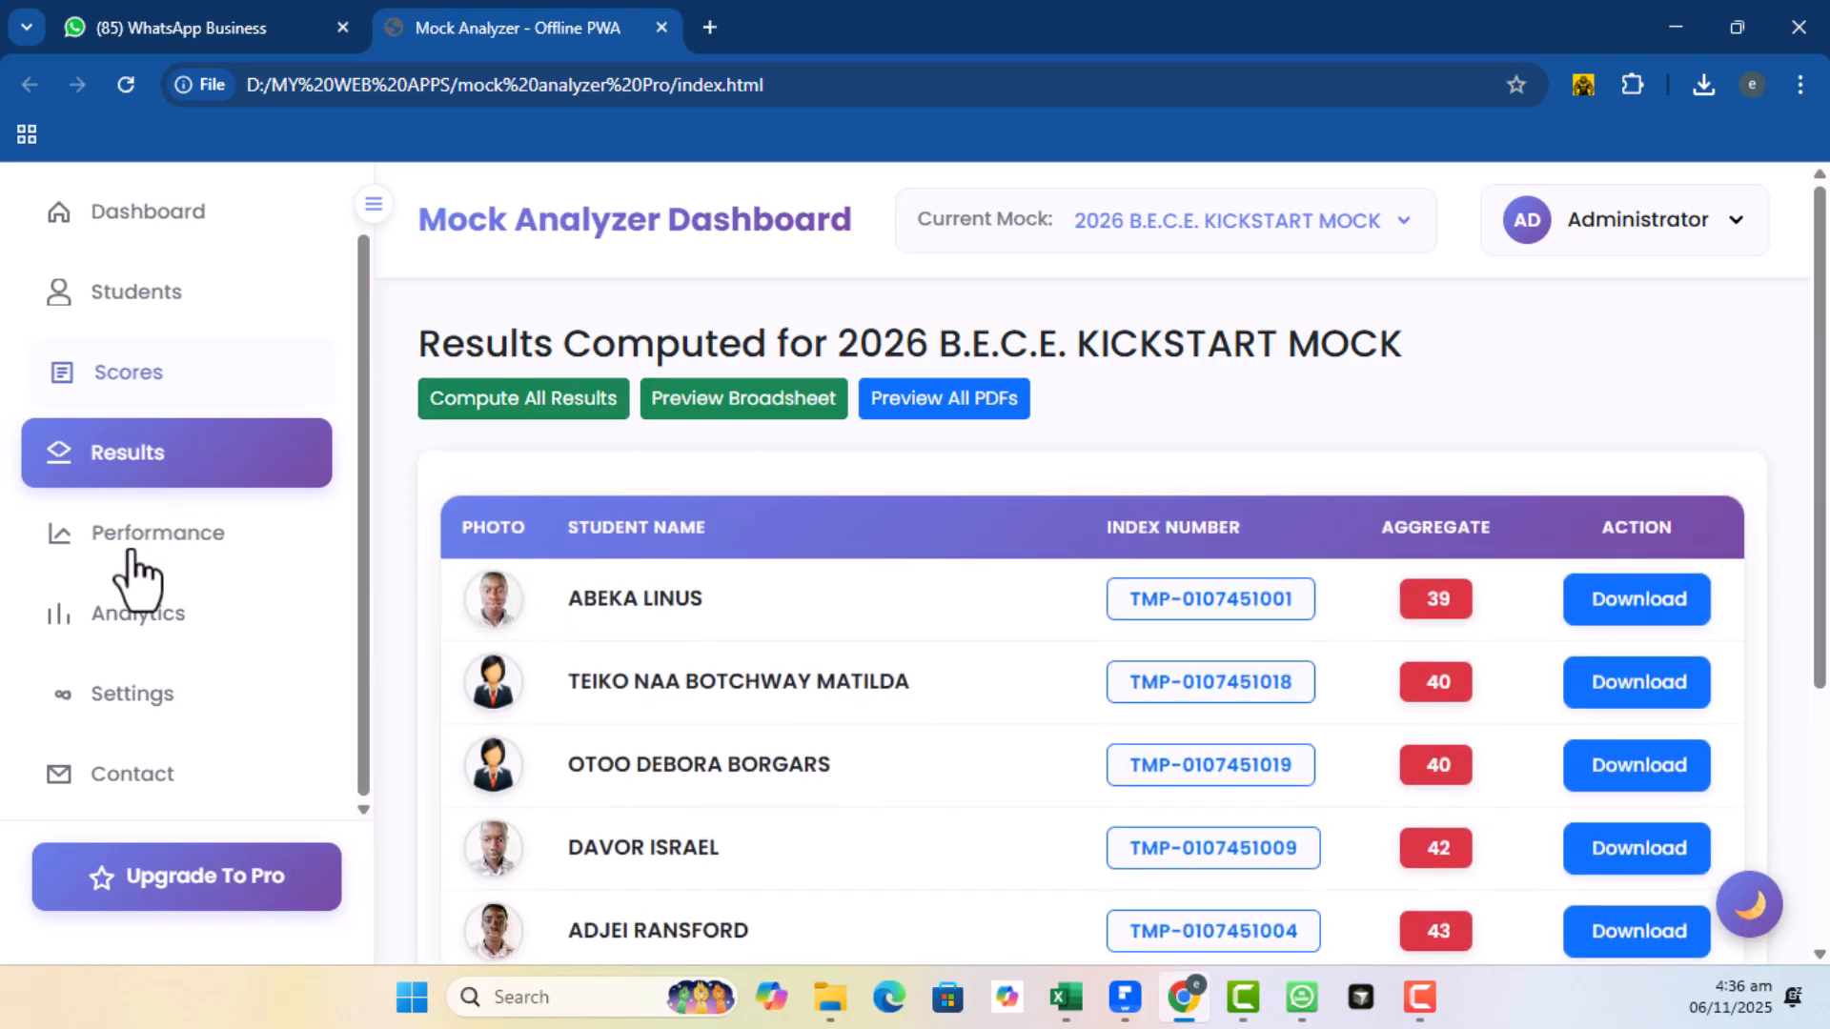
# Open the Scores page and examine each subject's completion status for the 2026 B.E.C.E. KICKSTART MOCK
pyautogui.click(143, 386)
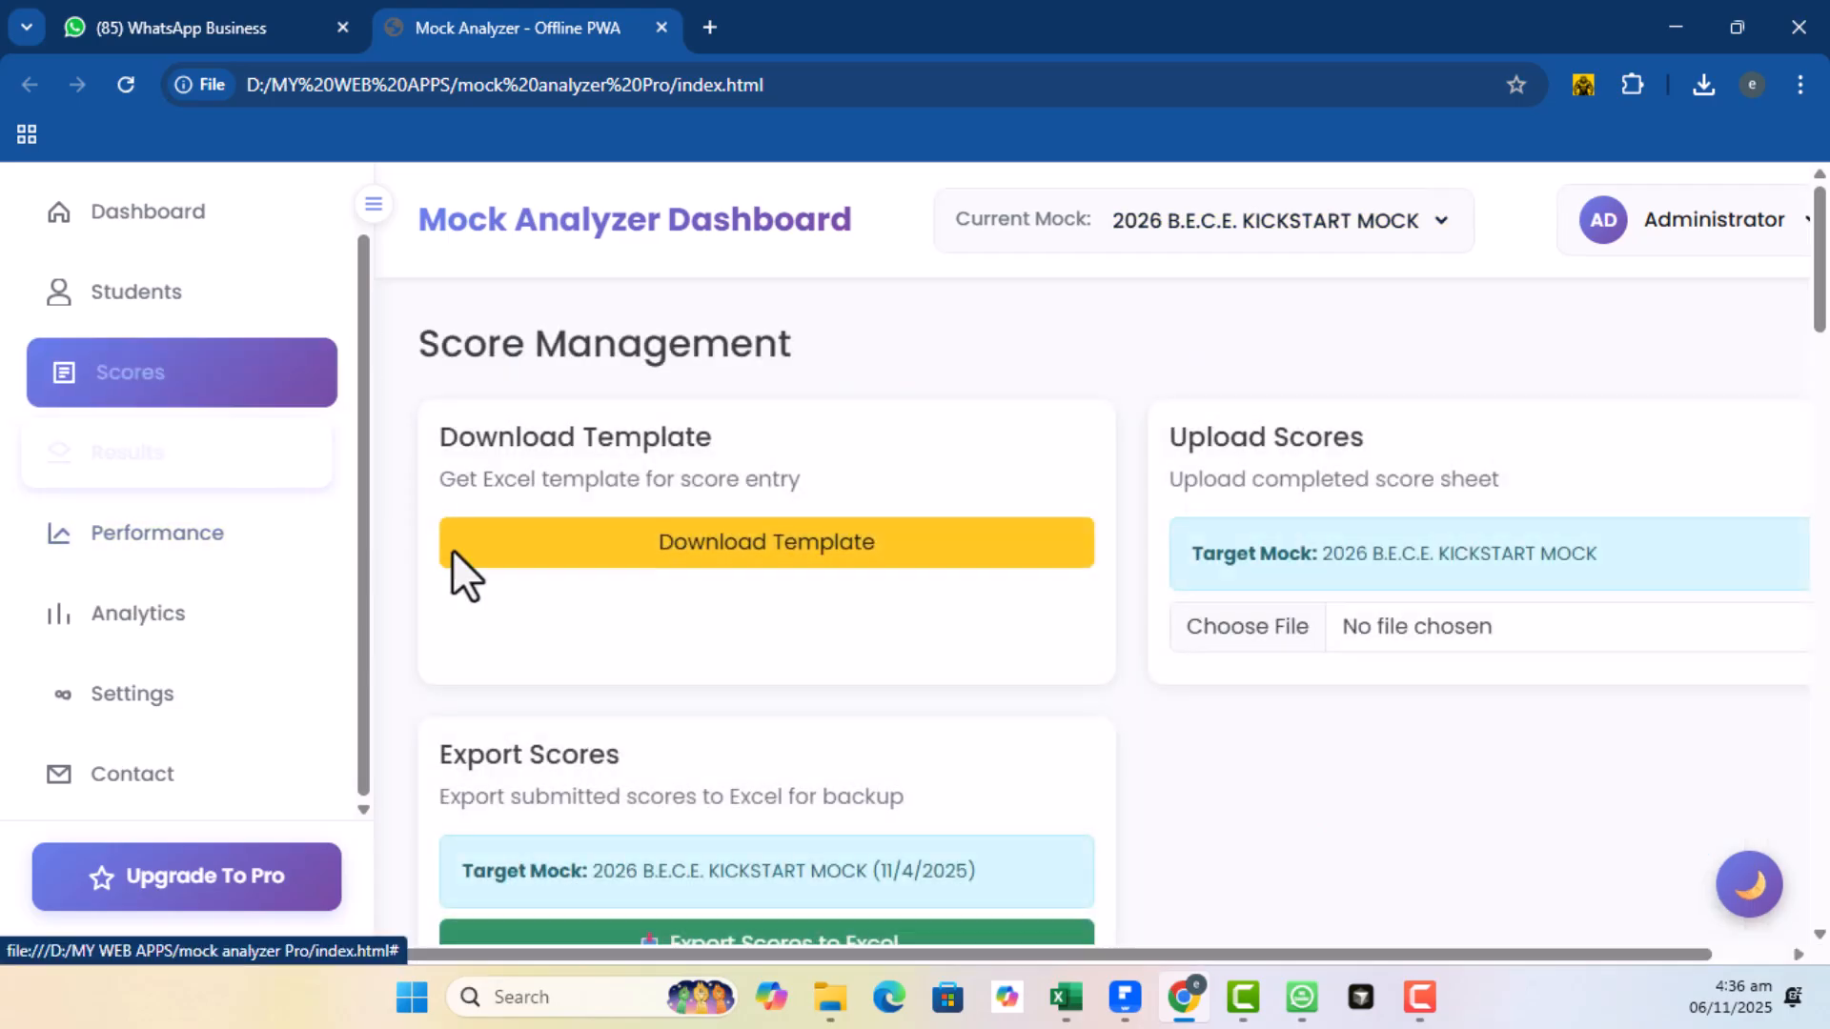
pyautogui.scroll(-8, 1144, 796)
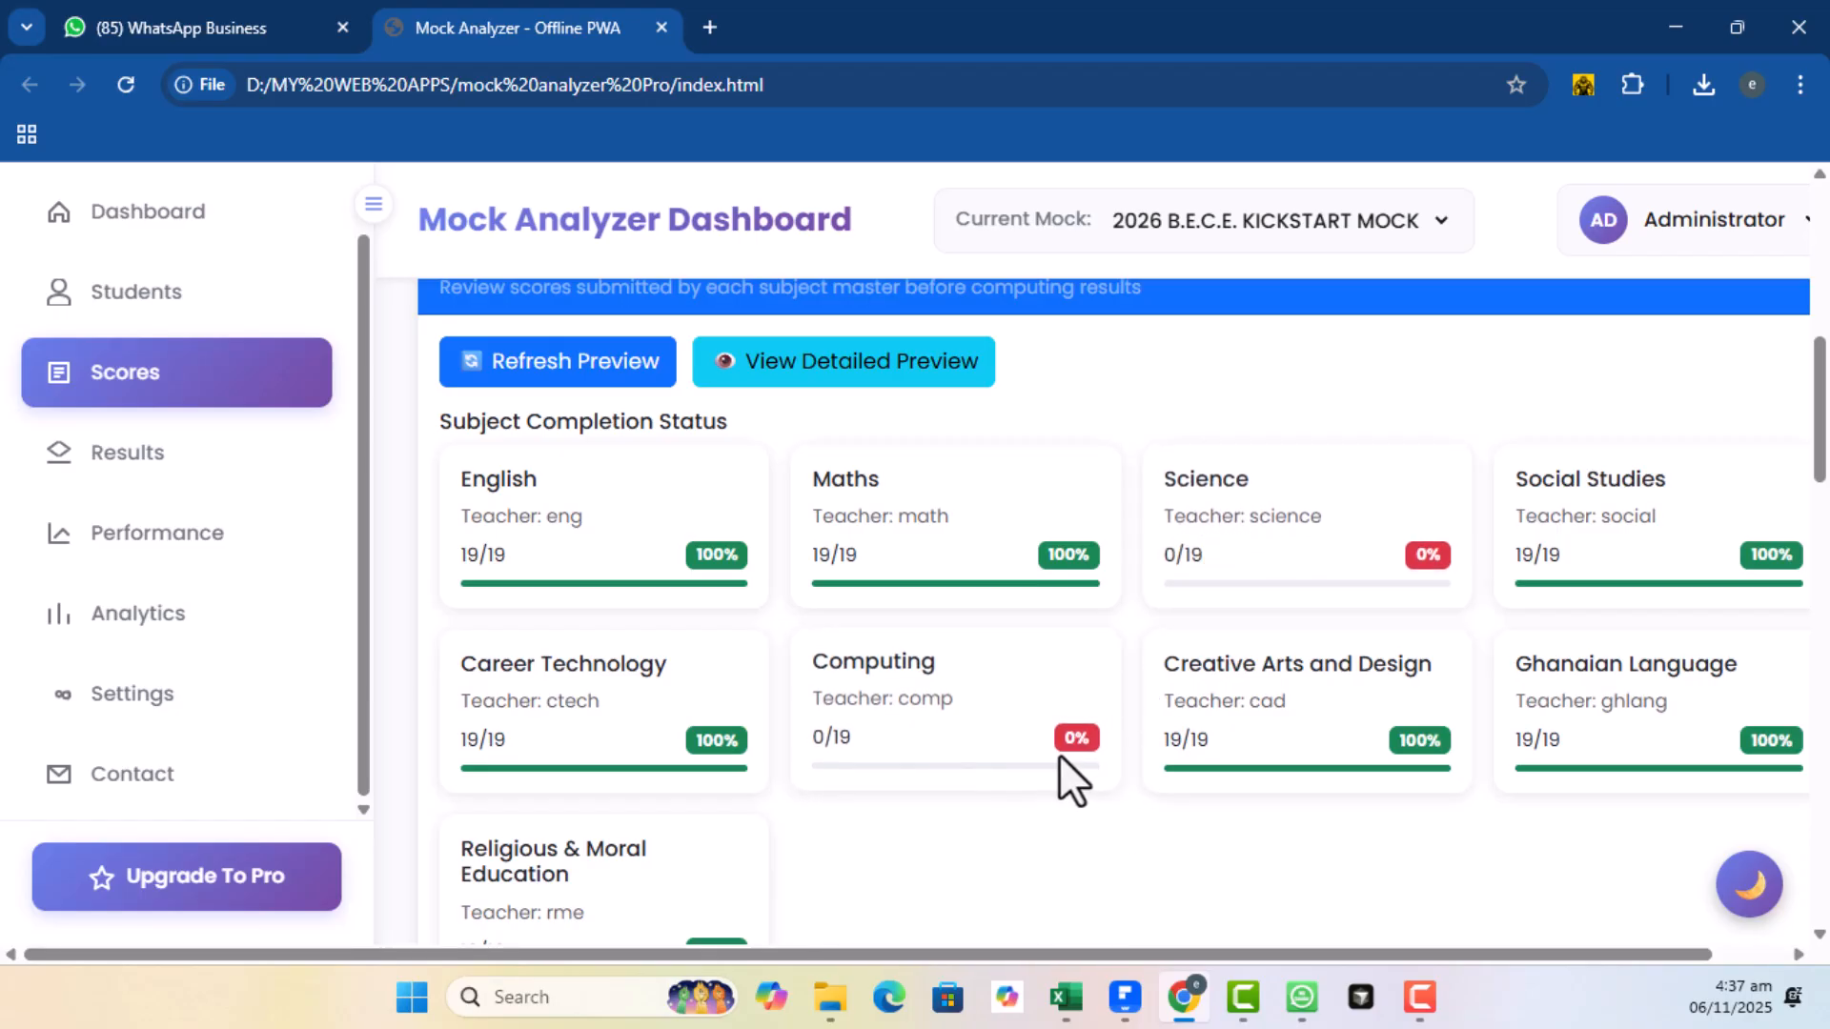
pyautogui.scroll(8, 1060, 753)
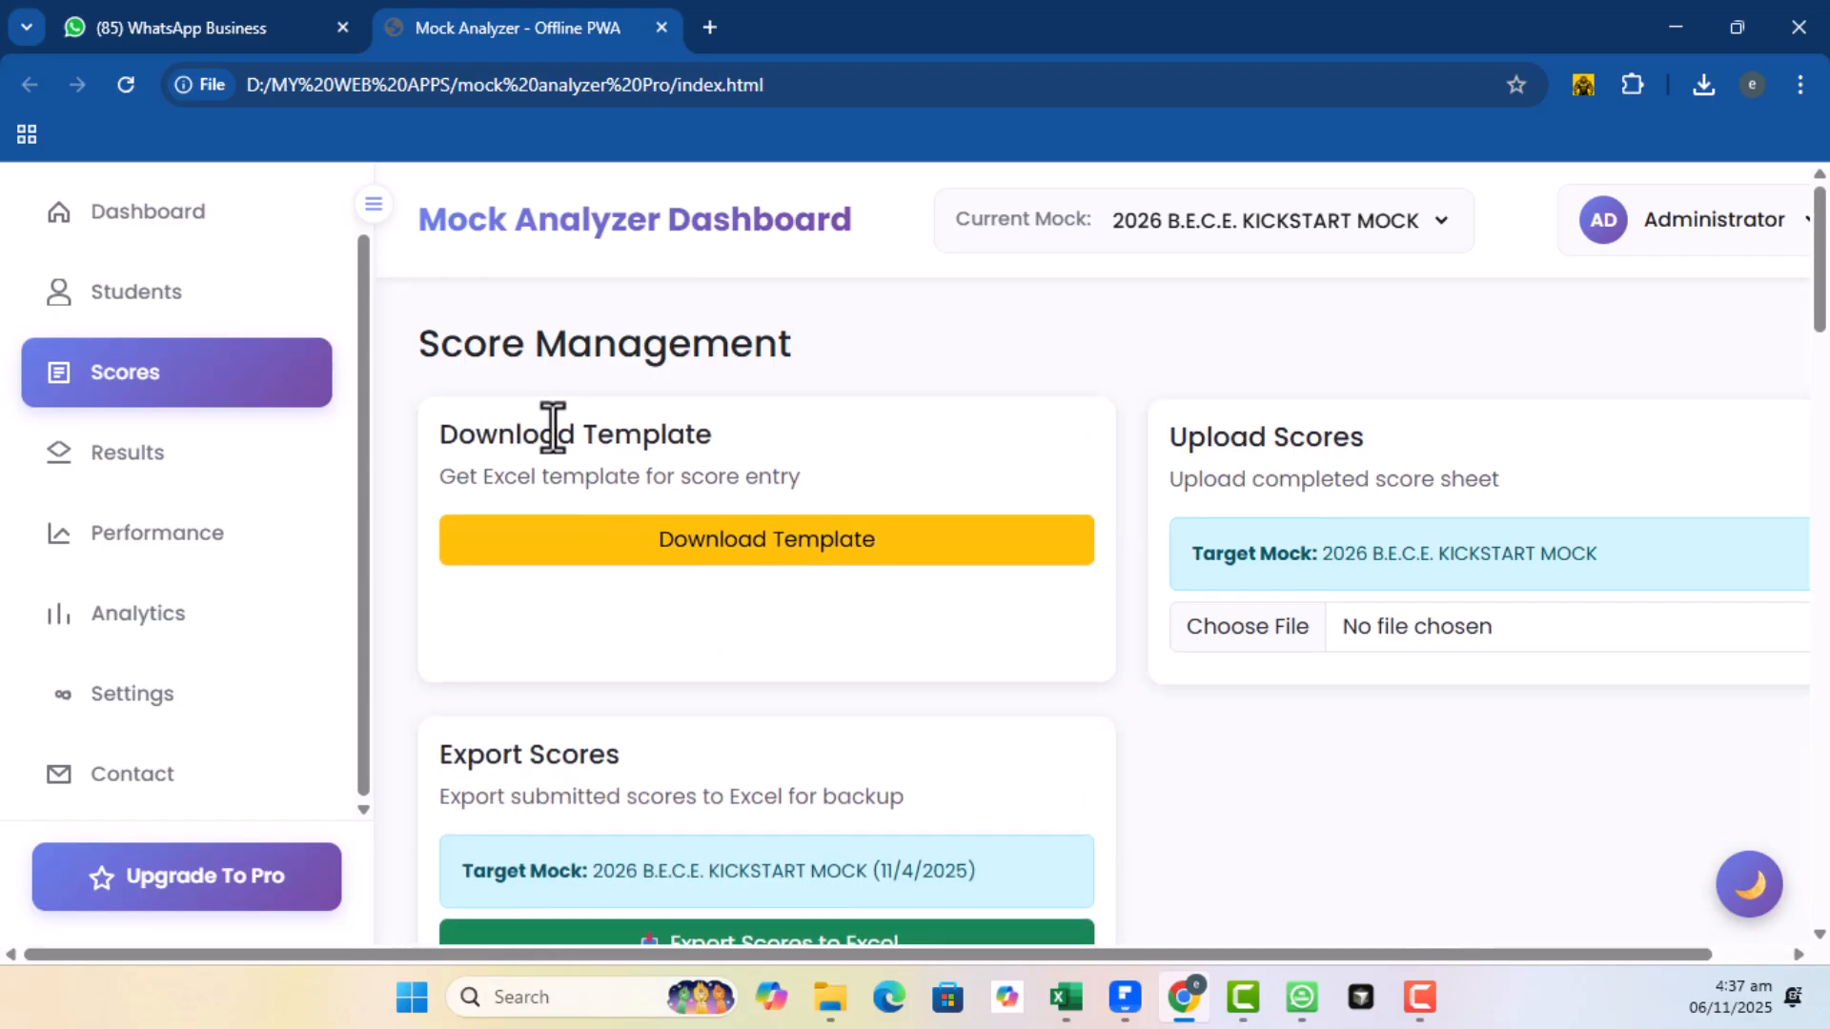
pyautogui.scroll(-8, 1212, 822)
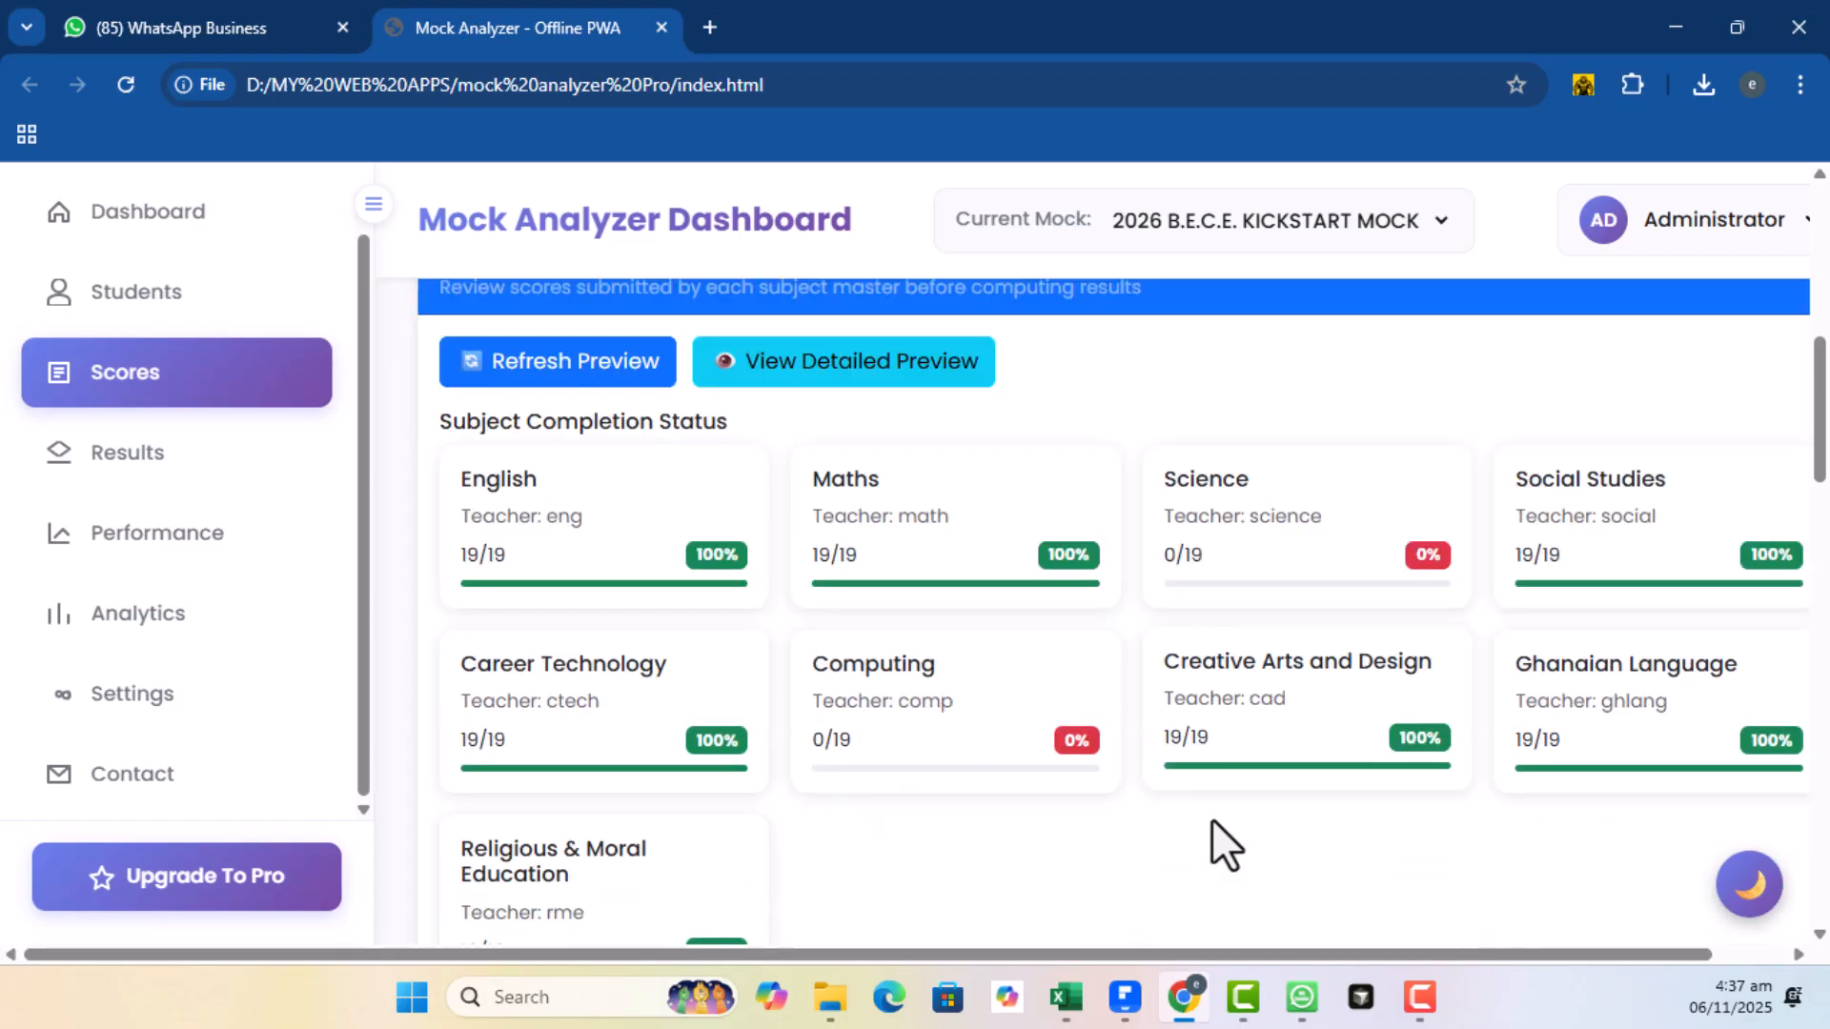
pyautogui.scroll(-1, 1210, 819)
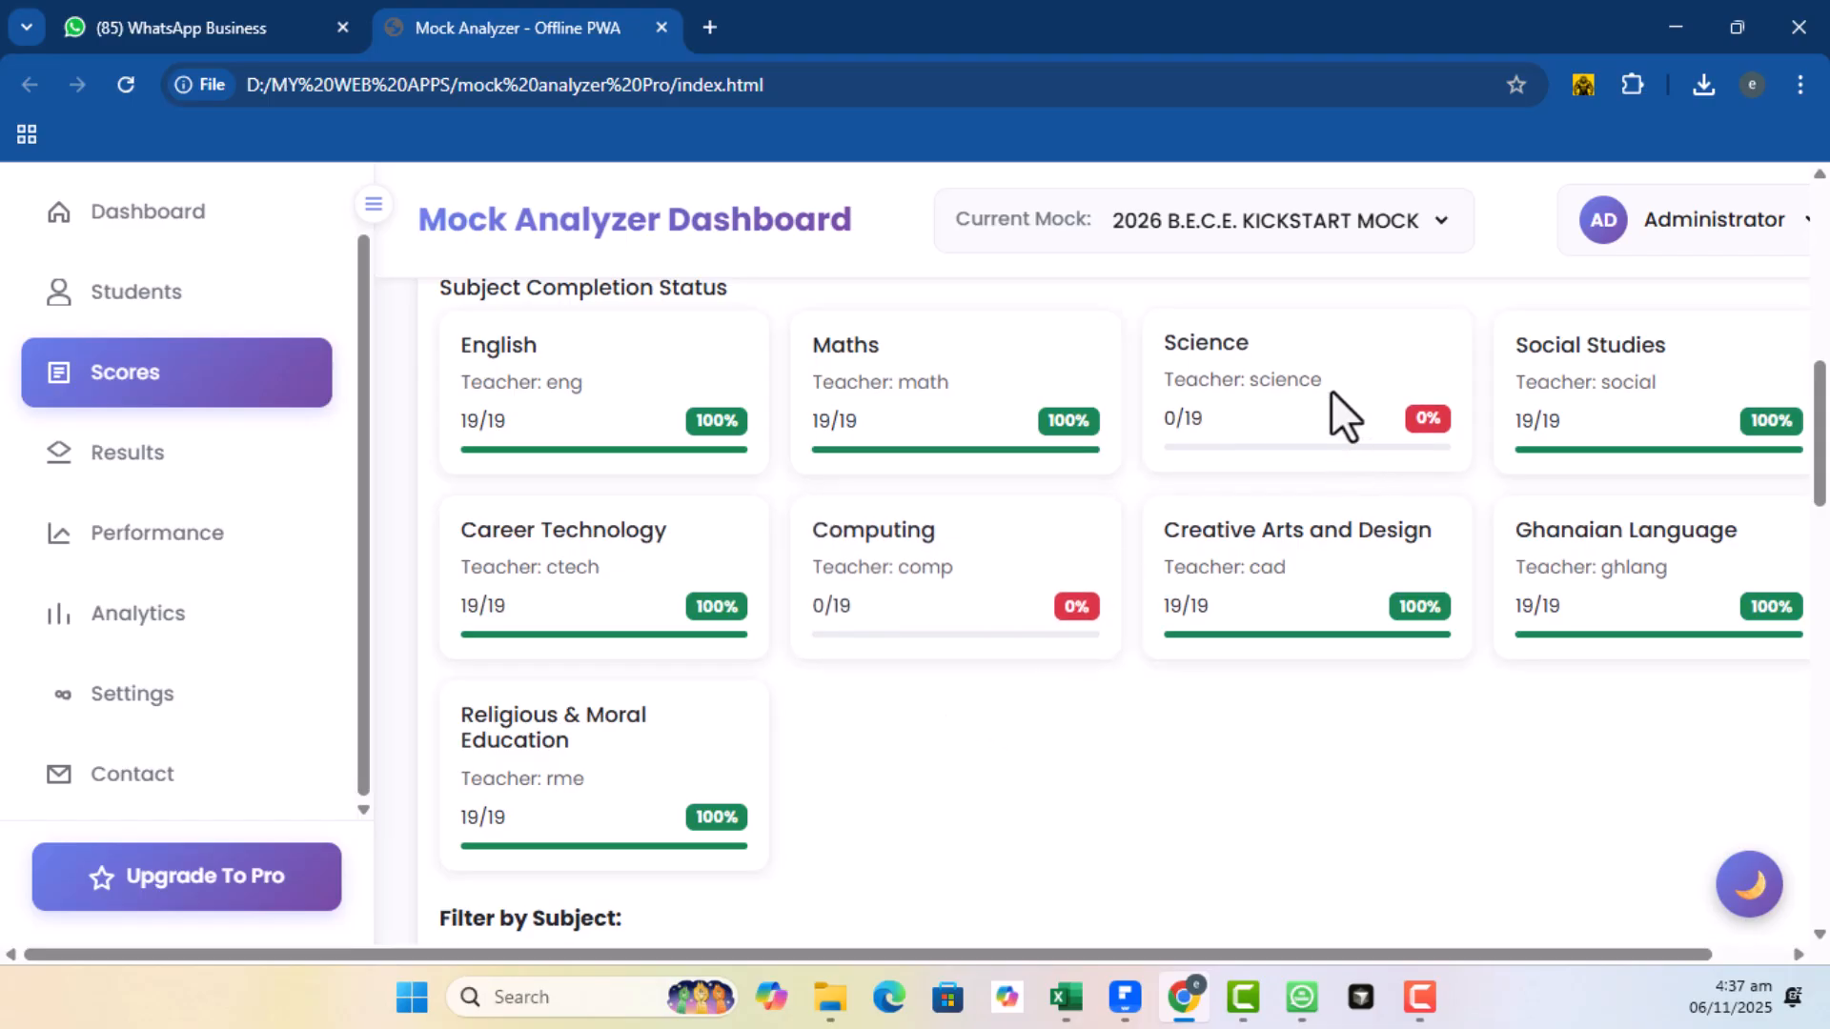
pyautogui.scroll(10, 1052, 616)
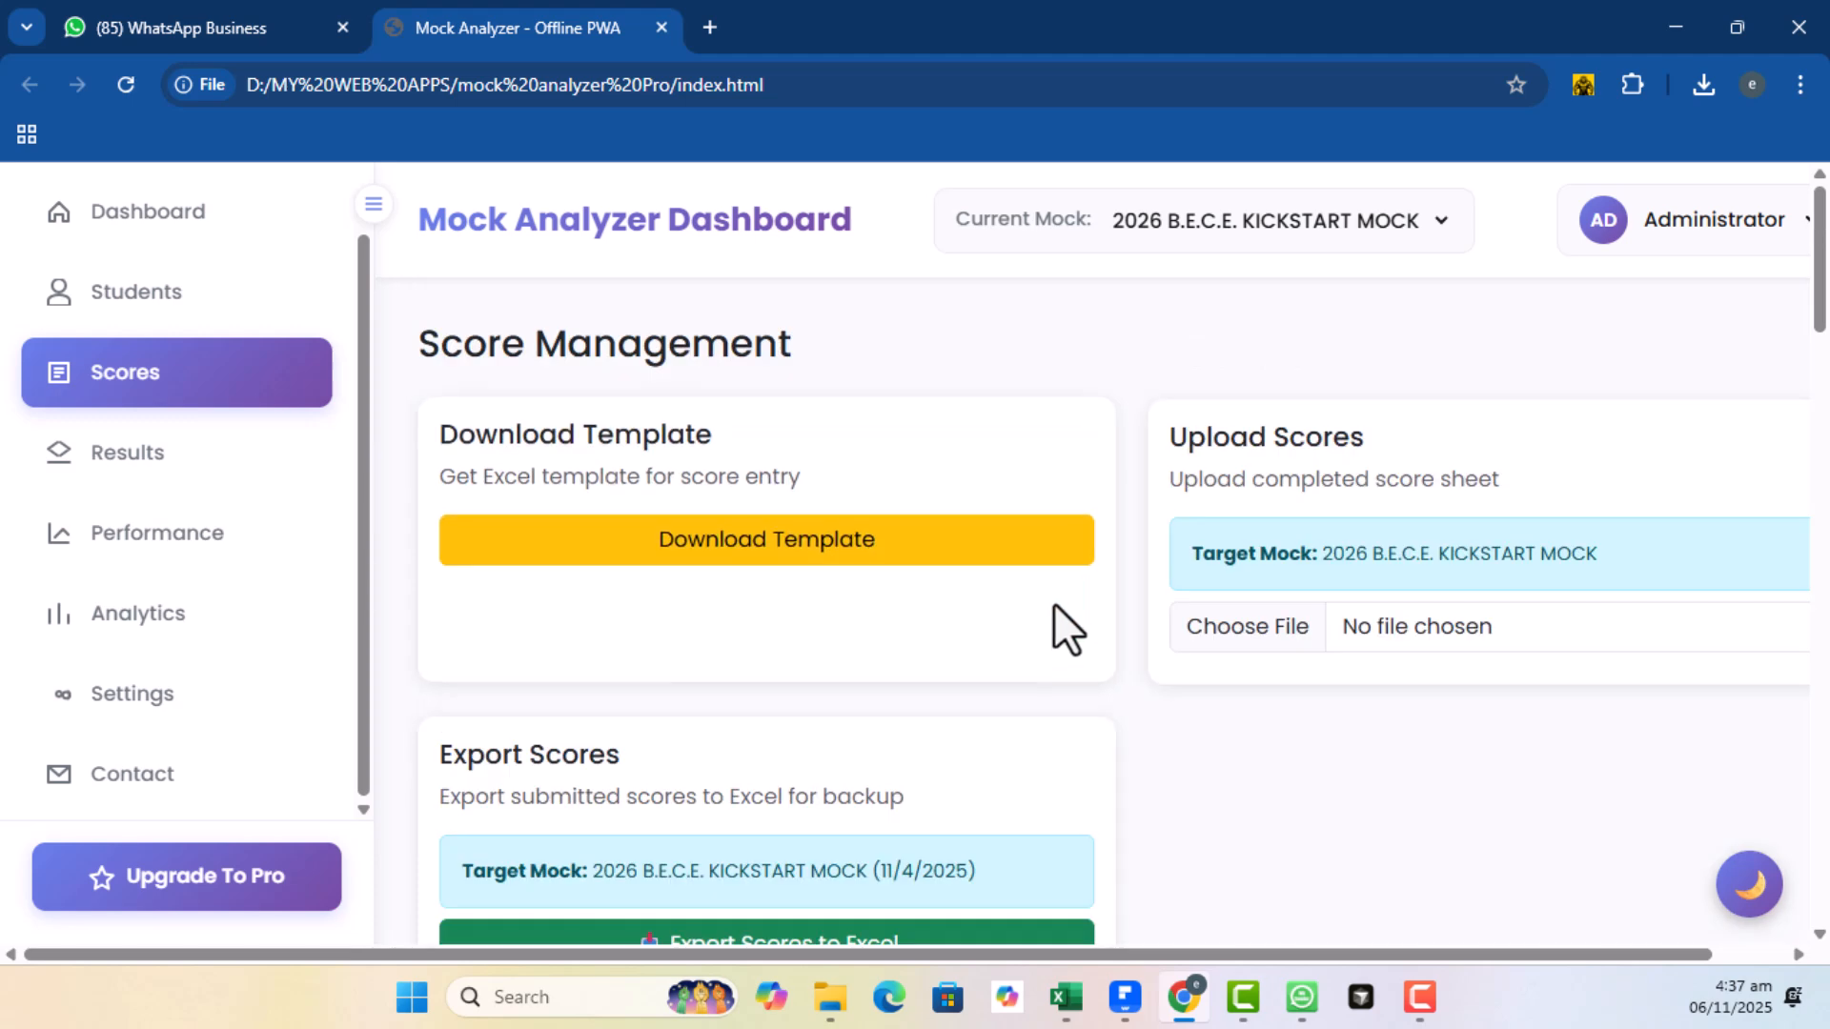
# Compute all results for the 2026 B.E.C.E. KICKSTART MOCK, then switch the current mock to 2026 B.E.C.E. MOMENTUM MOCK
pyautogui.click(81, 456)
pyautogui.click(524, 398)
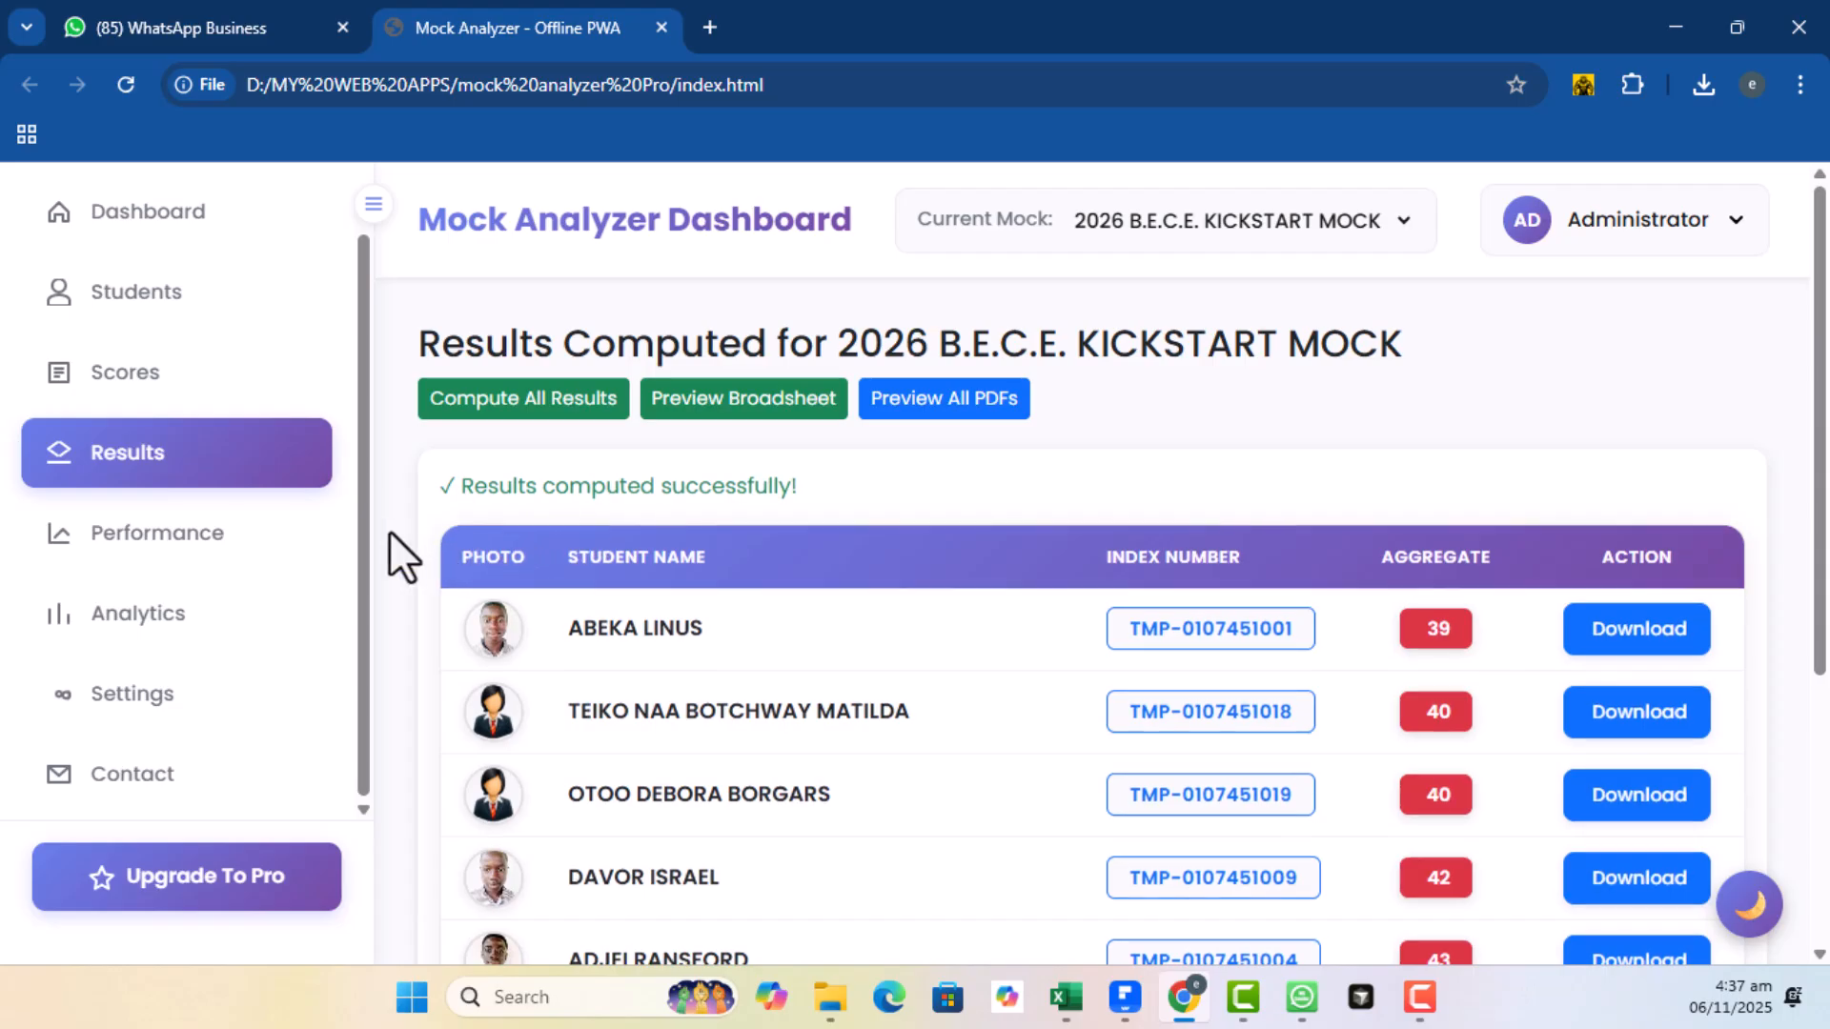
pyautogui.click(1167, 237)
pyautogui.click(1126, 303)
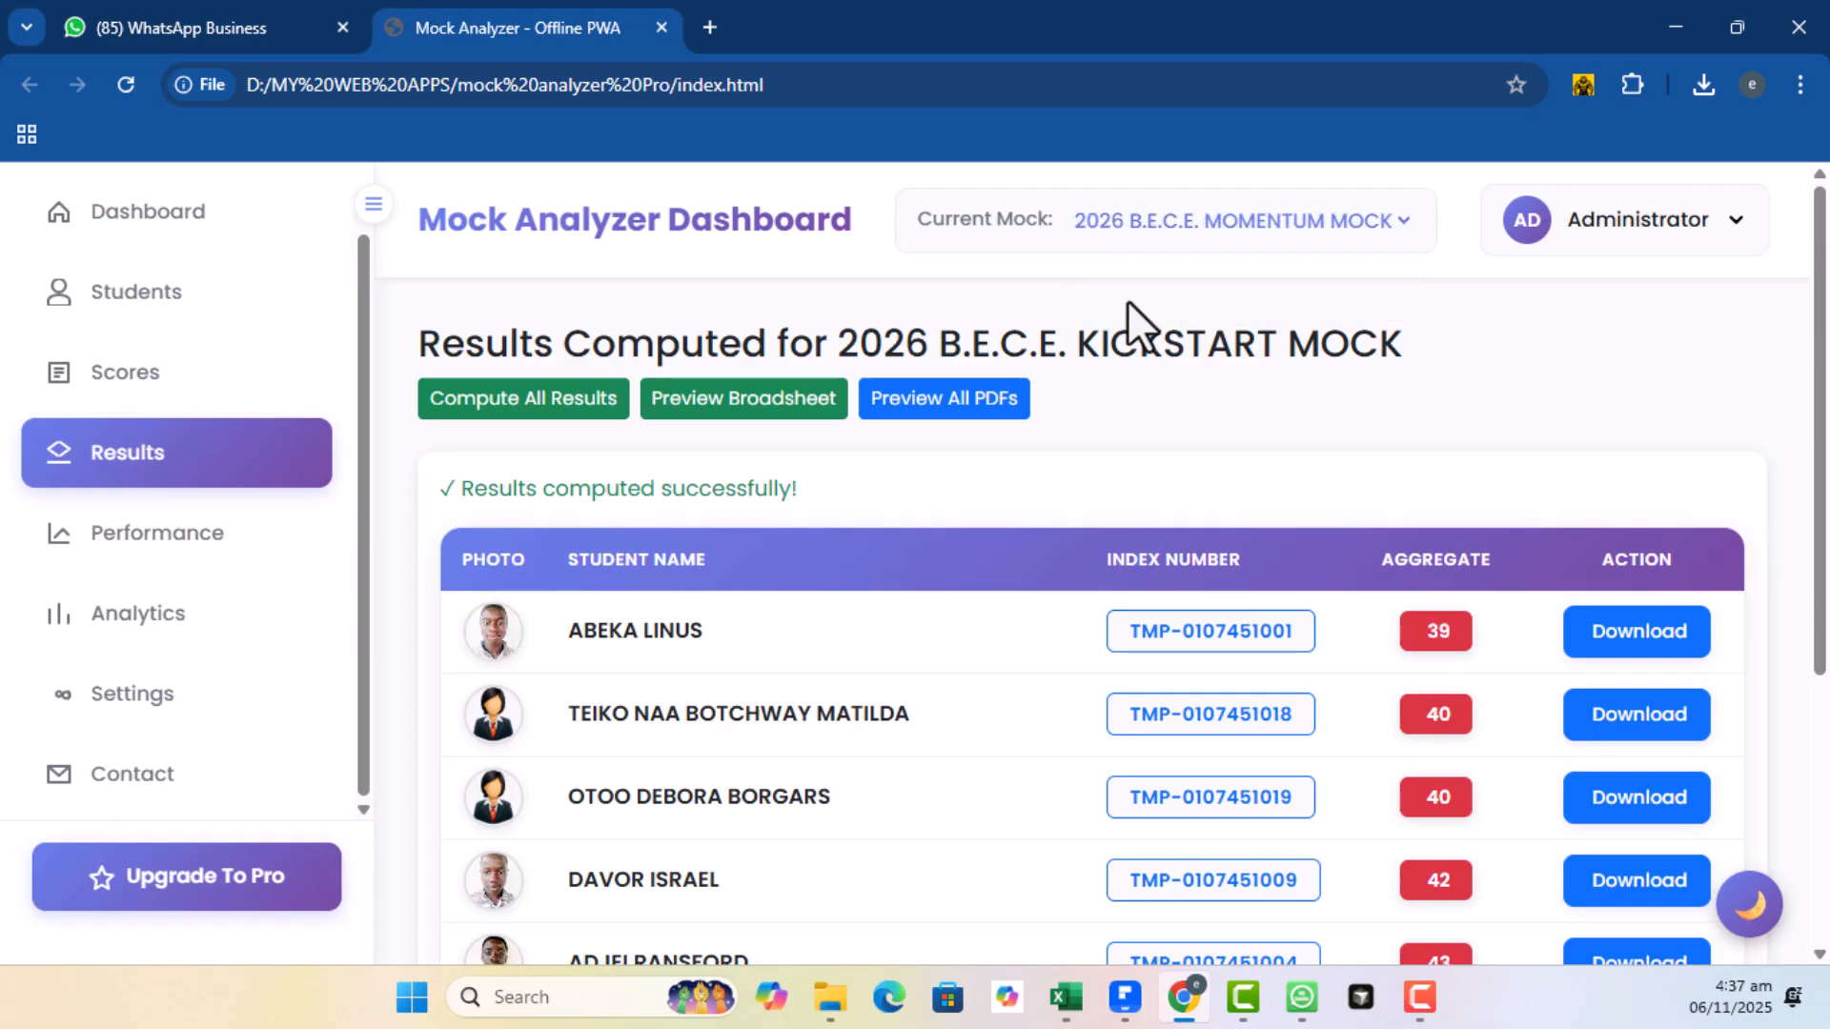
pyautogui.click(1144, 255)
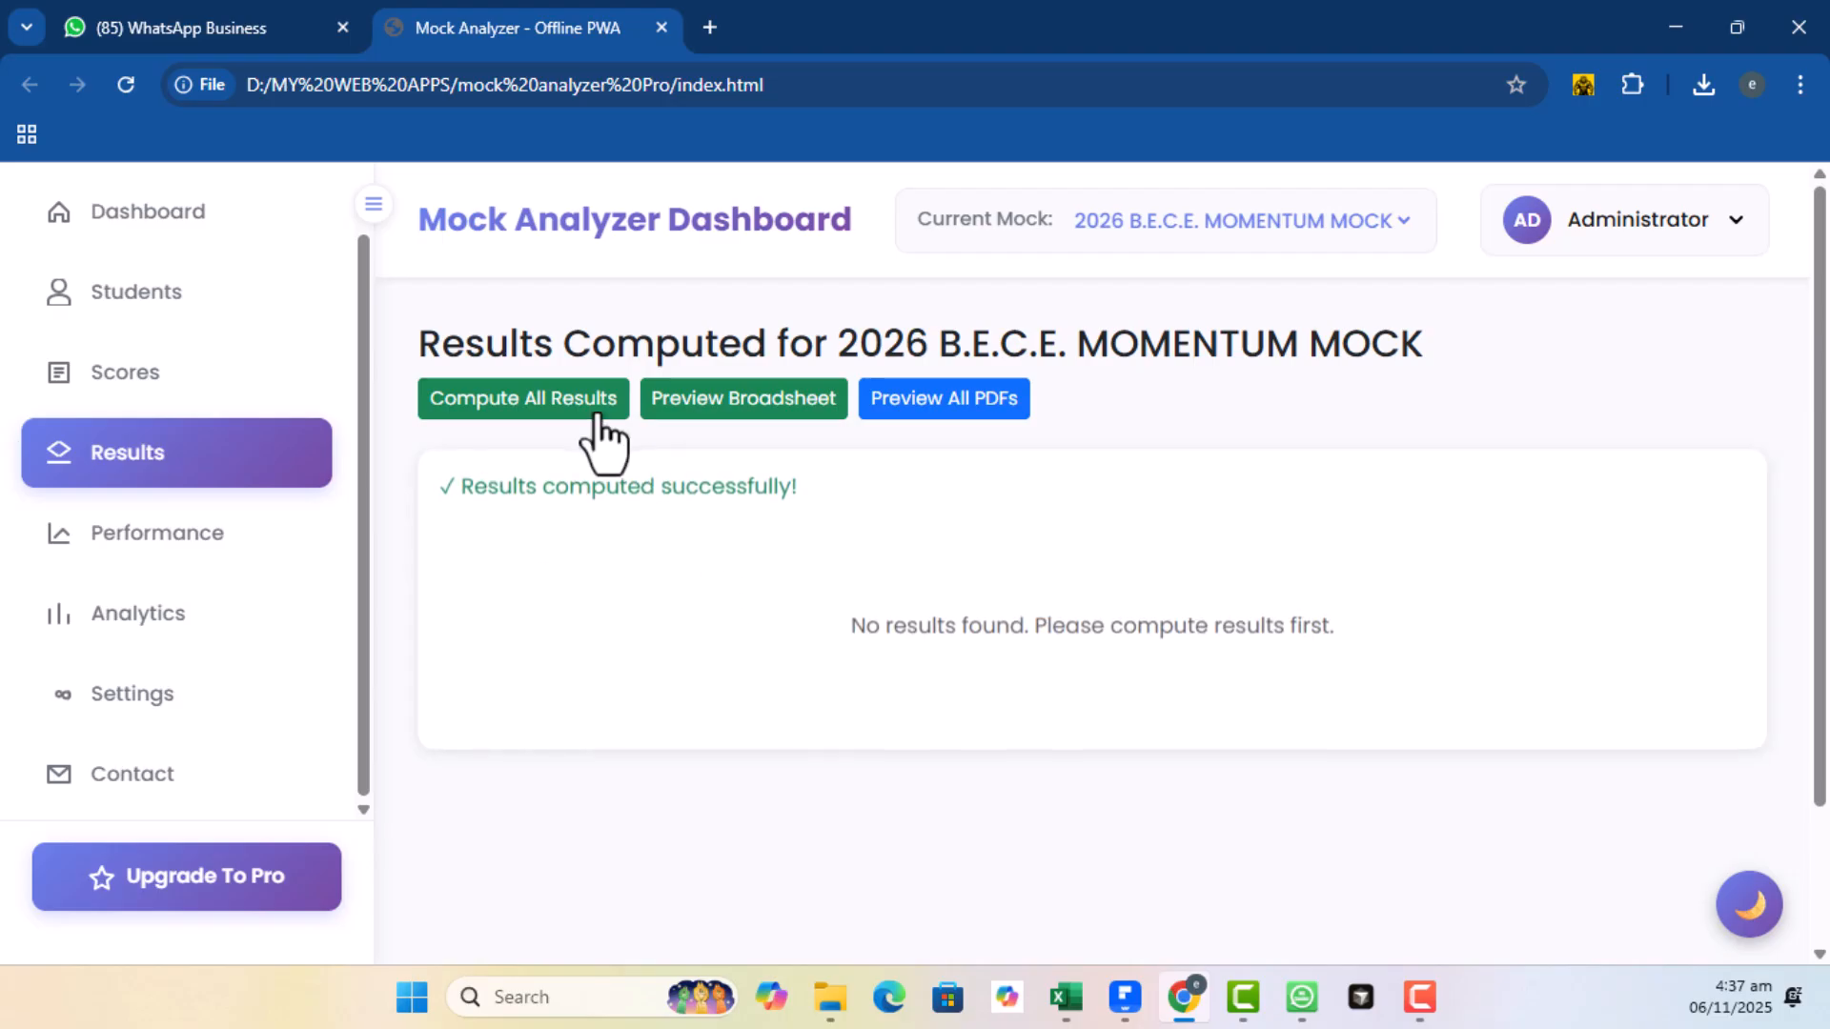
# Return to the Scores page and check the upload target and subject completion status for the 2026 B.E.C.E. MOMENTUM MOCK
pyautogui.click(182, 538)
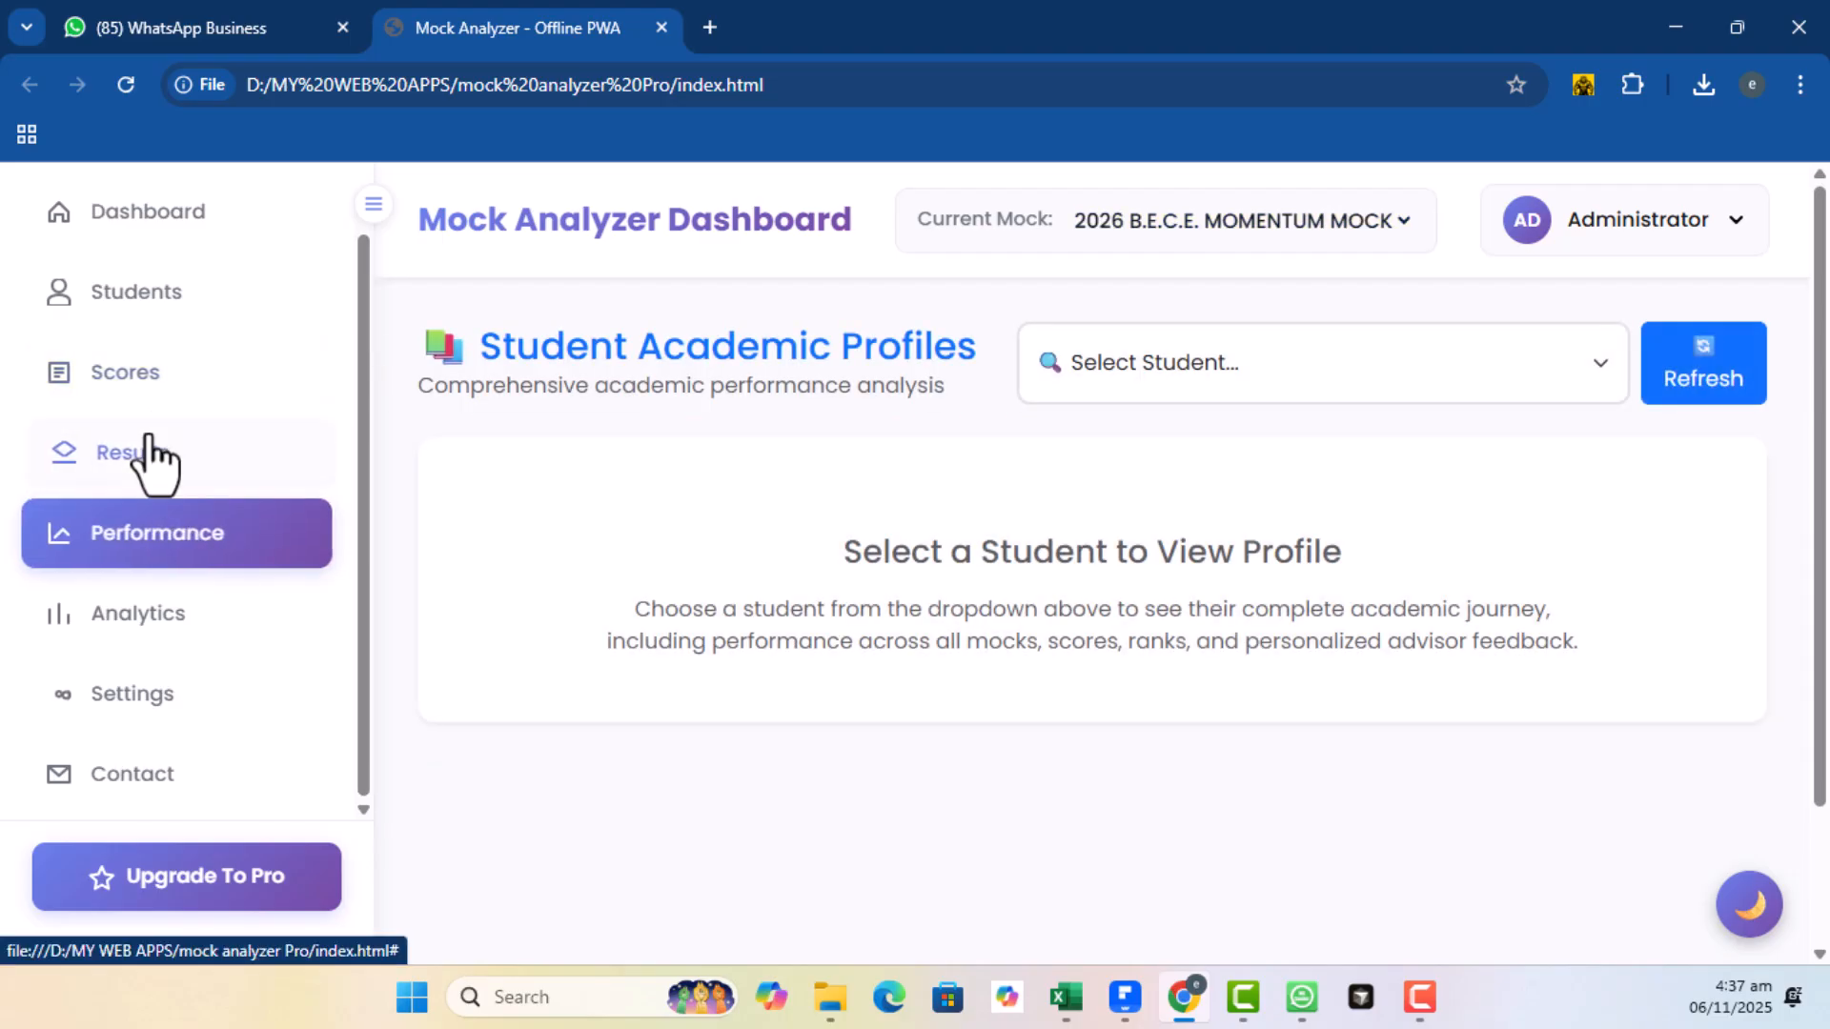
pyautogui.click(139, 376)
pyautogui.scroll(-3, 1119, 707)
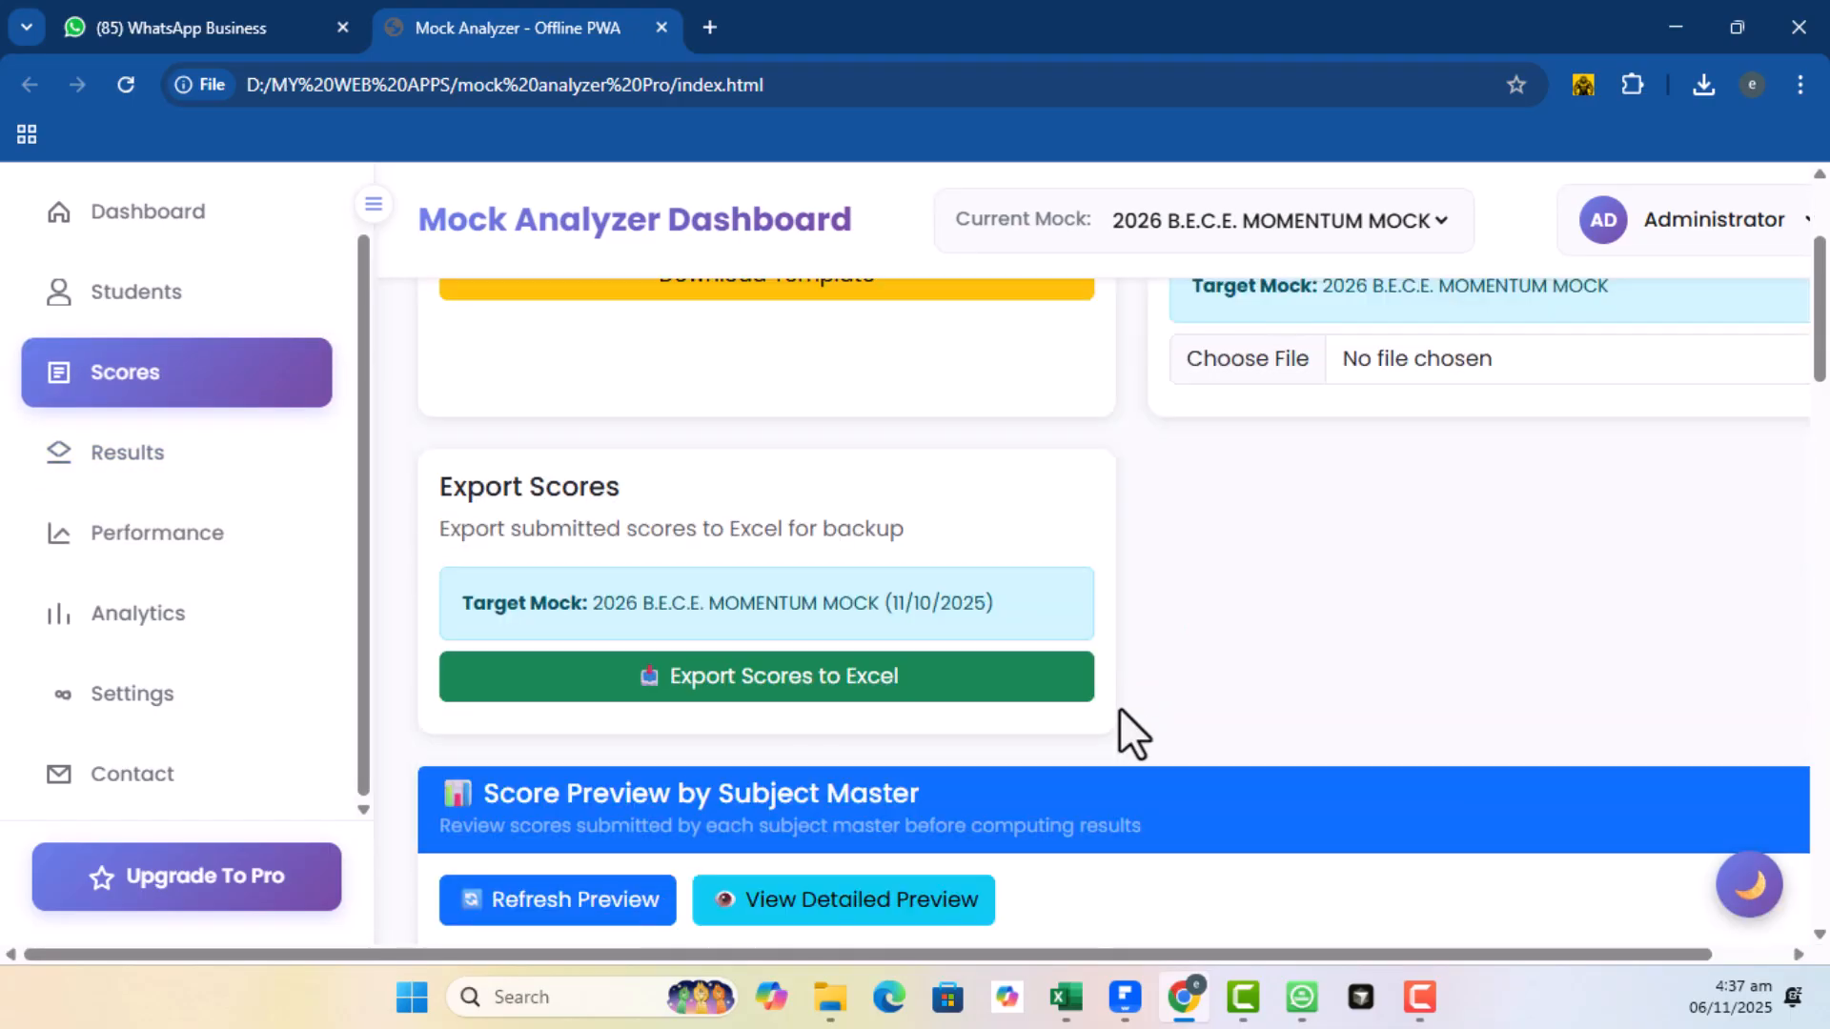
pyautogui.scroll(3, 1119, 707)
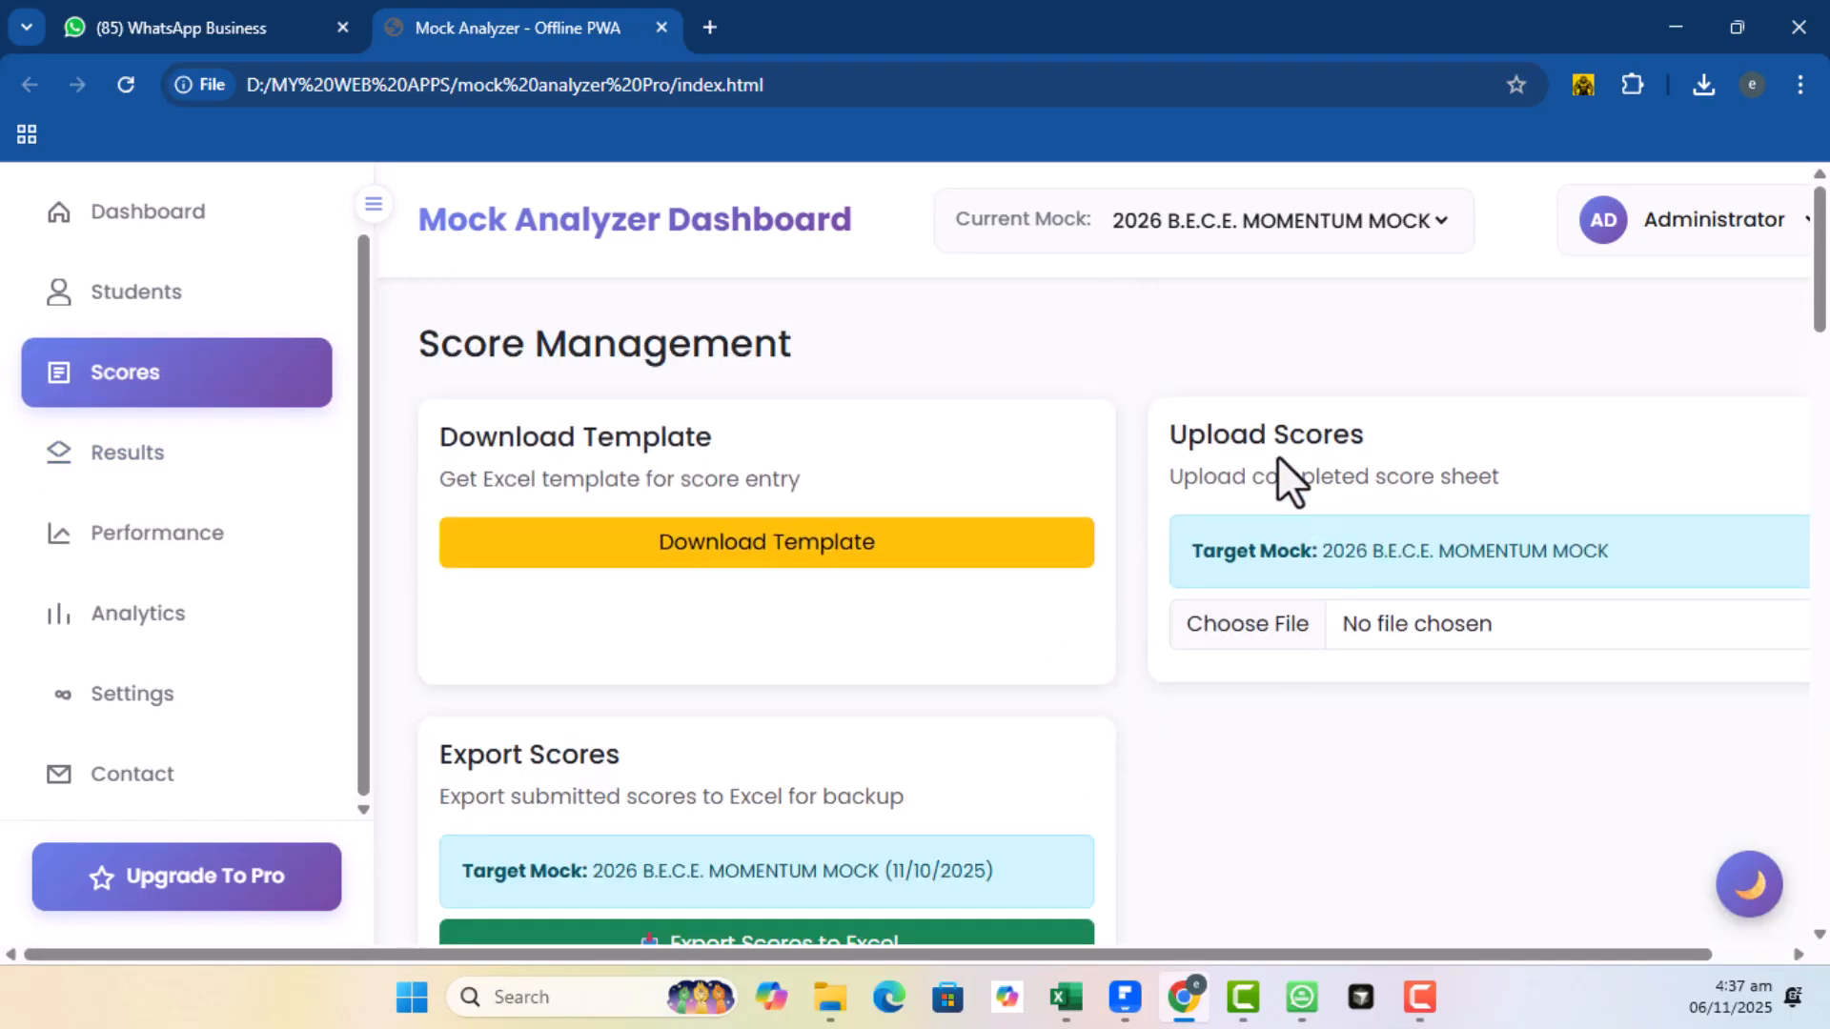
pyautogui.scroll(-10, 1277, 459)
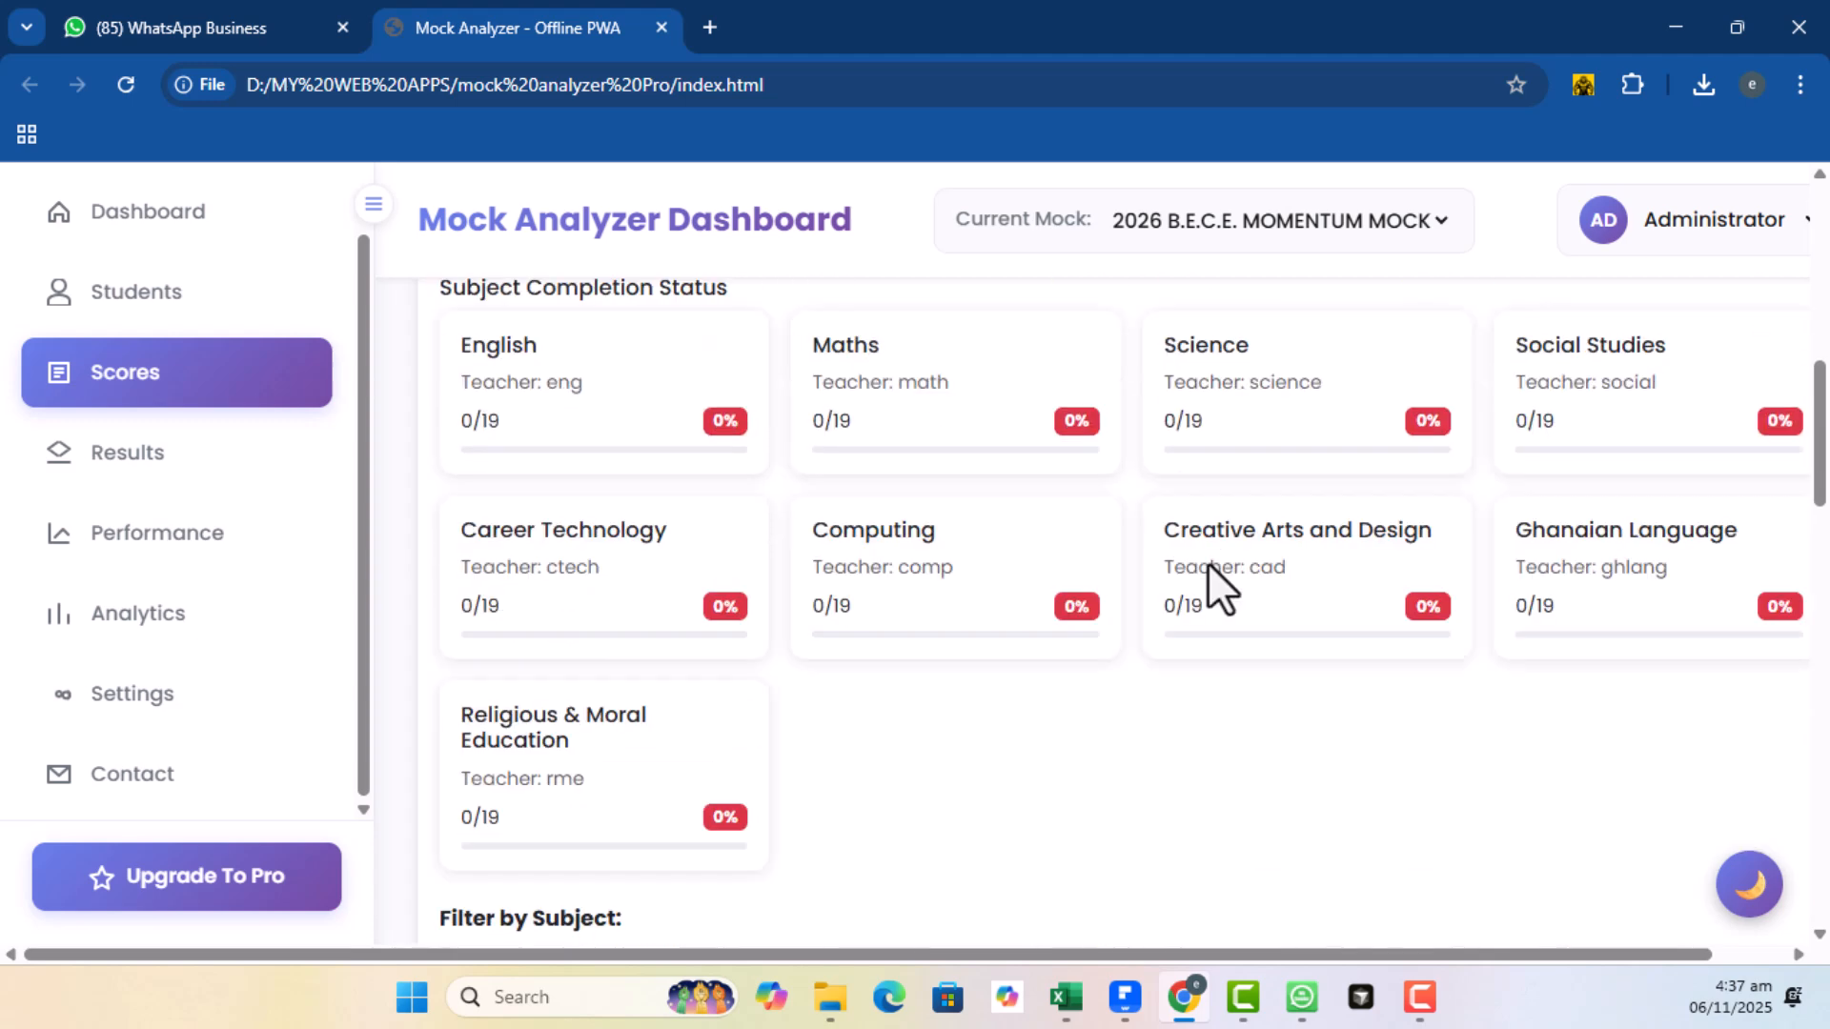
pyautogui.scroll(5, 1180, 562)
pyautogui.scroll(-3, 1083, 602)
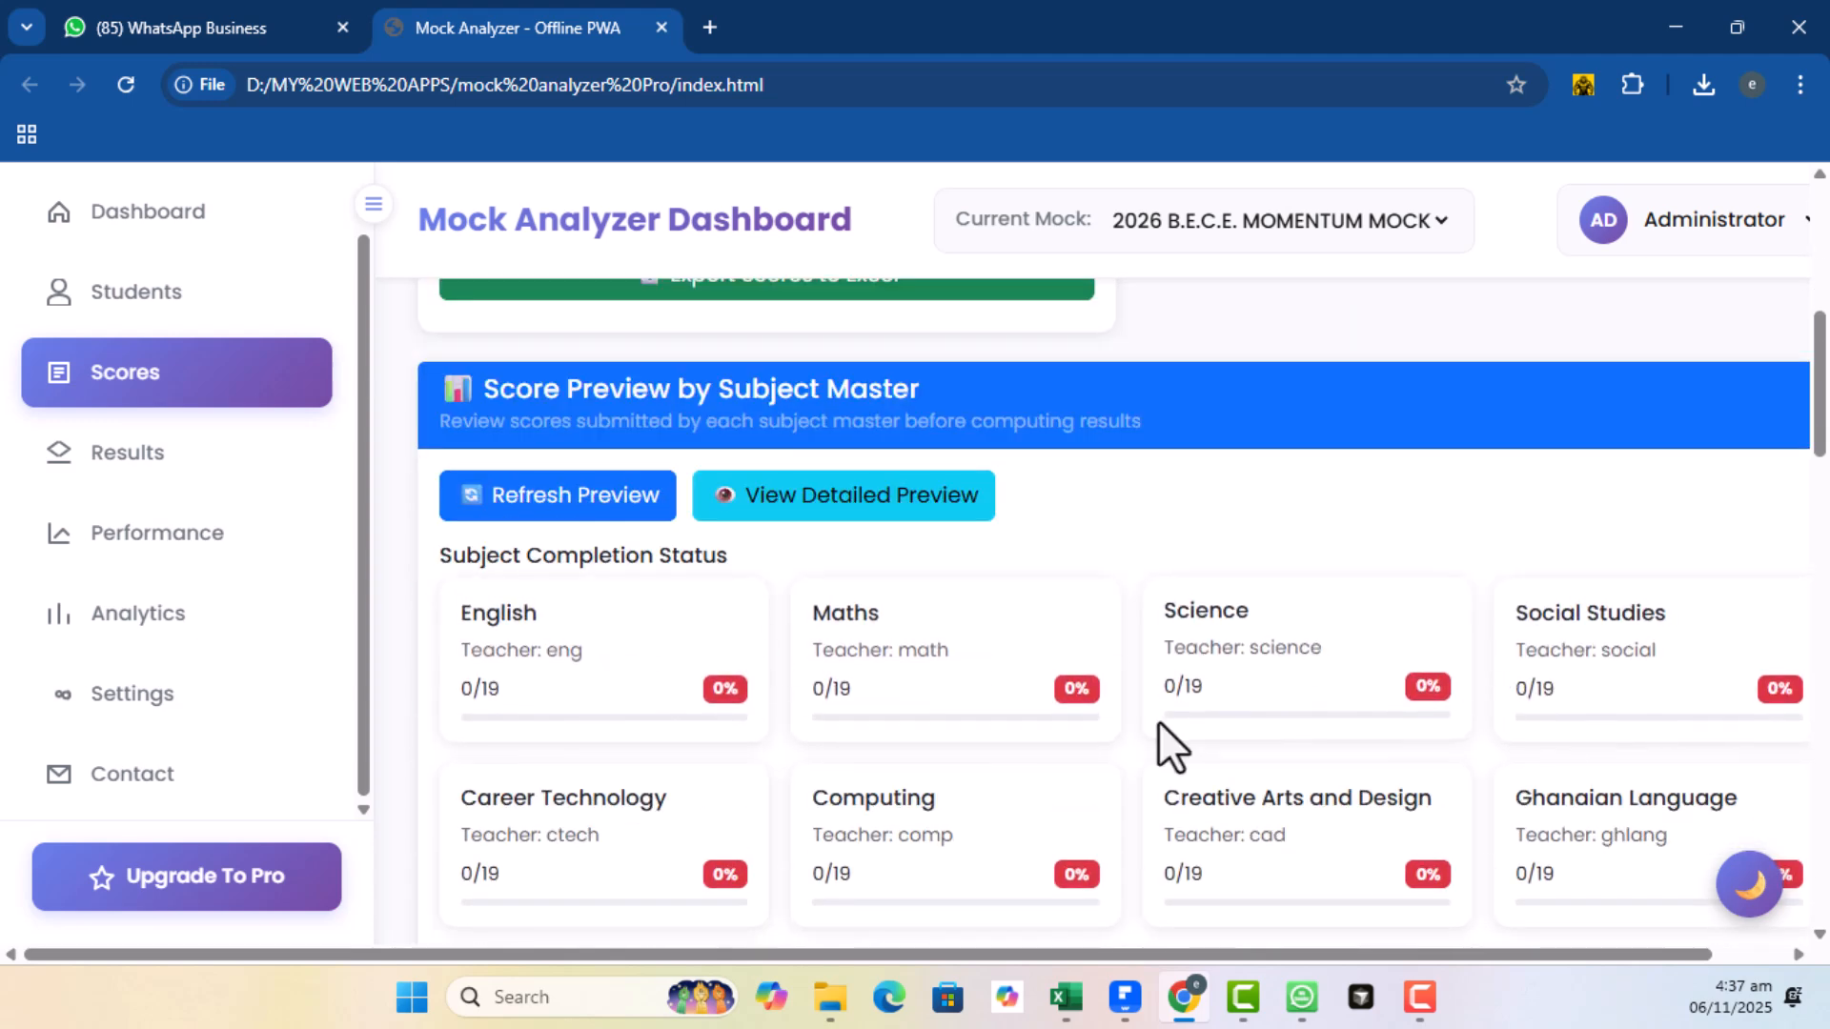
pyautogui.scroll(7, 1158, 720)
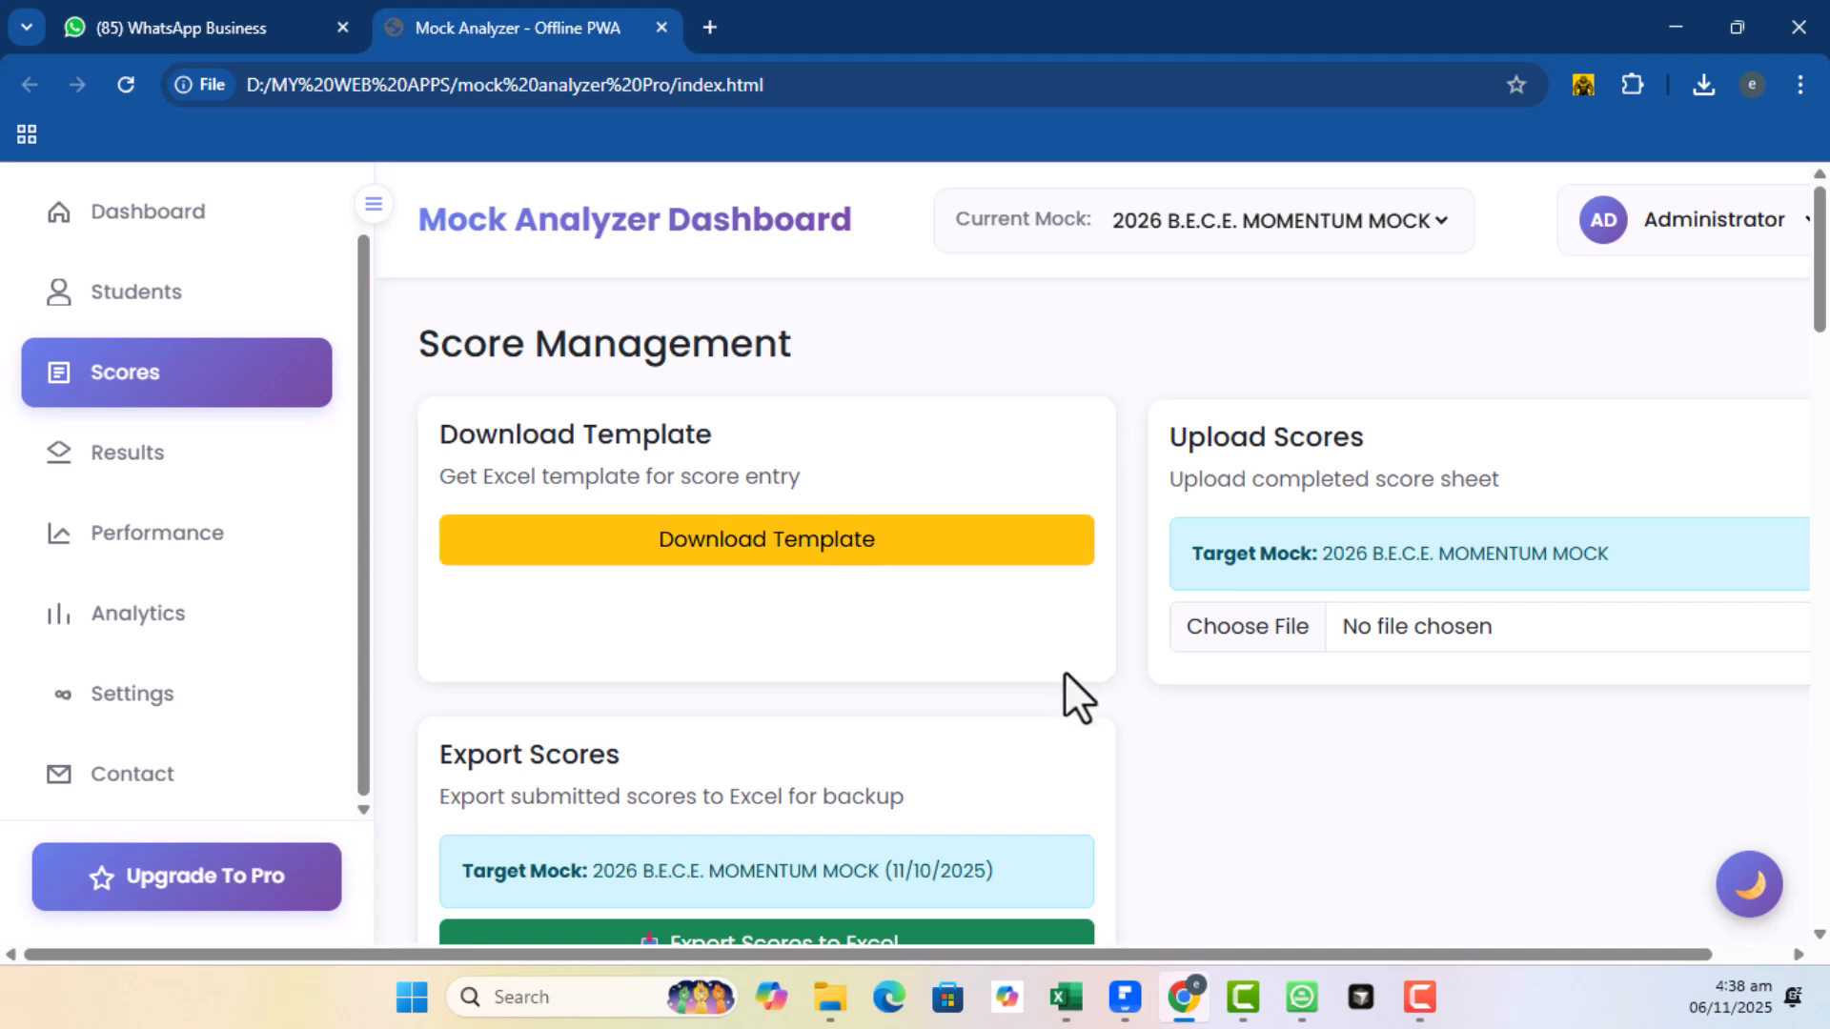
# Upload KD Sample Score Sheet.xlsx from the Desktop as the completed score sheet for the 2026 B.E.C.E. MOMENTUM MOCK
pyautogui.click(1225, 637)
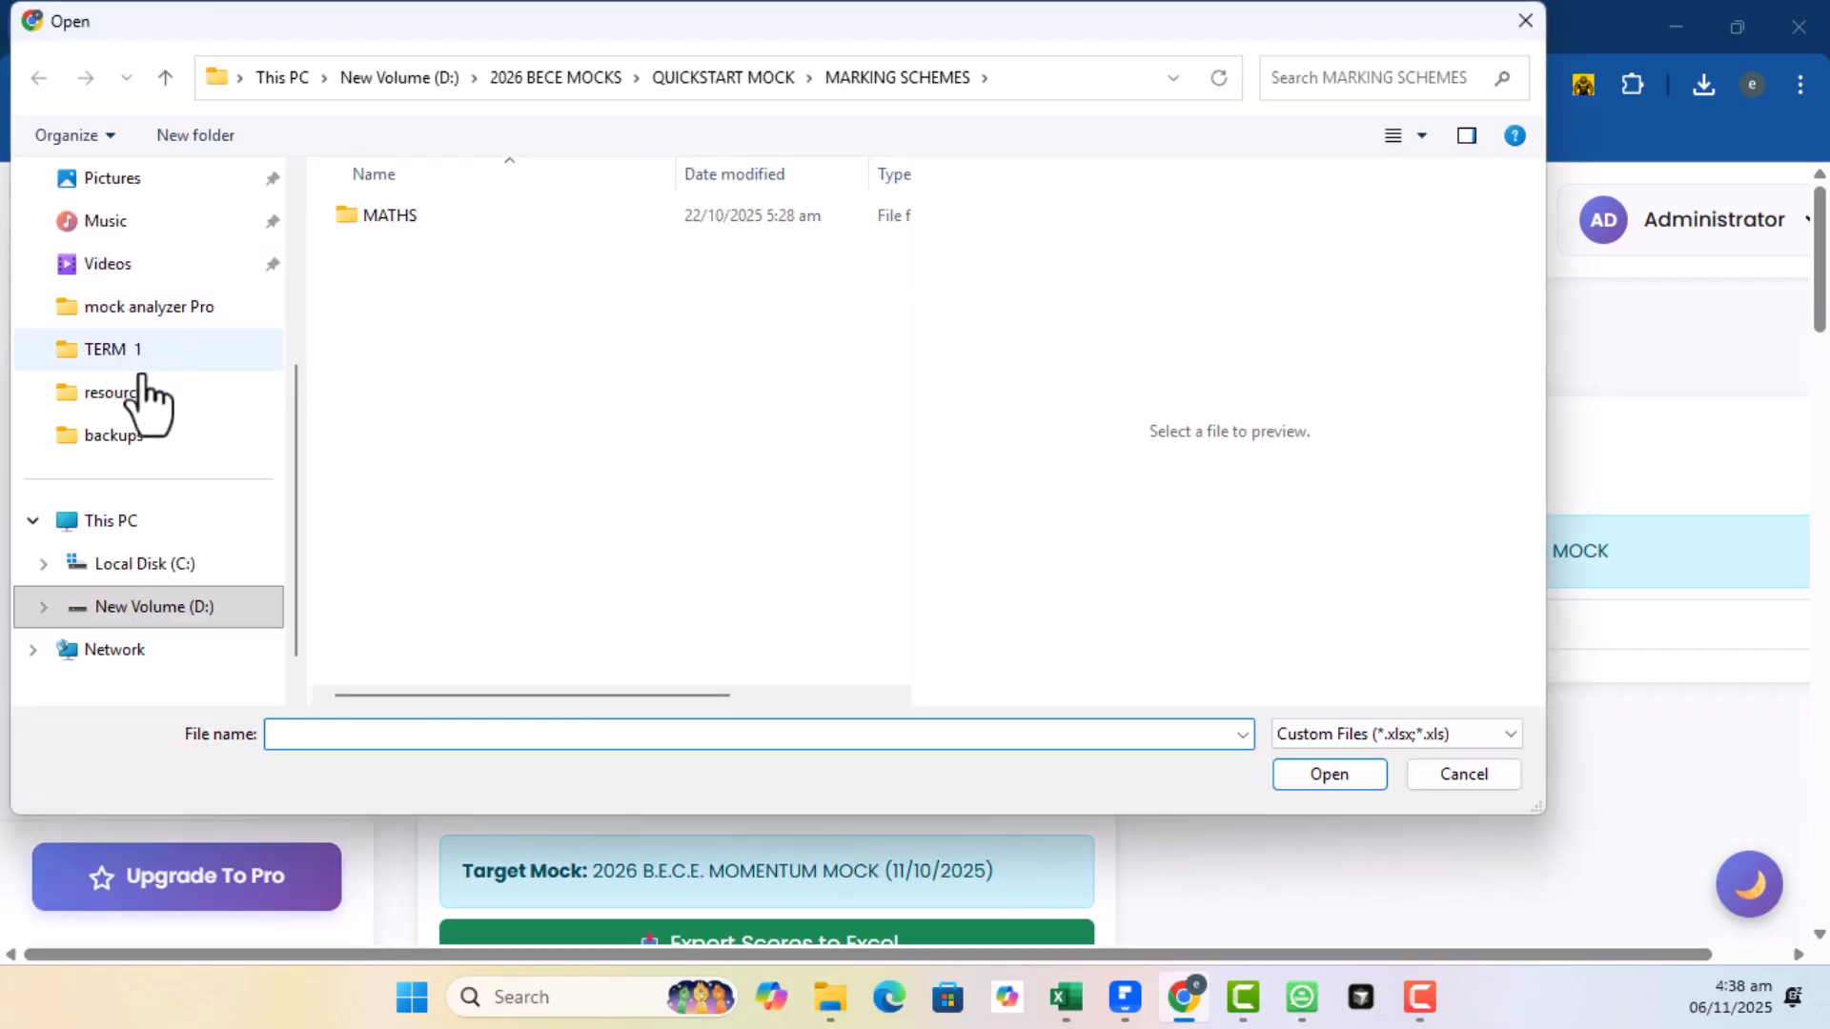
pyautogui.scroll(-1, 189, 496)
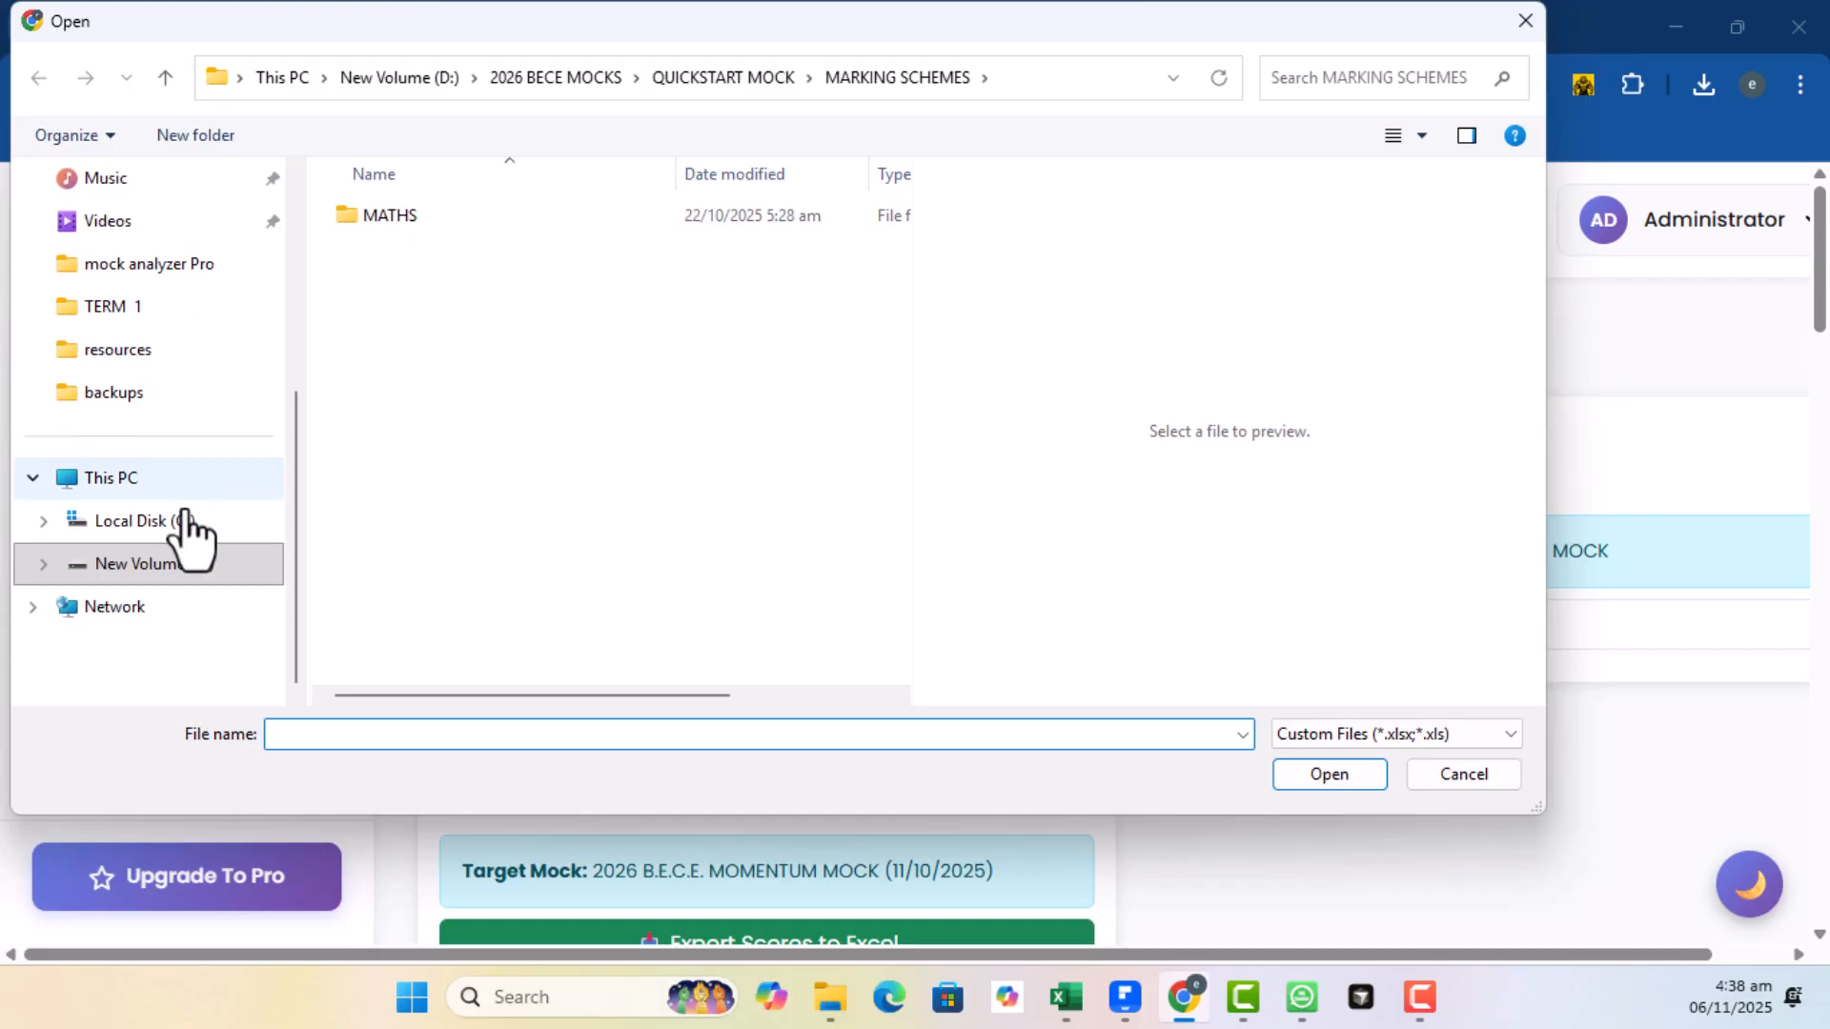
pyautogui.scroll(3, 194, 429)
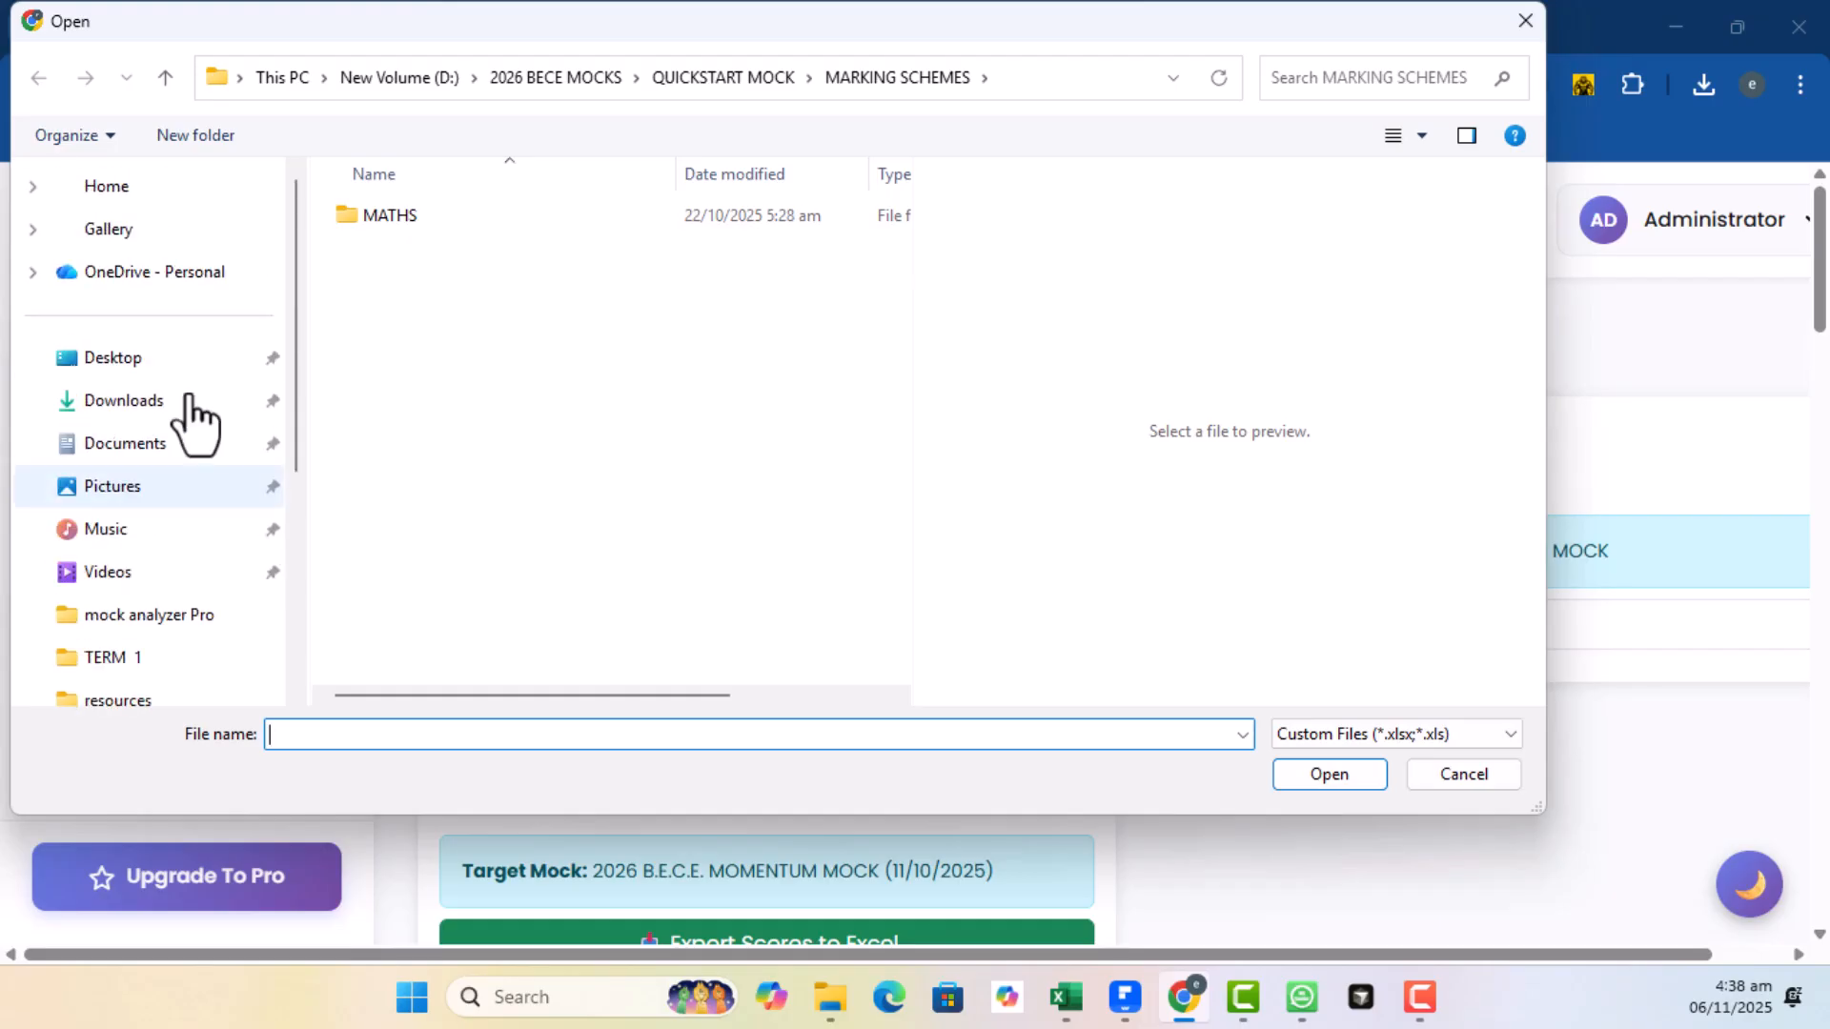
pyautogui.click(132, 374)
pyautogui.click(414, 369)
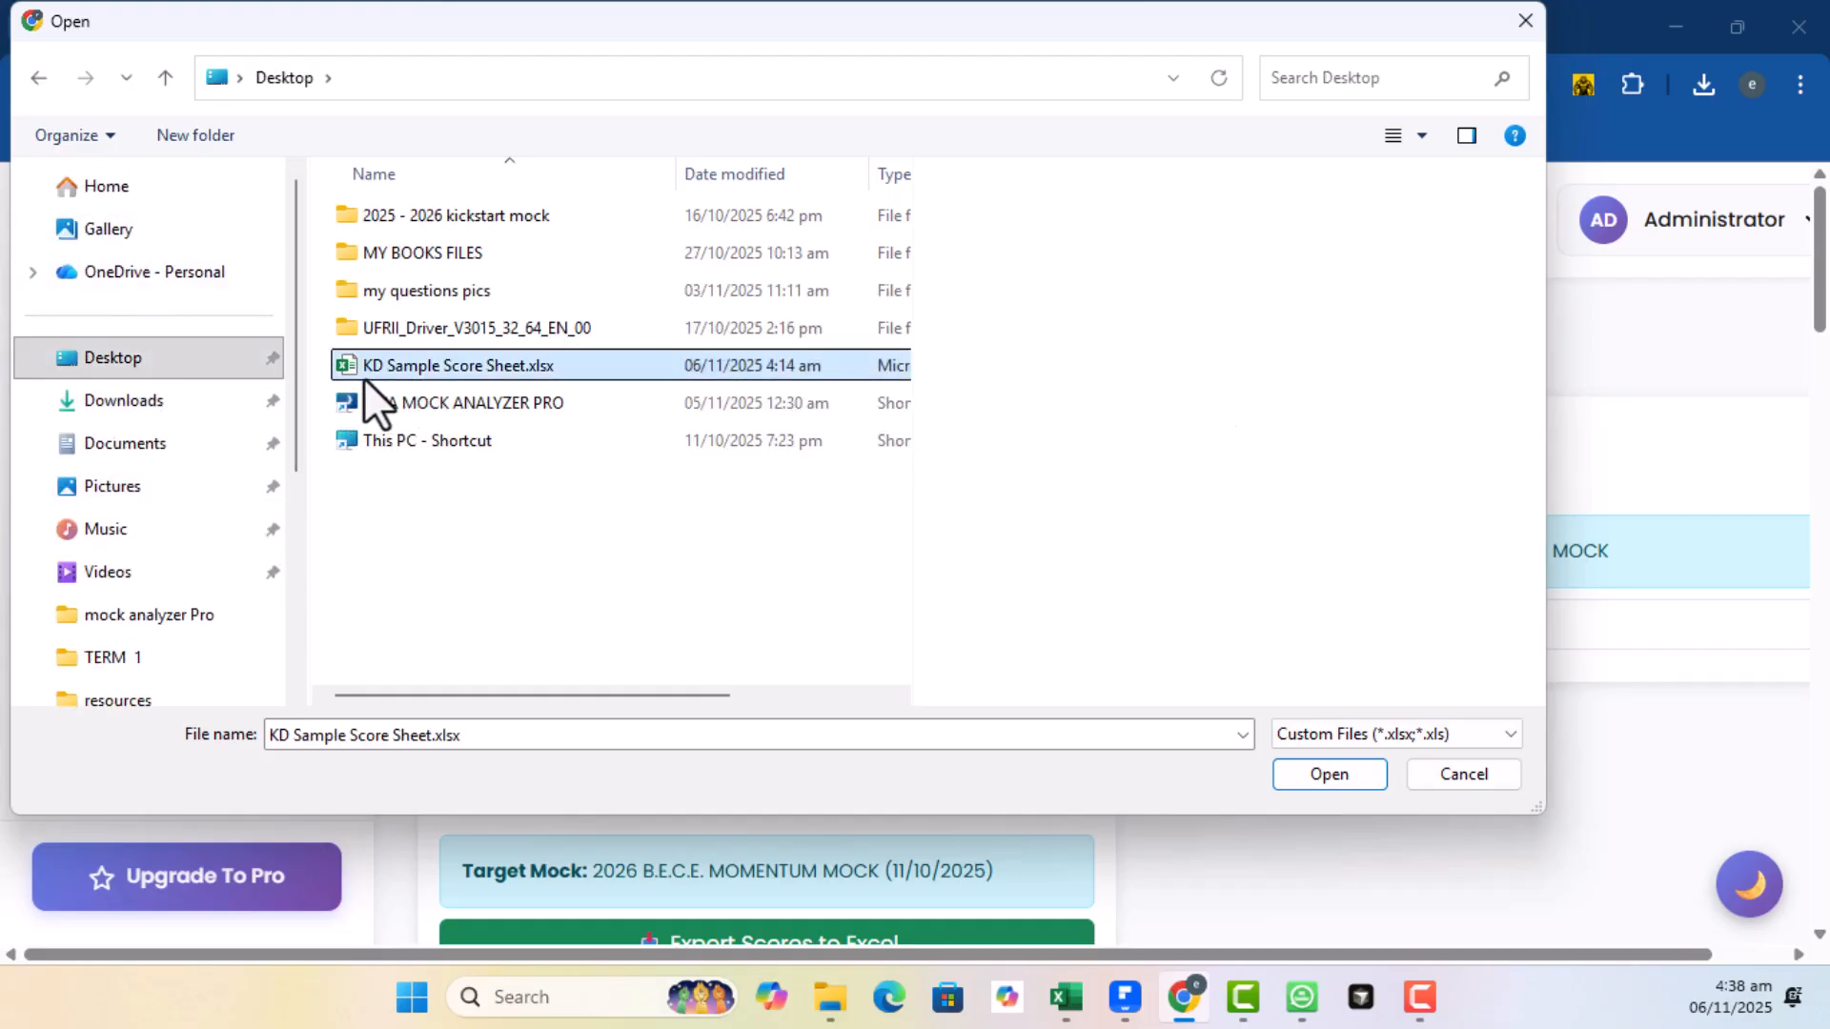
pyautogui.click(1353, 775)
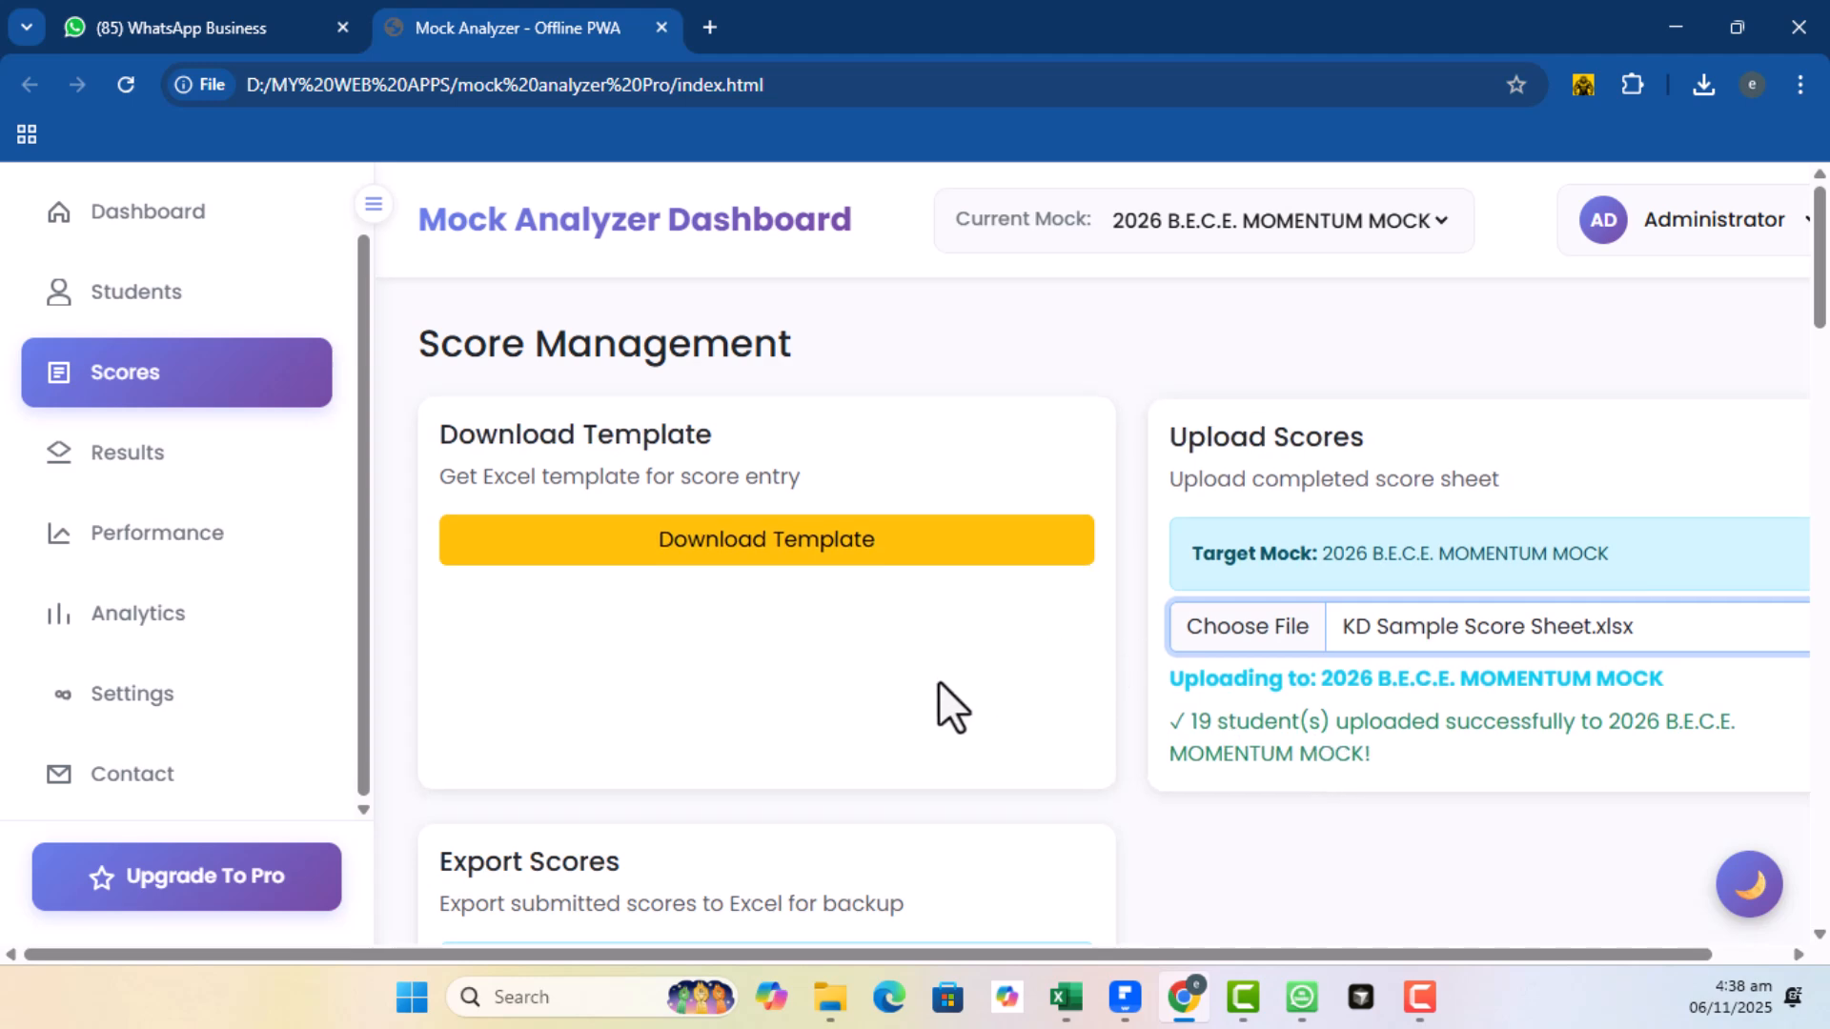
# Compute all results for the 2026 B.E.C.E. MOMENTUM MOCK on the Results page
pyautogui.scroll(-4, 922, 710)
pyautogui.scroll(5, 922, 710)
pyautogui.click(158, 462)
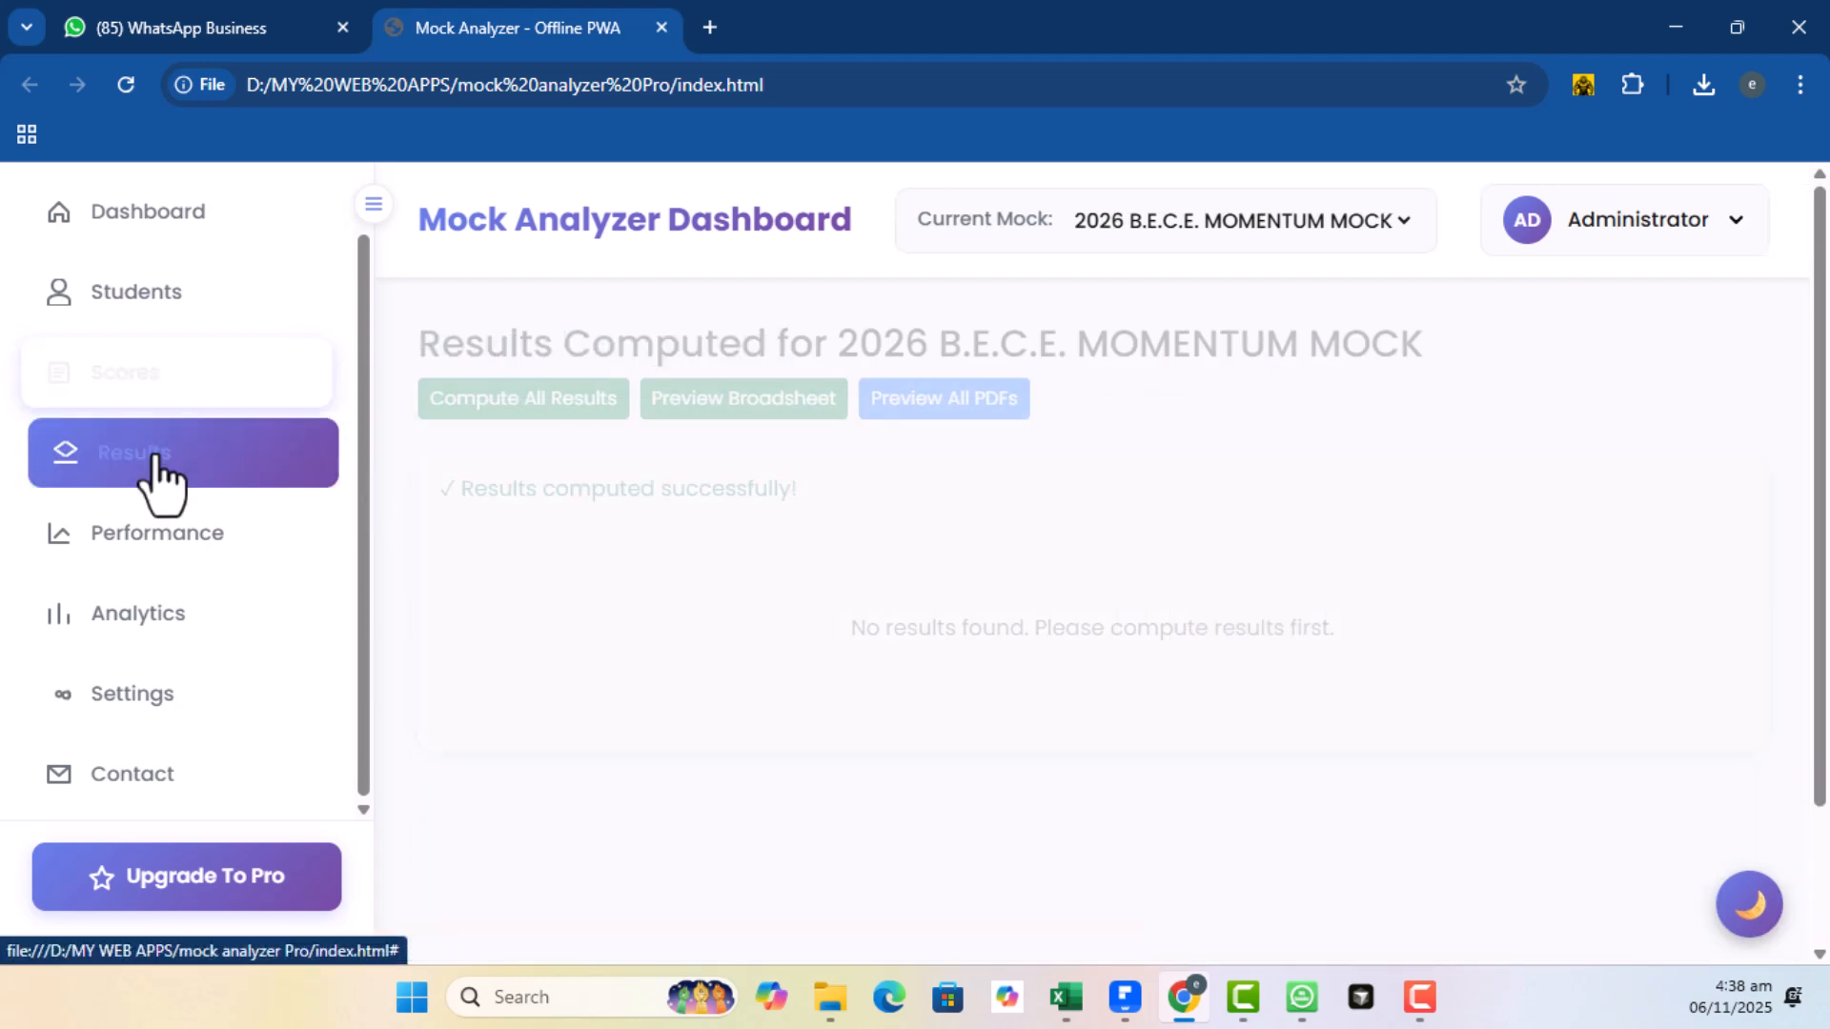
pyautogui.click(566, 405)
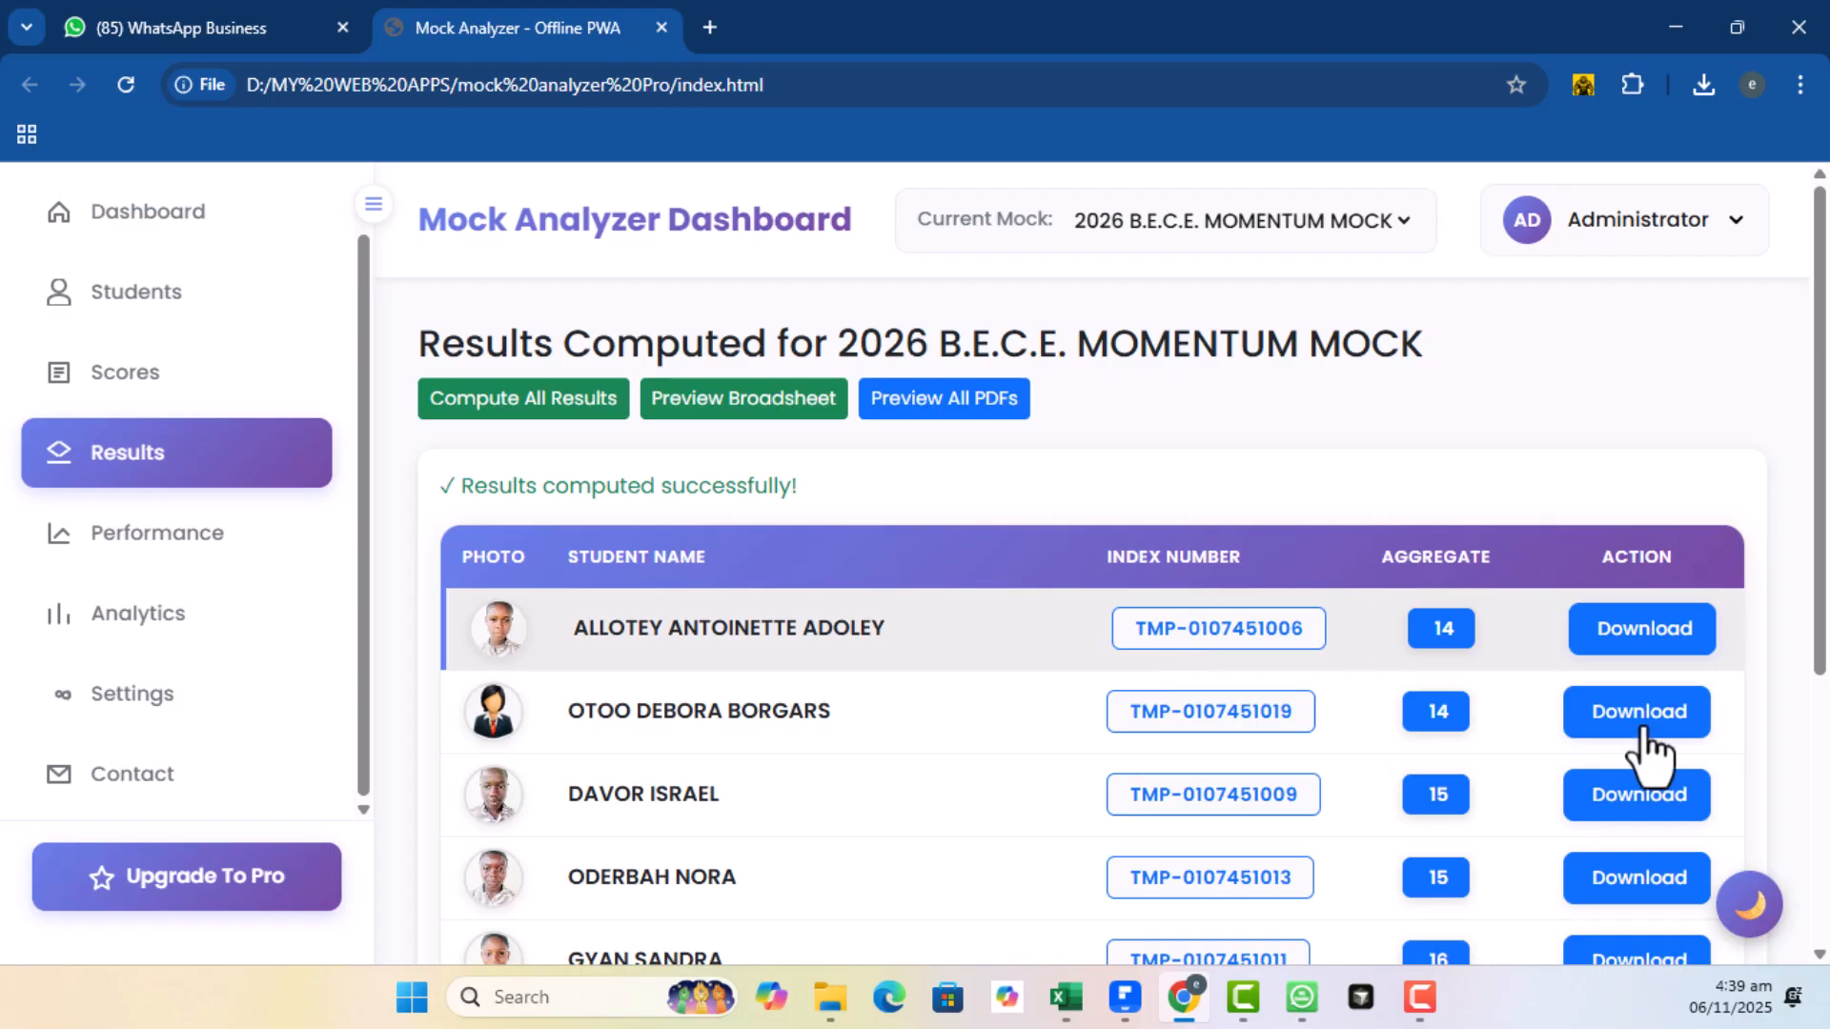
# Review the computed results and download the first-listed student's result PDF to the backups folder under the suggested file name
pyautogui.scroll(-5, 1096, 555)
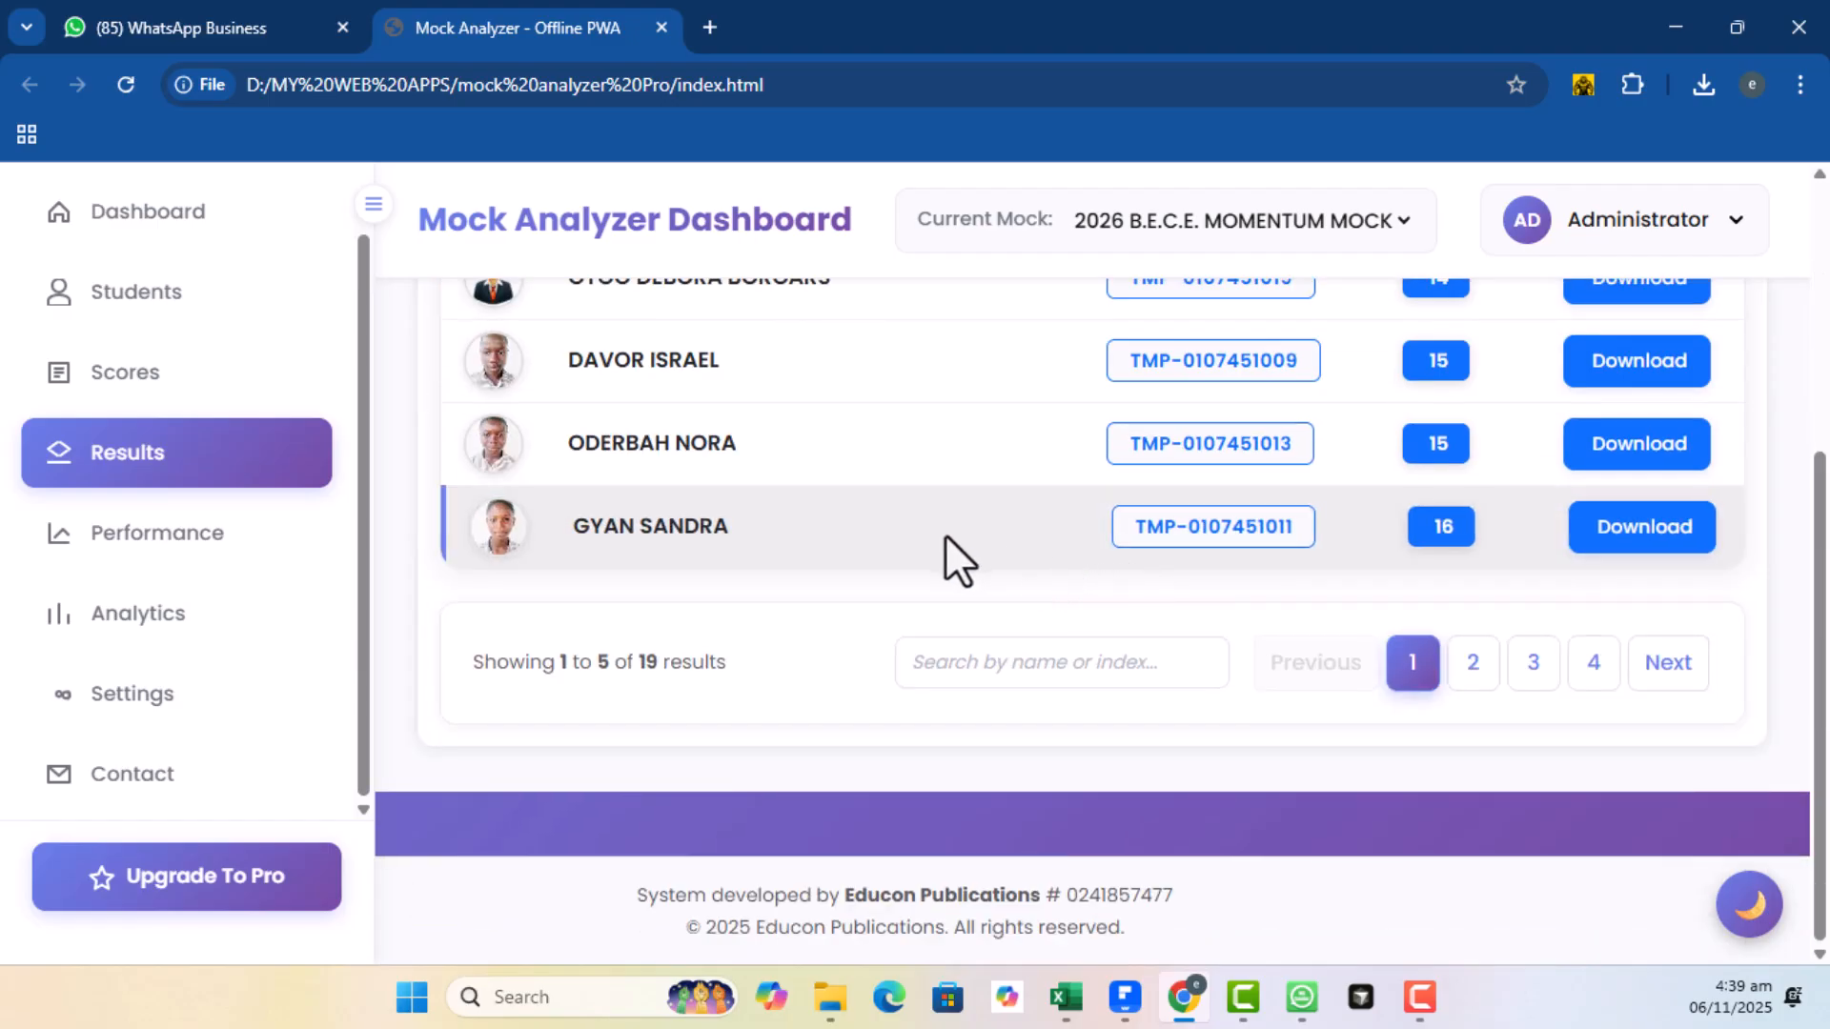
pyautogui.scroll(3, 945, 536)
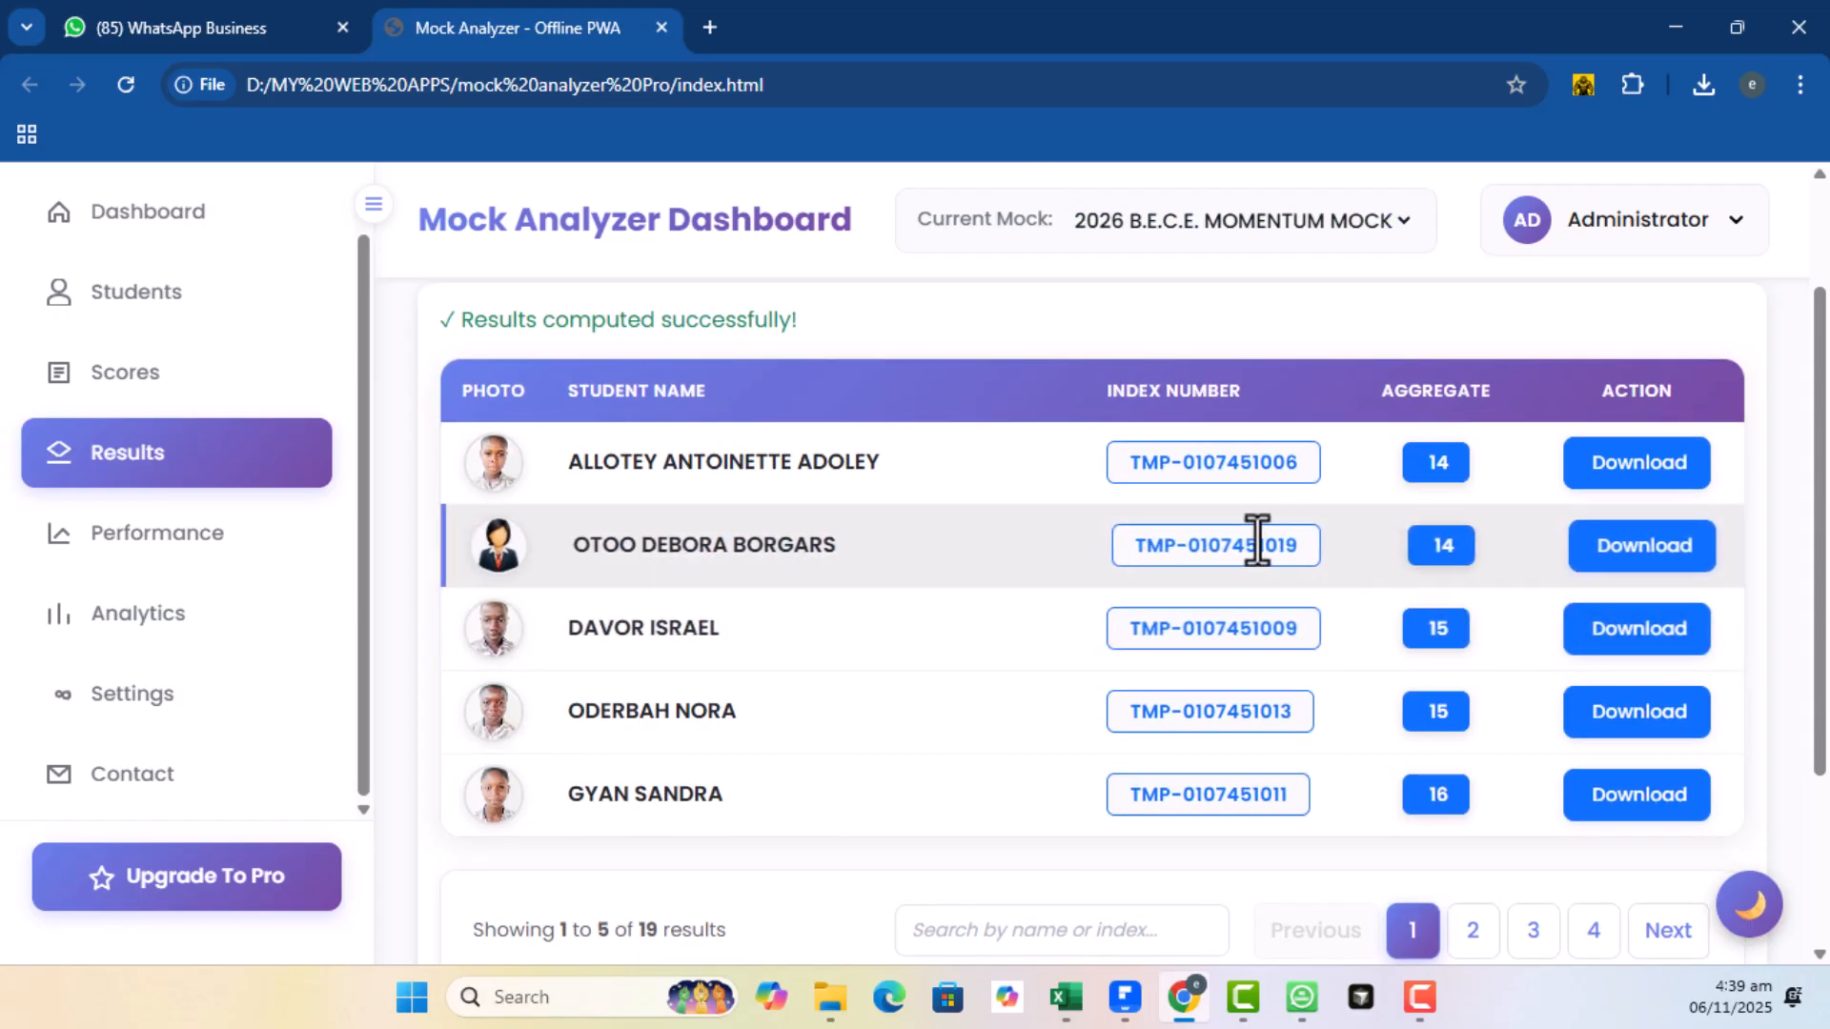
pyautogui.scroll(2, 1227, 544)
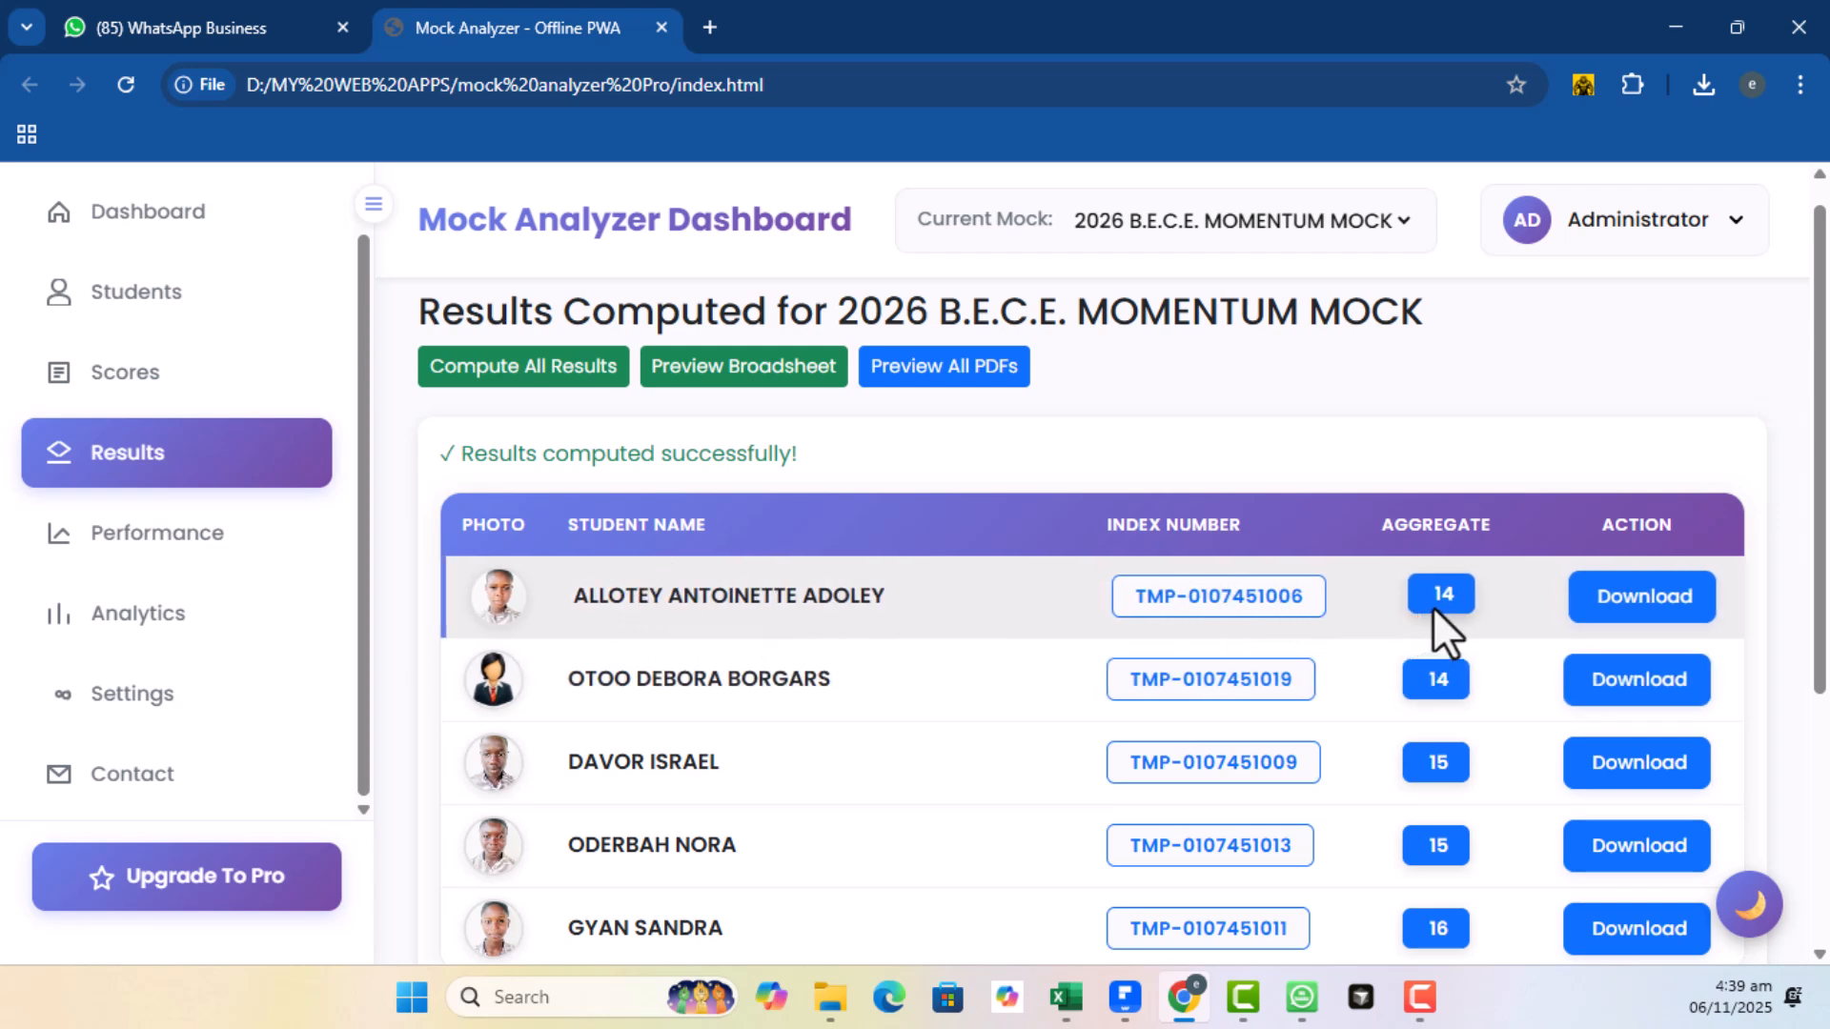
pyautogui.scroll(-1, 1429, 609)
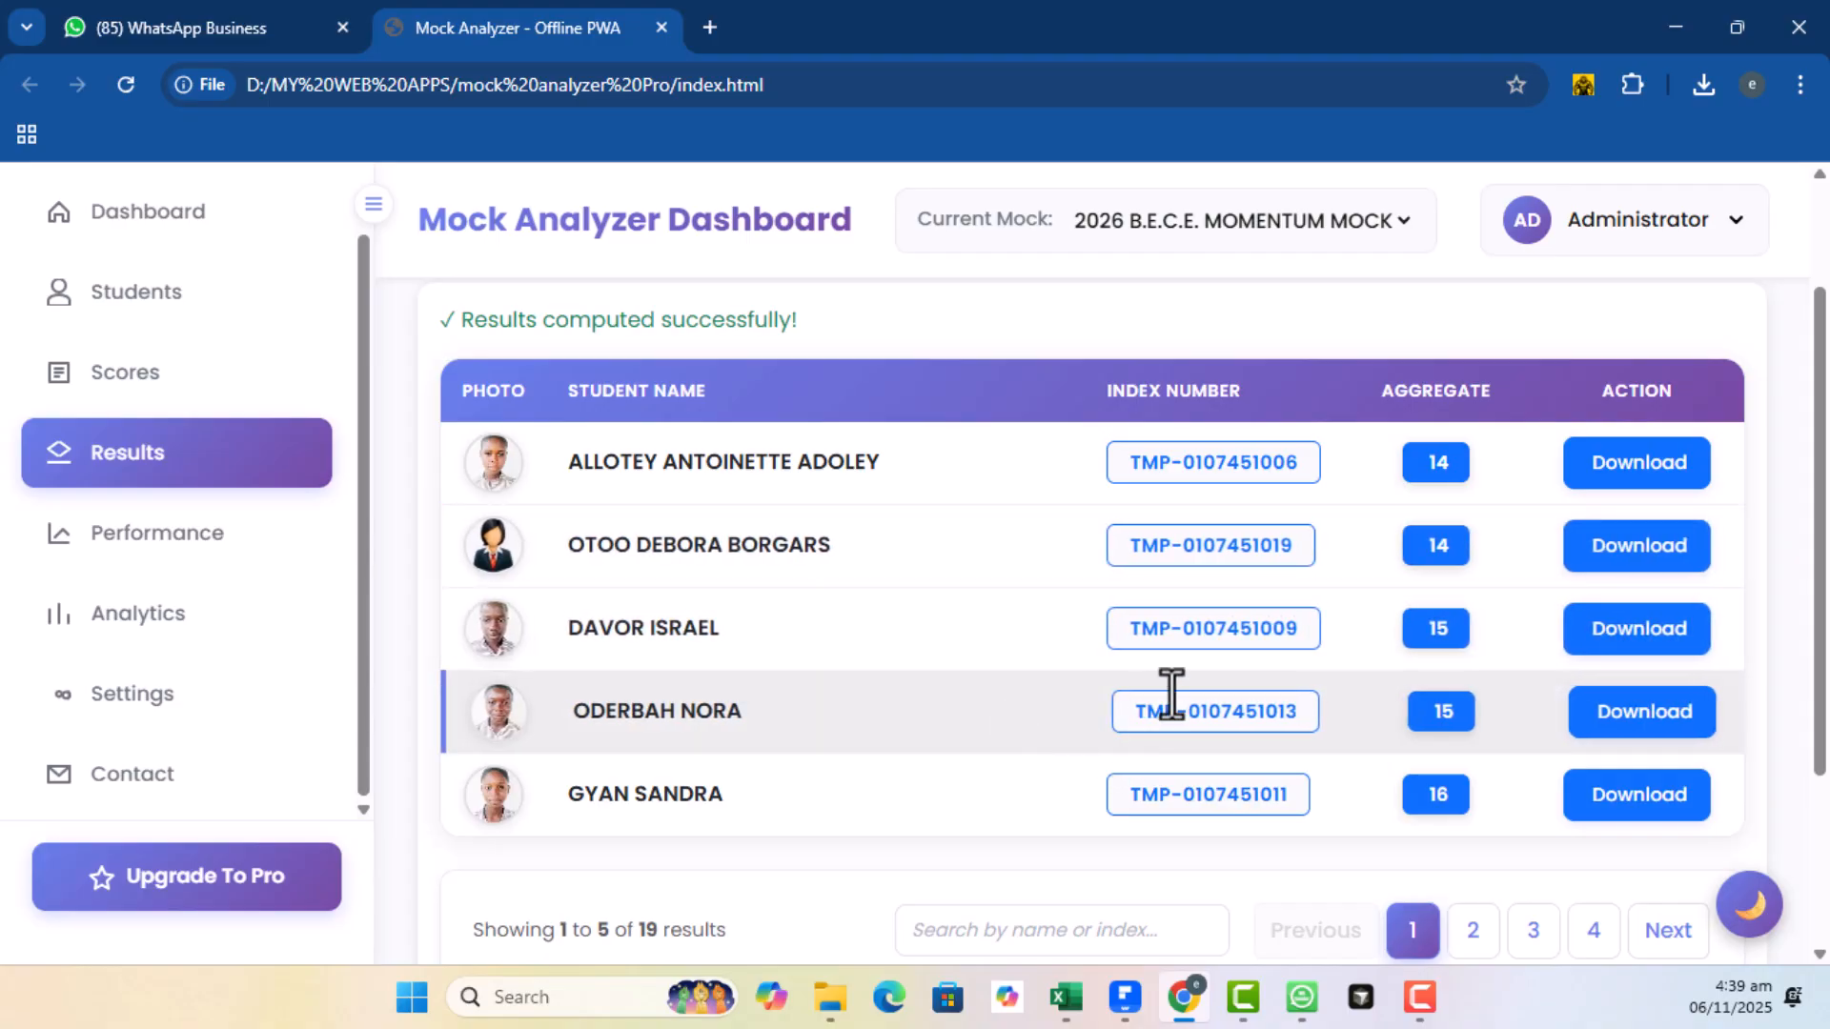
pyautogui.click(1627, 467)
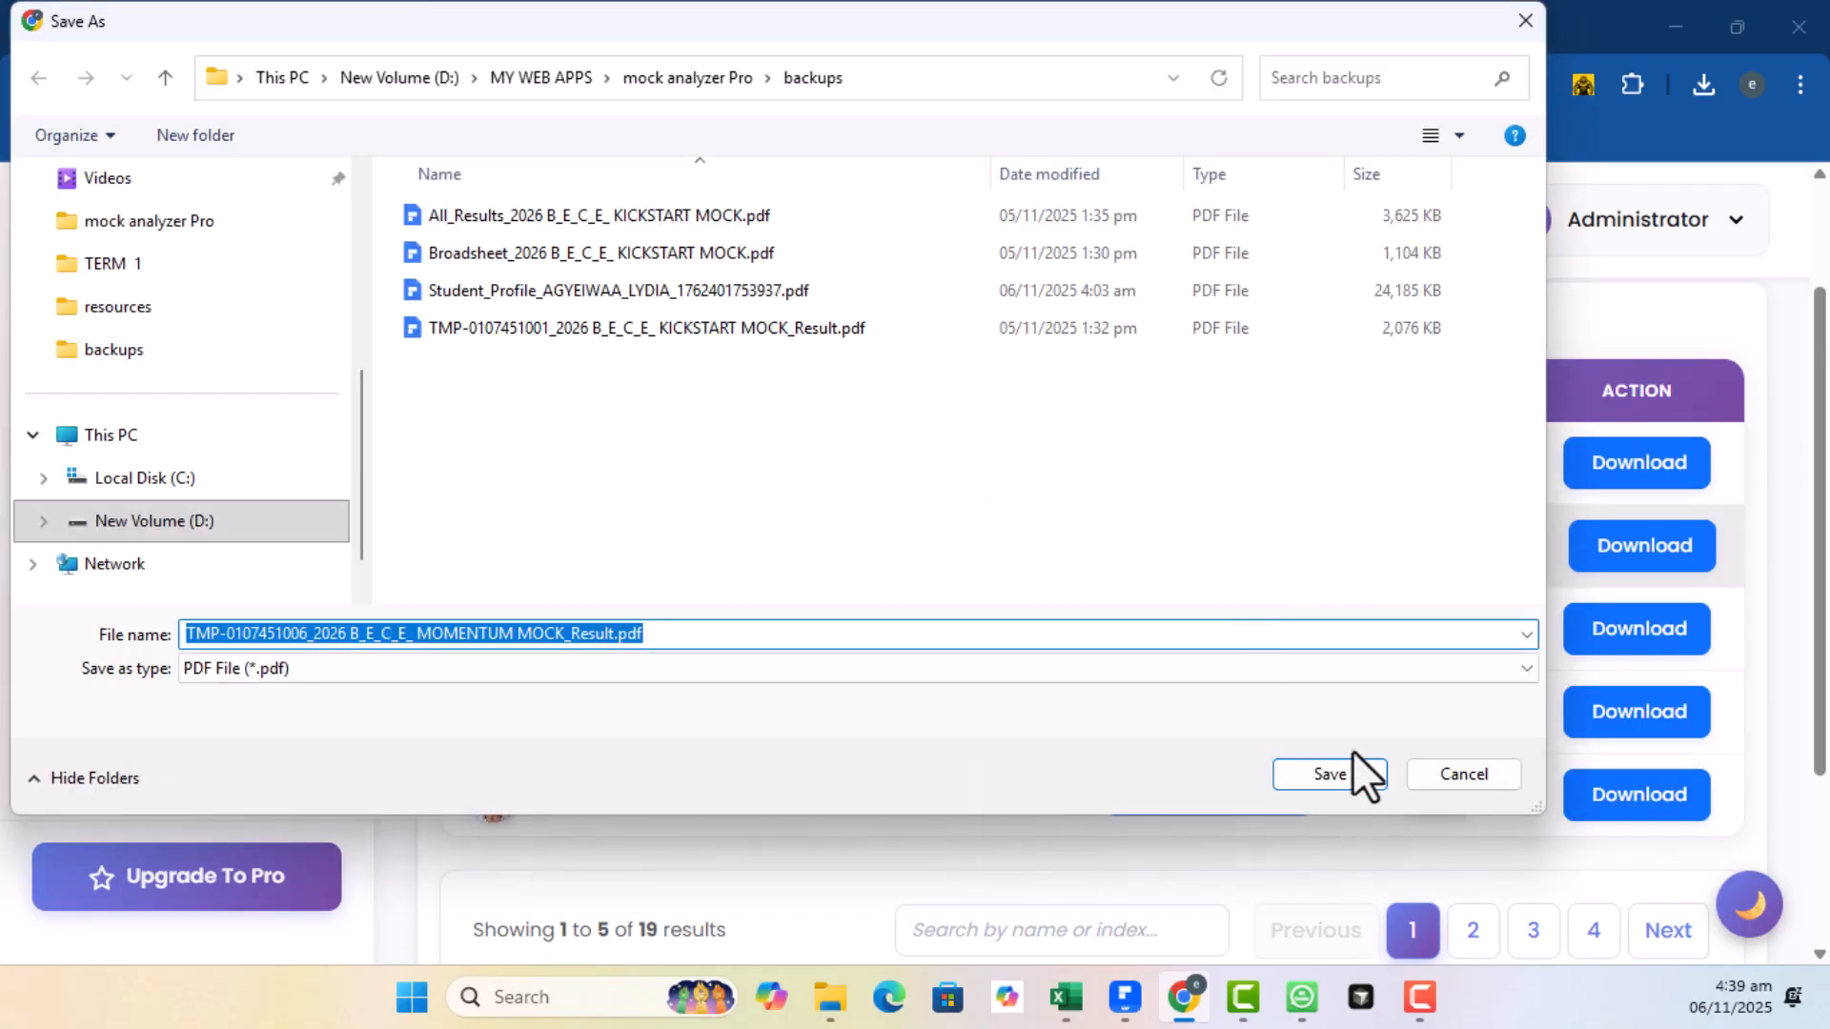
pyautogui.click(1332, 766)
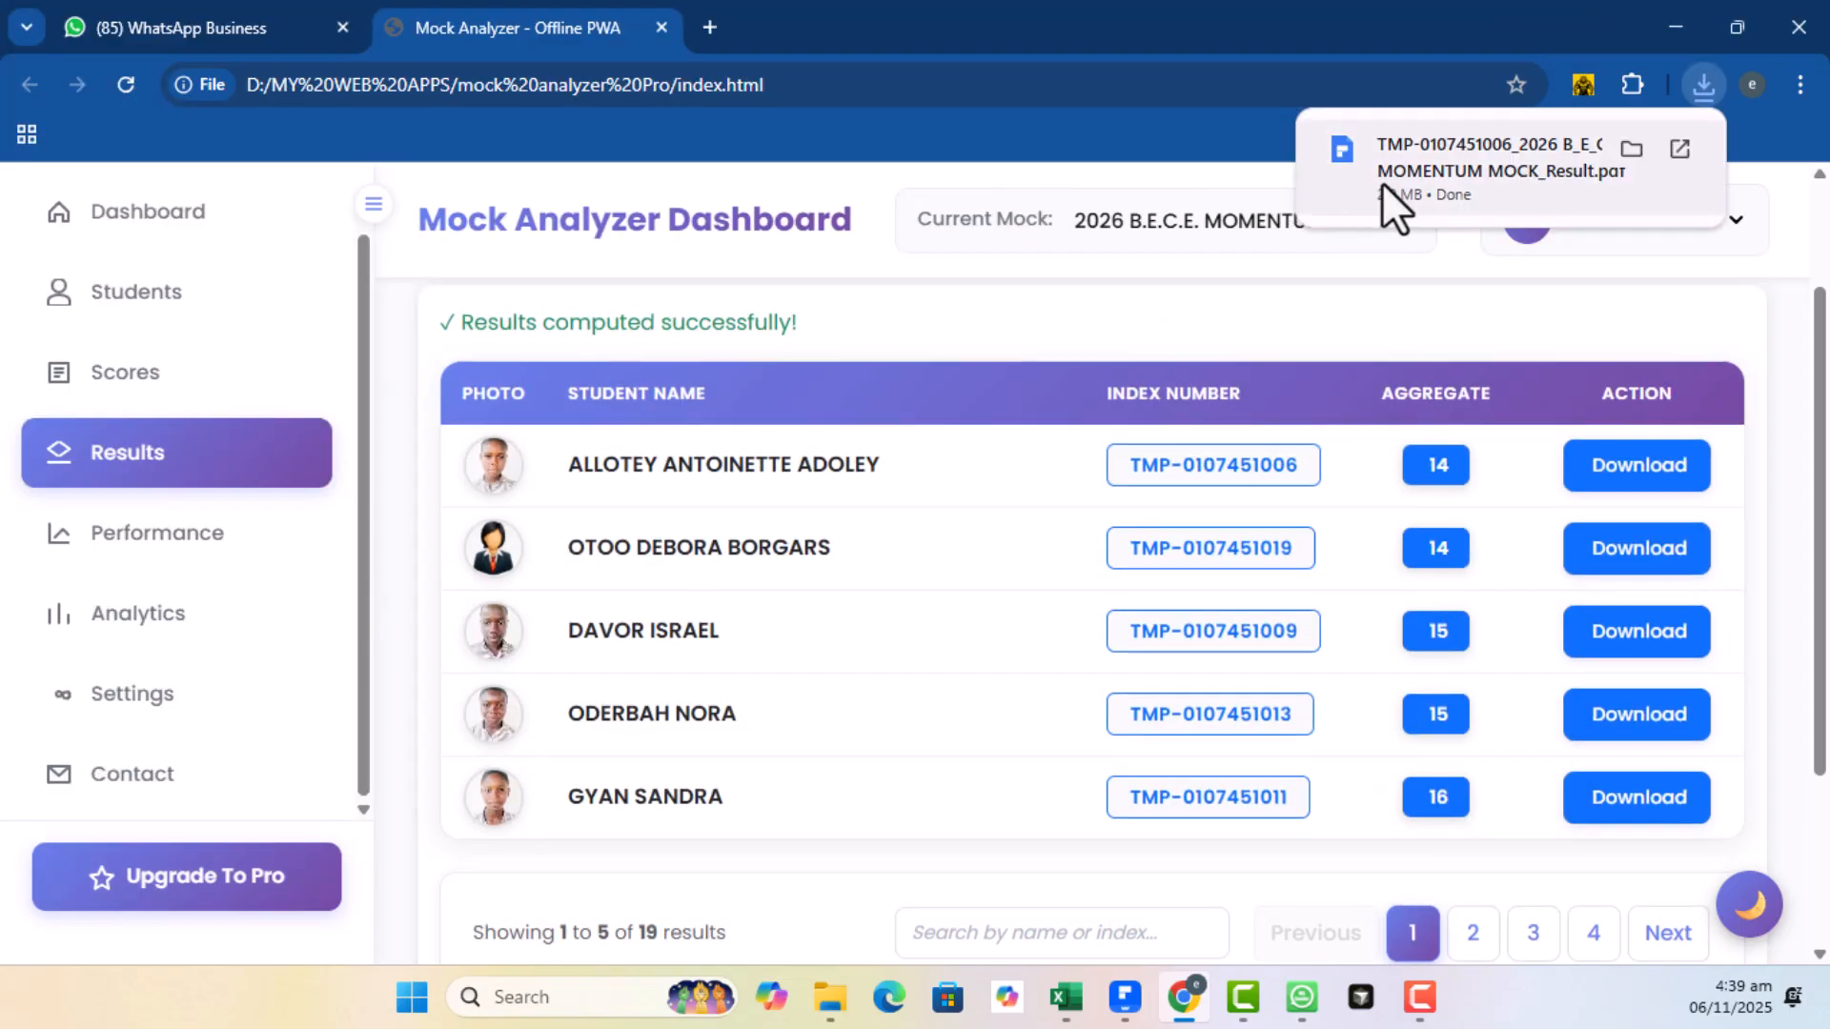
# Open the downloaded result PDF and examine the school header, student details and academic performance table
pyautogui.click(1387, 195)
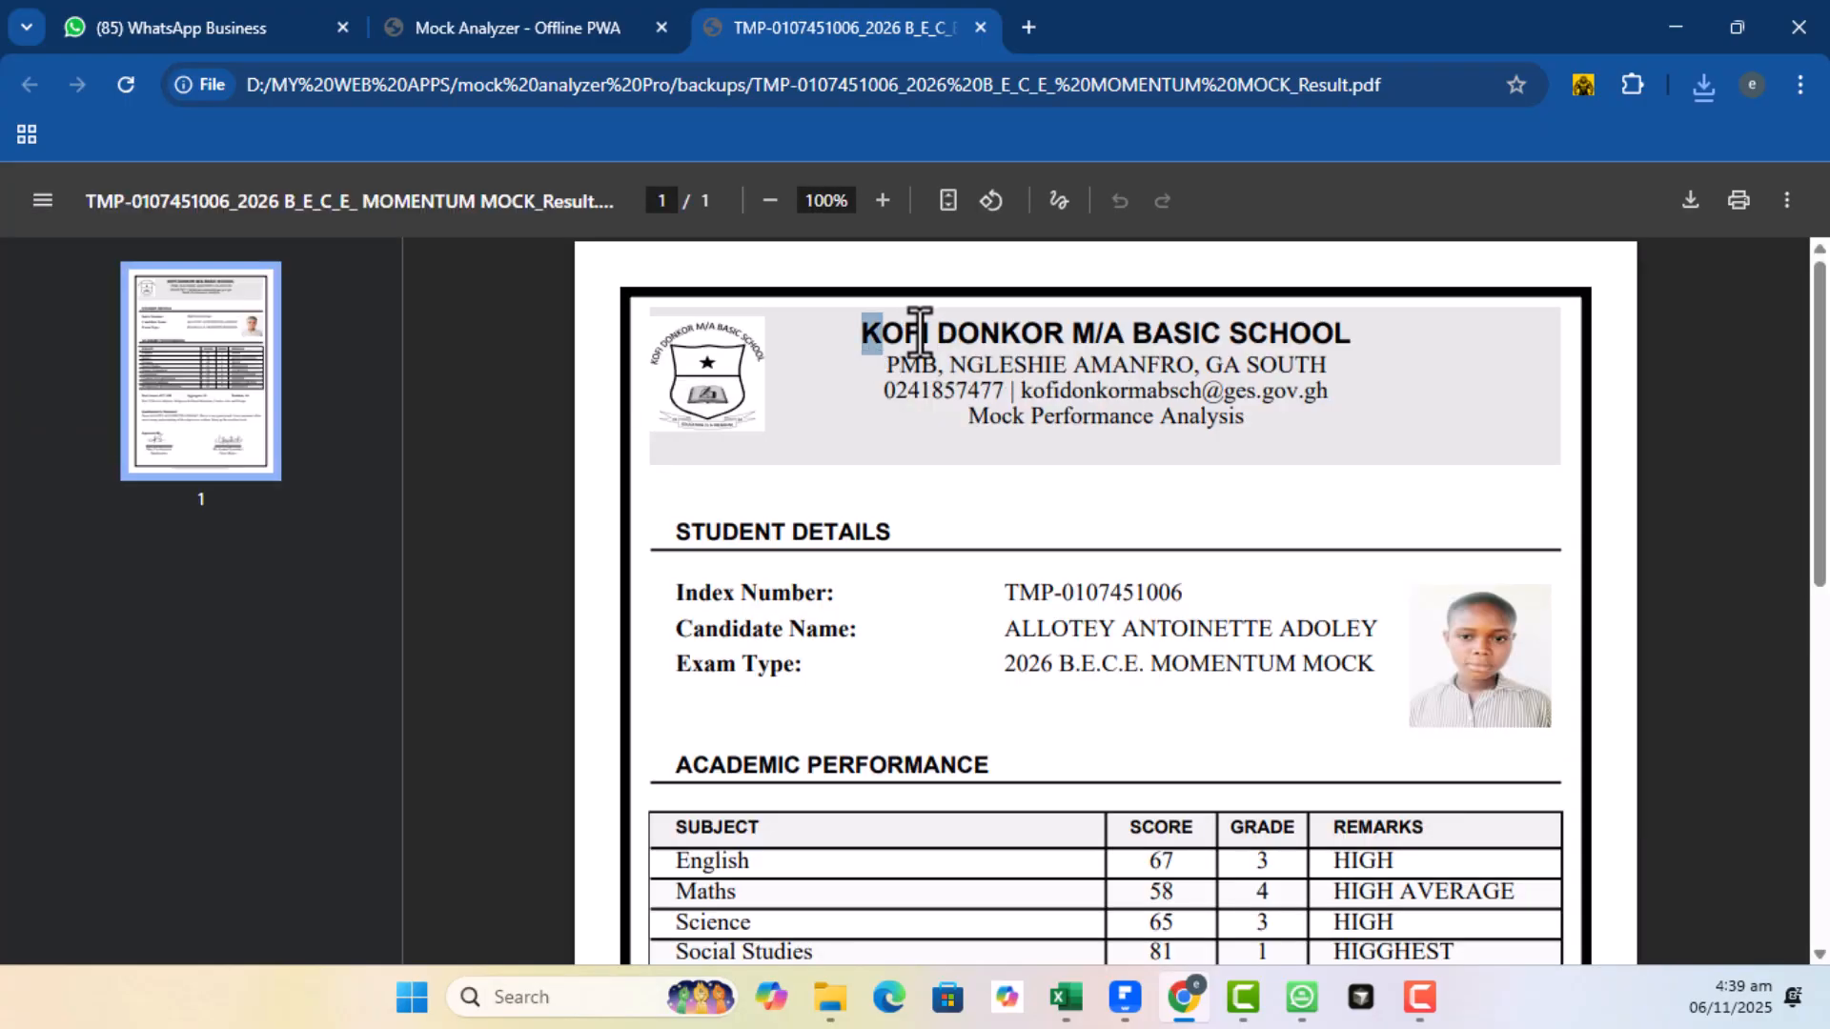
pyautogui.moveTo(862, 331); pyautogui.dragTo(1298, 444)
pyautogui.click(776, 530)
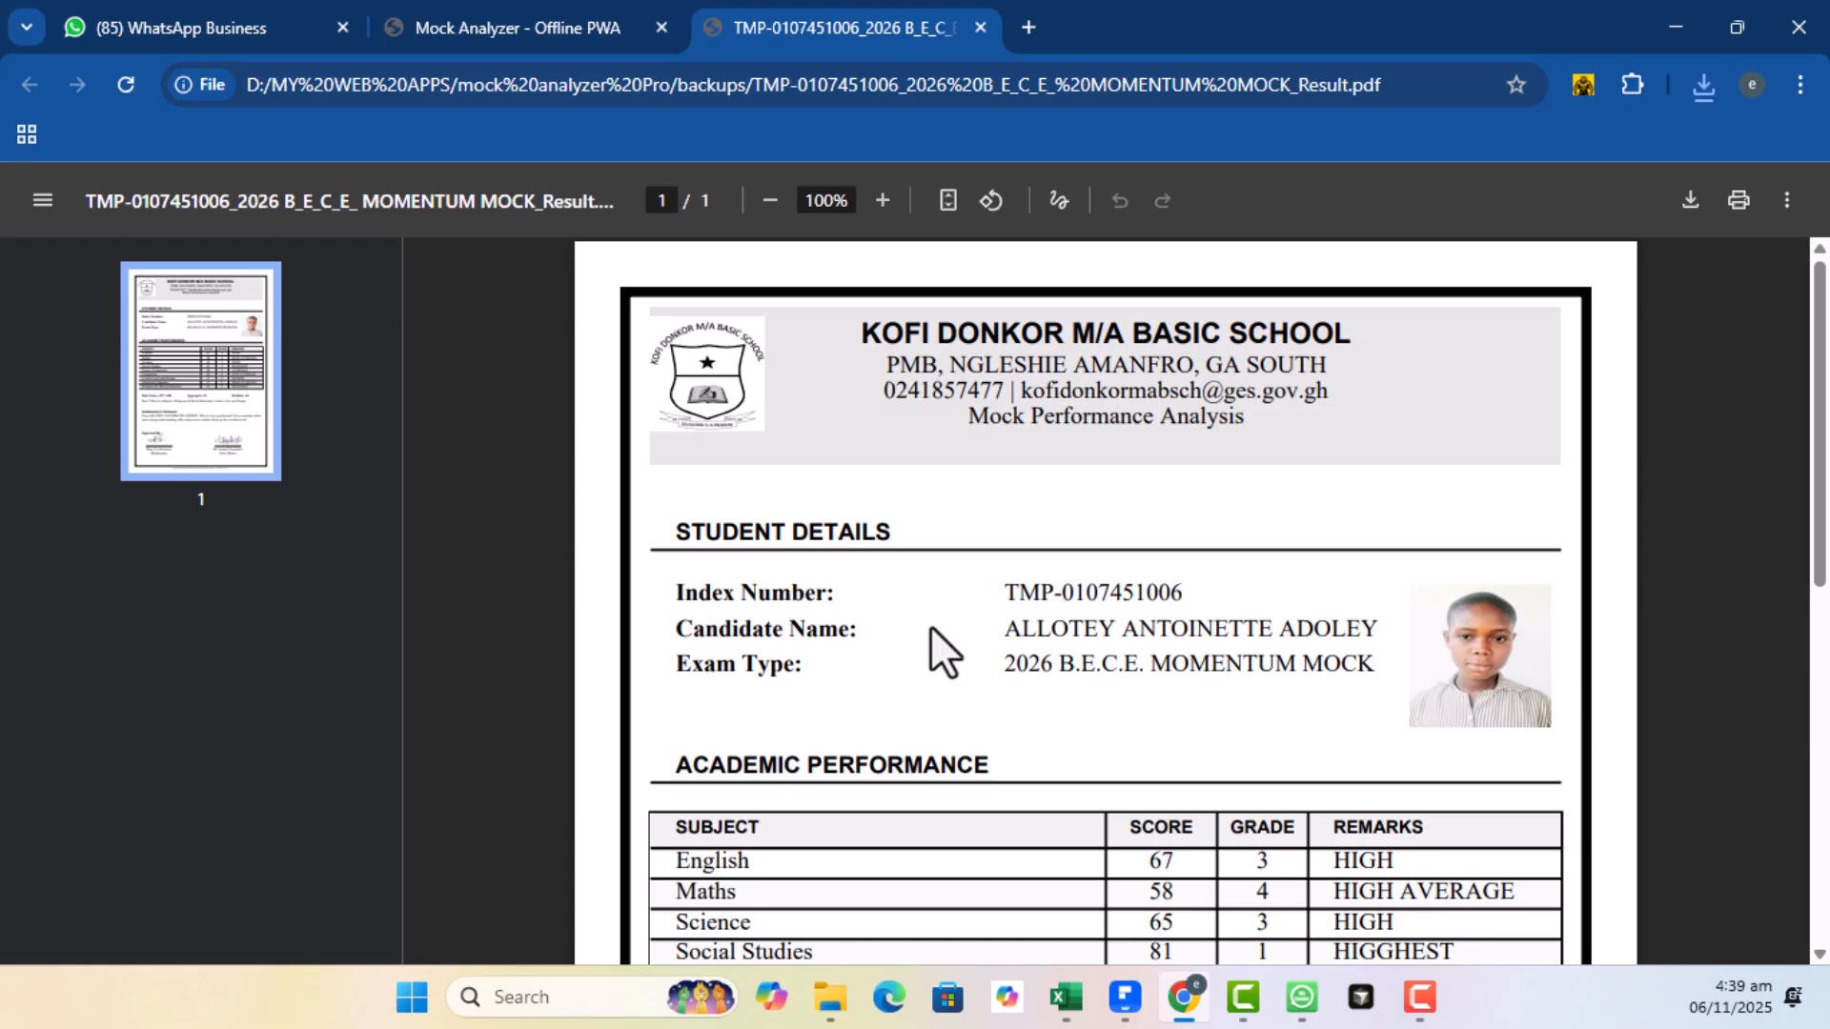
pyautogui.moveTo(1052, 631); pyautogui.dragTo(1069, 630)
pyautogui.click(677, 664)
pyautogui.scroll(-3, 993, 678)
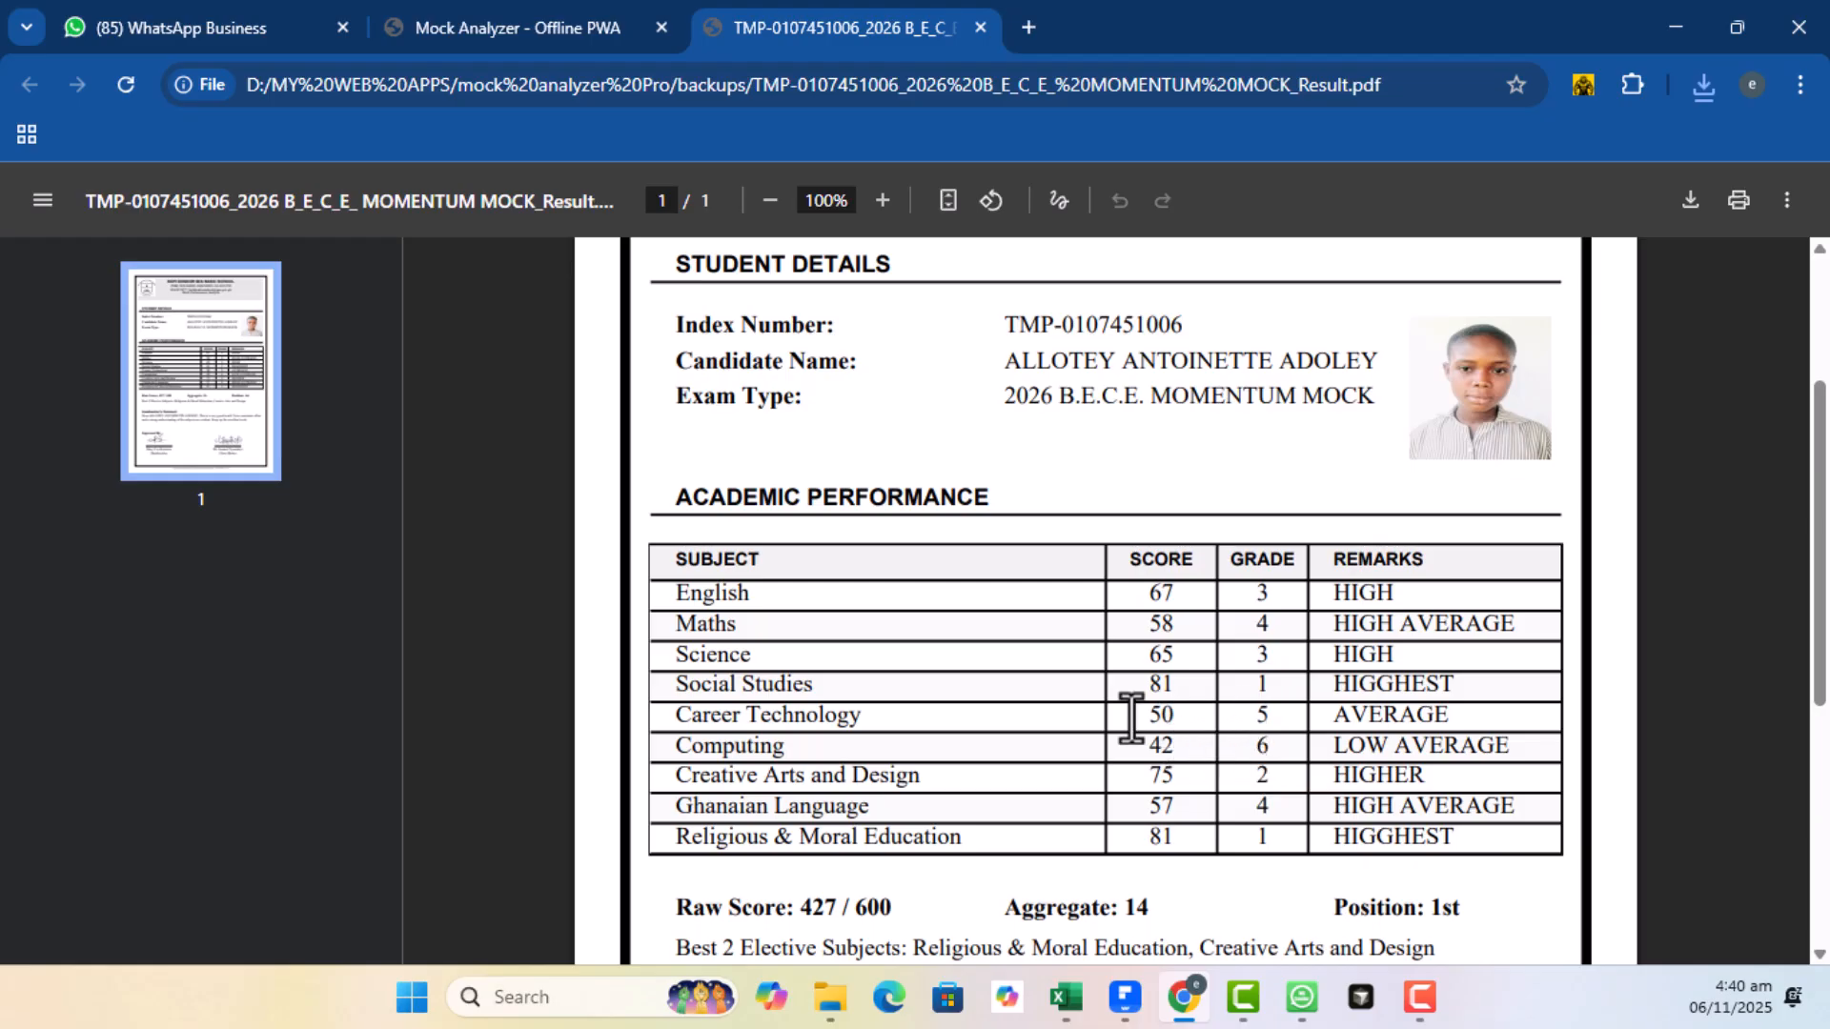
# Examine the grade given for each core and elective subject in the student's academic performance table
pyautogui.scroll(-1, 1125, 734)
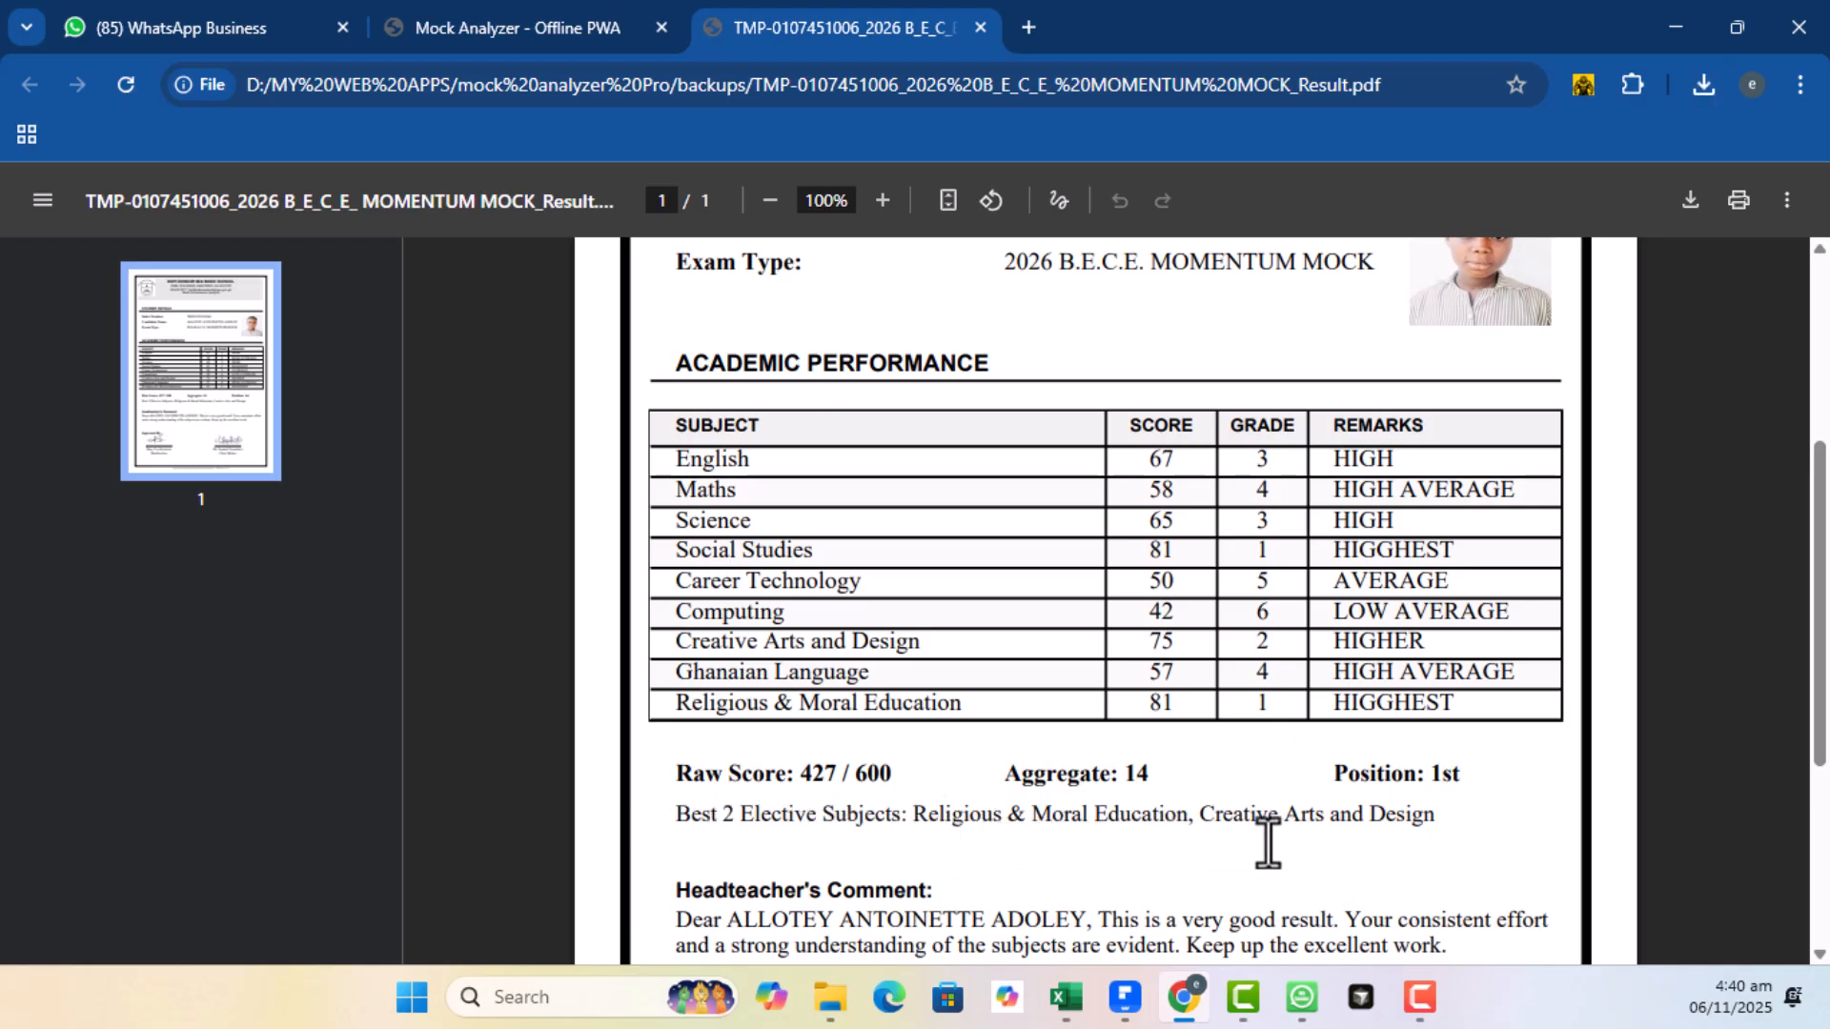
pyautogui.moveTo(1278, 717); pyautogui.dragTo(1253, 712)
pyautogui.doubleClick(1262, 637)
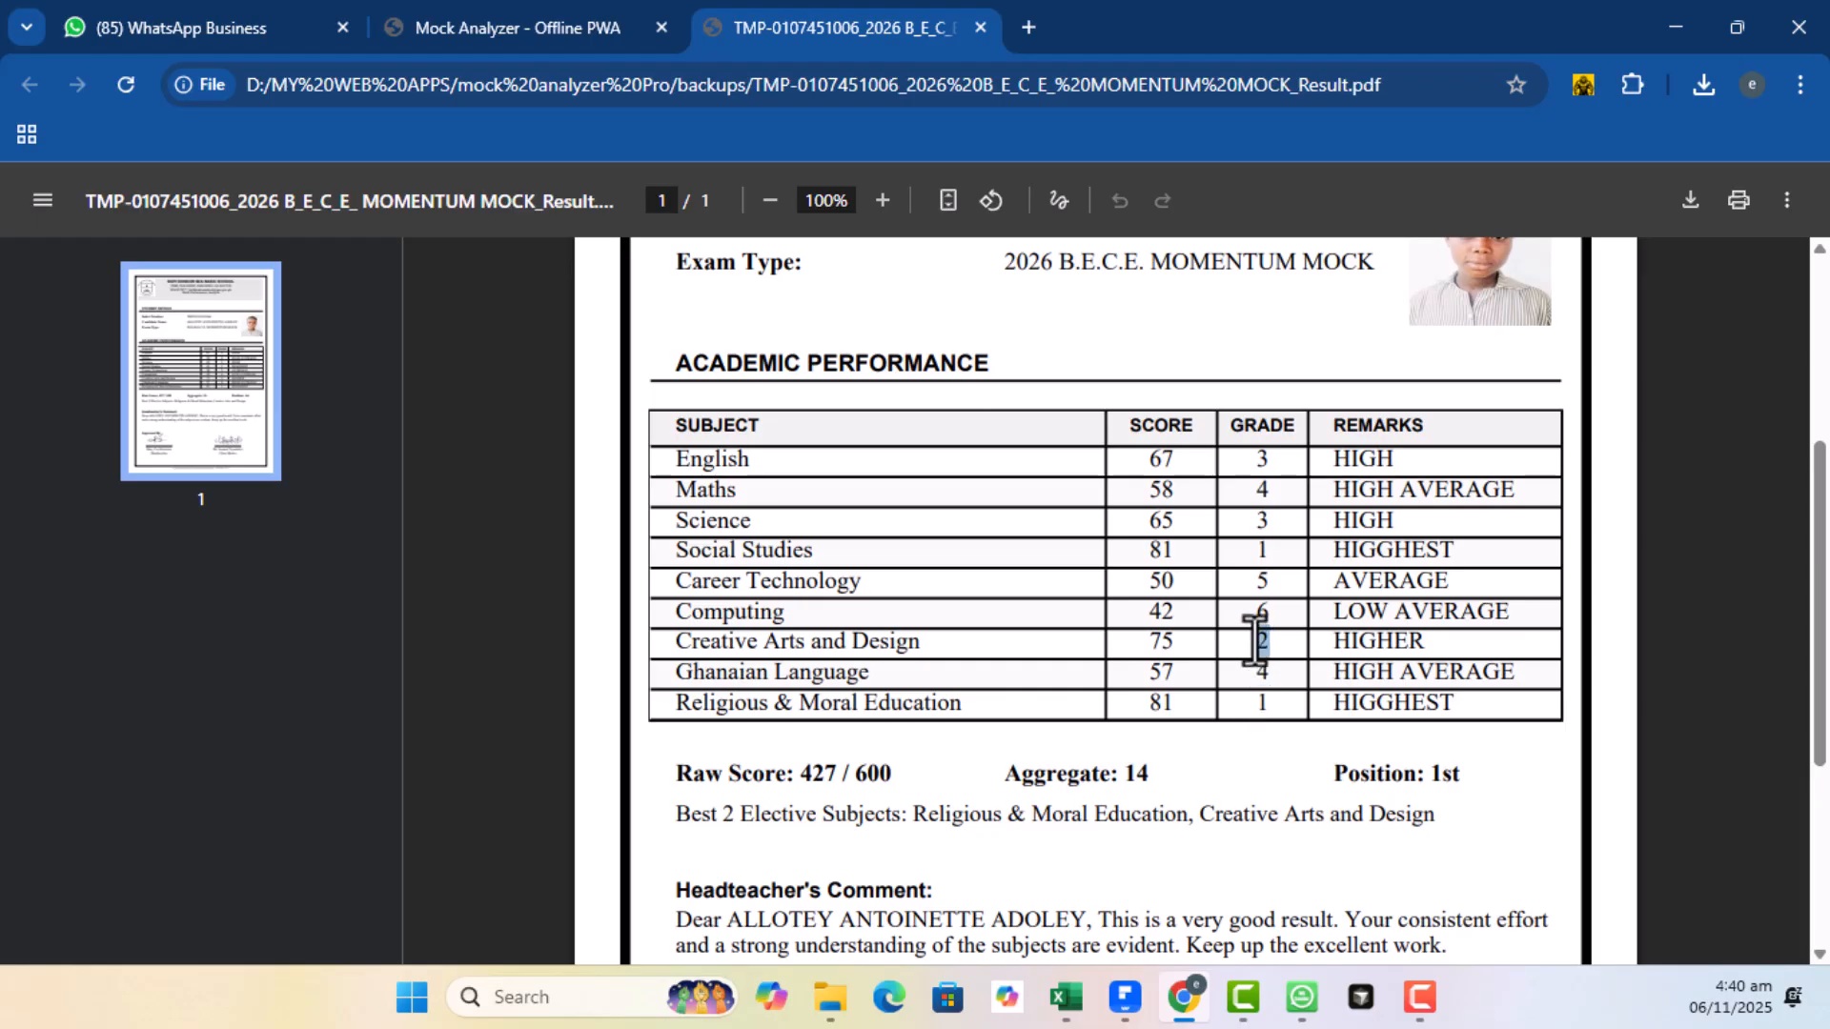
pyautogui.moveTo(1282, 673); pyautogui.dragTo(1235, 673)
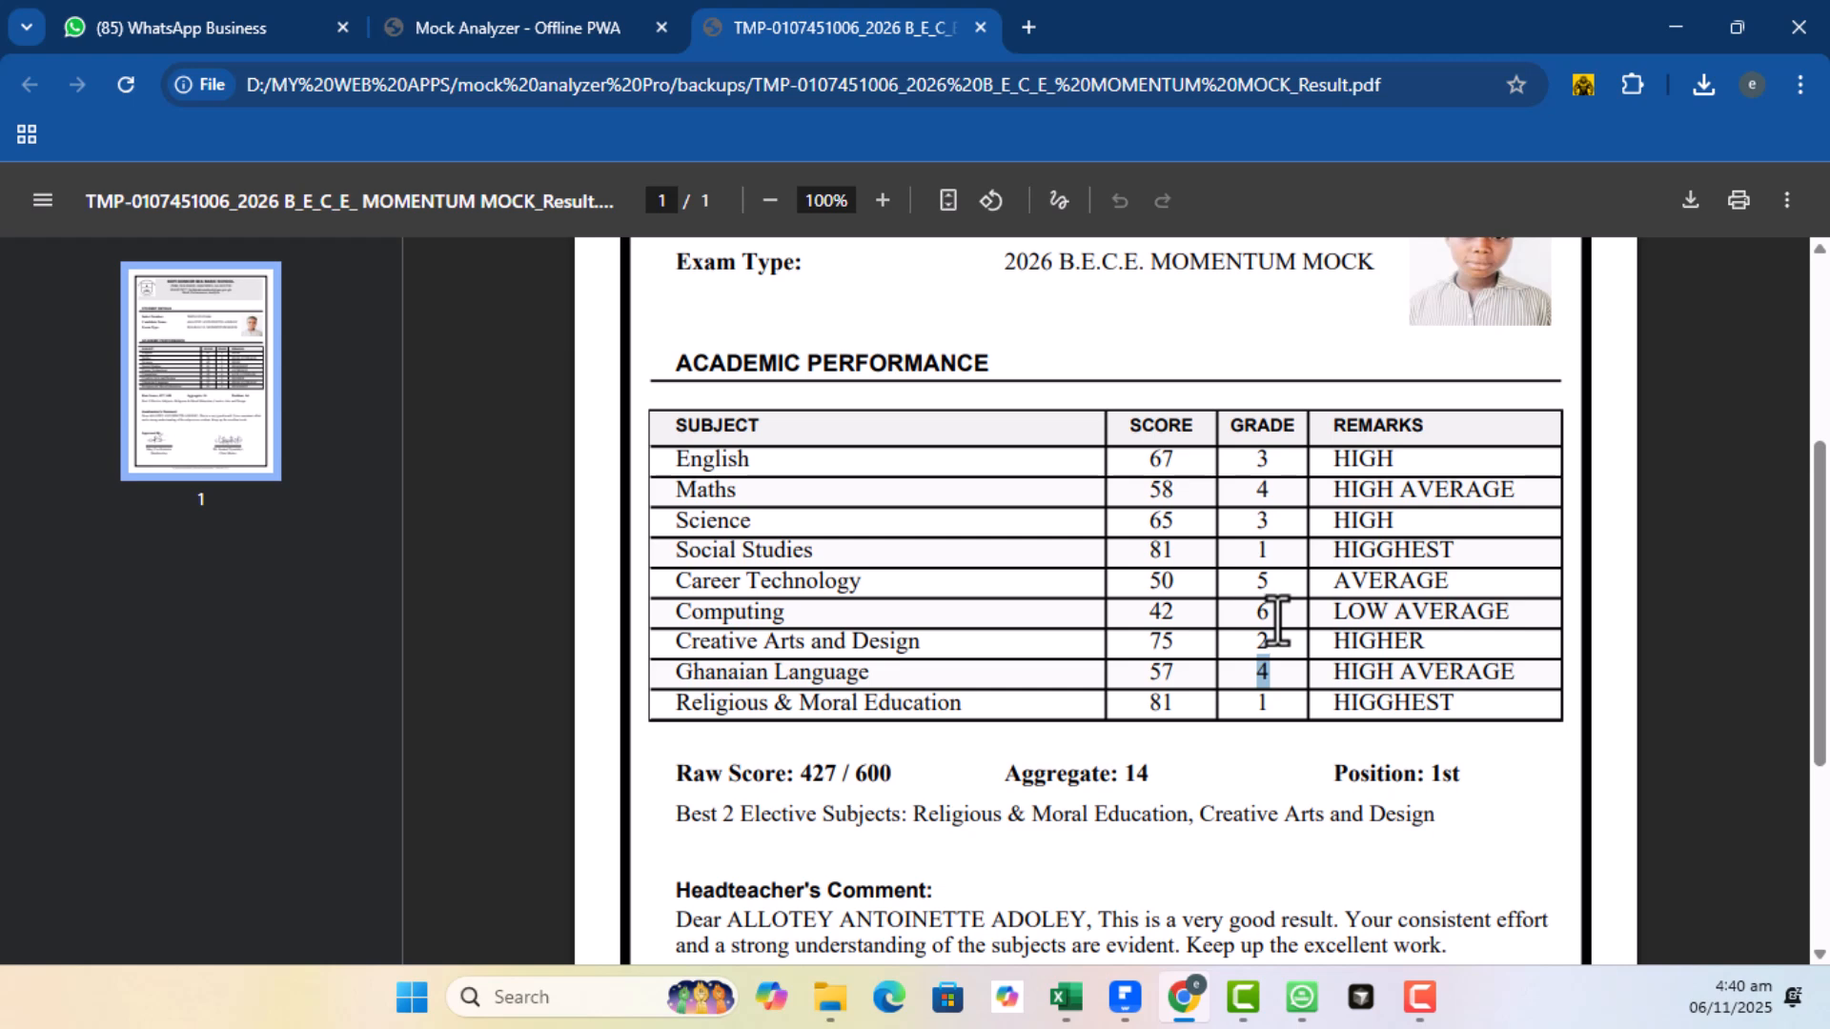
pyautogui.moveTo(1274, 615); pyautogui.dragTo(1239, 593)
pyautogui.moveTo(1263, 463); pyautogui.dragTo(1277, 465)
pyautogui.click(1254, 482)
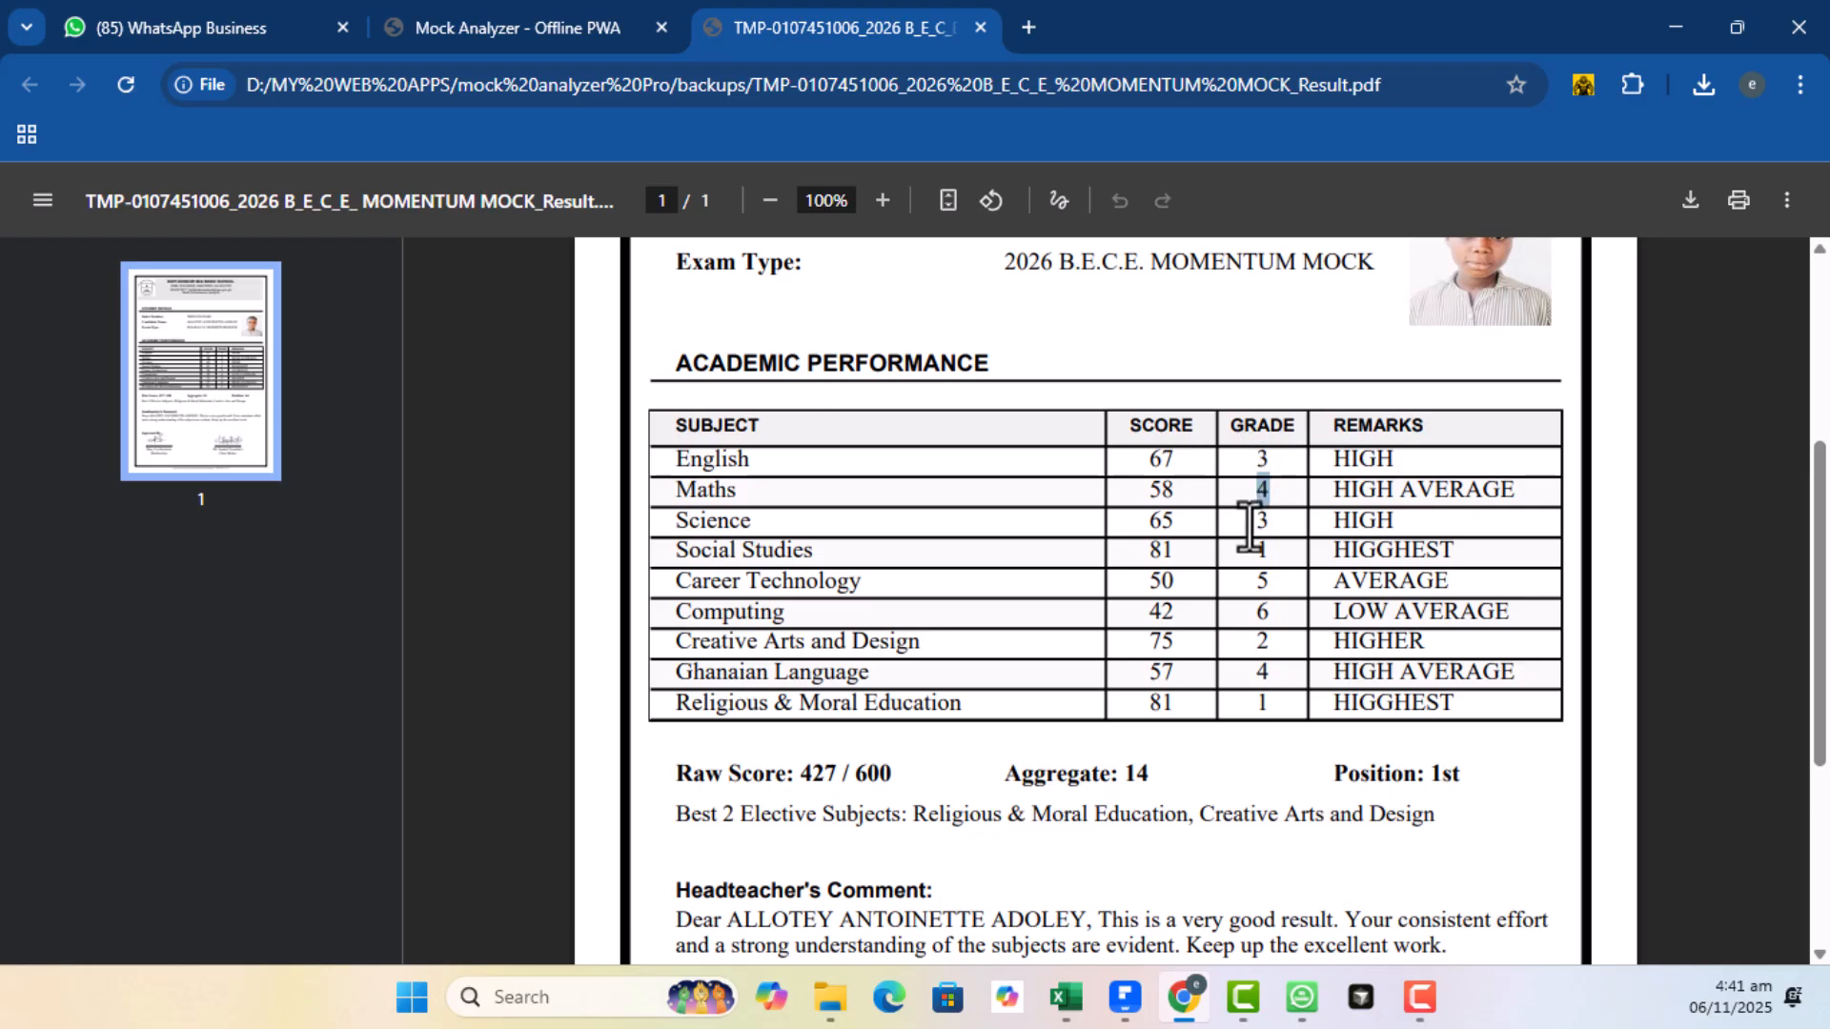
pyautogui.moveTo(1263, 522); pyautogui.dragTo(1271, 548)
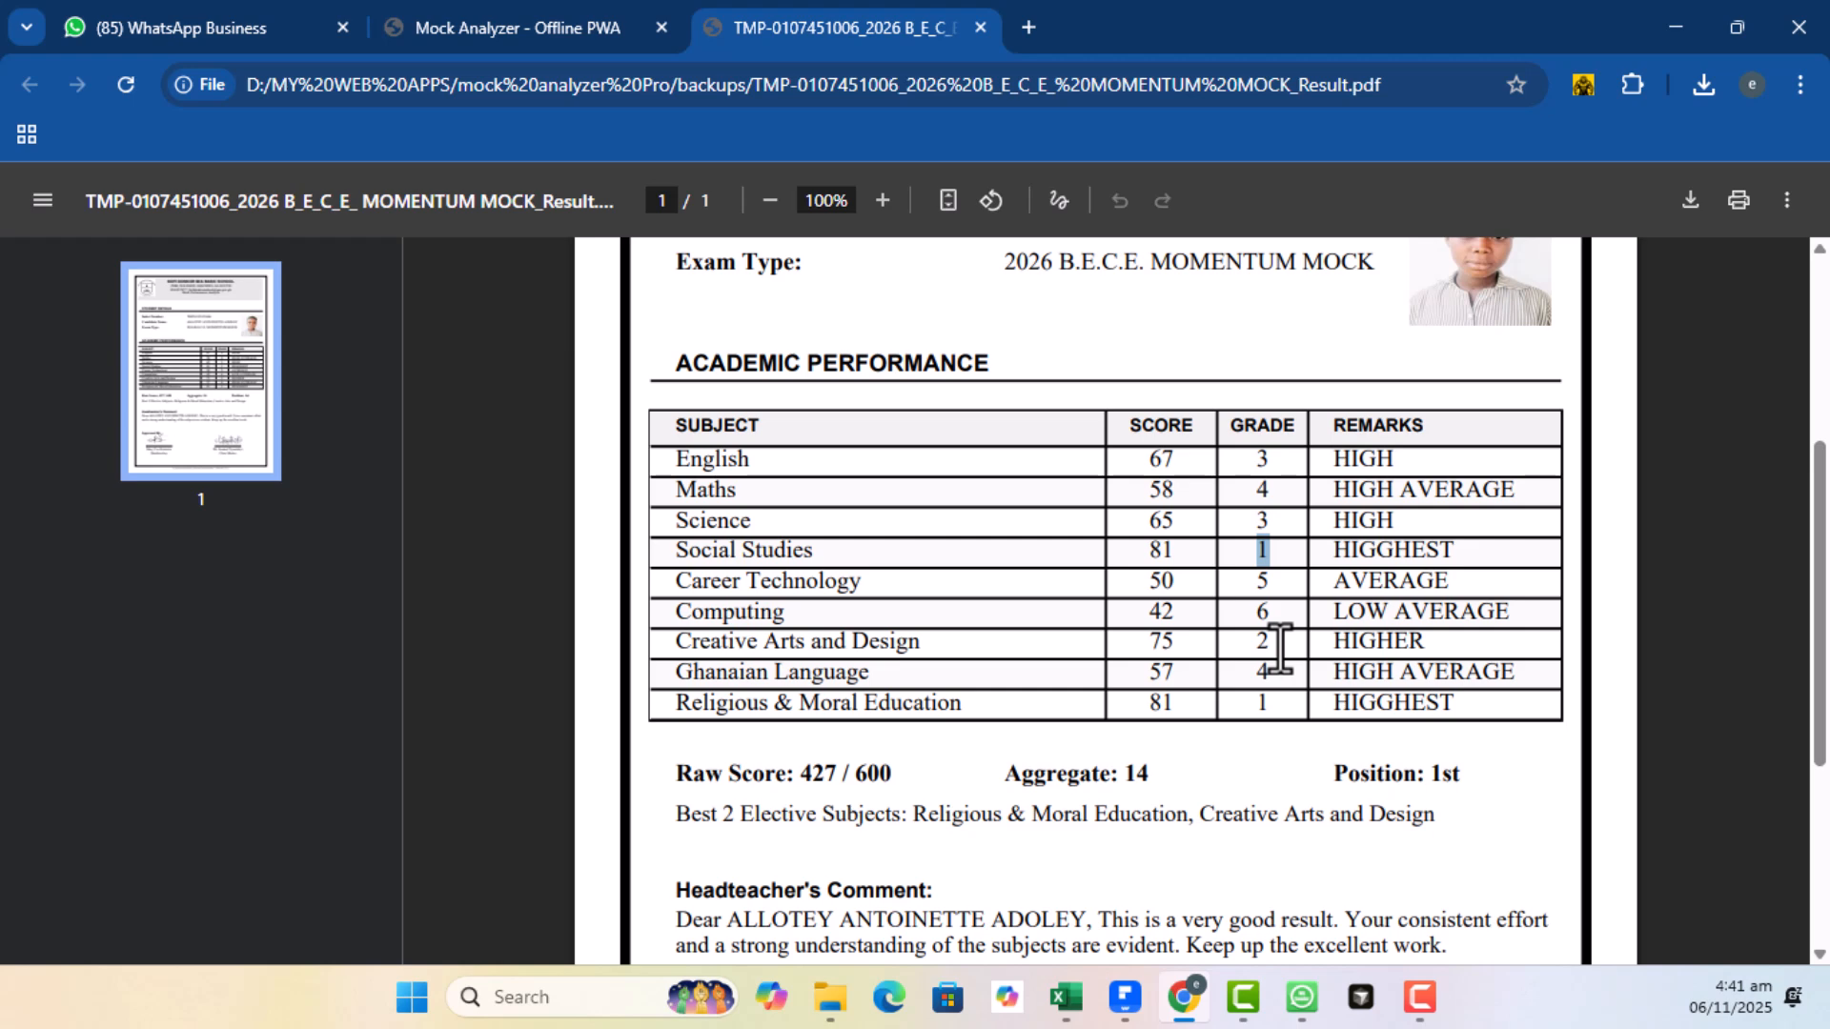
pyautogui.moveTo(1278, 648); pyautogui.dragTo(1191, 694)
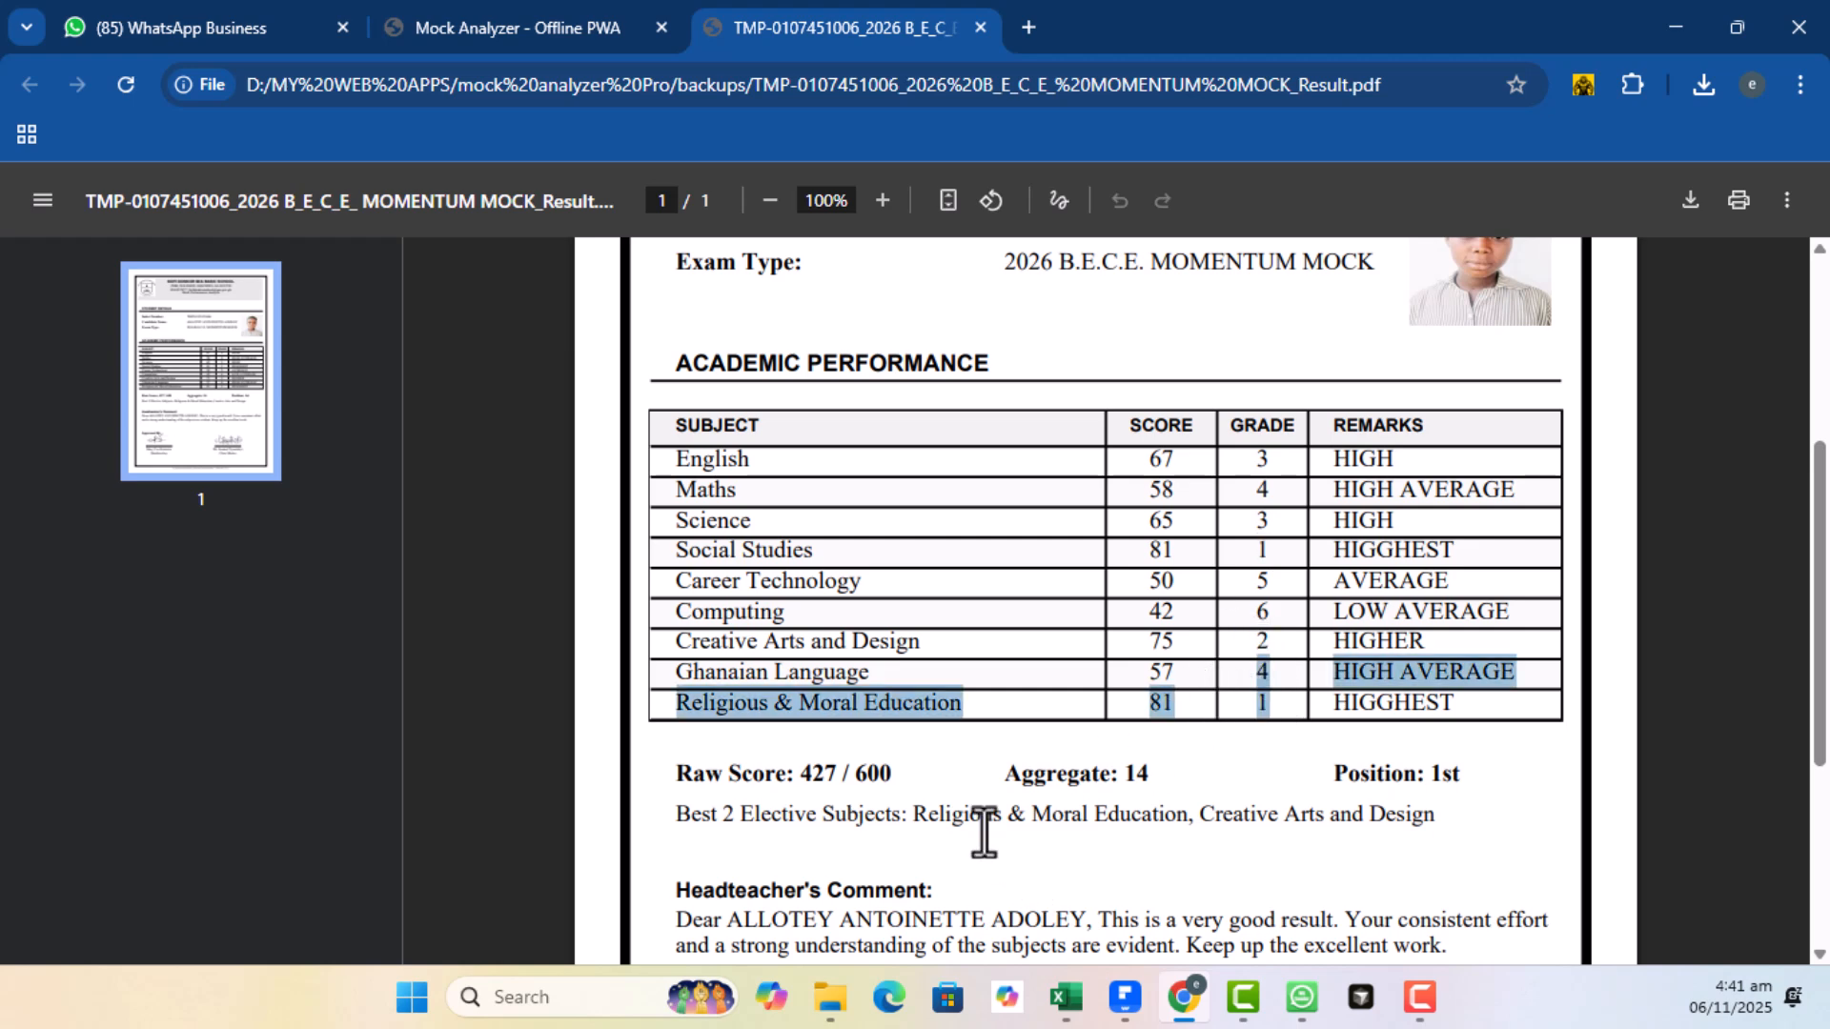
# Review the raw score, aggregate, position, headteacher's comment and signatures on the student's report, and close the result PDF
pyautogui.scroll(-1, 964, 820)
pyautogui.scroll(-1, 965, 819)
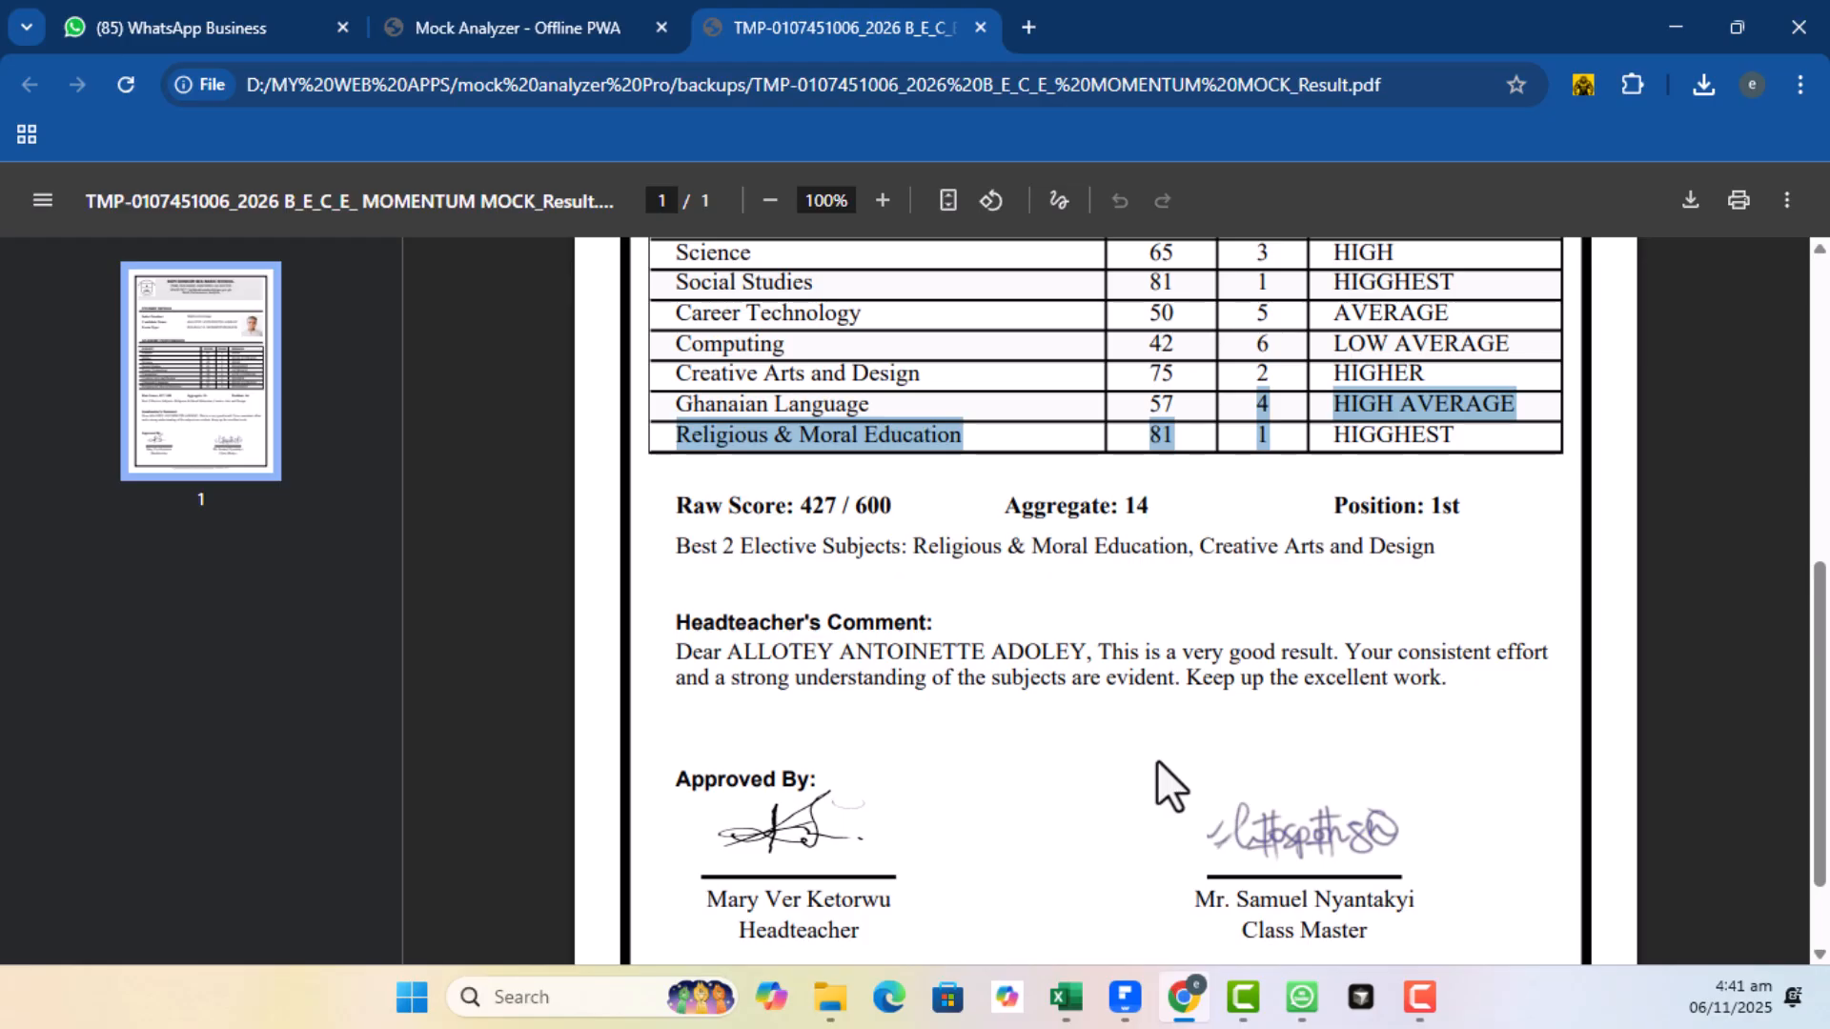
pyautogui.scroll(-2, 1156, 758)
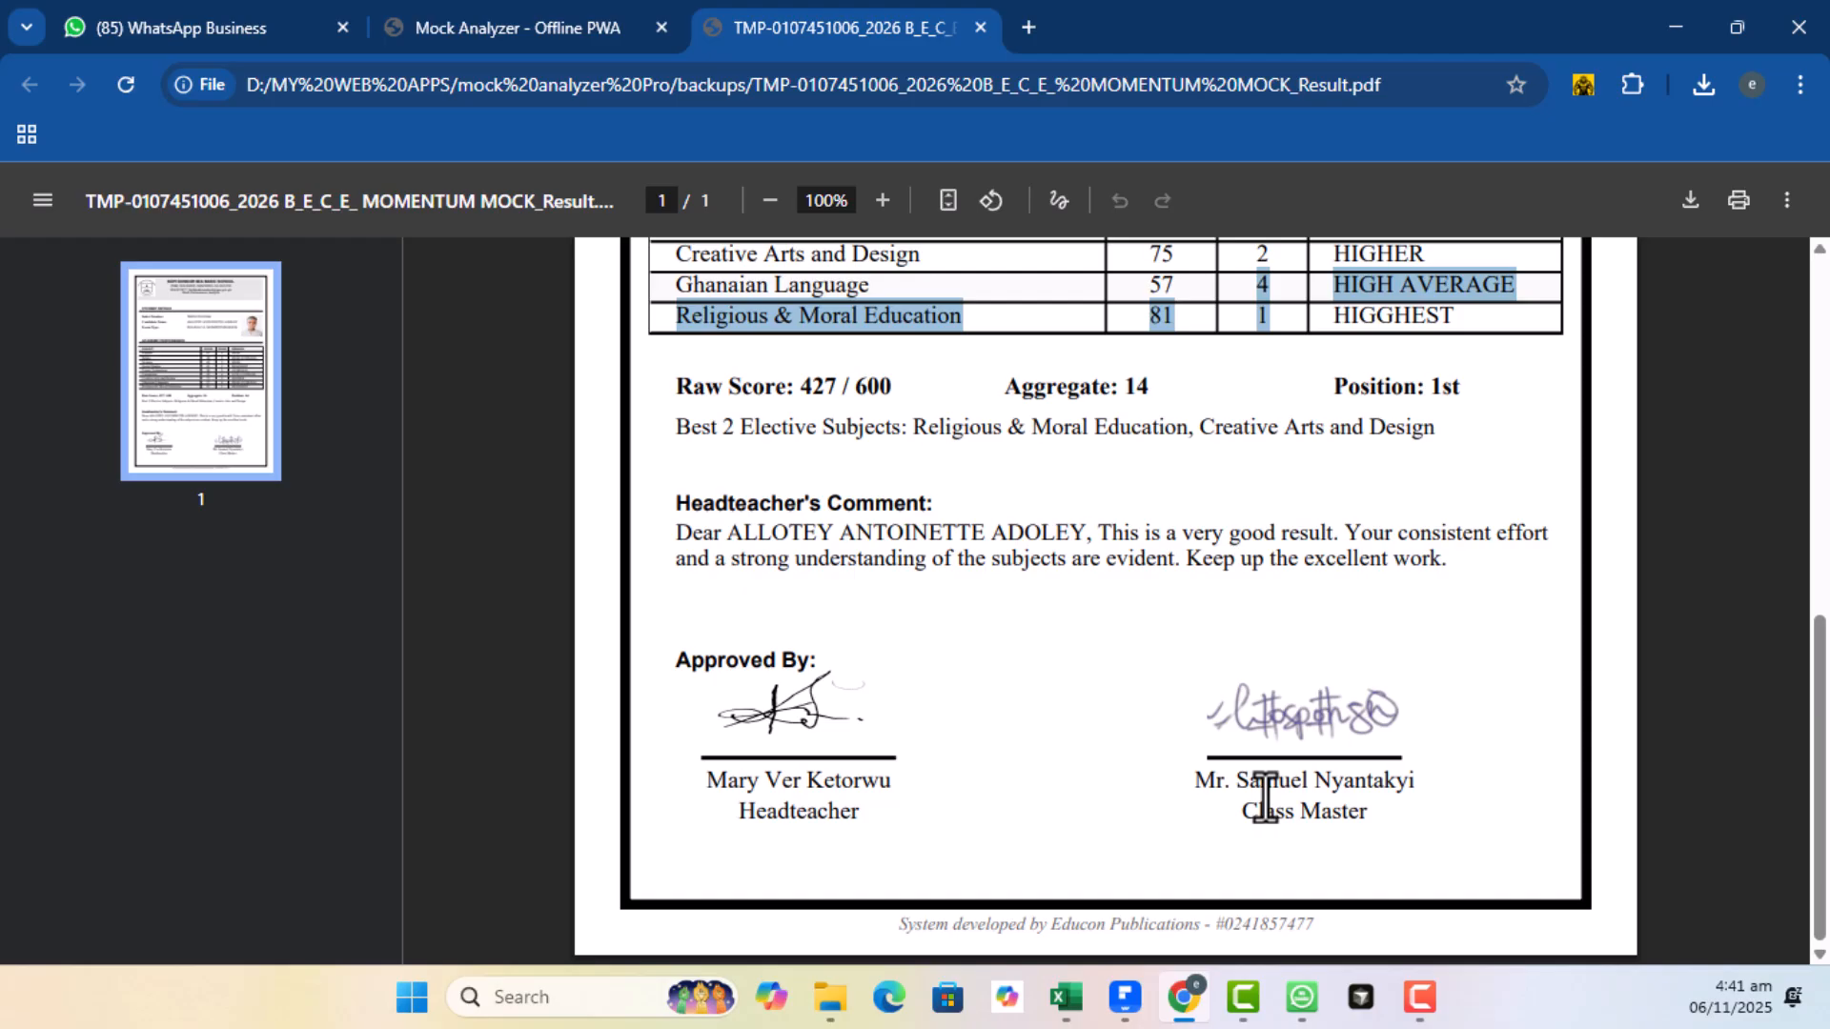
pyautogui.scroll(8, 1265, 796)
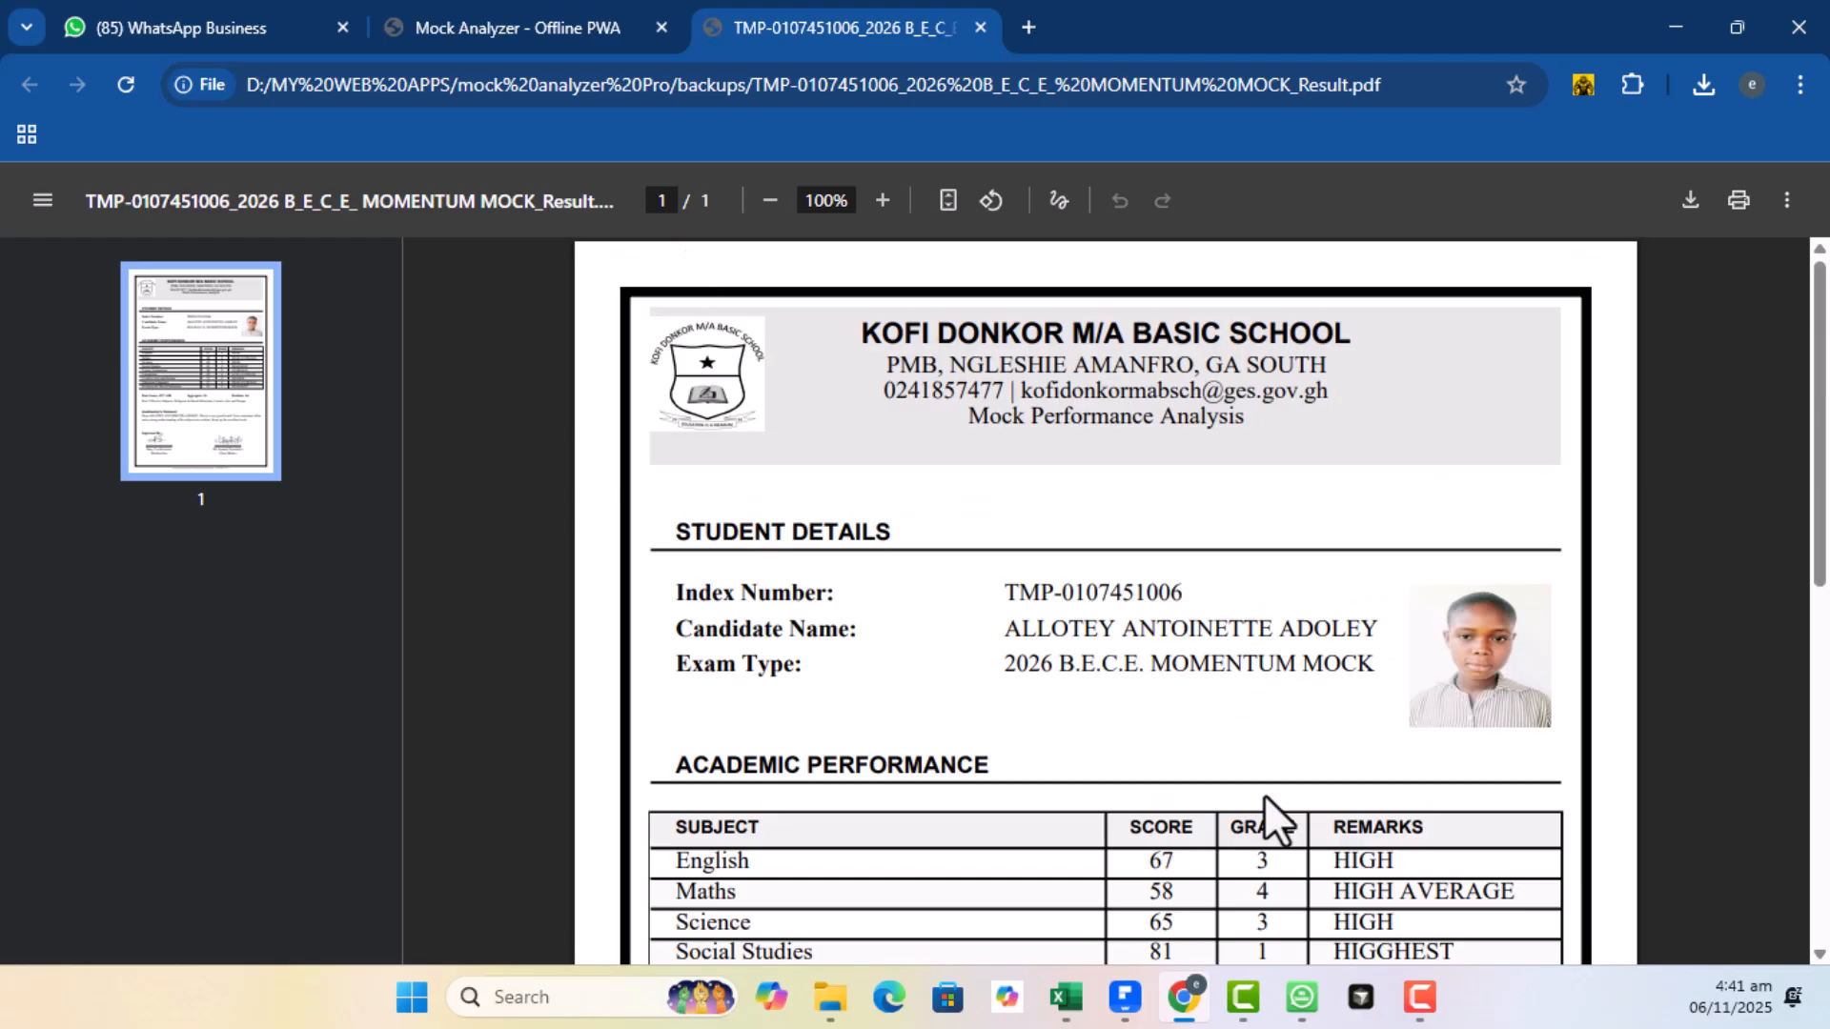
pyautogui.click(980, 27)
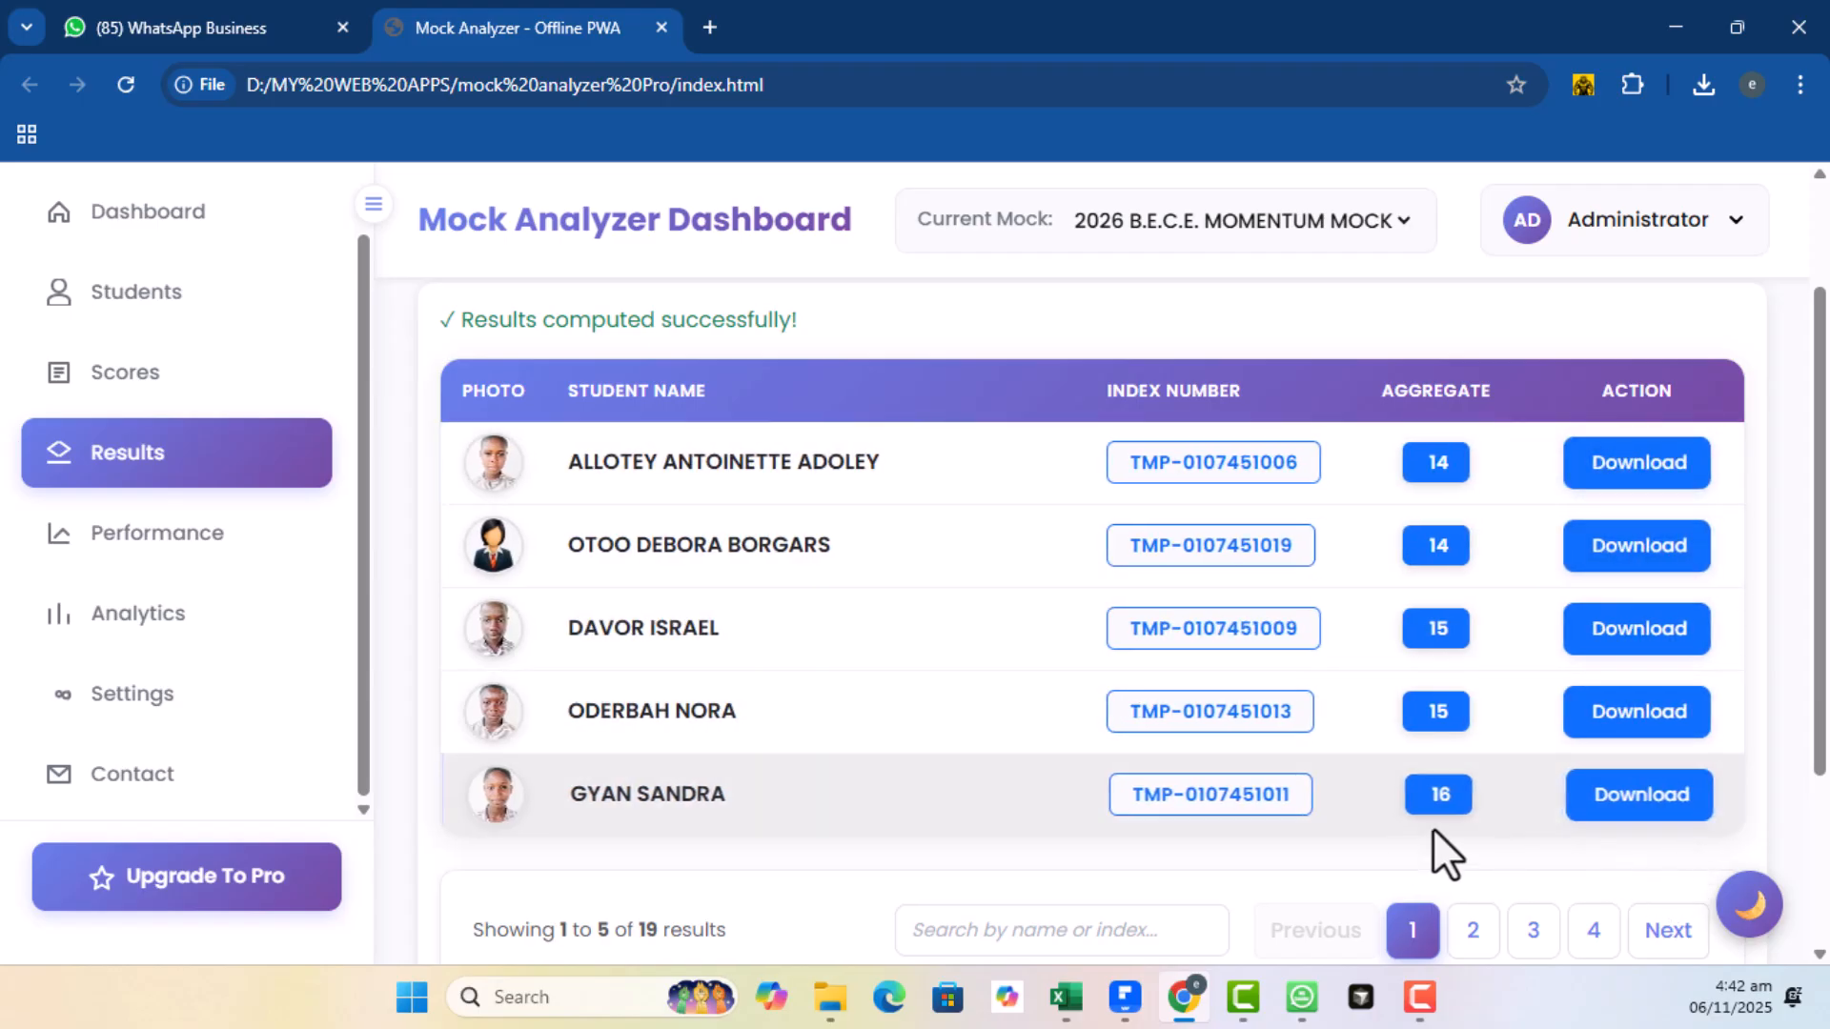
# Generate the combined PDF of all students' results and save it in the backups folder as All_Results_2026 B_E_C_E_ MOMENTUM MOCK.pdf
pyautogui.scroll(2, 1340, 820)
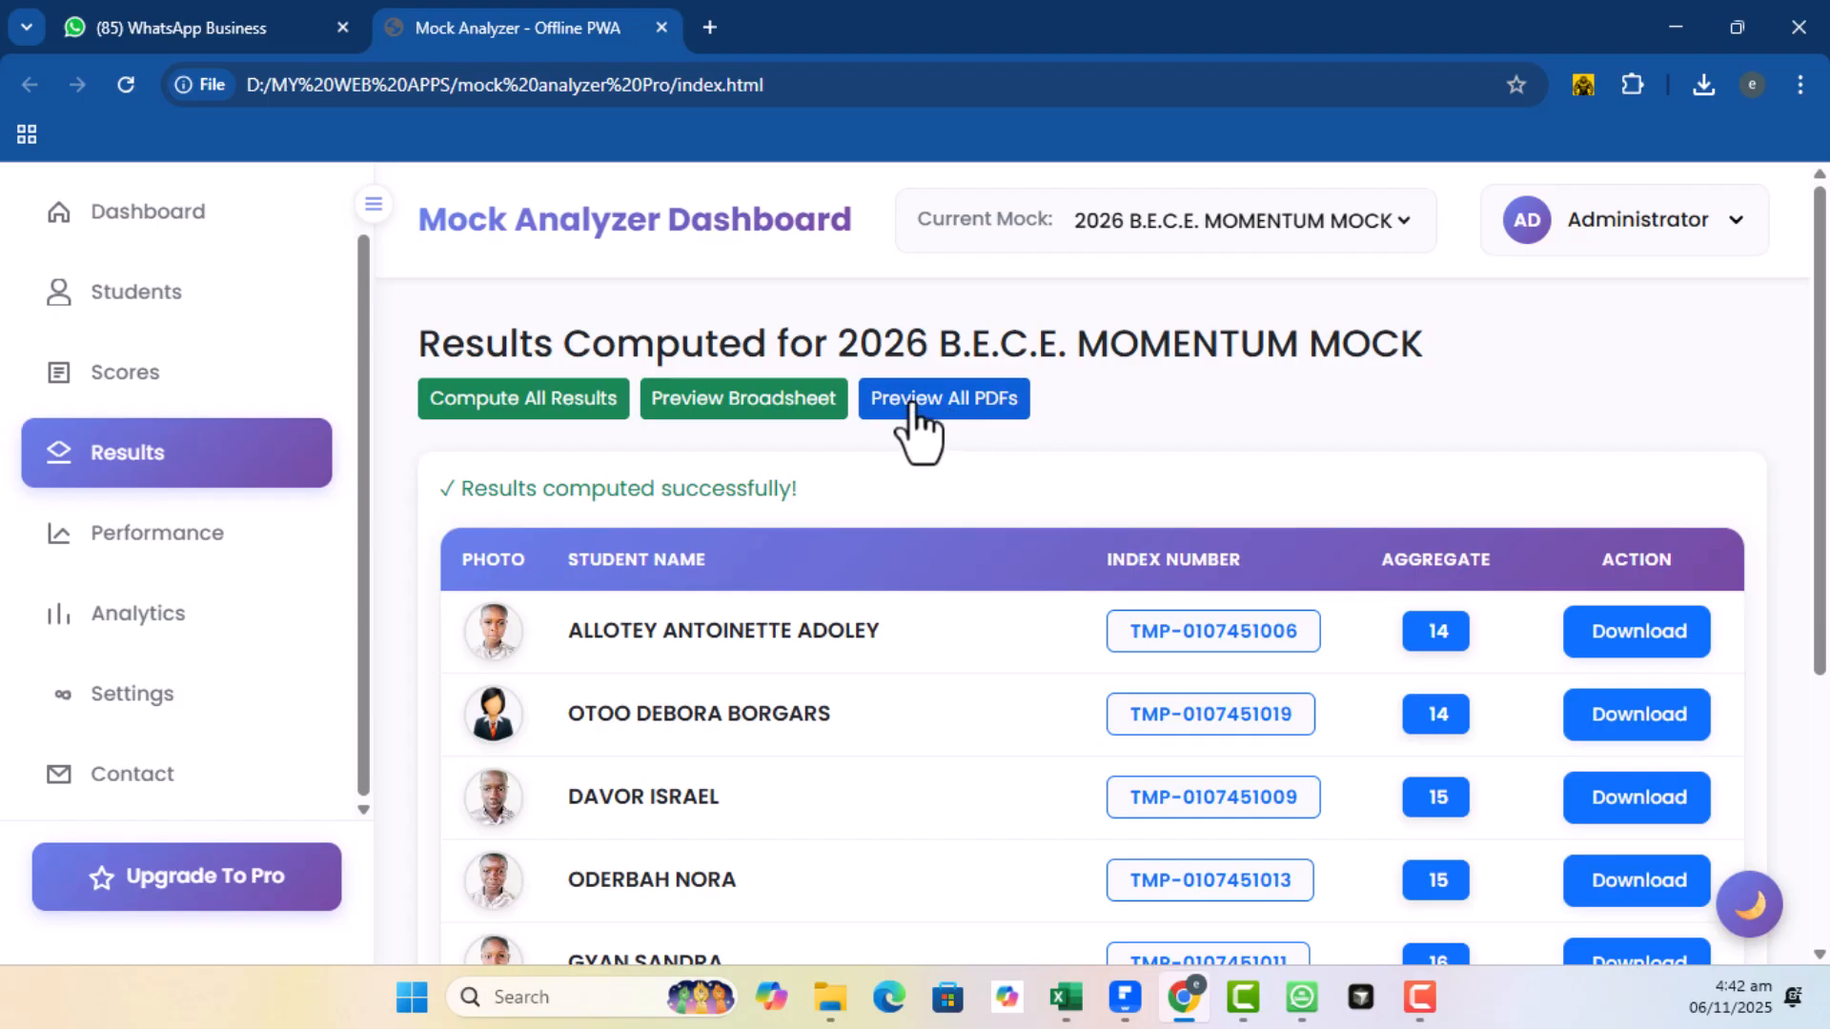
pyautogui.click(969, 400)
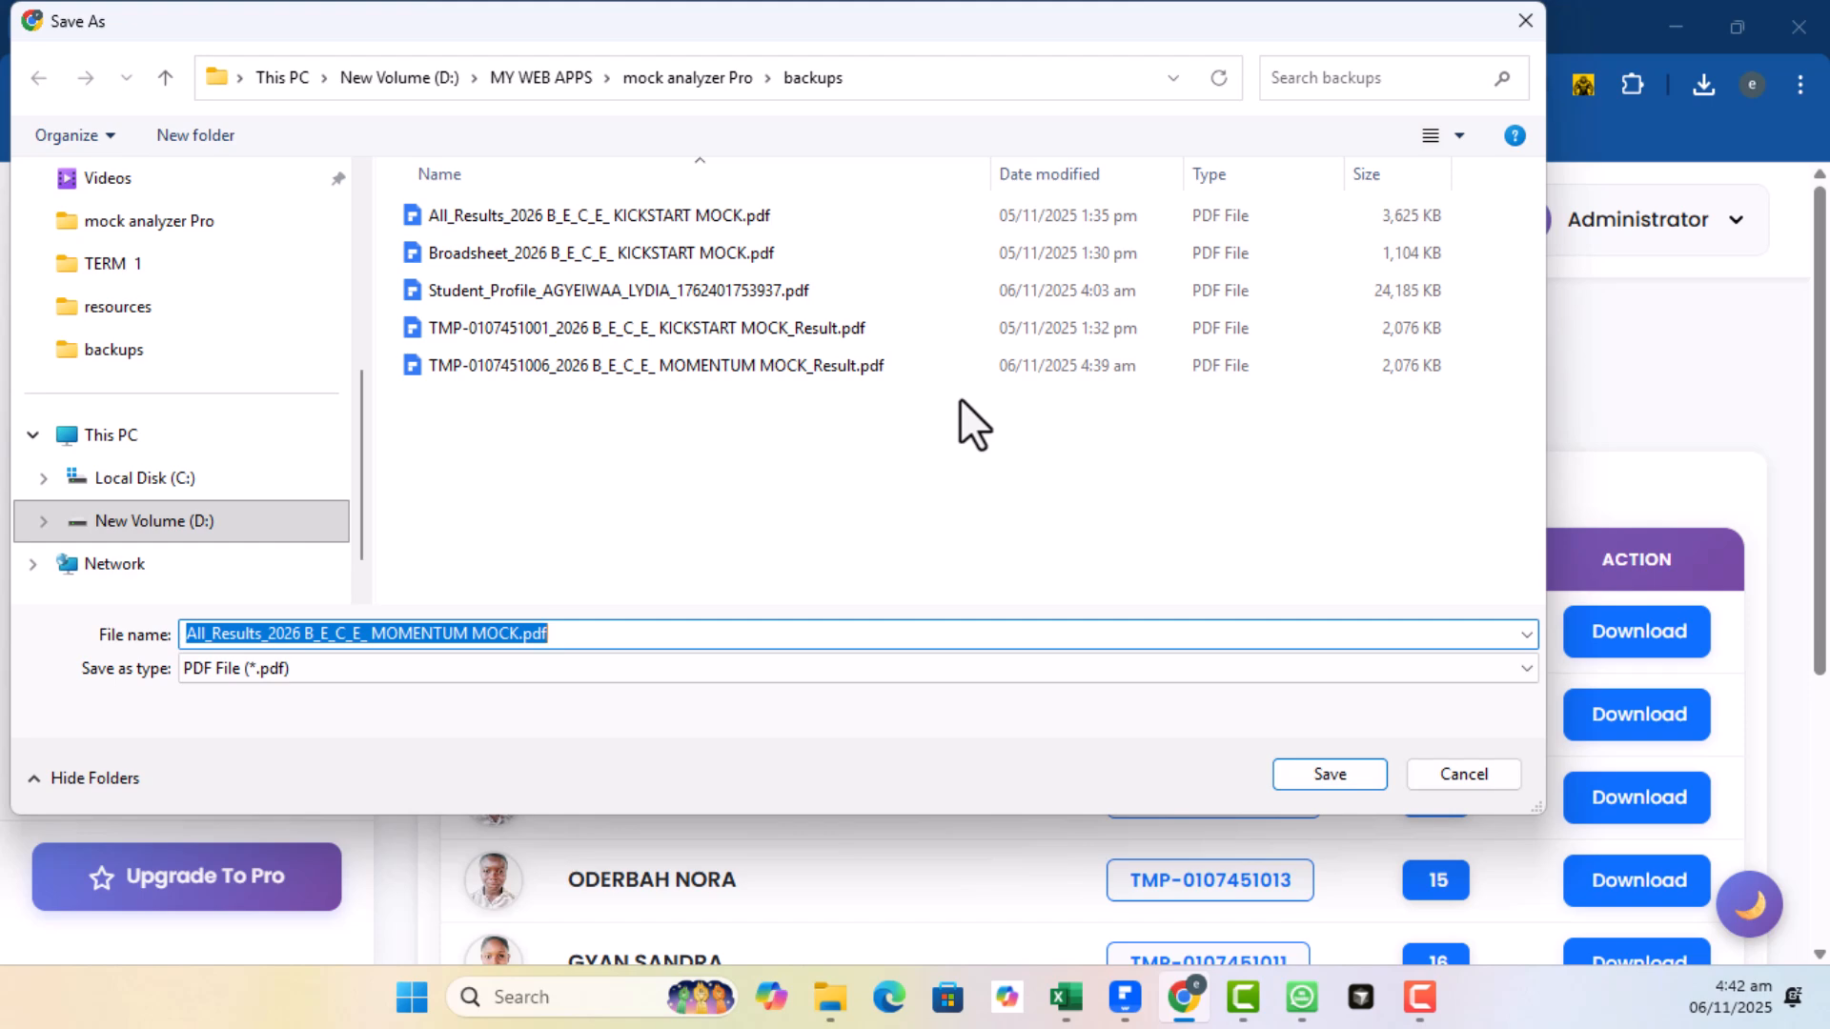
pyautogui.click(1294, 786)
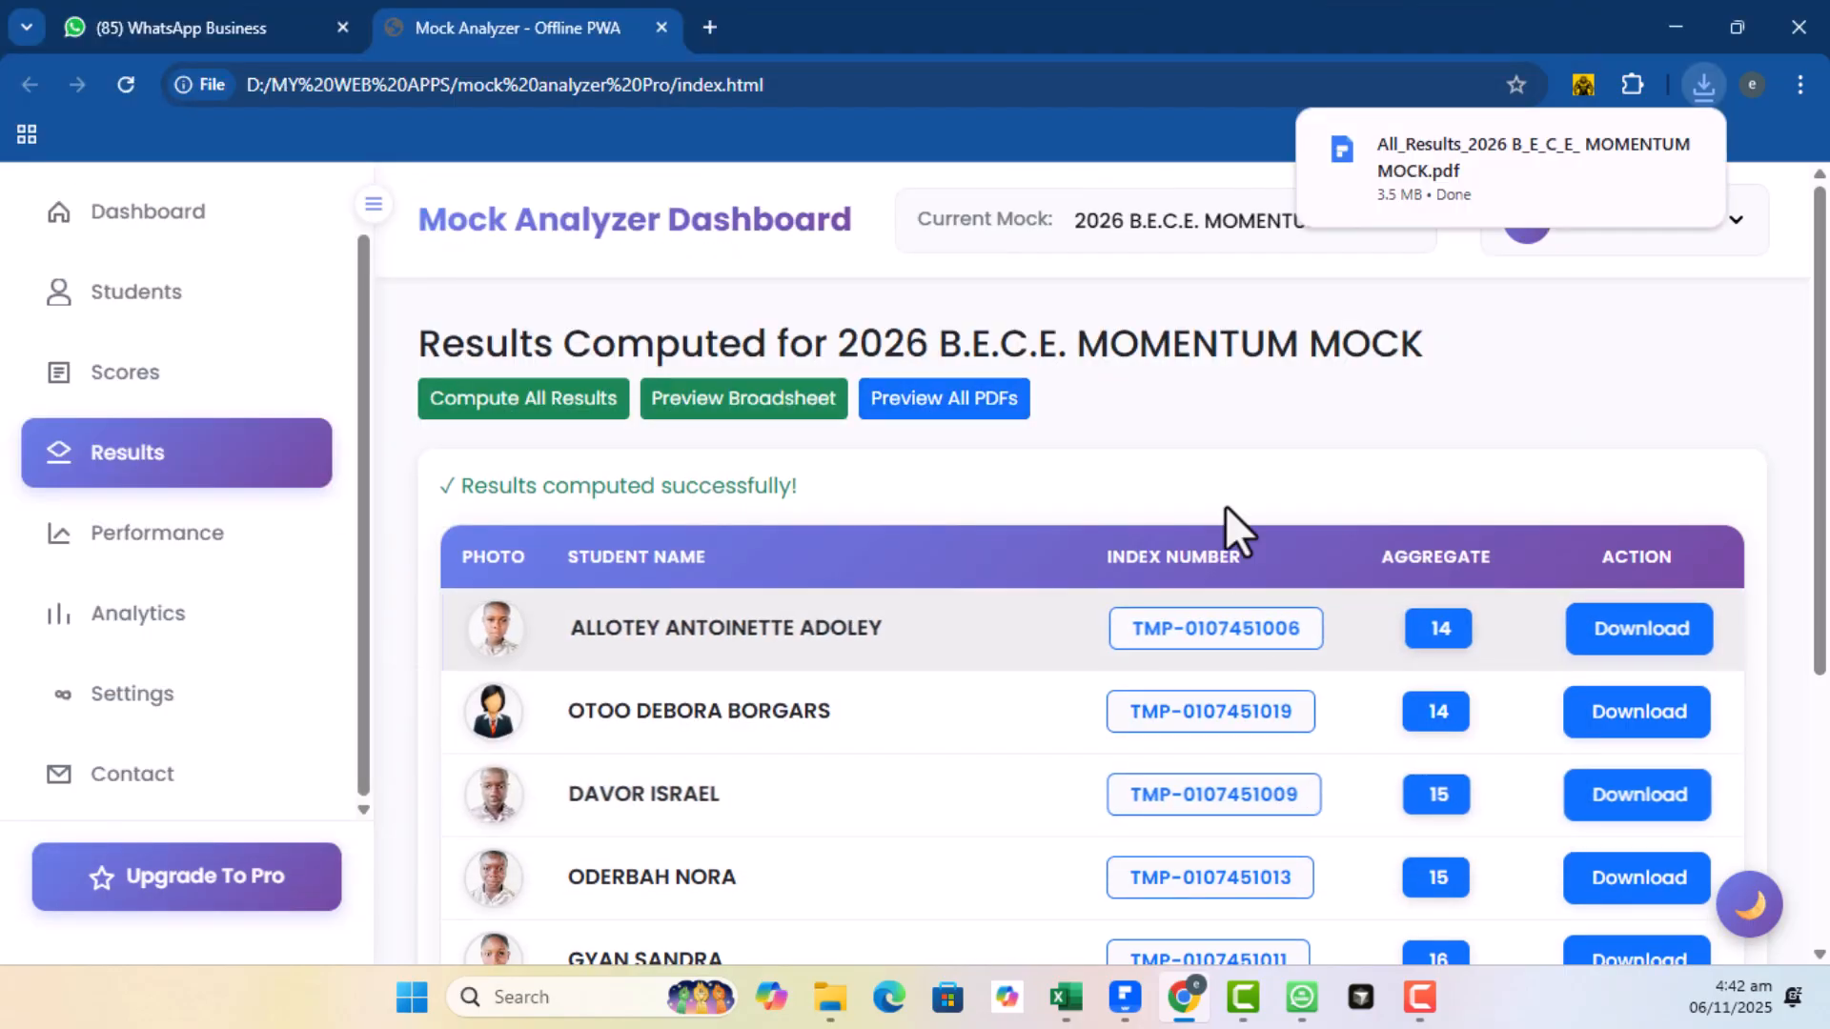
# Open the downloaded all-results PDF, look through several students' report pages, and close it
pyautogui.click(1403, 185)
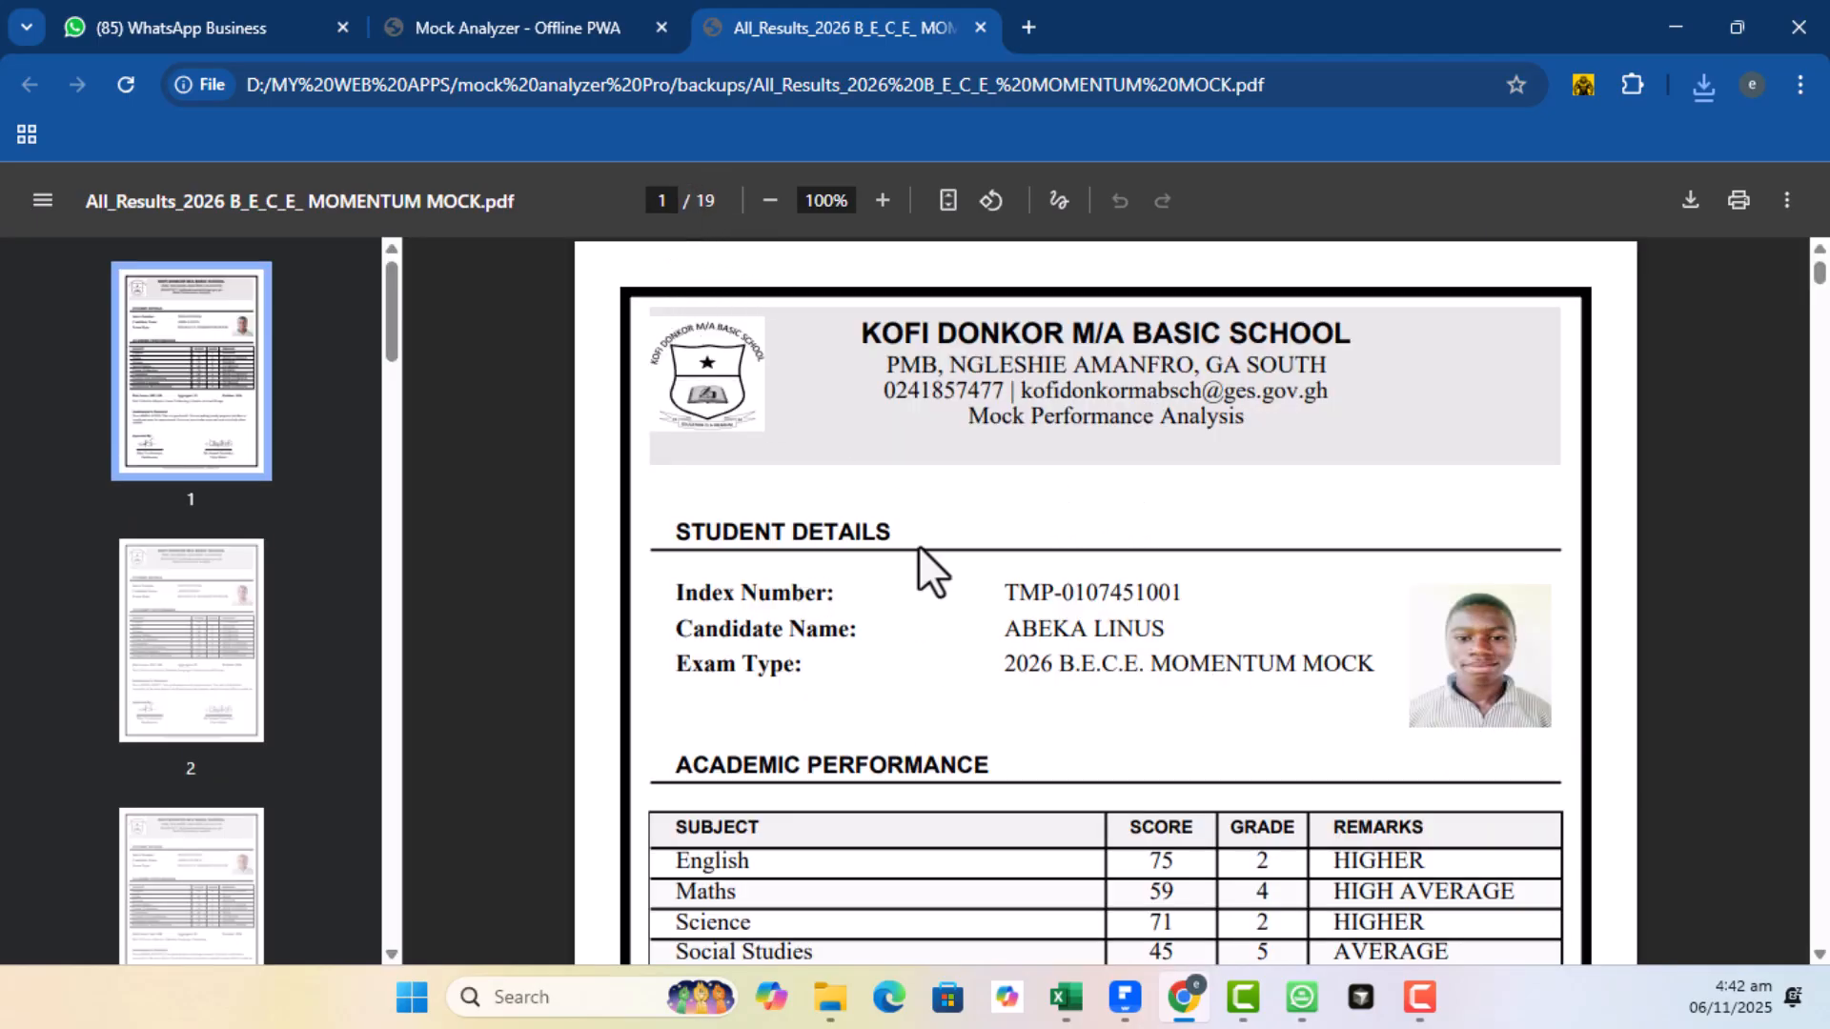
pyautogui.scroll(-3, 974, 669)
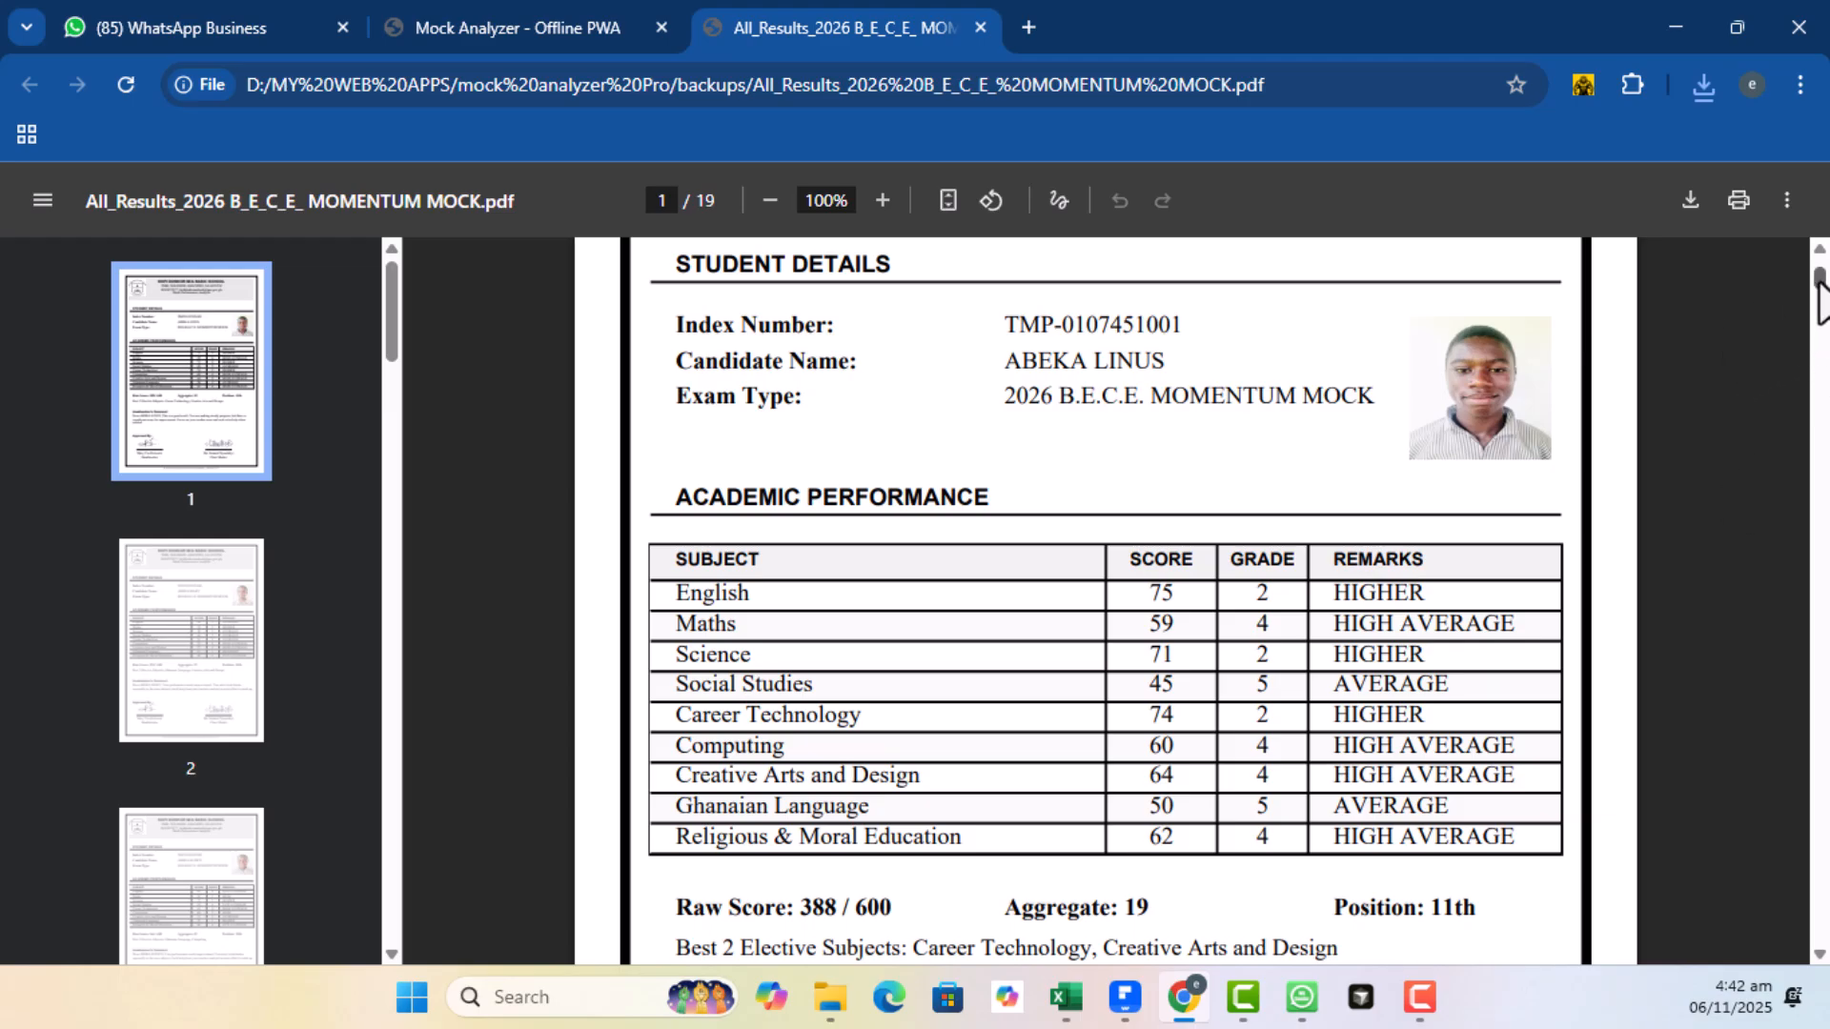
pyautogui.moveTo(1818, 282); pyautogui.dragTo(1818, 265)
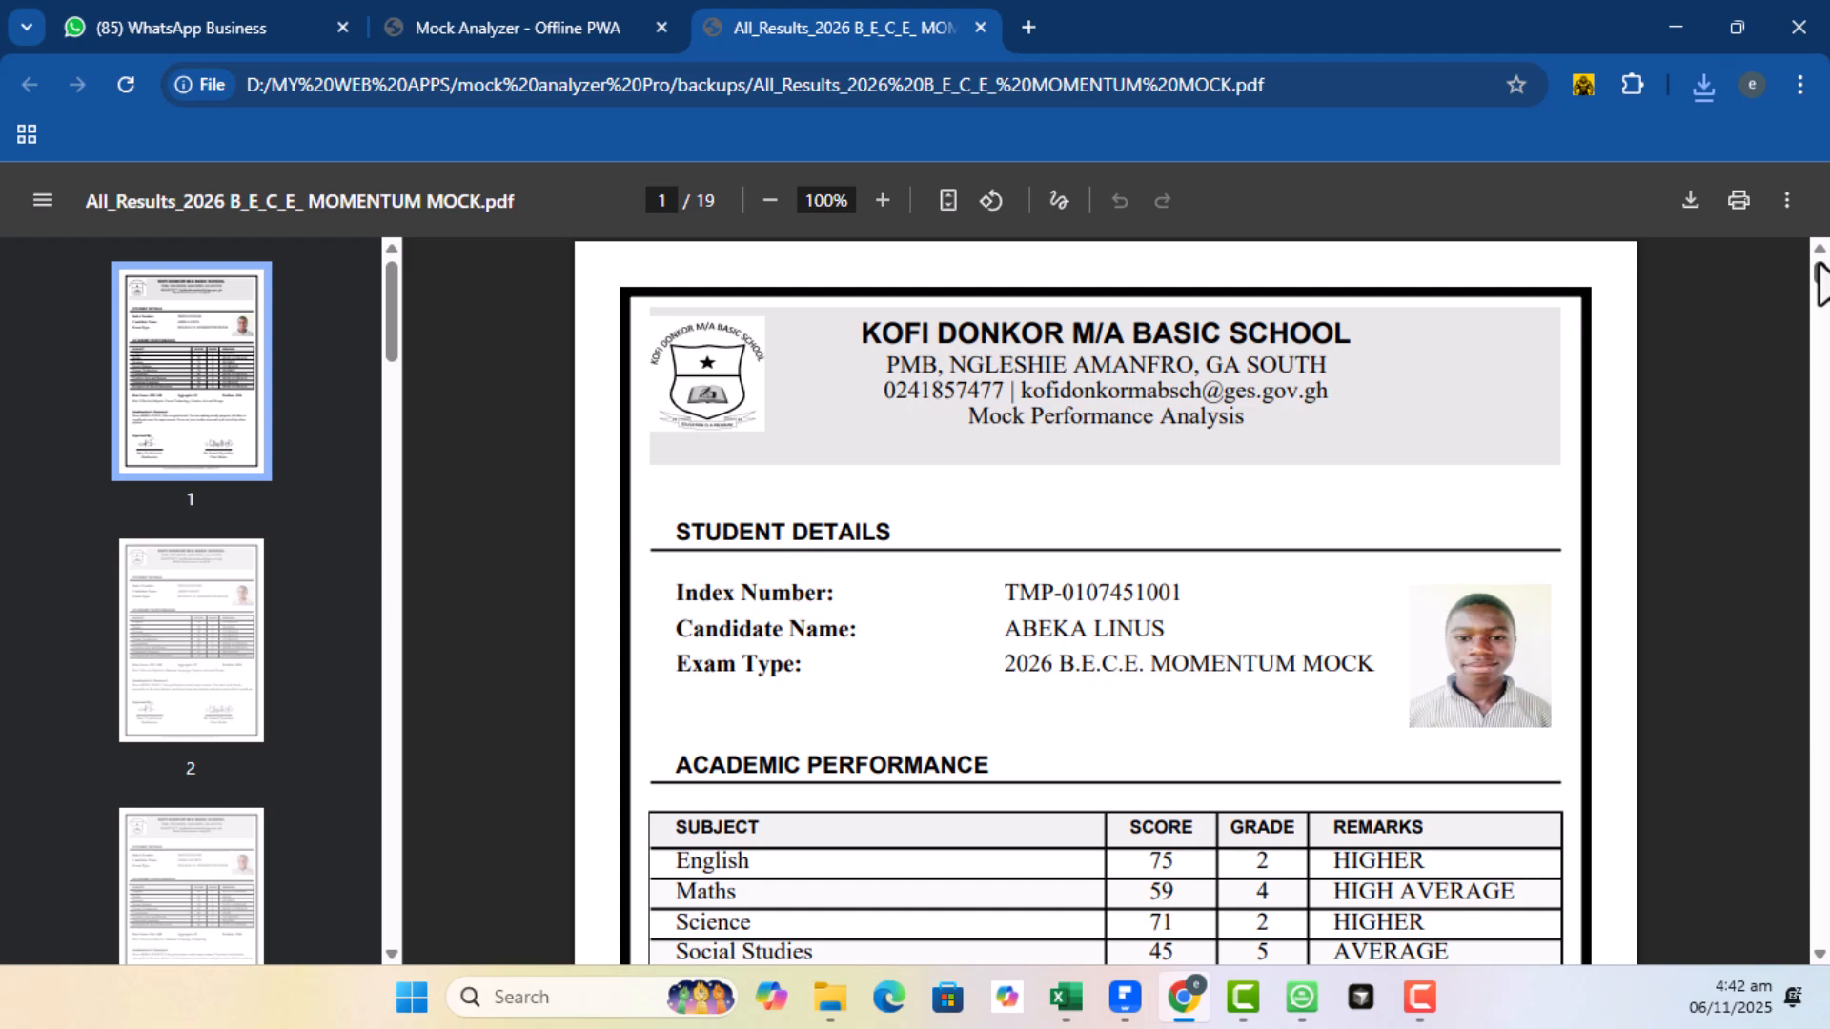
pyautogui.moveTo(1818, 283); pyautogui.dragTo(1820, 324)
pyautogui.moveTo(1817, 318)
pyautogui.mouseDown()
pyautogui.moveTo(1776, 570)
pyautogui.moveTo(1789, 324)
pyautogui.mouseUp()
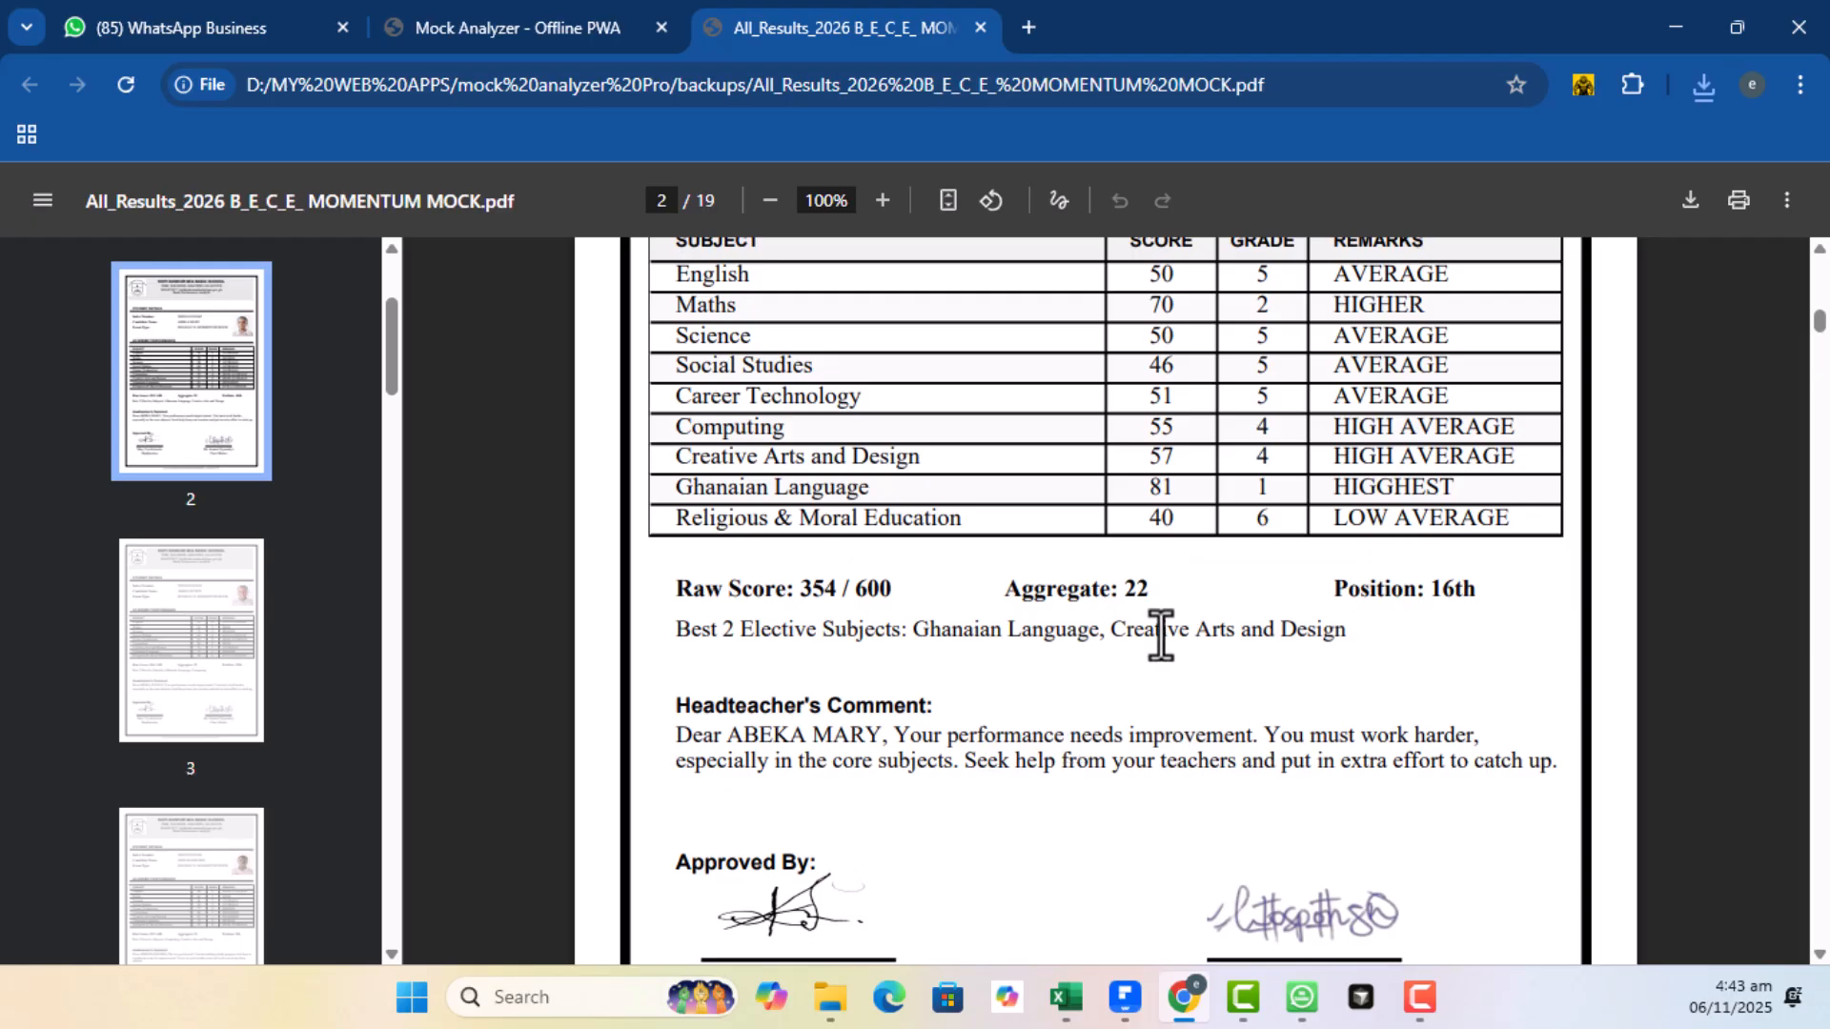
pyautogui.scroll(-15, 1156, 633)
pyautogui.scroll(-12, 1156, 641)
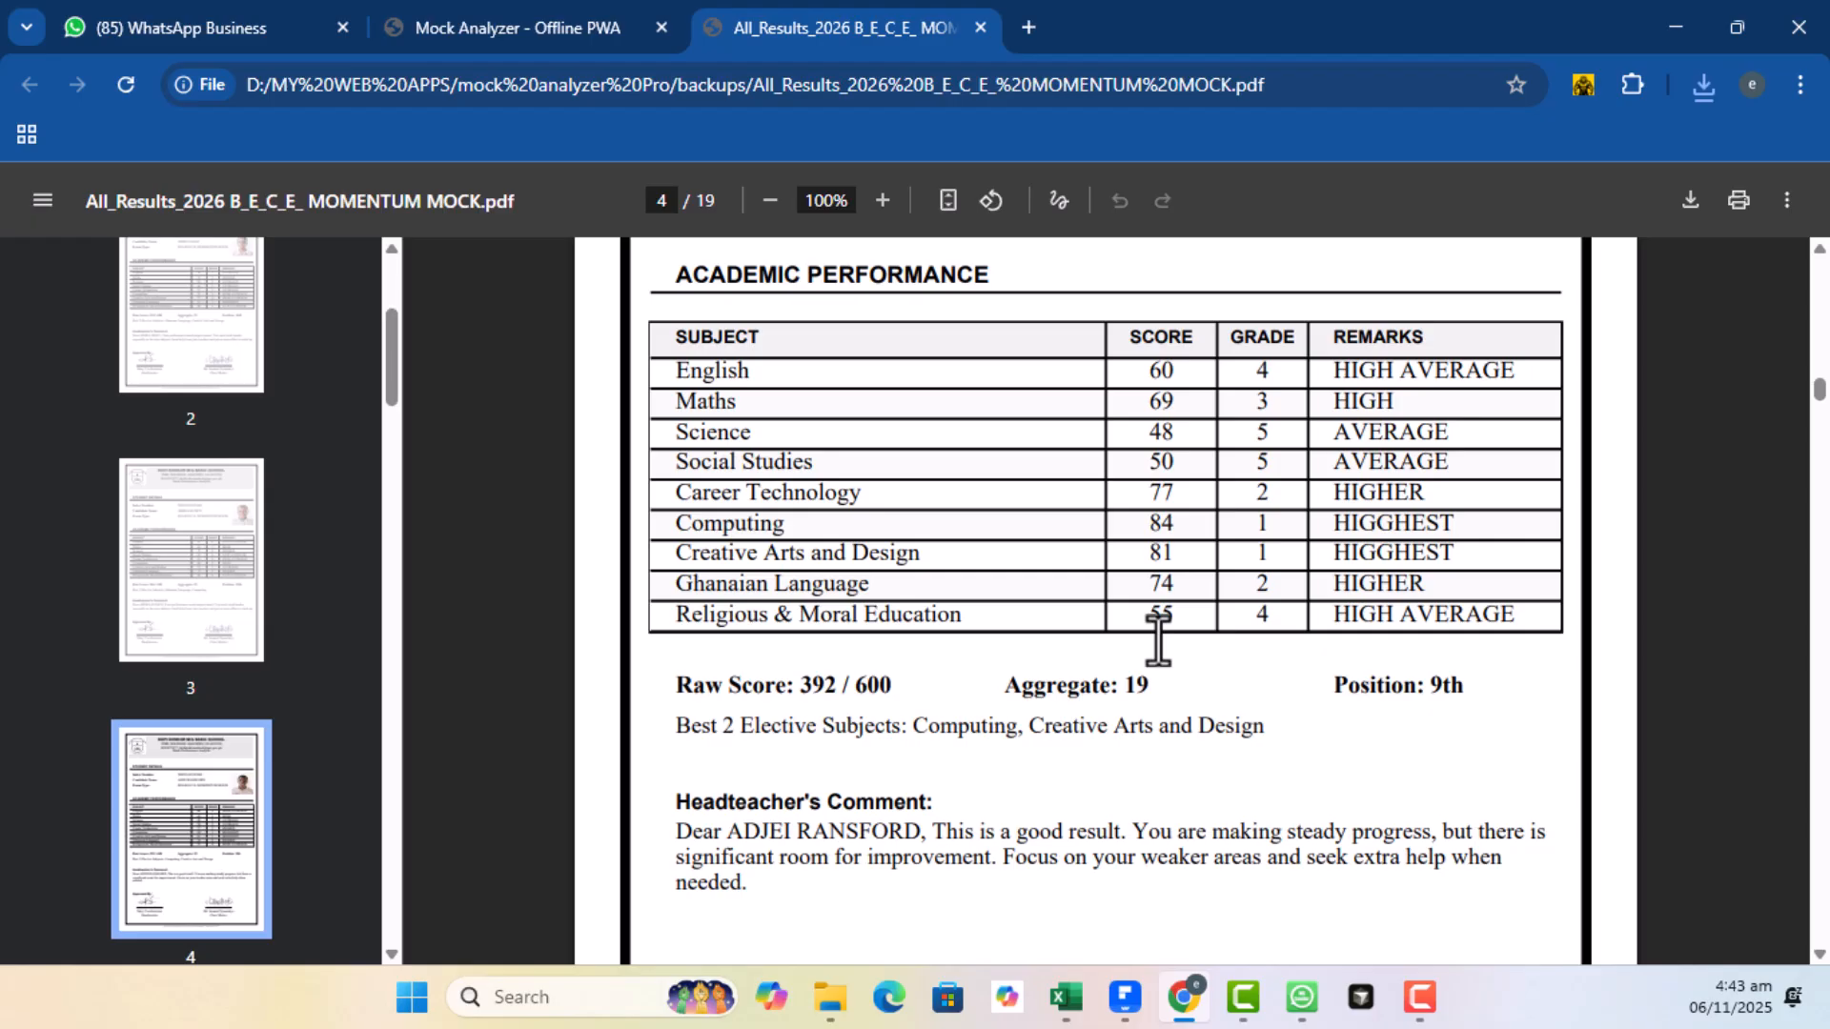
pyautogui.scroll(-20, 1140, 654)
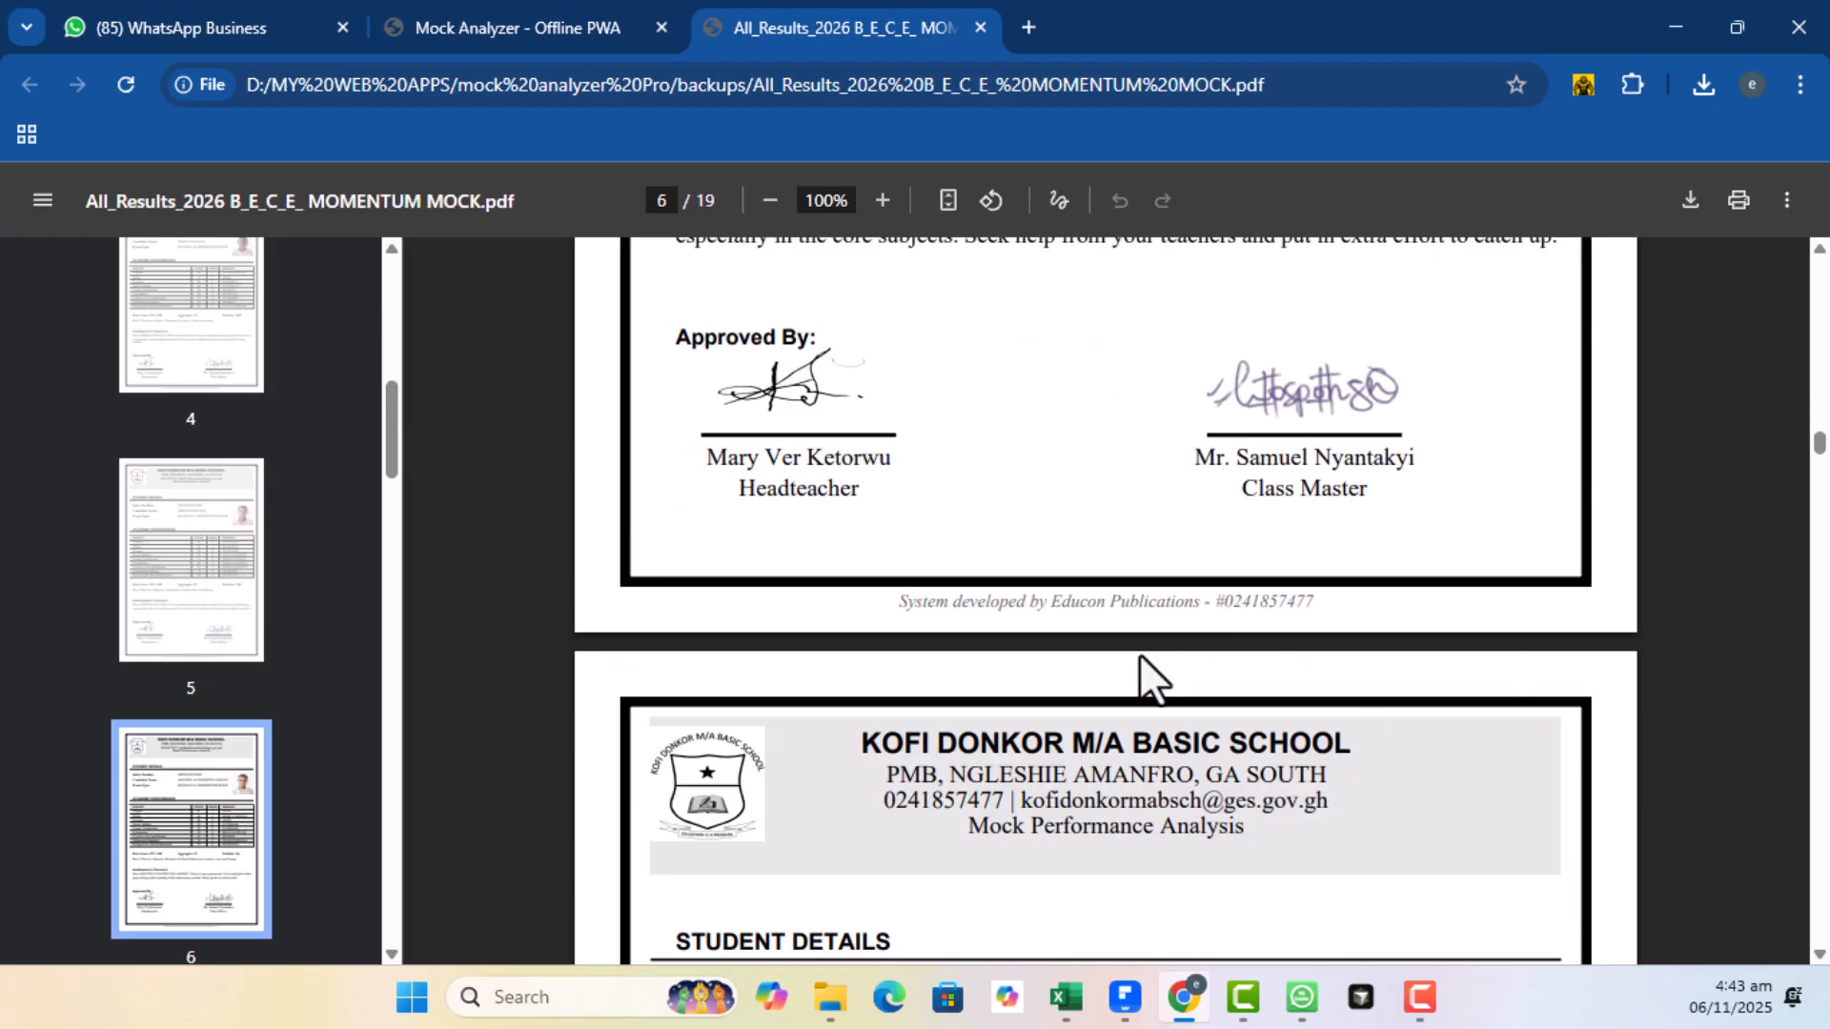
pyautogui.scroll(-8, 1122, 655)
pyautogui.scroll(20, 1092, 625)
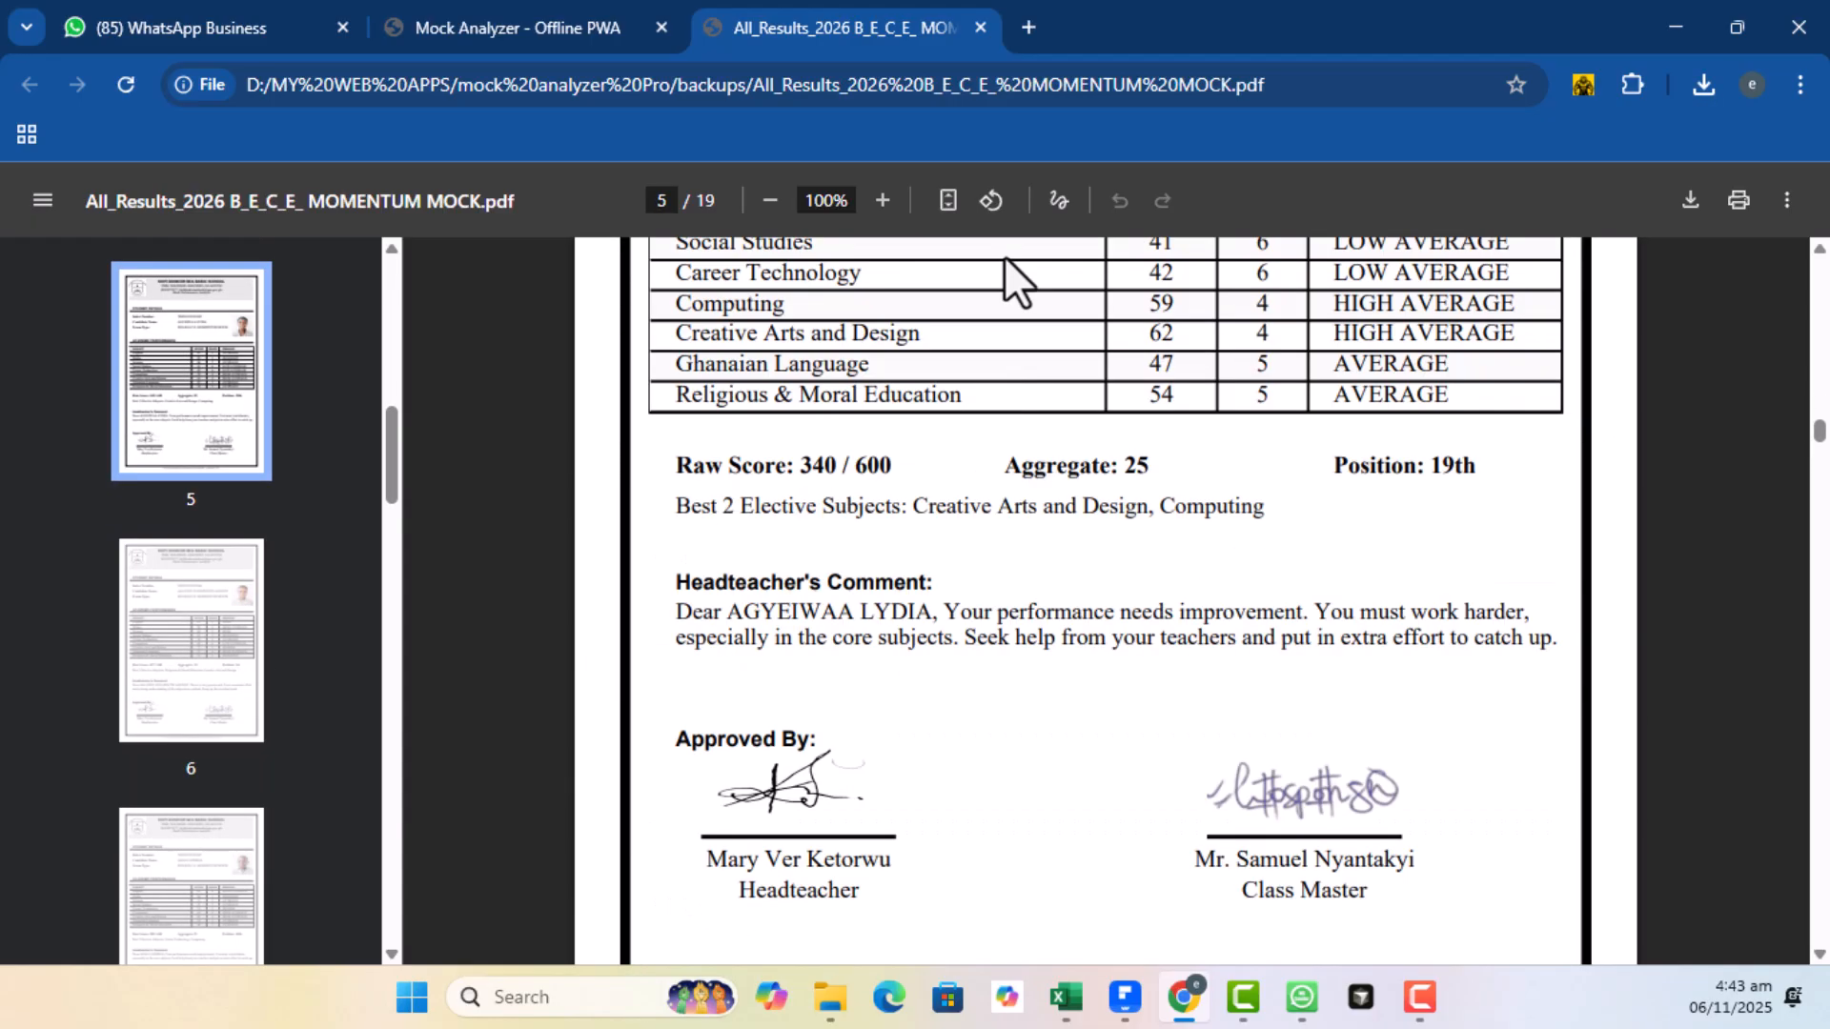
pyautogui.click(979, 29)
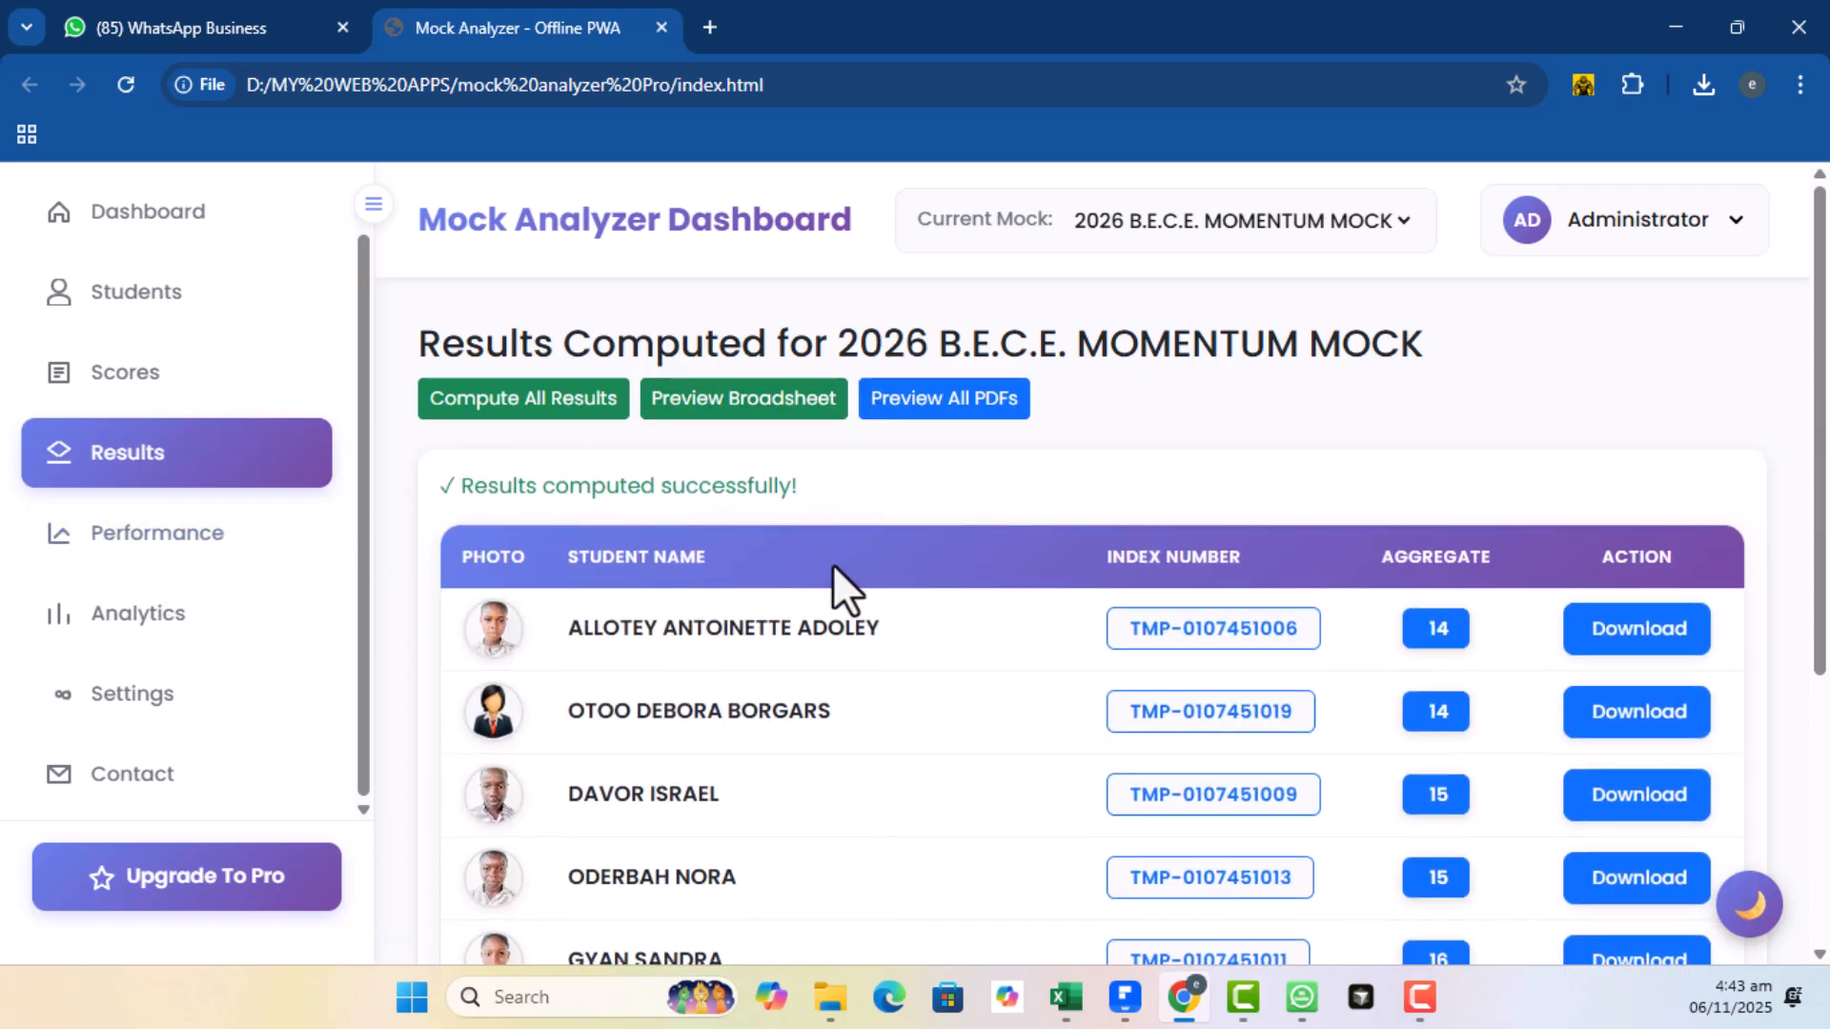
# Open the first-listed student's academic profile on the Performance page and examine the advisor feedback and the results for each mock
pyautogui.click(172, 536)
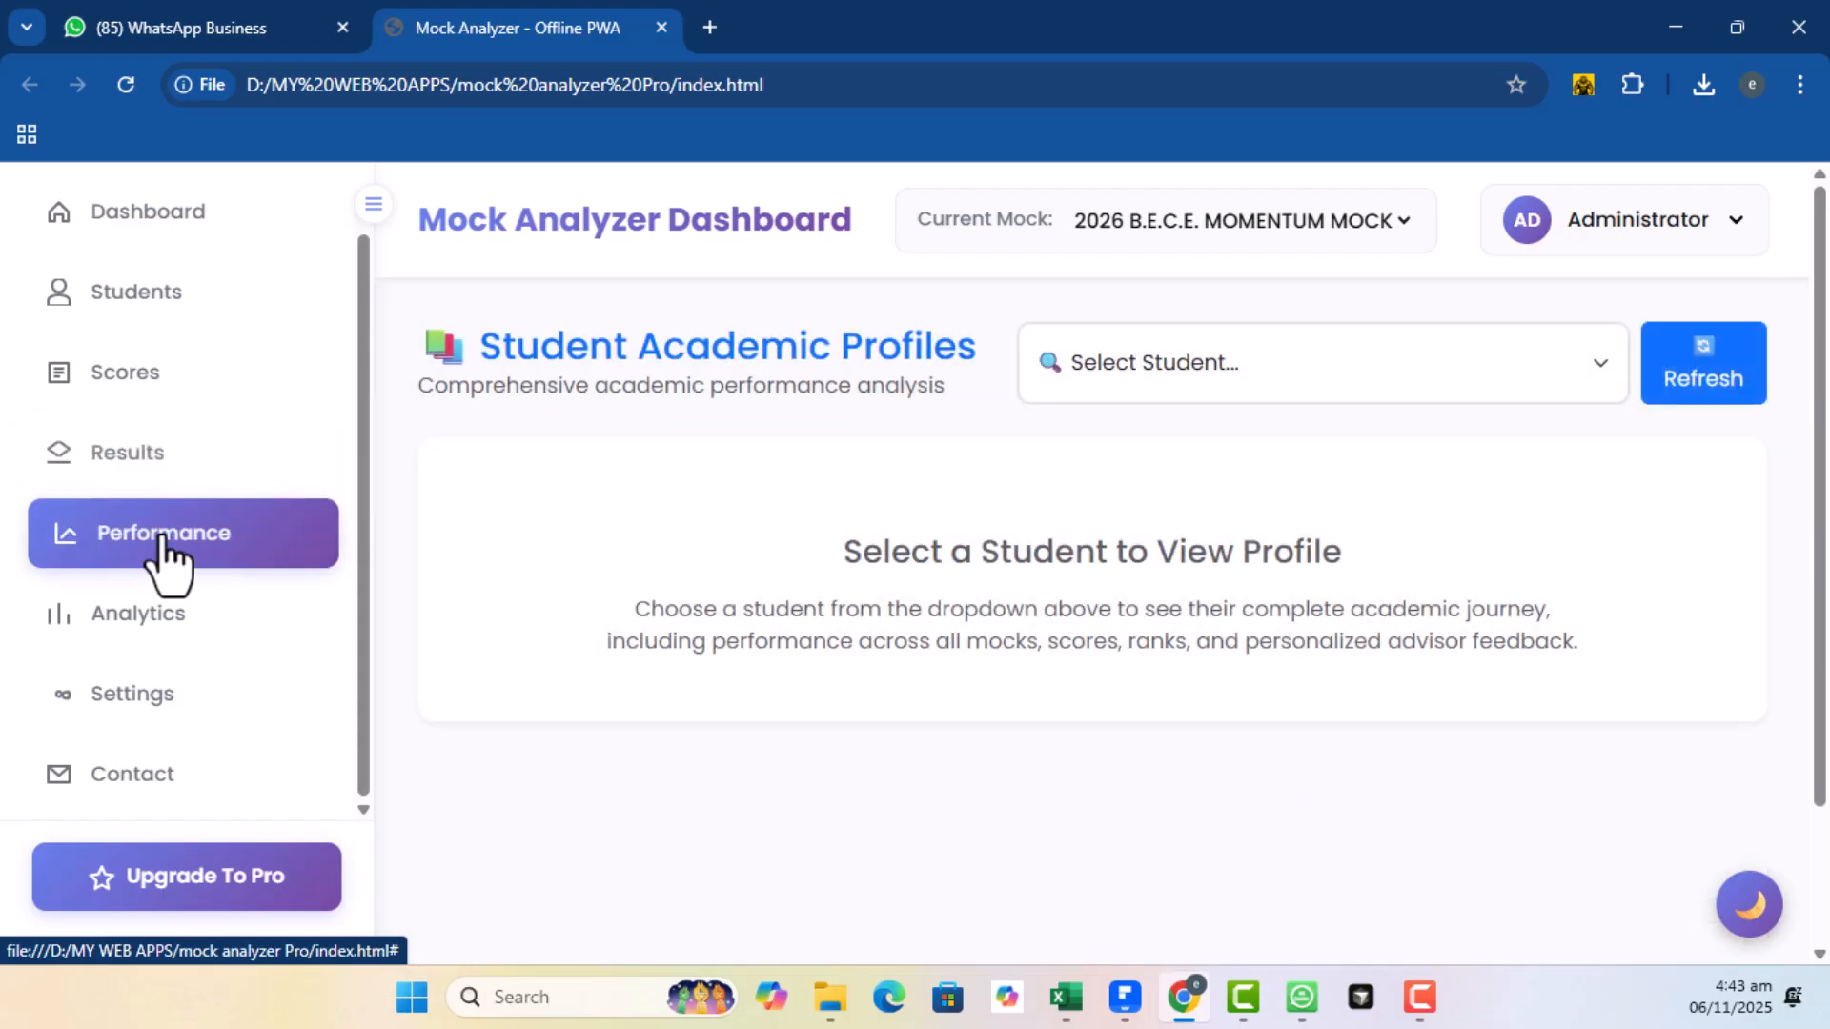
pyautogui.click(1330, 364)
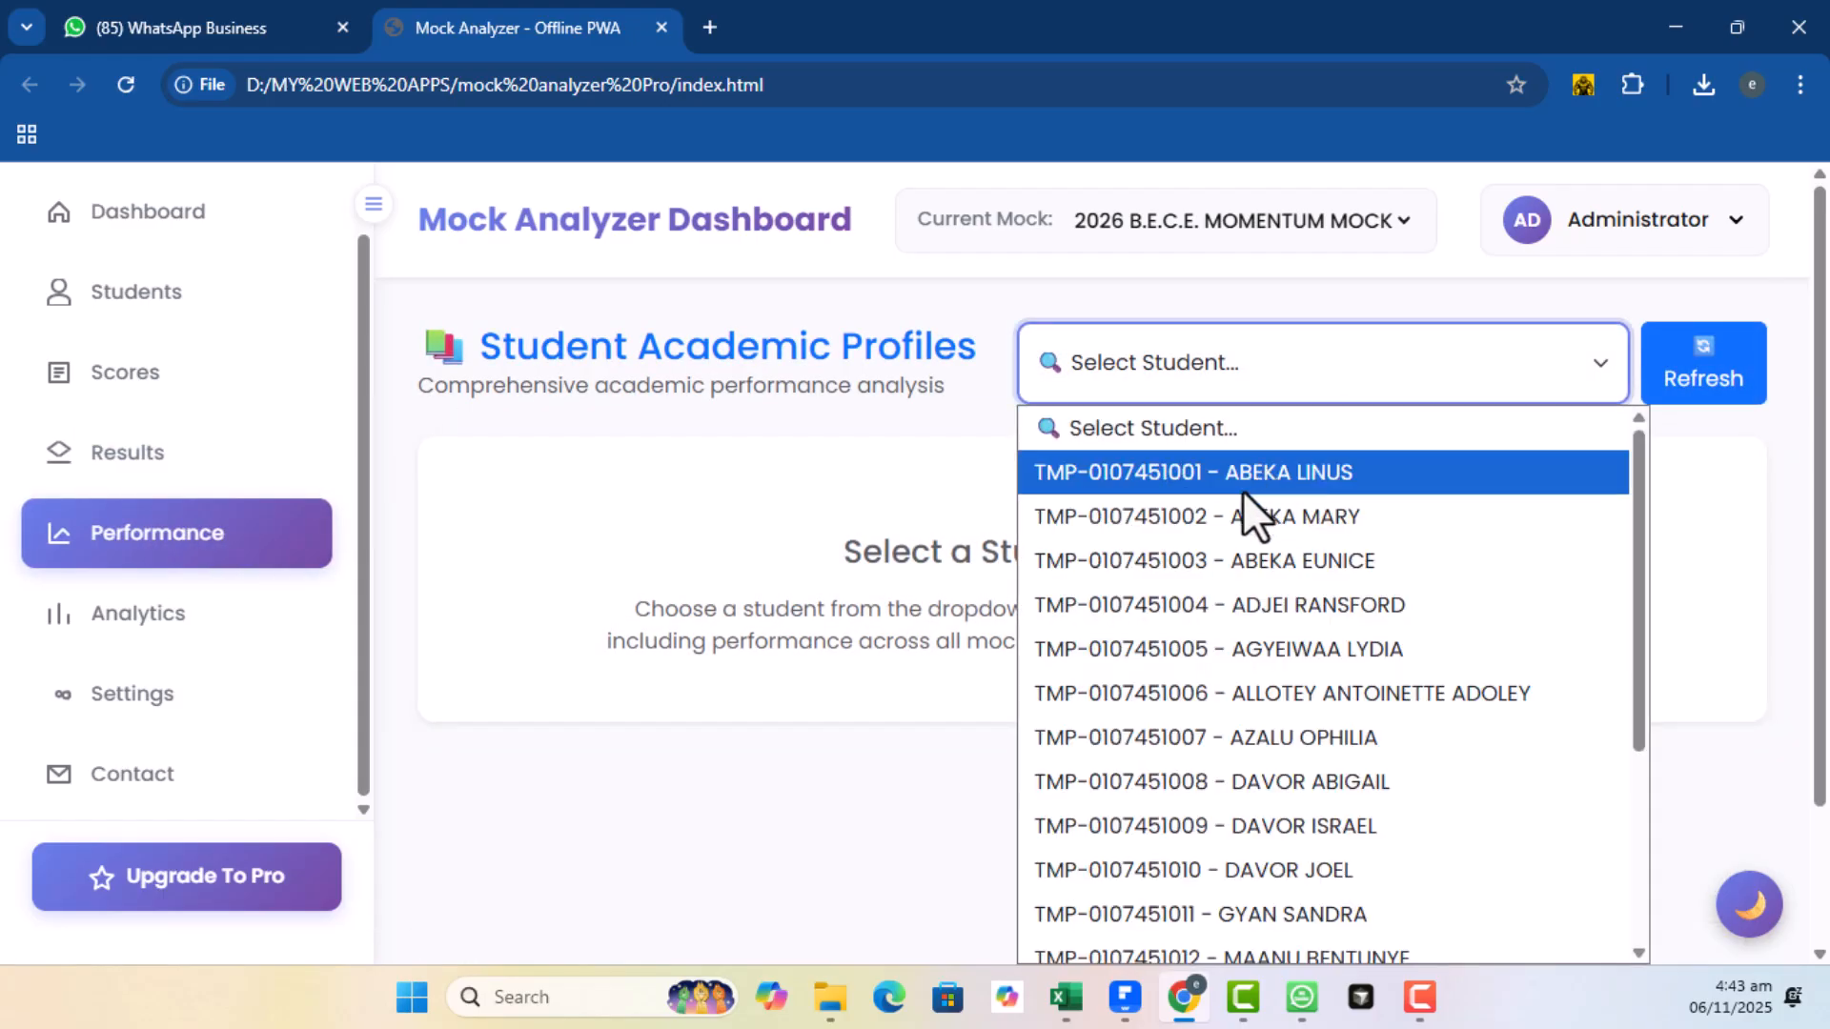
pyautogui.click(1242, 477)
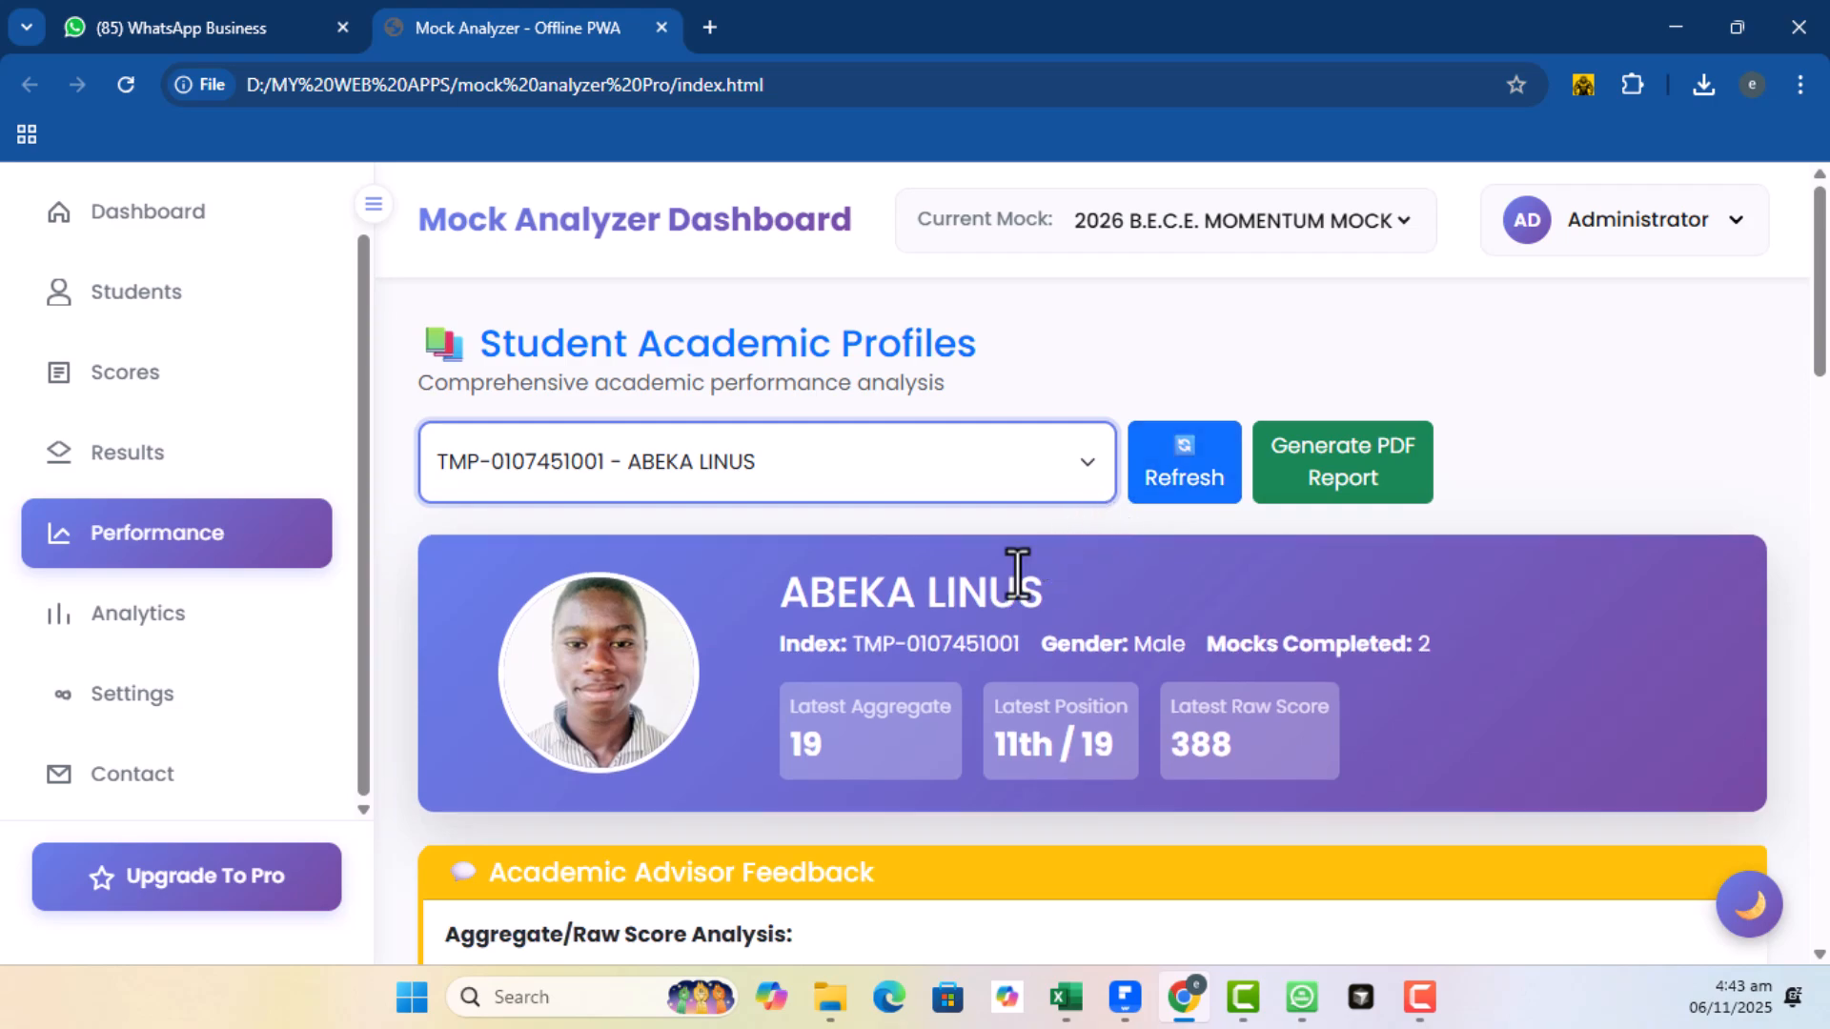
pyautogui.scroll(-5, 1017, 575)
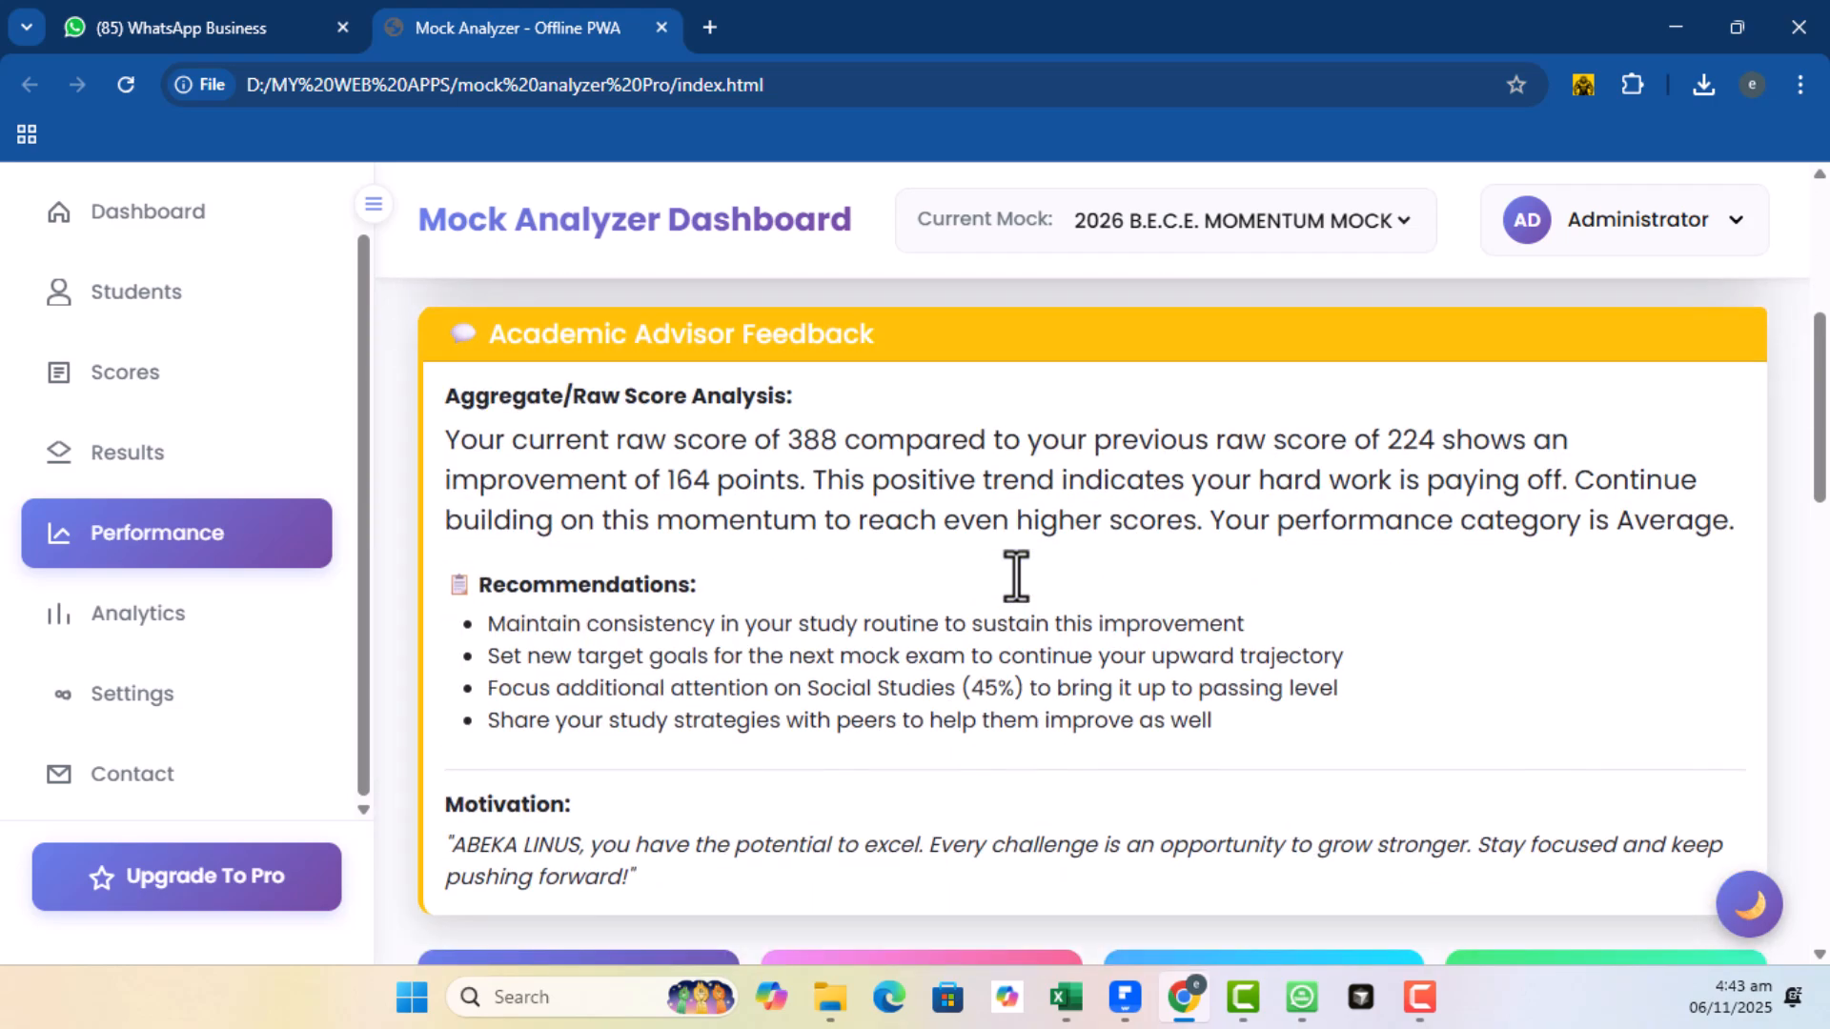
pyautogui.scroll(3, 1016, 576)
pyautogui.scroll(-8, 1018, 570)
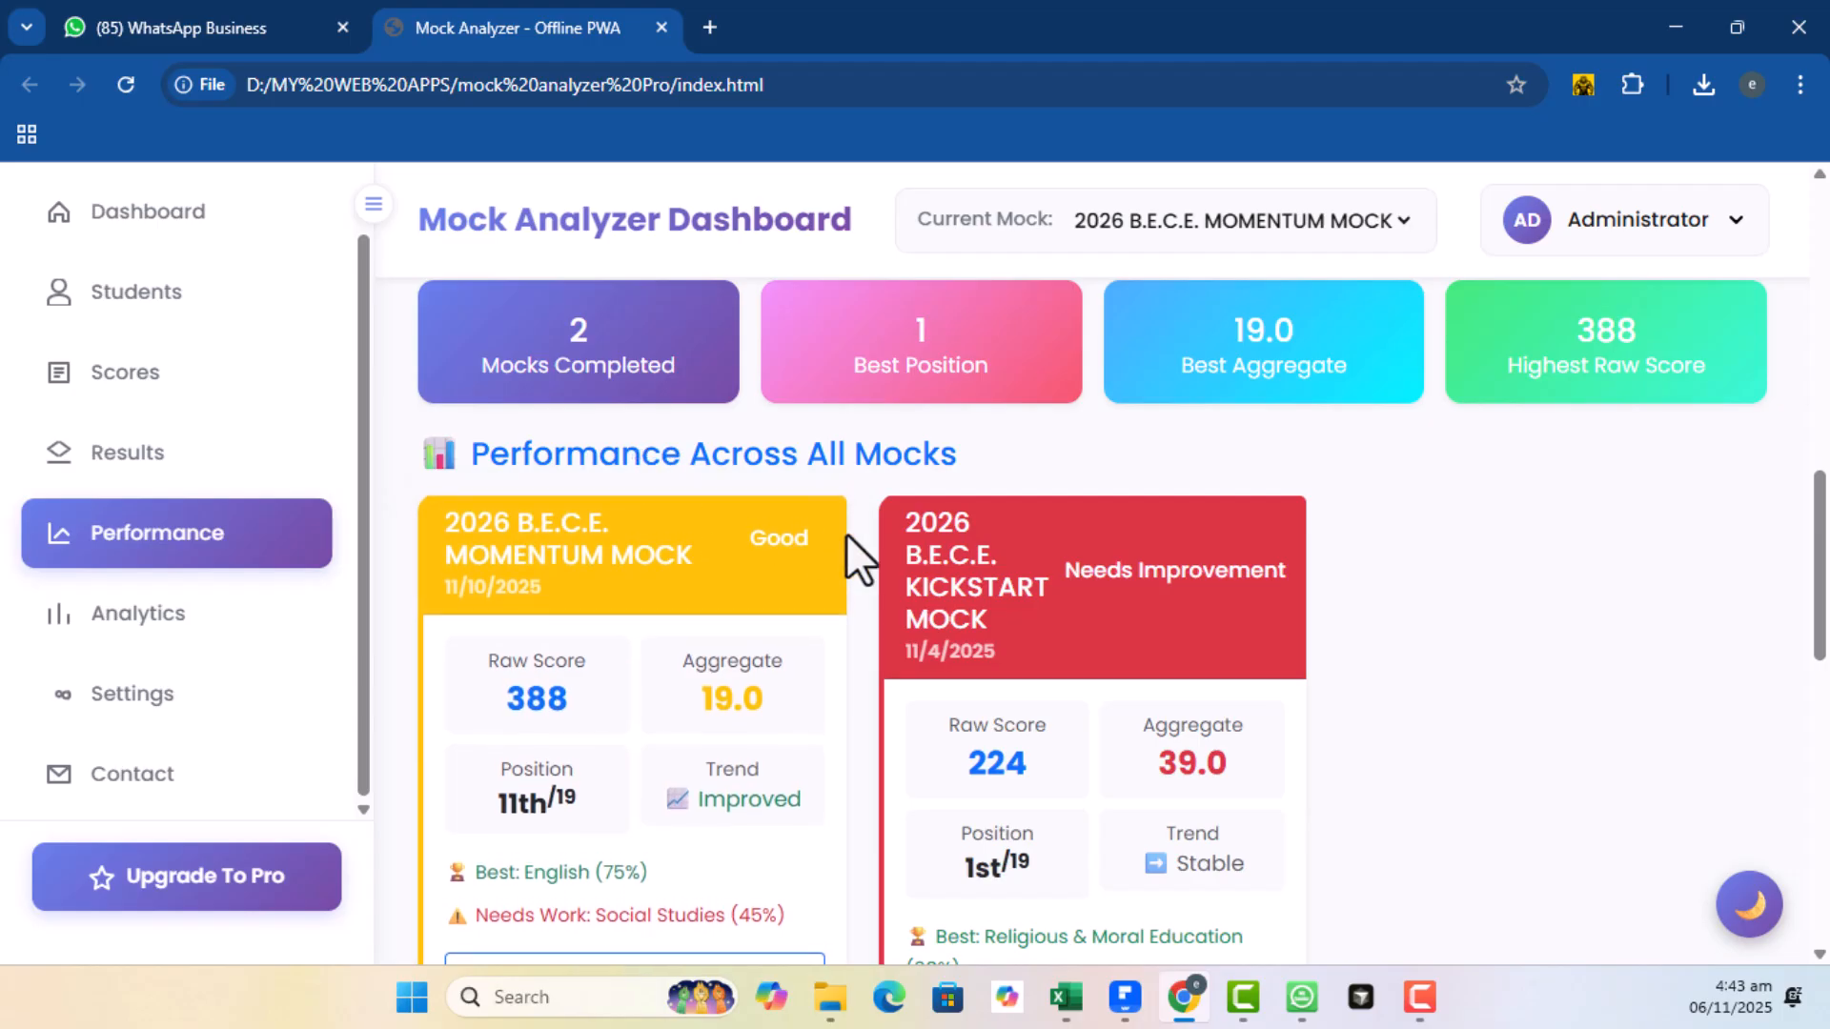
pyautogui.scroll(-2, 846, 536)
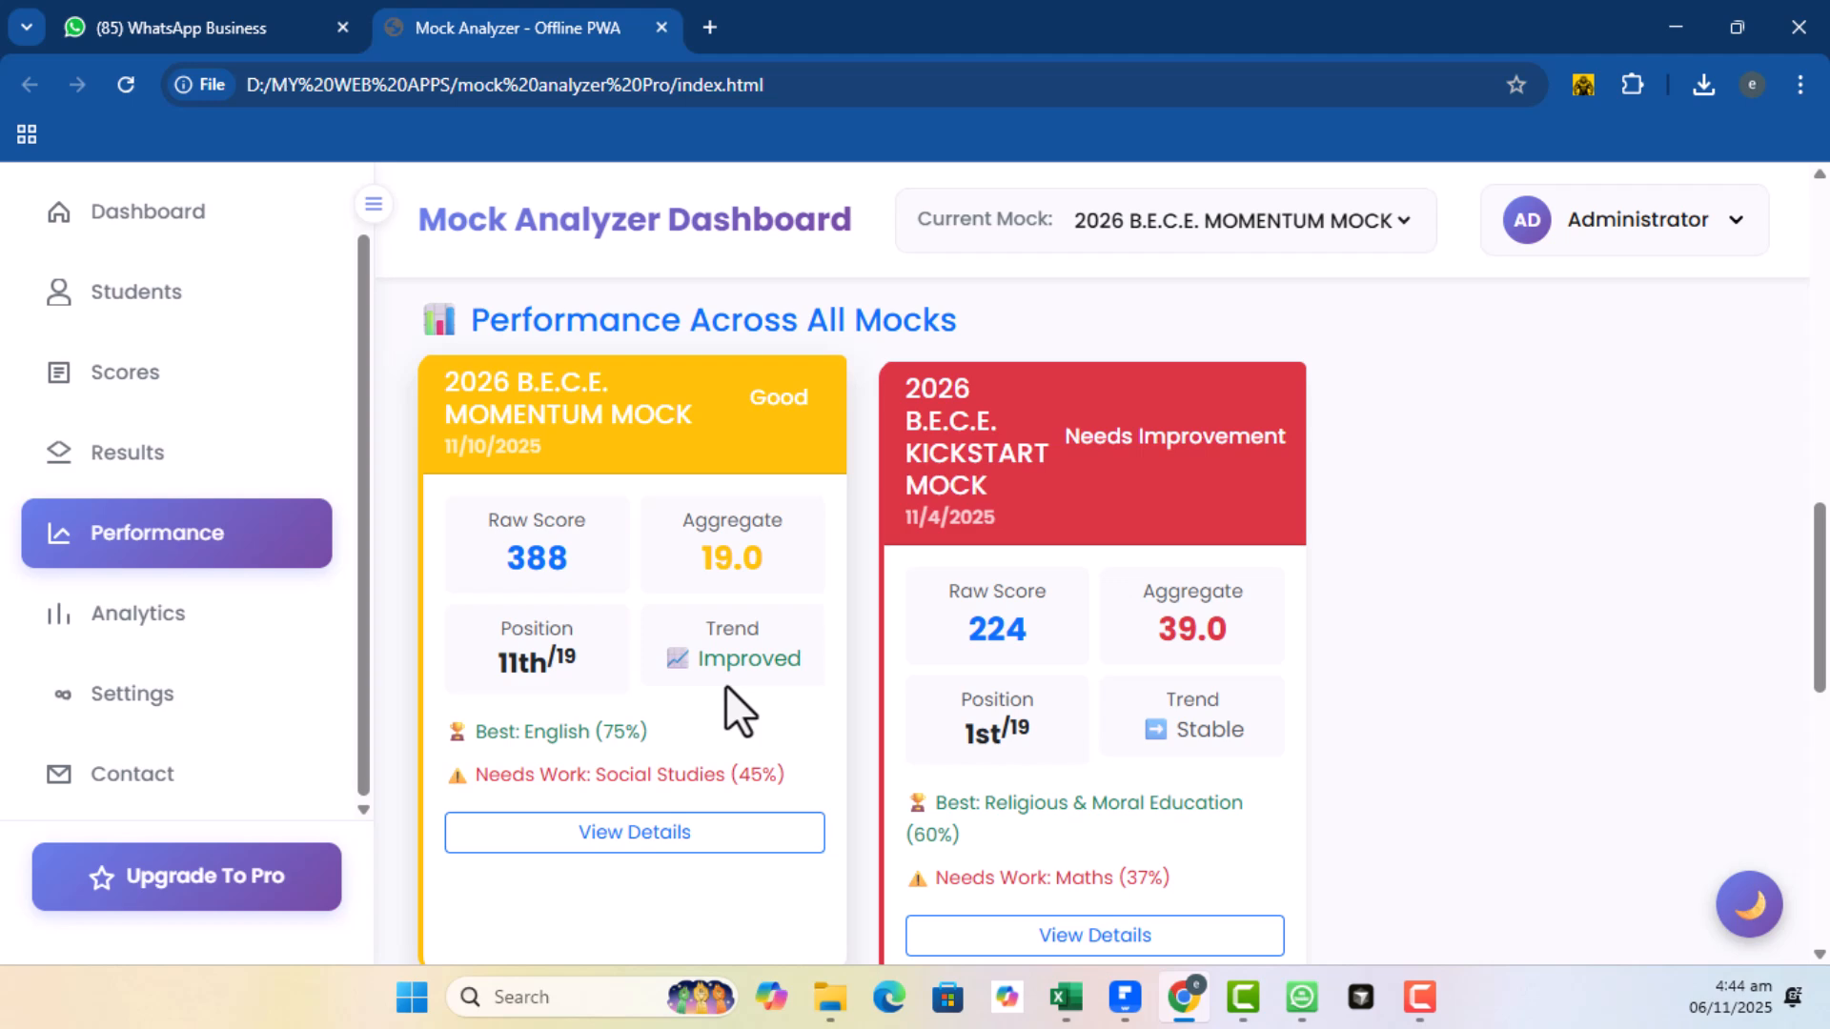
pyautogui.scroll(10, 707, 709)
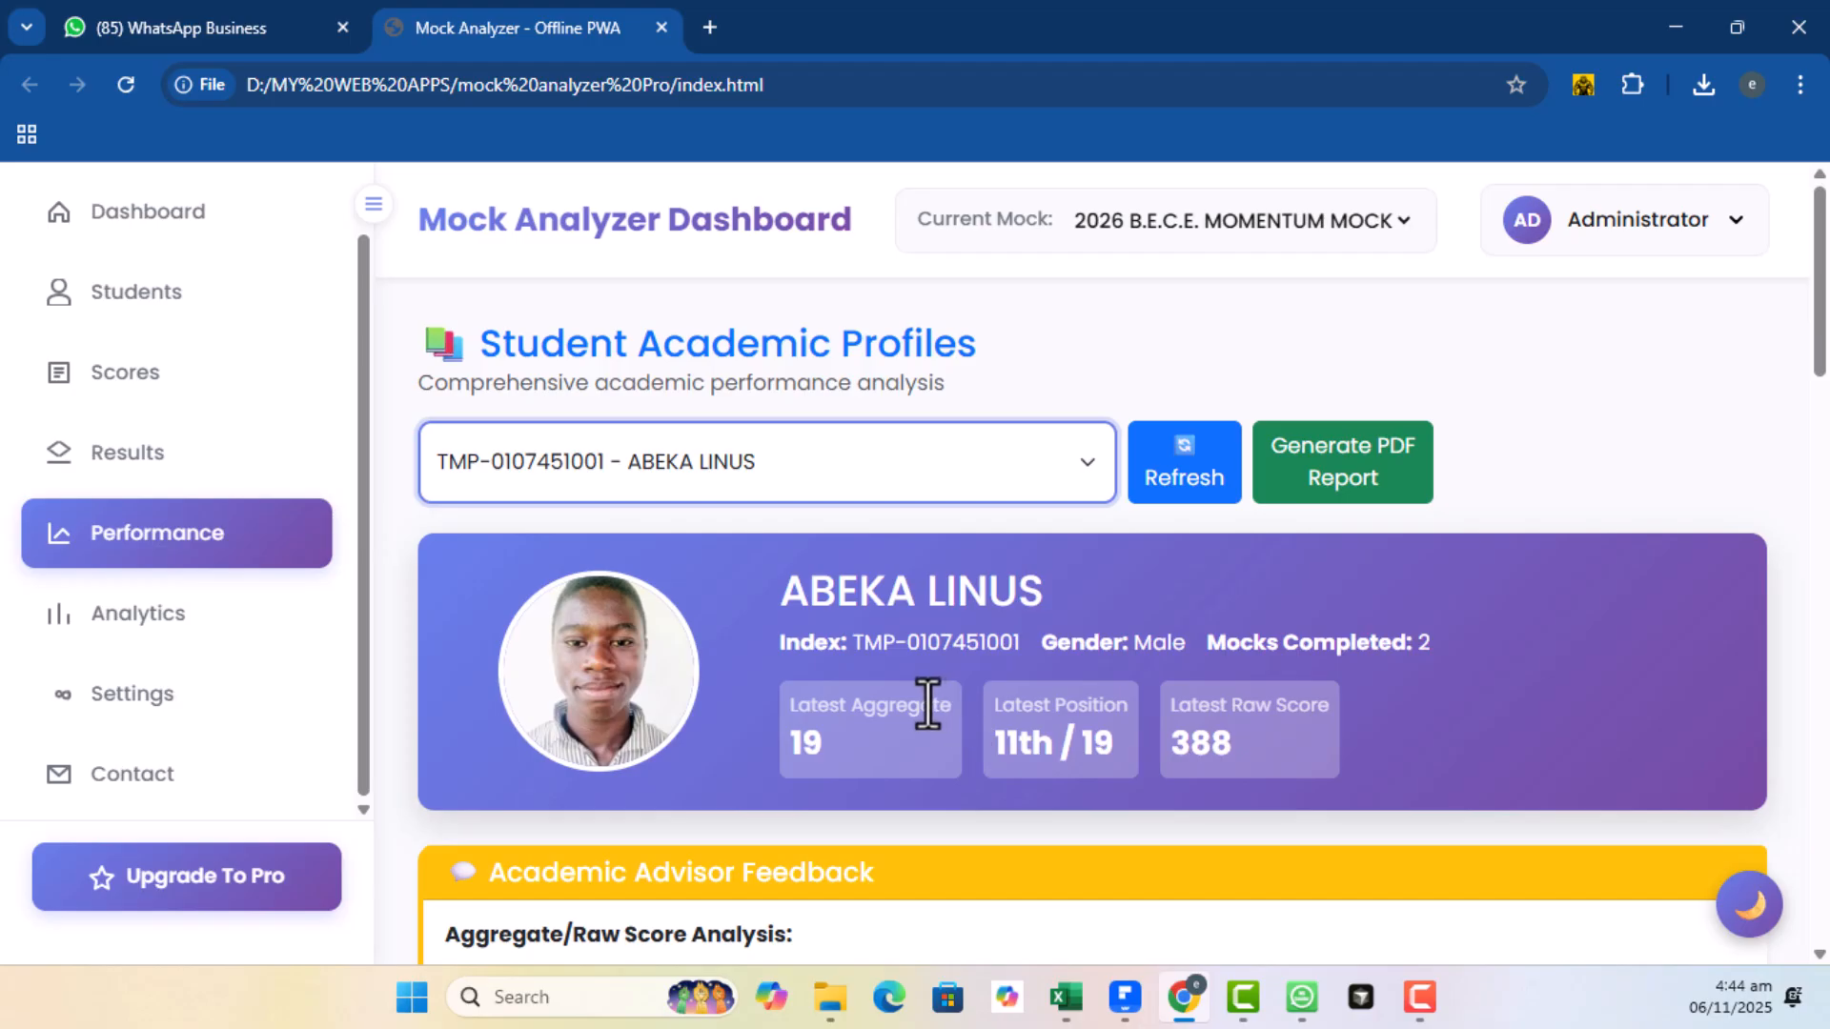
# Examine the student's Graphical Performance Comparison chart of aggregate and raw score for the KICKSTART and MOMENTUM mocks
pyautogui.scroll(-12, 927, 705)
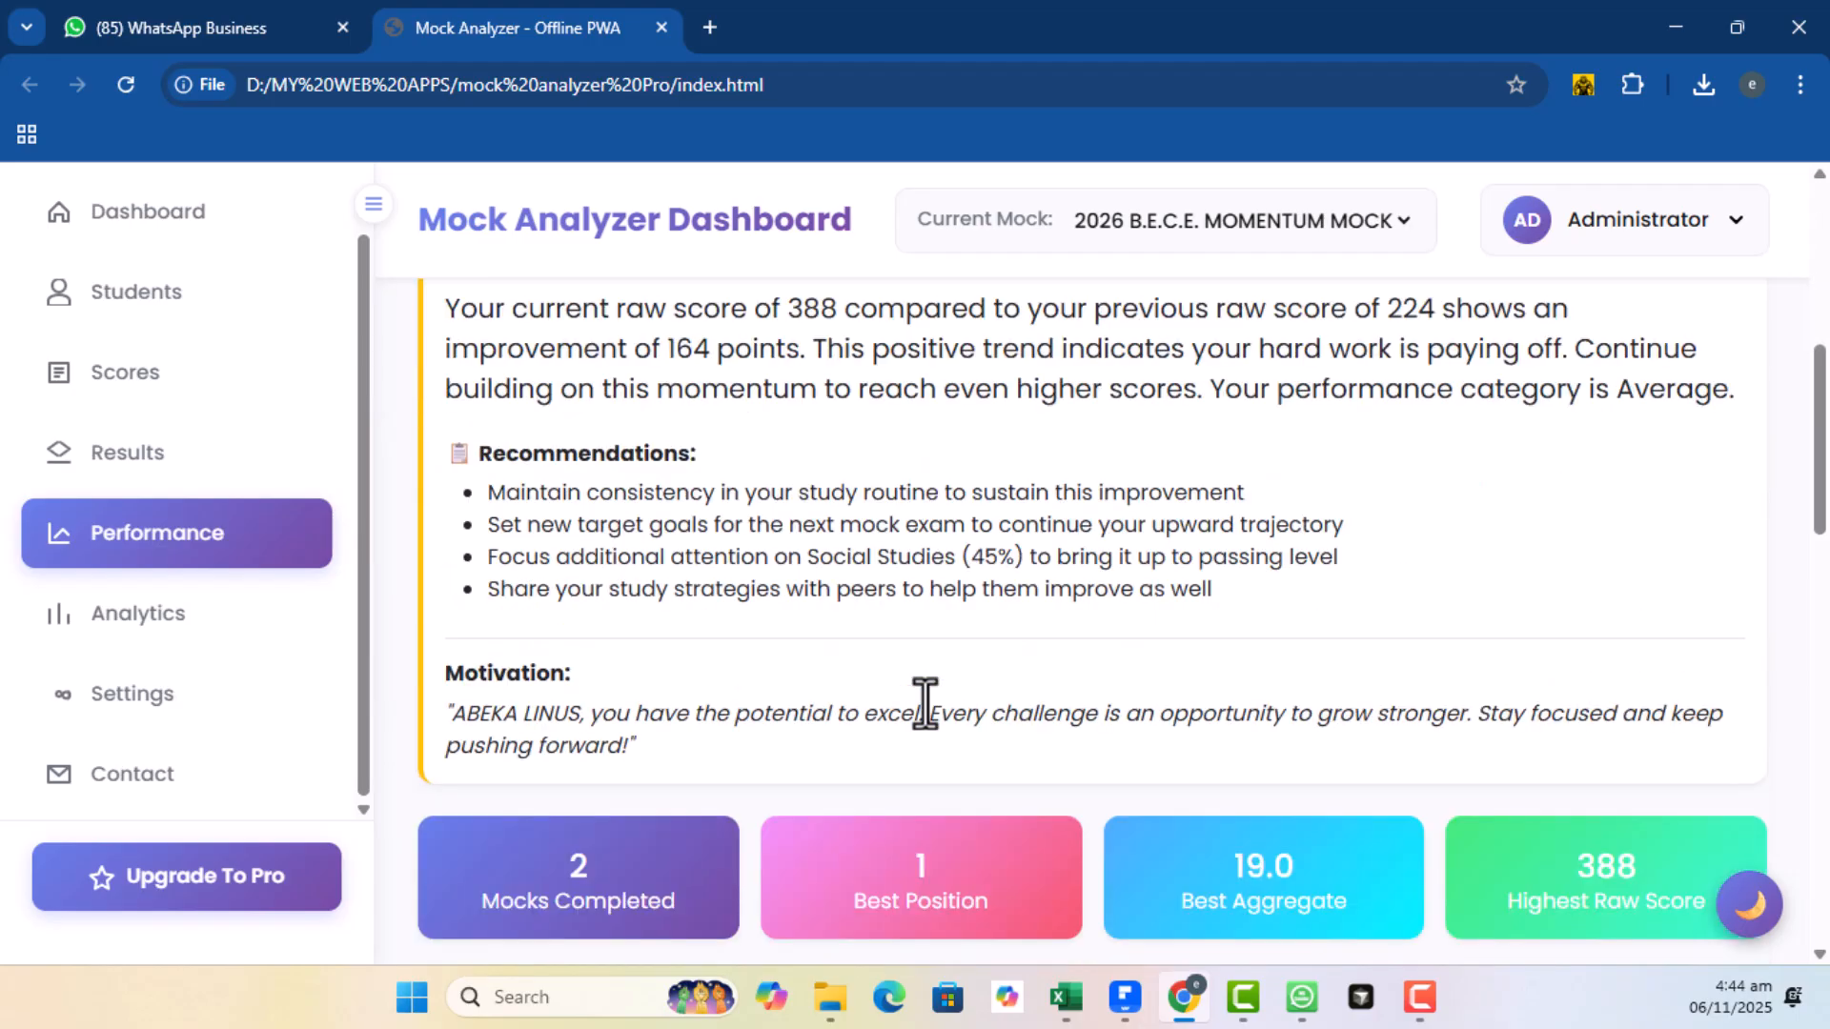
pyautogui.scroll(-4, 924, 703)
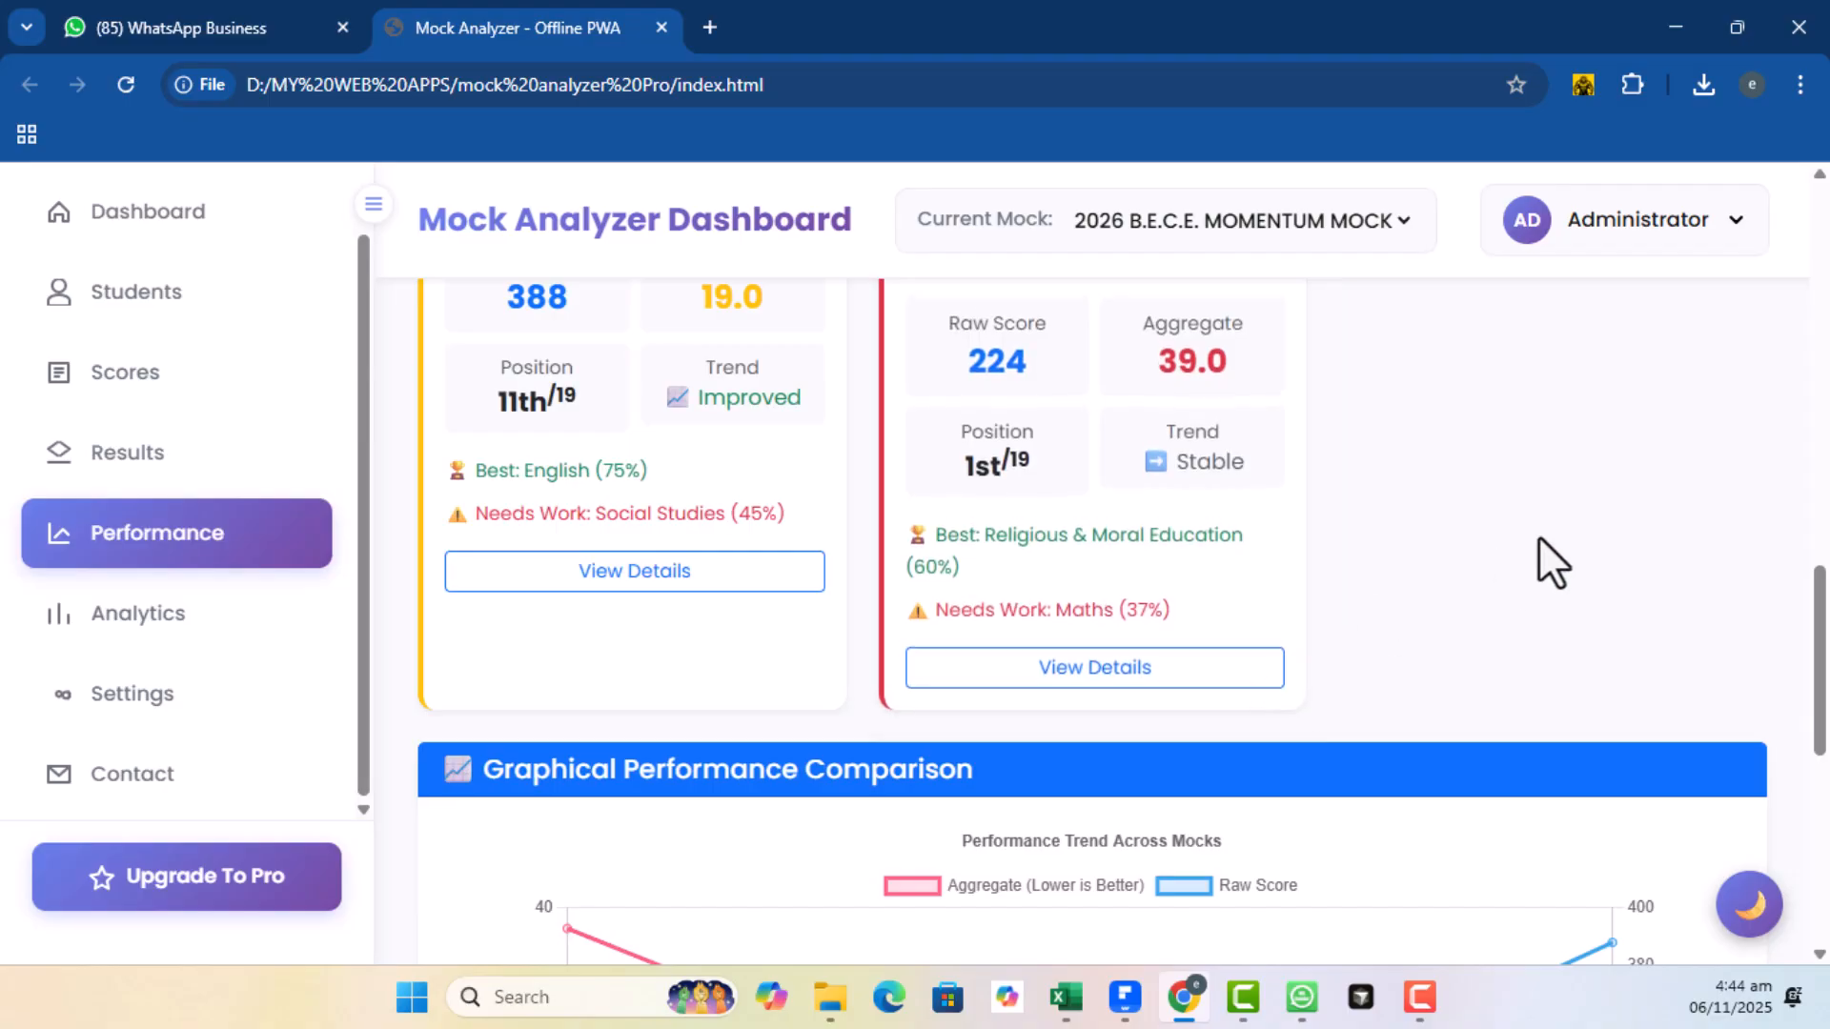
pyautogui.scroll(-5, 1118, 658)
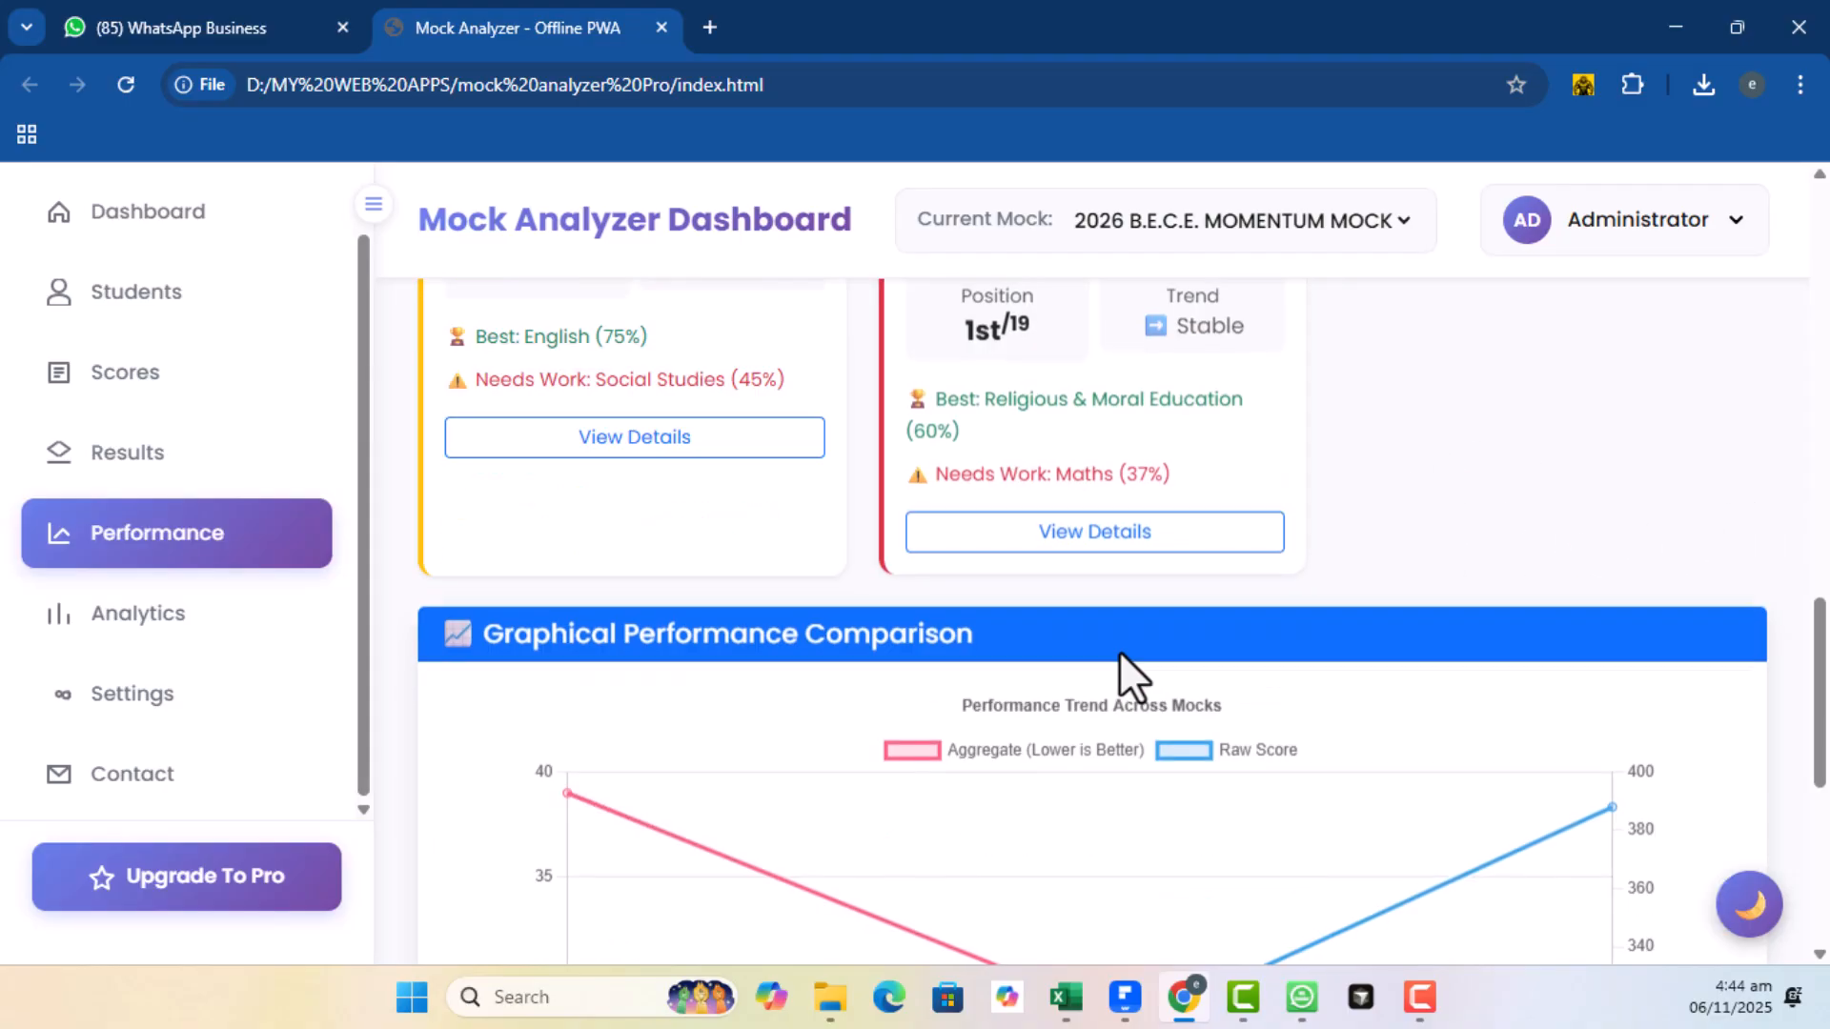
pyautogui.scroll(1, 1041, 682)
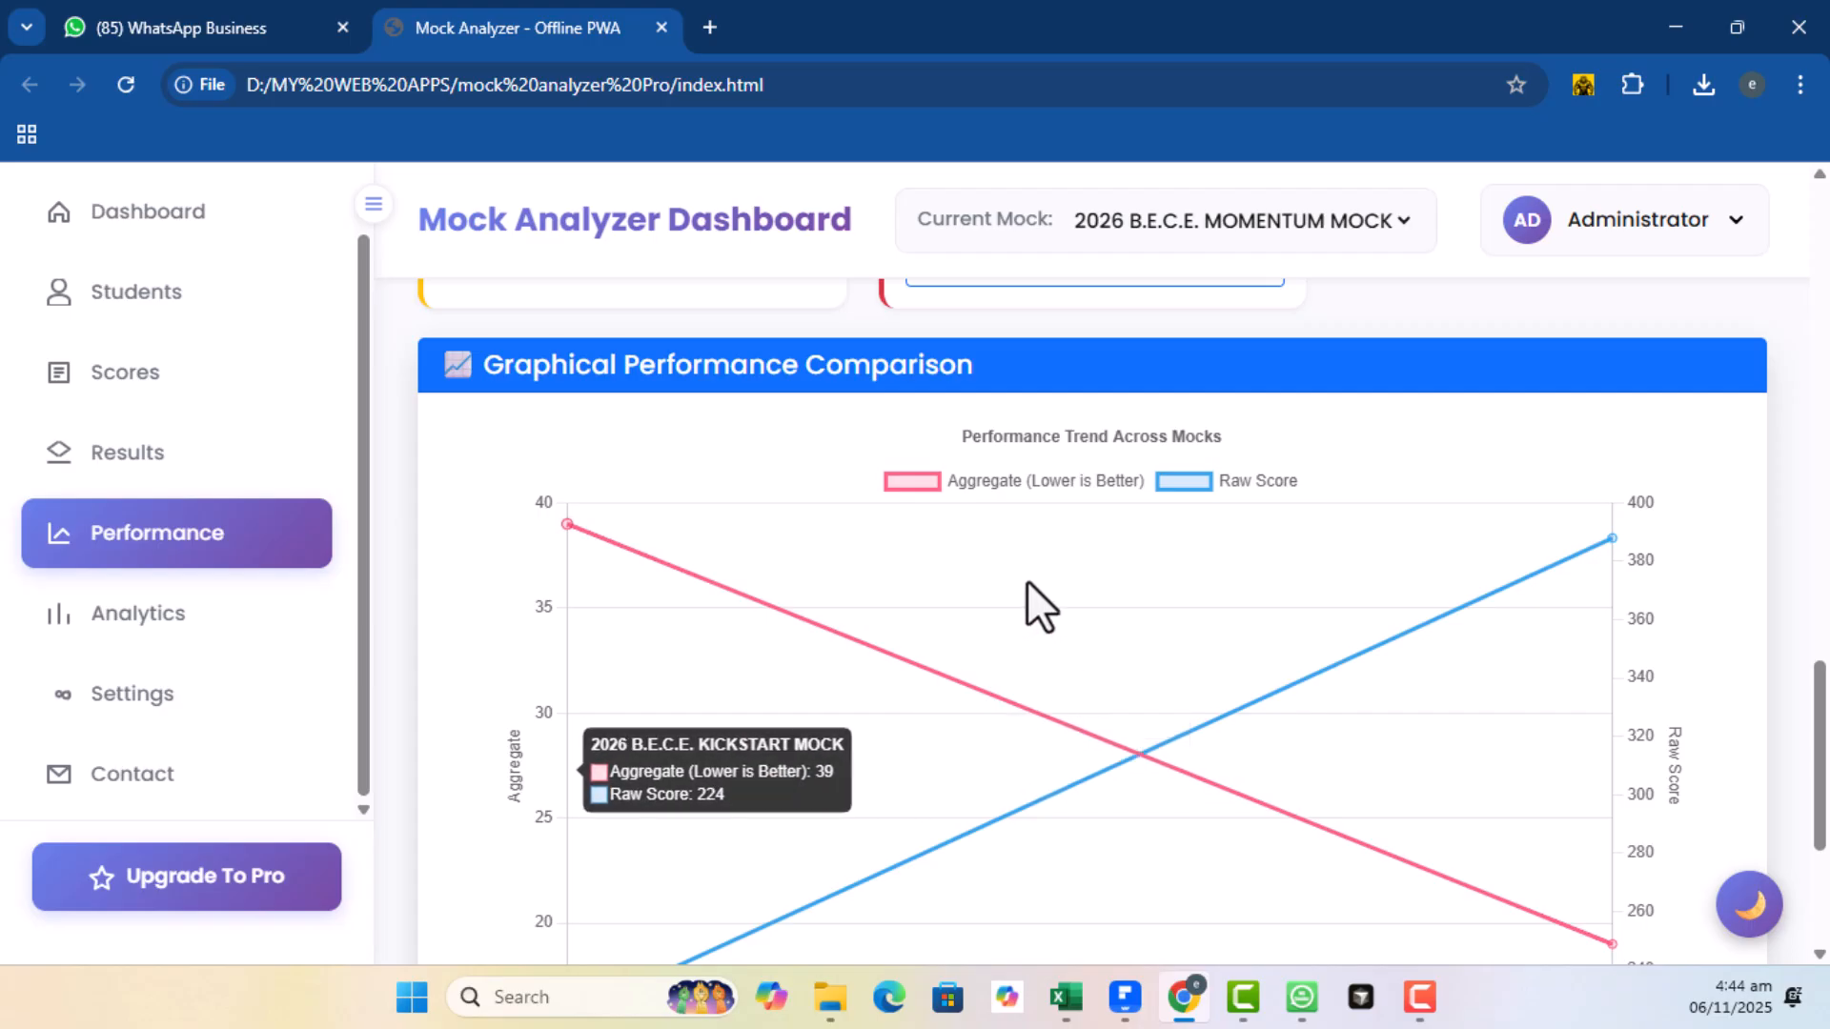
pyautogui.scroll(-4, 1432, 737)
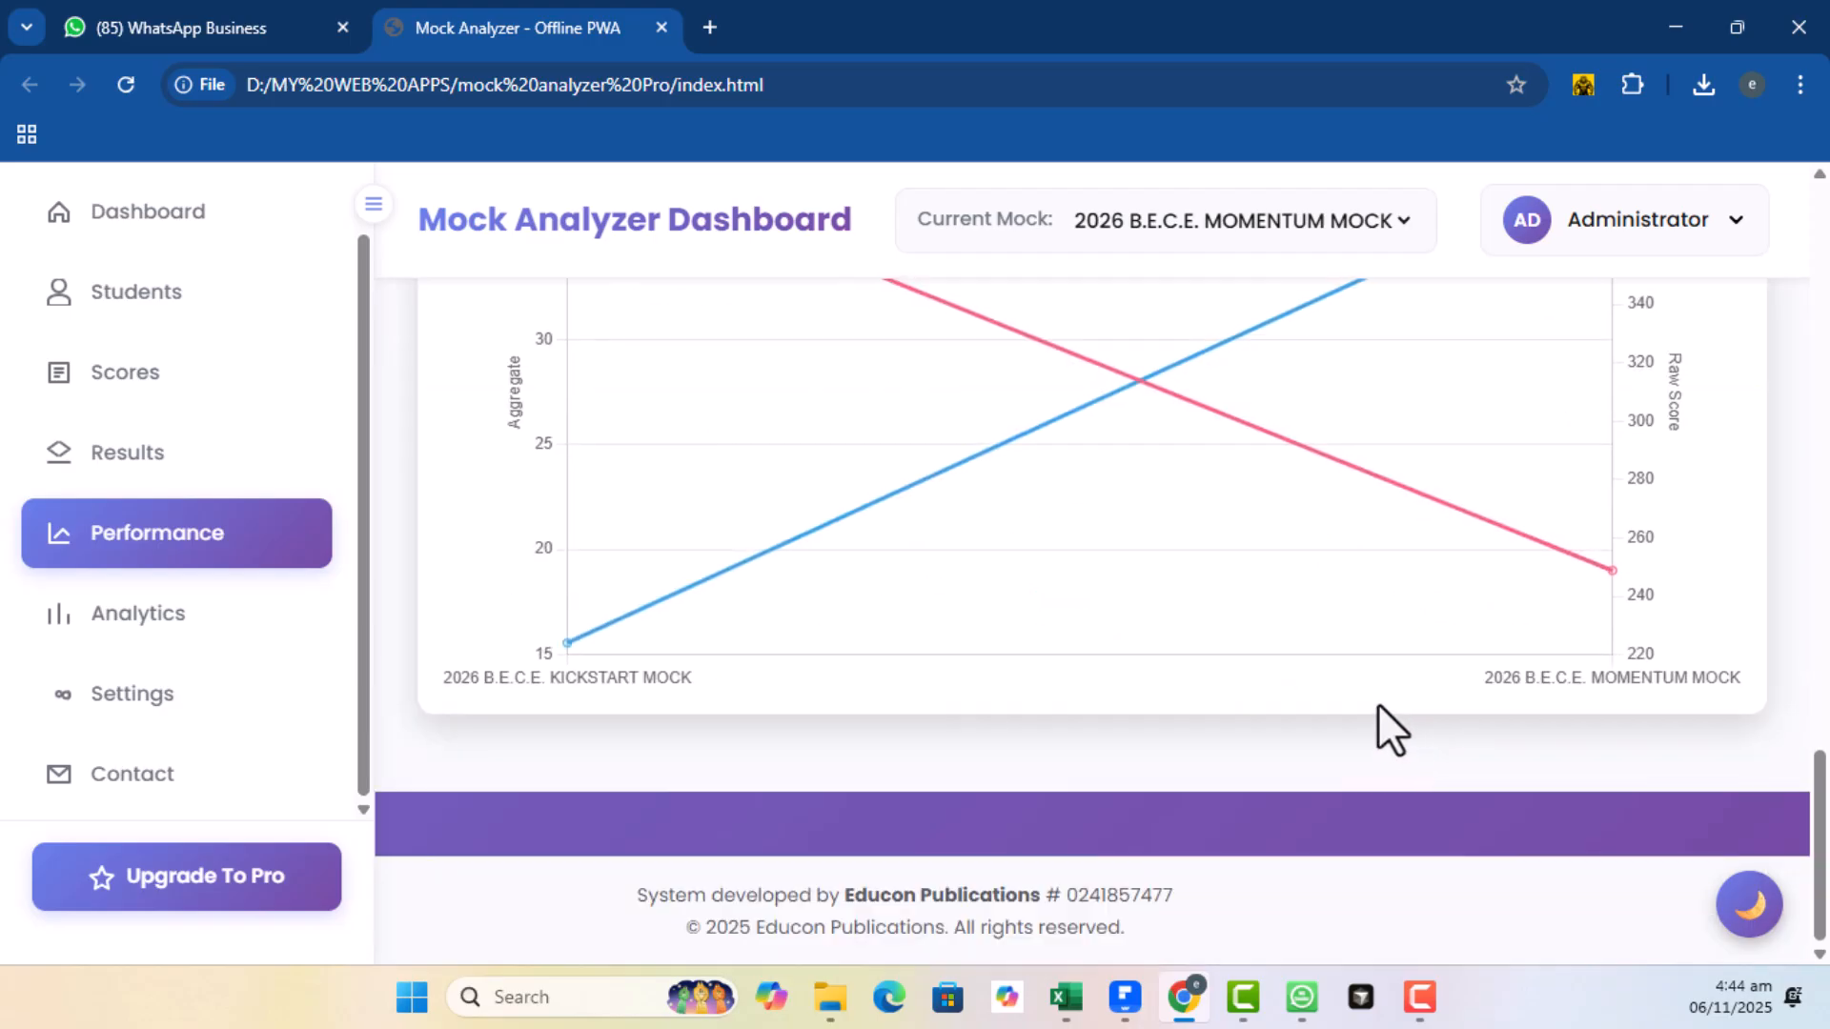
pyautogui.scroll(3, 1376, 703)
pyautogui.scroll(-3, 1429, 715)
pyautogui.scroll(1, 1106, 515)
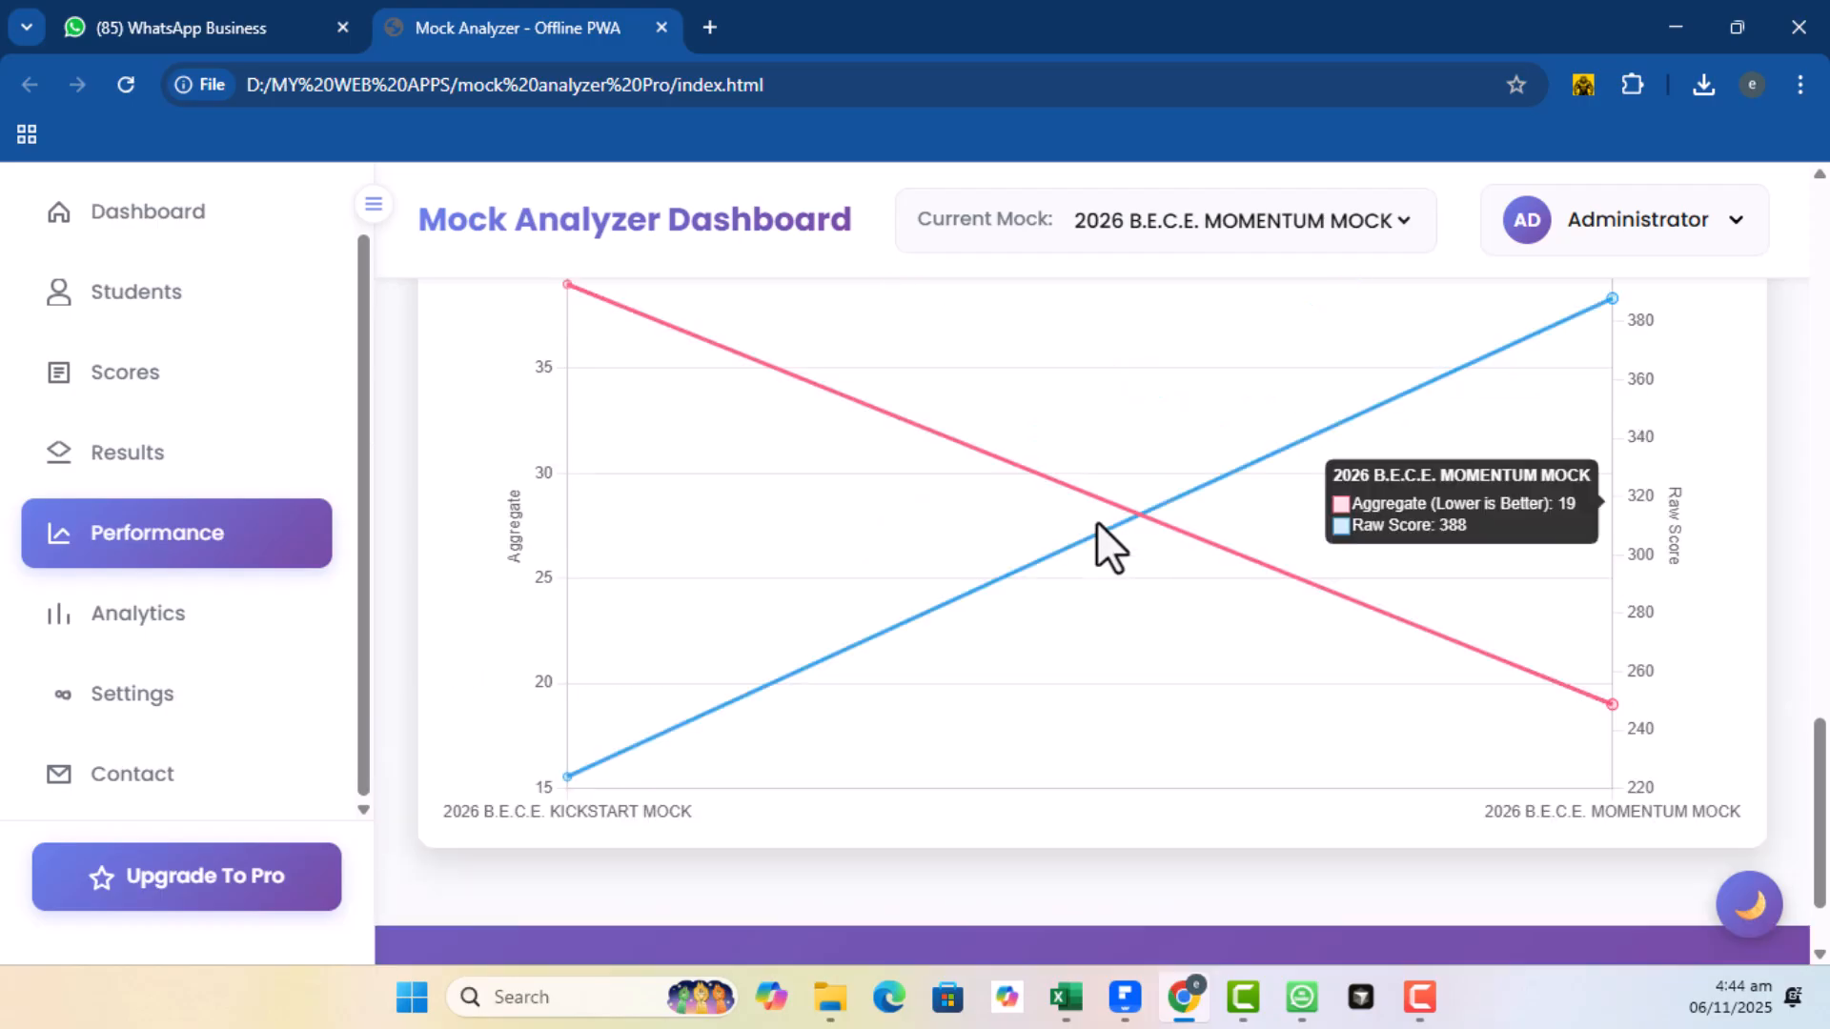
pyautogui.scroll(10, 1096, 520)
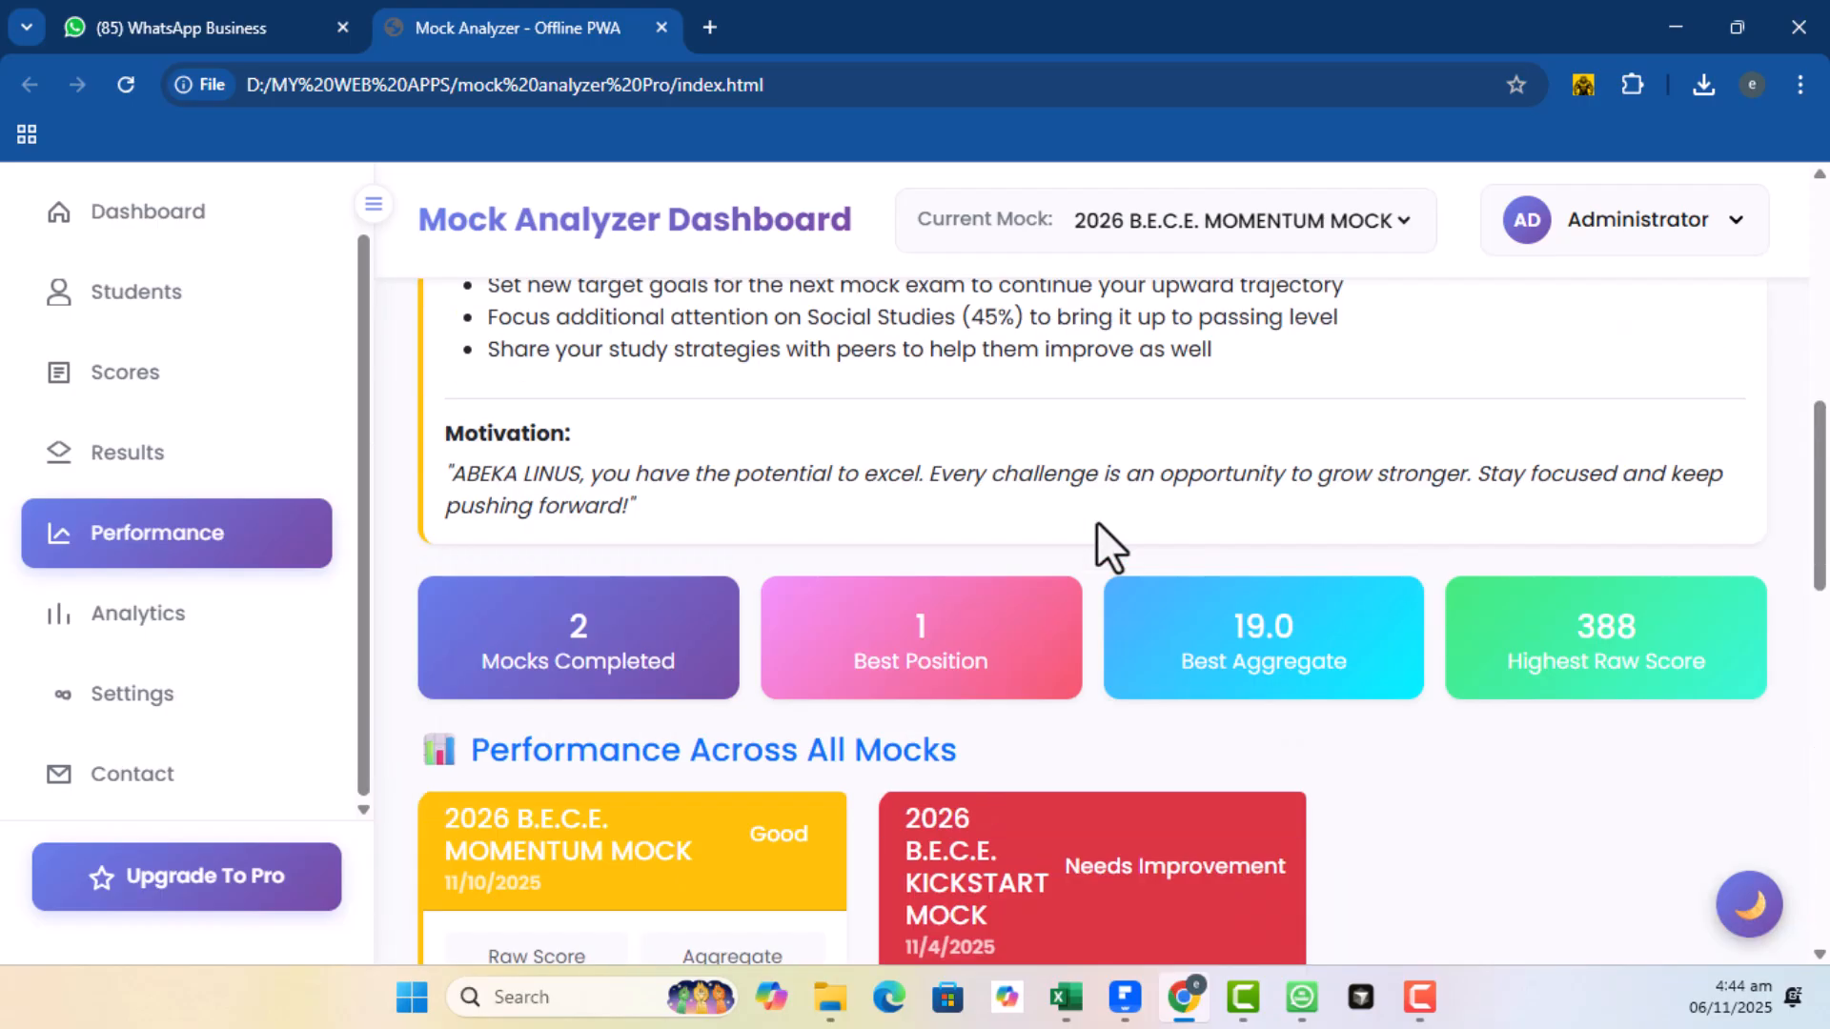
# Switch the Student Academic Profiles view to the student with the index ending in 007 and look through the profile down to the comparison chart
pyautogui.scroll(10, 1096, 522)
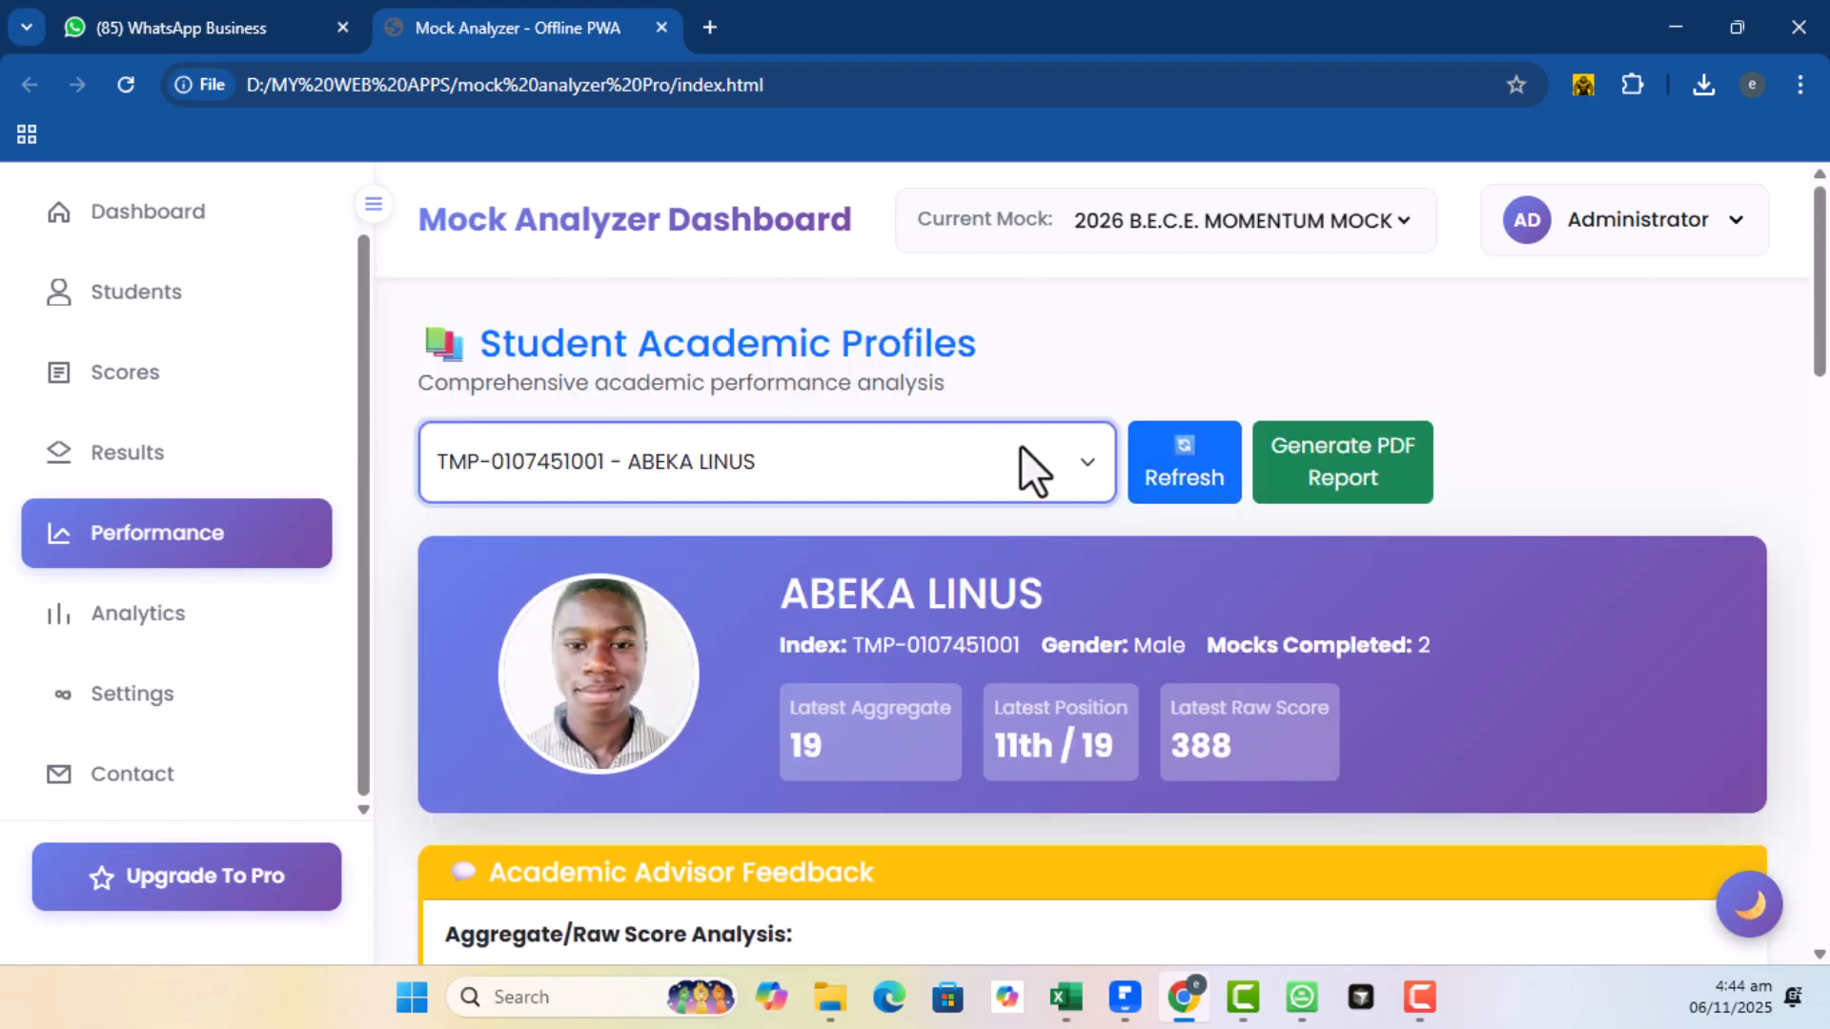
pyautogui.click(1020, 444)
pyautogui.click(688, 844)
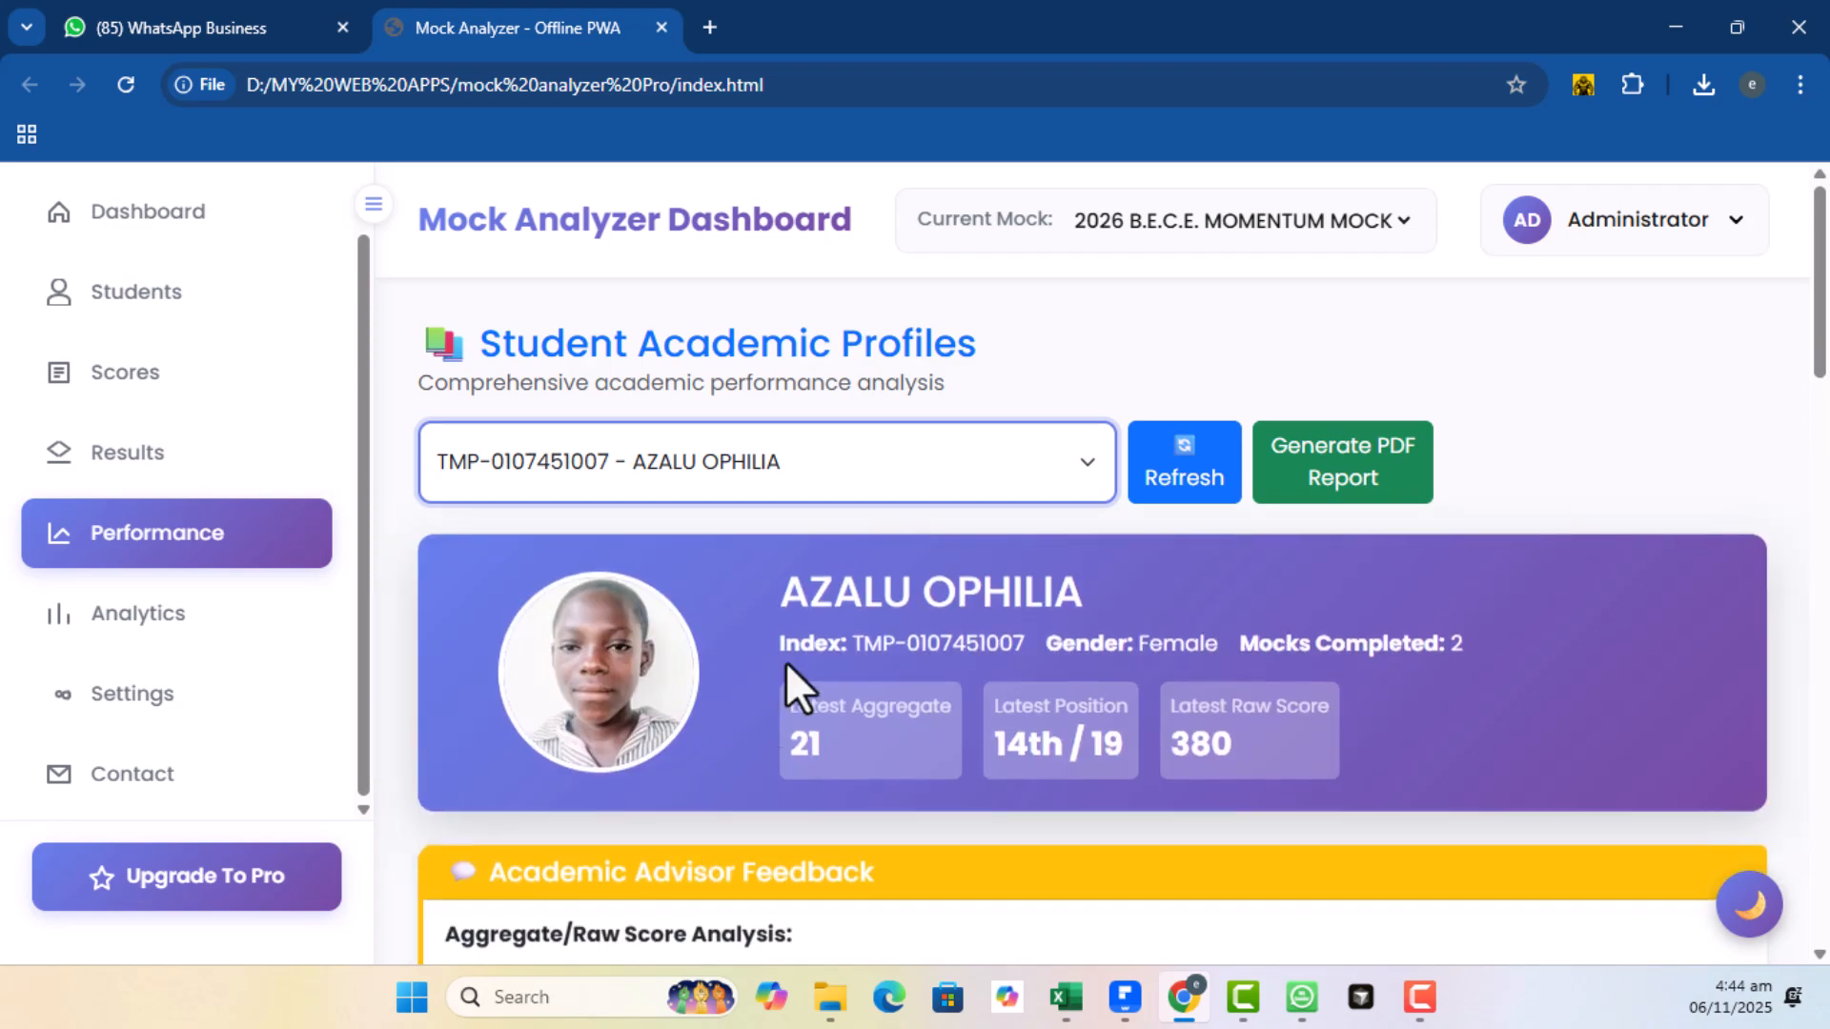
pyautogui.scroll(-15, 844, 625)
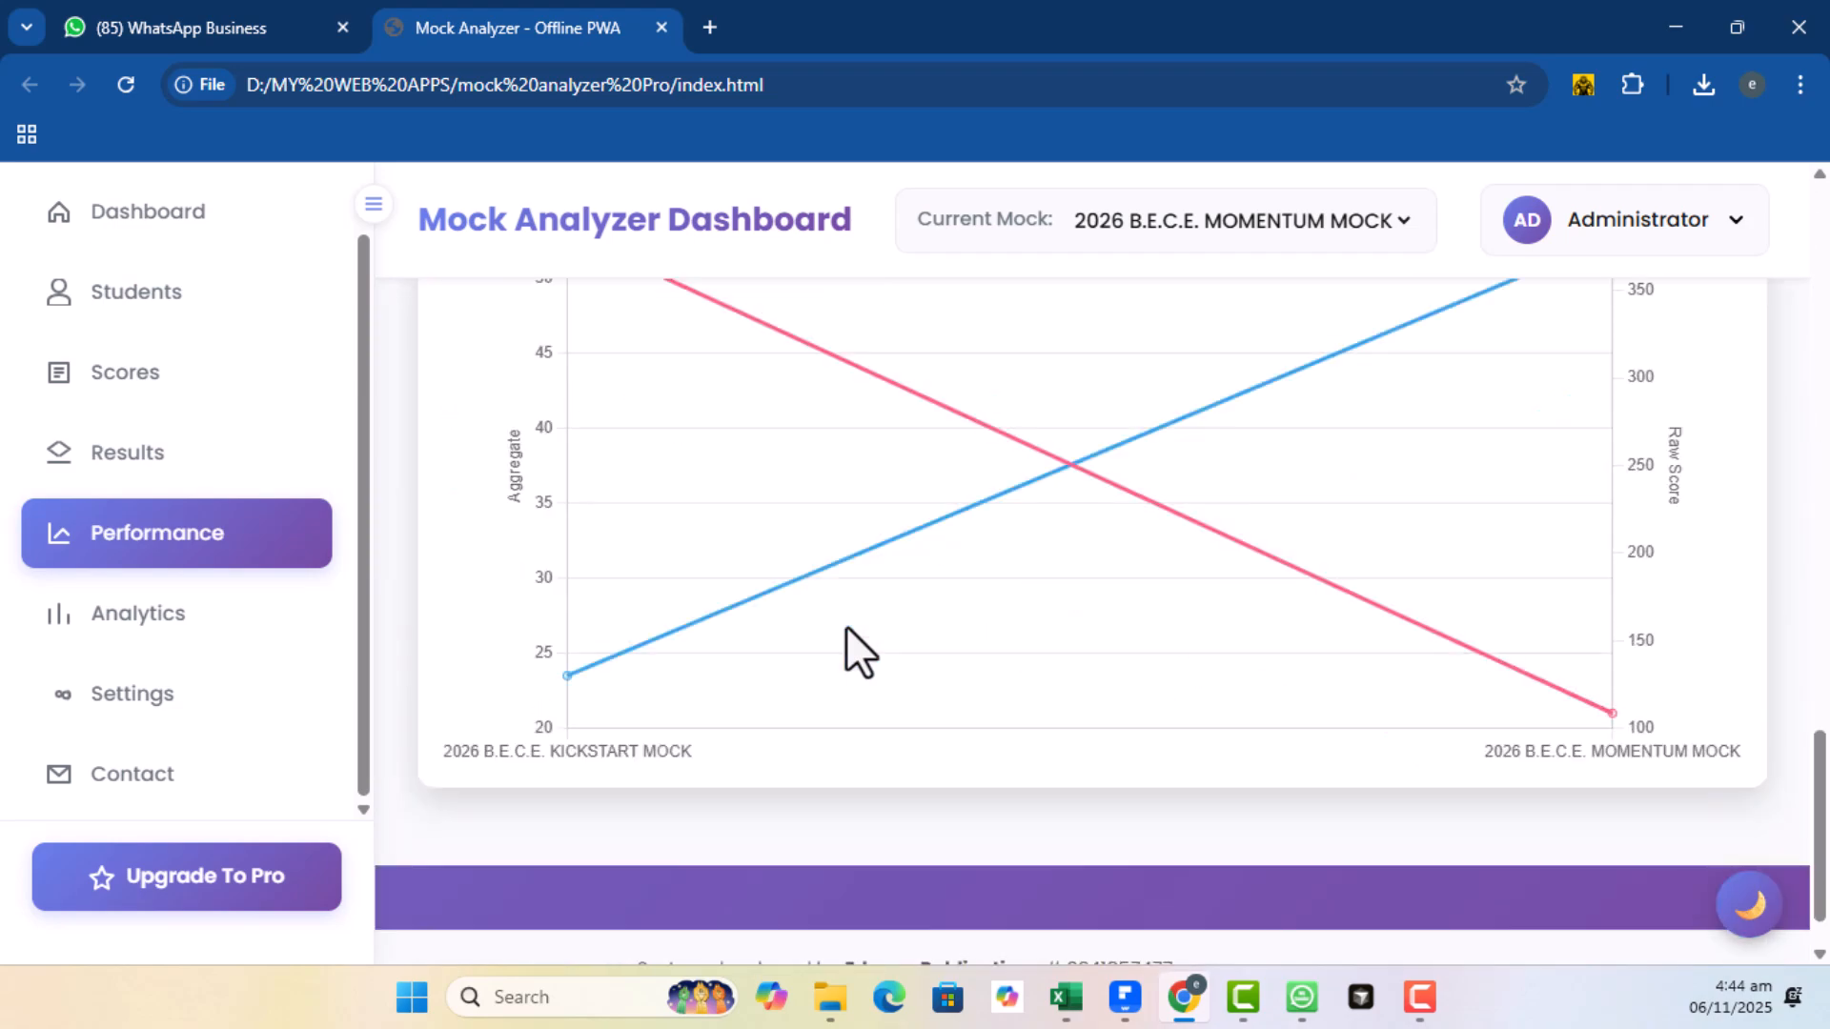
pyautogui.scroll(15, 844, 627)
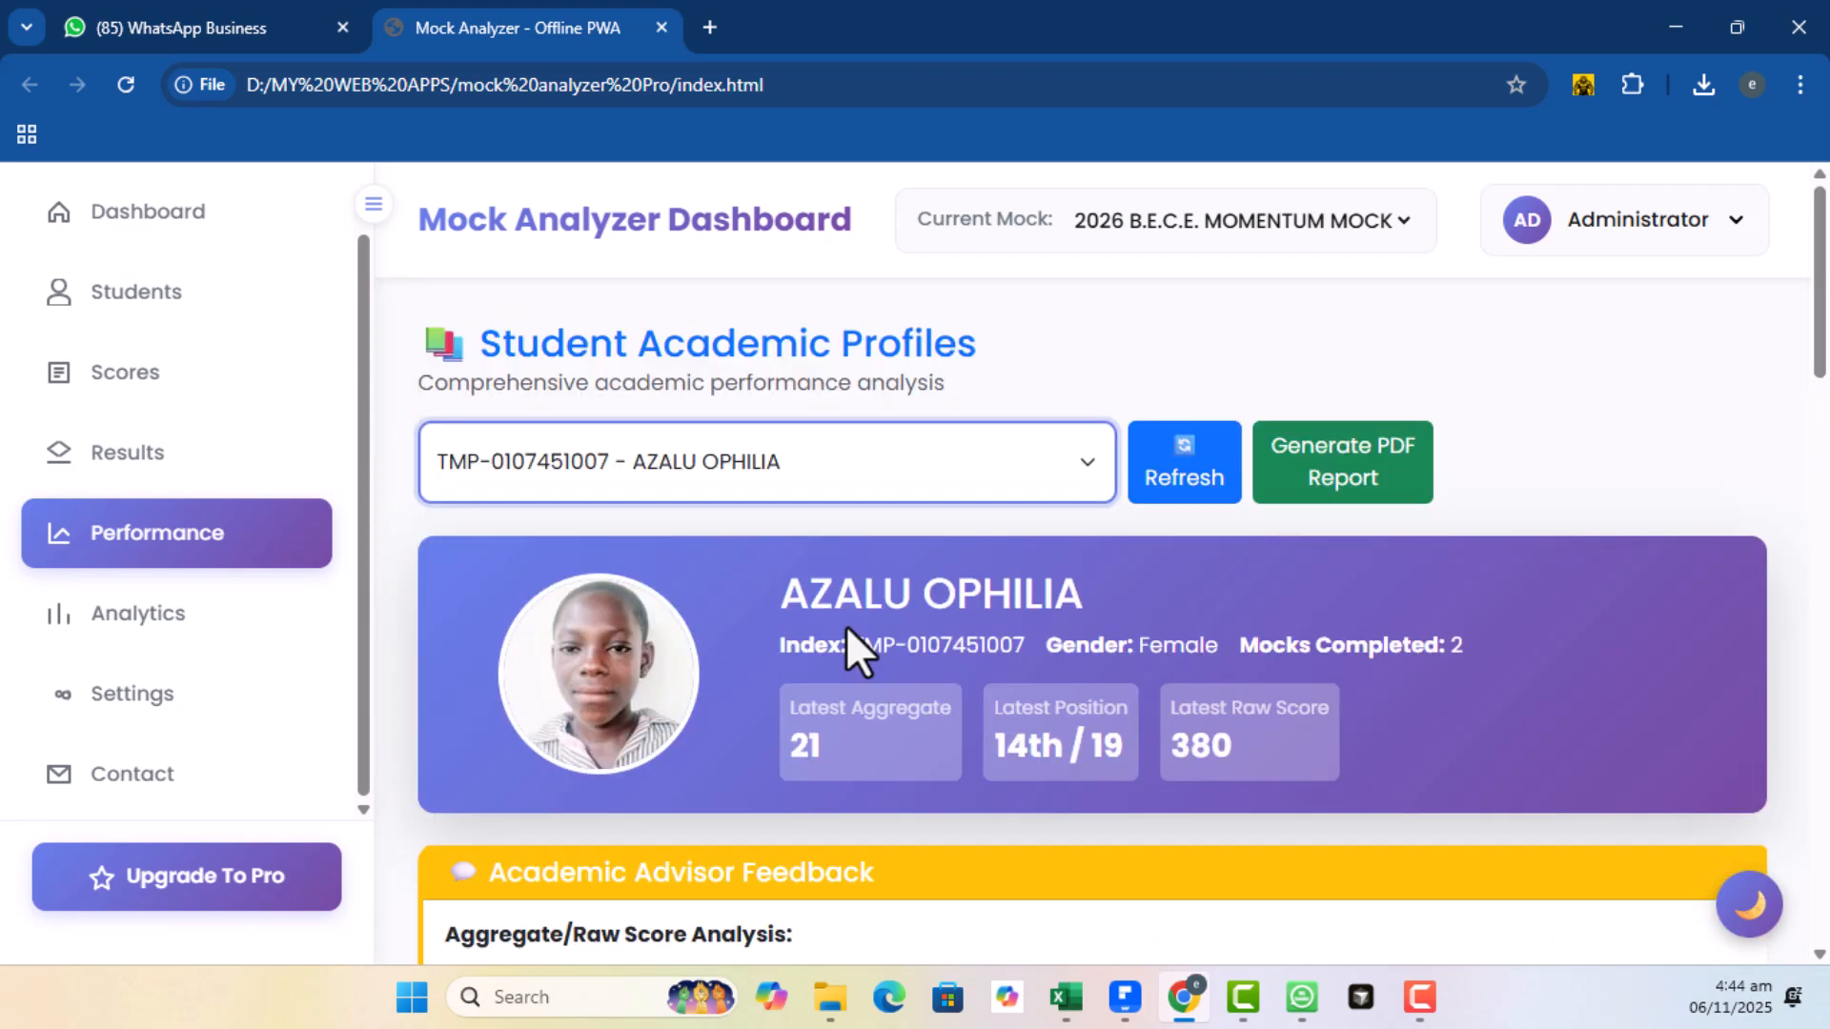
# Open the Analytics page and examine each subject's average, highest and lowest scores for the 2026 B.E.C.E. MOMENTUM MOCK
pyautogui.click(173, 631)
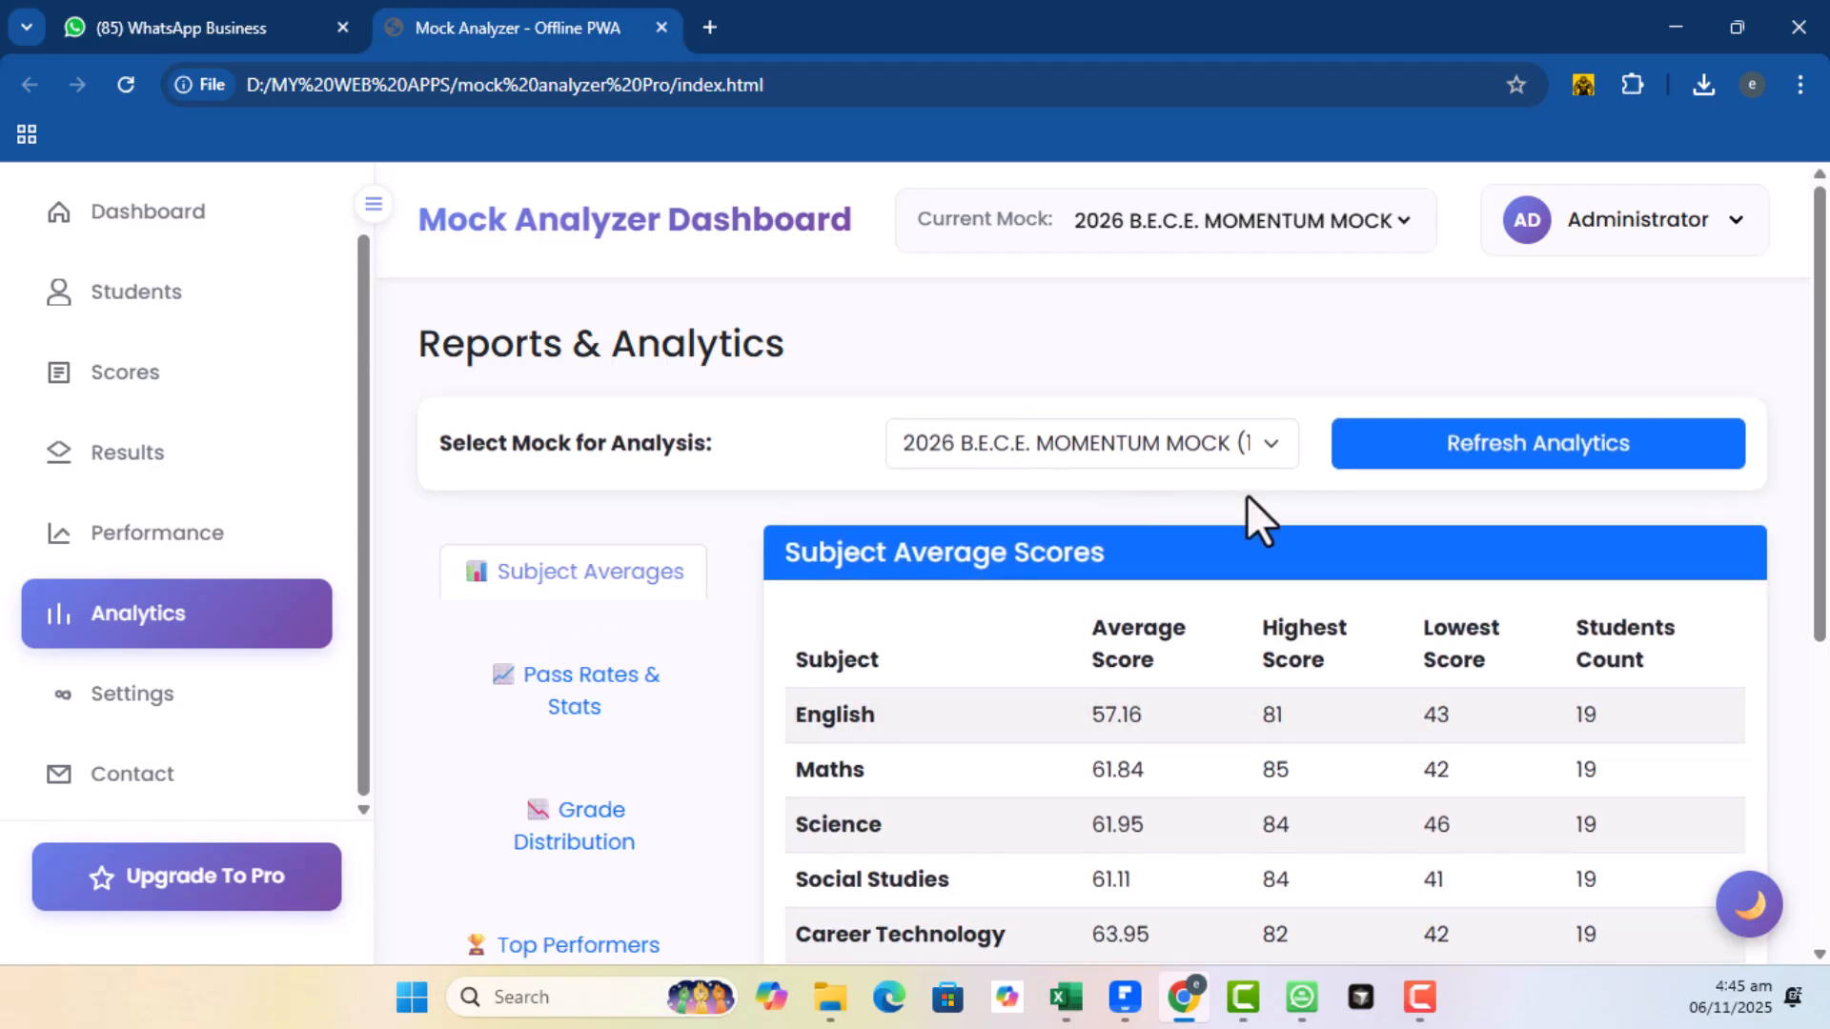
pyautogui.click(1248, 454)
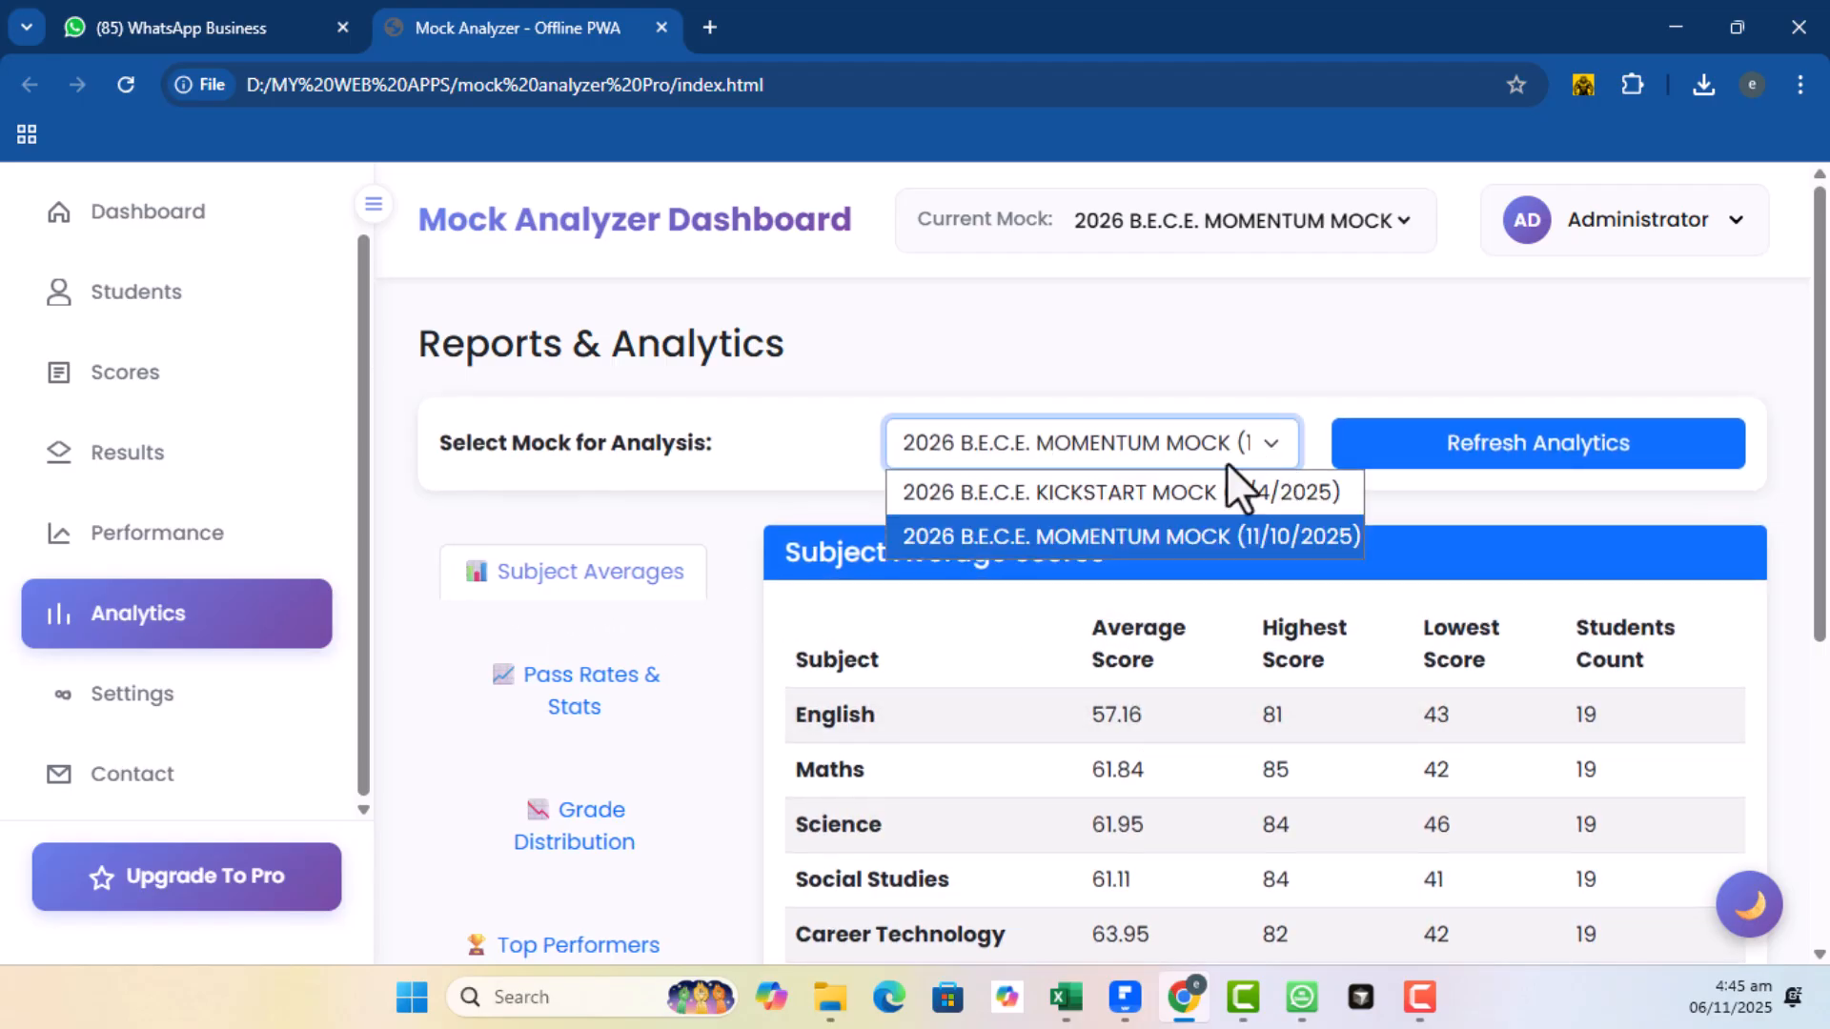
pyautogui.click(1142, 374)
pyautogui.scroll(-1, 1048, 619)
pyautogui.scroll(-1, 1036, 652)
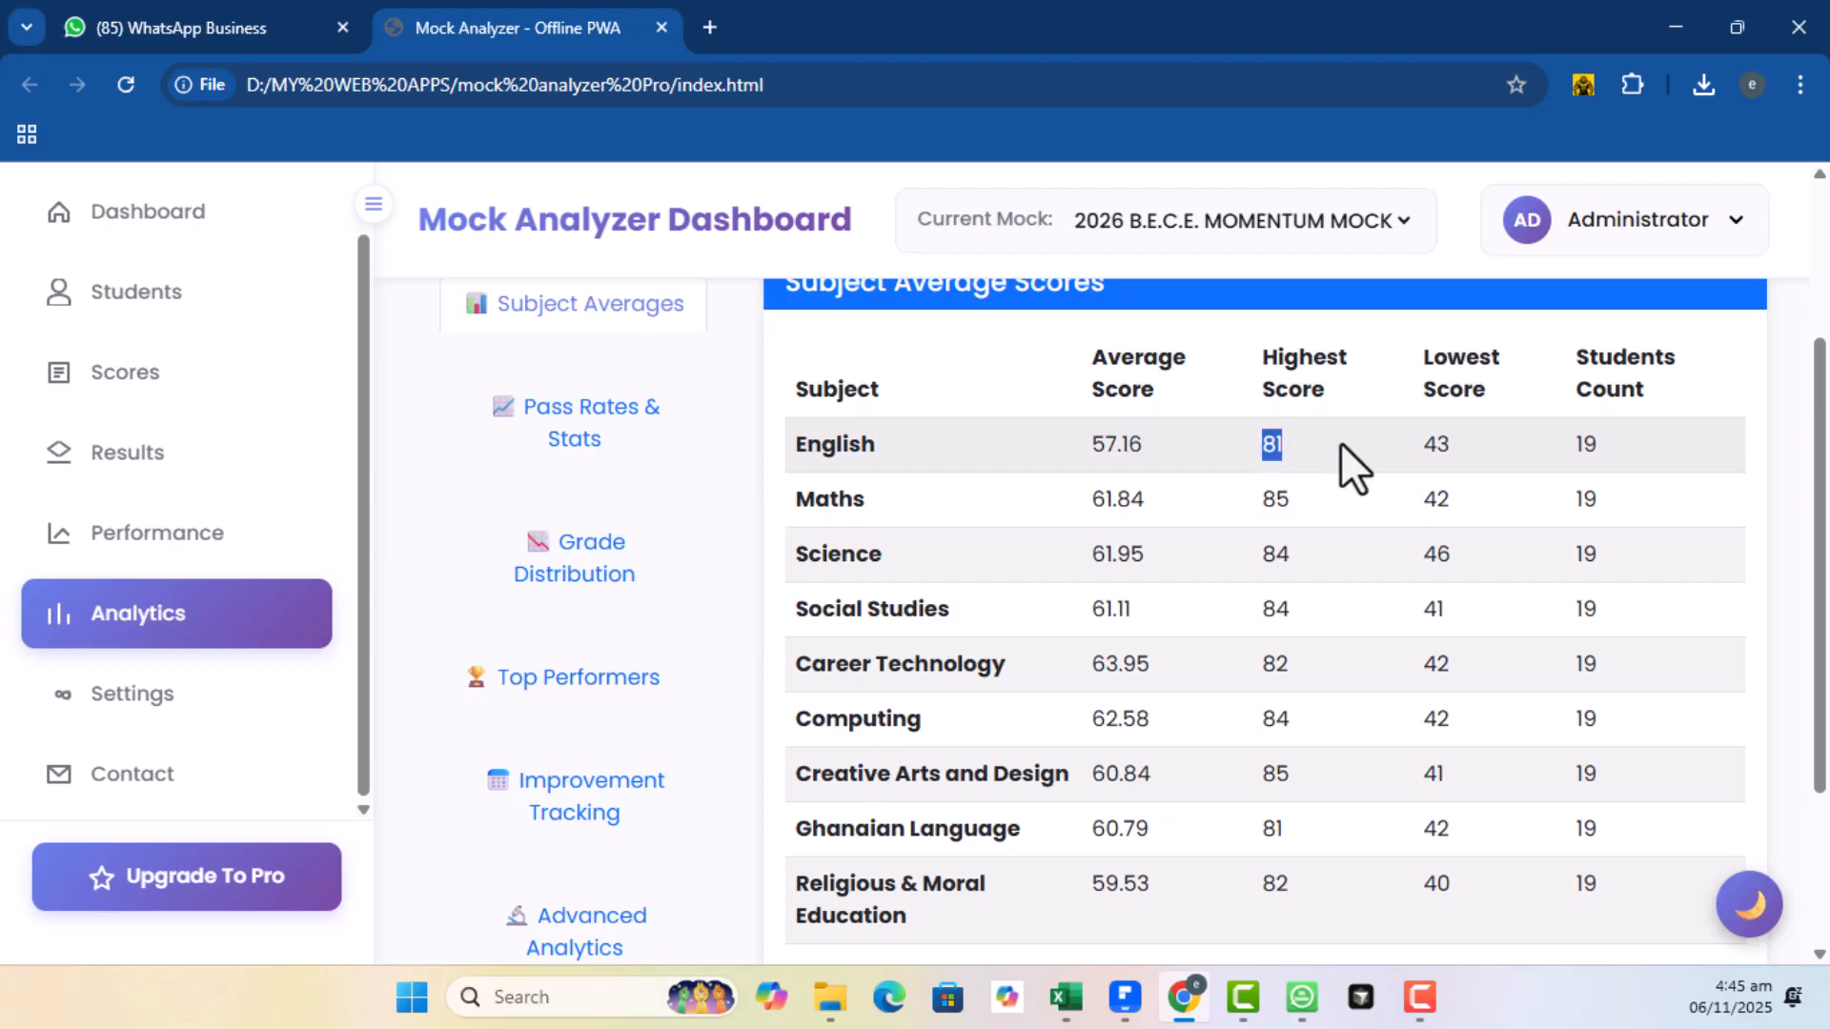
pyautogui.doubleClick(1433, 446)
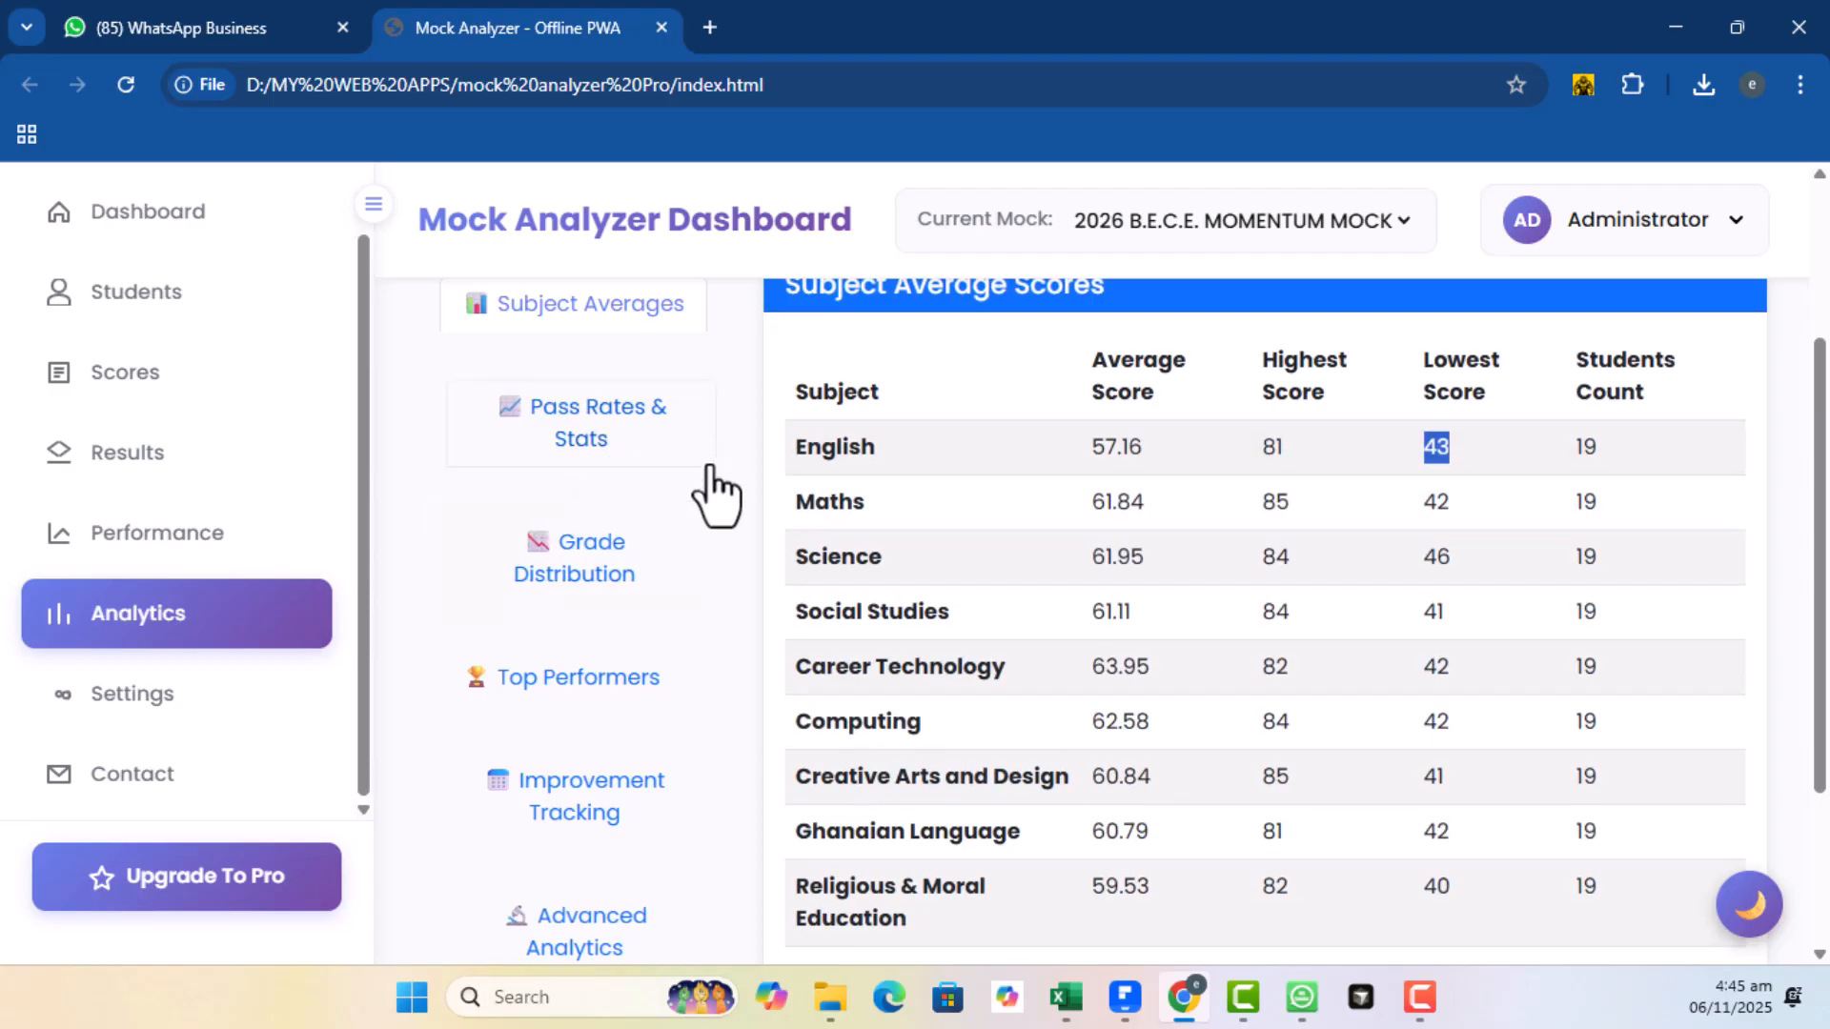
# Show Pass Rates & Stats for the MOMENTUM mock and examine the subject pass rates, overall statistics and performance distribution
pyautogui.click(593, 436)
pyautogui.scroll(2, 1068, 724)
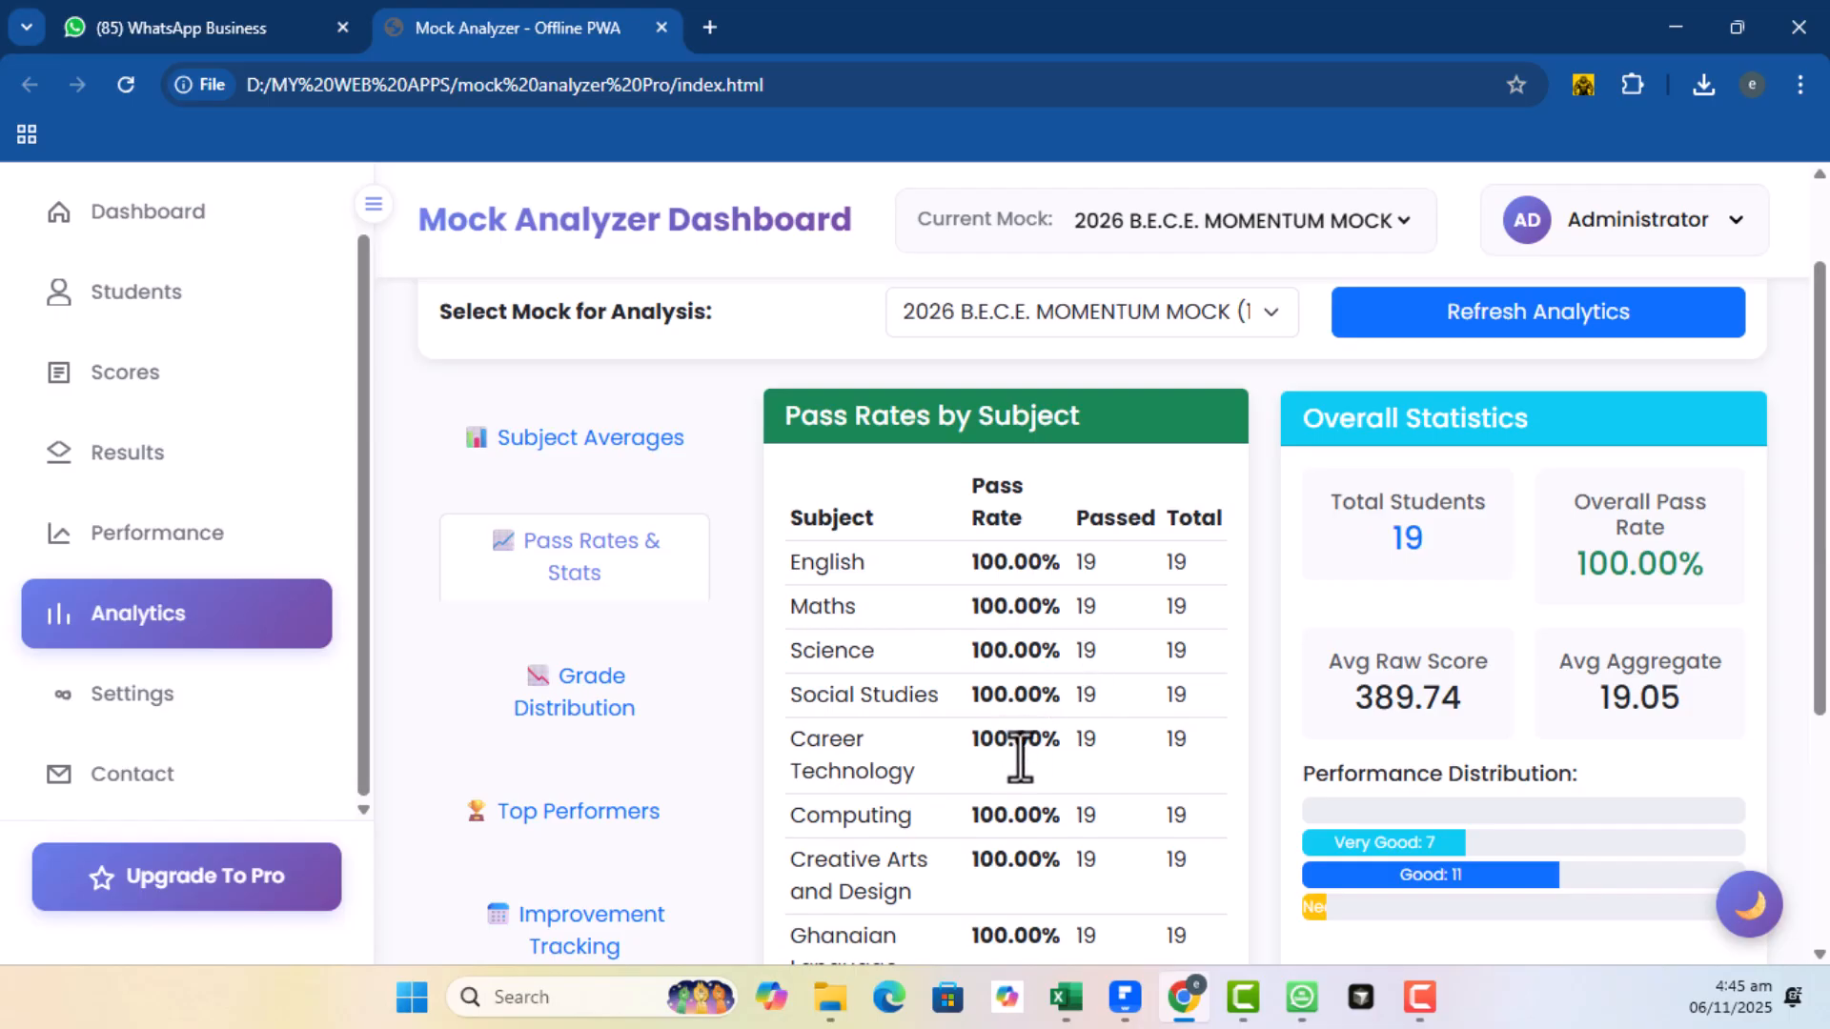
pyautogui.scroll(-1, 1000, 782)
pyautogui.scroll(-2, 969, 820)
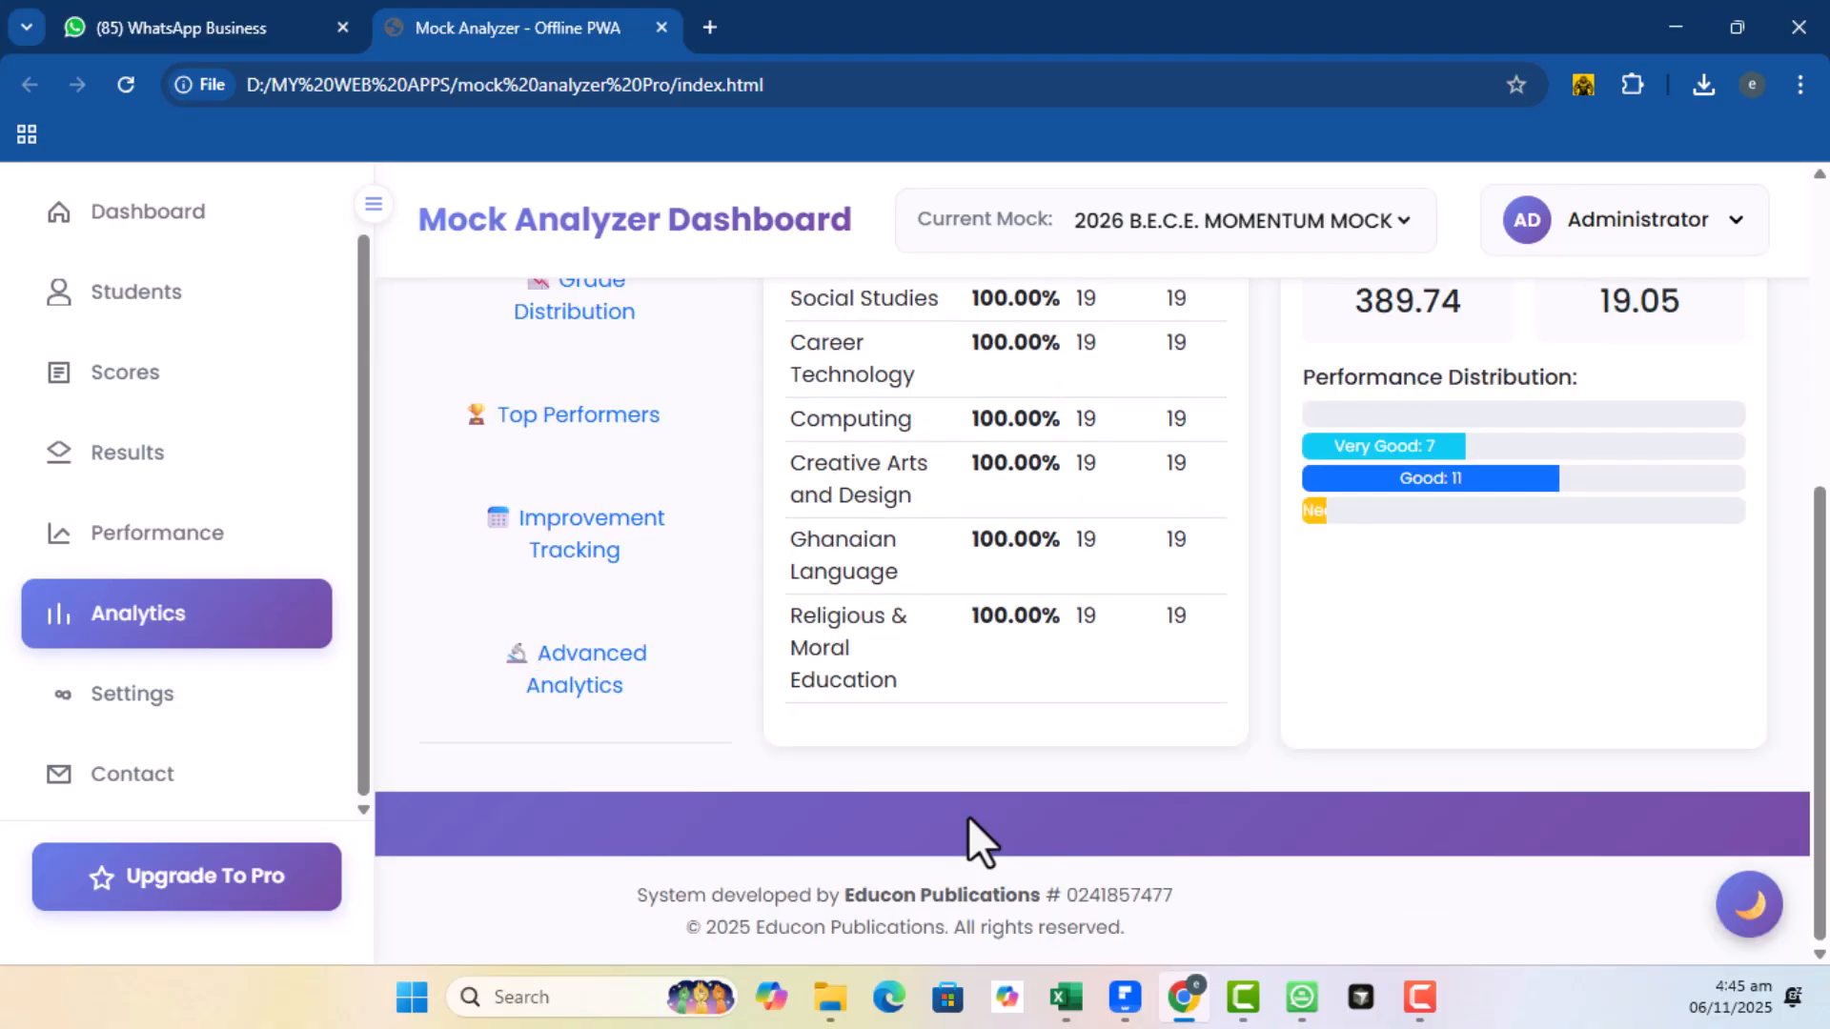
pyautogui.scroll(2, 968, 815)
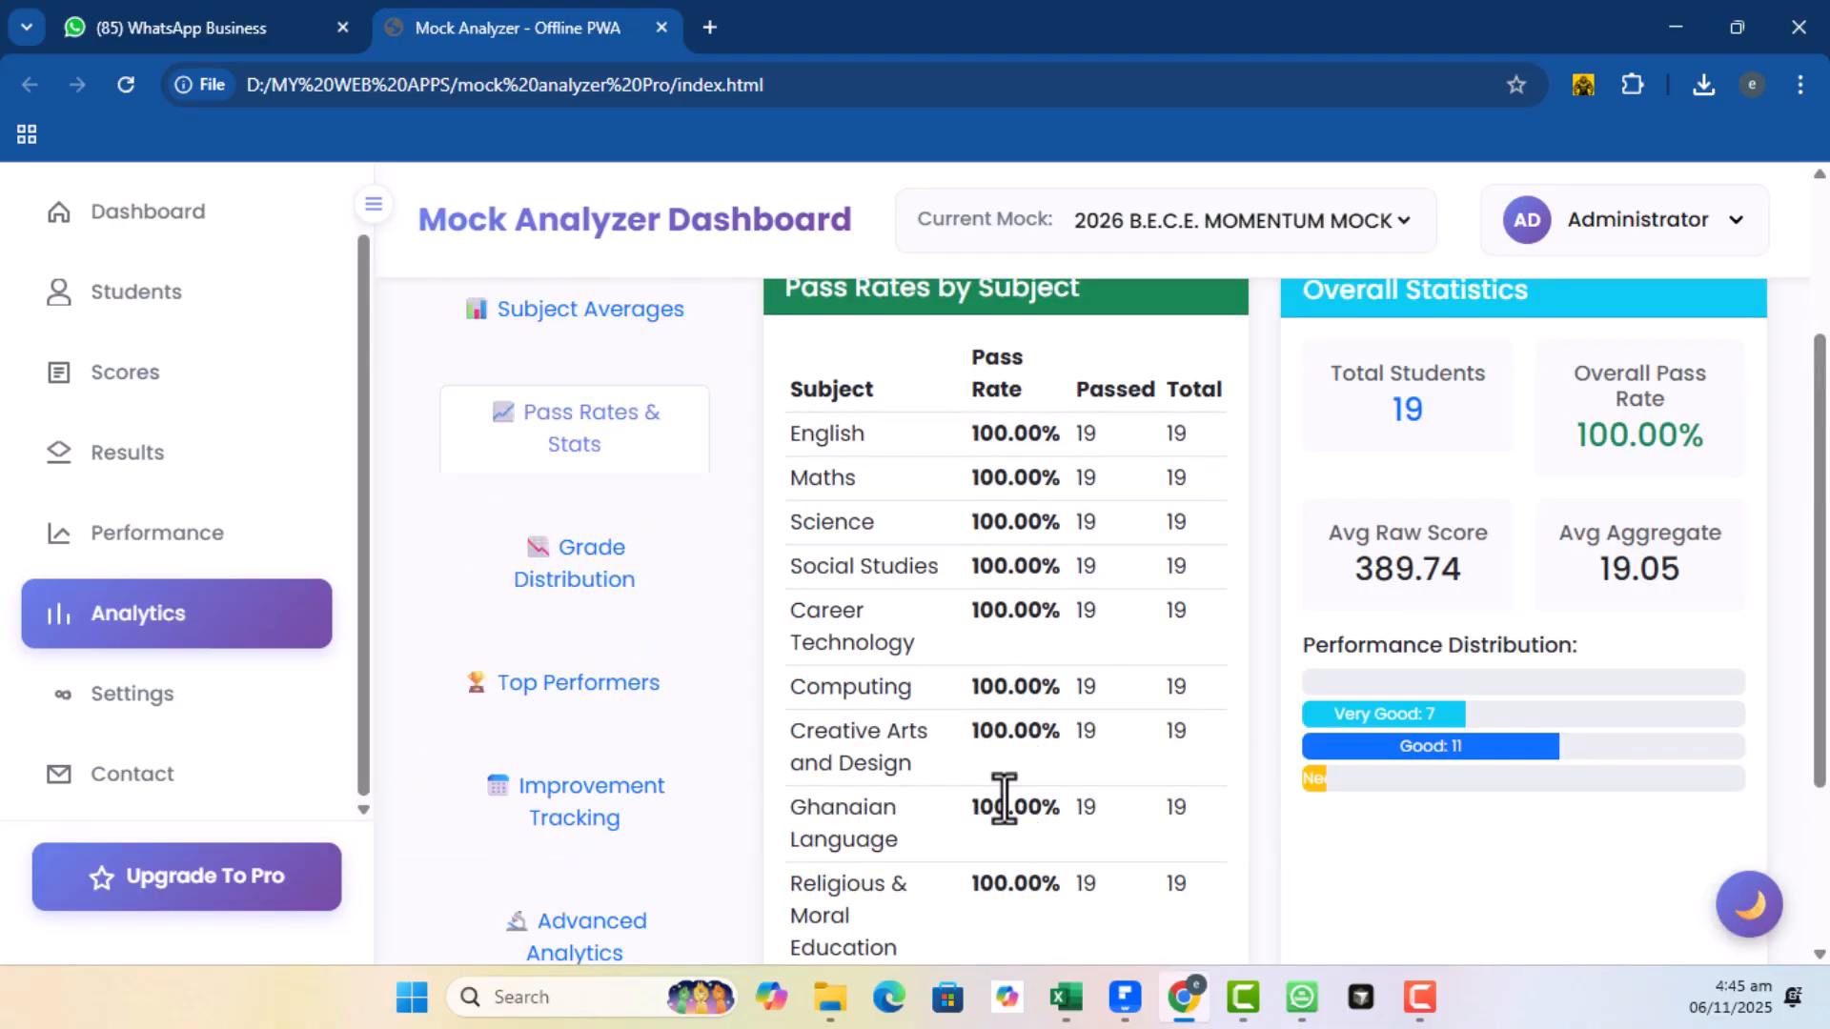
pyautogui.scroll(2, 1381, 486)
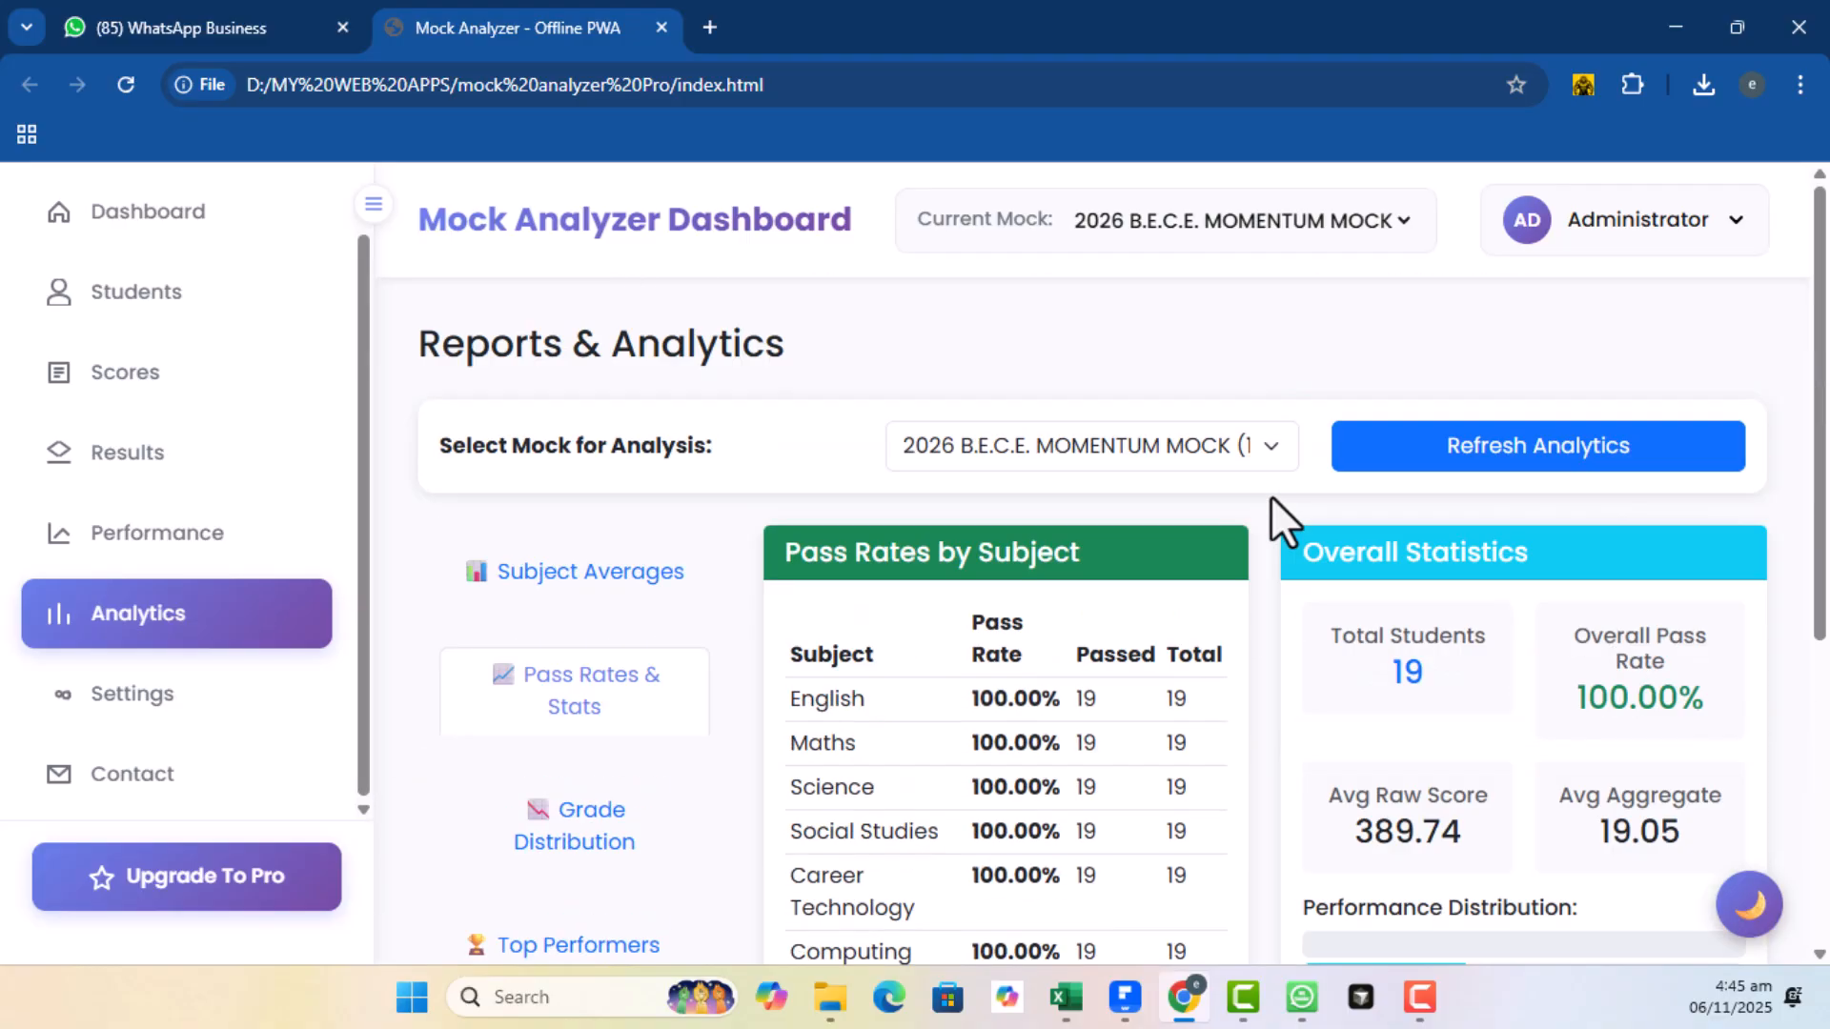
# Switch the analysis to the 2026 B.E.C.E. KICKSTART MOCK and examine its subject pass rates and overall statistics
pyautogui.click(1214, 443)
pyautogui.click(1072, 494)
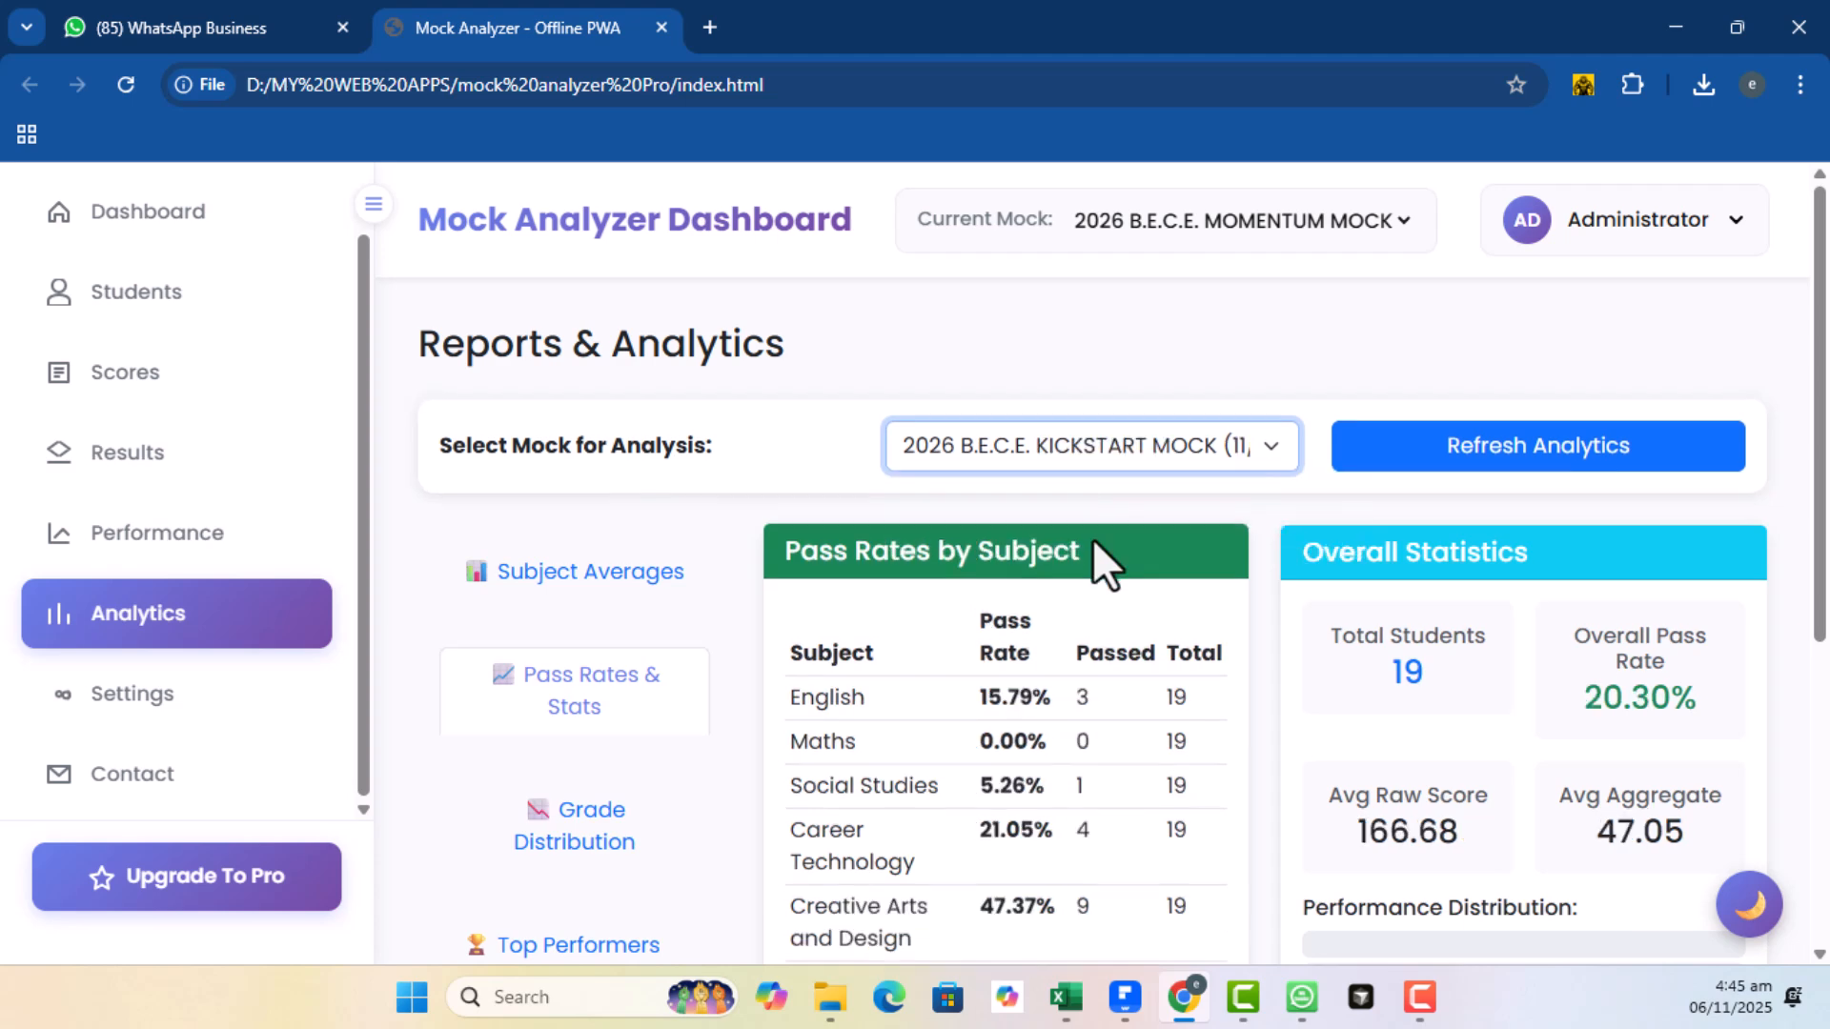
pyautogui.scroll(-1, 964, 667)
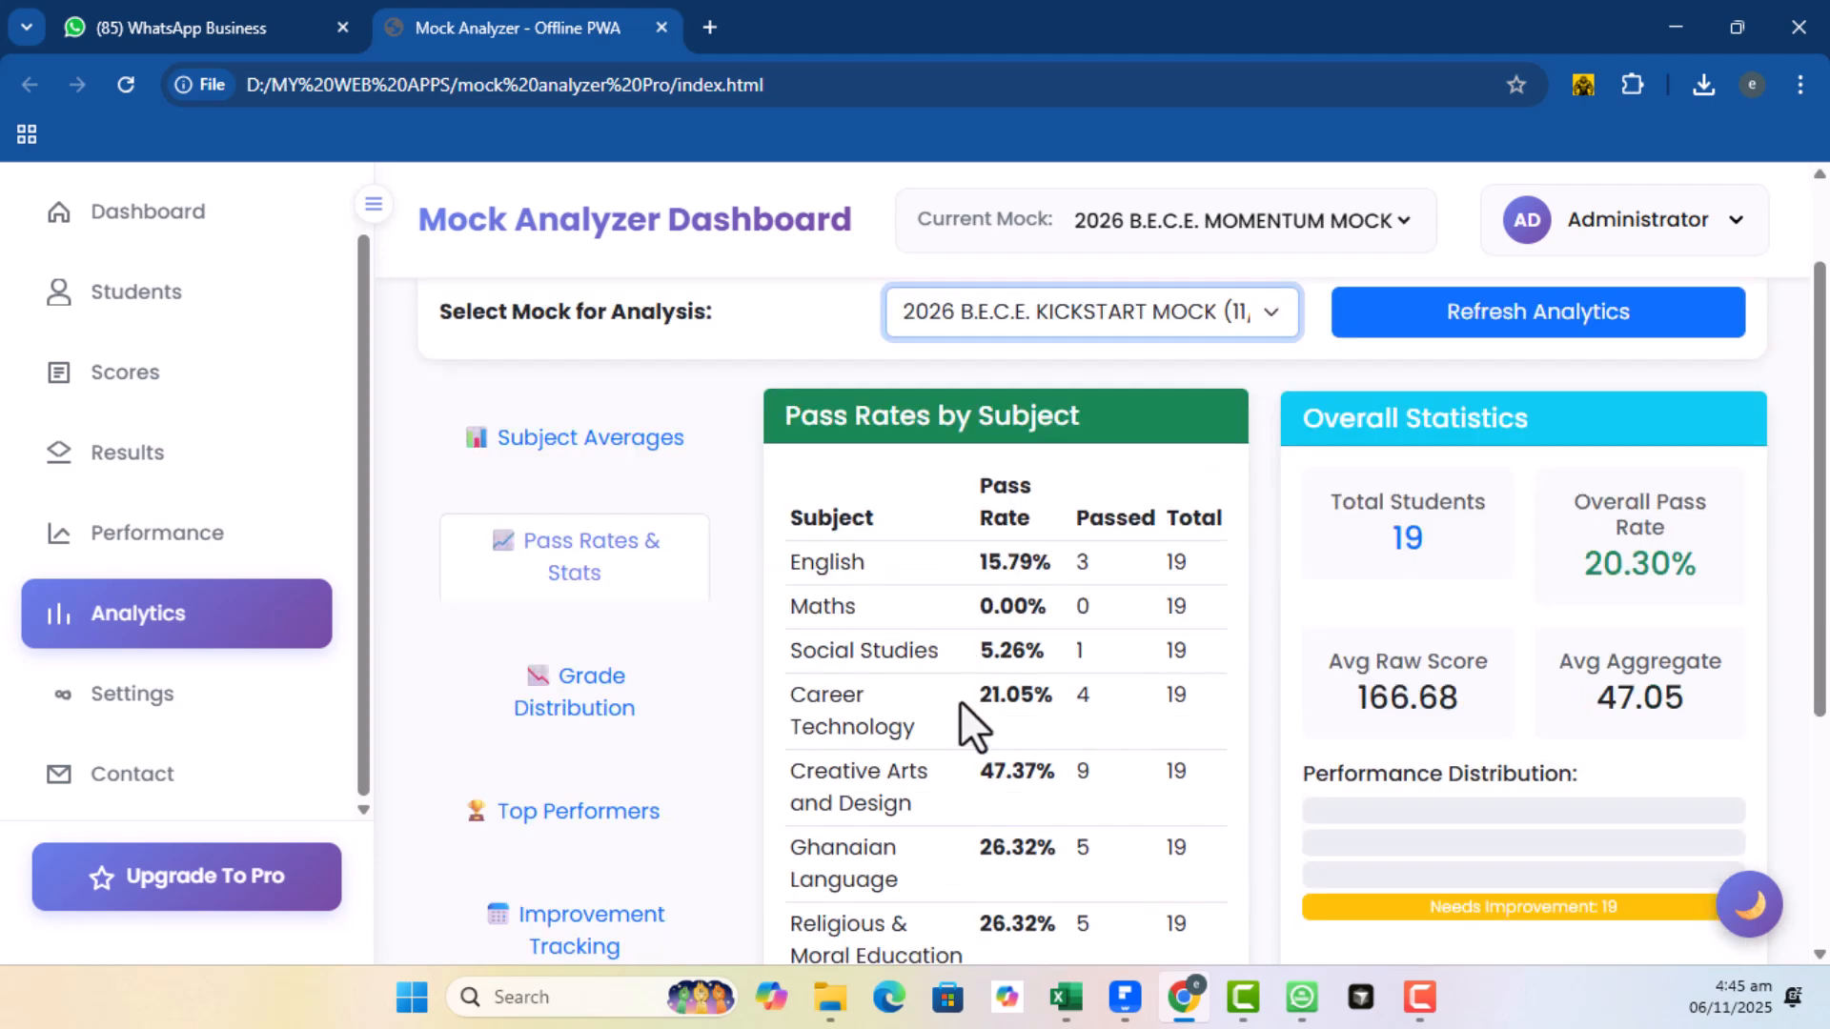
pyautogui.doubleClick(1077, 560)
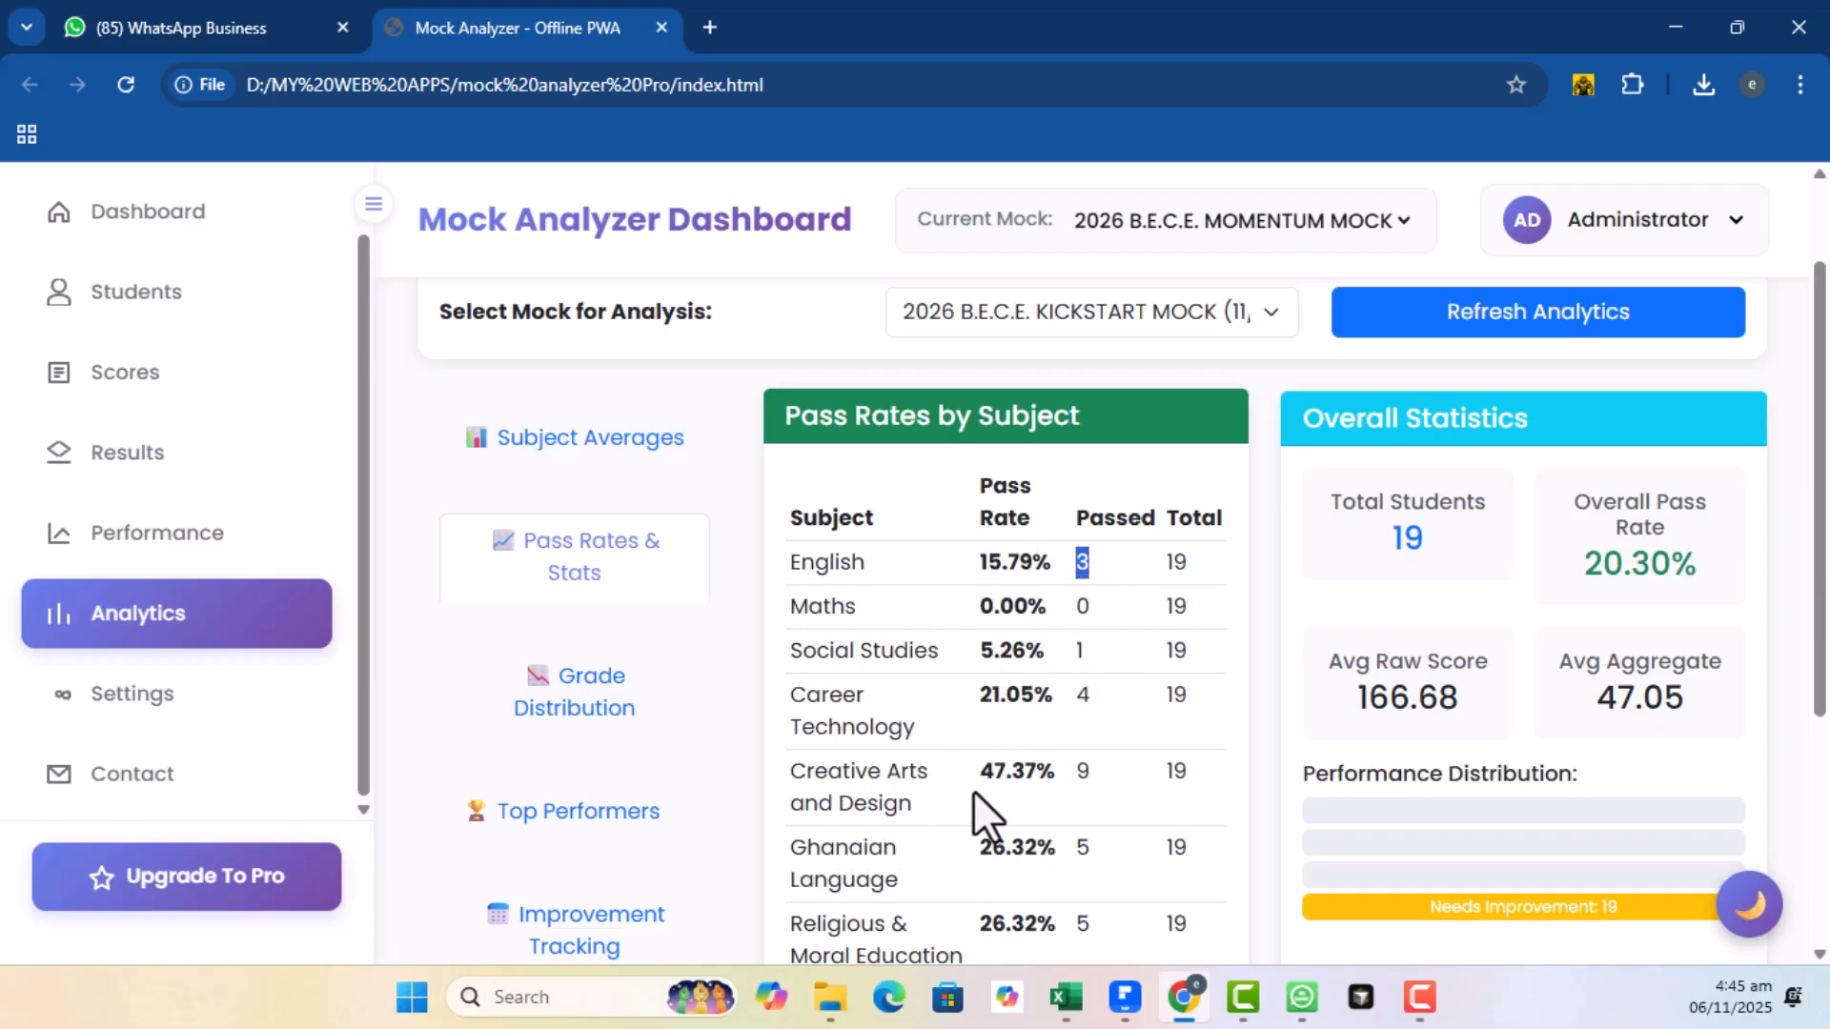
pyautogui.scroll(-1, 1052, 787)
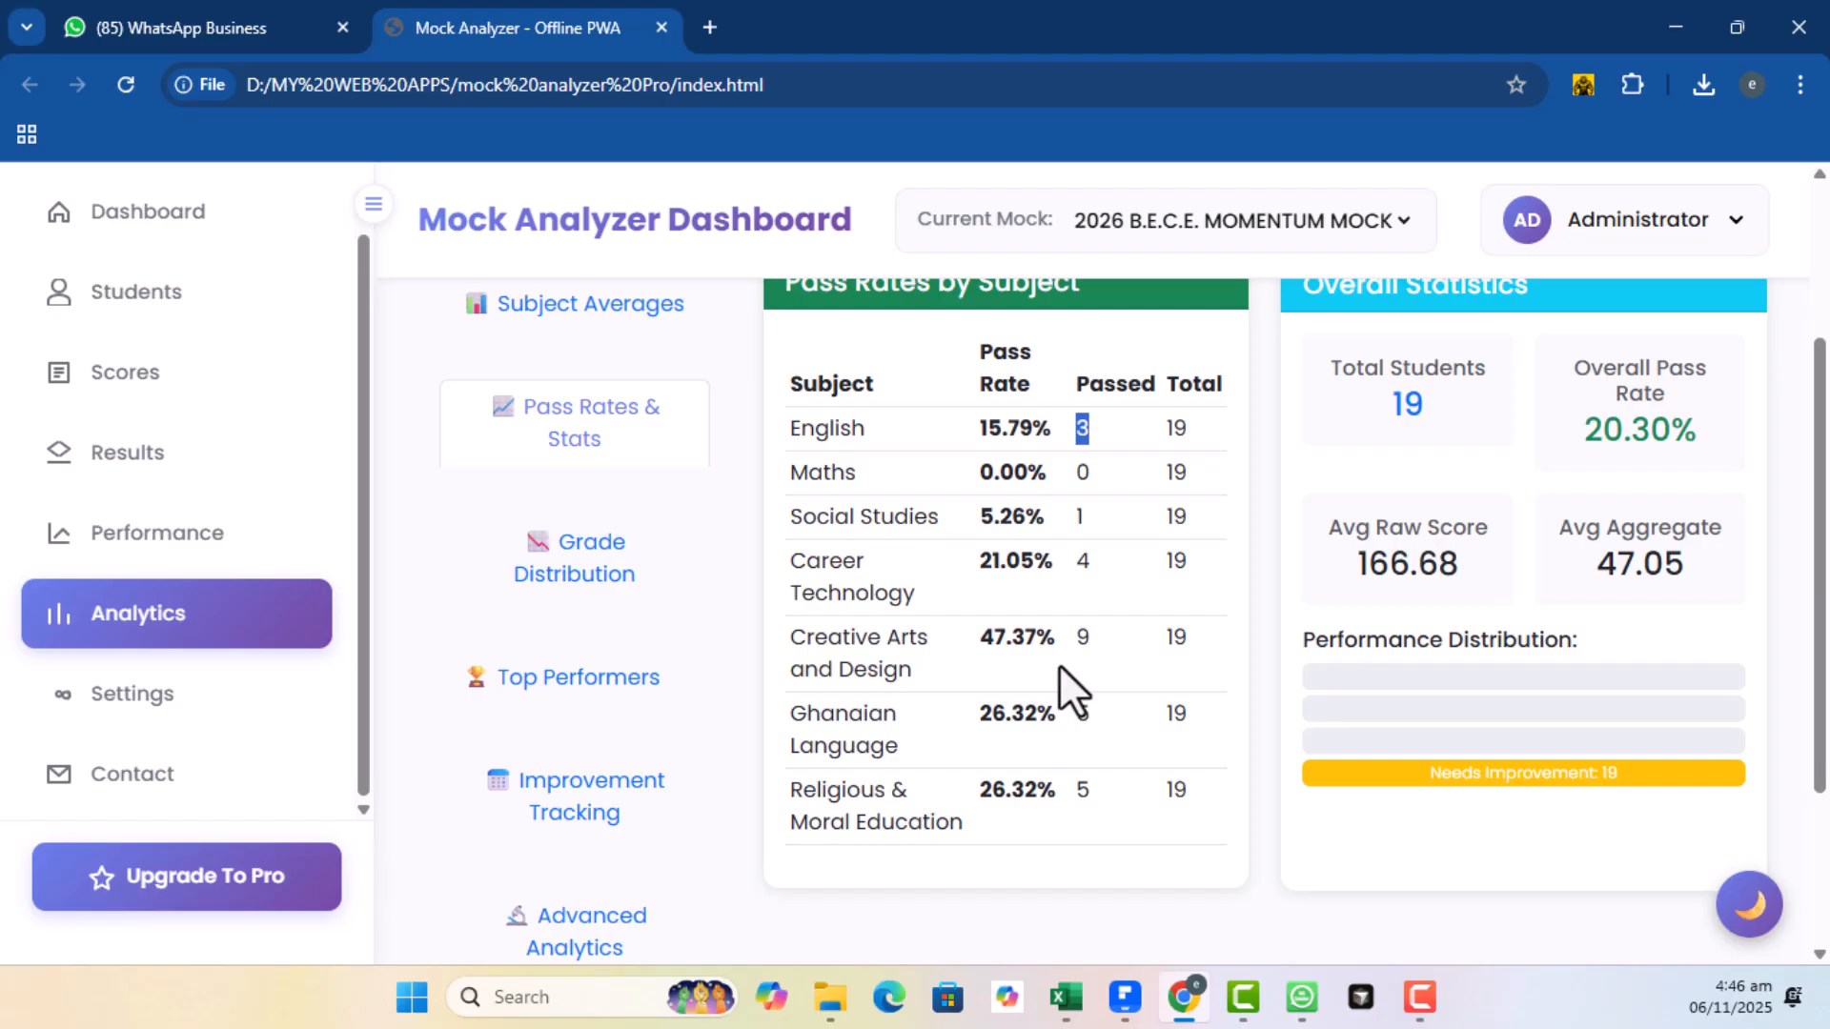
pyautogui.scroll(1, 1219, 660)
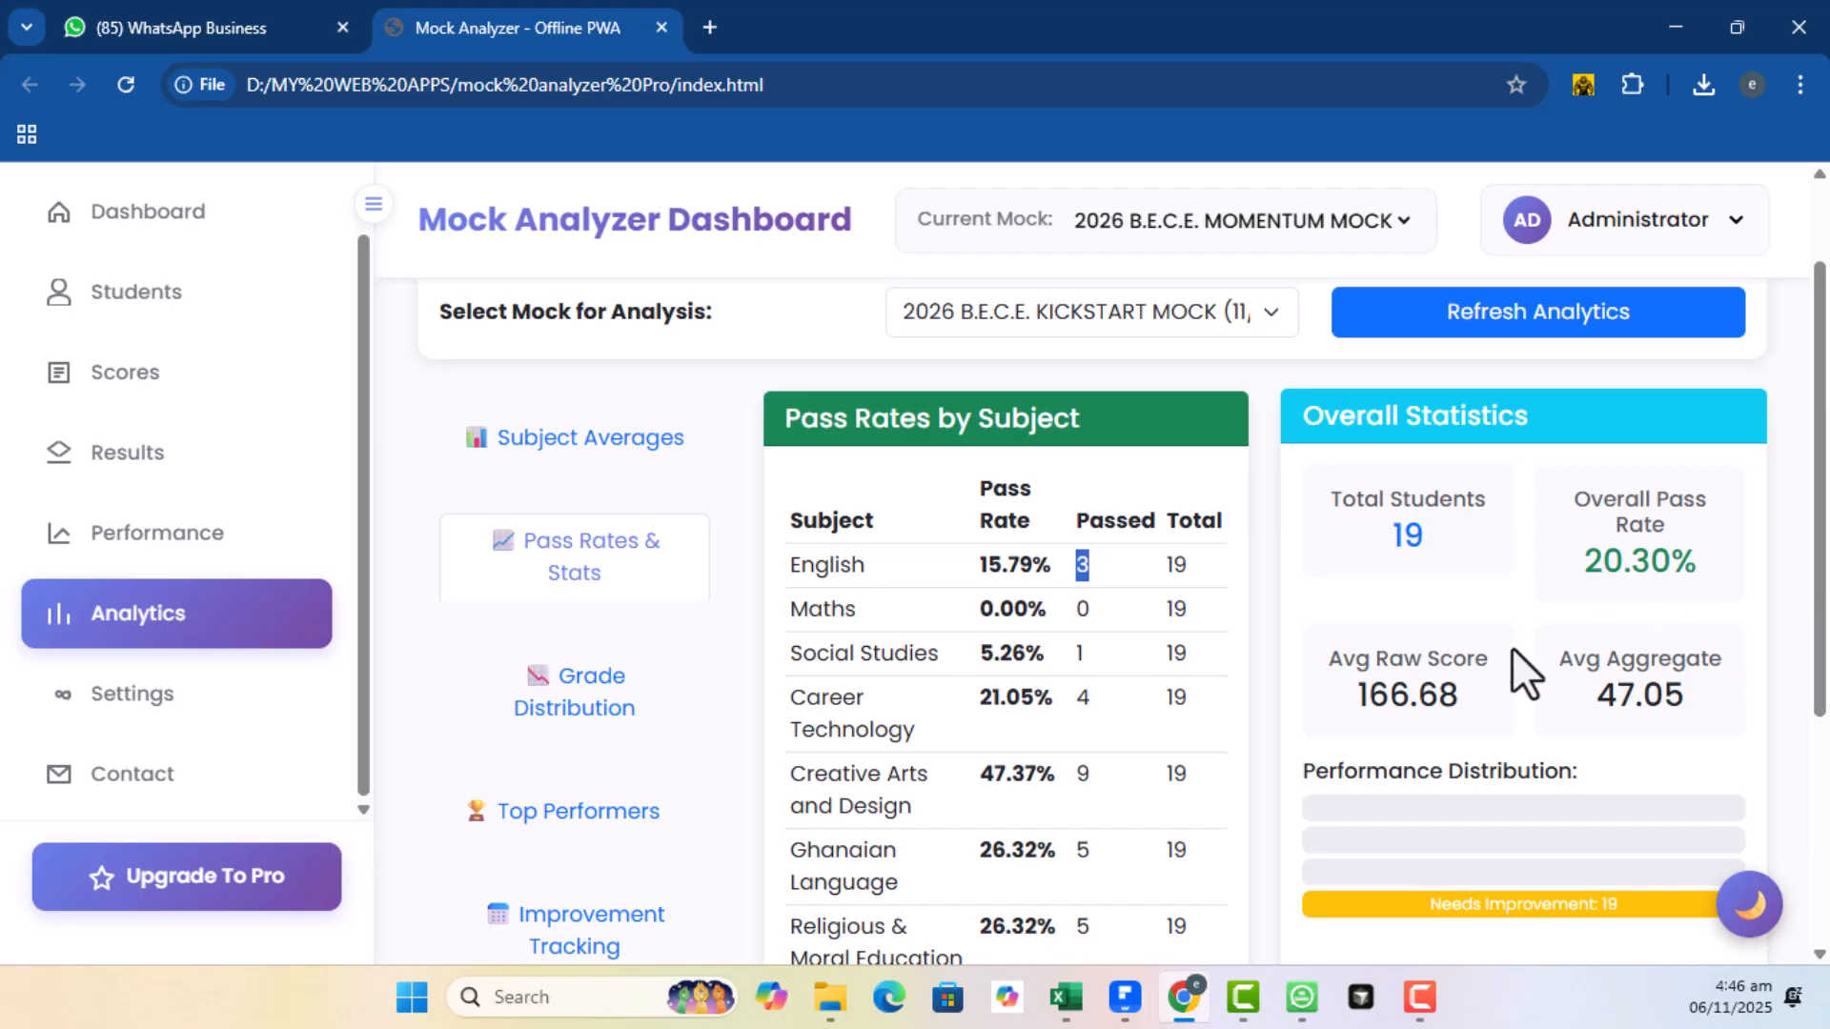
pyautogui.scroll(-3, 1321, 810)
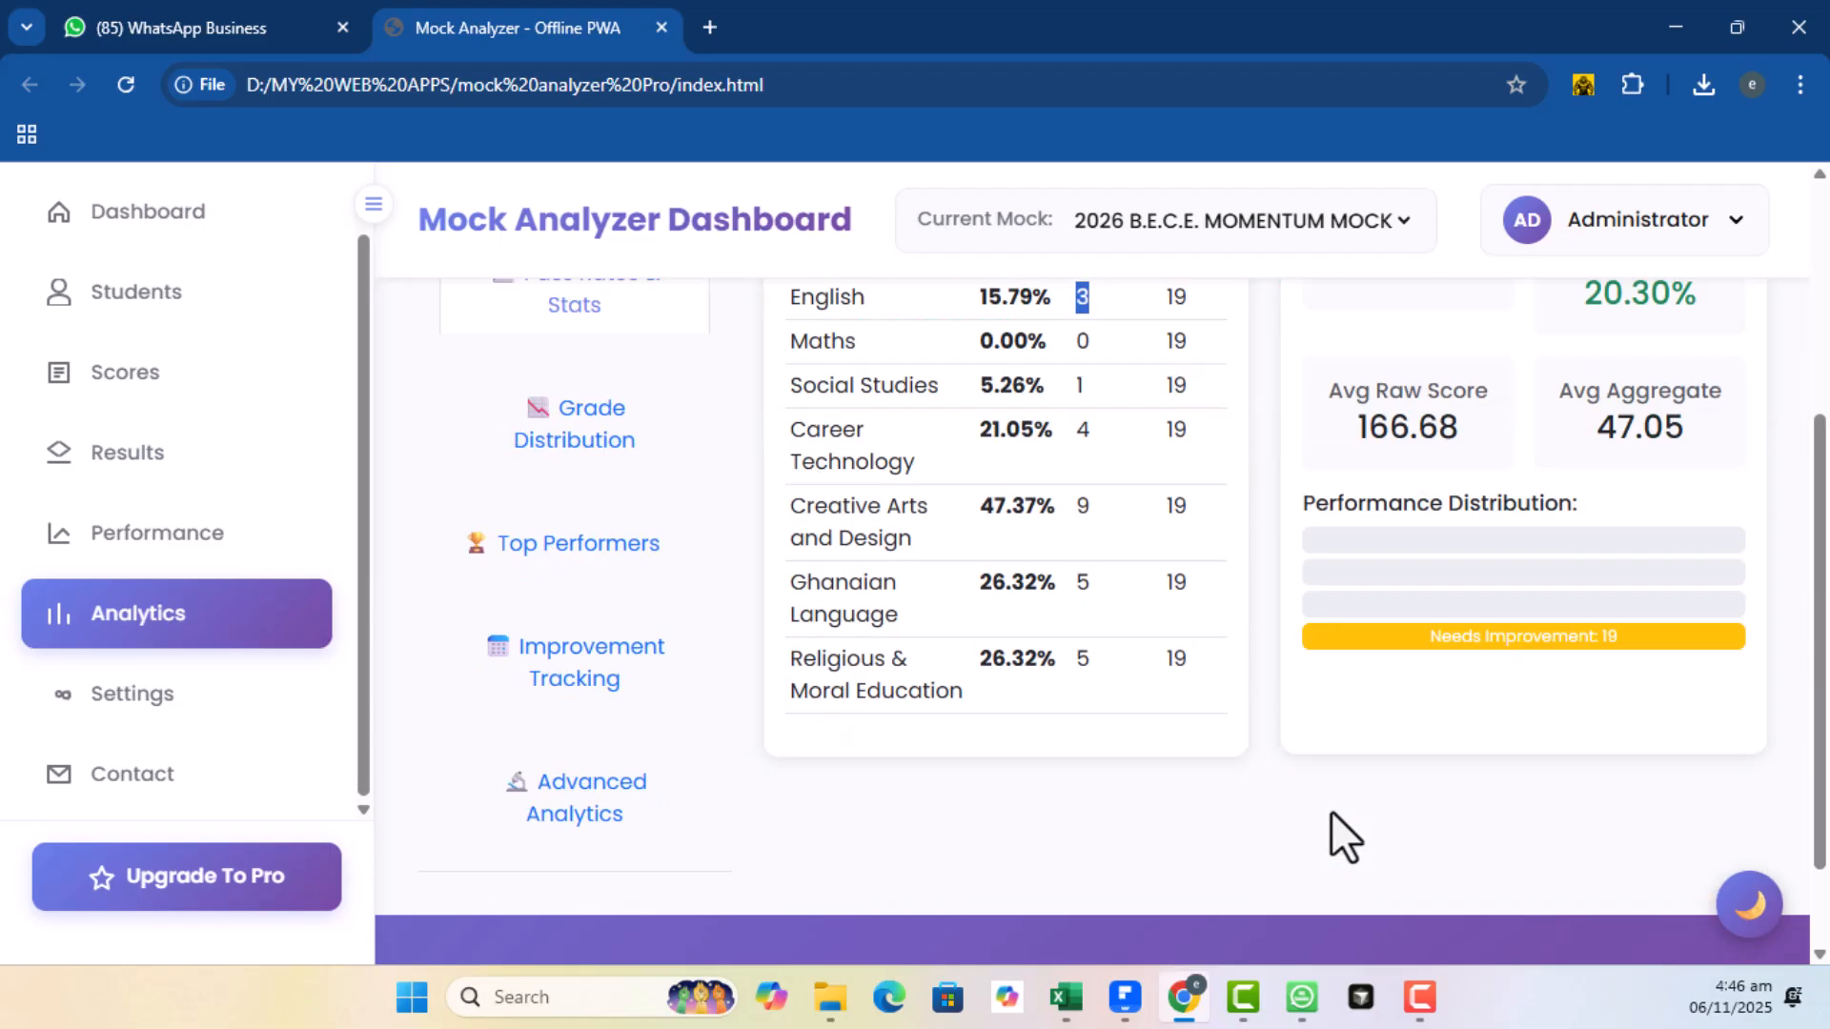
pyautogui.scroll(5, 1319, 814)
# Set the analyzed mock back to 2026 B.E.C.E. MOMENTUM MOCK and review its pass rates and performance distribution for comparison
pyautogui.click(1043, 456)
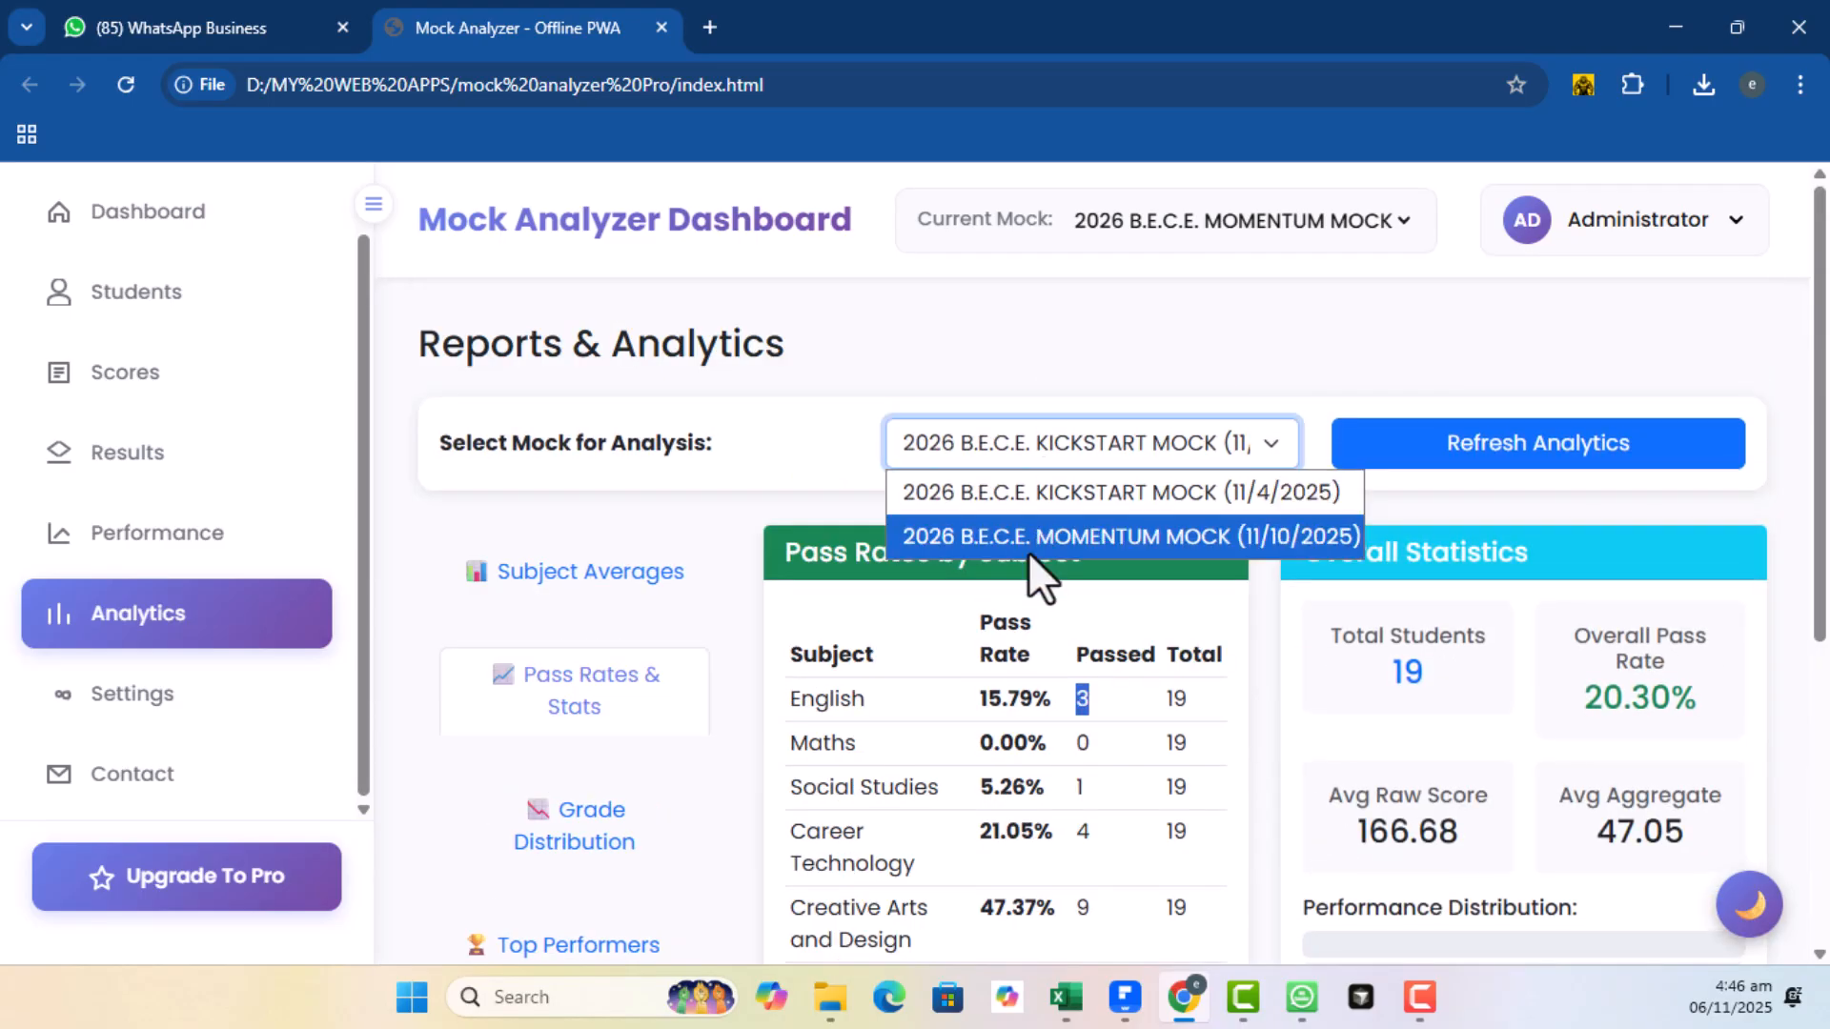
pyautogui.click(1044, 533)
pyautogui.scroll(-3, 1332, 845)
pyautogui.scroll(-2, 1324, 862)
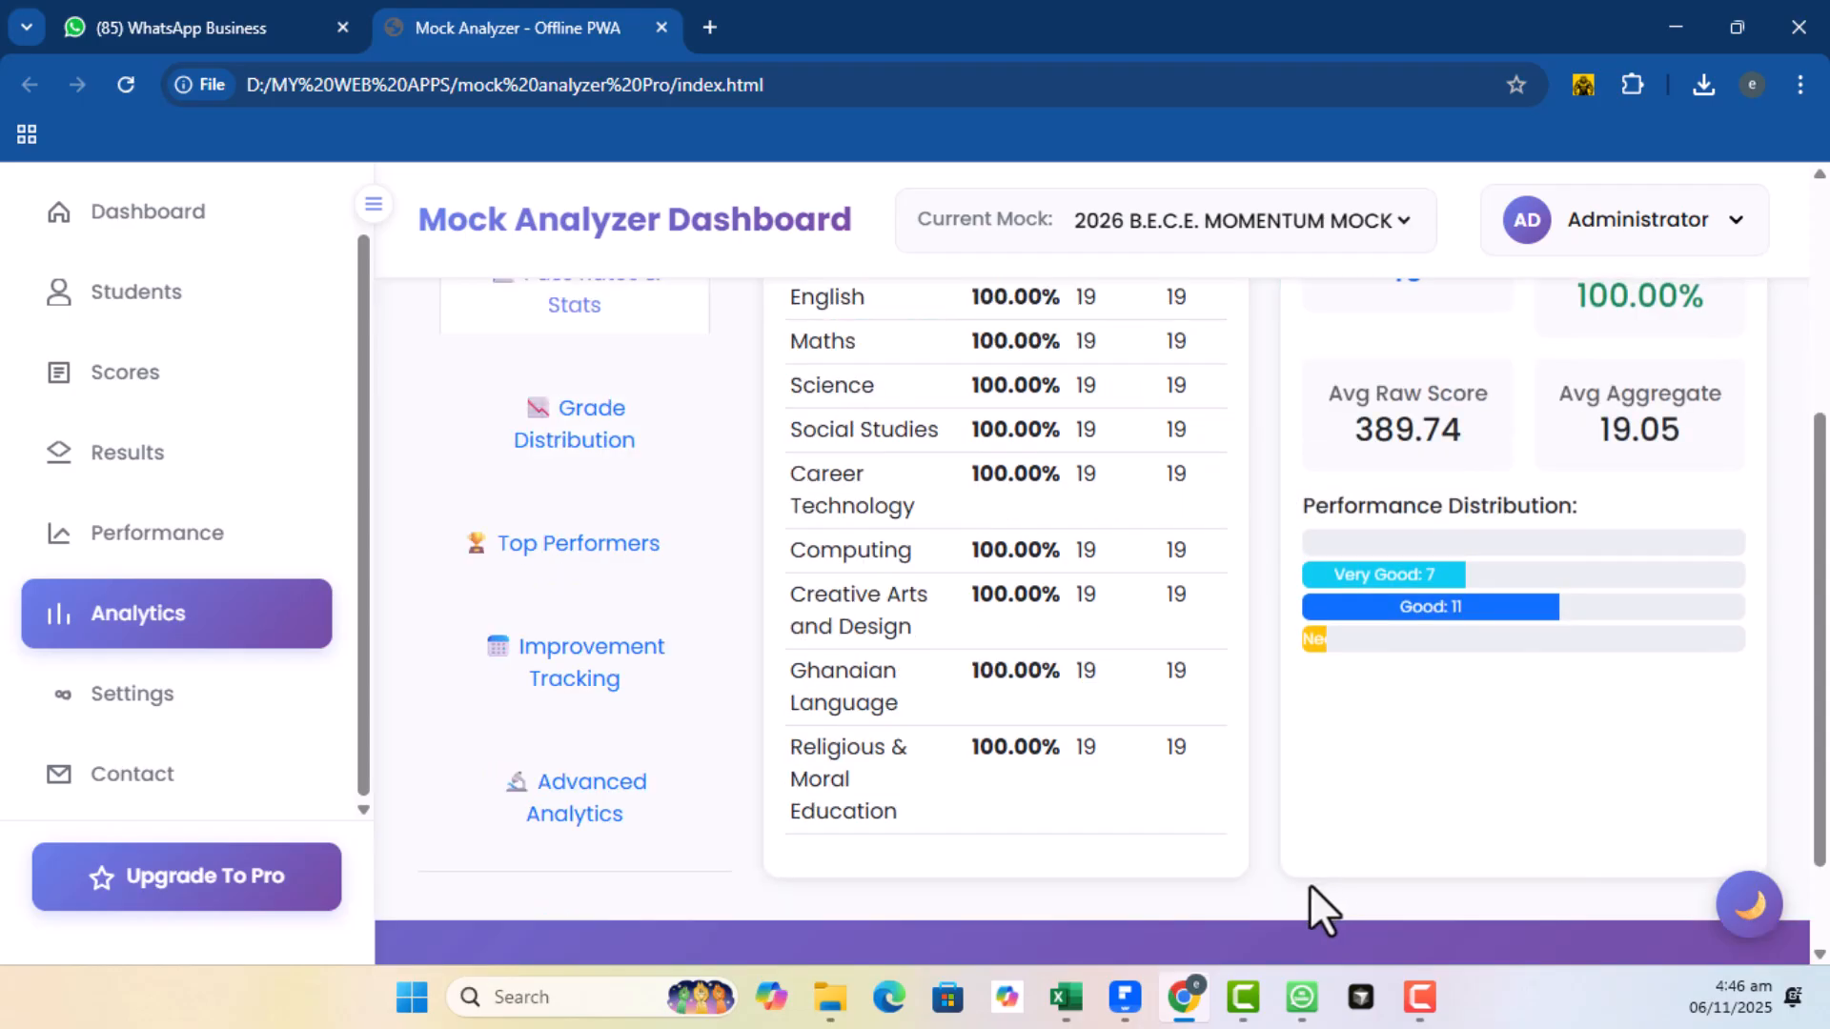
pyautogui.scroll(4, 1305, 886)
pyautogui.scroll(-4, 1287, 891)
# Show the Top Performers ranking for the MOMENTUM mock and review the students' raw scores, aggregates and best subjects
pyautogui.click(563, 545)
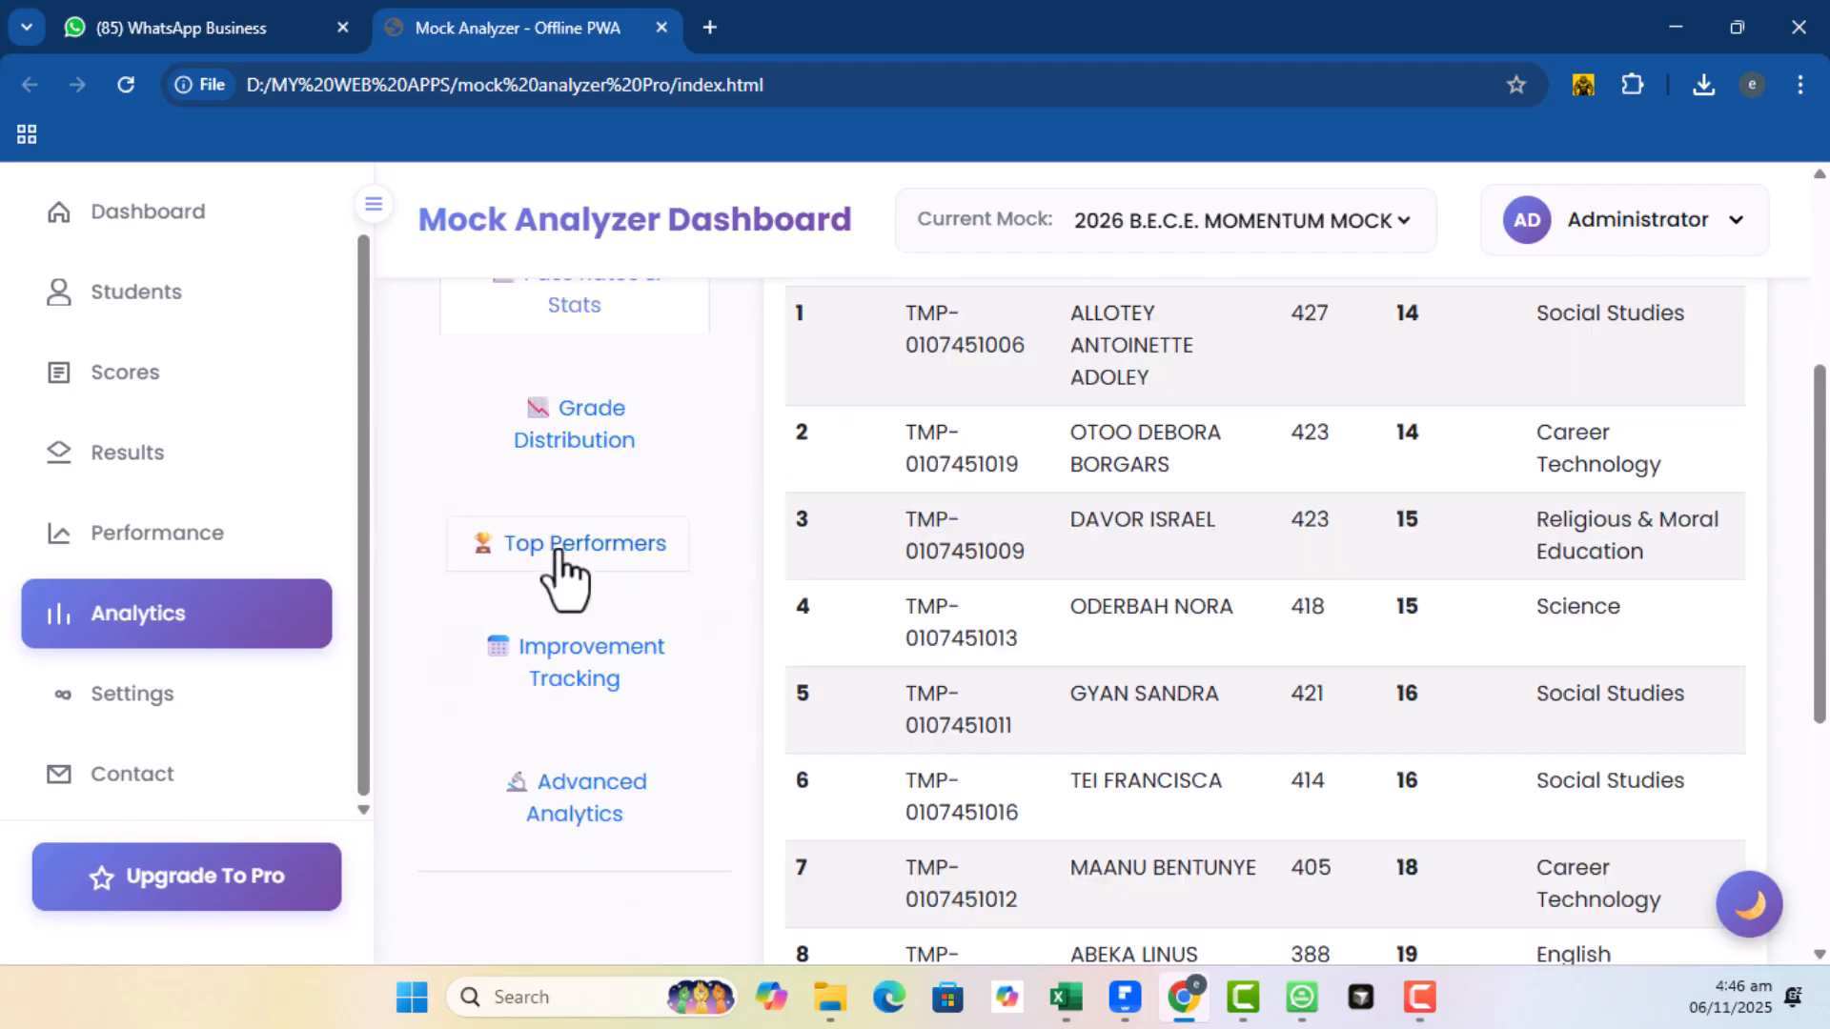
pyautogui.scroll(3, 1188, 591)
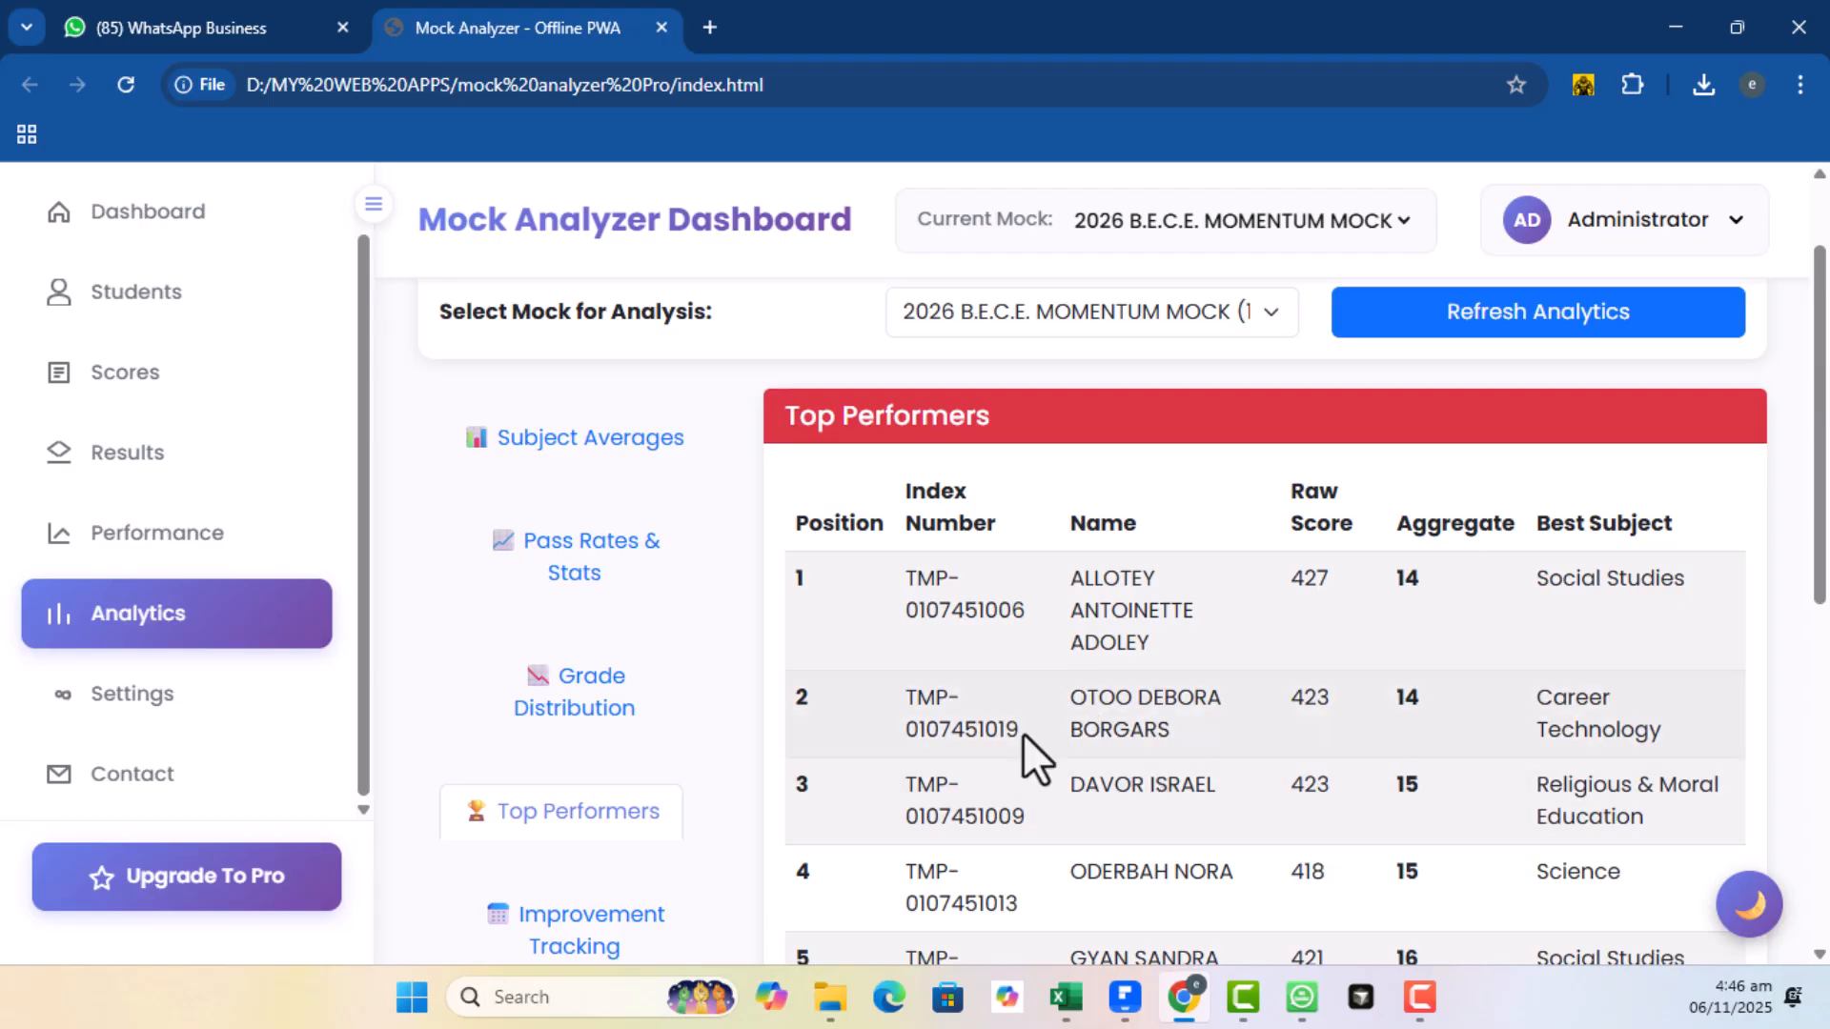
pyautogui.scroll(-1, 1012, 658)
pyautogui.scroll(-4, 1012, 657)
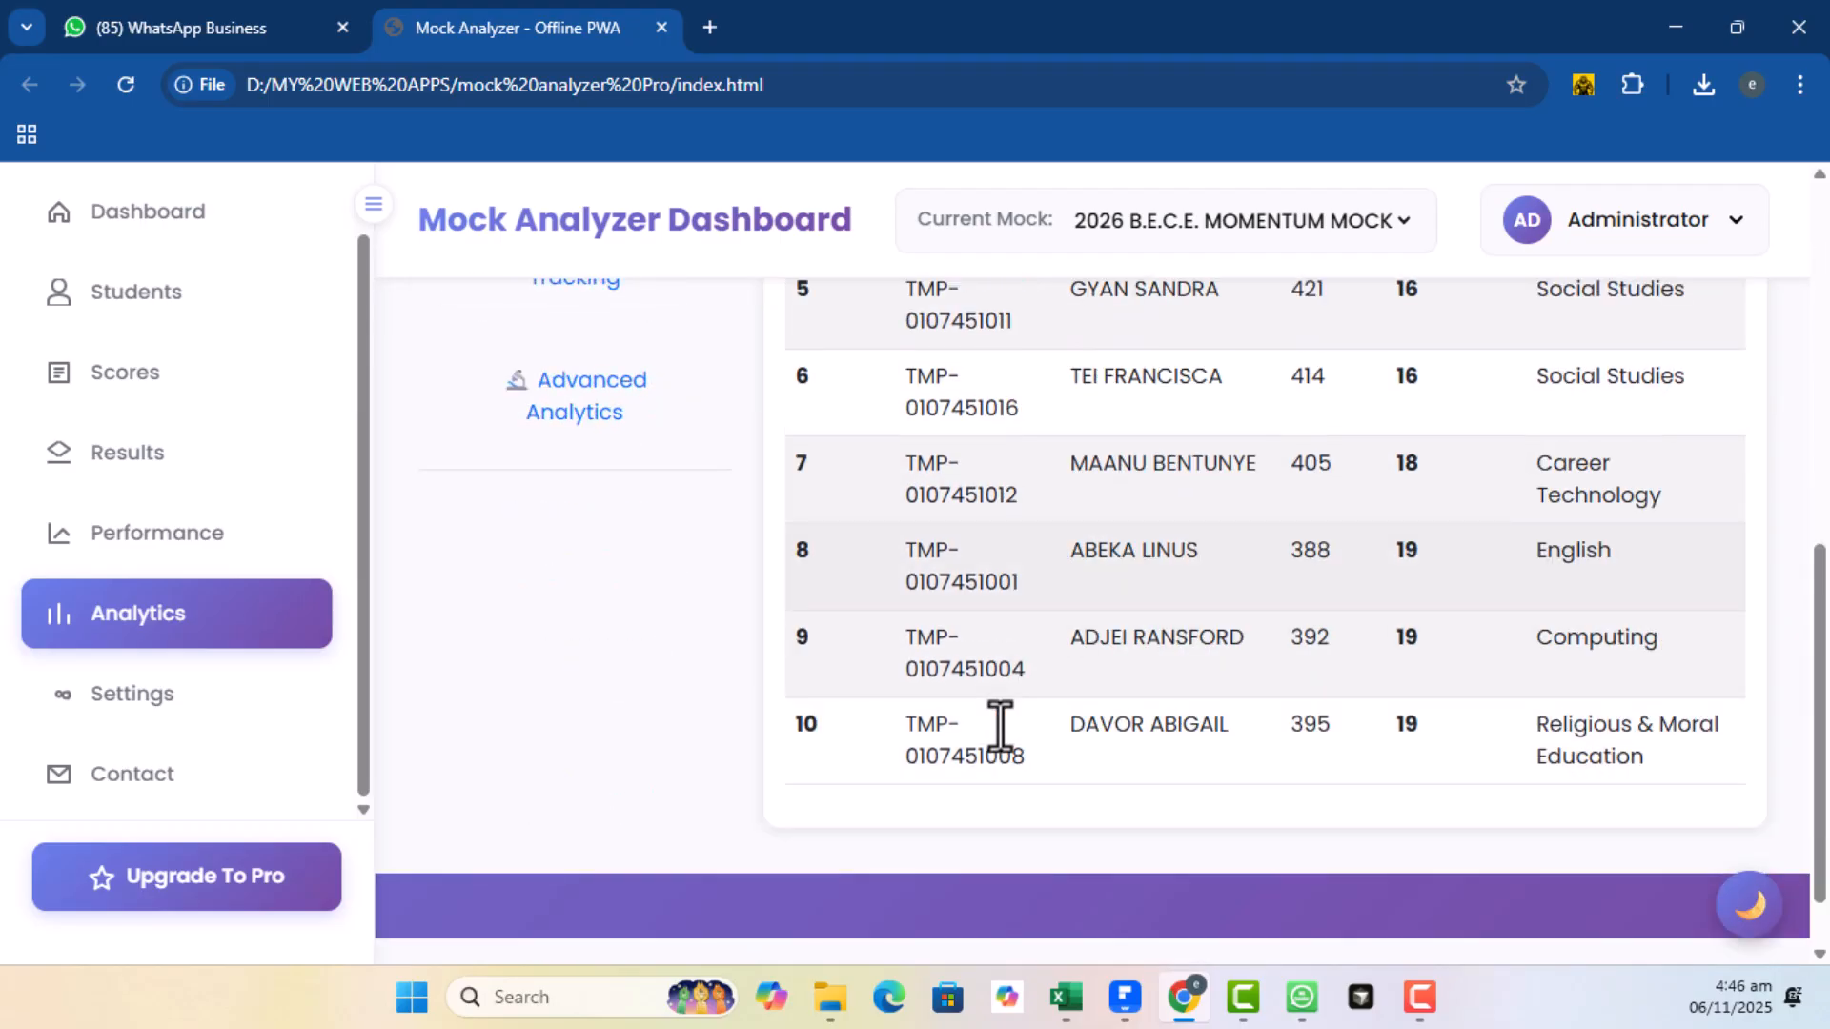
pyautogui.scroll(6, 1000, 726)
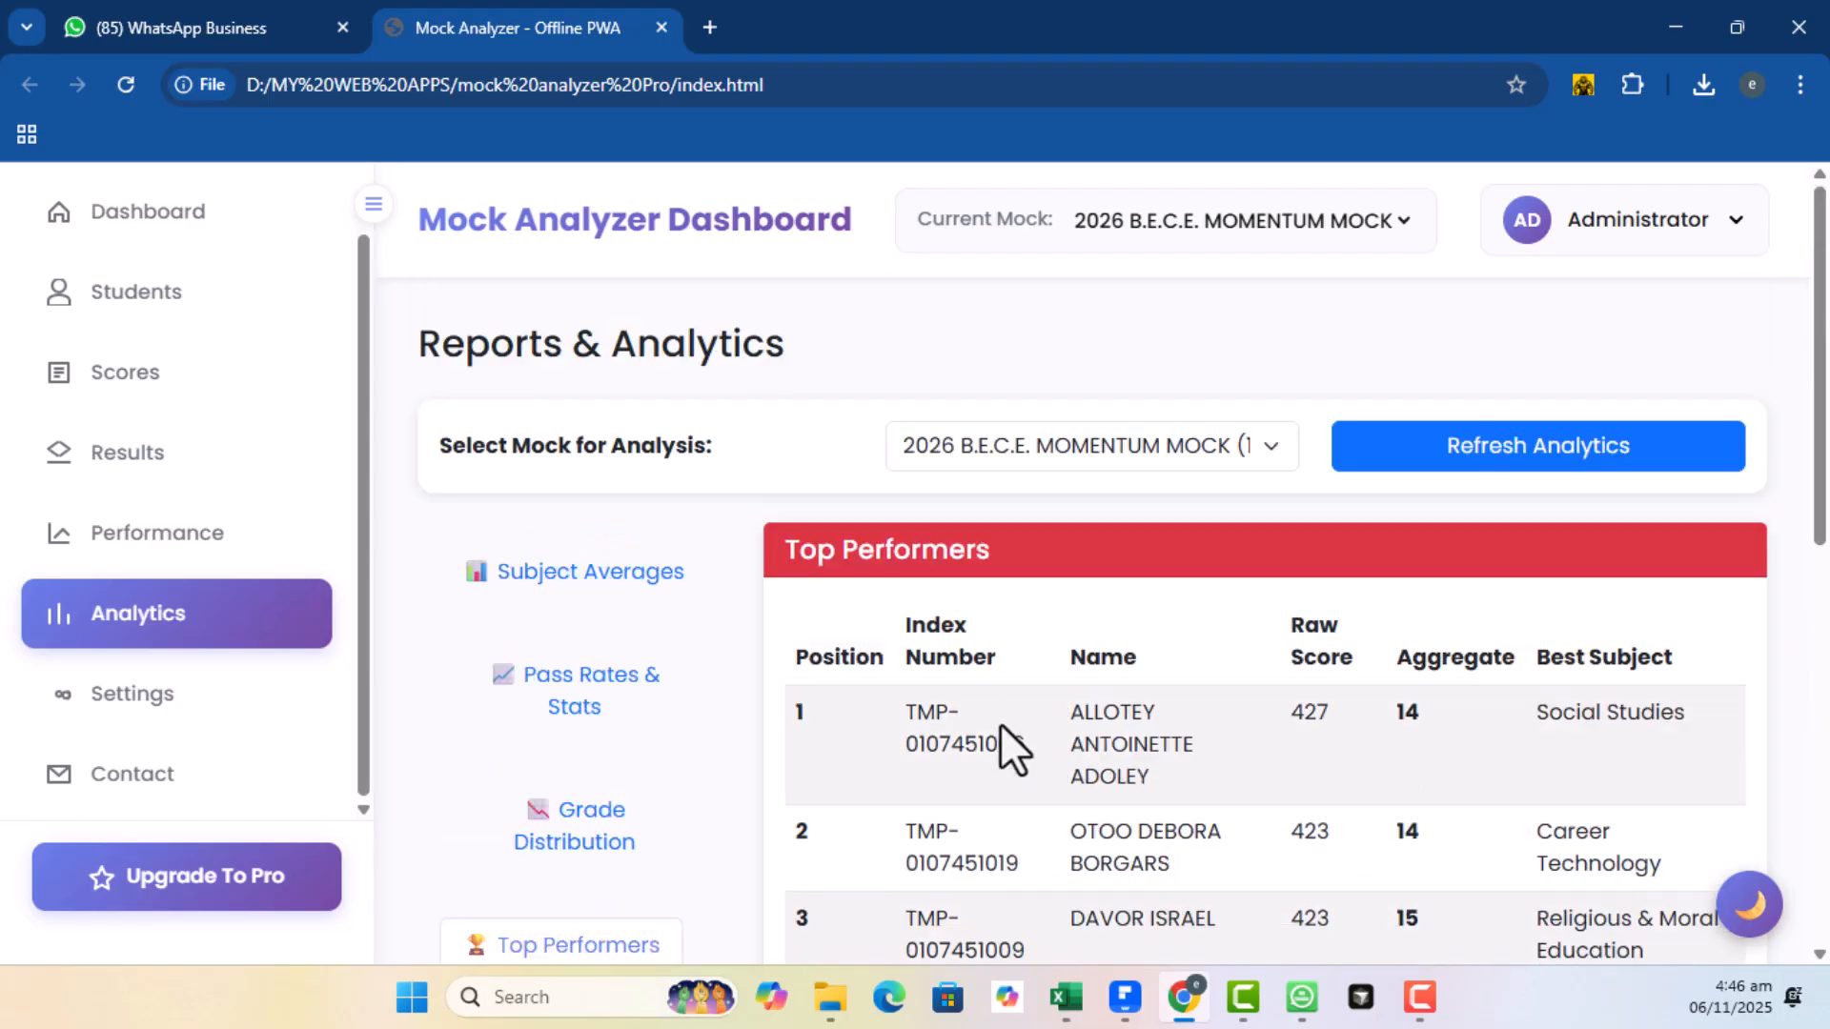
pyautogui.scroll(-1, 998, 723)
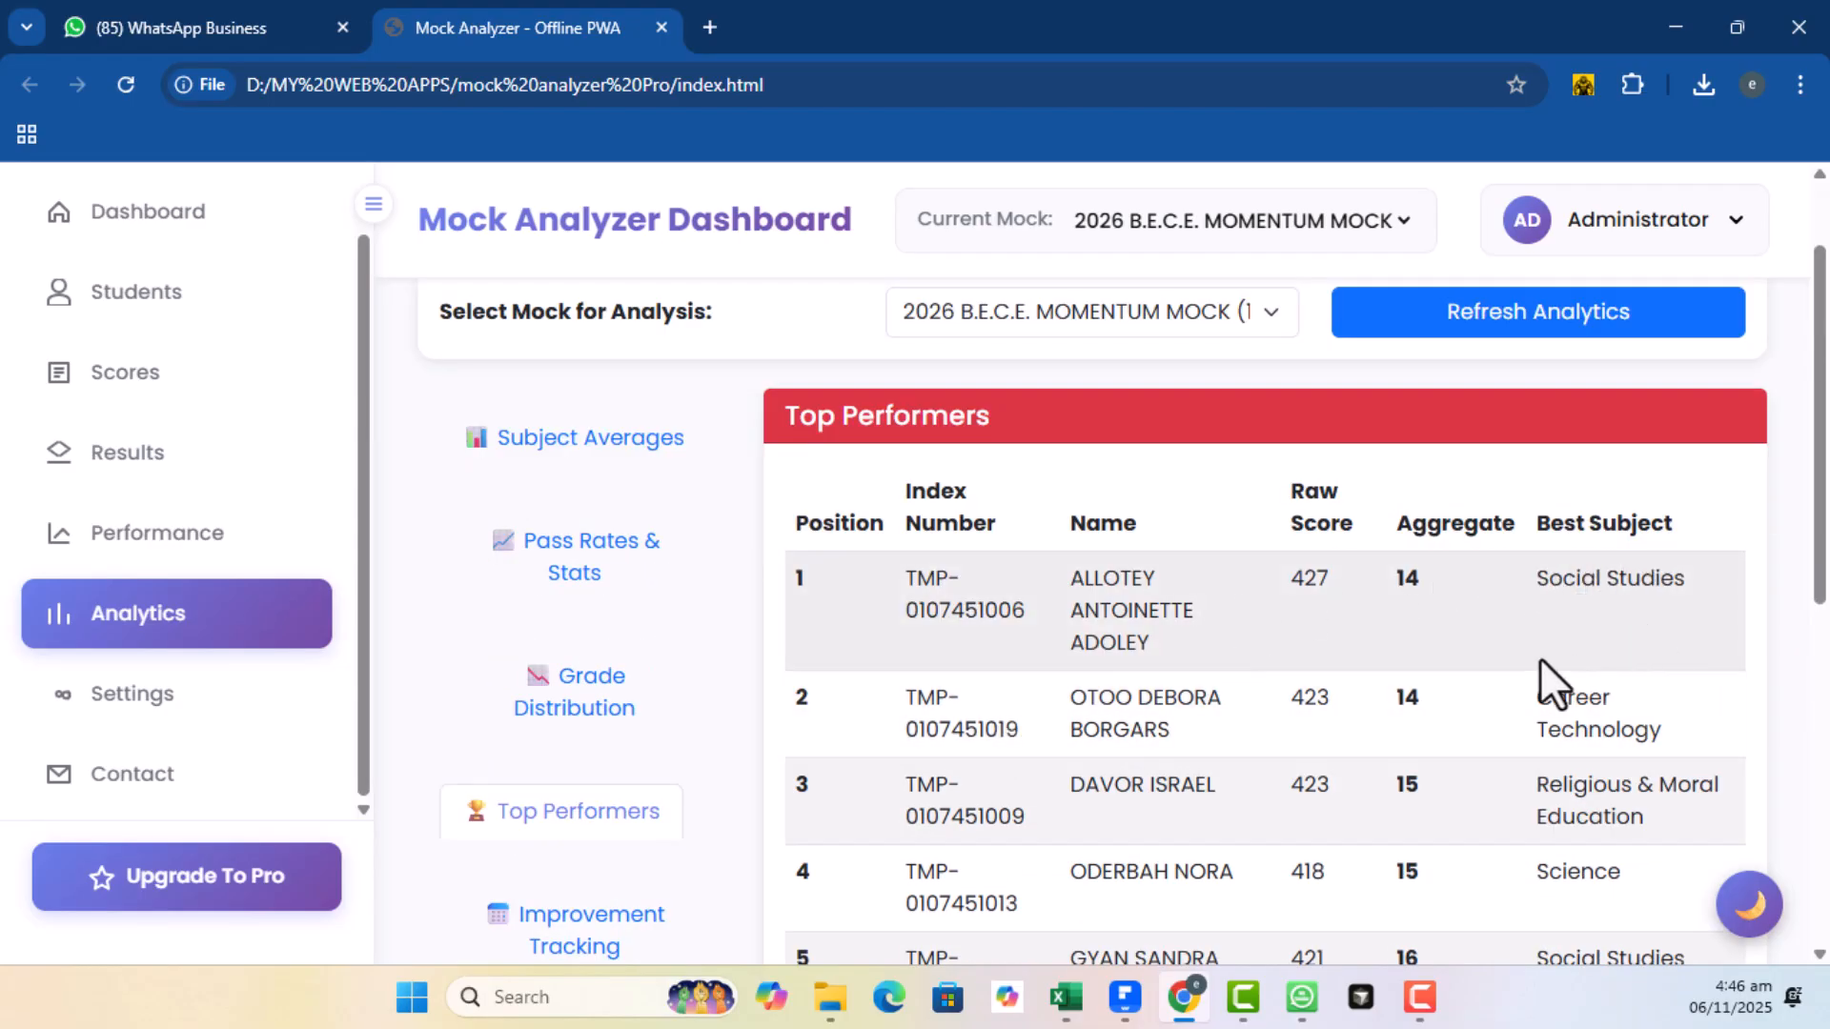
pyautogui.scroll(-3, 590, 729)
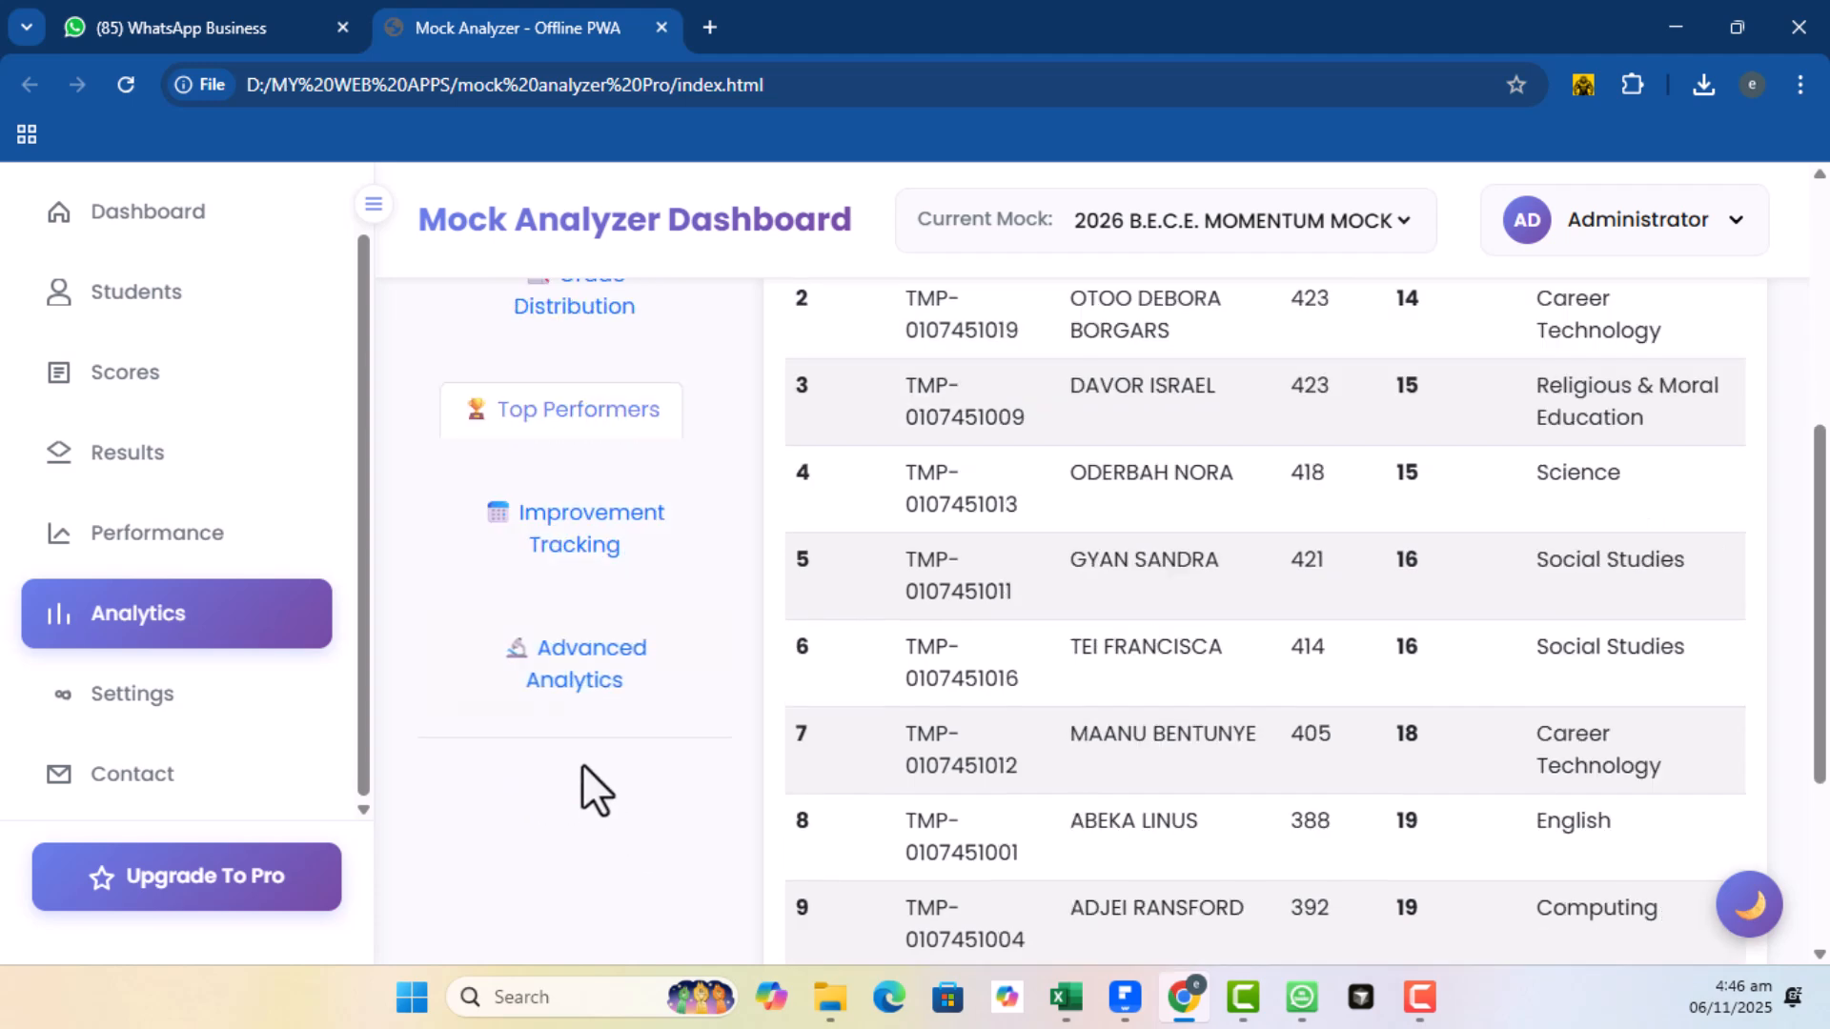
# View the Improvement Tracking section, and open Advanced Analytics to look at the subject trend analysis and export options
pyautogui.click(599, 553)
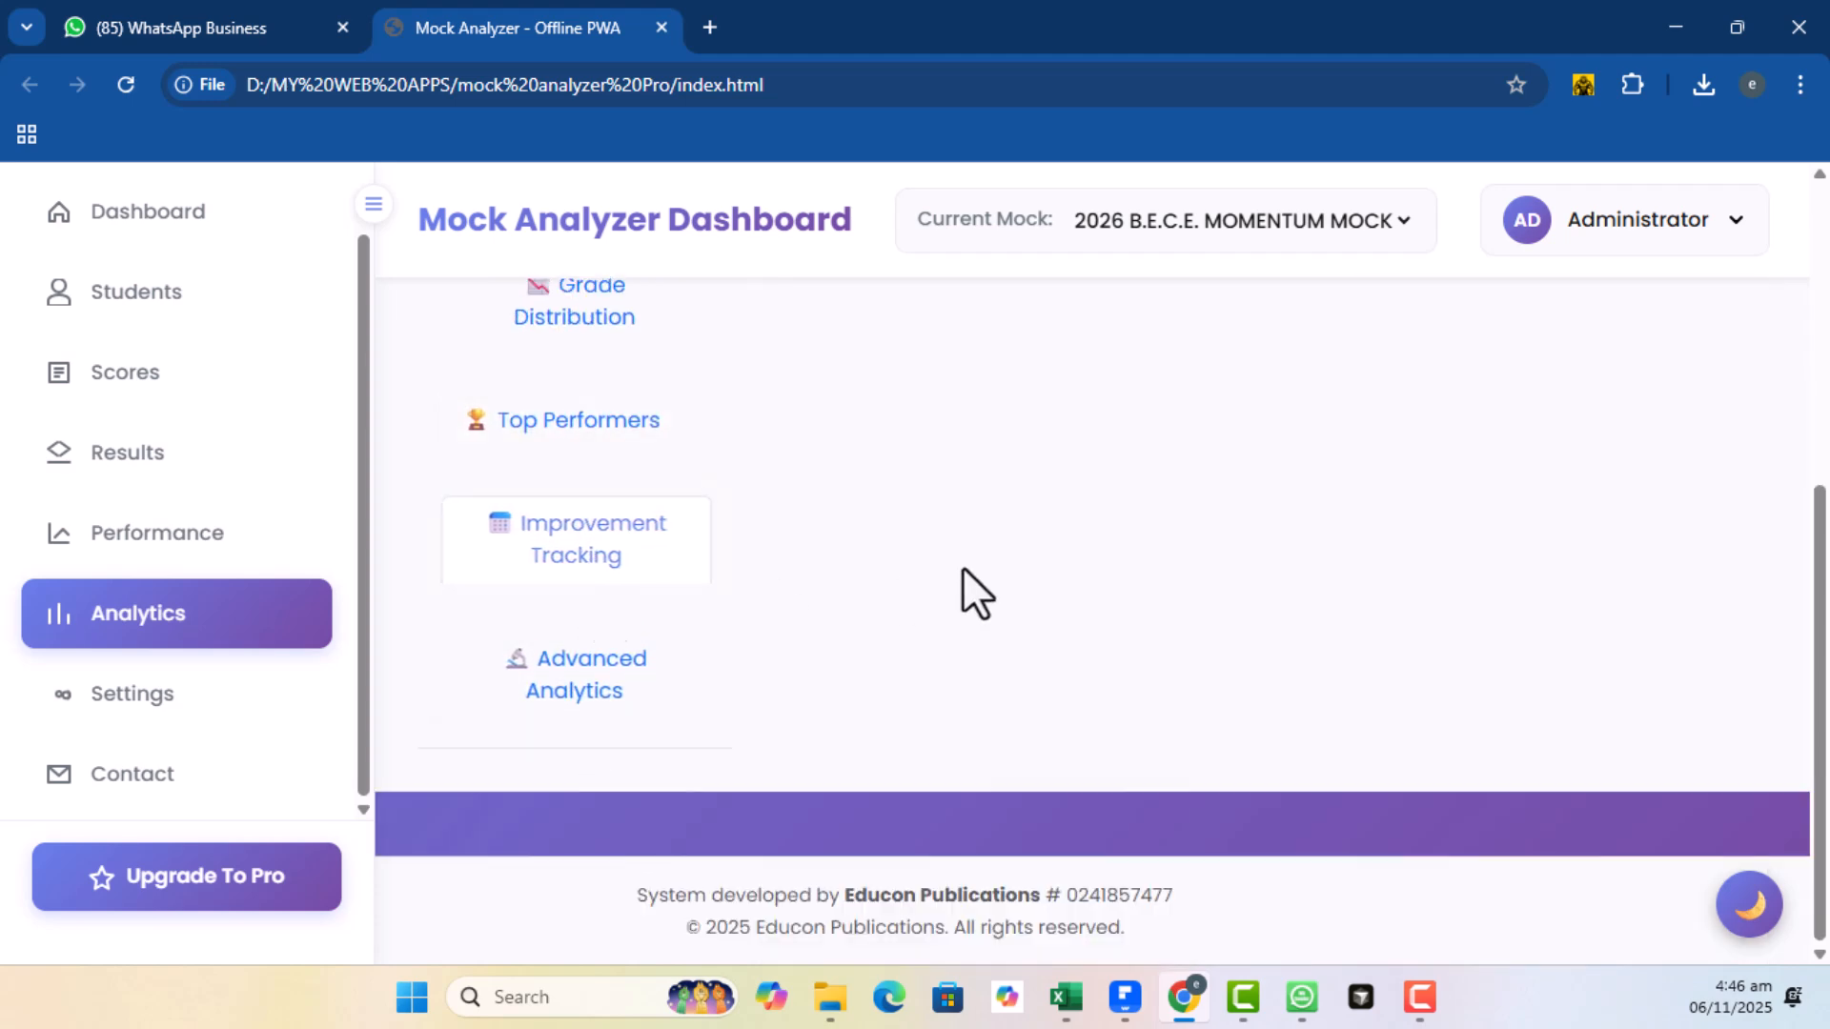
pyautogui.scroll(-4, 962, 568)
pyautogui.click(574, 691)
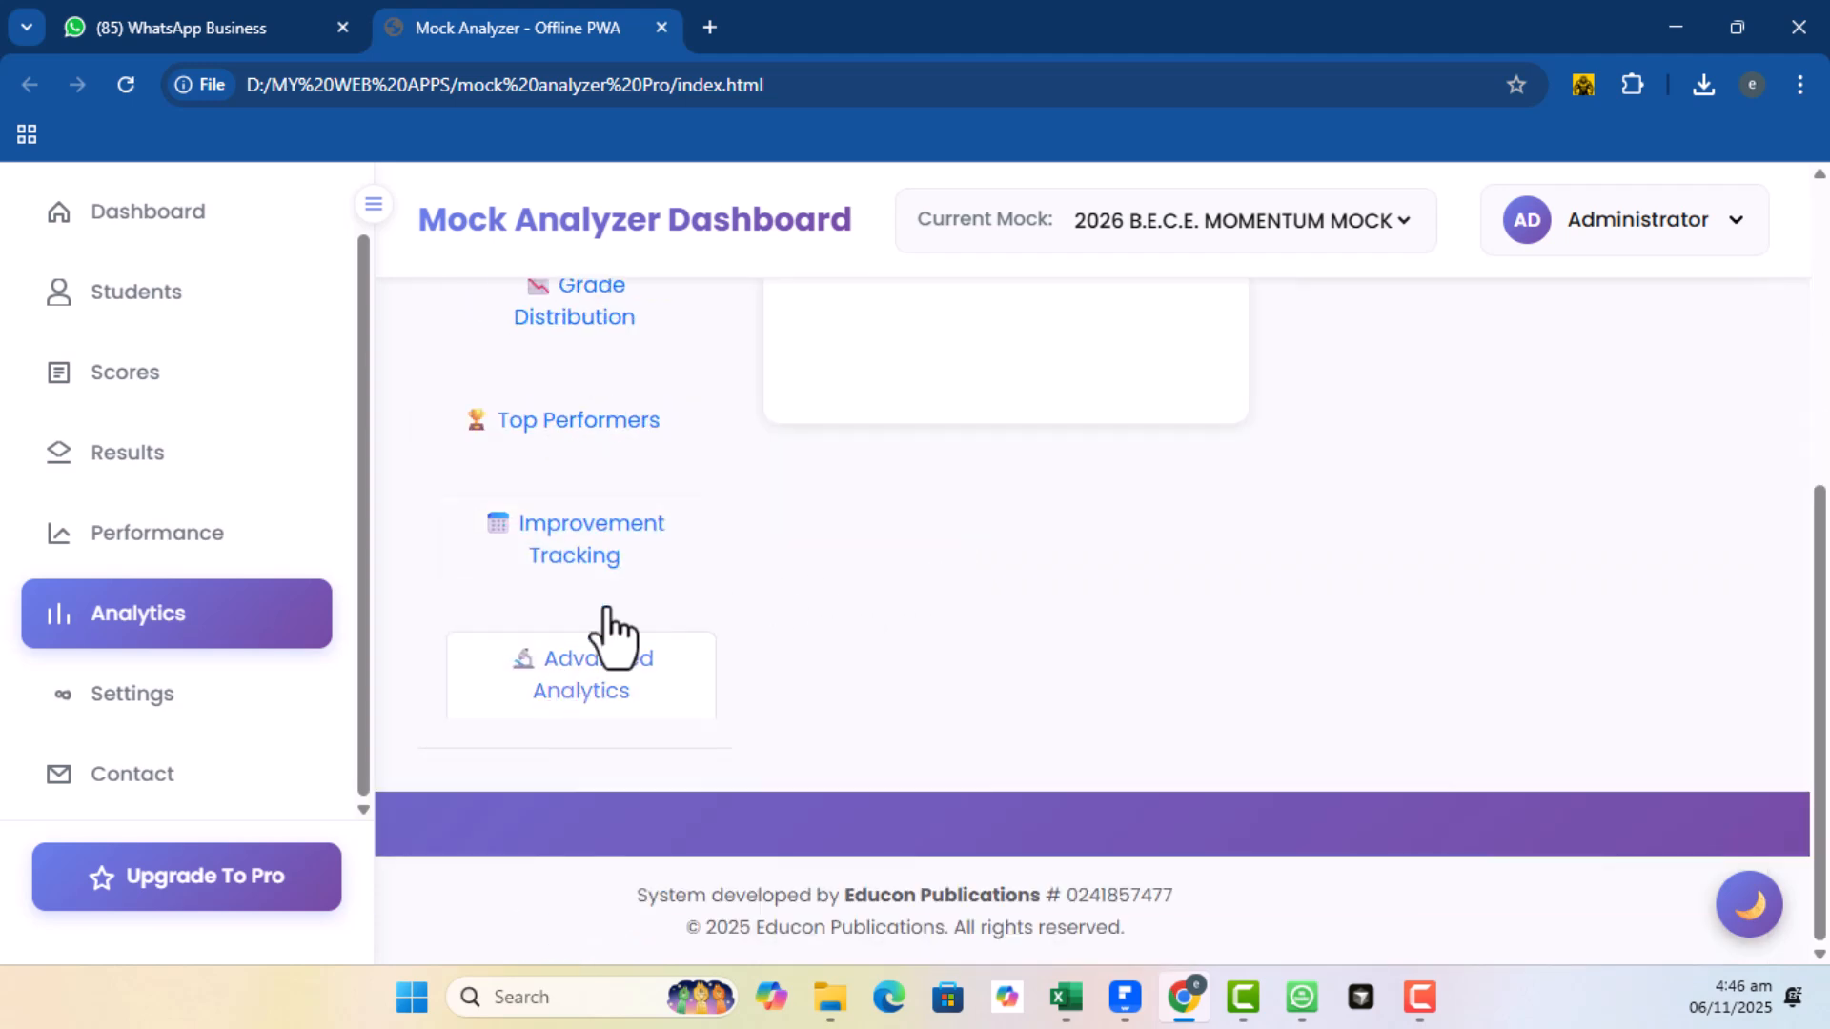
pyautogui.scroll(4, 993, 563)
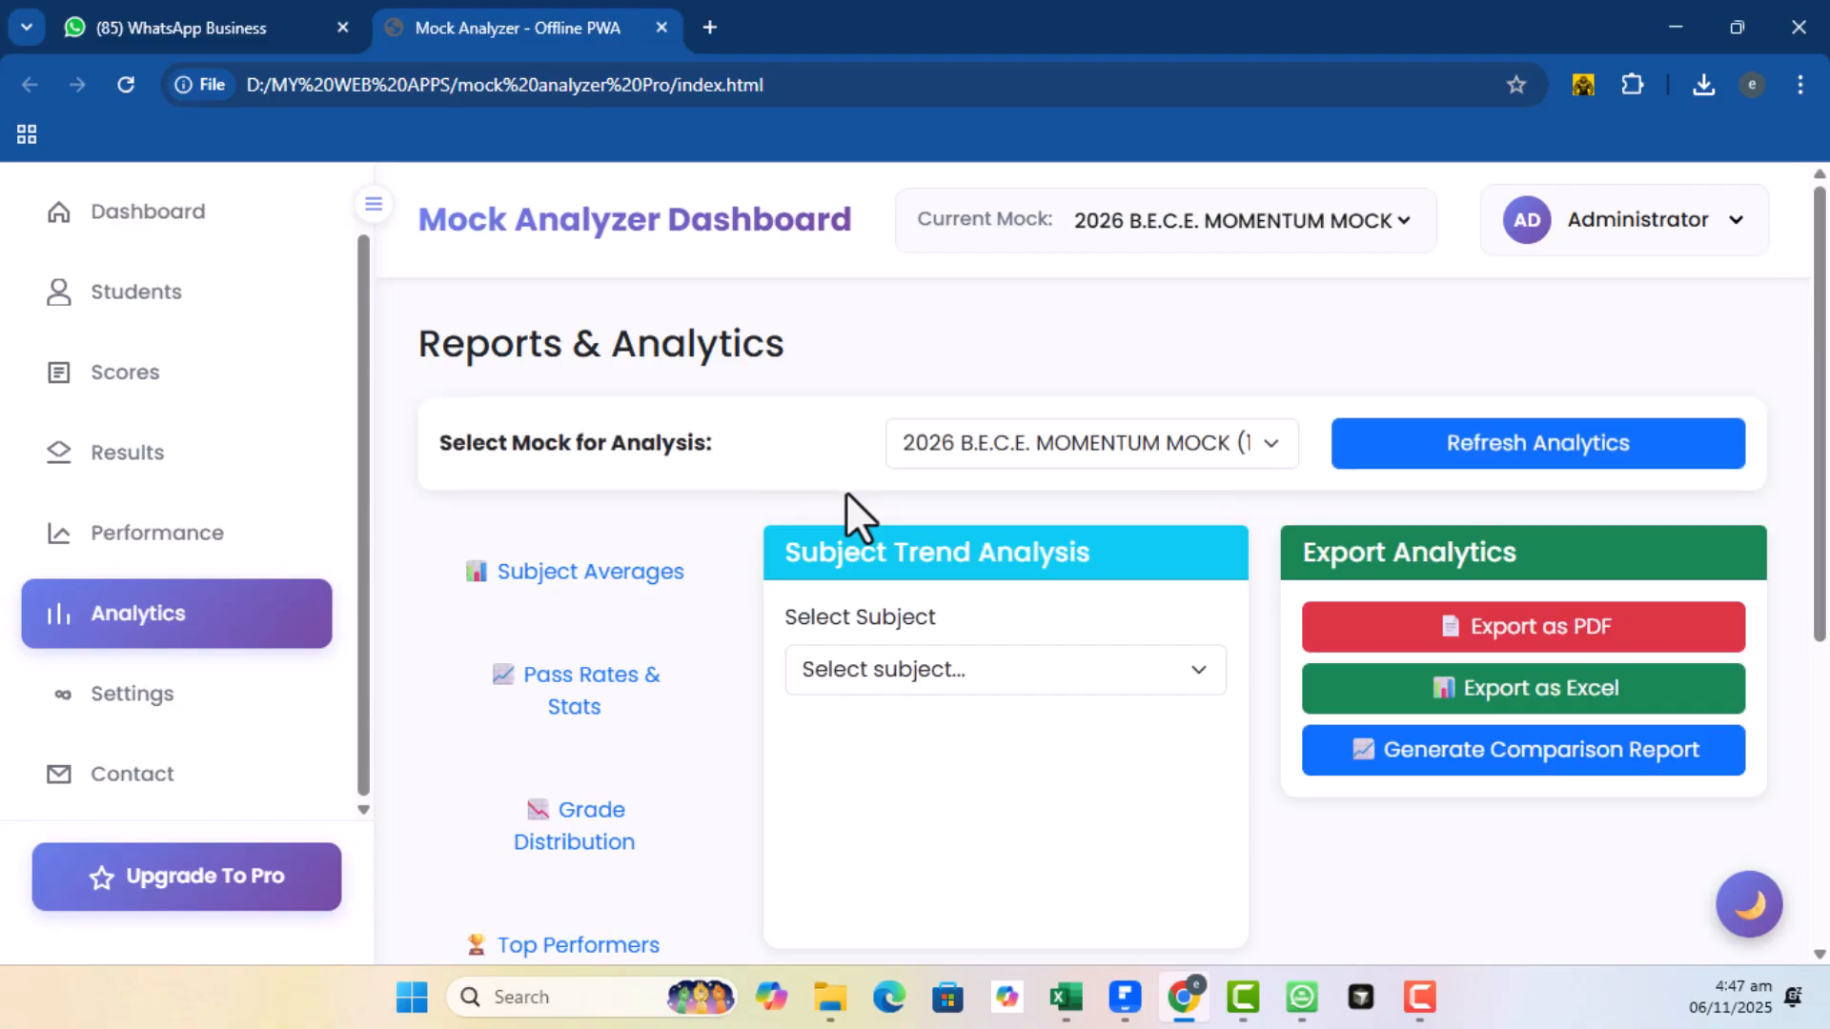
# Open the Settings page and look over the mock exam creation form and the list of managed mocks
pyautogui.click(188, 690)
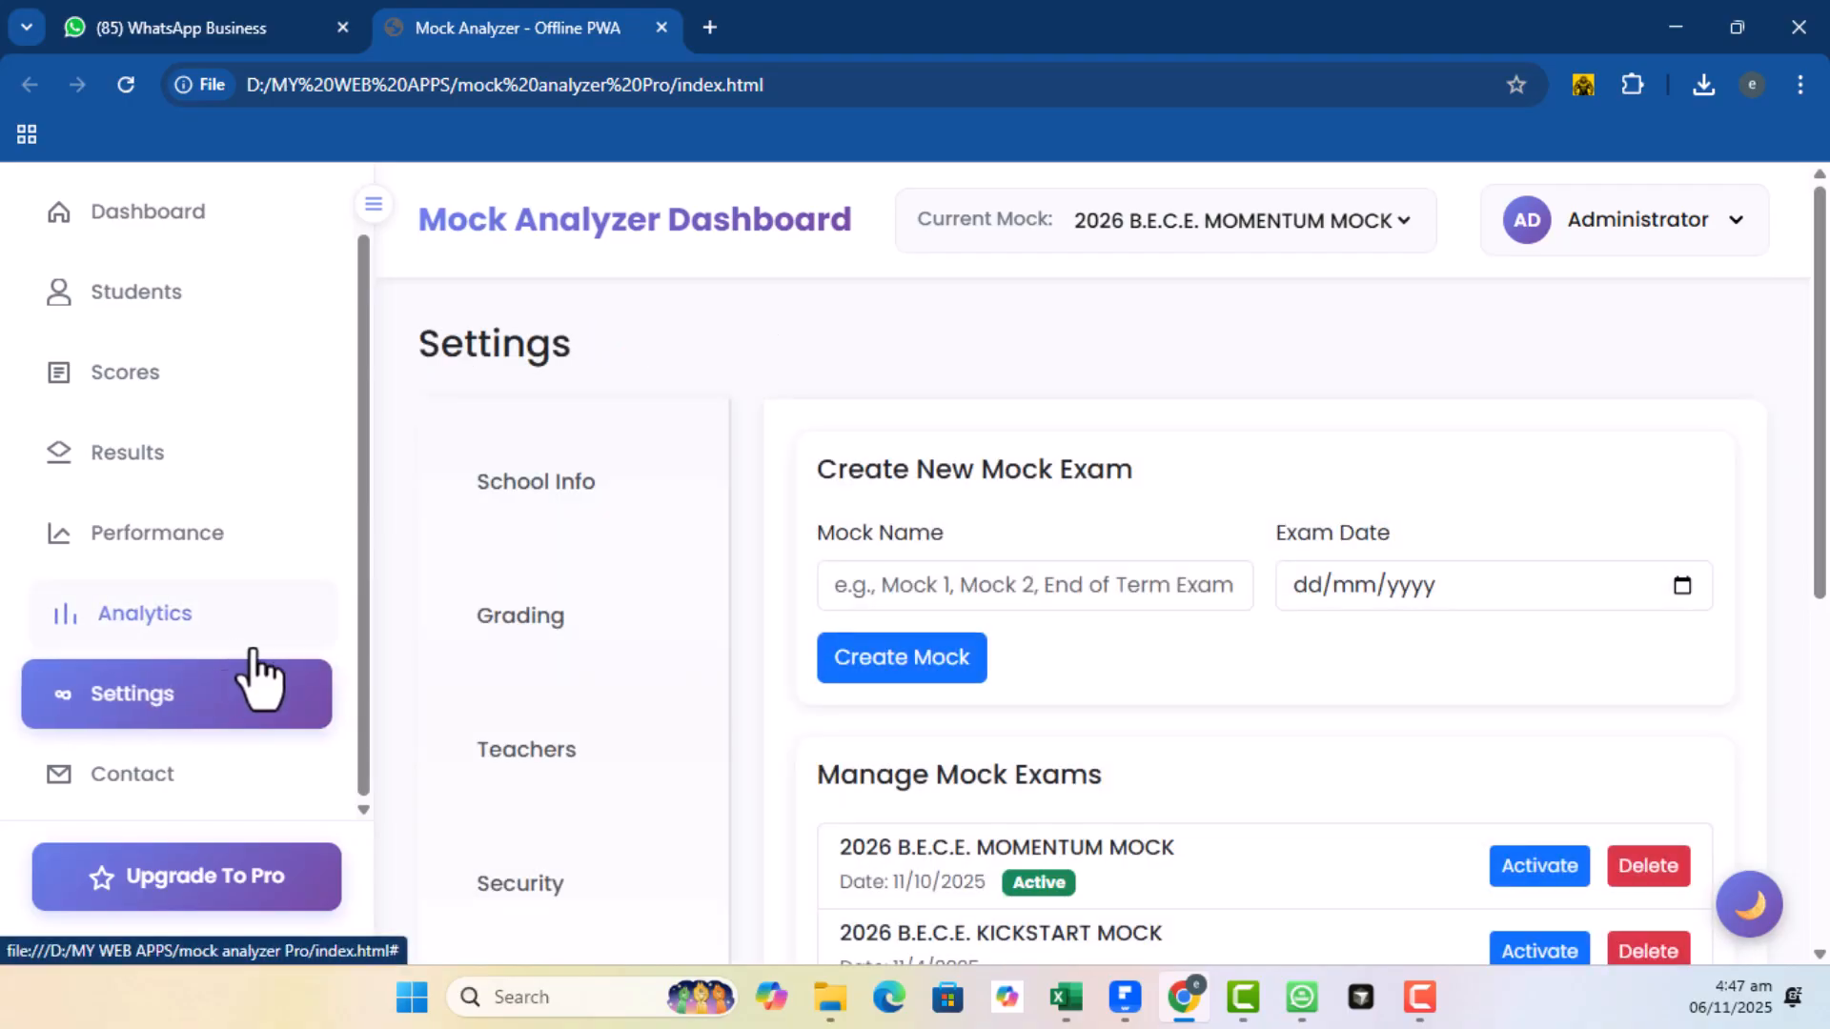
pyautogui.scroll(-2, 1106, 655)
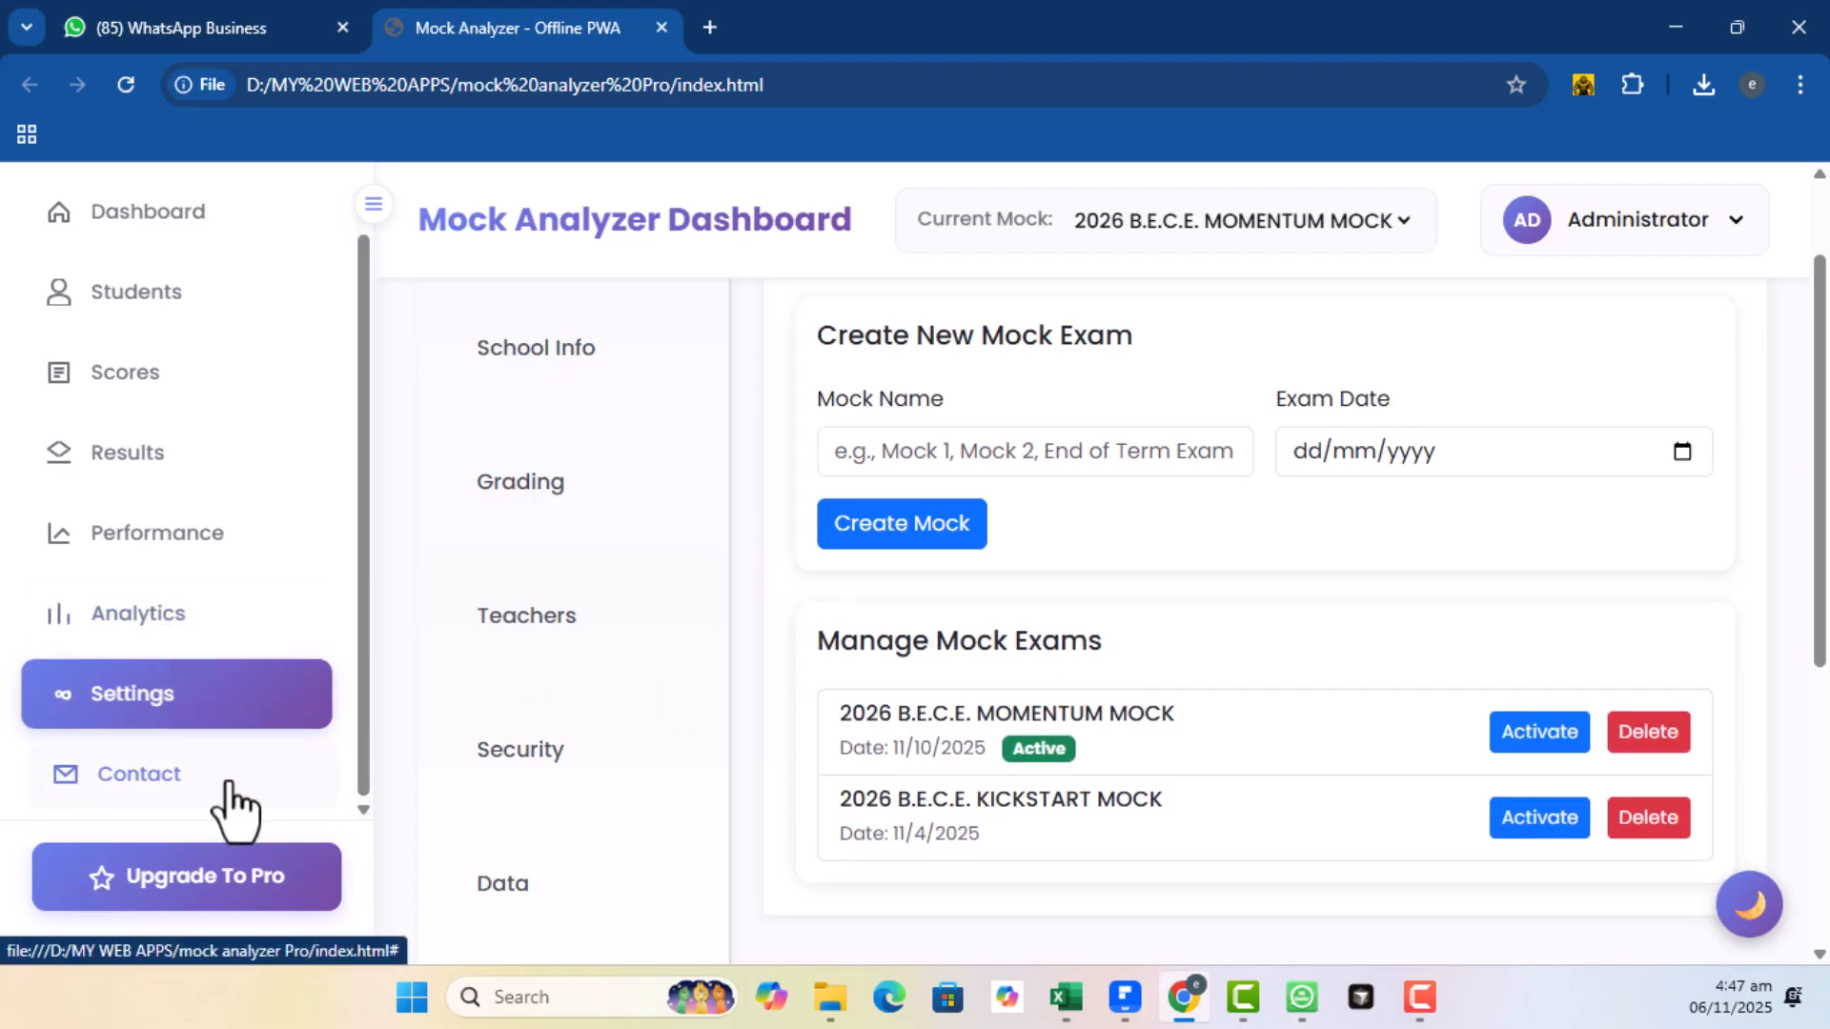
pyautogui.scroll(2, 217, 753)
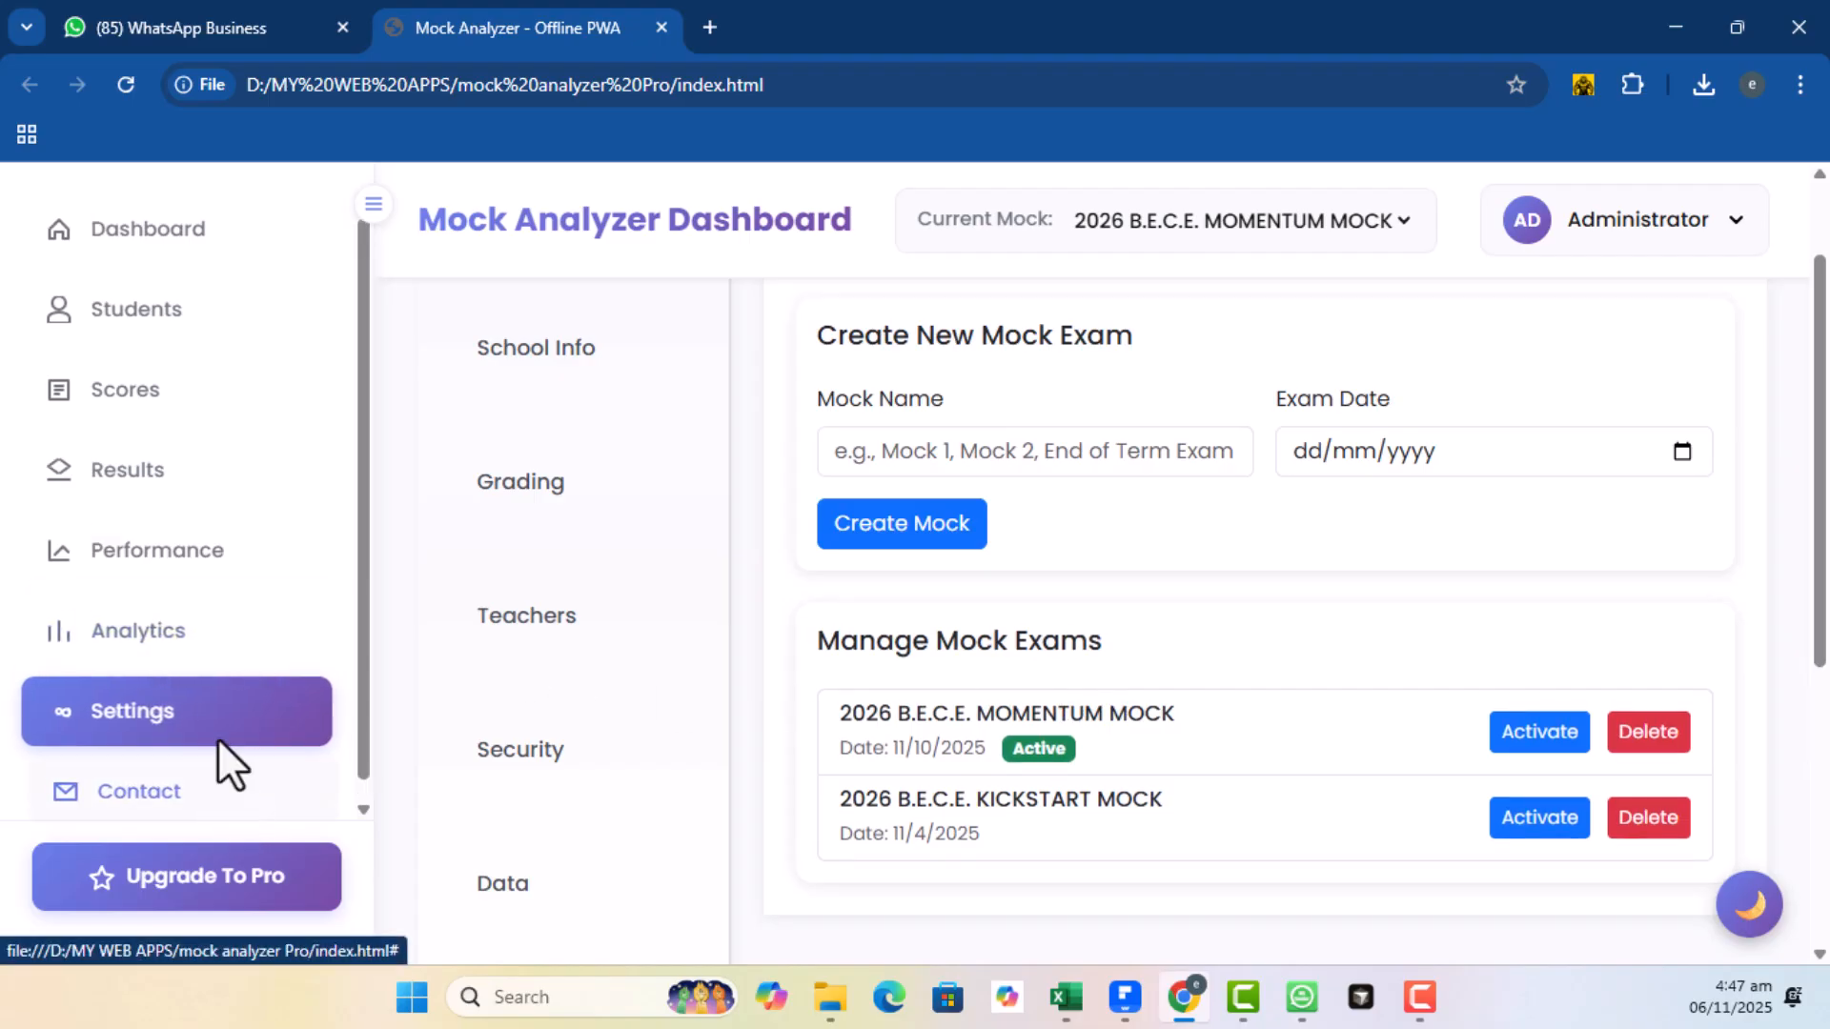
# Open the first-listed student's profile from the Students page to view the student information and mock performance
pyautogui.click(143, 324)
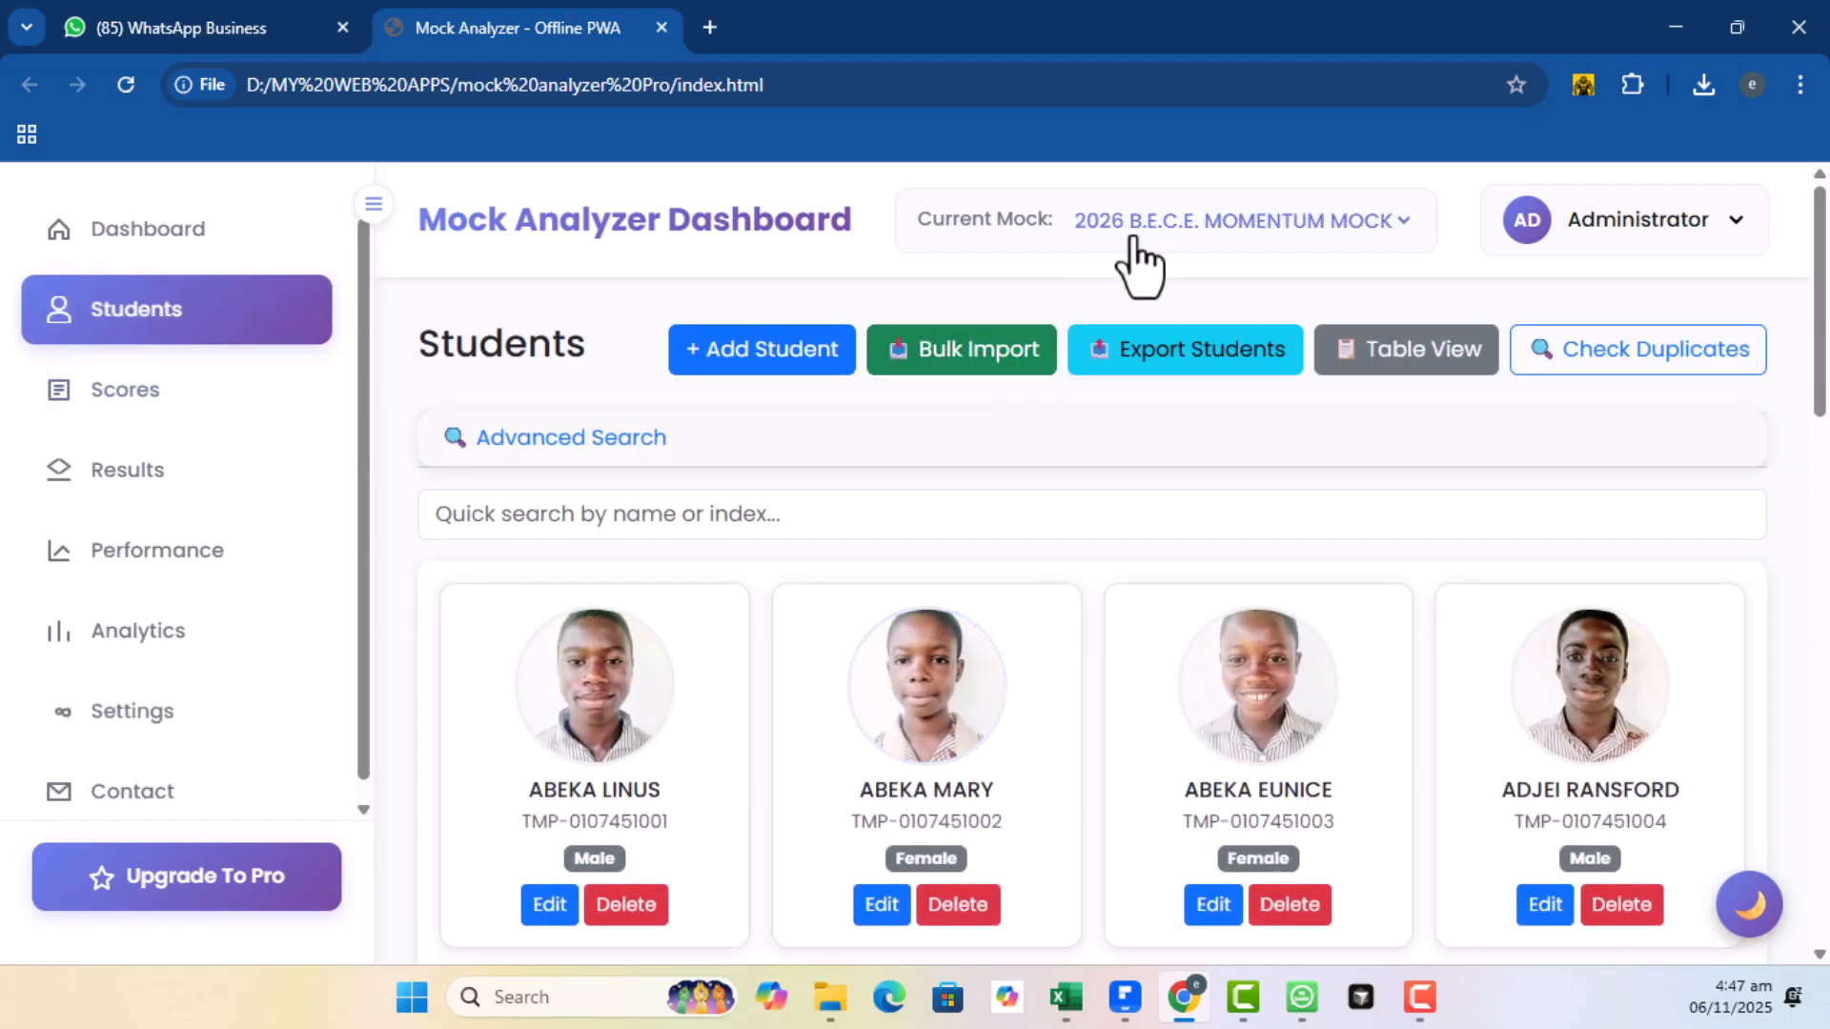
pyautogui.scroll(-3, 1328, 559)
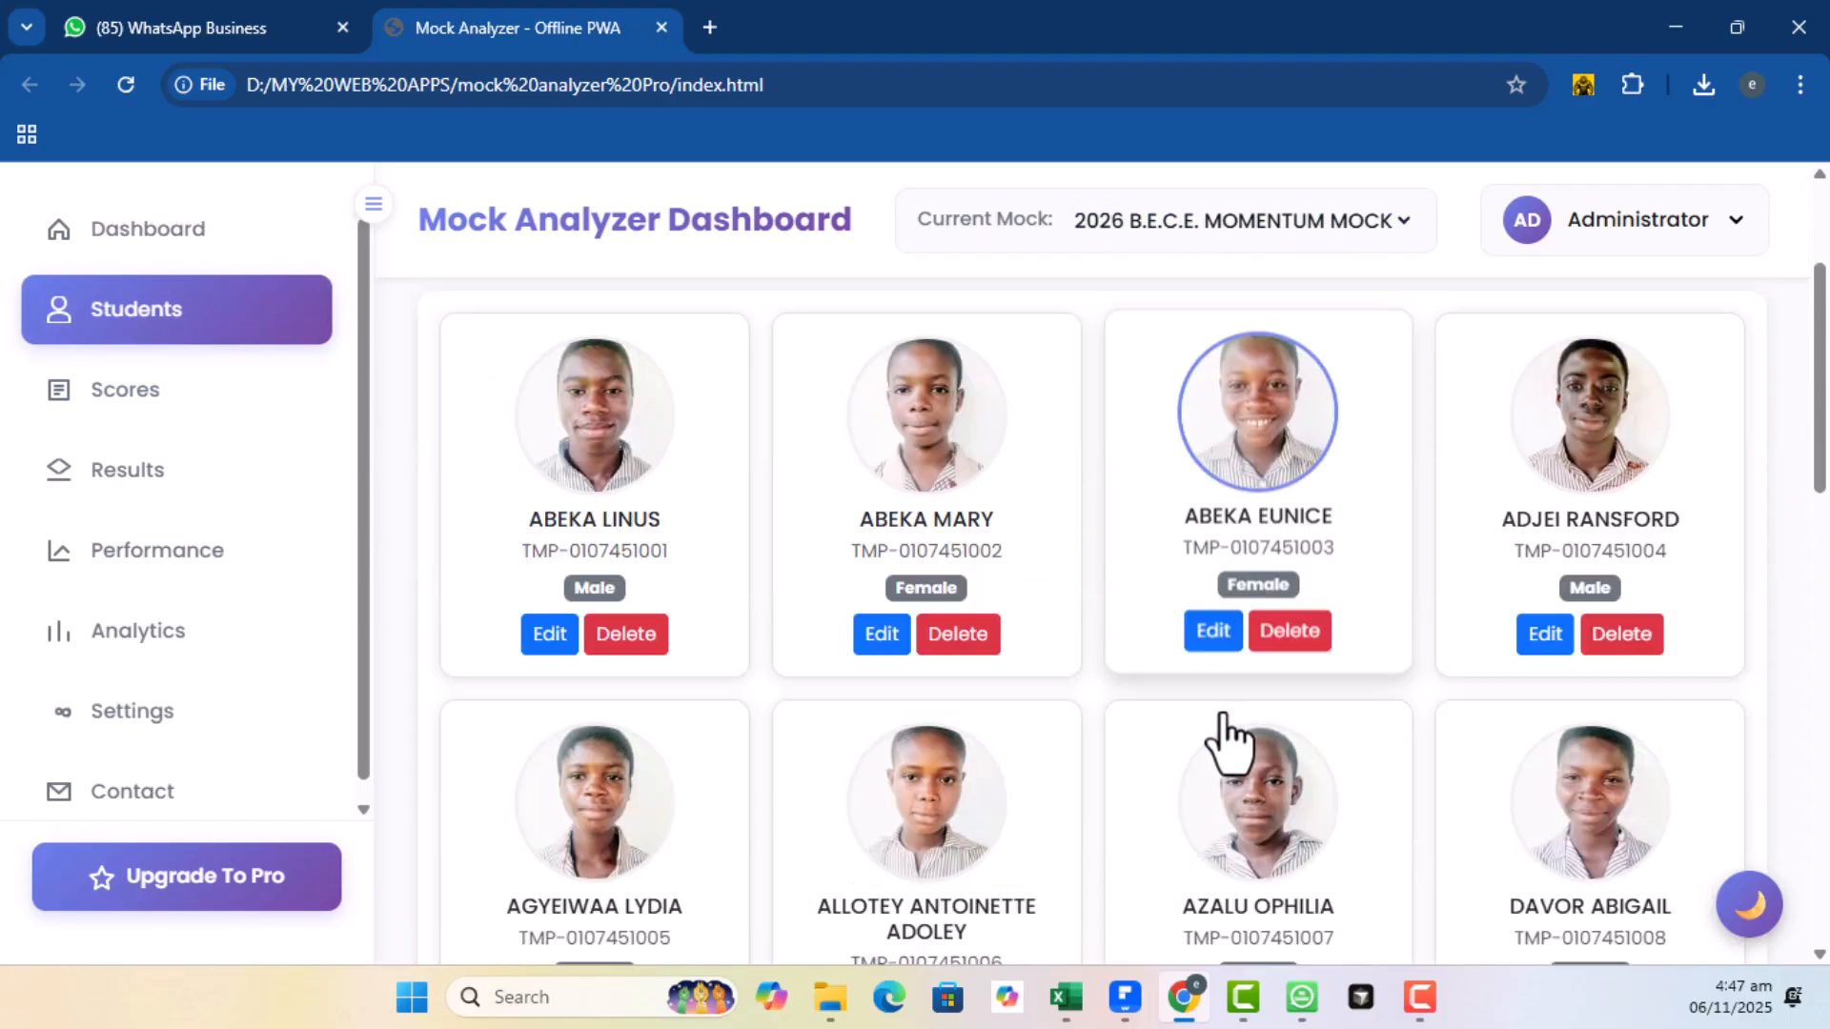
pyautogui.click(672, 530)
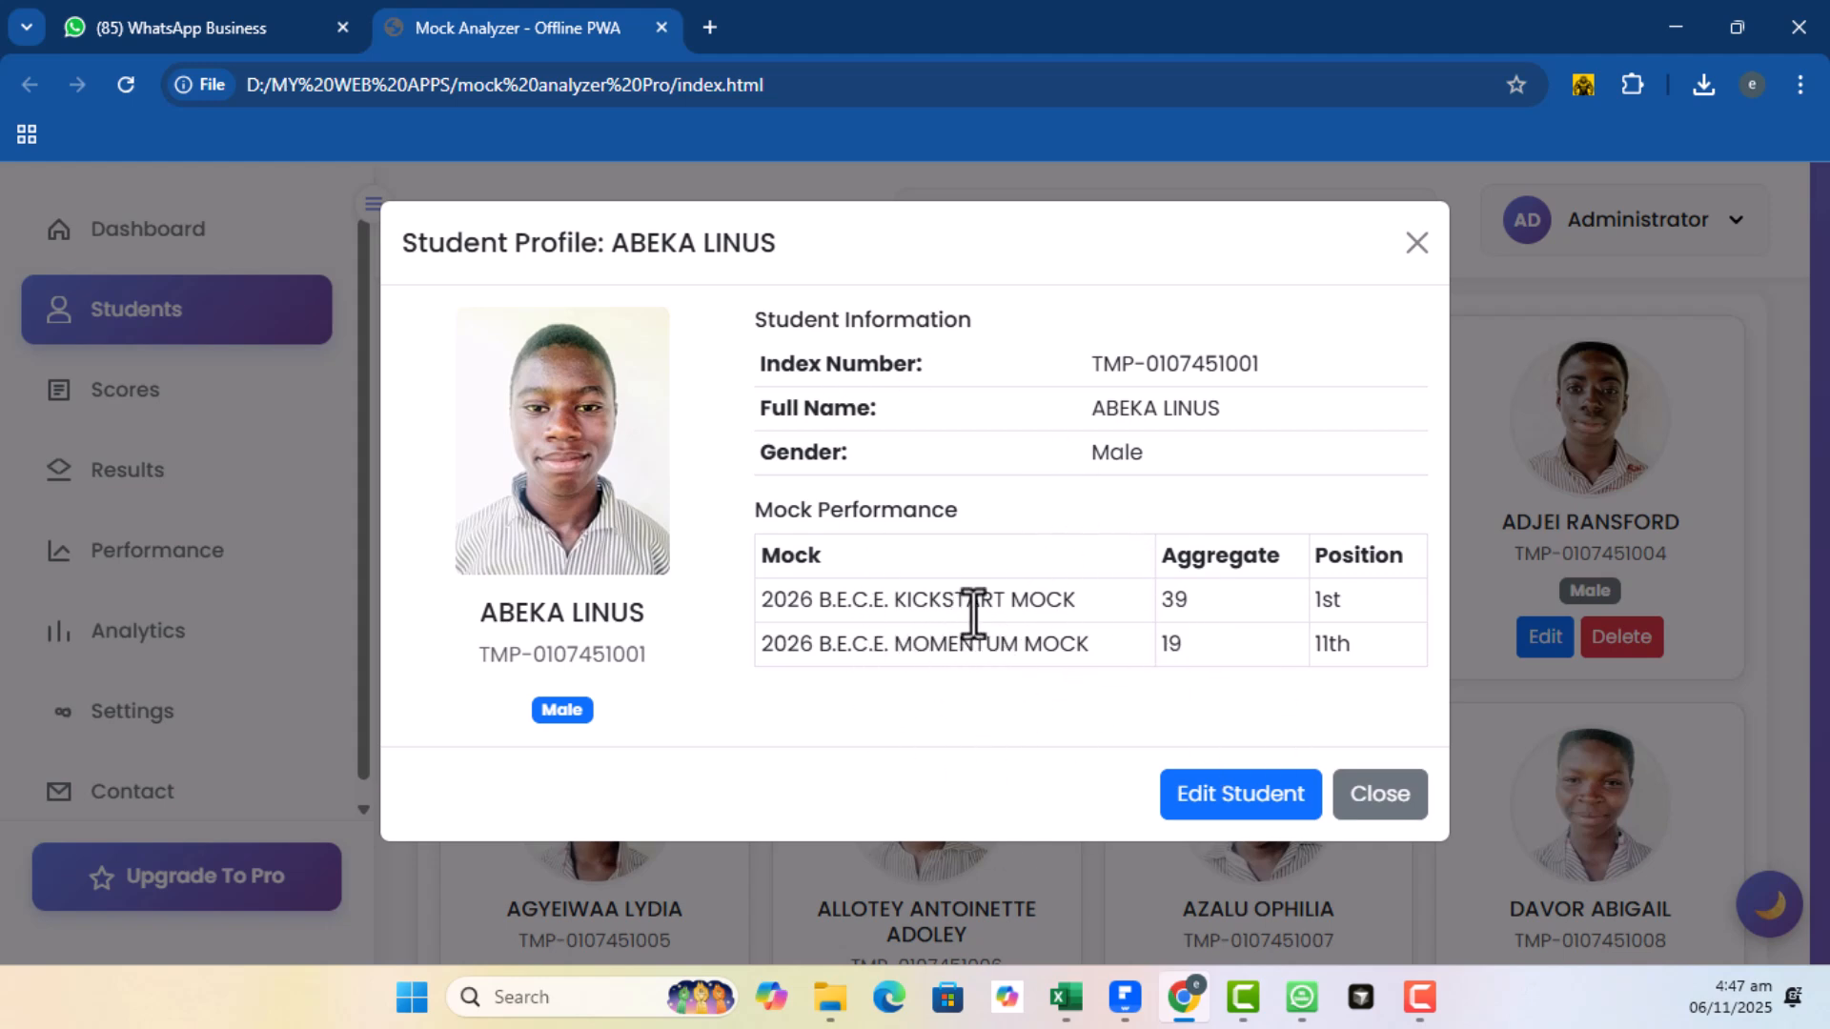
# Compare the student's aggregates and positions in the KICKSTART and MOMENTUM mocks, and close the profile
pyautogui.doubleClick(885, 599)
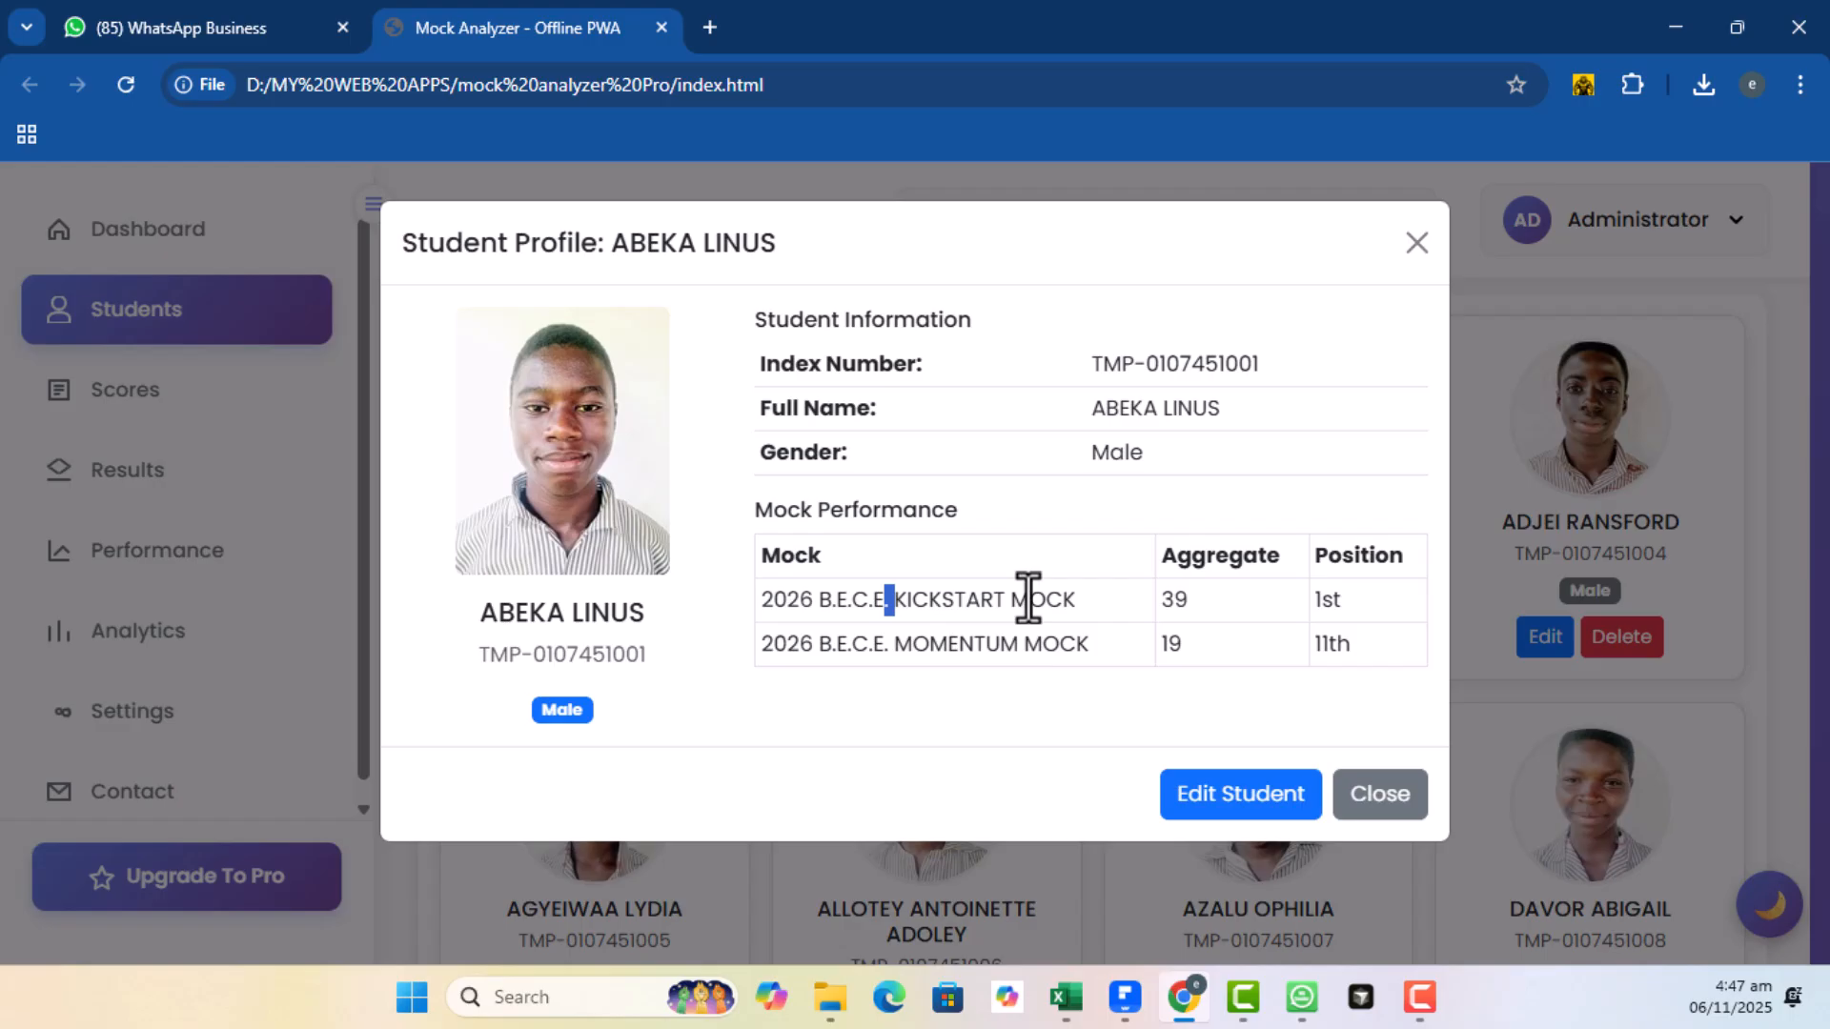
pyautogui.doubleClick(1170, 599)
pyautogui.click(1298, 606)
pyautogui.doubleClick(949, 643)
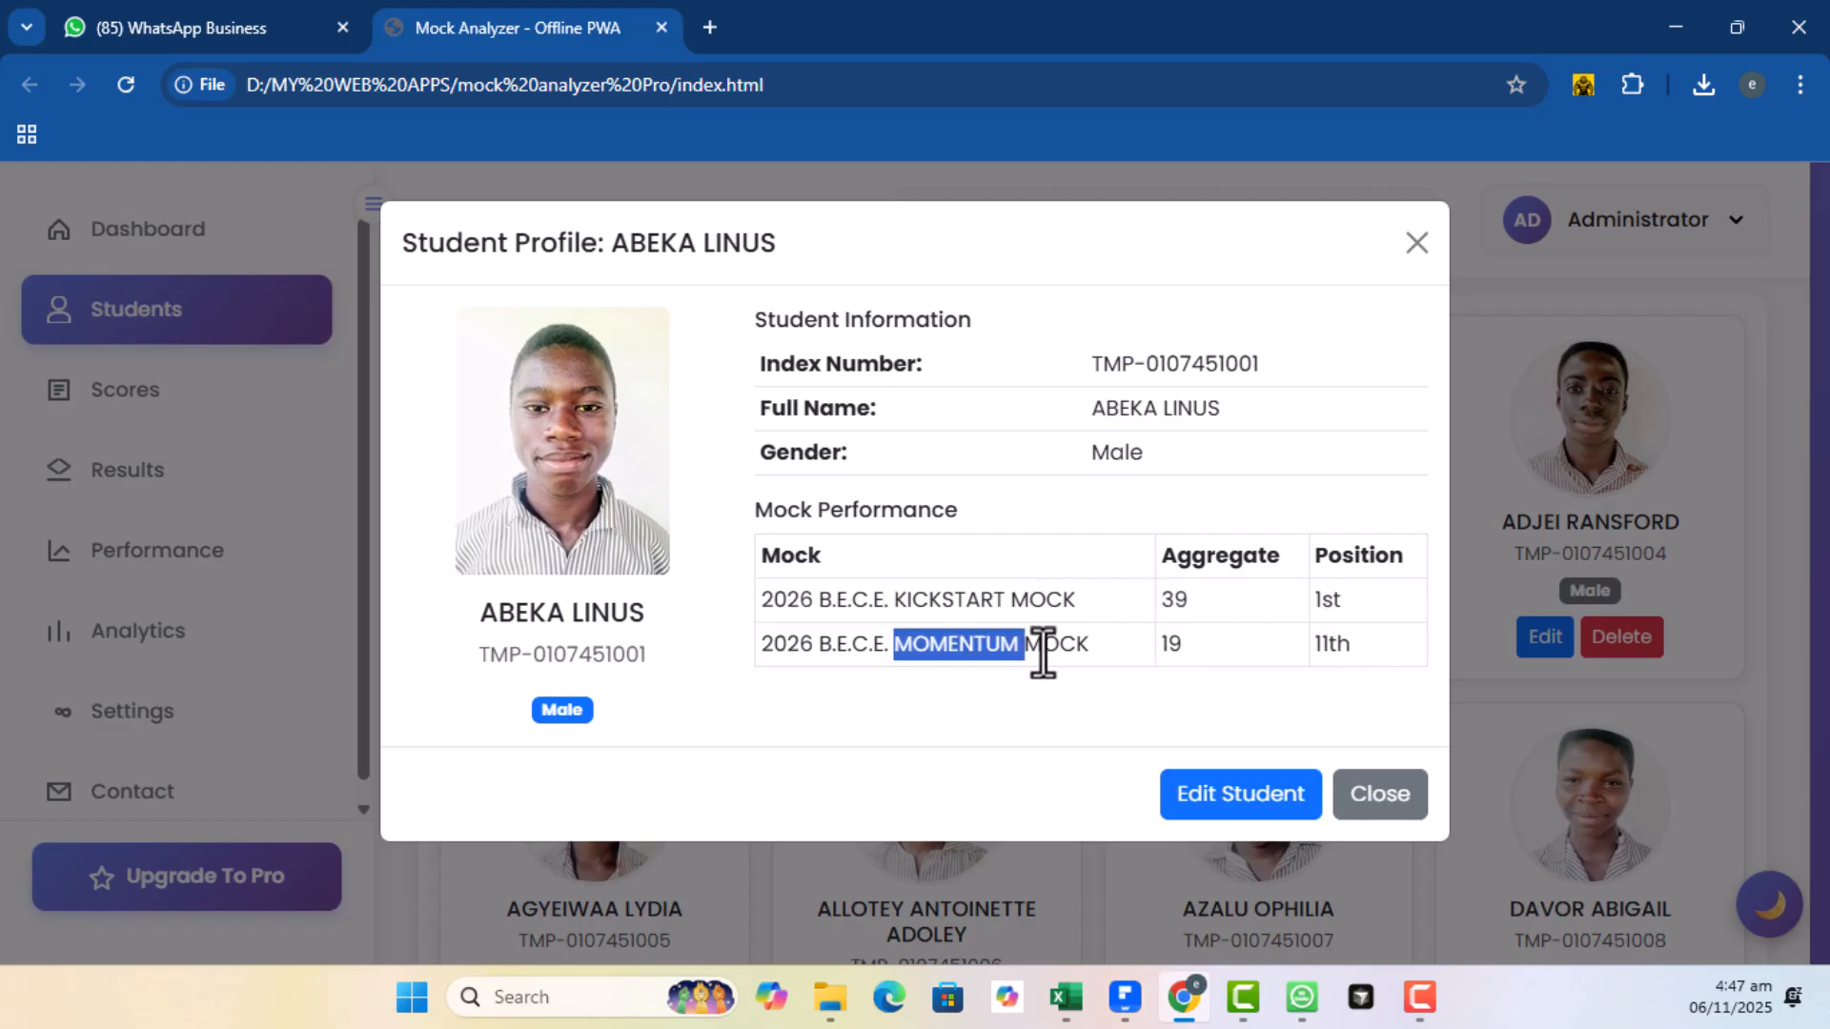
pyautogui.click(1172, 652)
pyautogui.doubleClick(1174, 652)
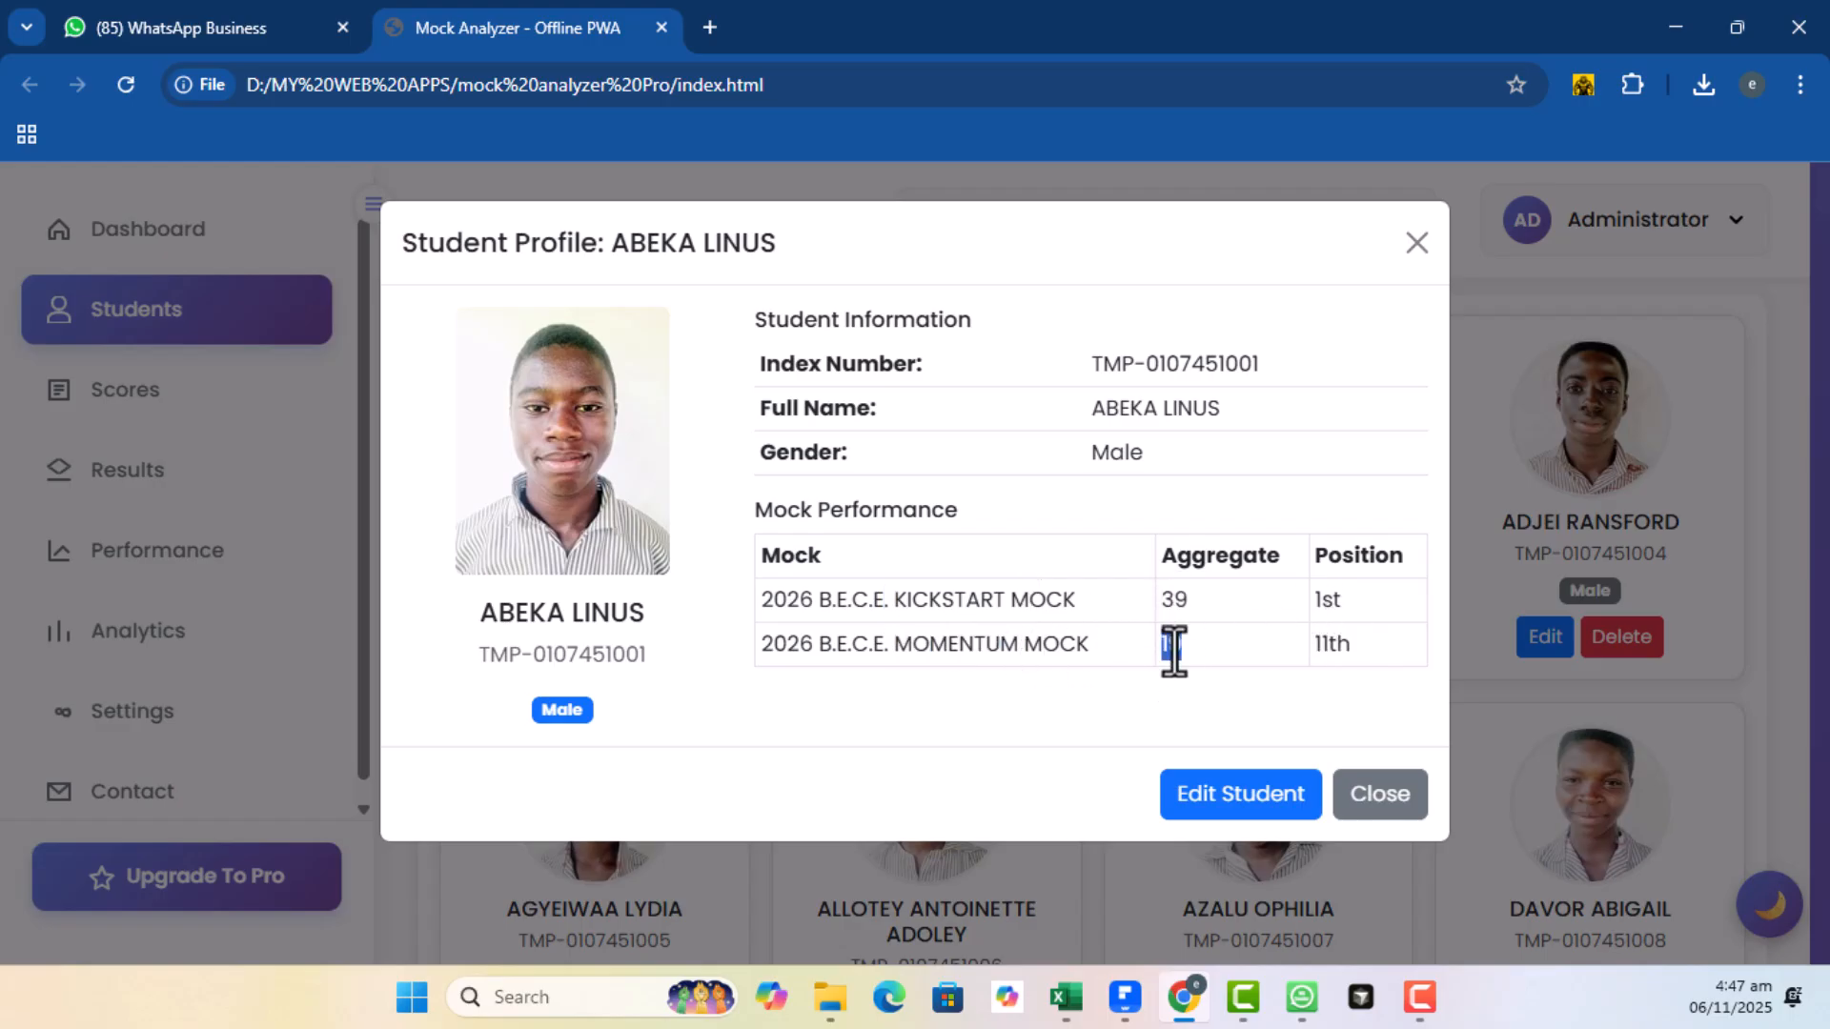
pyautogui.doubleClick(1333, 645)
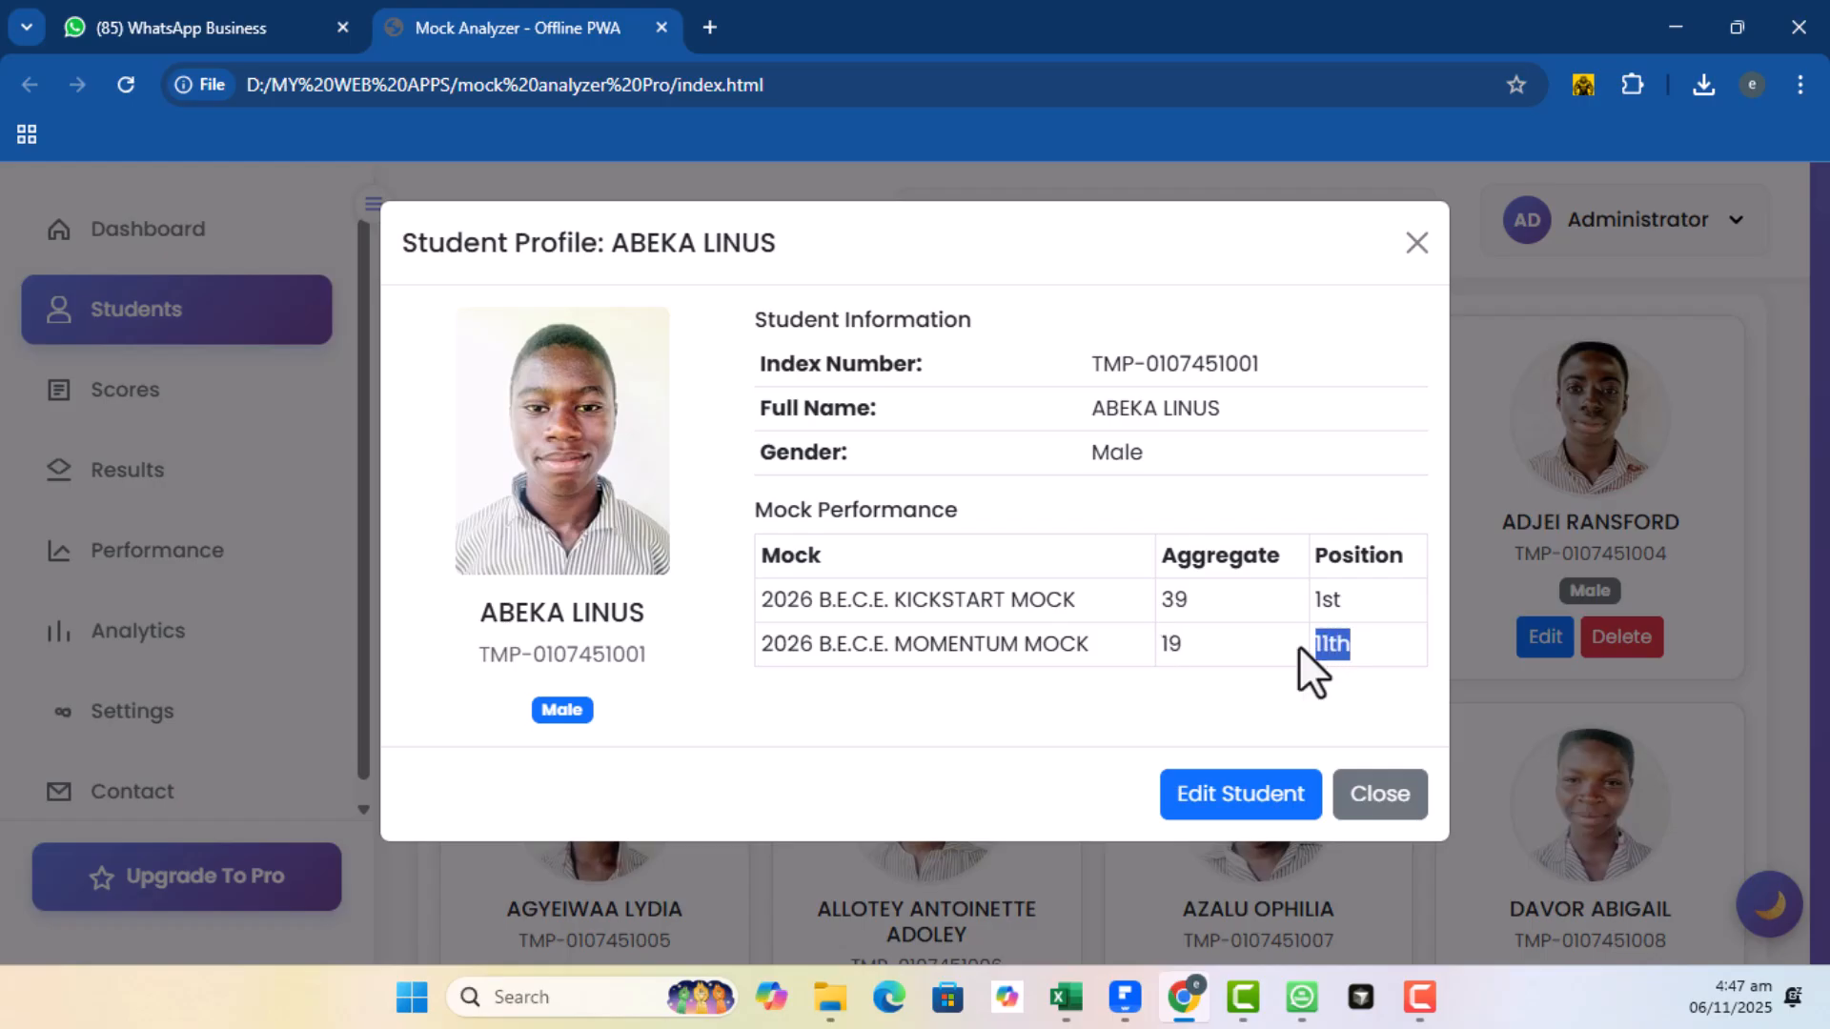
pyautogui.click(1379, 796)
# View the mock performance in the sixth-listed student's profile, close it and return to the beginning of the Students page
pyautogui.scroll(-1, 915, 810)
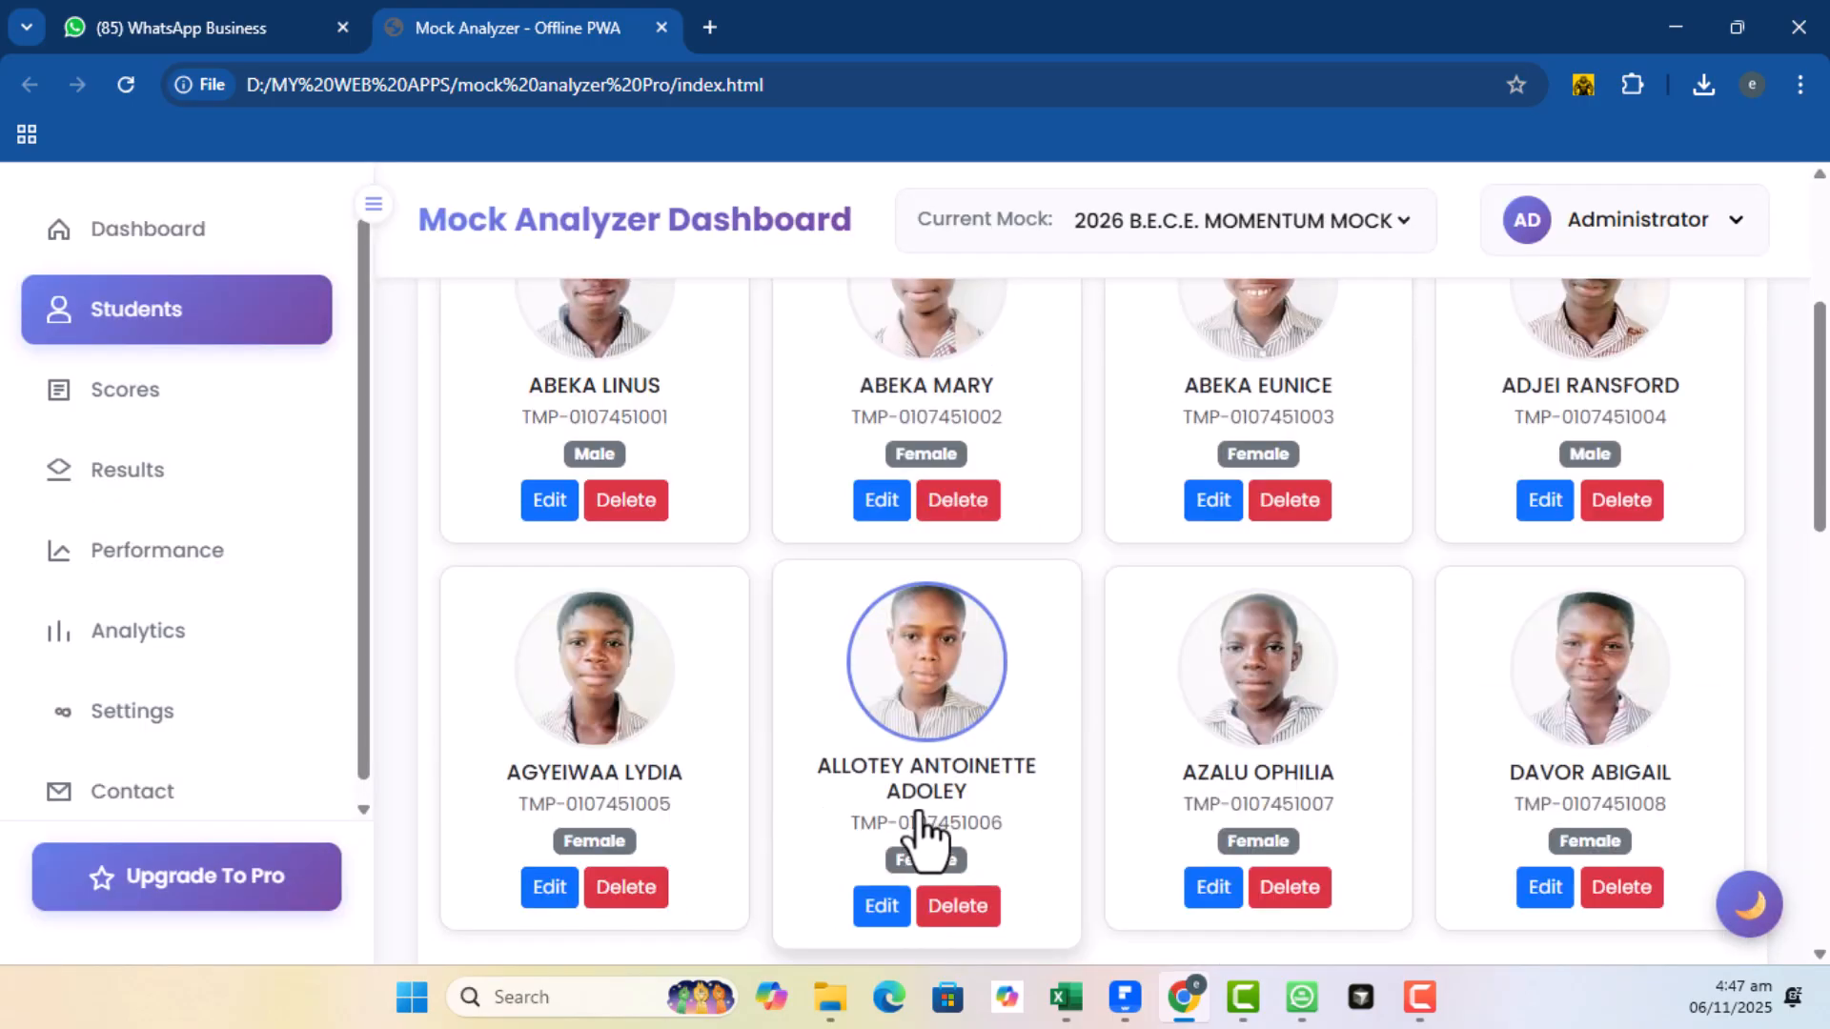
pyautogui.click(944, 726)
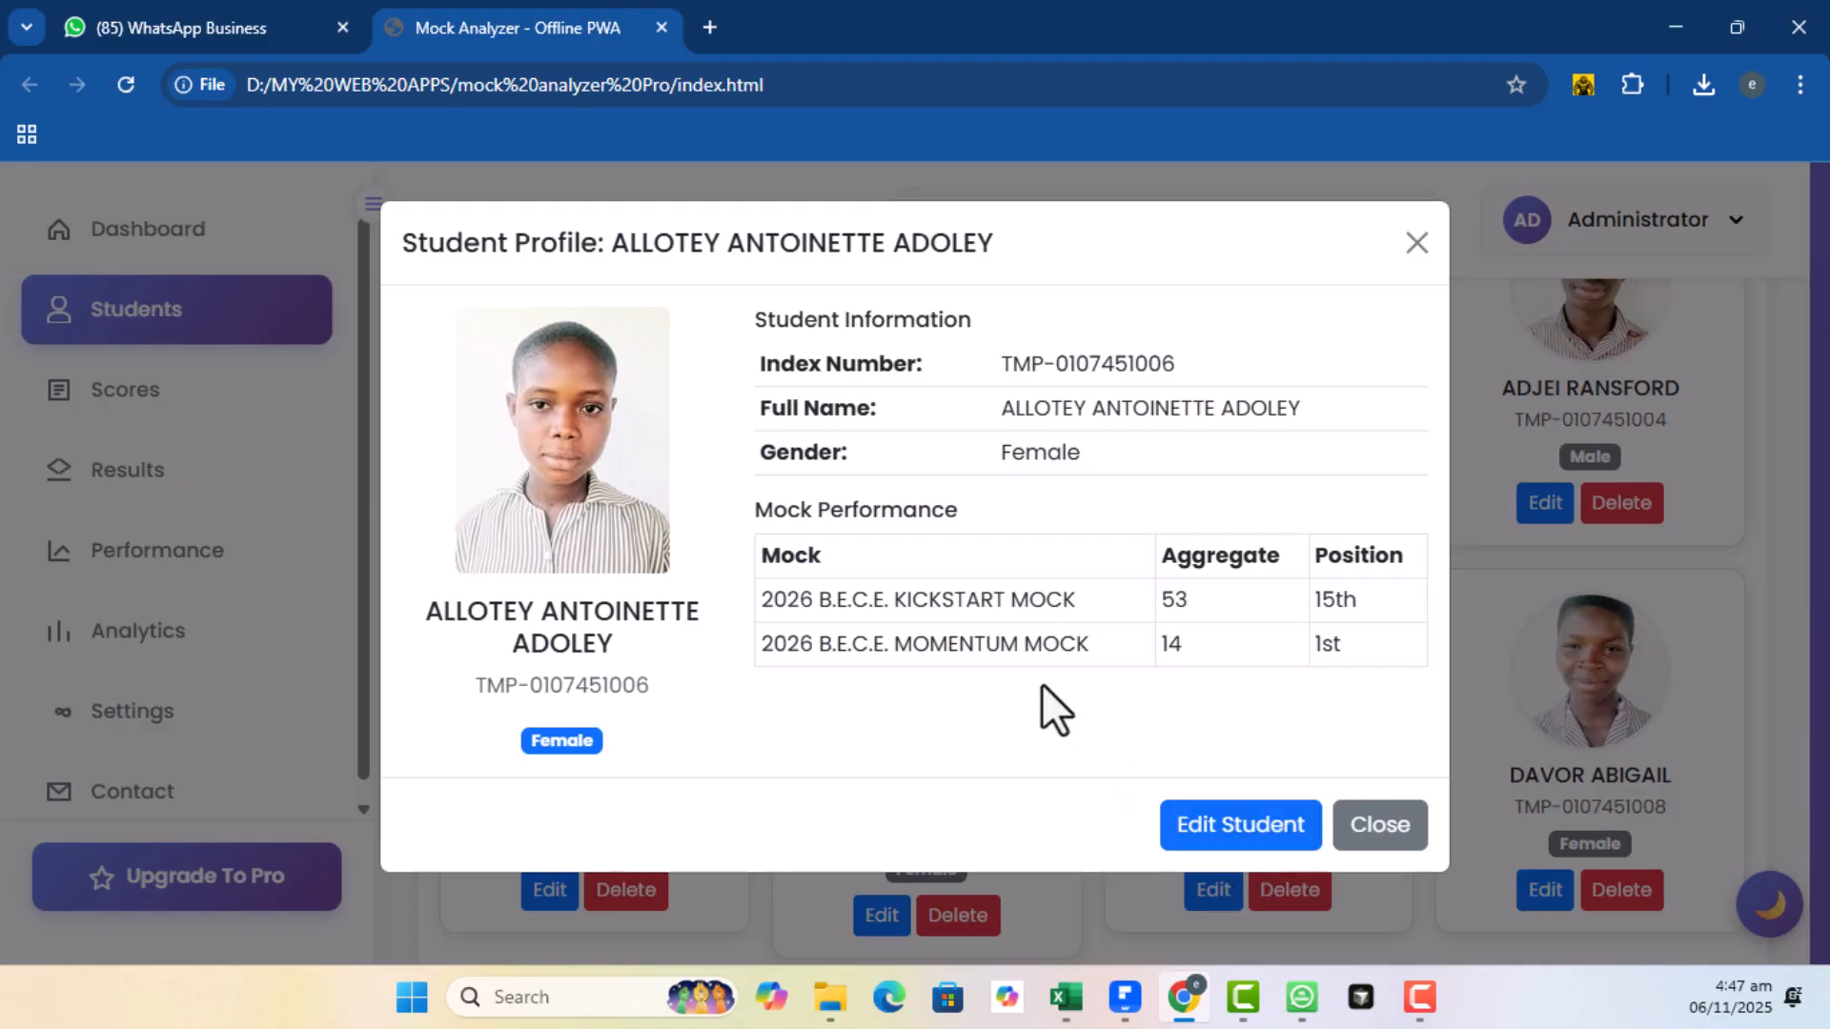
pyautogui.click(1389, 839)
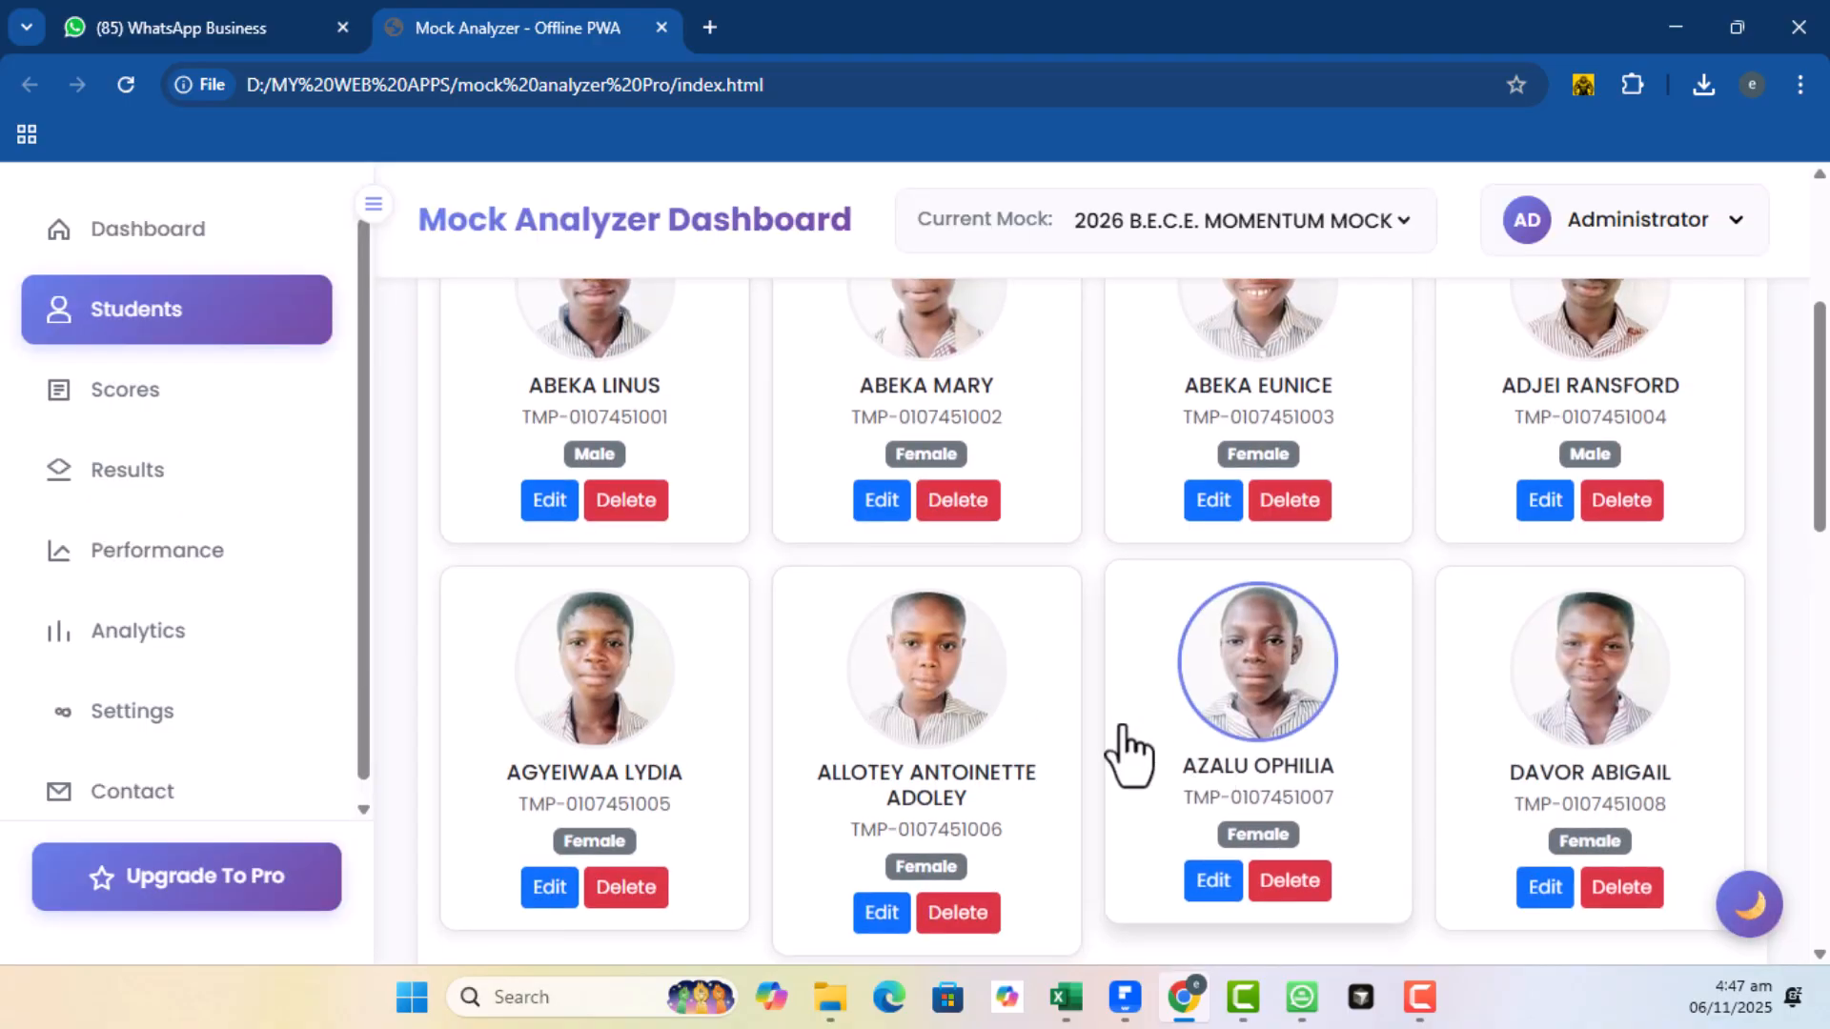
pyautogui.scroll(4, 1129, 753)
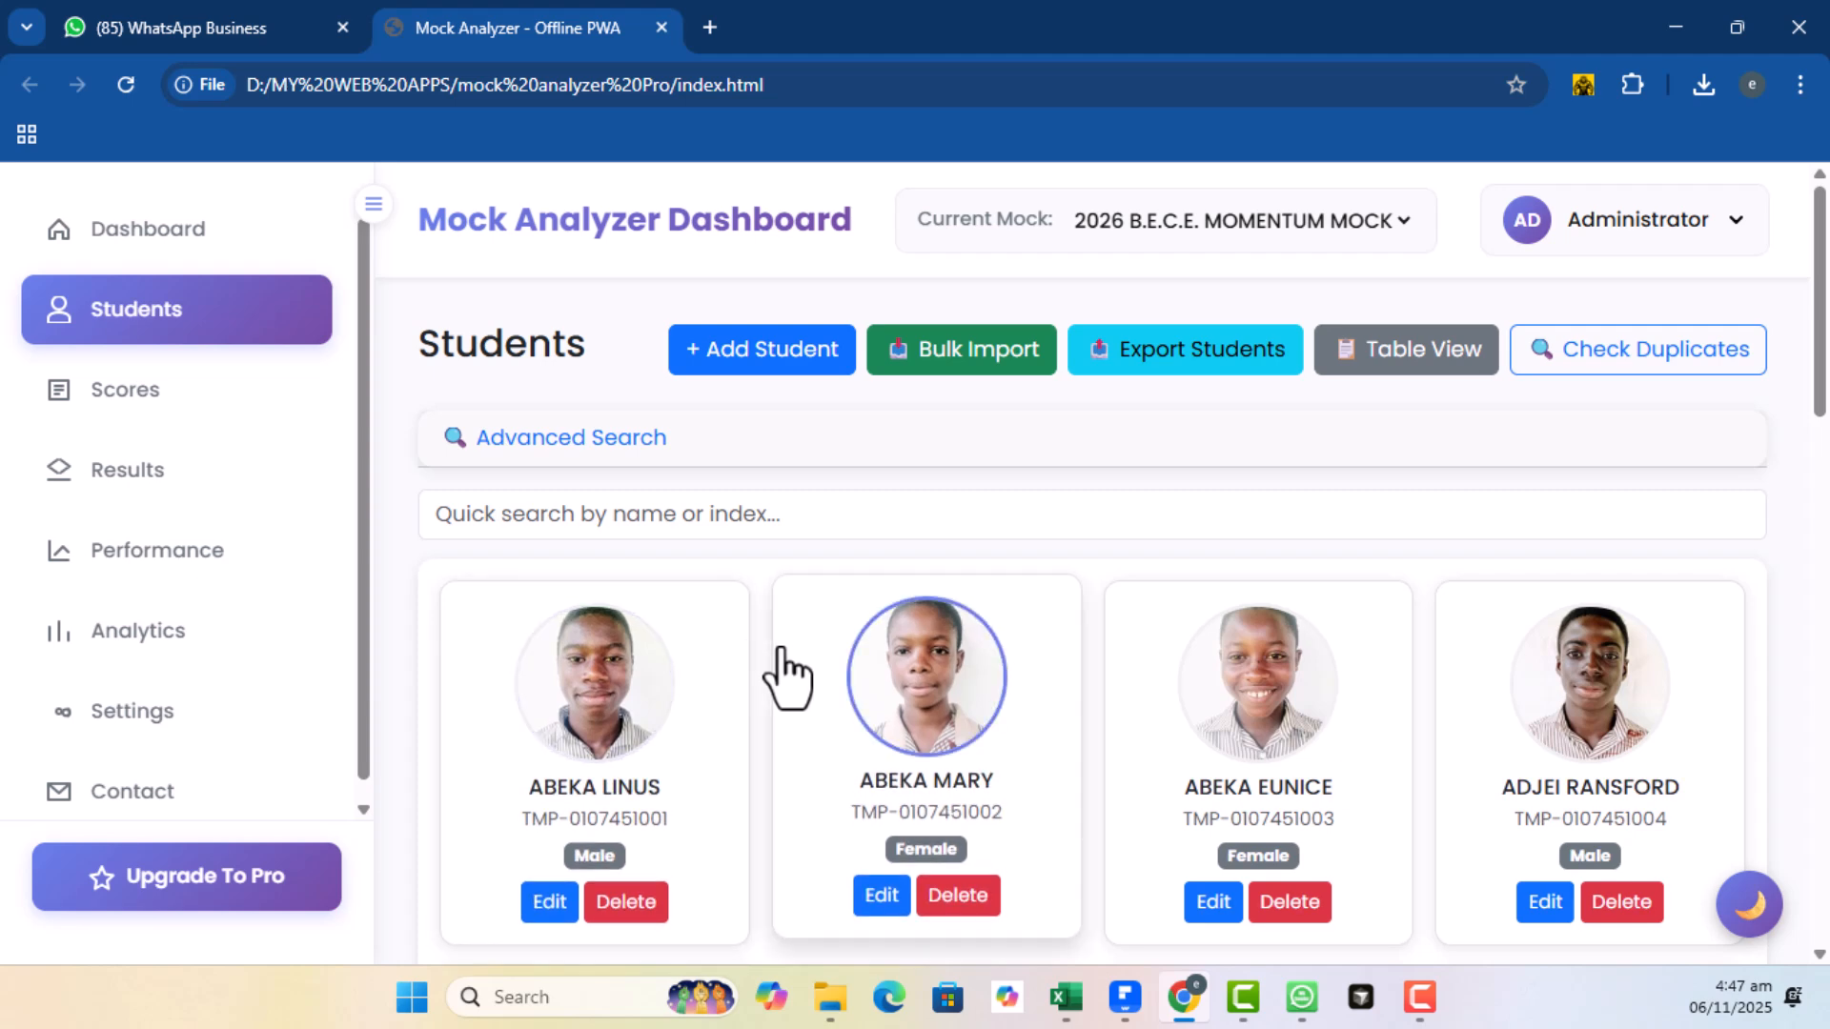
# From Results, save the MOMENTUM mock broadsheet in the backups folder as Broadsheet_2026 B_E_C_E_ MOMENTUM MOCK.pdf and open the PDF
pyautogui.click(178, 480)
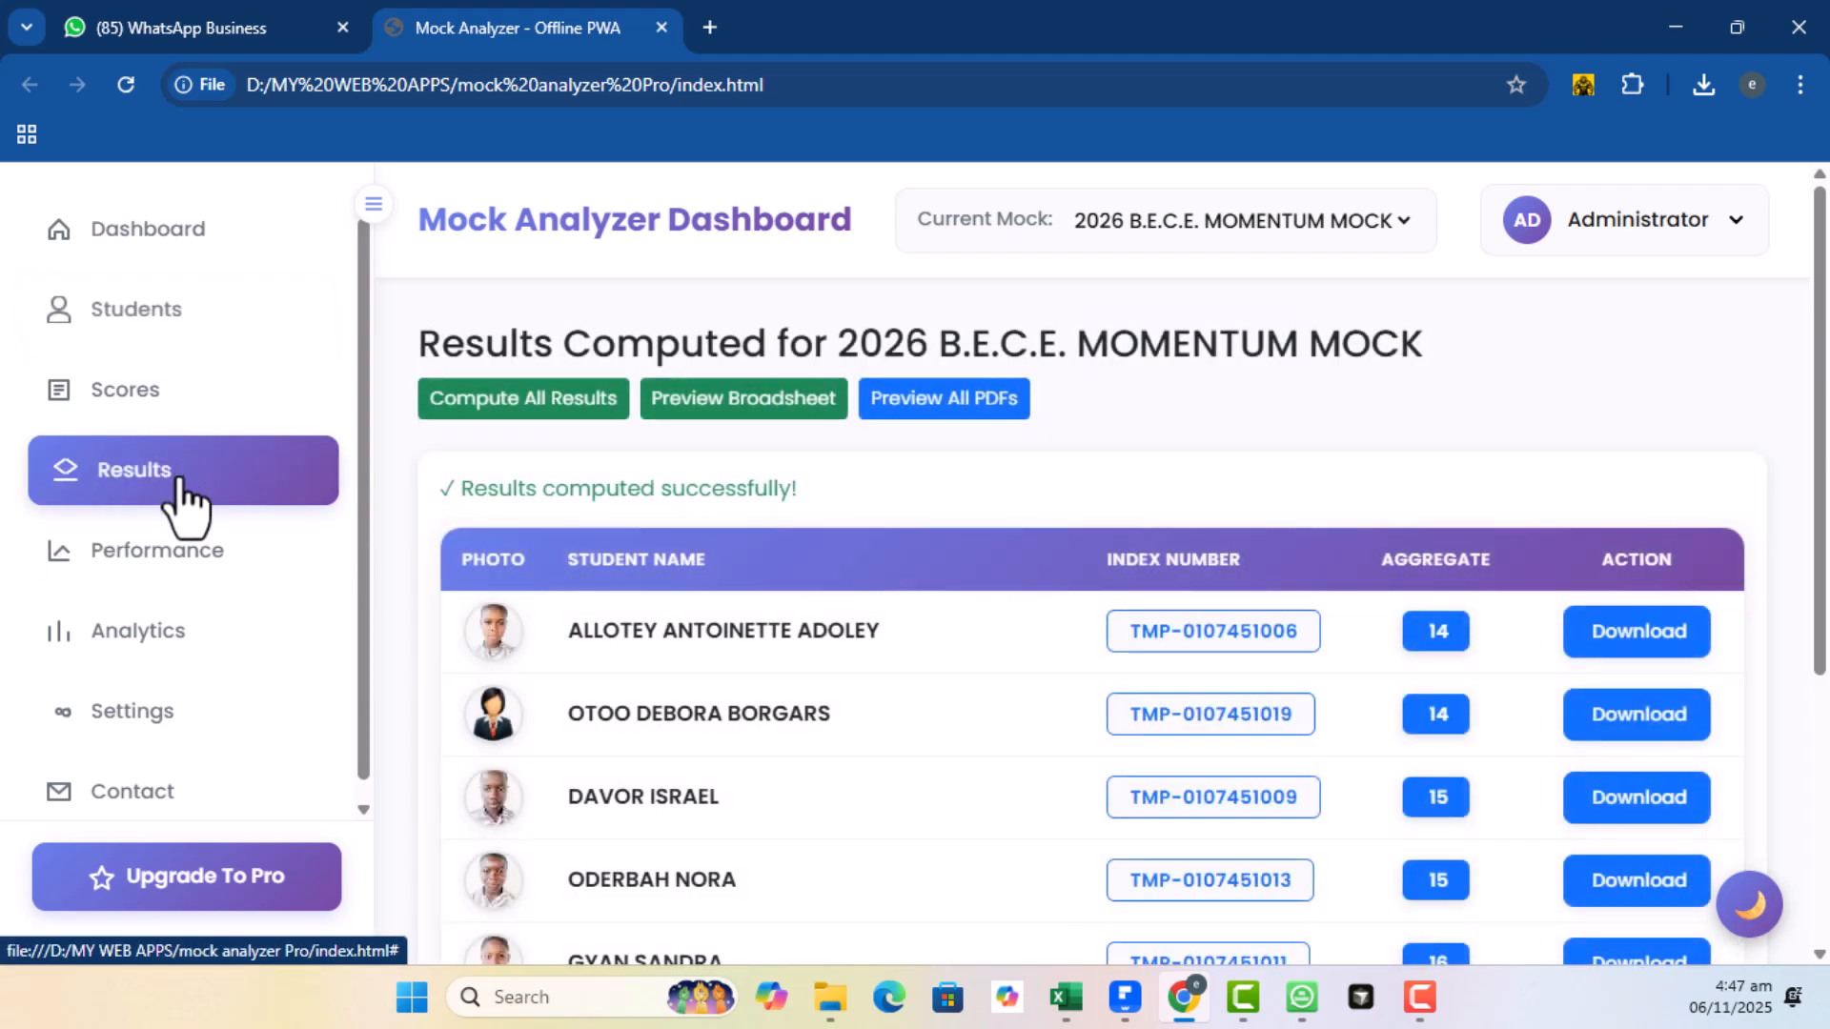
pyautogui.click(707, 417)
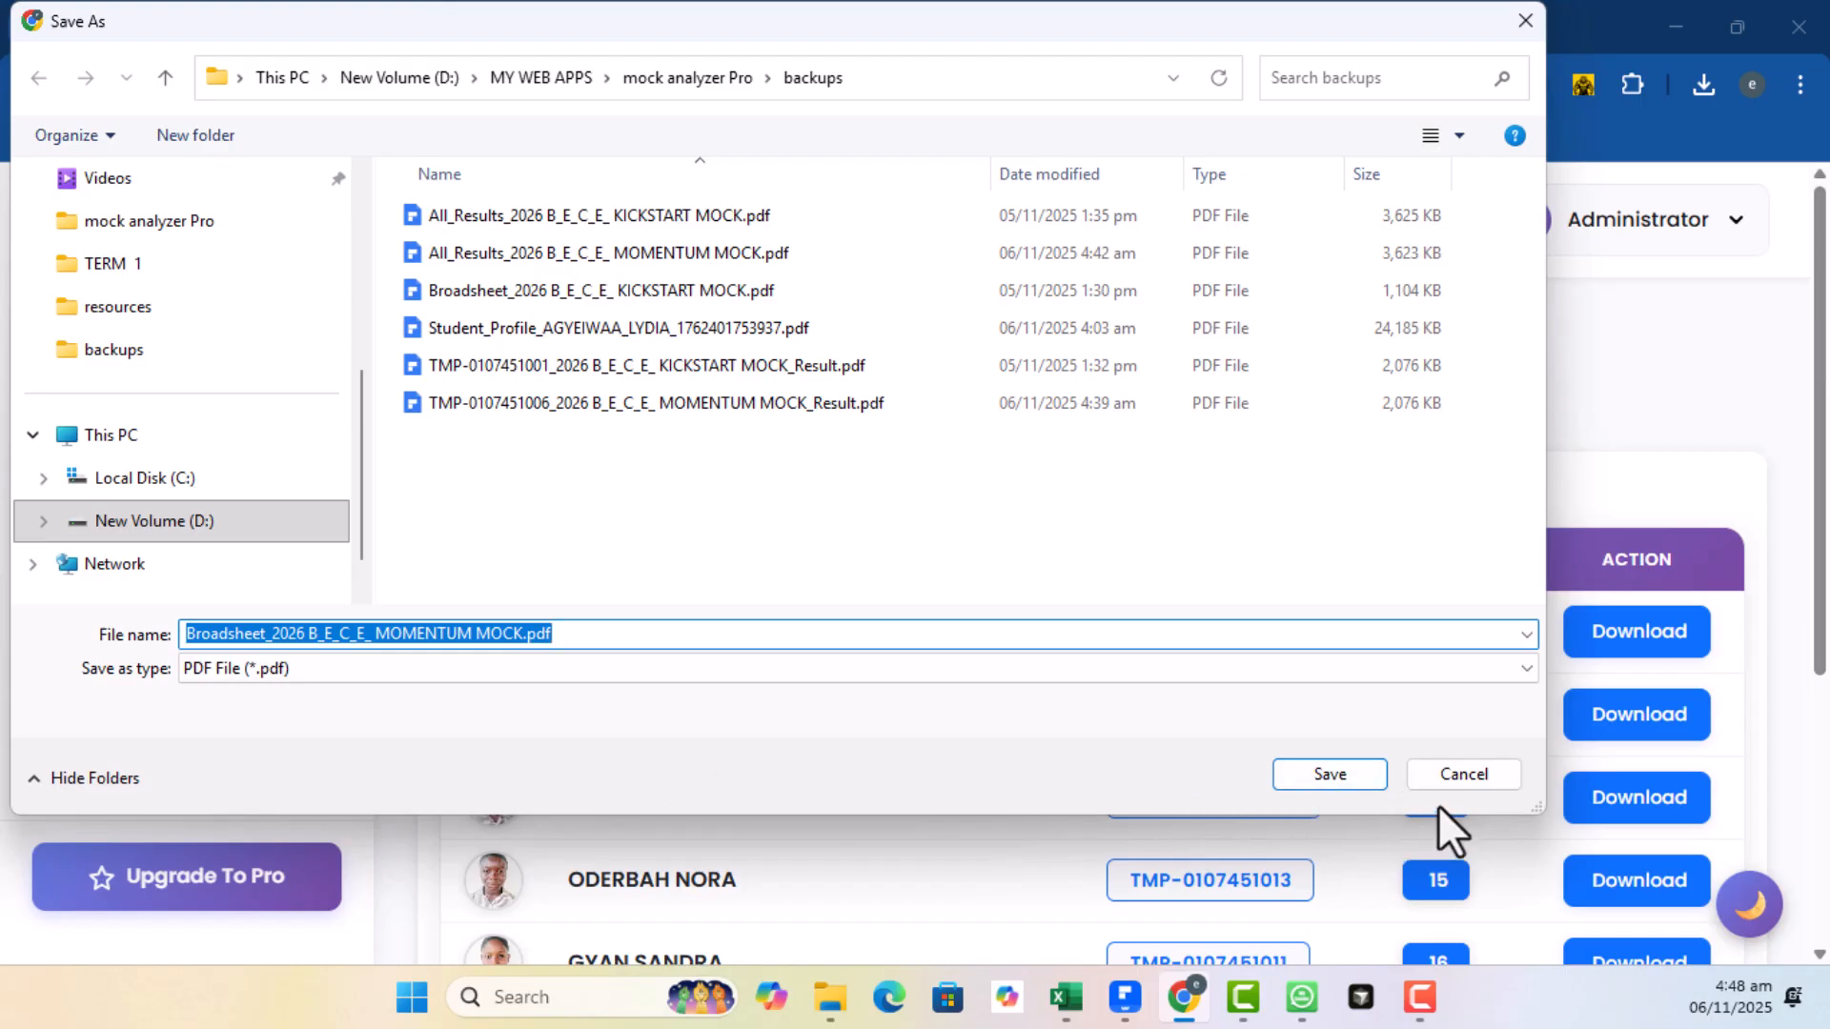
pyautogui.click(1307, 772)
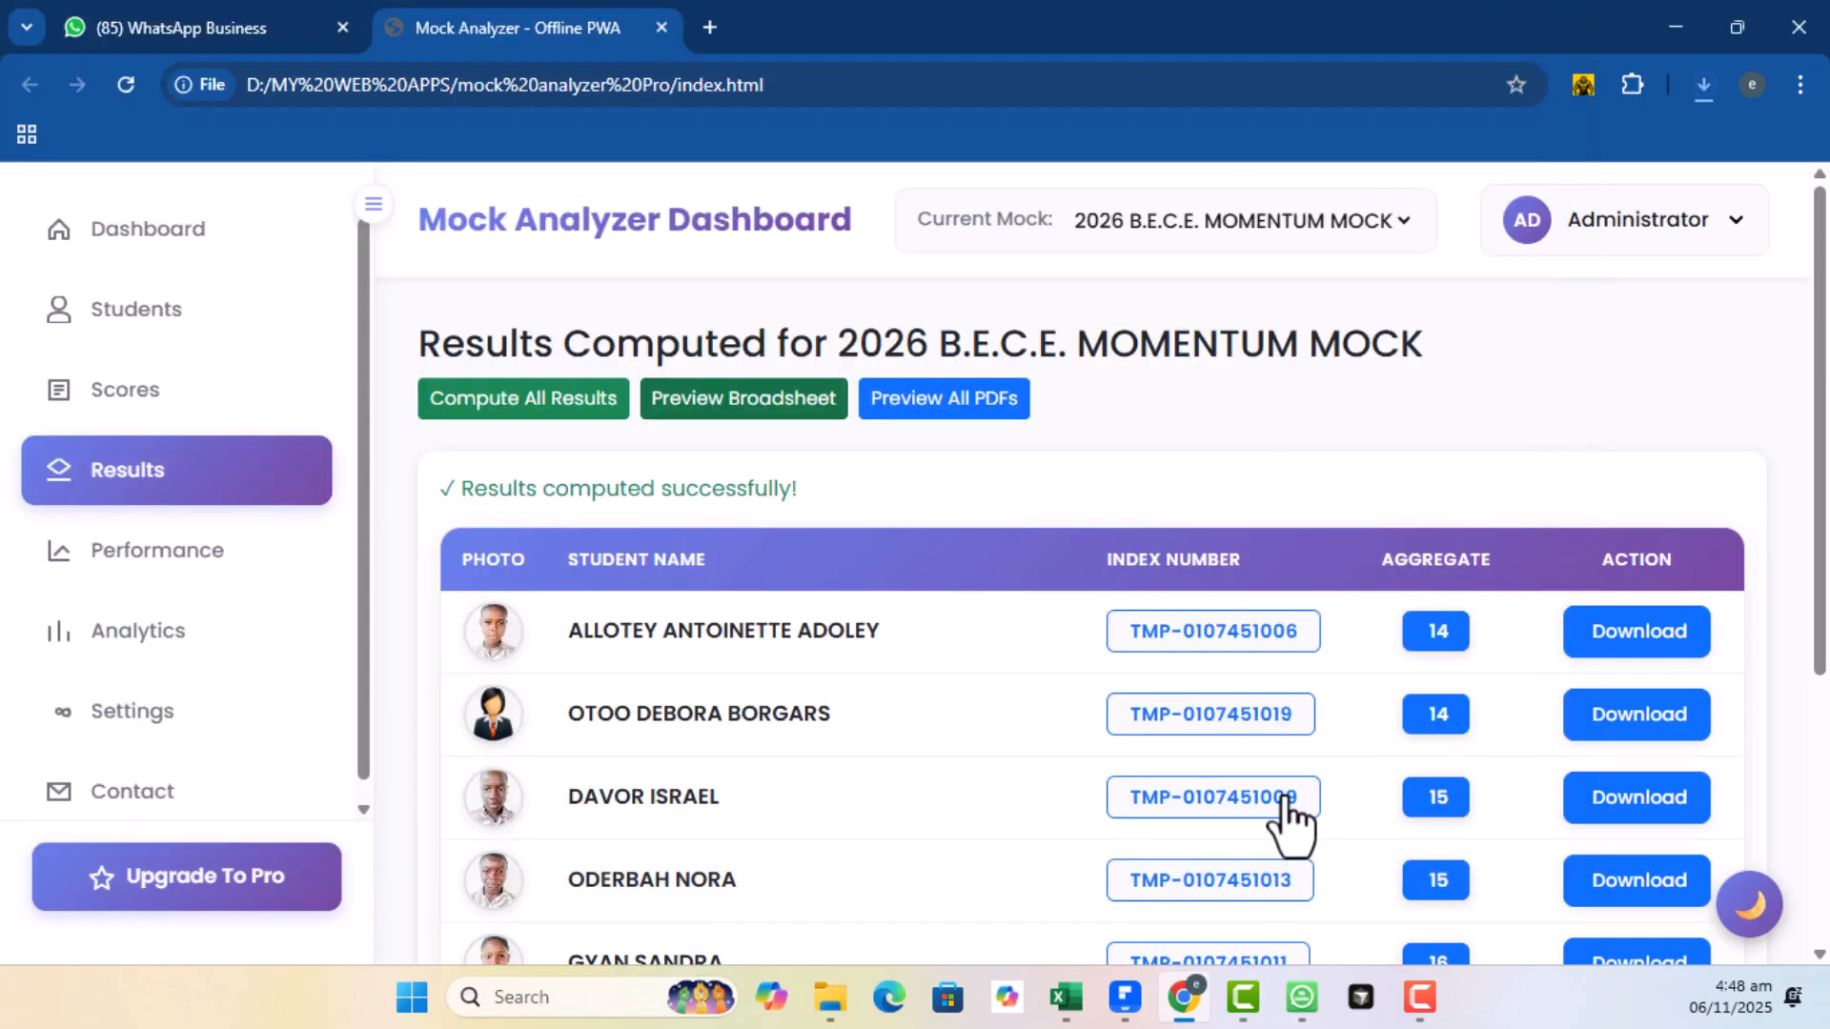
pyautogui.click(1403, 158)
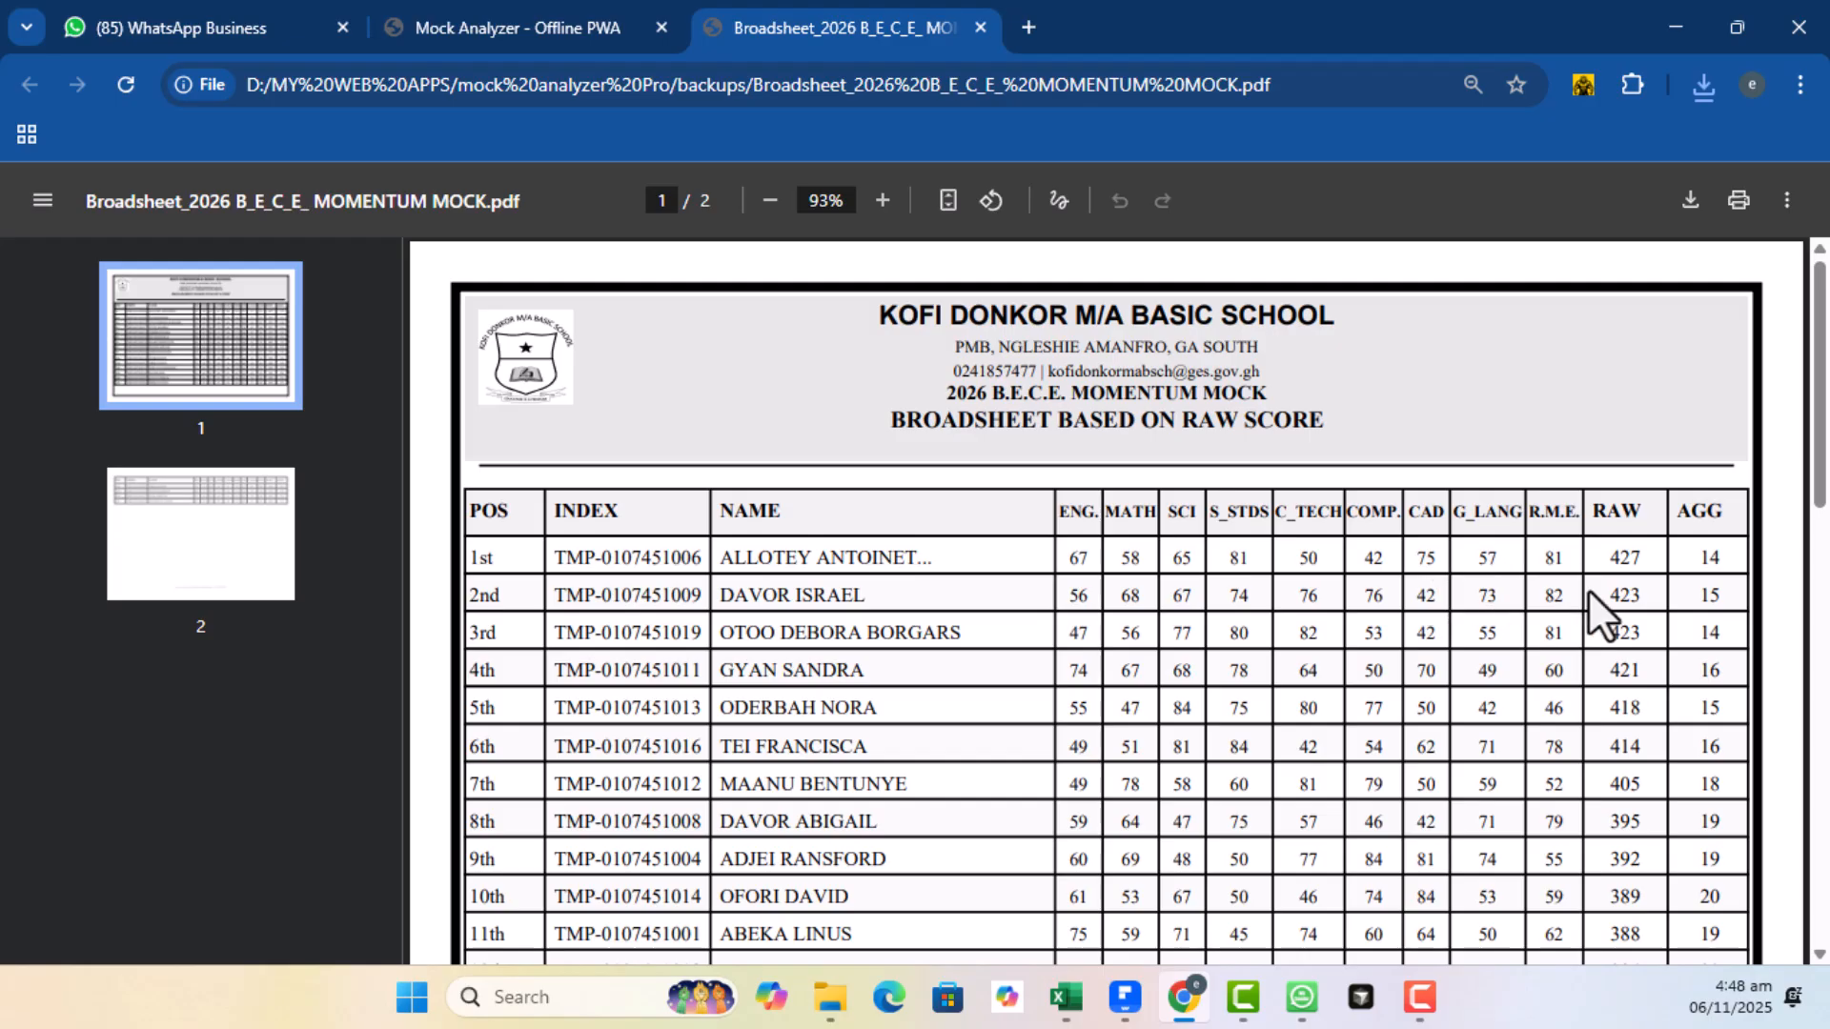
# Examine the raw scores, aggregates and ranking on both pages of the MOMENTUM mock broadsheet, and close the PDF
pyautogui.doubleClick(1622, 558)
pyautogui.moveTo(1658, 593); pyautogui.dragTo(1609, 635)
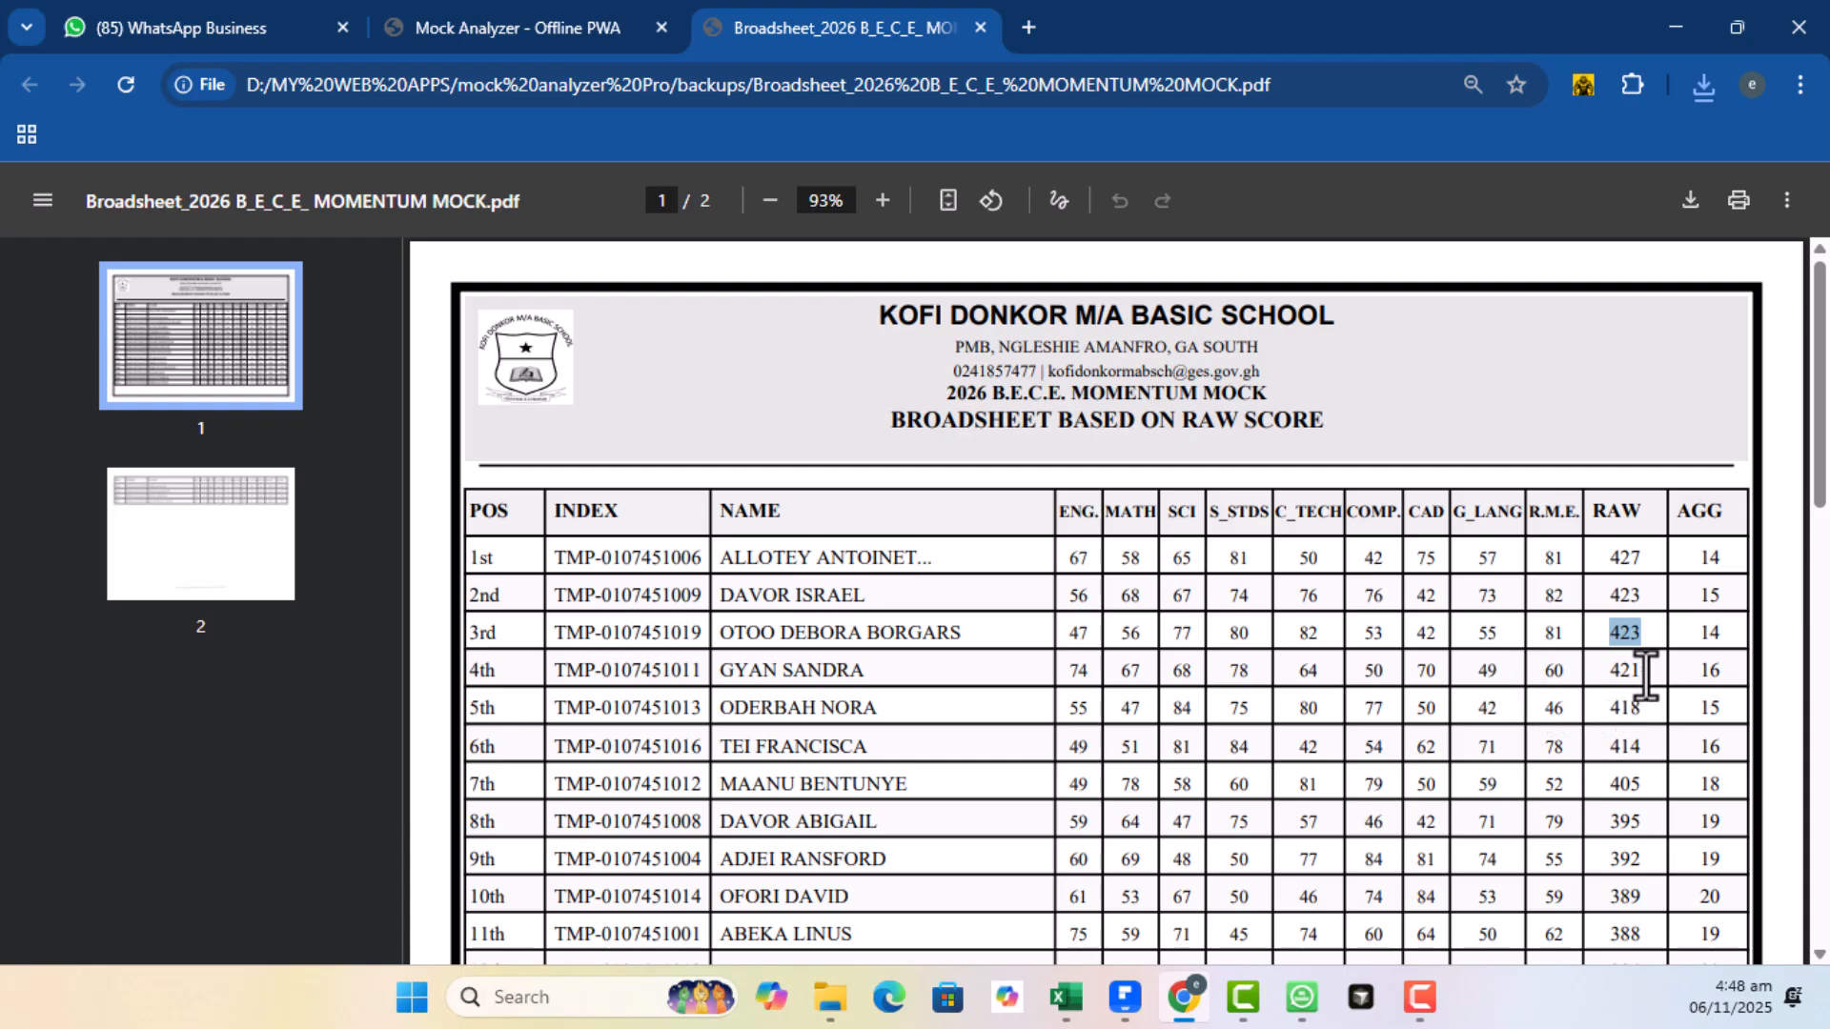
pyautogui.click(1645, 710)
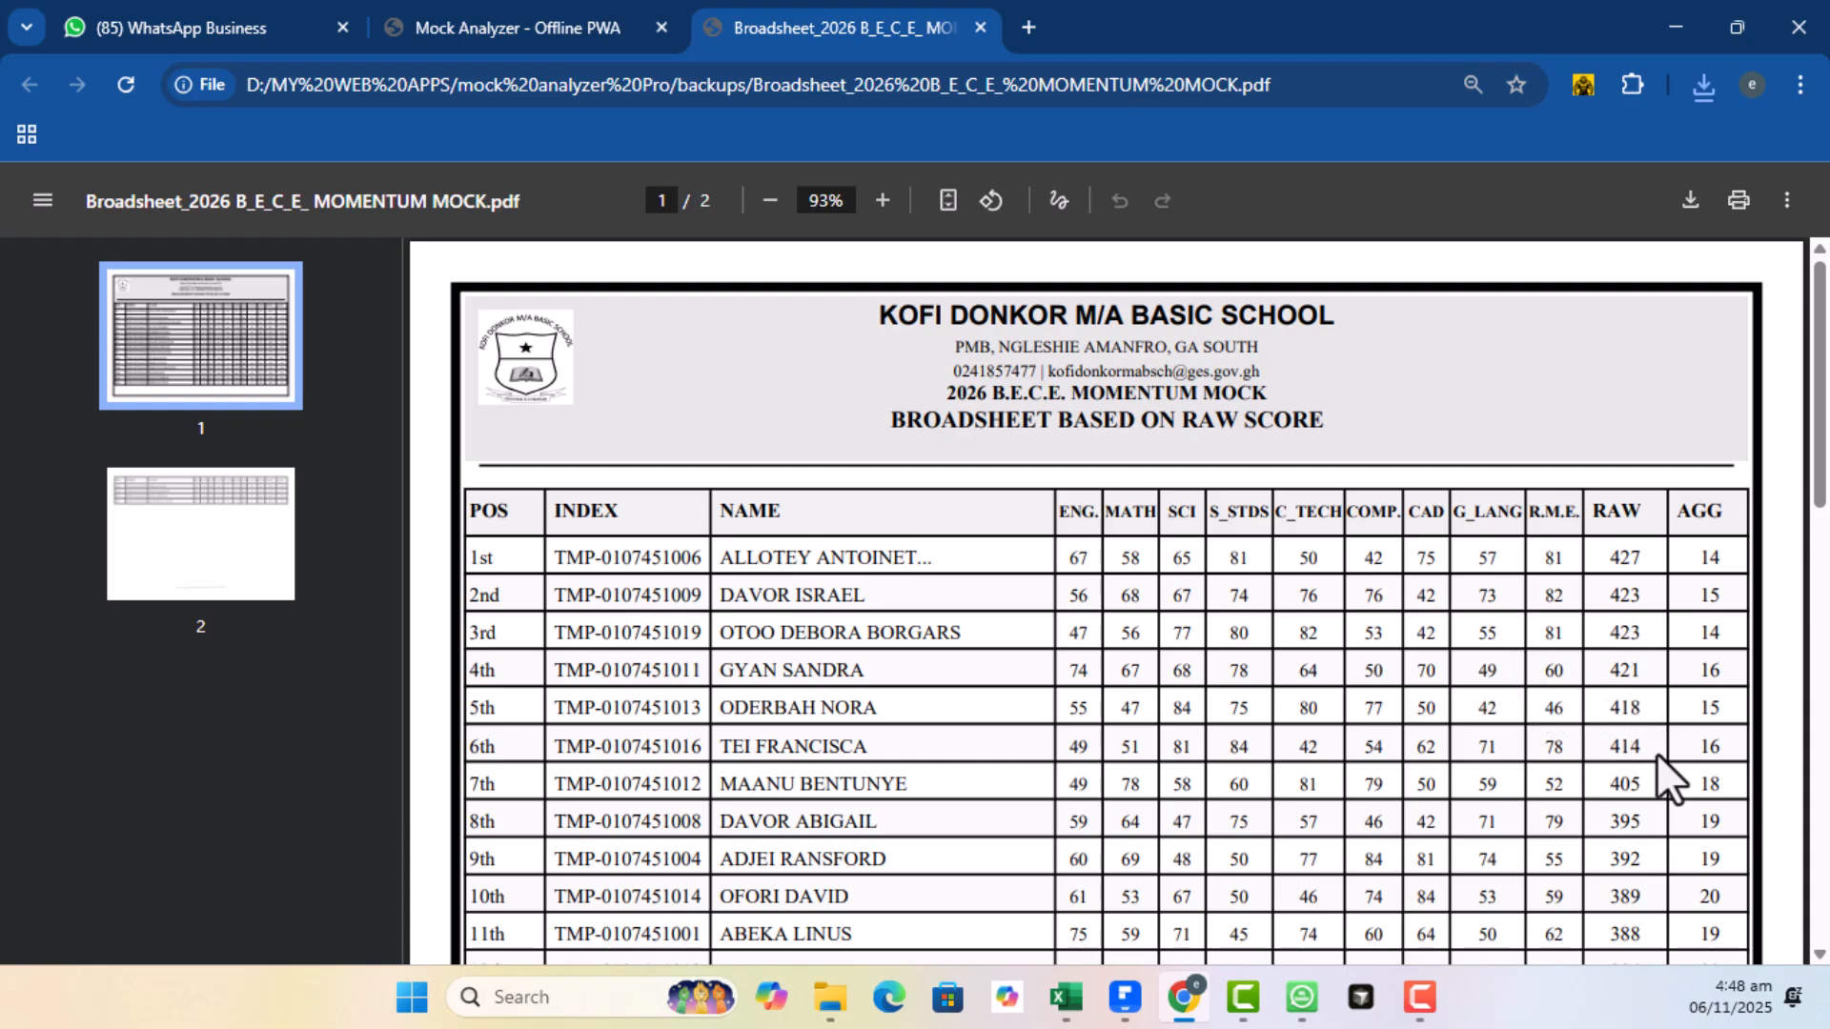
pyautogui.scroll(-3, 1613, 819)
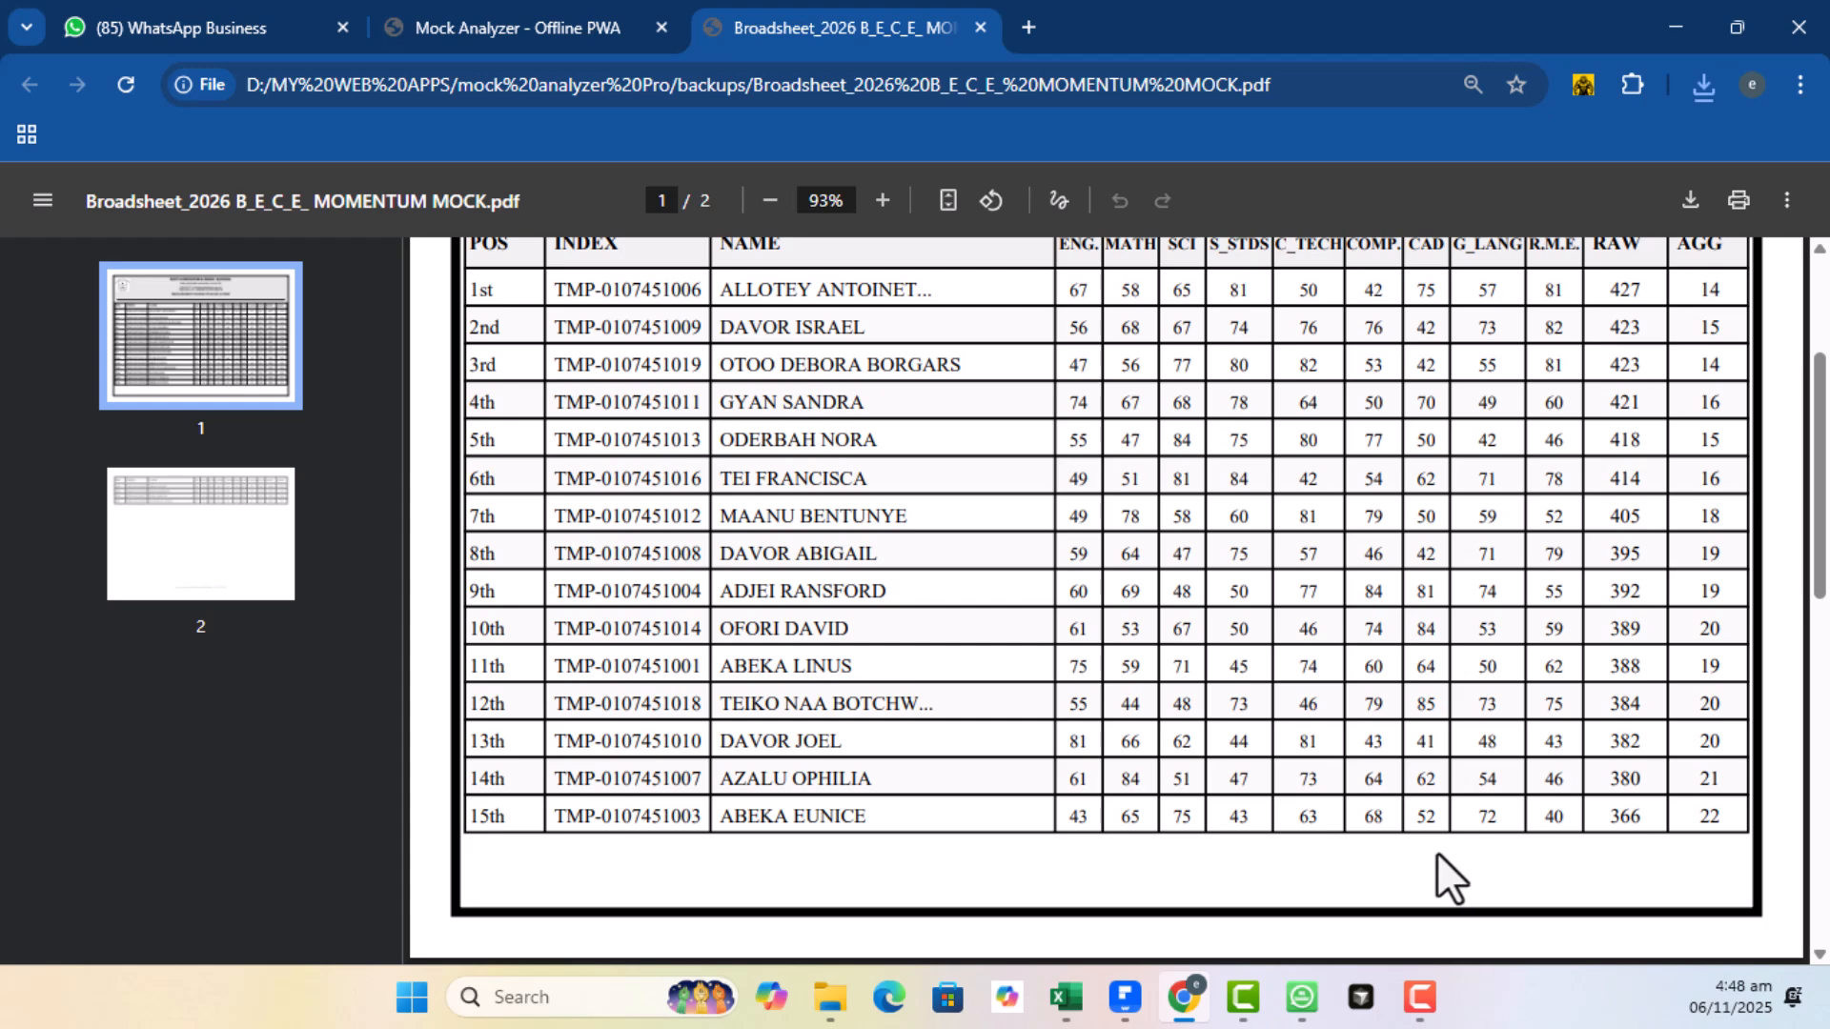
pyautogui.scroll(-9, 1363, 836)
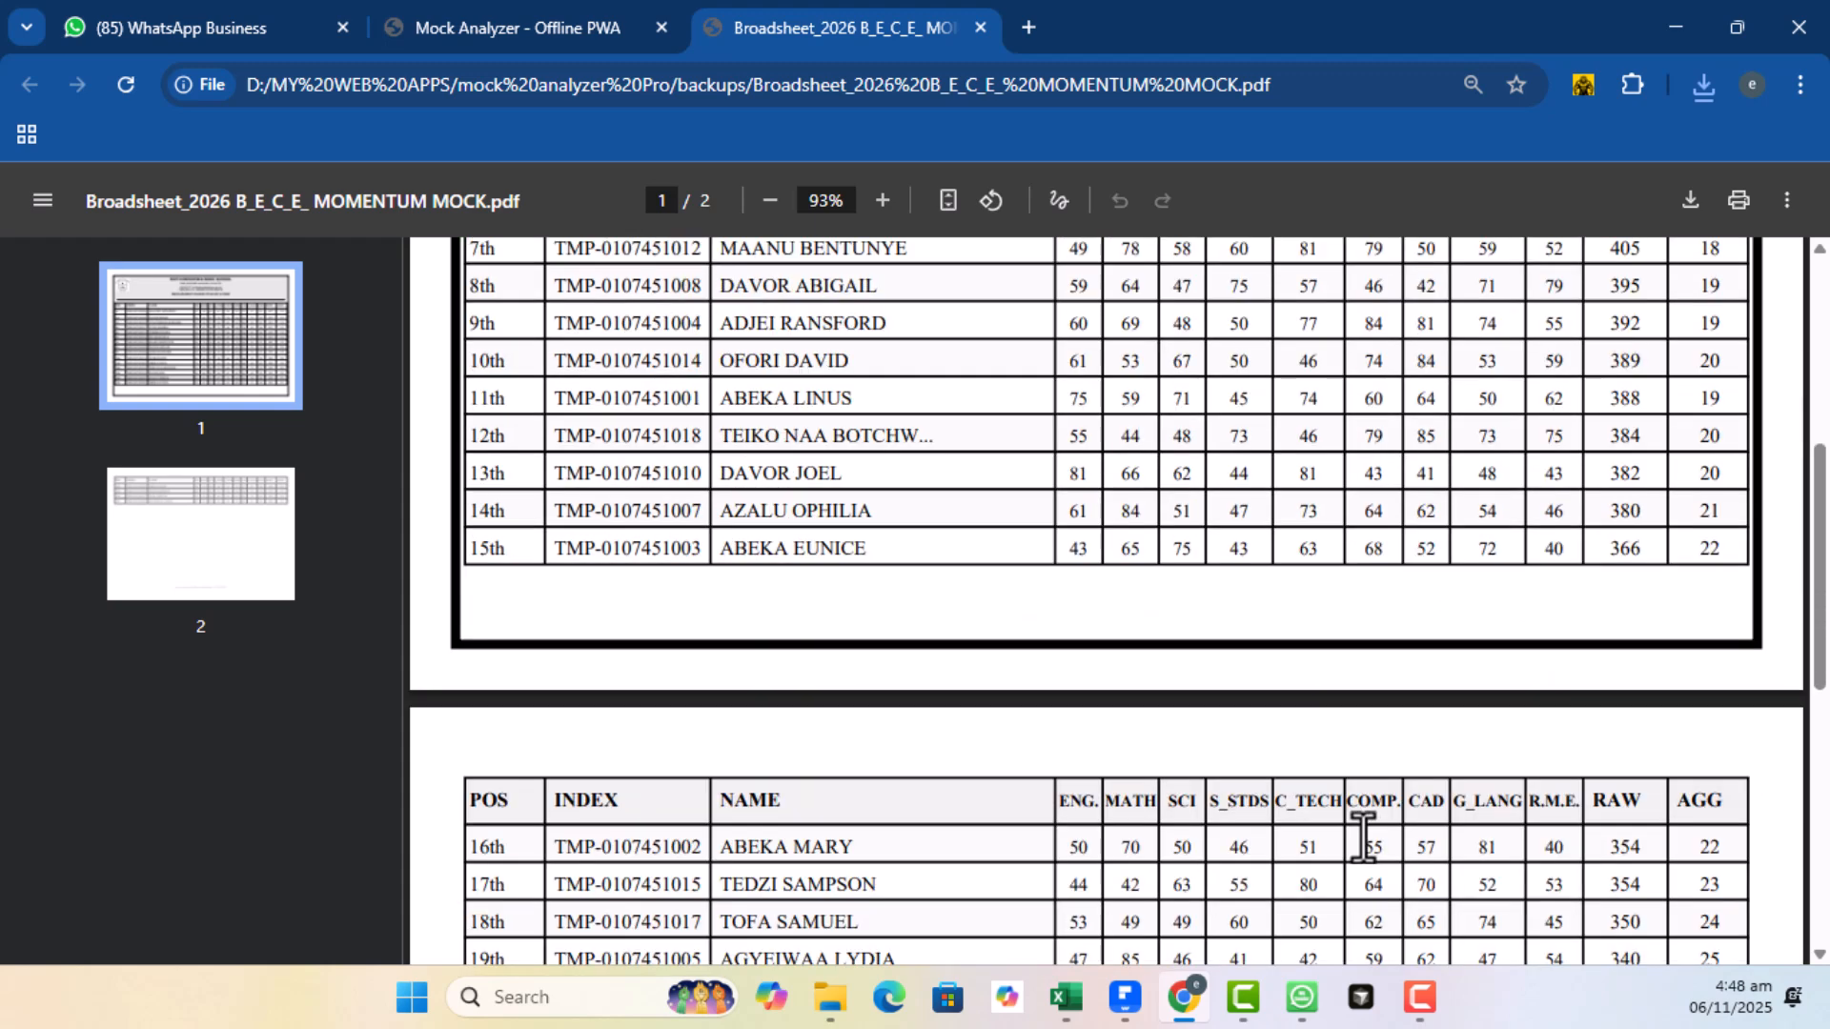
pyautogui.scroll(2, 1375, 825)
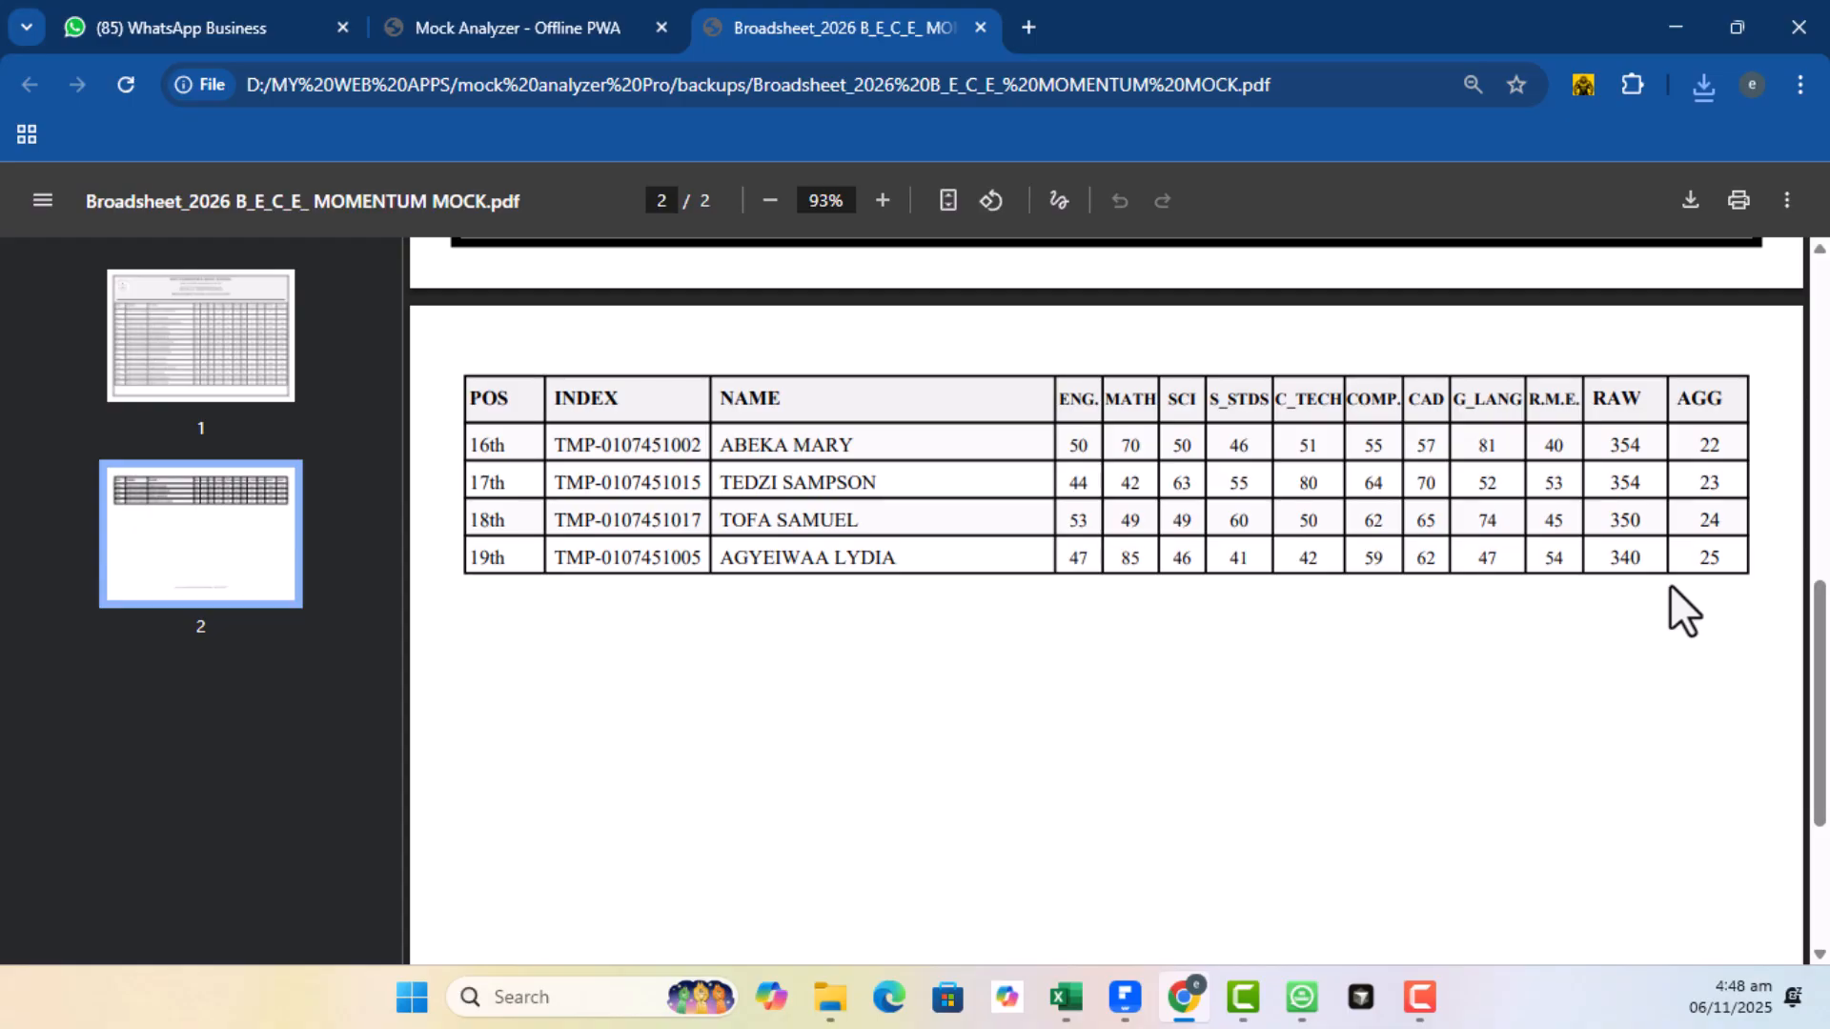
pyautogui.scroll(10, 1117, 791)
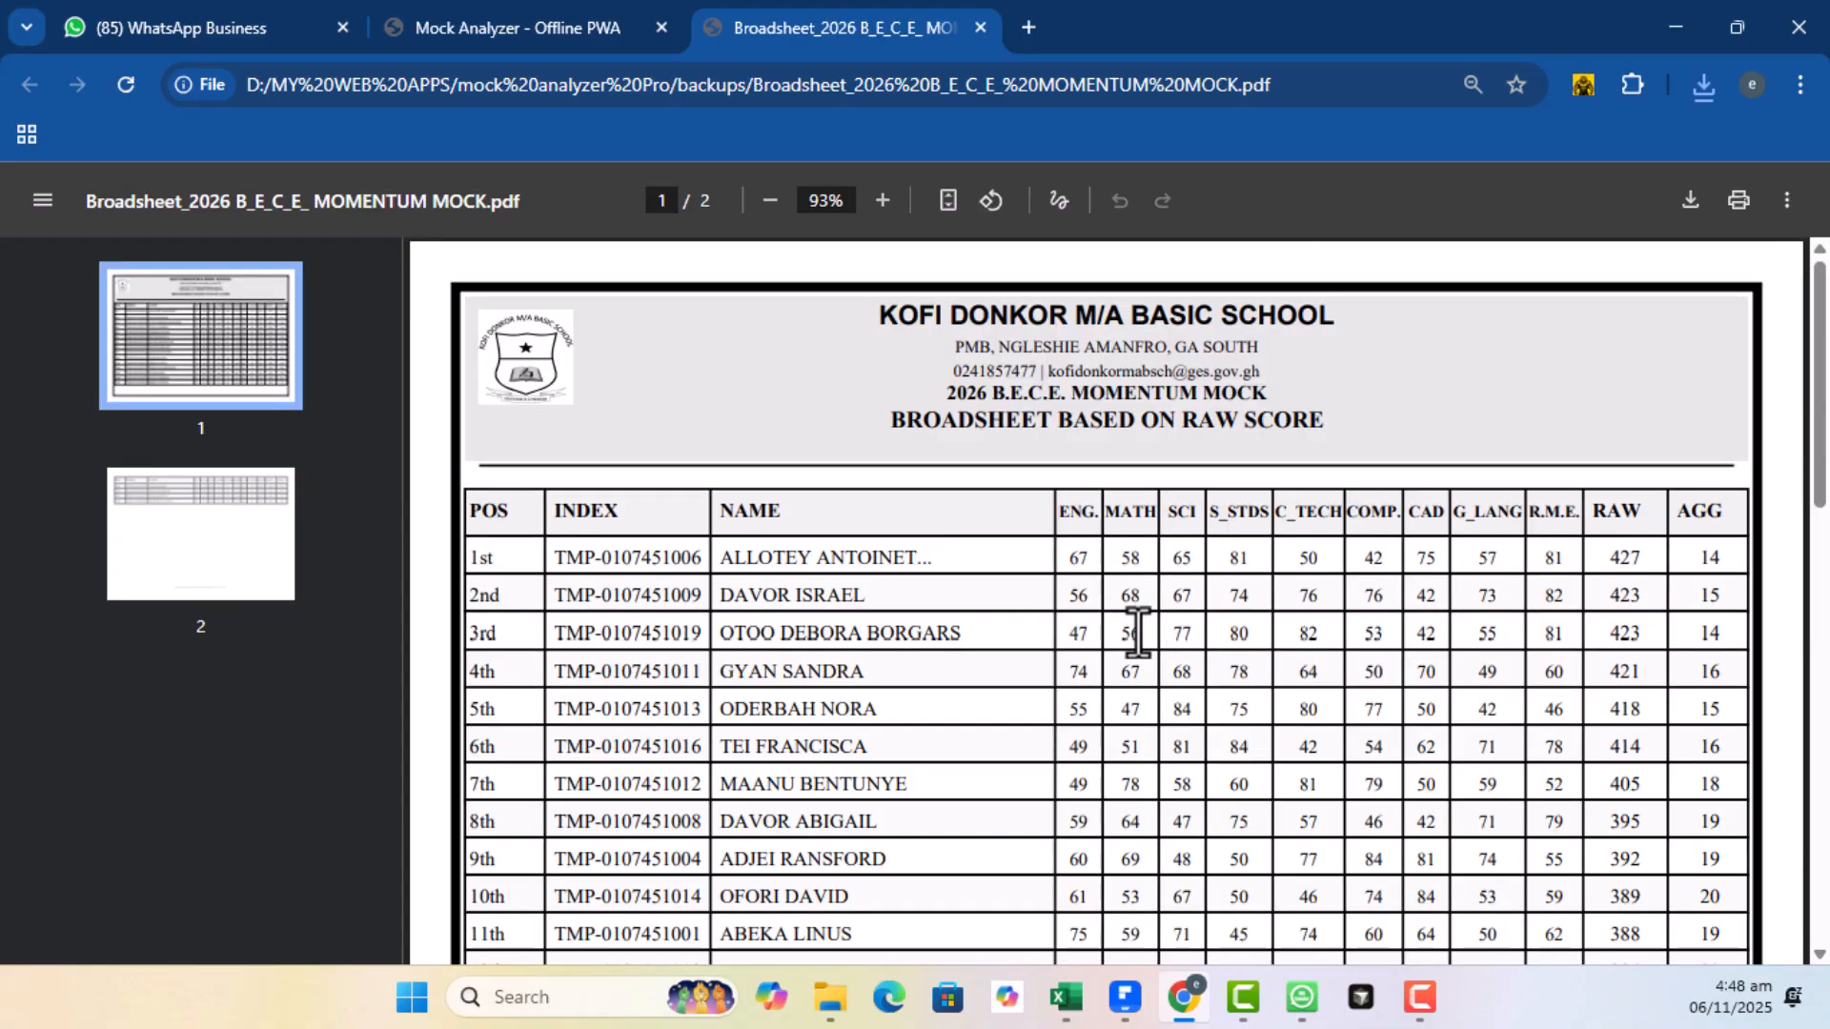
pyautogui.scroll(-6, 1096, 657)
pyautogui.scroll(6, 981, 711)
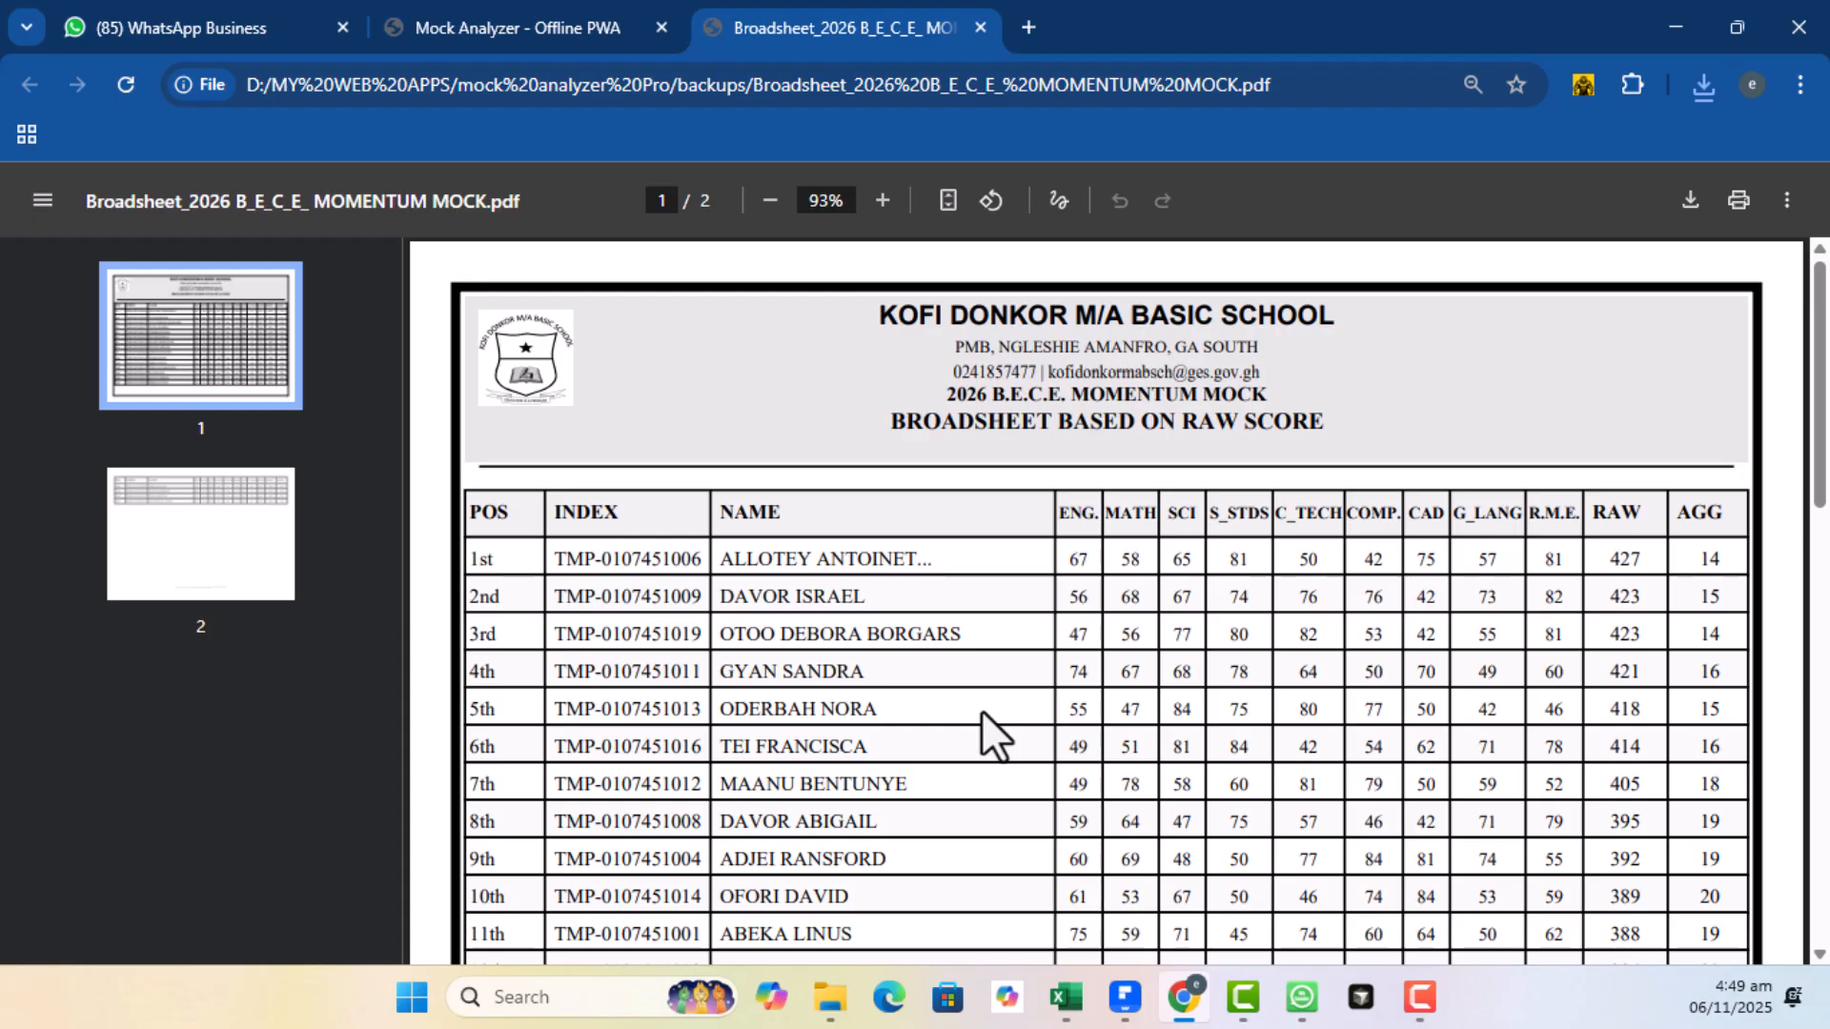
pyautogui.scroll(-6, 981, 711)
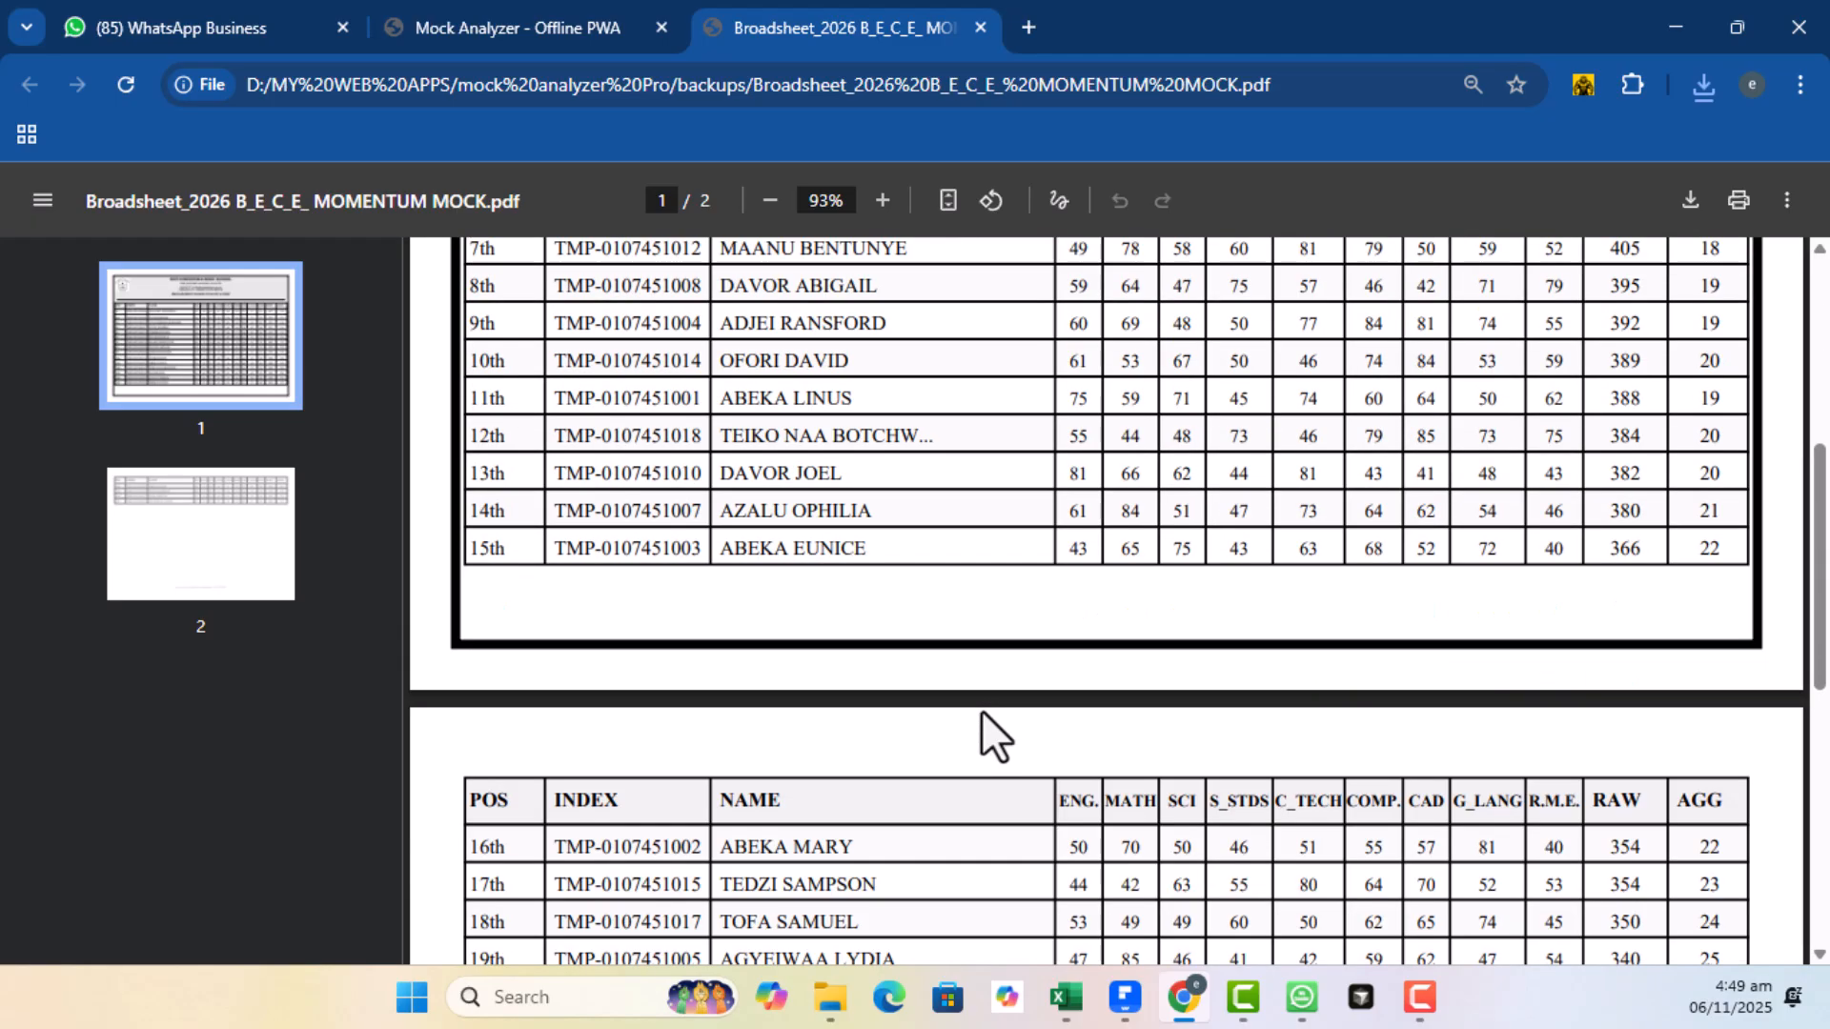
pyautogui.scroll(5, 888, 694)
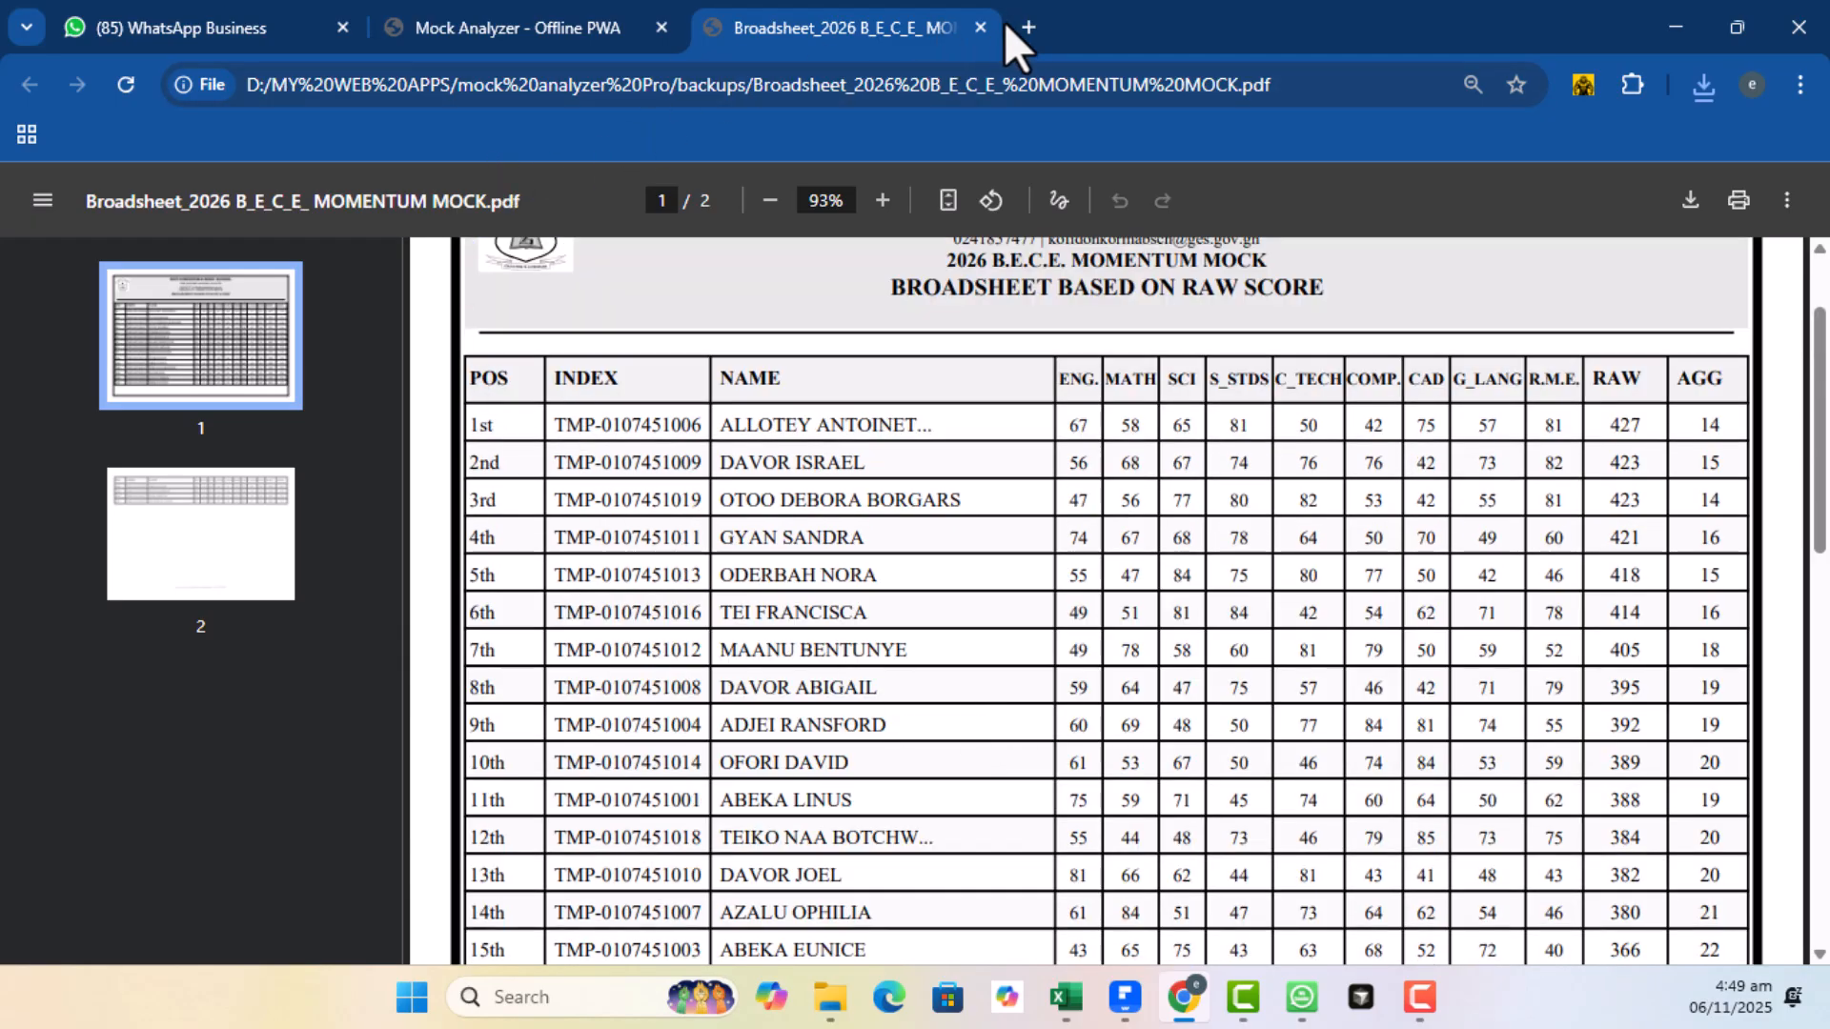
pyautogui.click(980, 27)
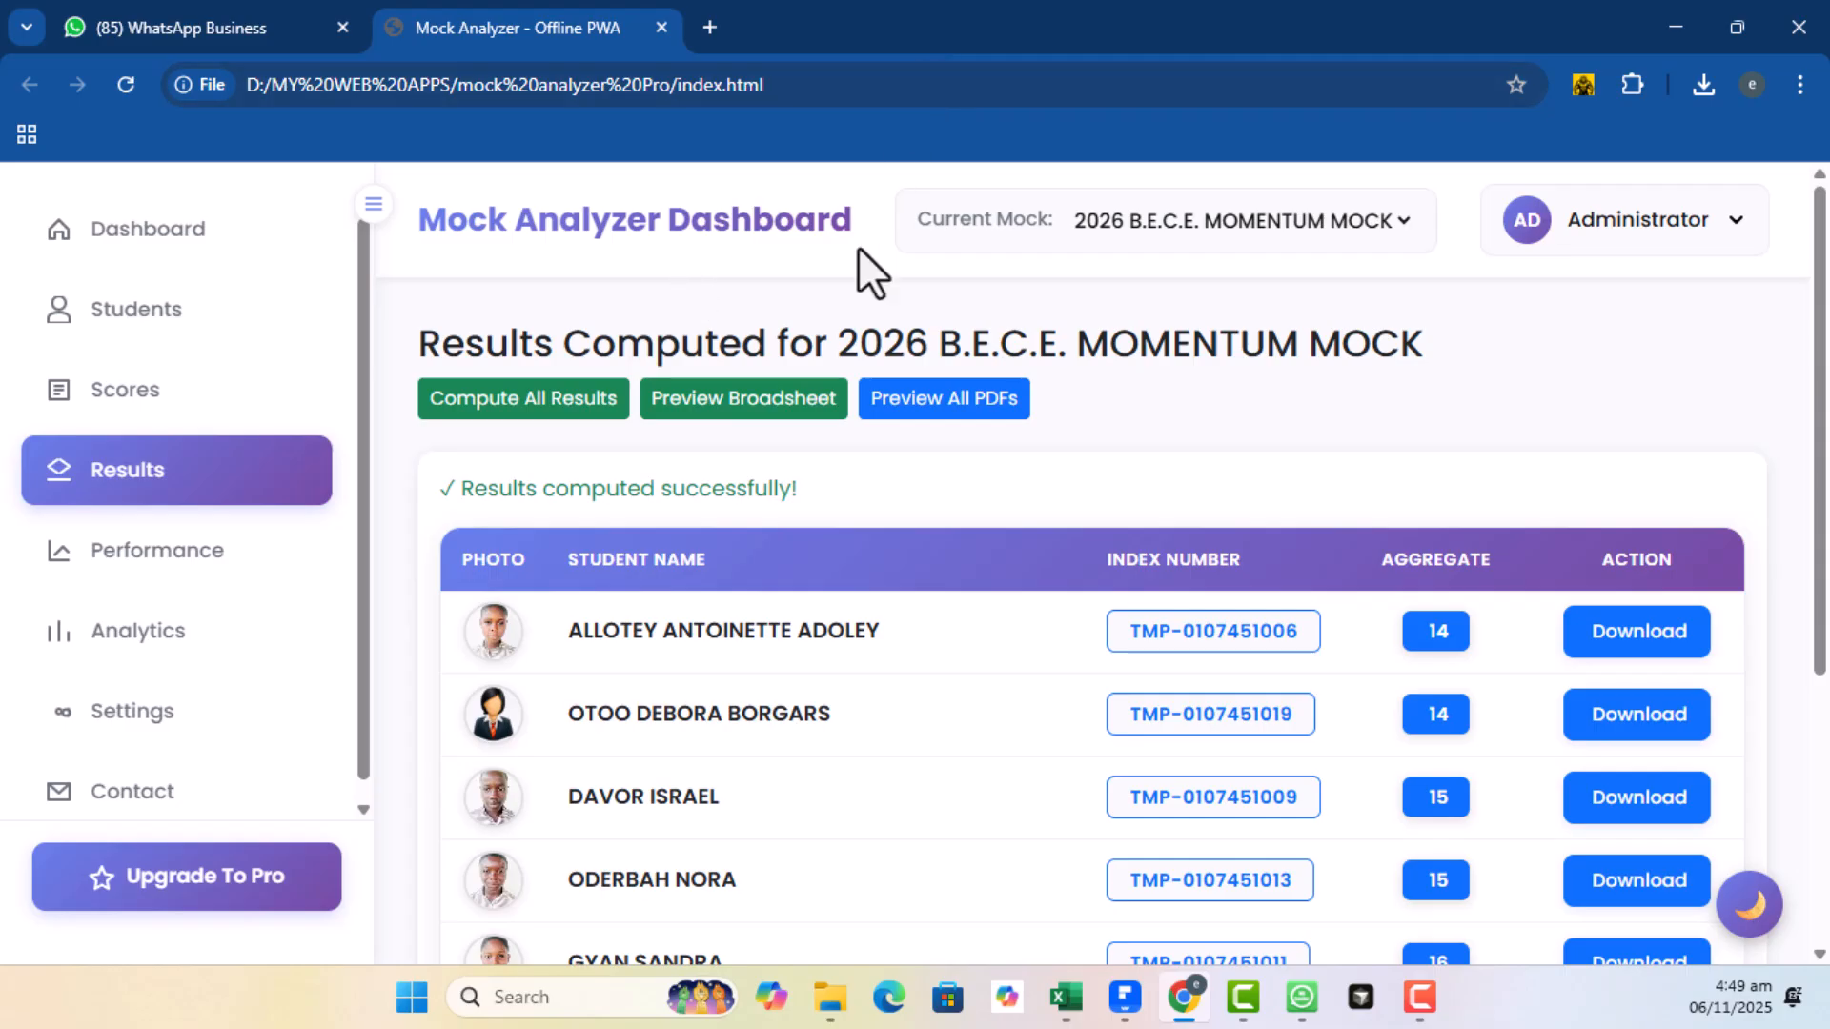
# Open the Contact page and look over the company information, contact details and services
pyautogui.click(133, 793)
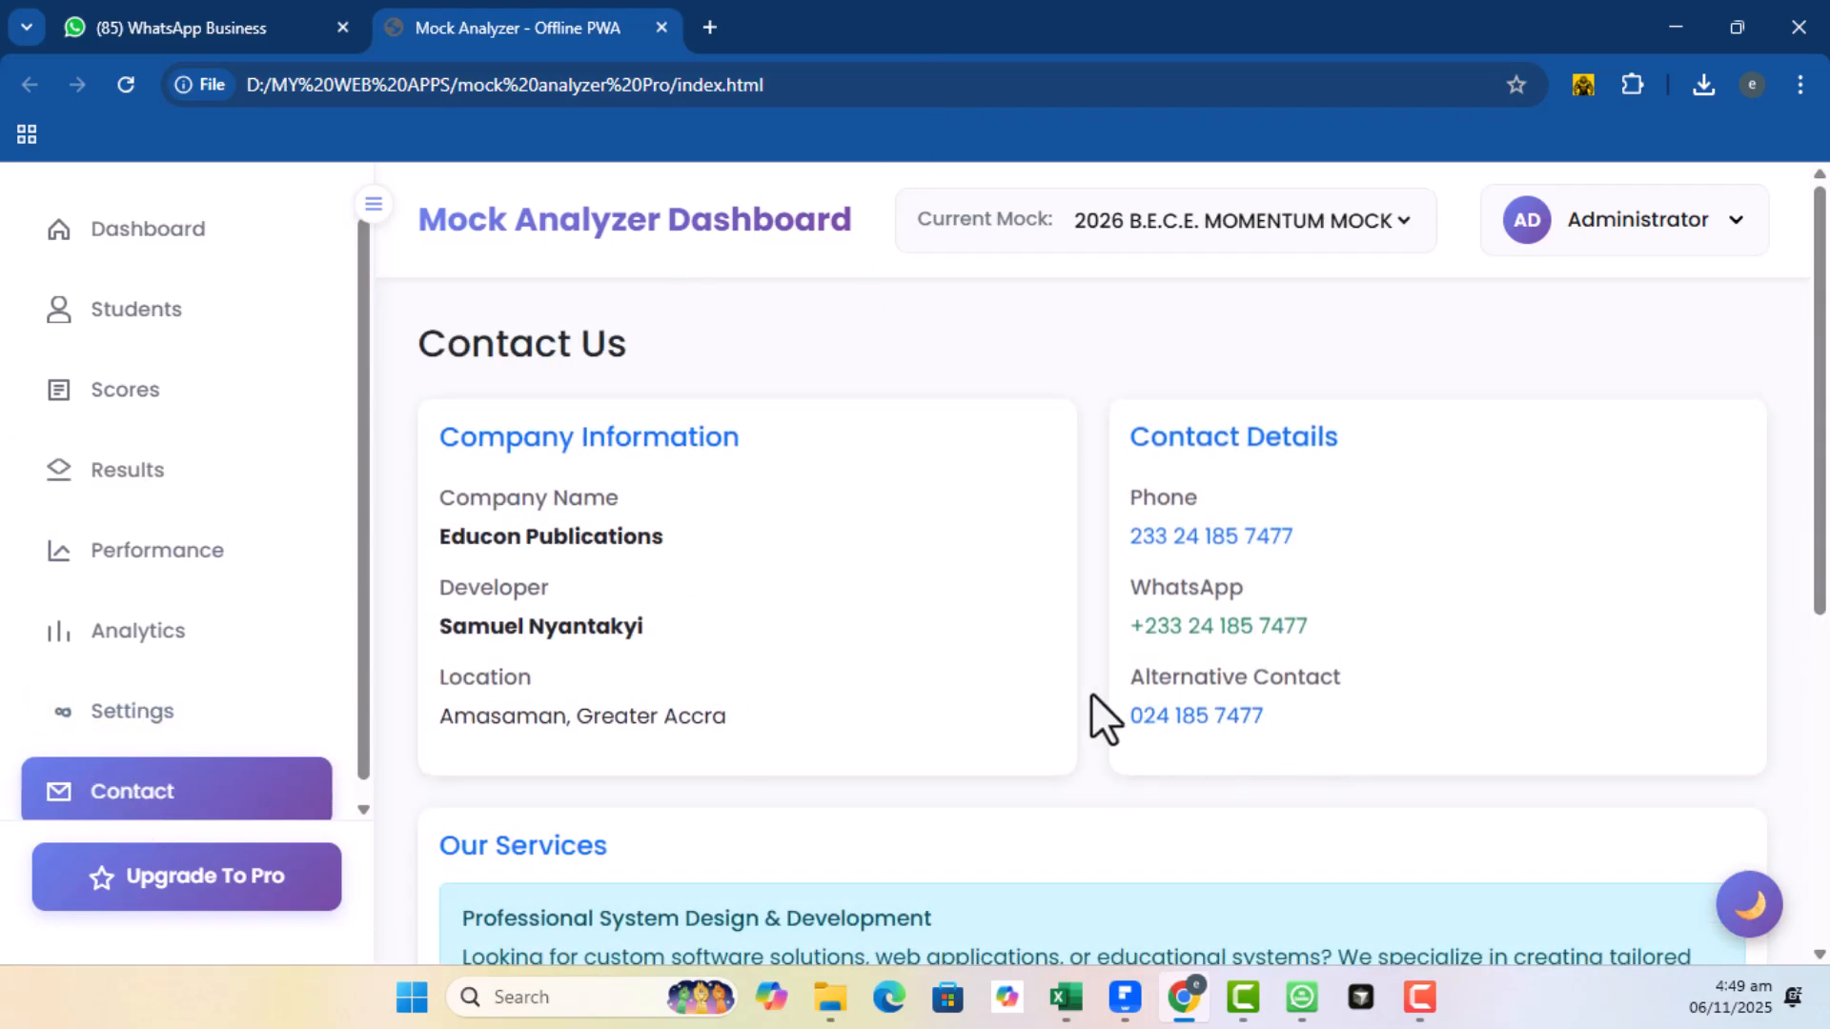
pyautogui.scroll(-5, 1091, 694)
pyautogui.scroll(5, 1082, 694)
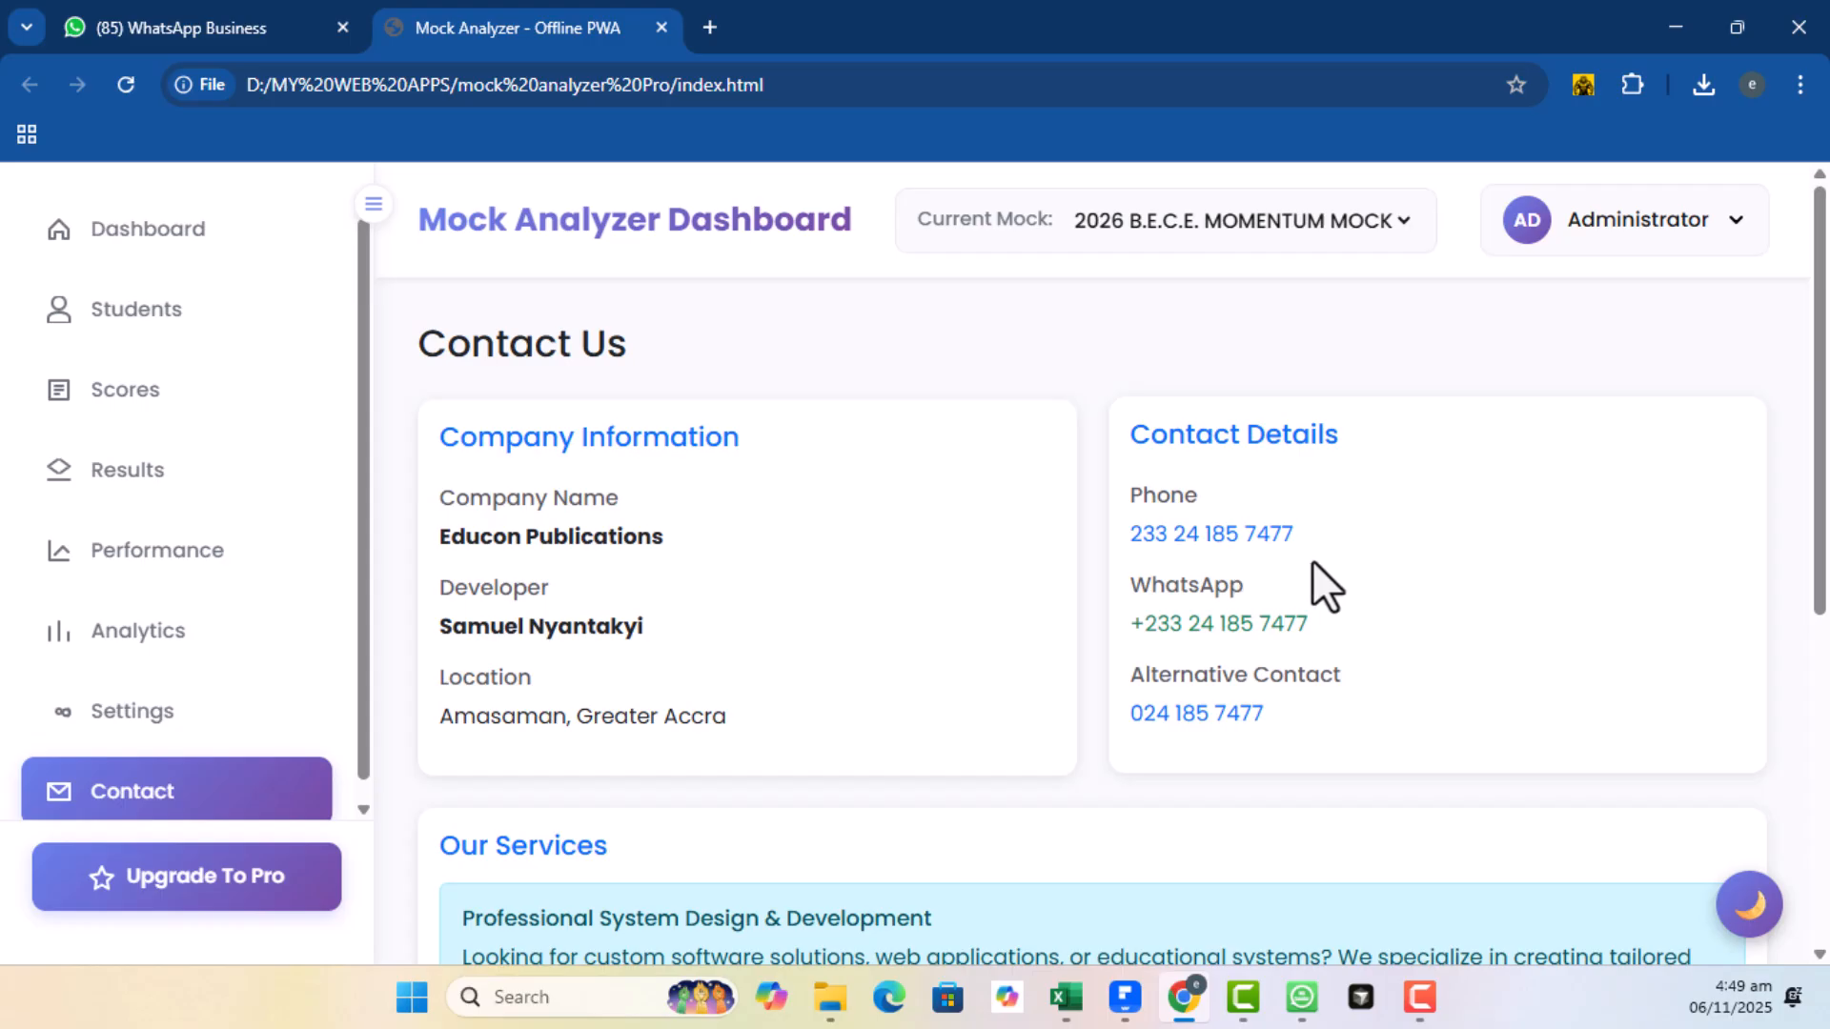
# Try the phone and WhatsApp contact links, dismissing the app request, and view the Get In Touch section
pyautogui.click(1206, 536)
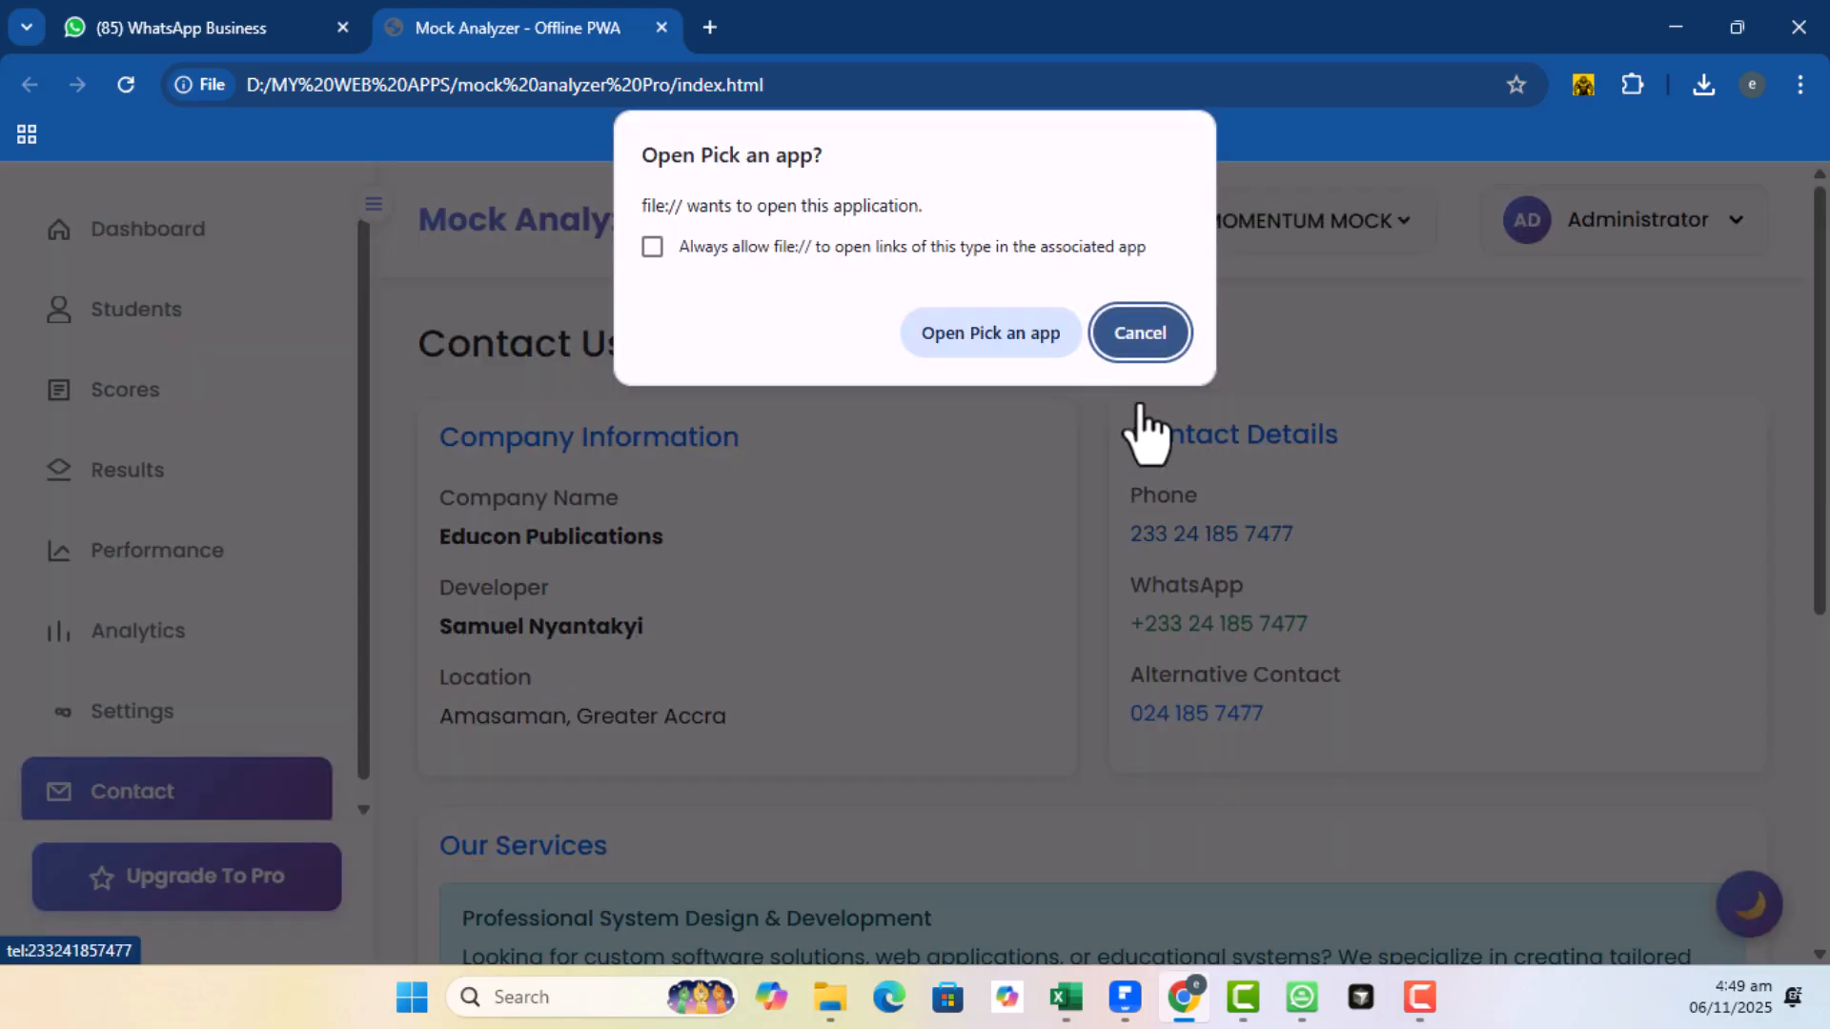
pyautogui.click(1146, 335)
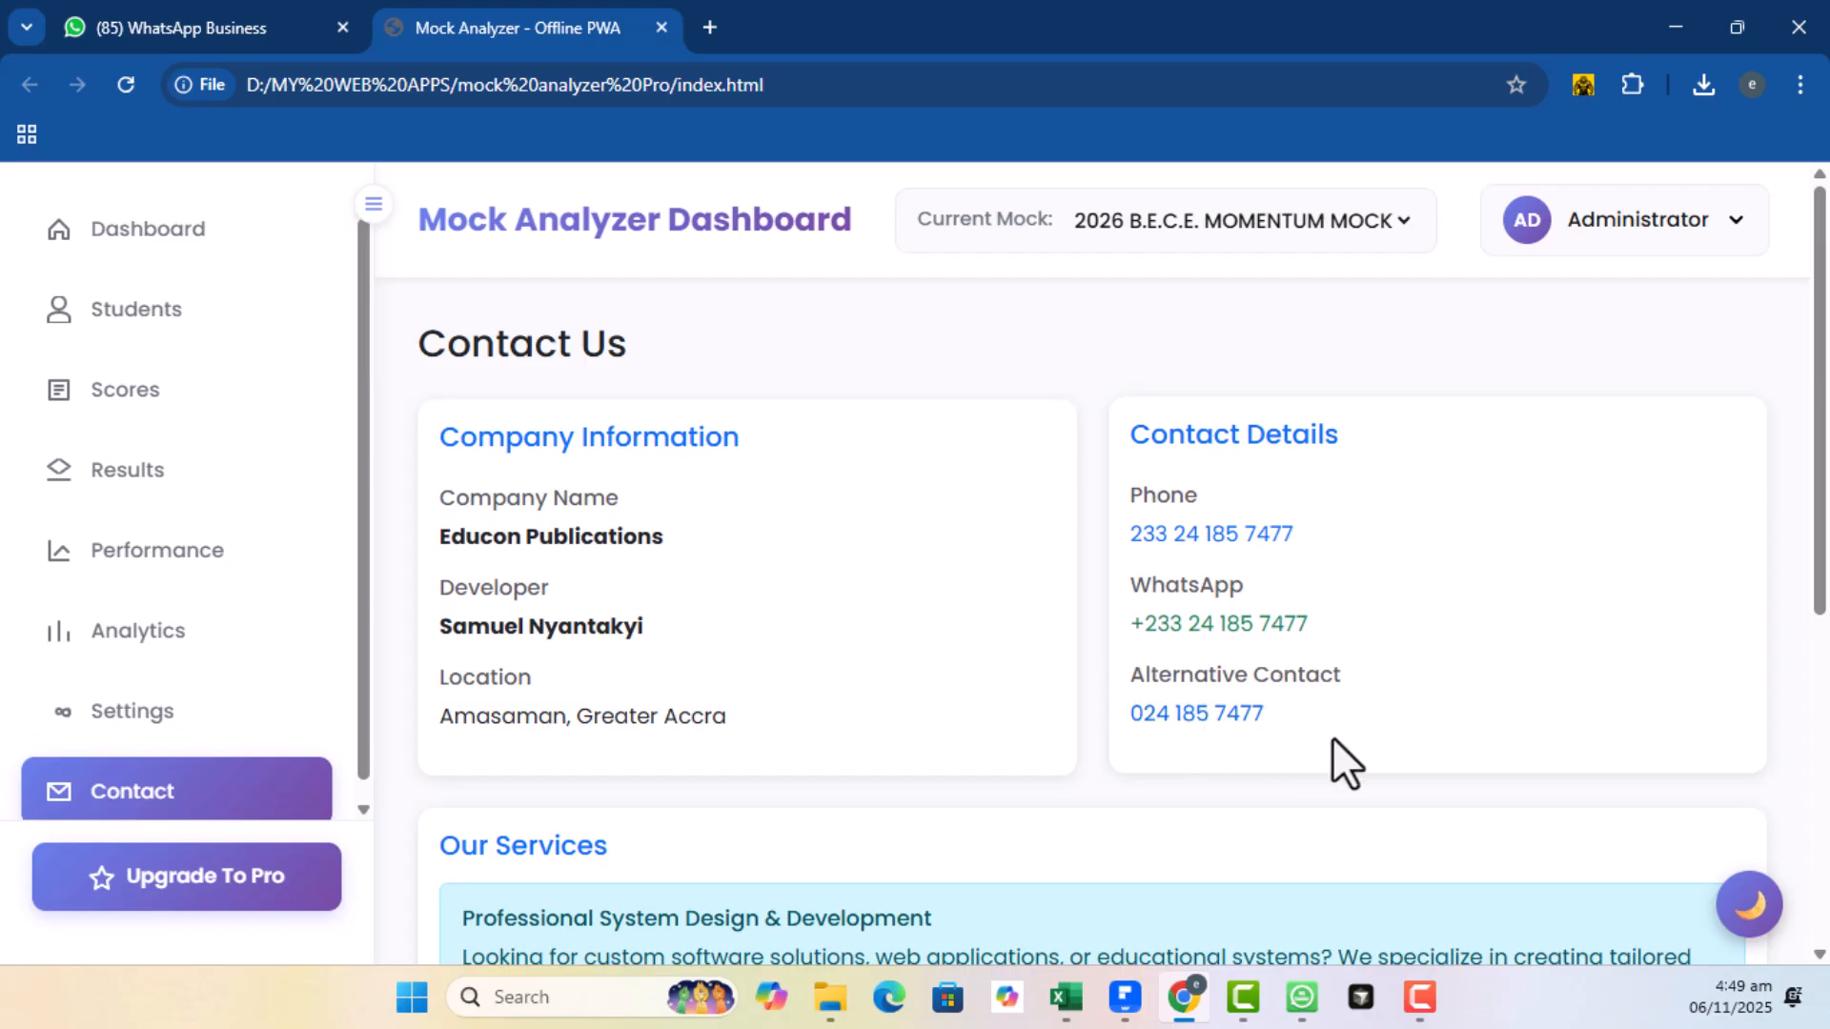
pyautogui.click(1212, 627)
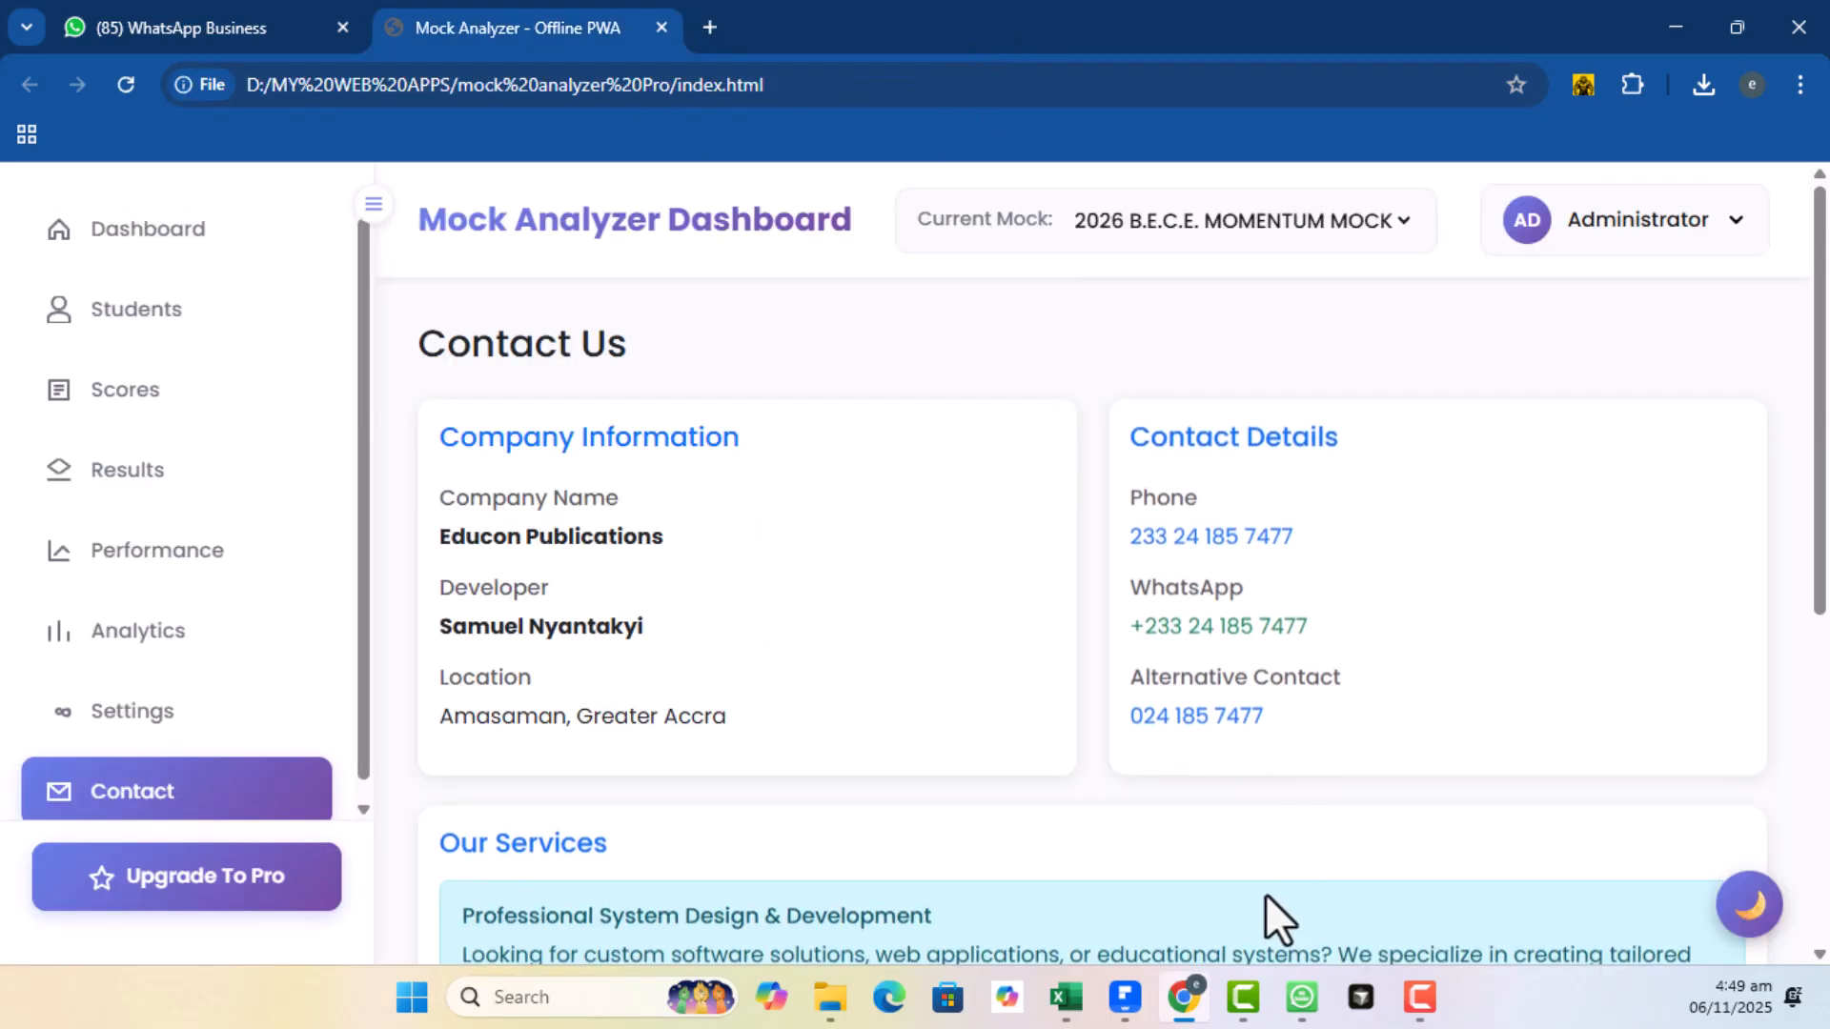
pyautogui.scroll(-5, 1099, 887)
pyautogui.scroll(-1, 1099, 887)
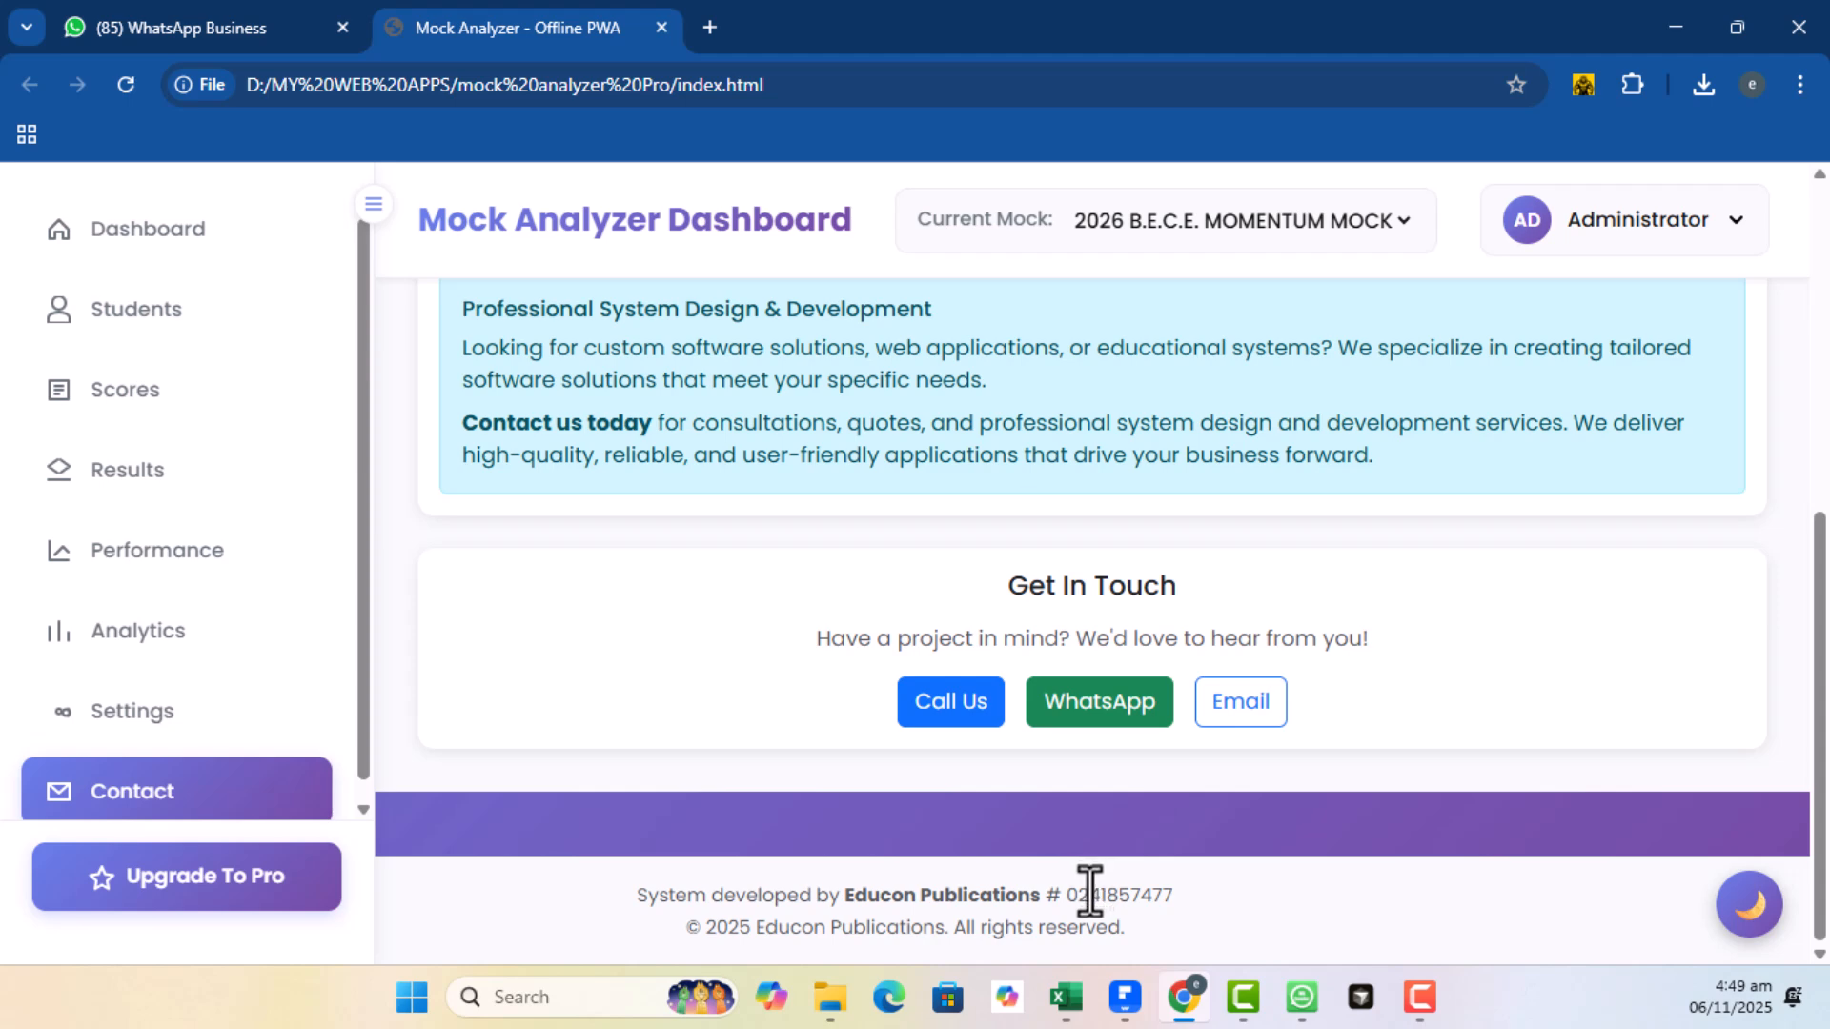